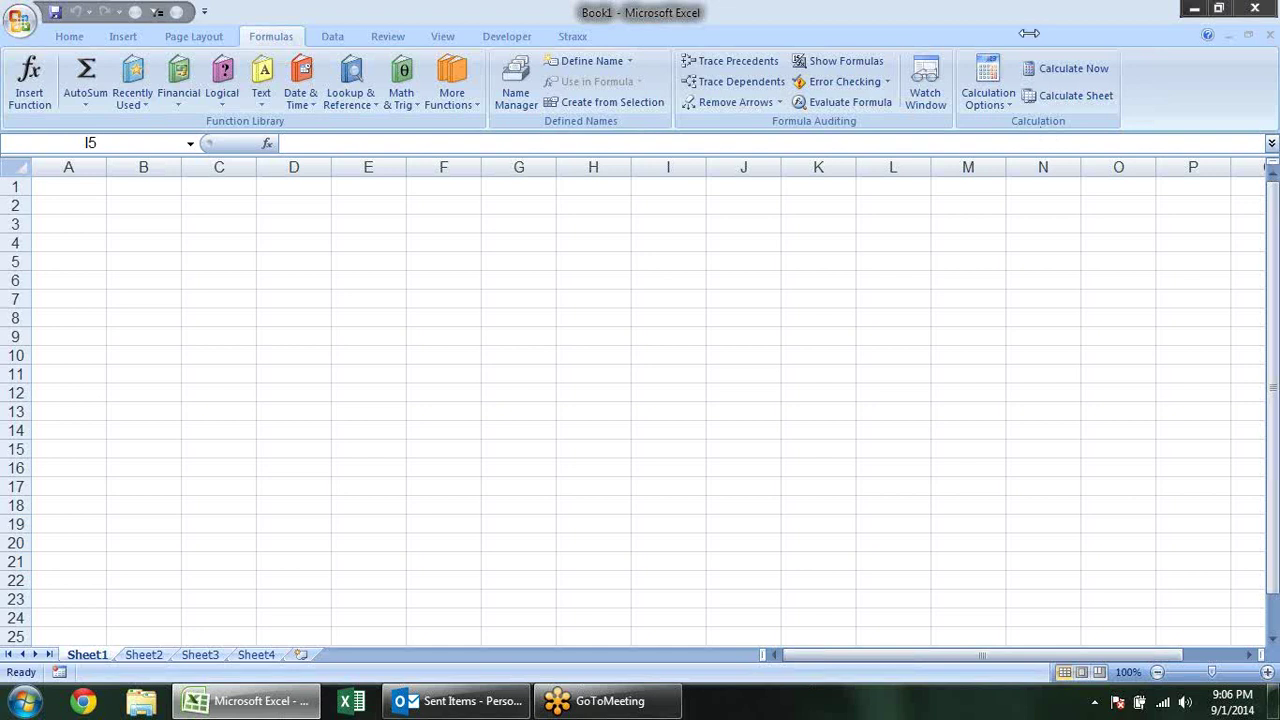
Select cell A2 and browse the Information functions list.
left_click(668, 261)
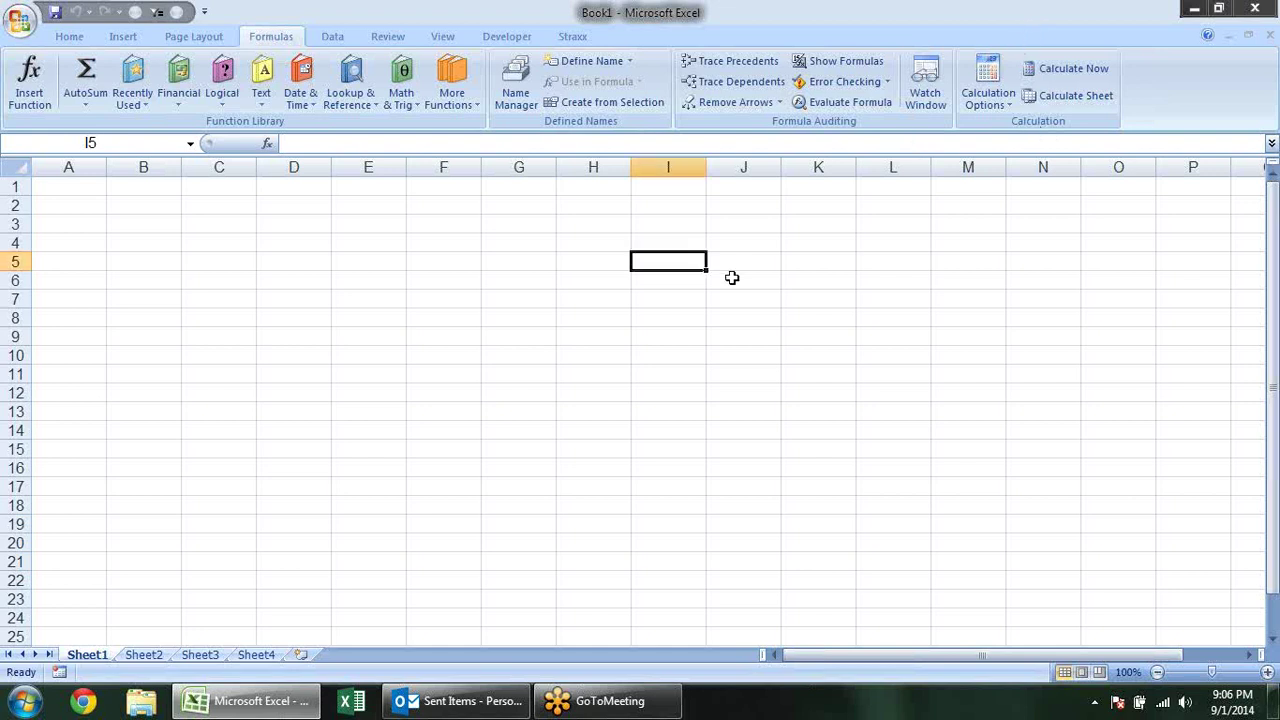
left_click(276, 224)
left_click(64, 202)
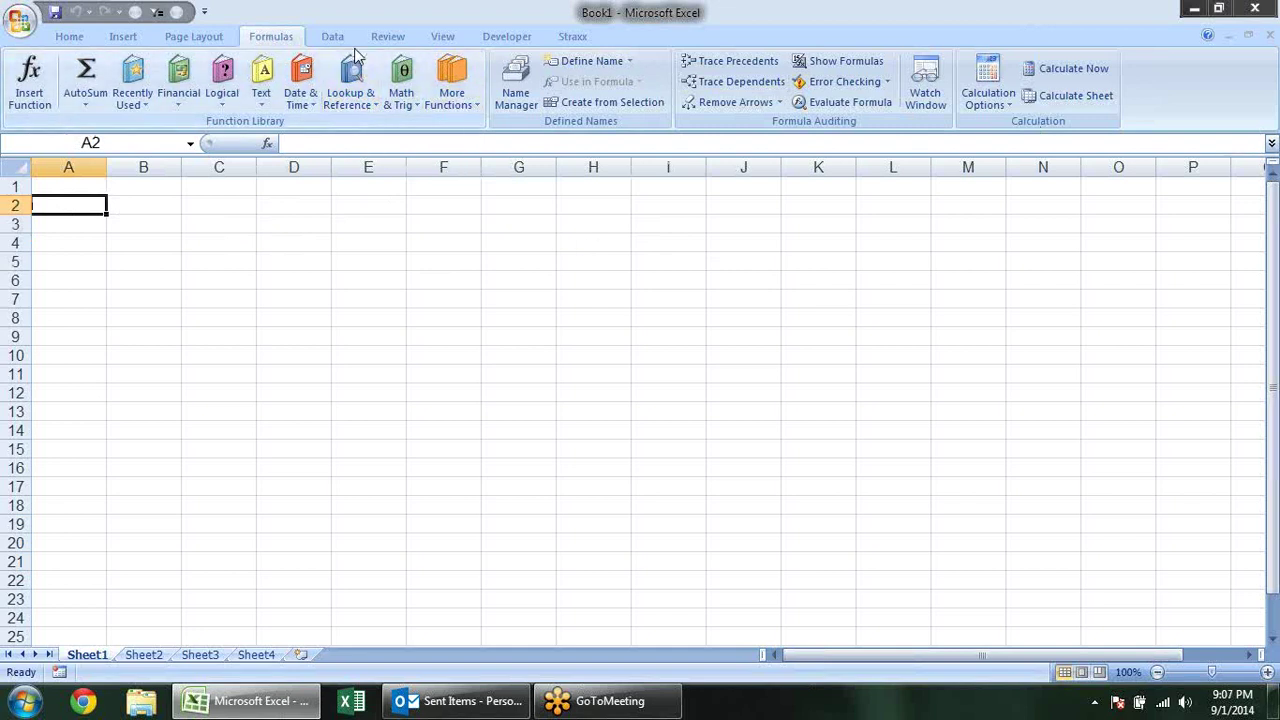
left_click(452, 98)
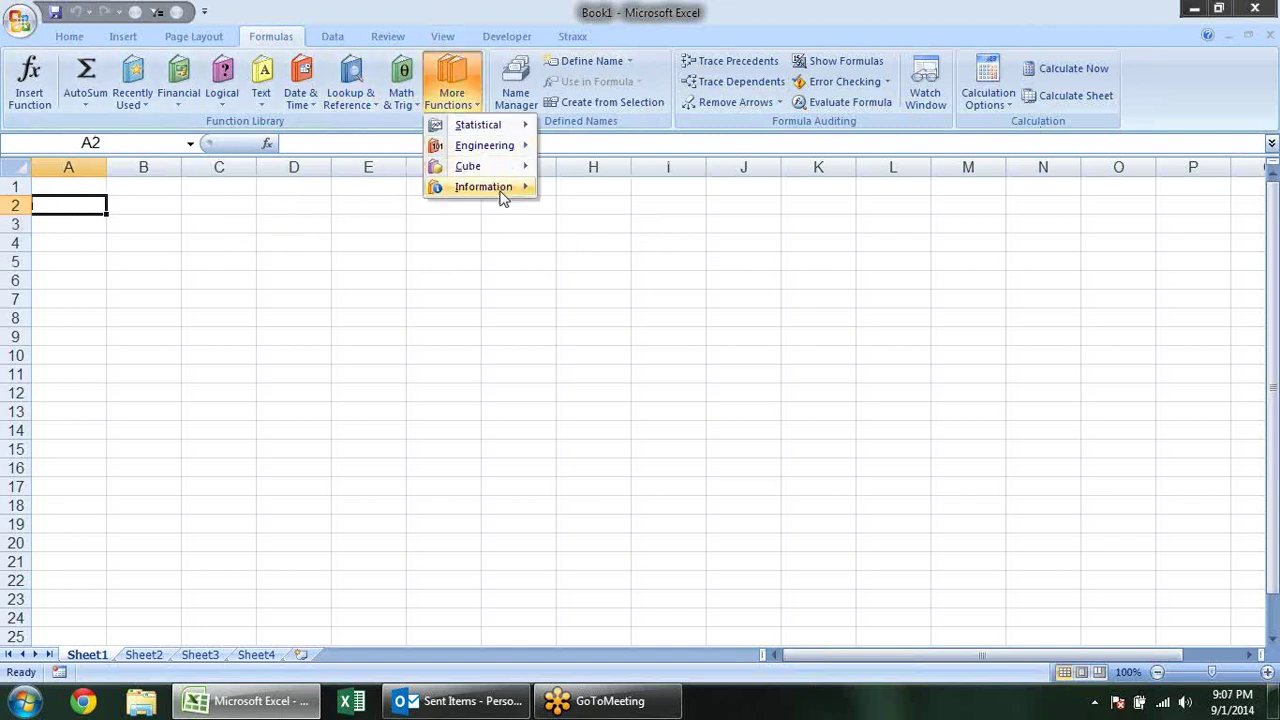
mouse_move(483, 187)
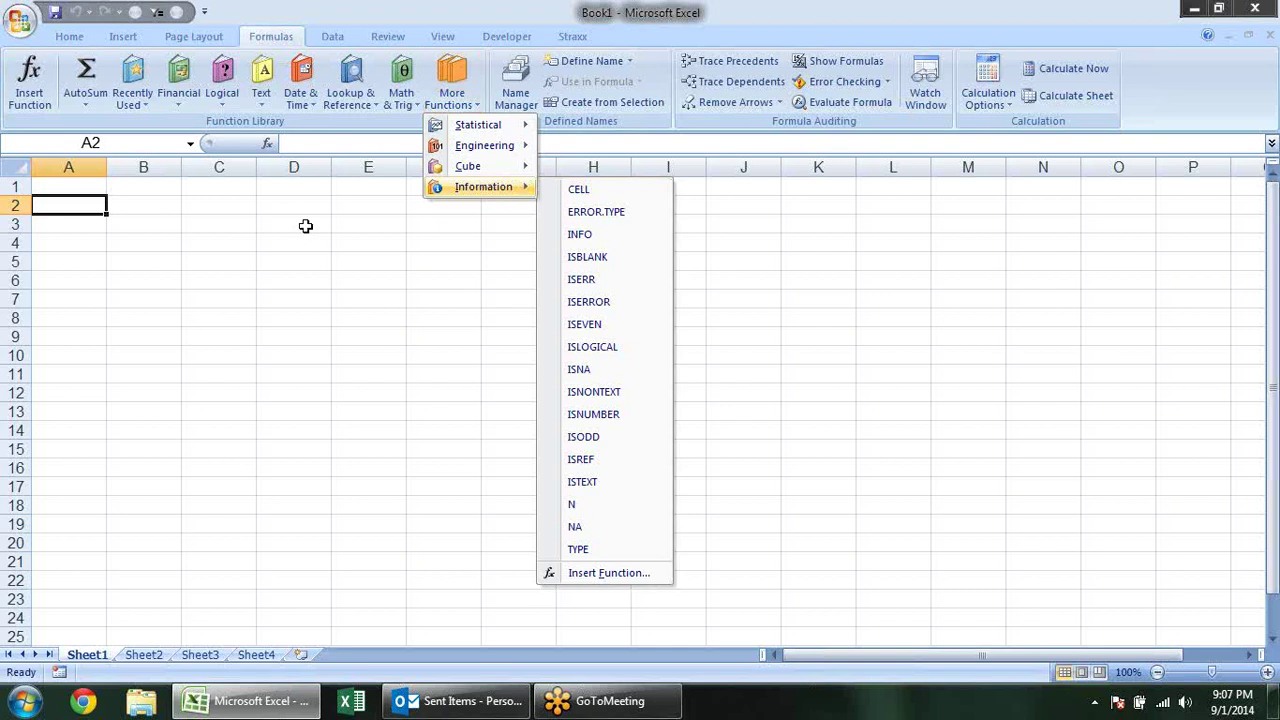
left_click(280, 222)
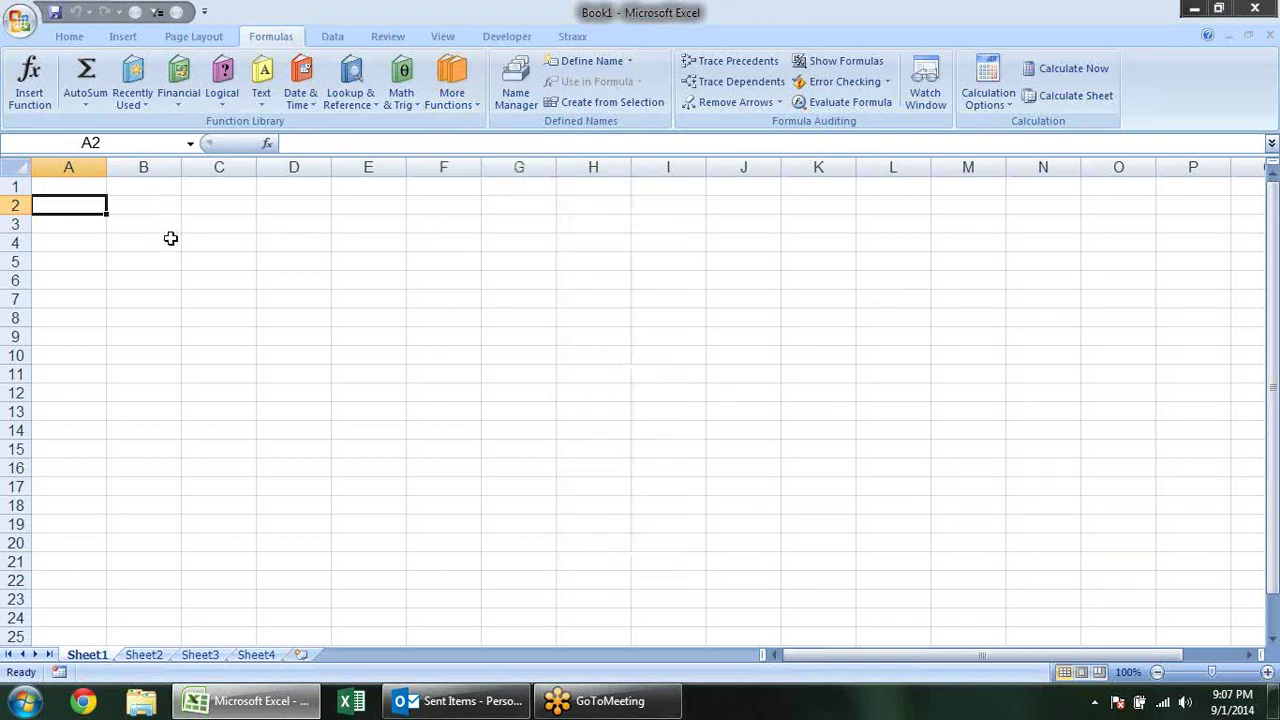
Enter =CELL("address",E2) in A2.
type("=c")
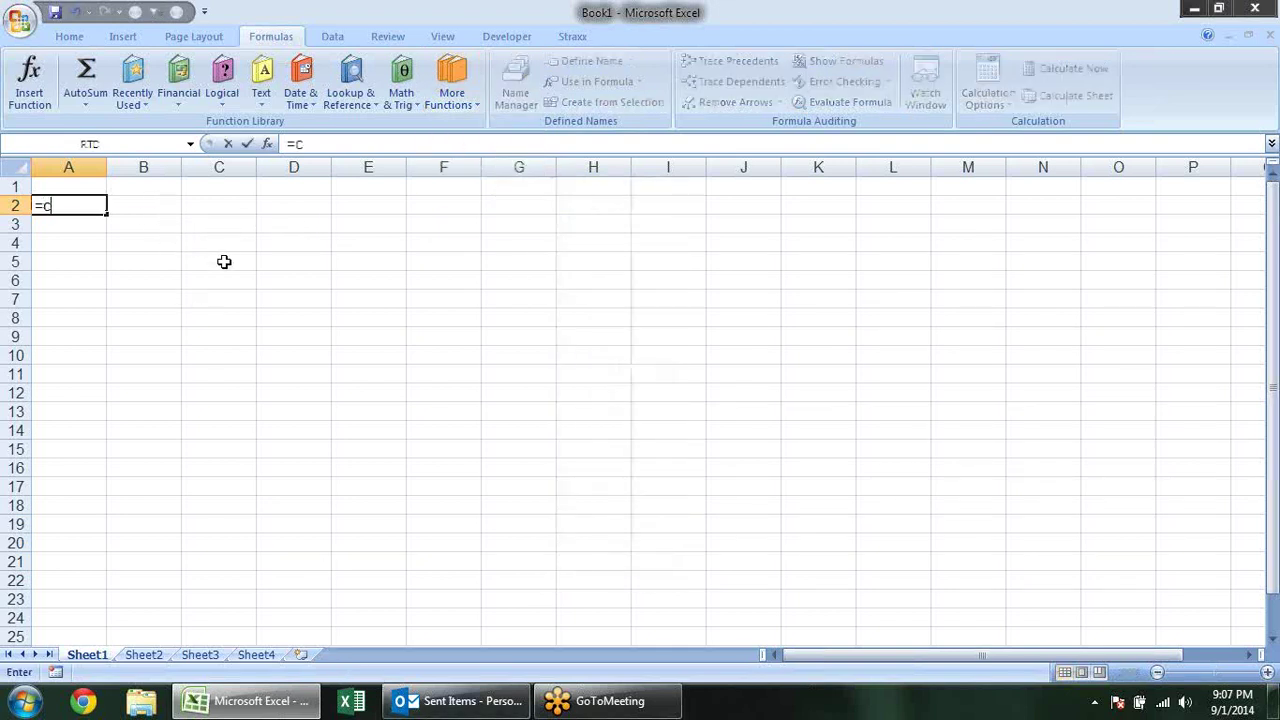
type("e")
key("Down")
key("Tab")
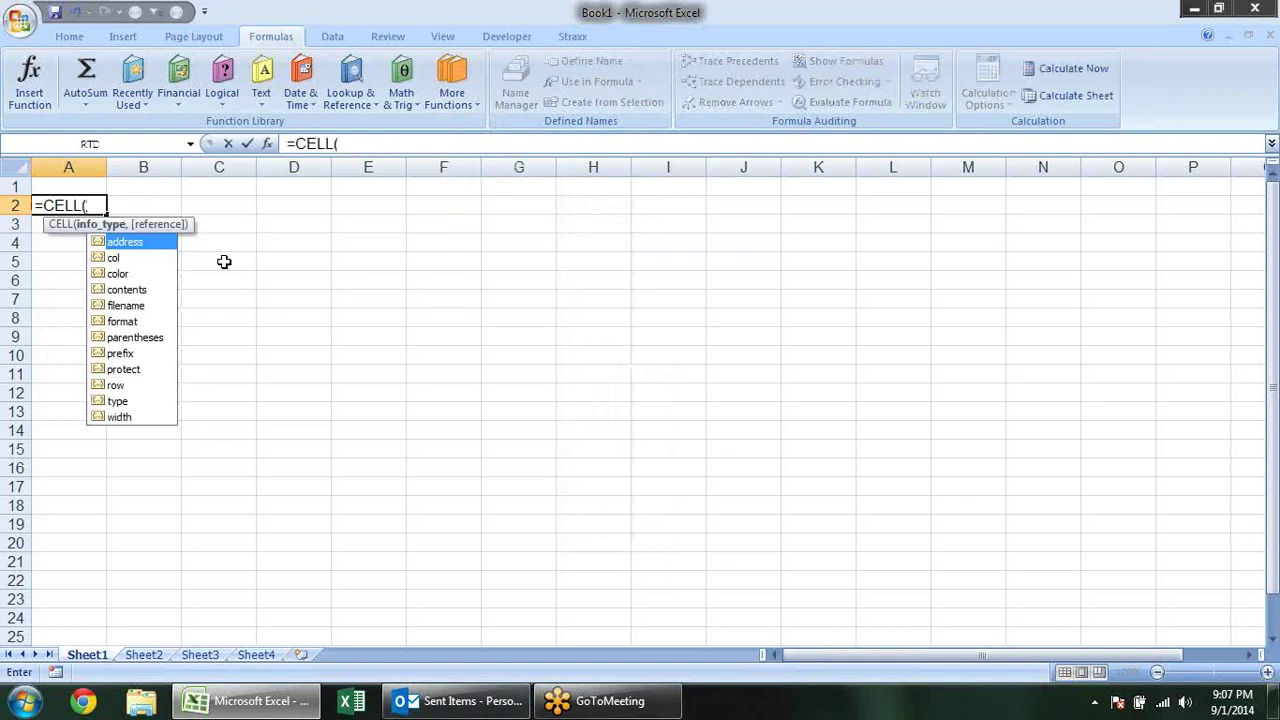
key("Tab")
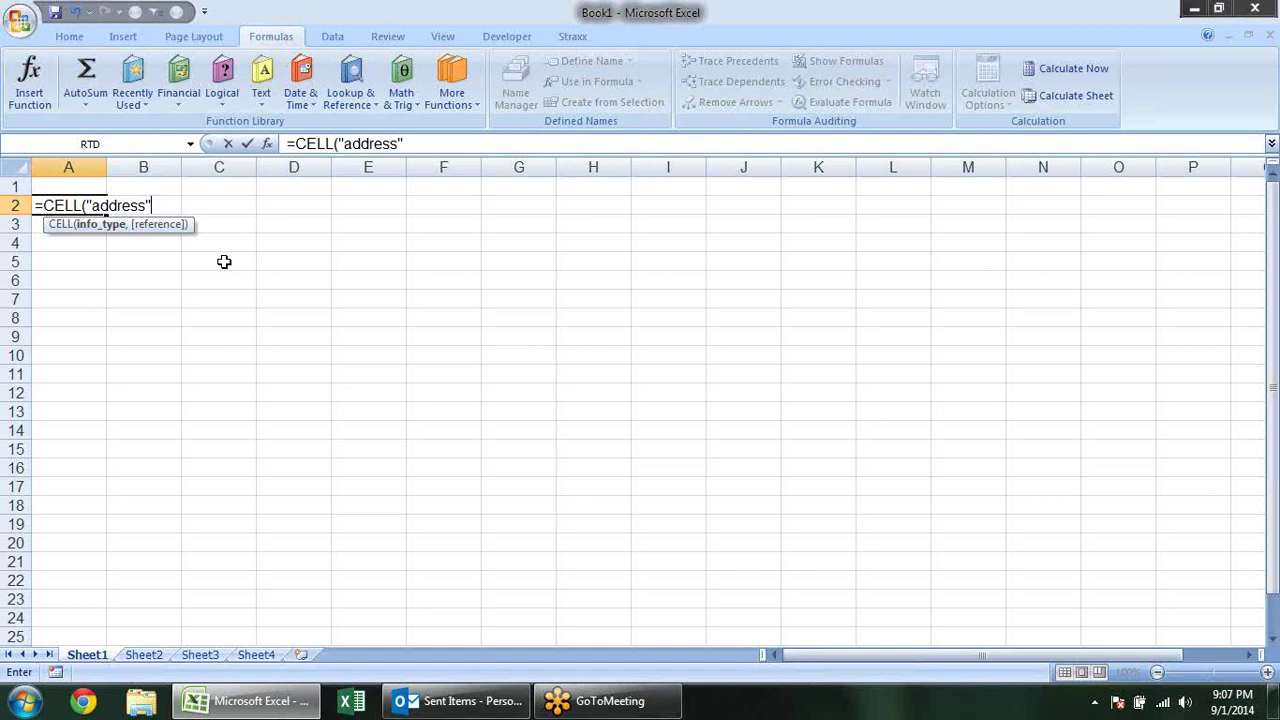
type(",")
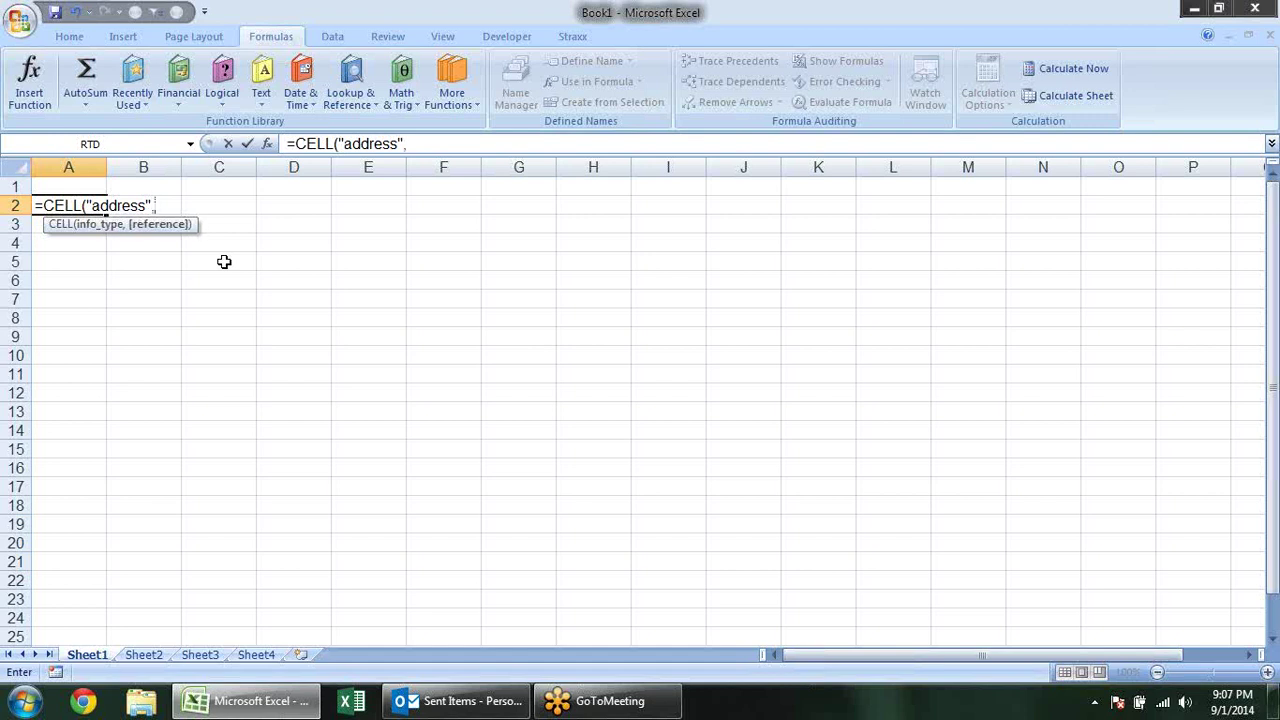
left_click(362, 198)
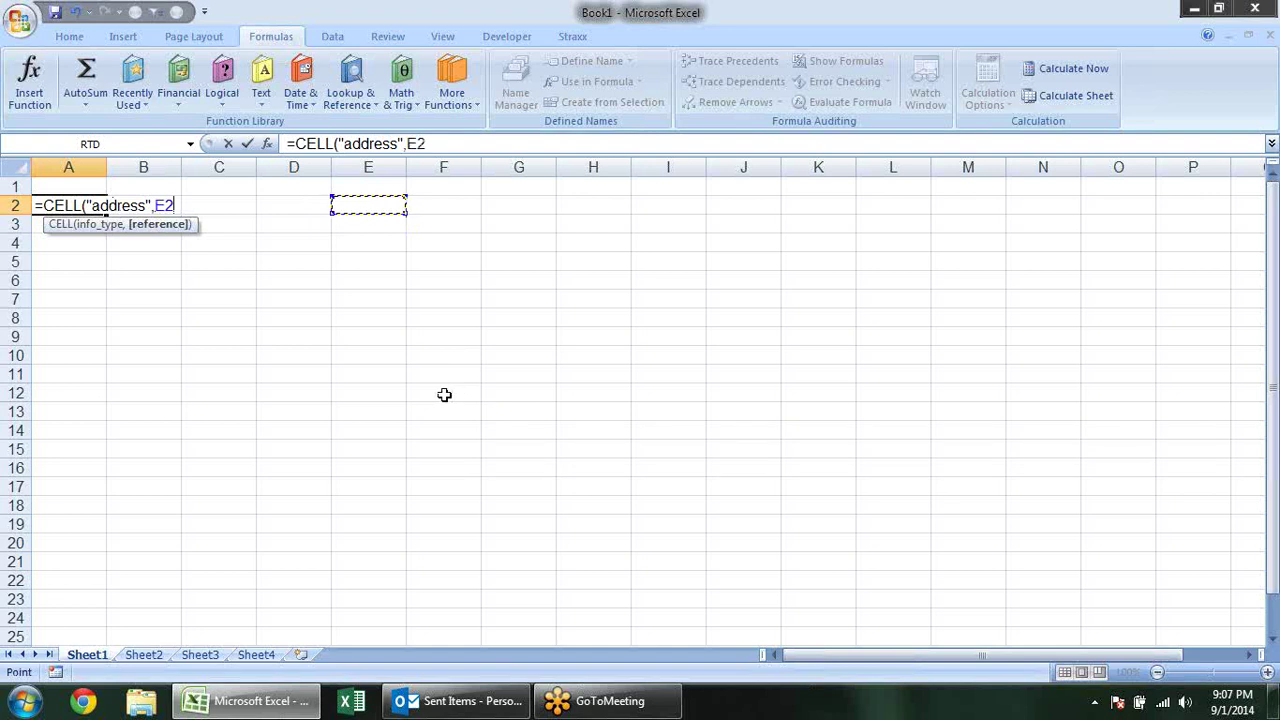
type(")")
key("Return")
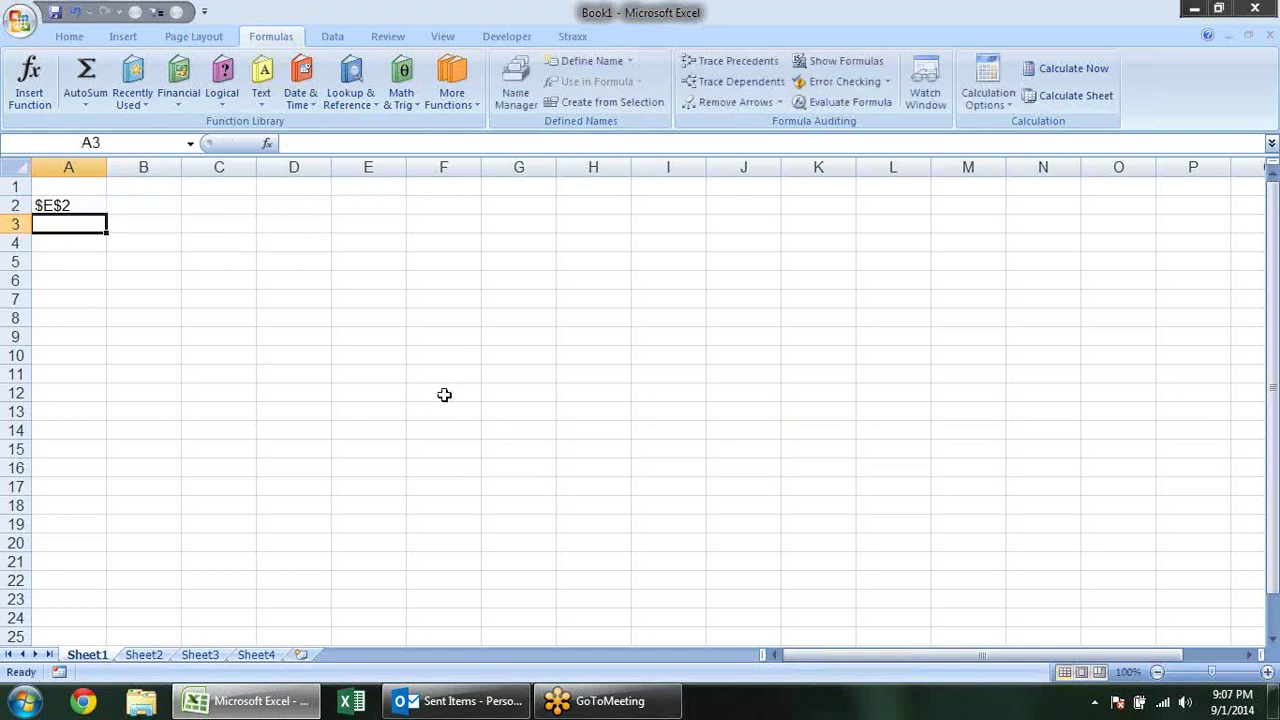
Overwrite A2 with =CELL("col",E2) so it returns column number 5.
left_click(82, 208)
type("=")
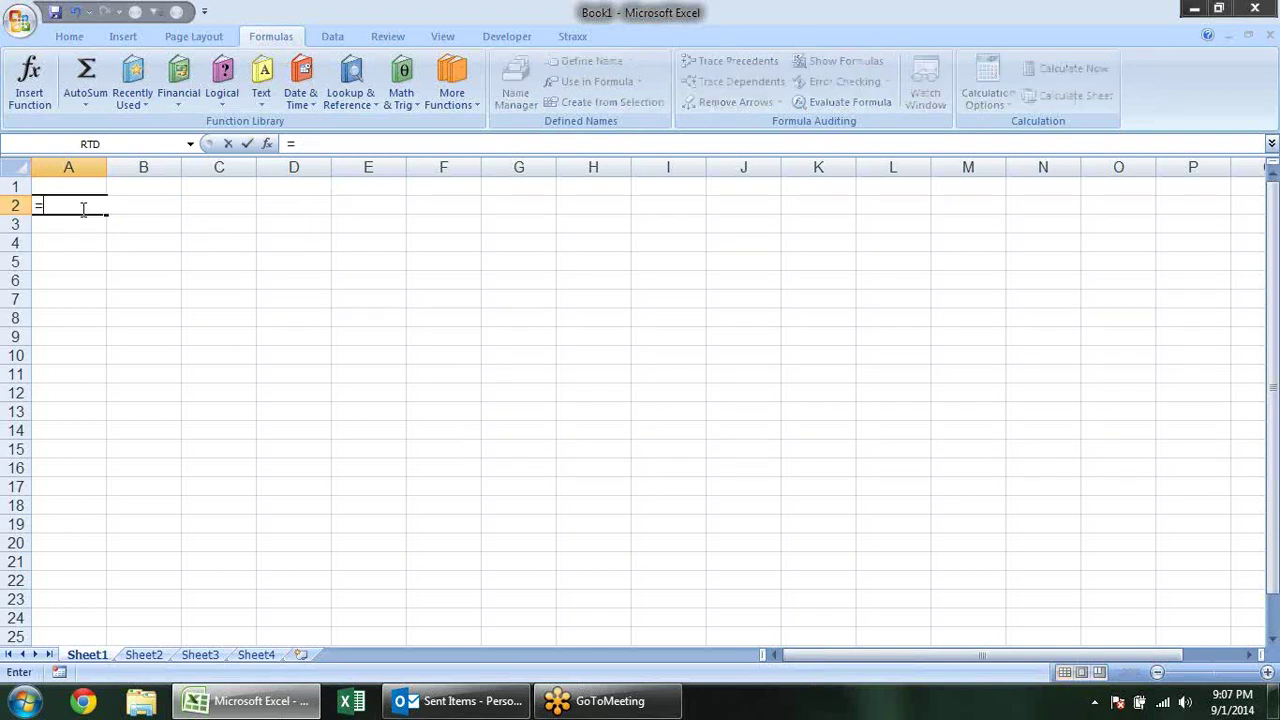
type("cel")
key("Tab")
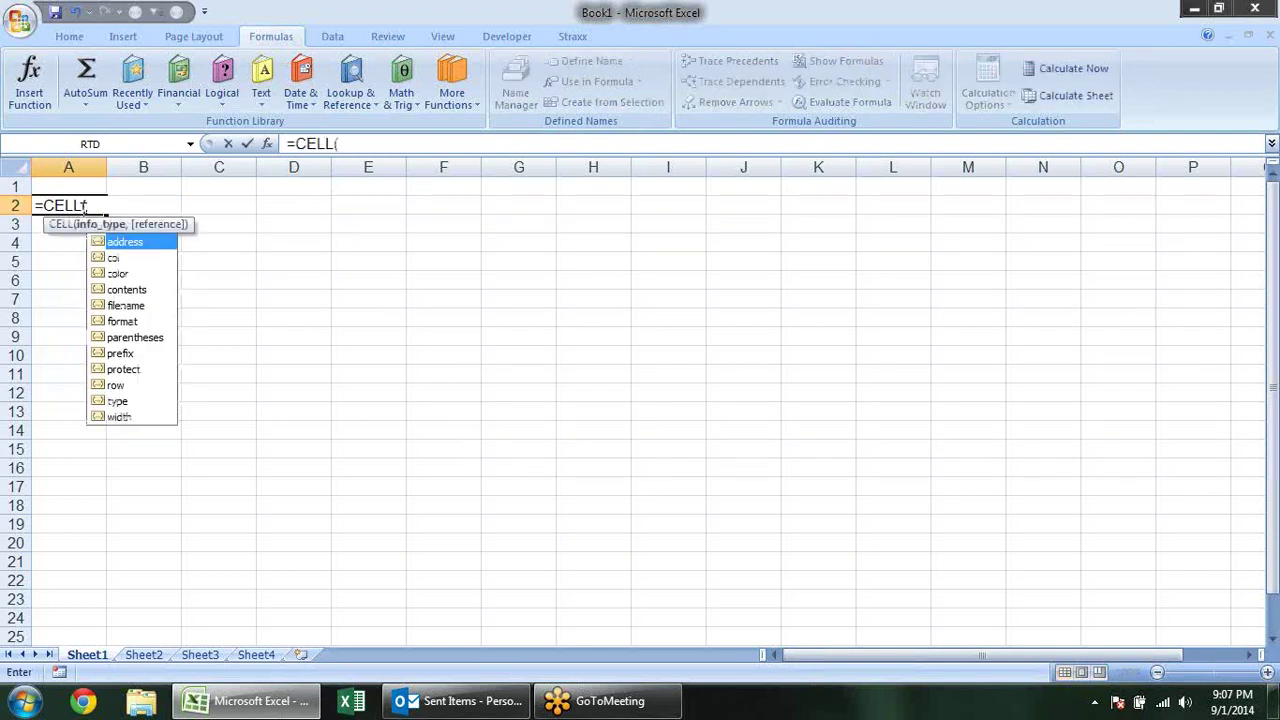
key("Down")
key("Tab")
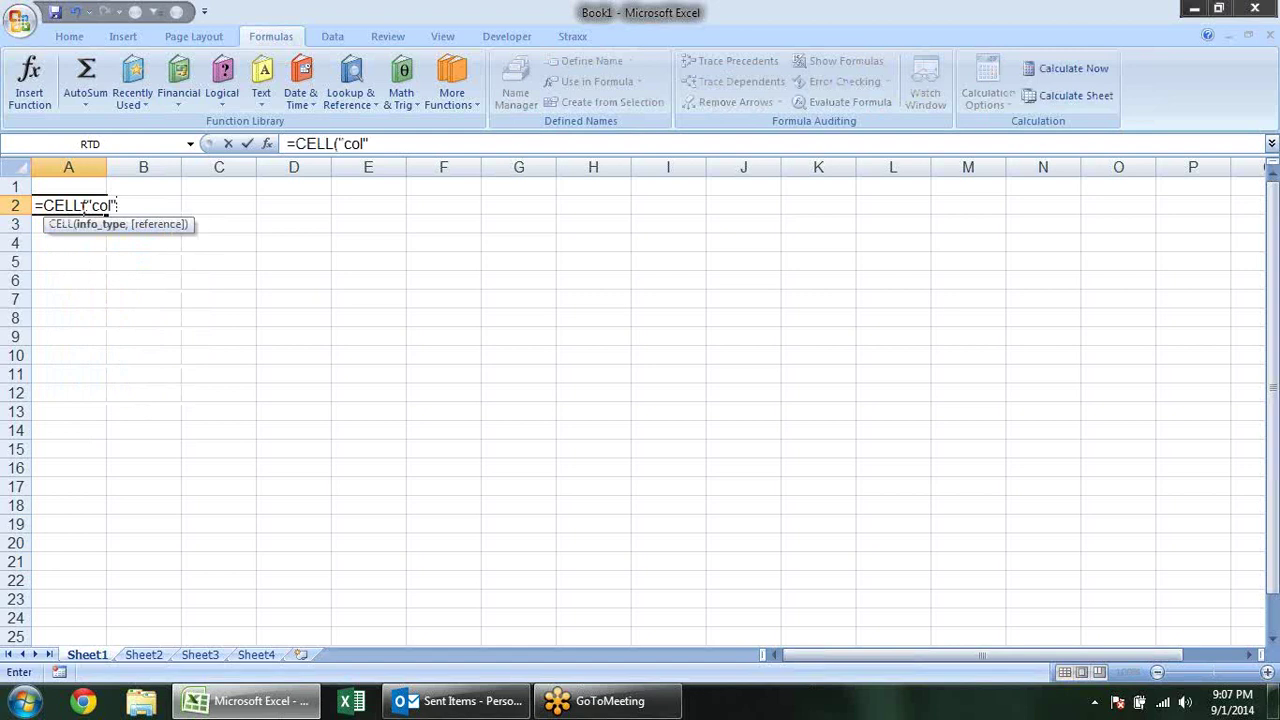
type(",")
left_click(403, 205)
key("Return")
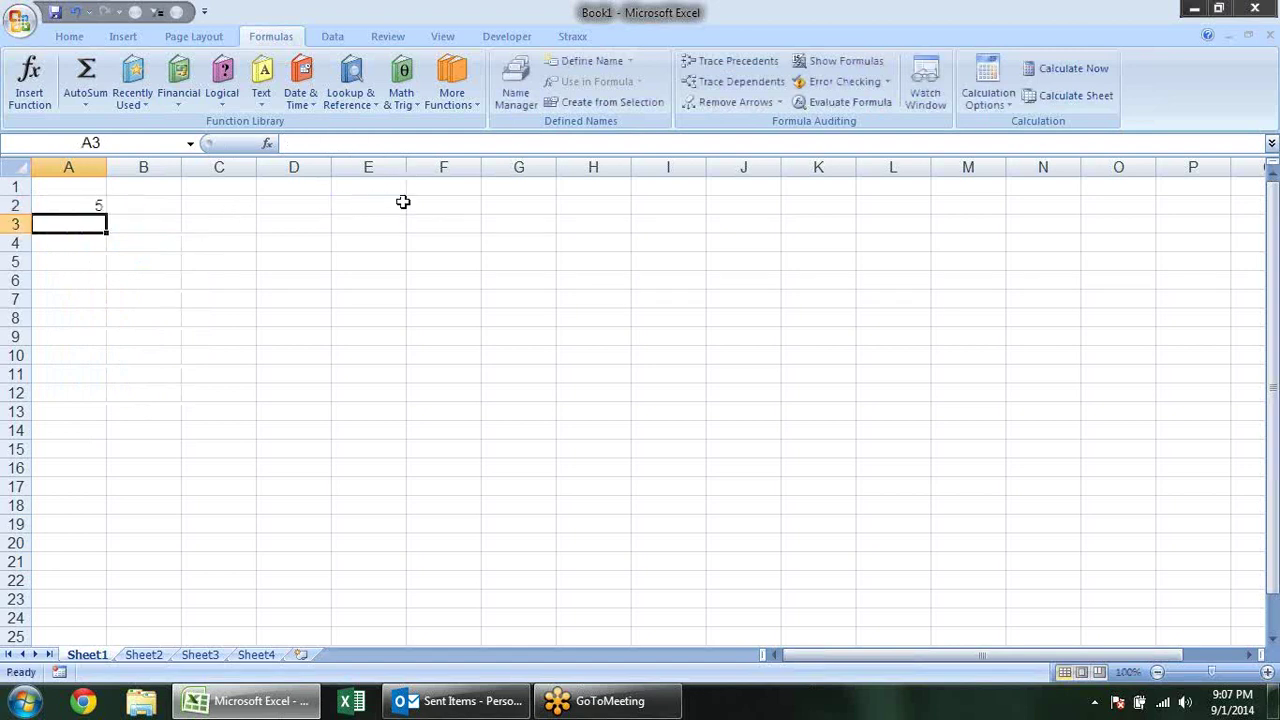
left_click(82, 207)
Enter =CELL("contents",C2) in A2.
type("=cel")
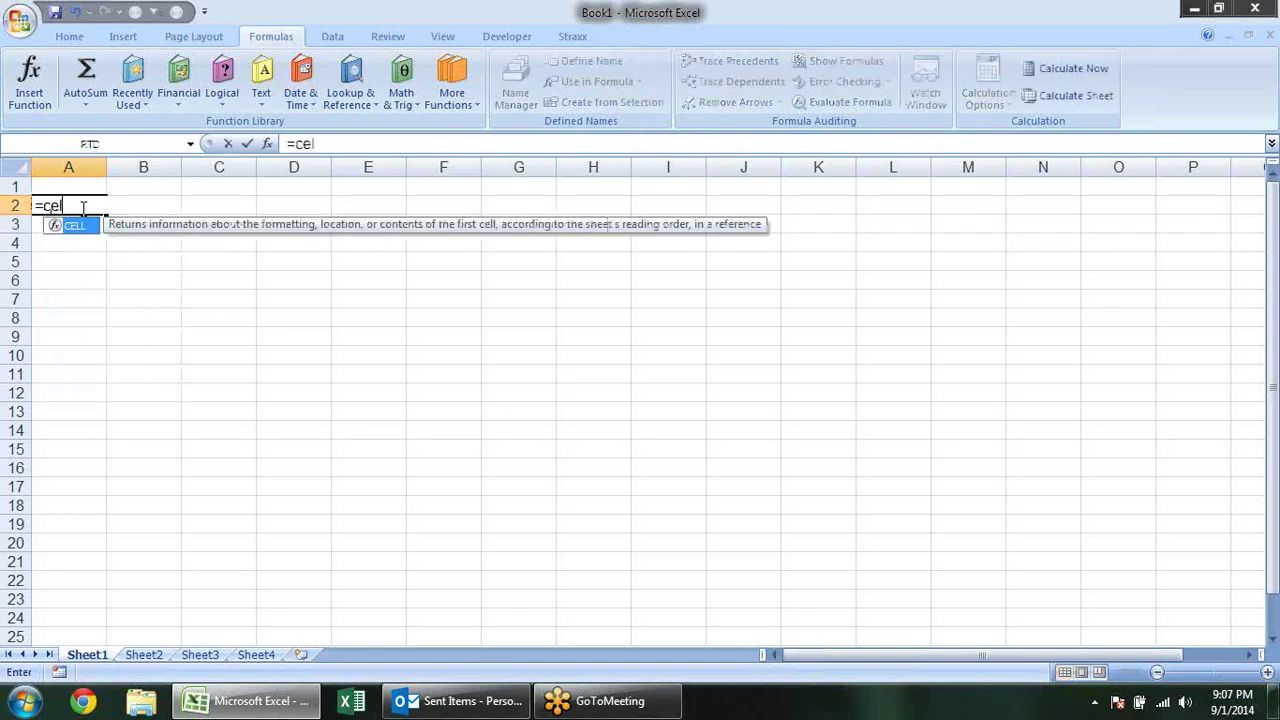
key("Tab")
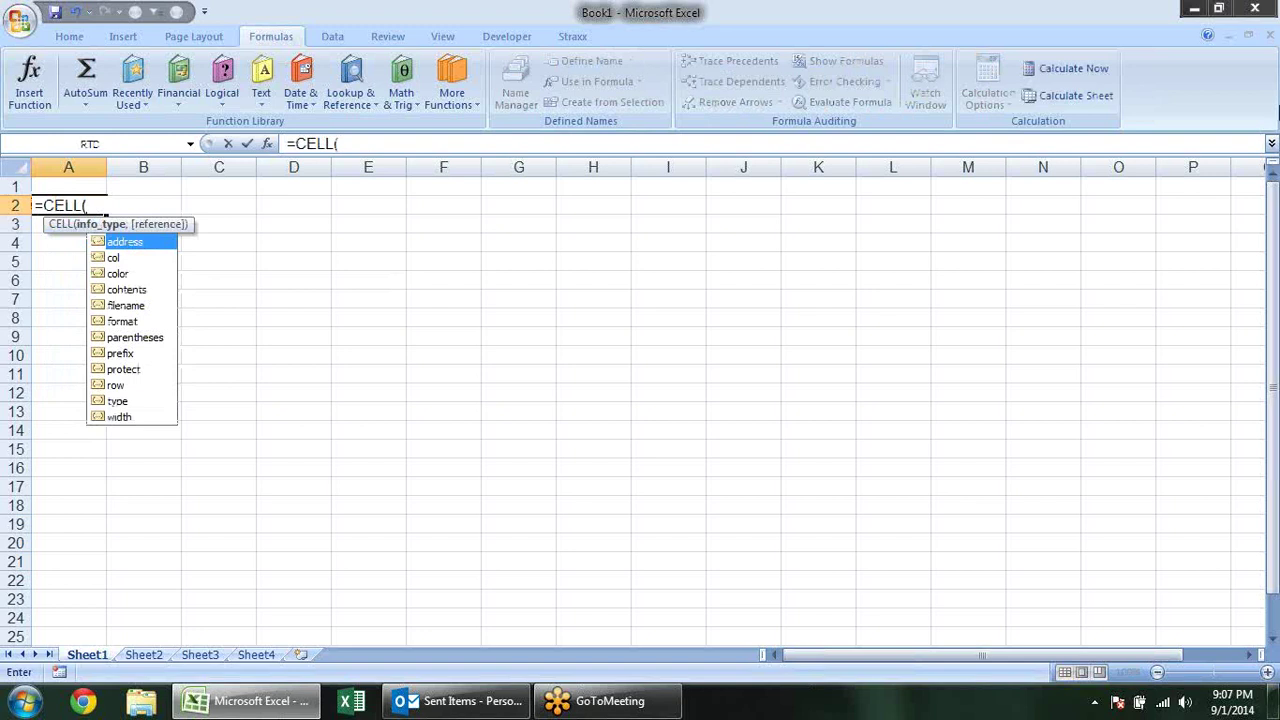
key("Escape")
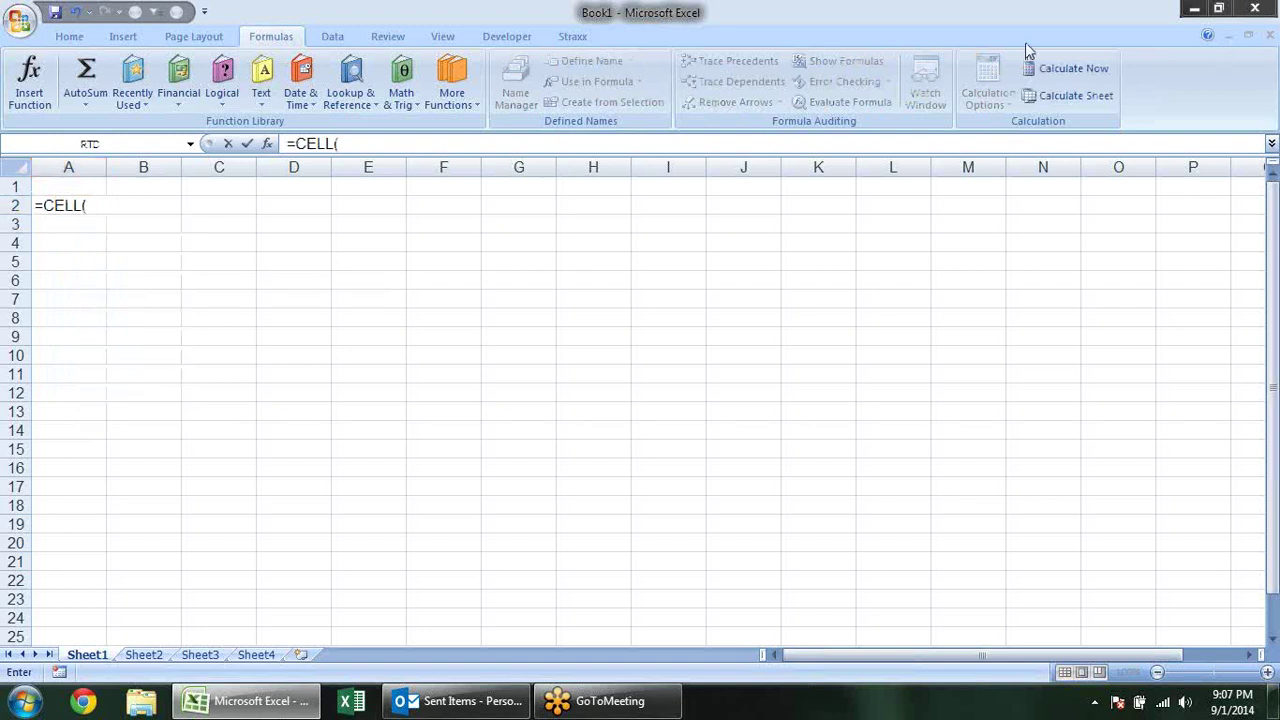
left_click(100, 196)
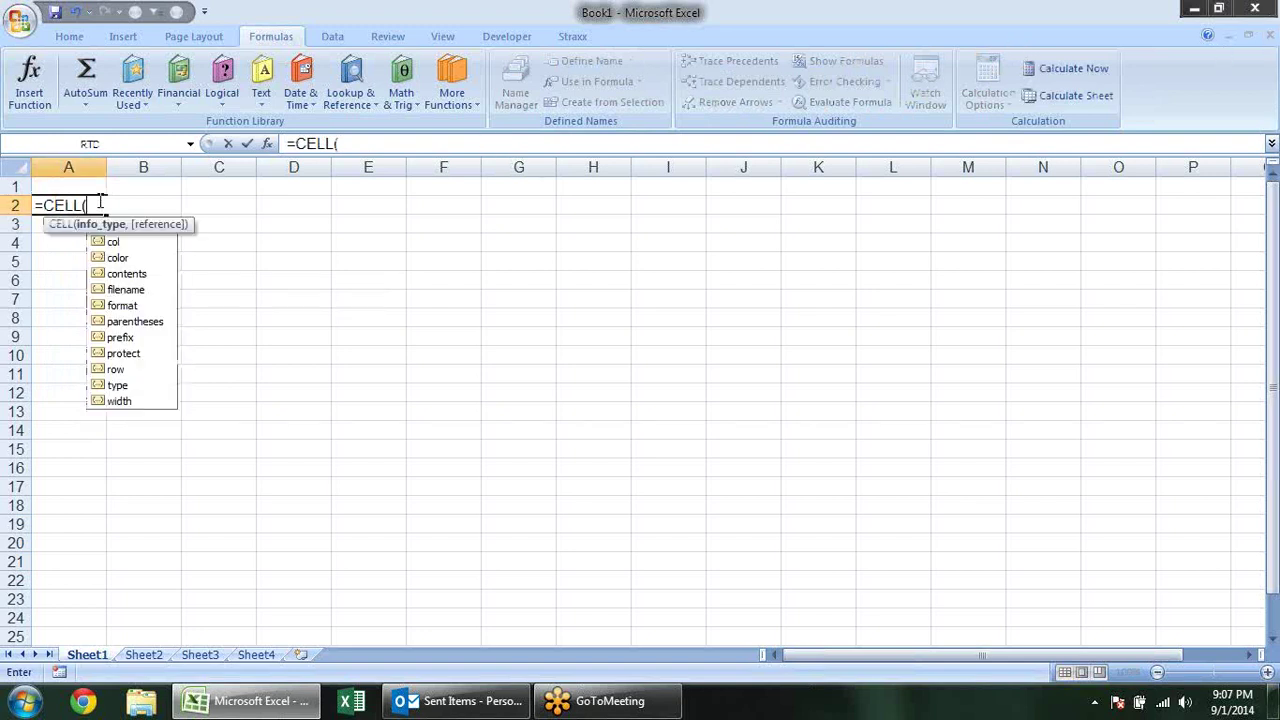
double_click(157, 275)
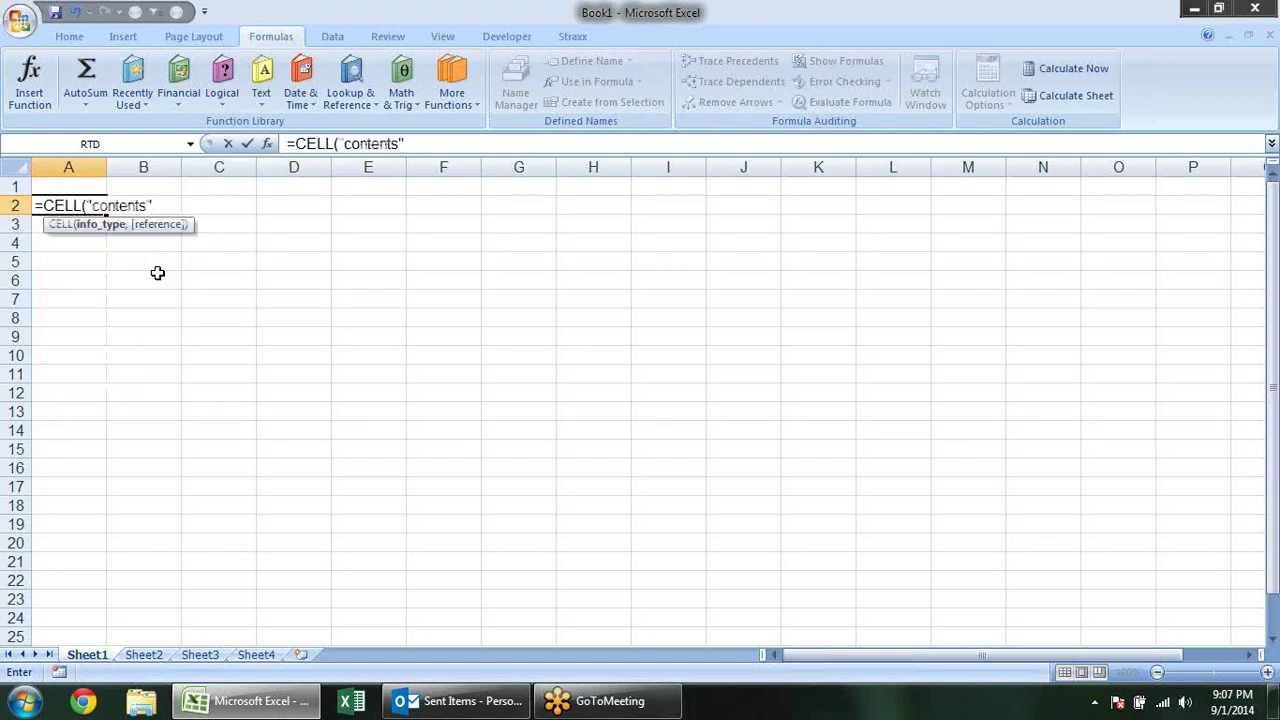
type(",")
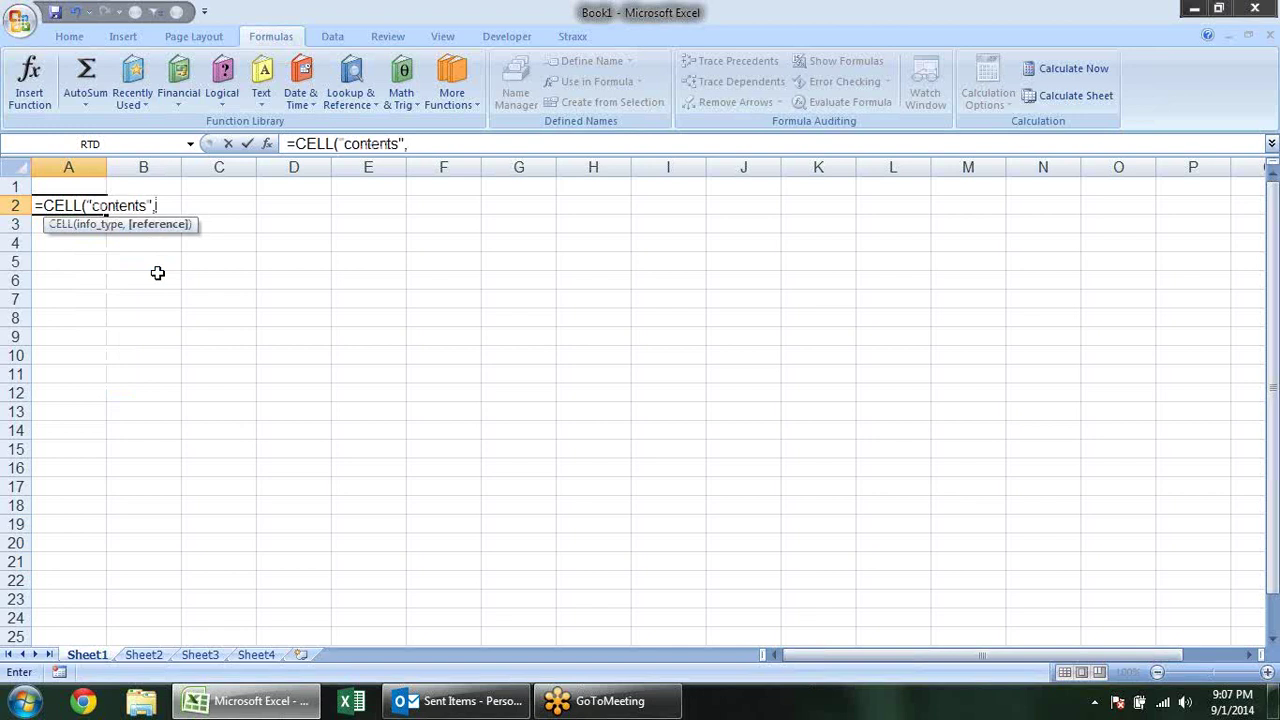
left_click(214, 197)
key("Return")
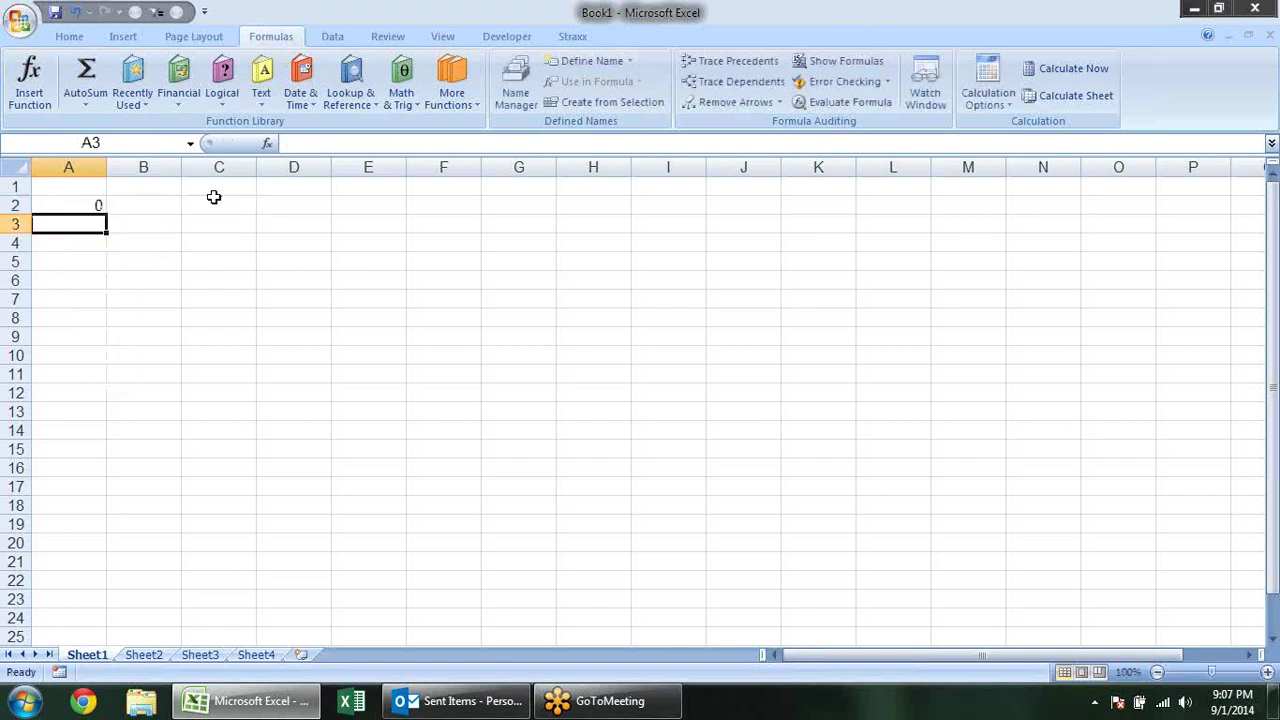
Type sdf into cell C2.
left_click(214, 197)
type("sdf")
left_click(235, 241)
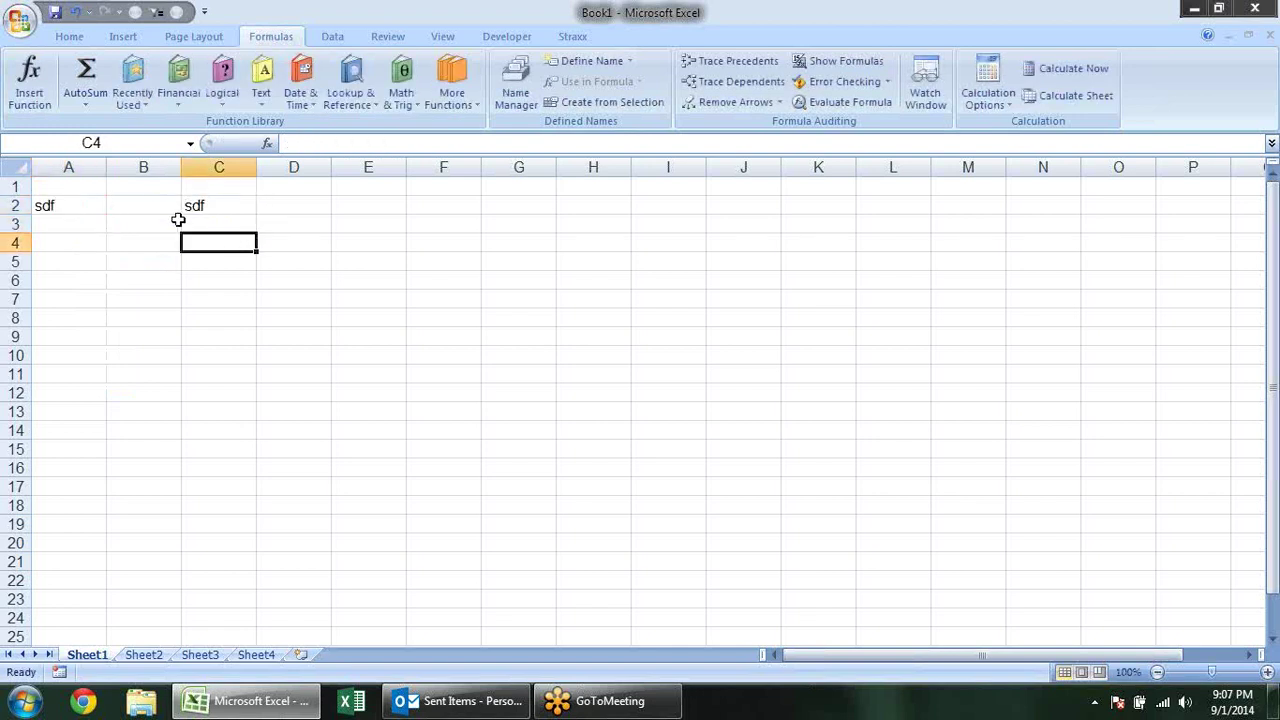
Replace A2 with =CELL("color",C2), returning 0.
left_click(97, 204)
type("=")
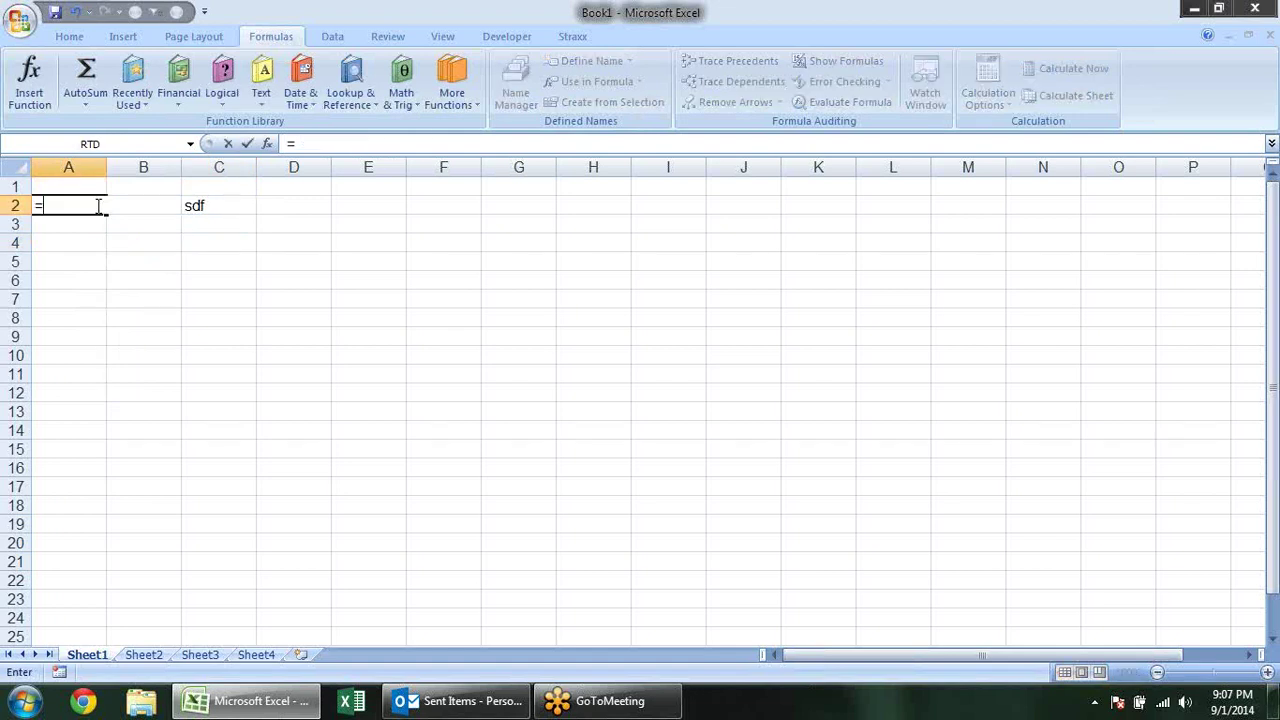
type("c")
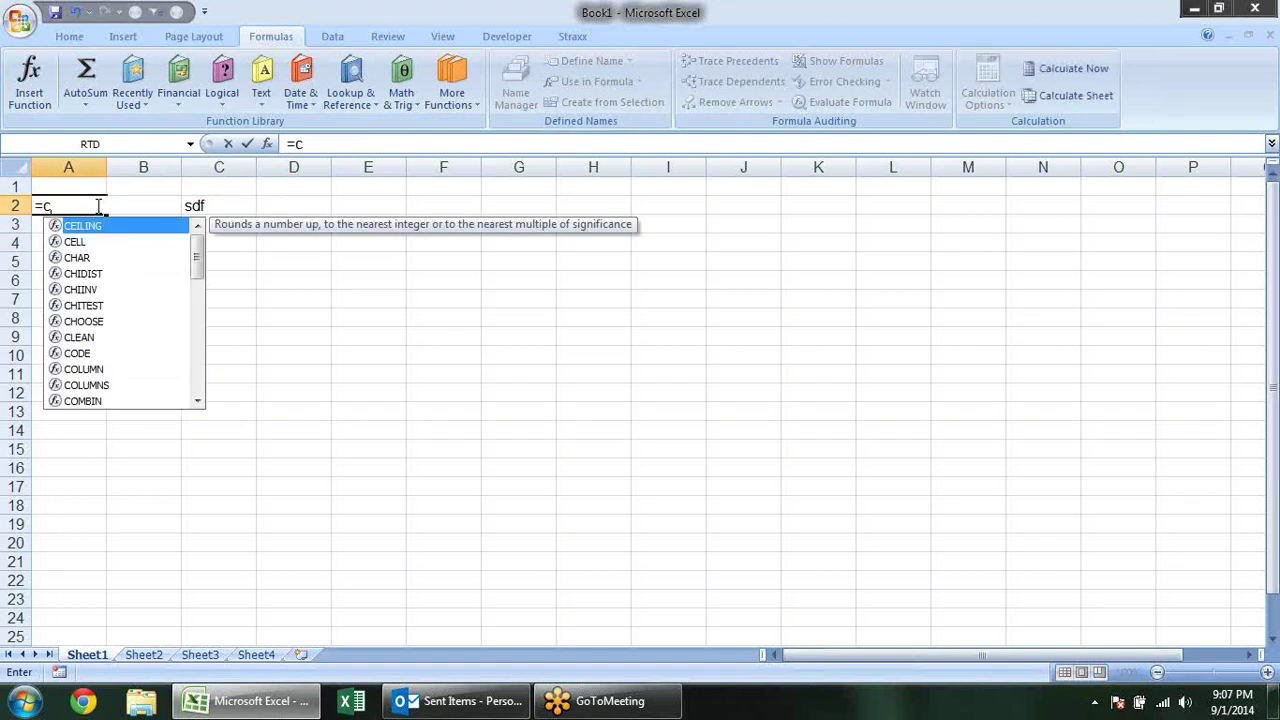
type("el")
key("Tab")
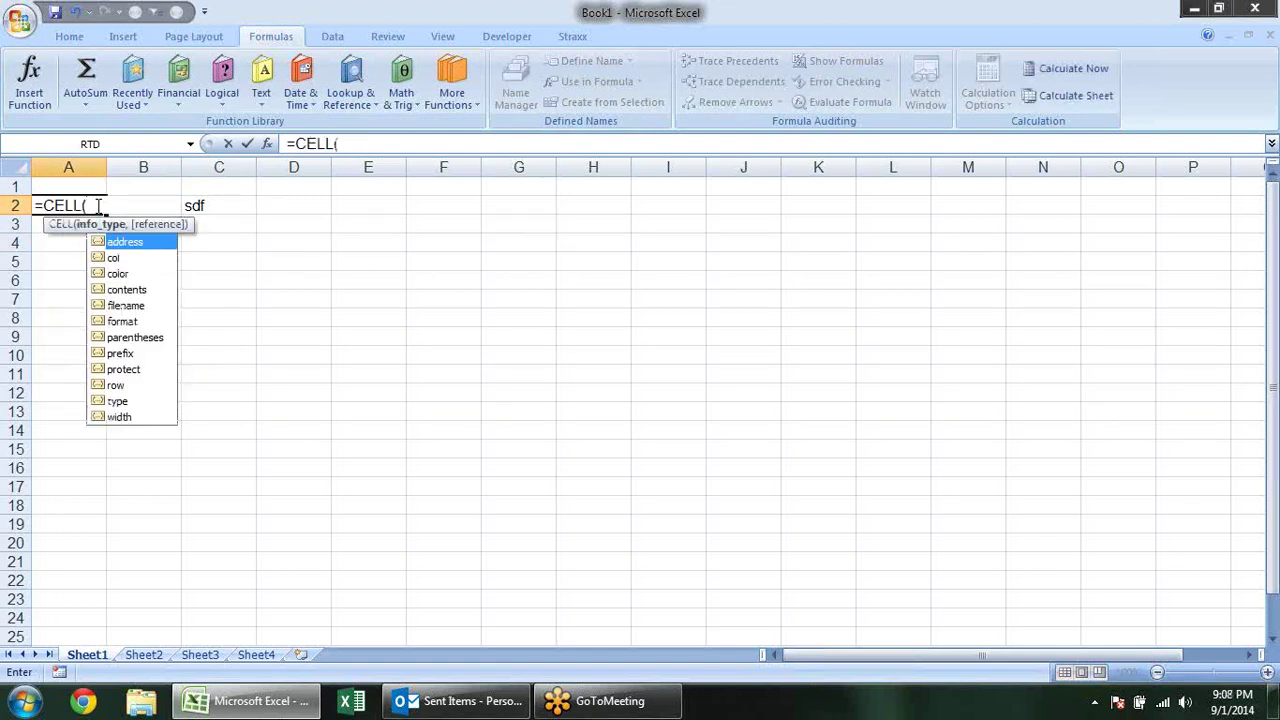
key("Down")
key("Down")
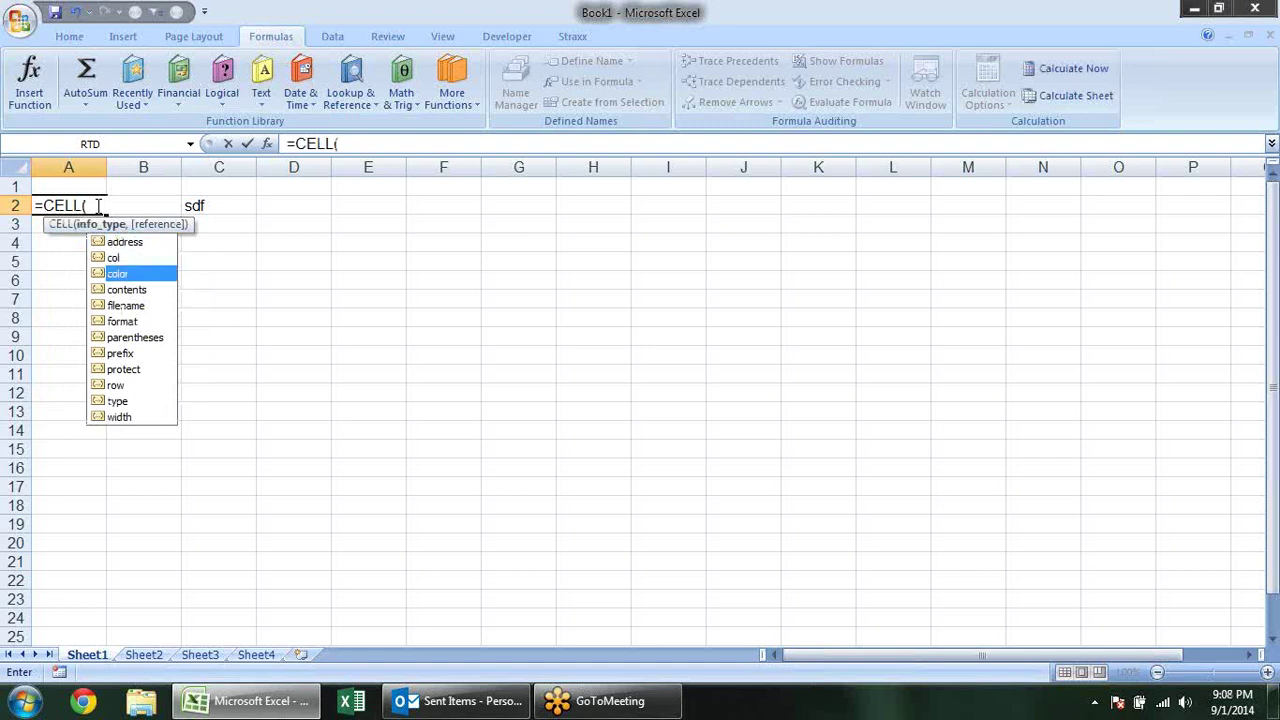
key("Tab")
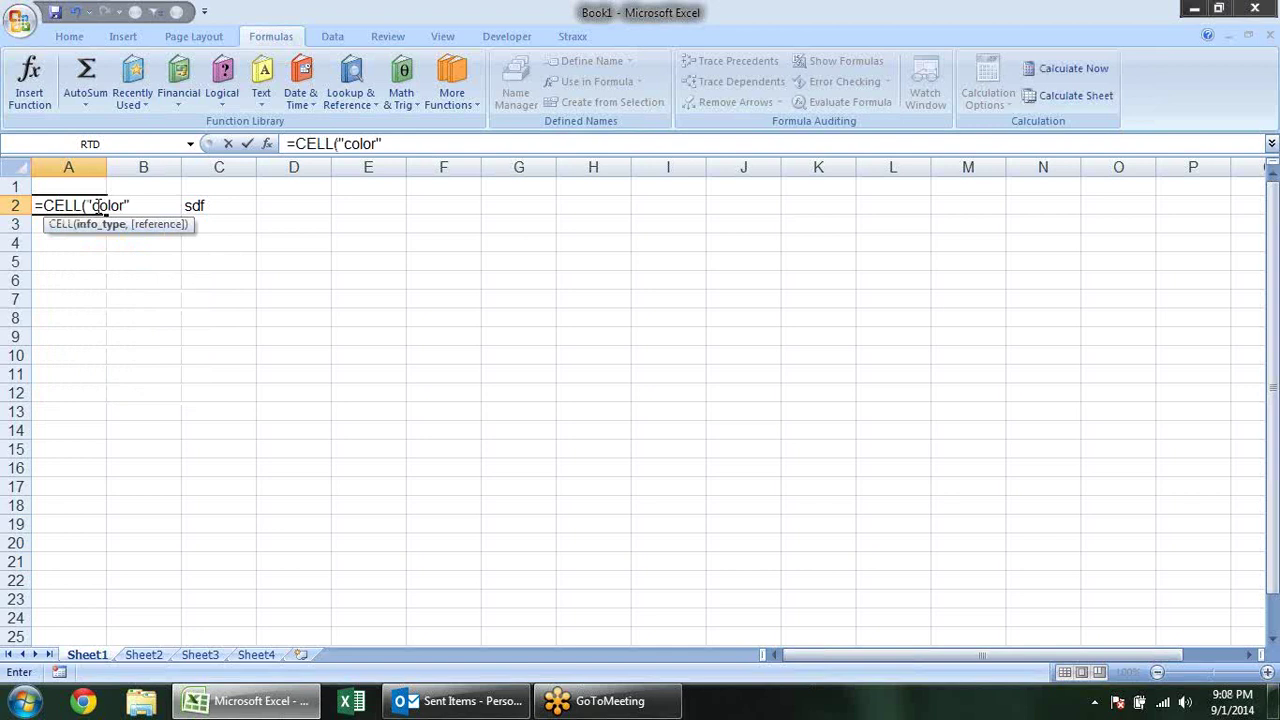
type(",")
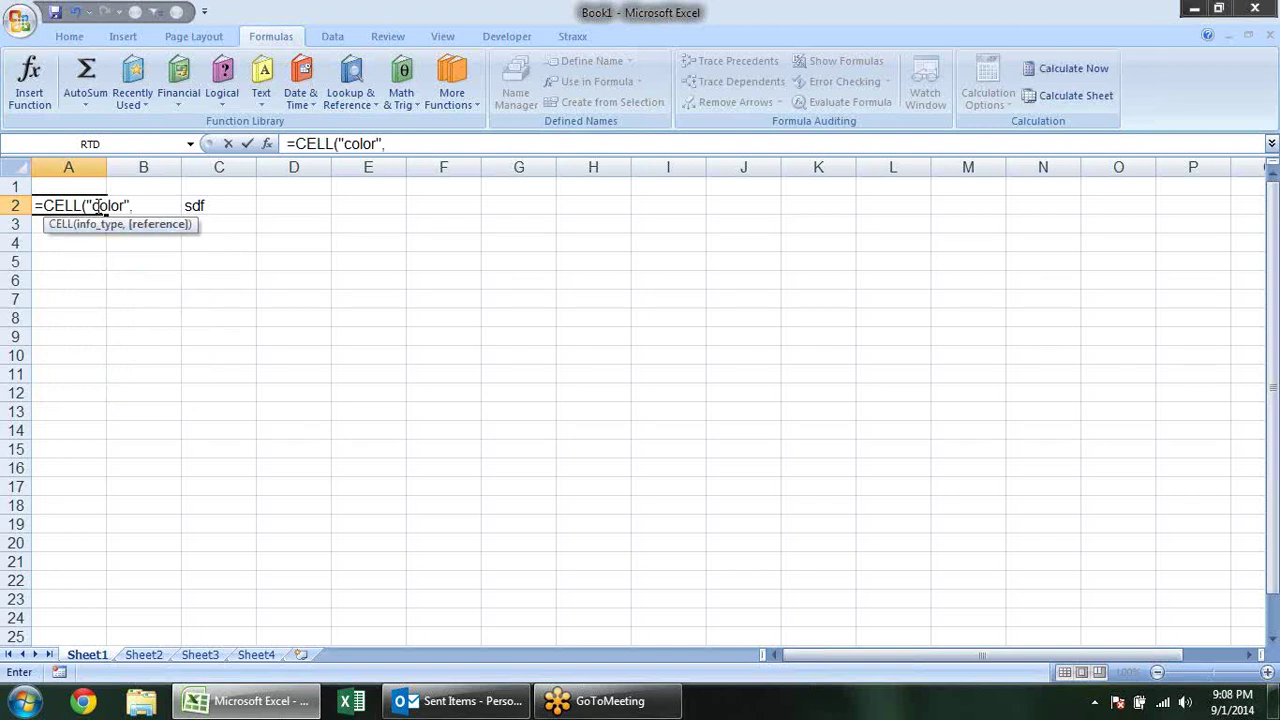
left_click(192, 207)
key("Return")
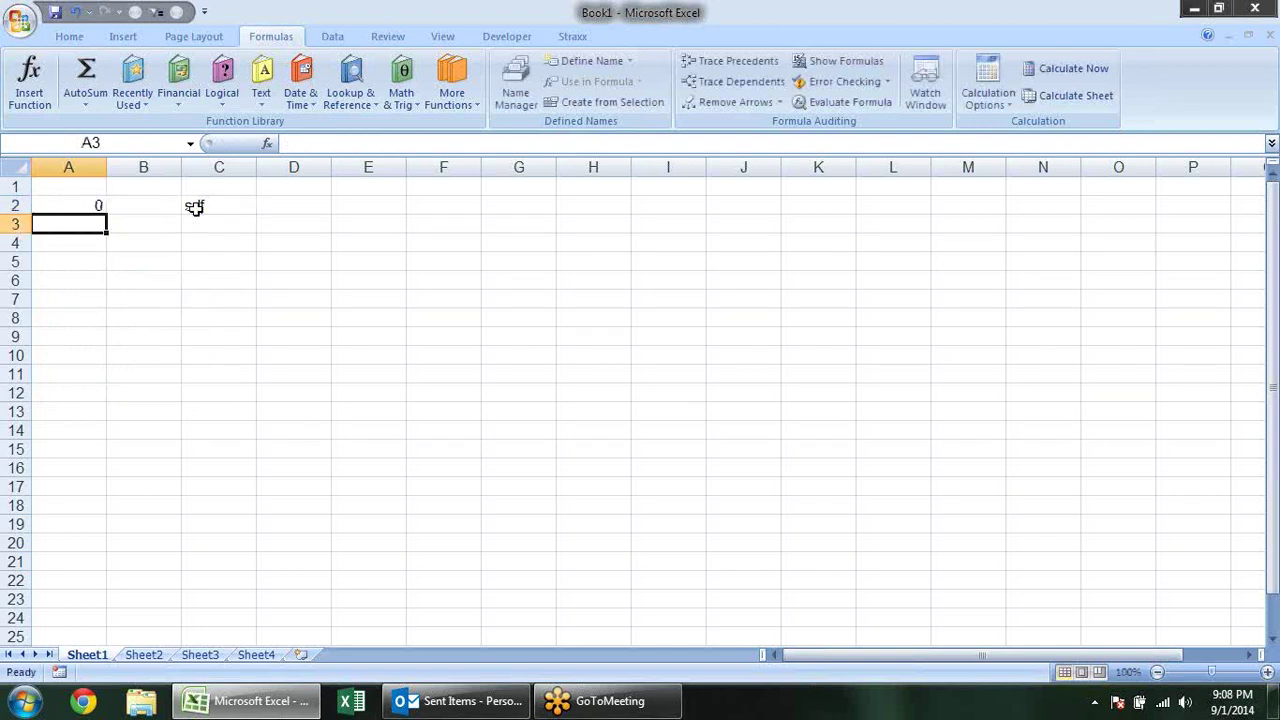
Enter 12 in C2 and format it as Number with red negatives.
left_click(194, 207)
type("12")
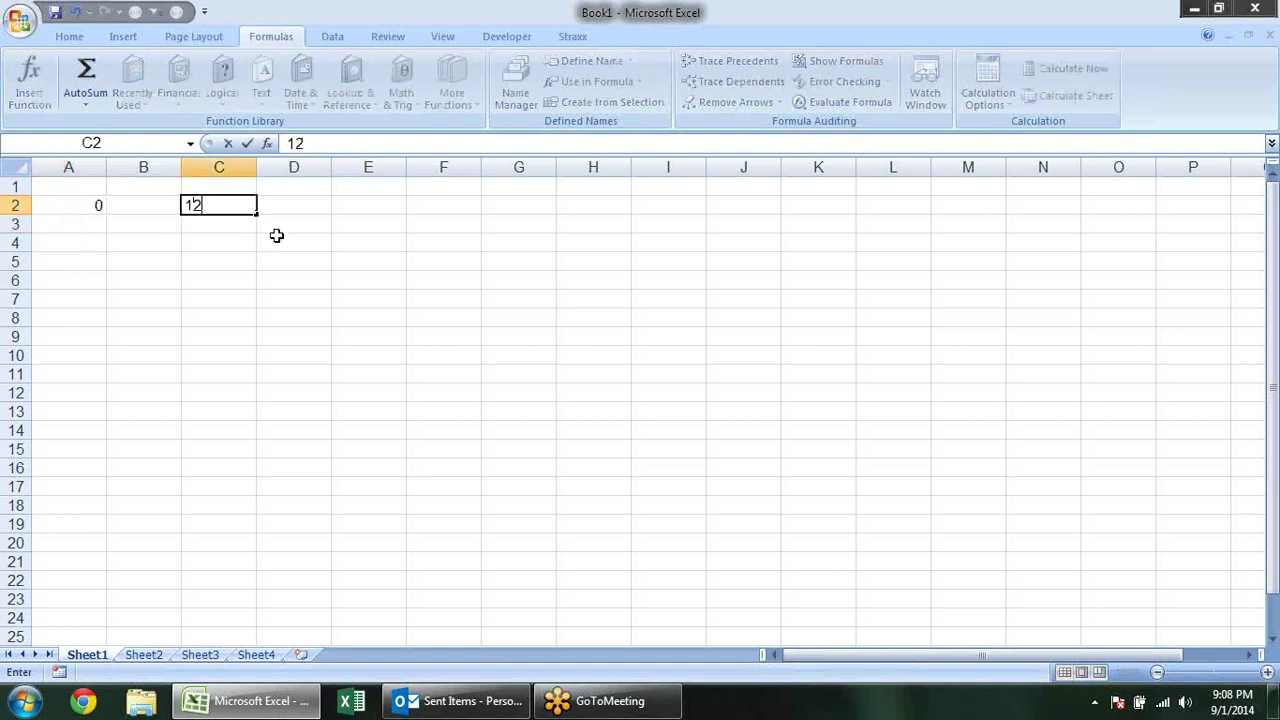
key("Return")
key("Up")
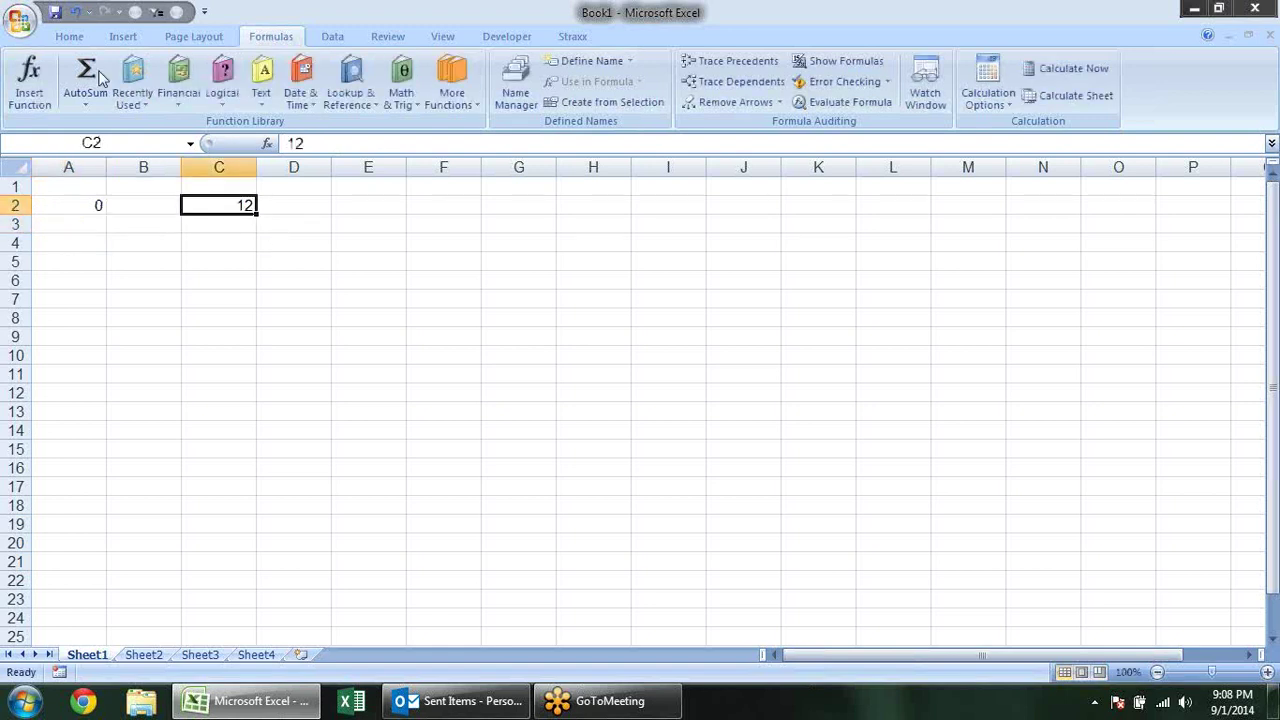
left_click(70, 36)
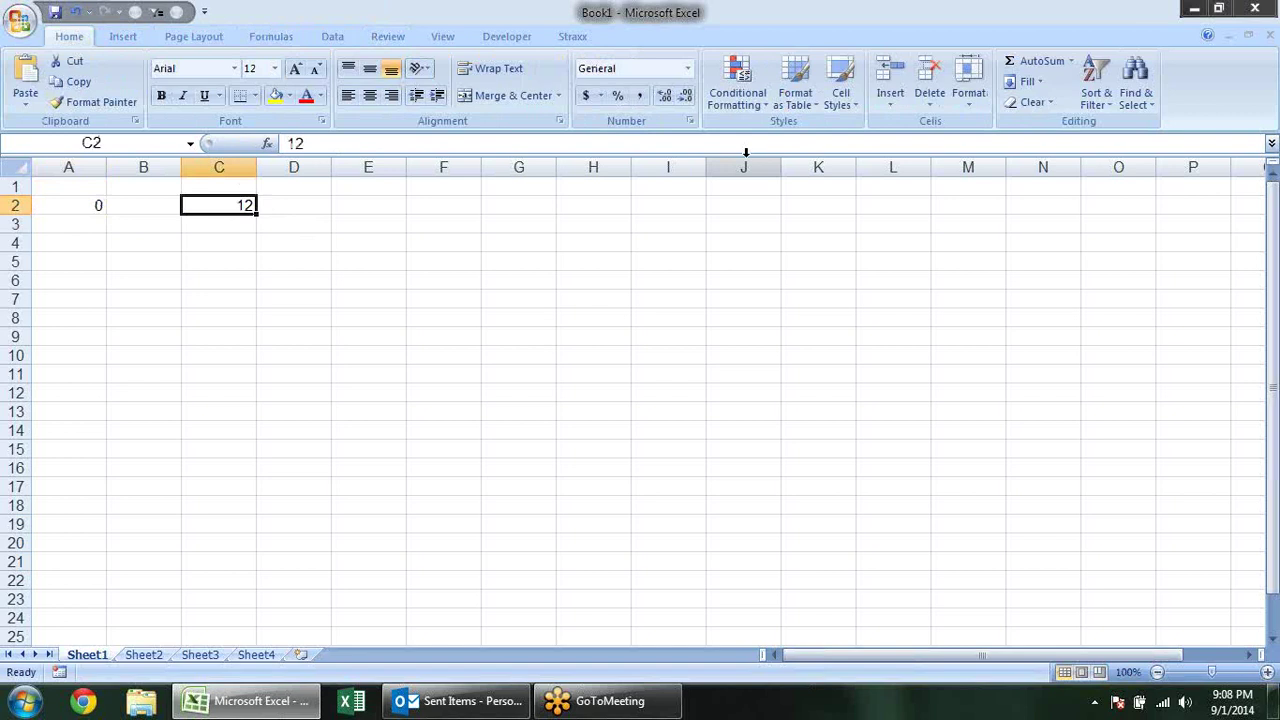
left_click(690, 121)
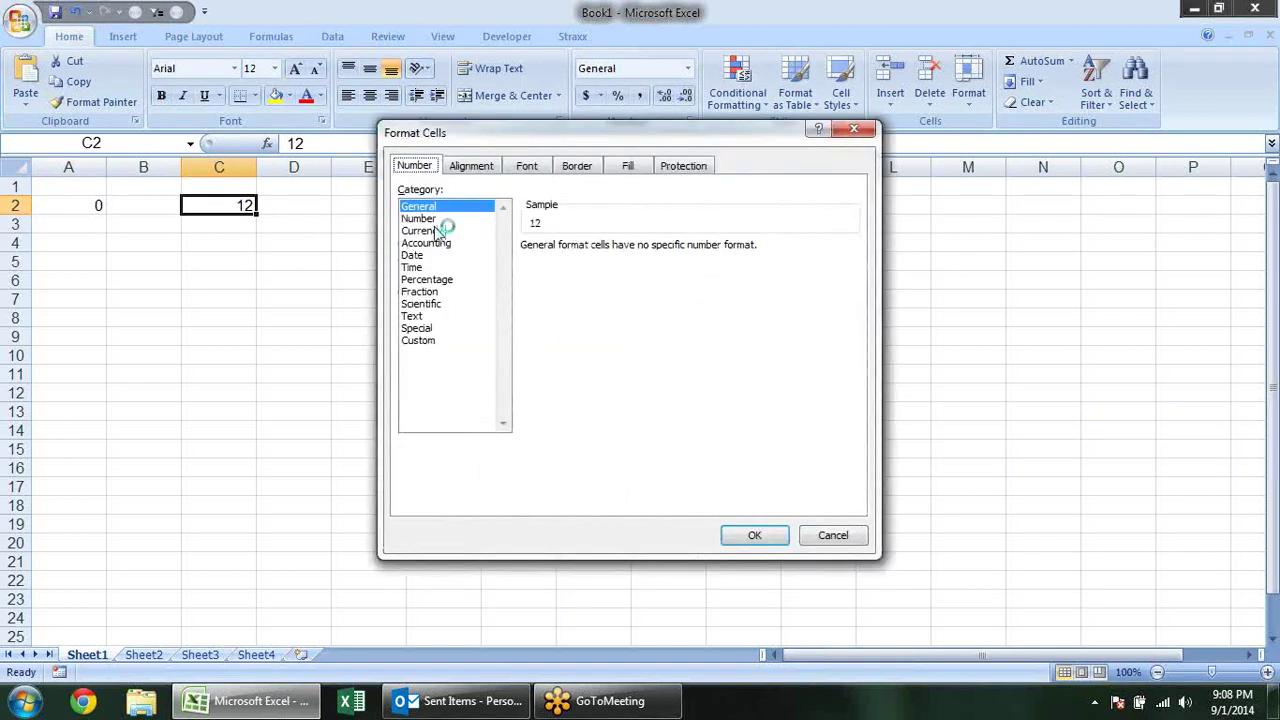
left_click(435, 219)
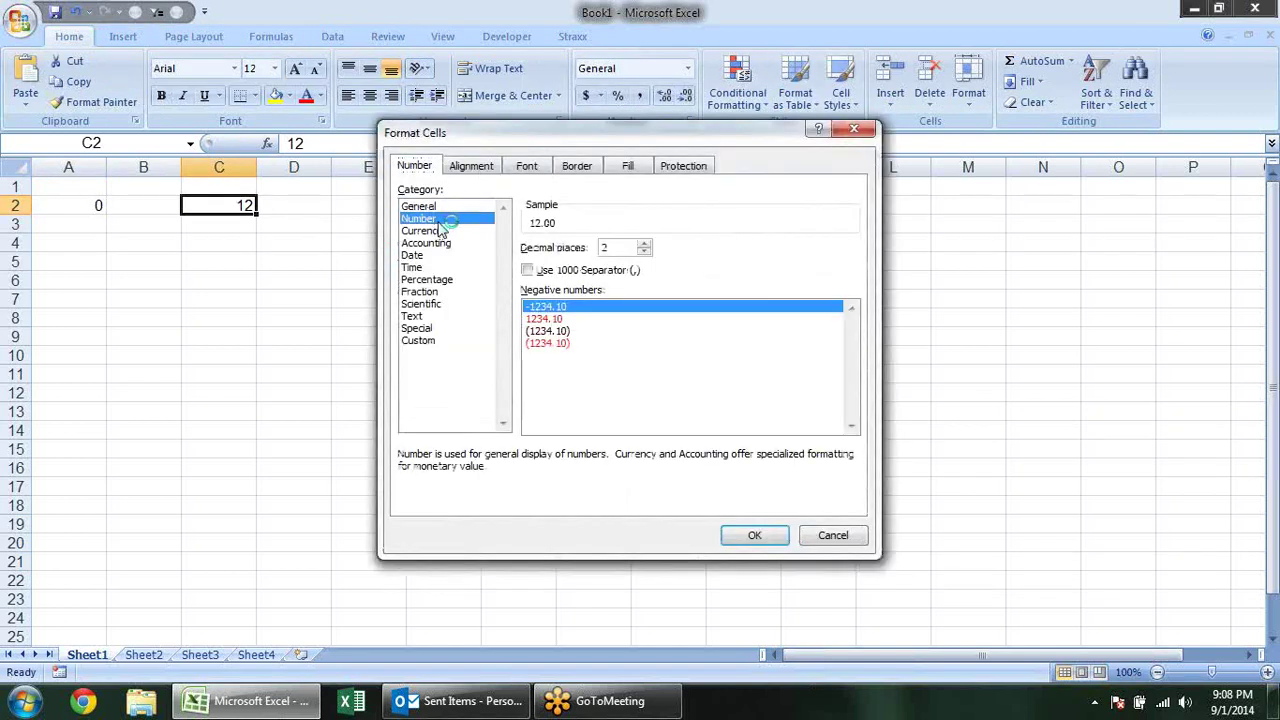
left_click(572, 318)
left_click(755, 535)
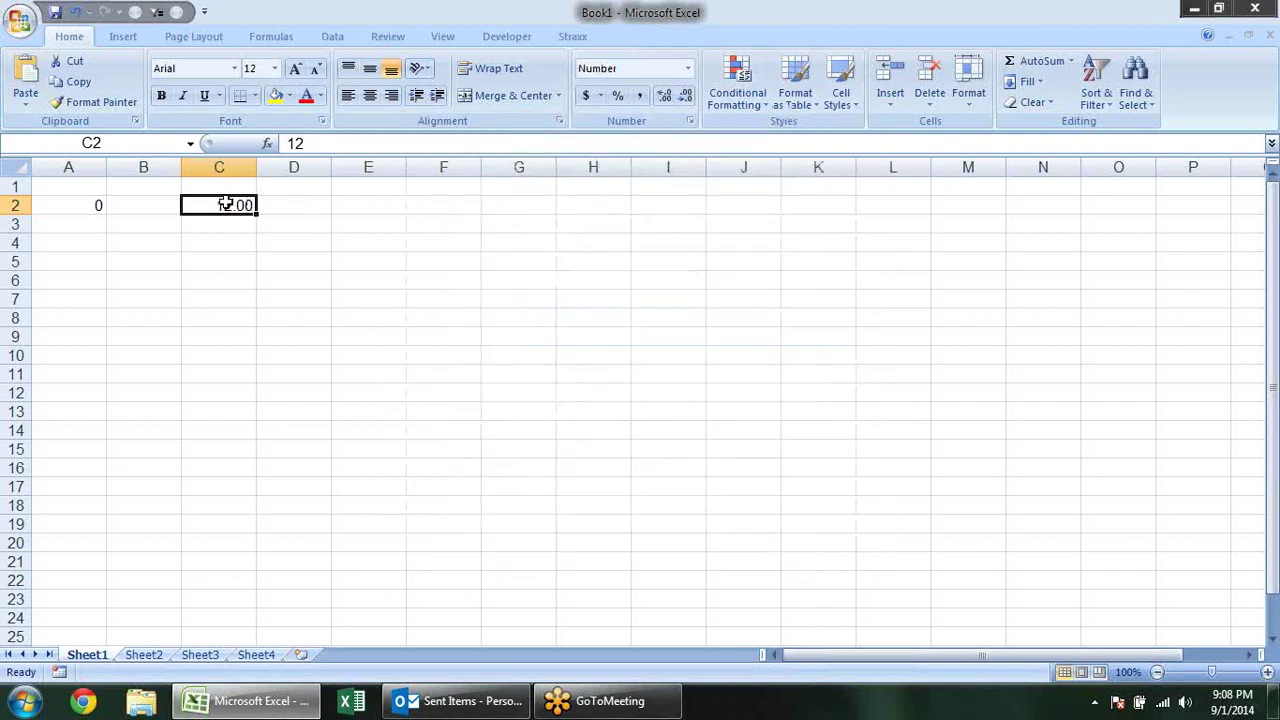
Make C2 negative and select A2 to see its colour check return 1.
type("-1")
key("Return")
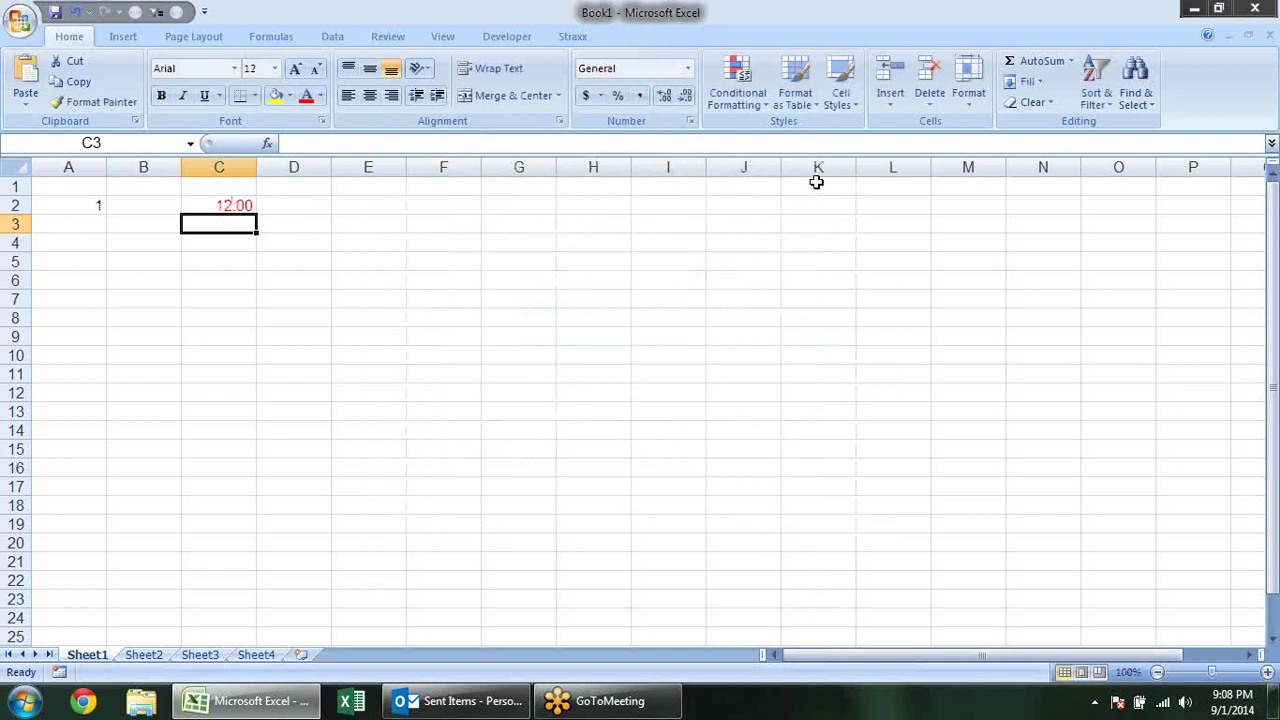
left_click(53, 199)
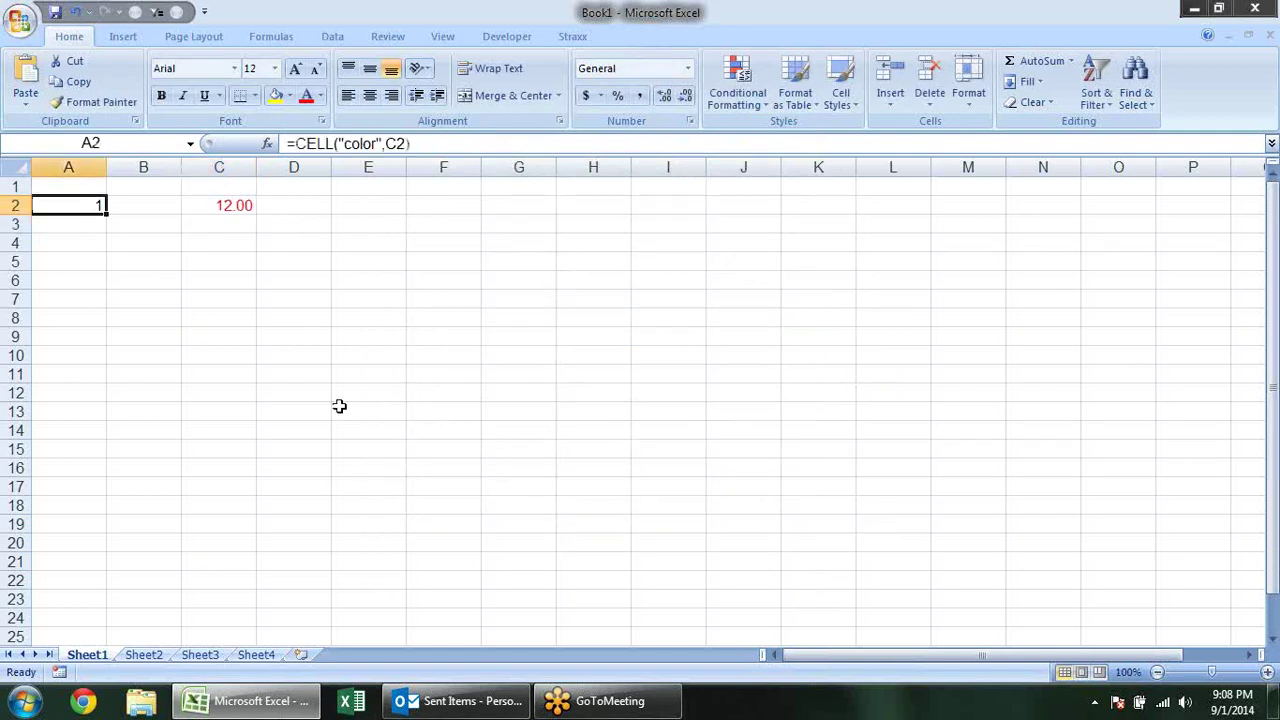
left_click(83, 700)
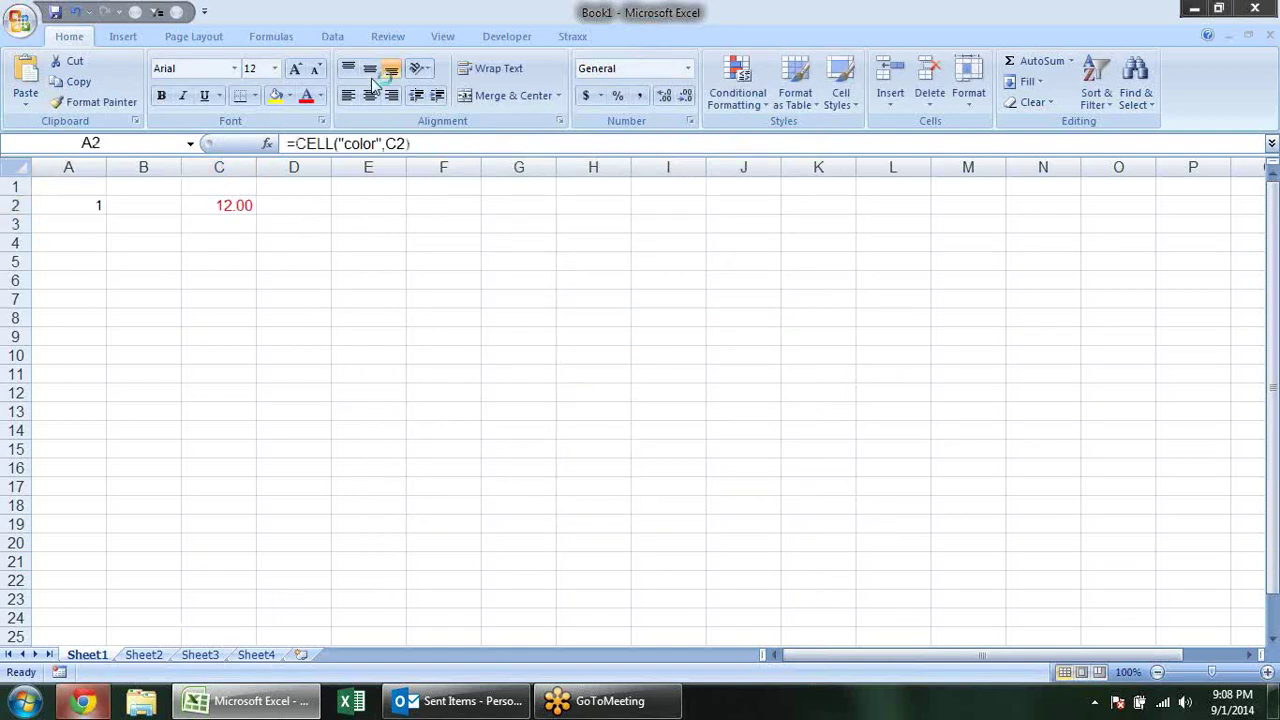
Go to techonthenet.com and open its MS Excel section.
type("techonthenet.com")
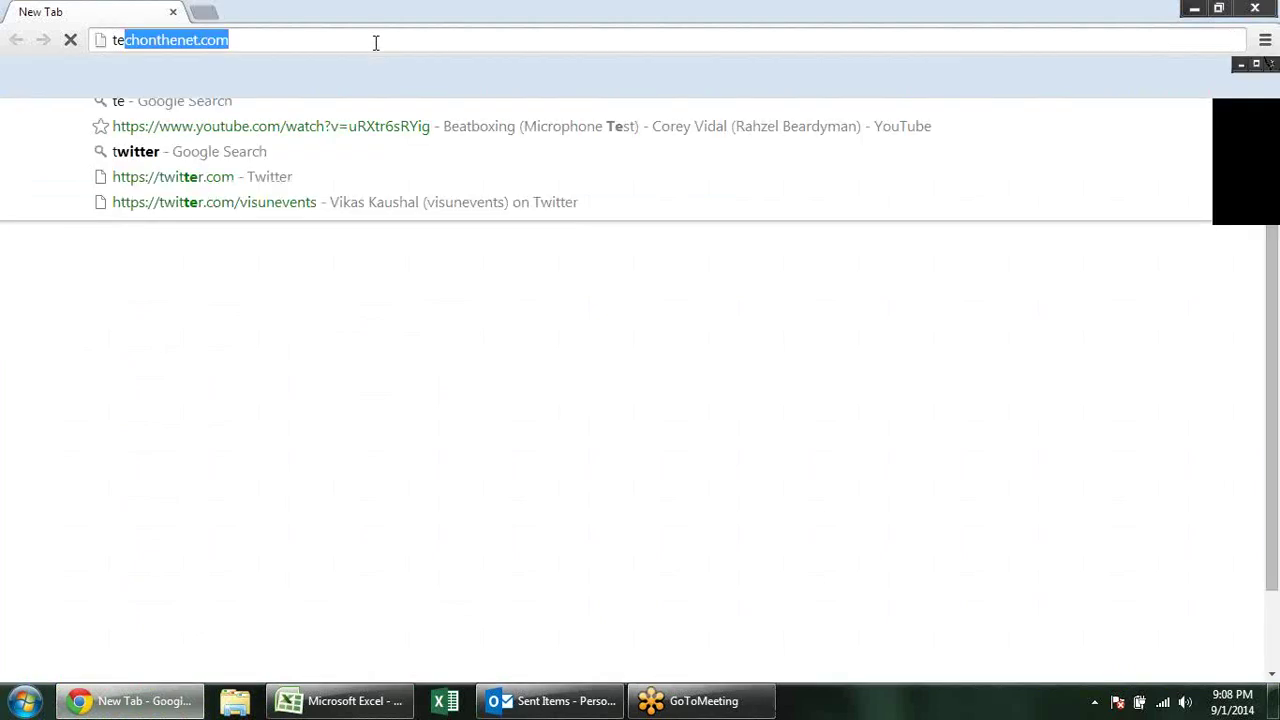
key("Return")
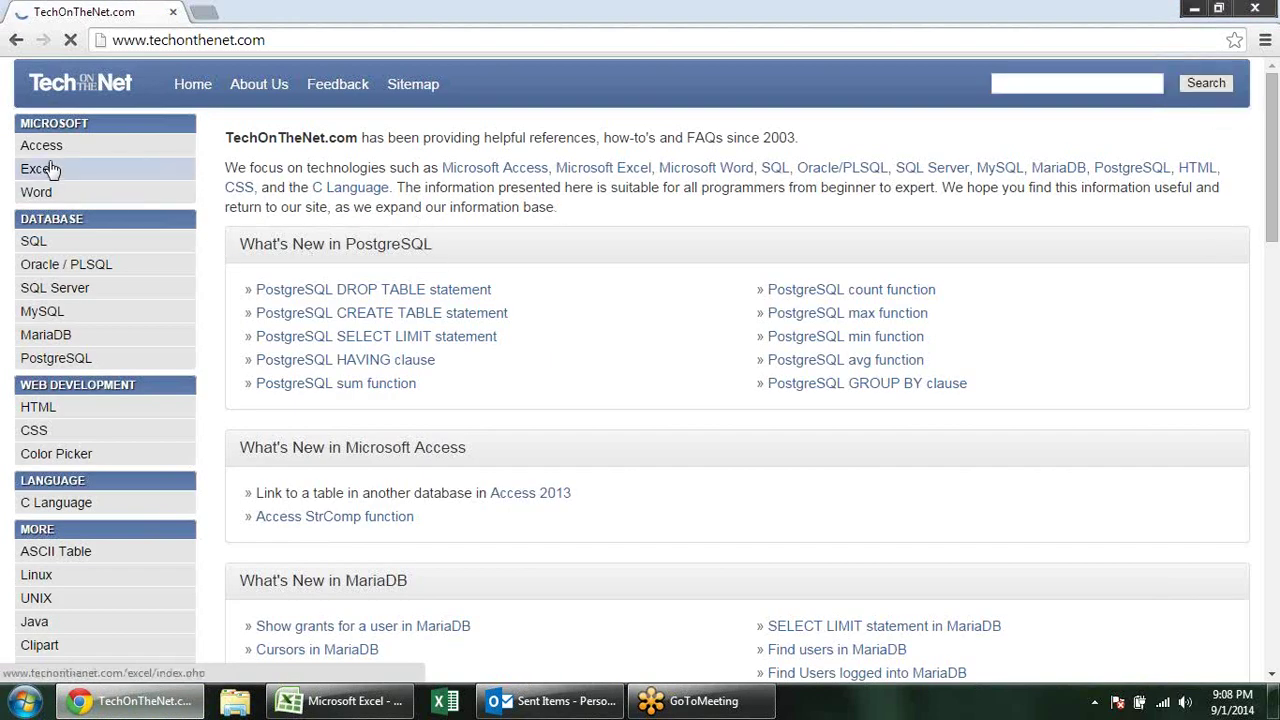
left_click(52, 170)
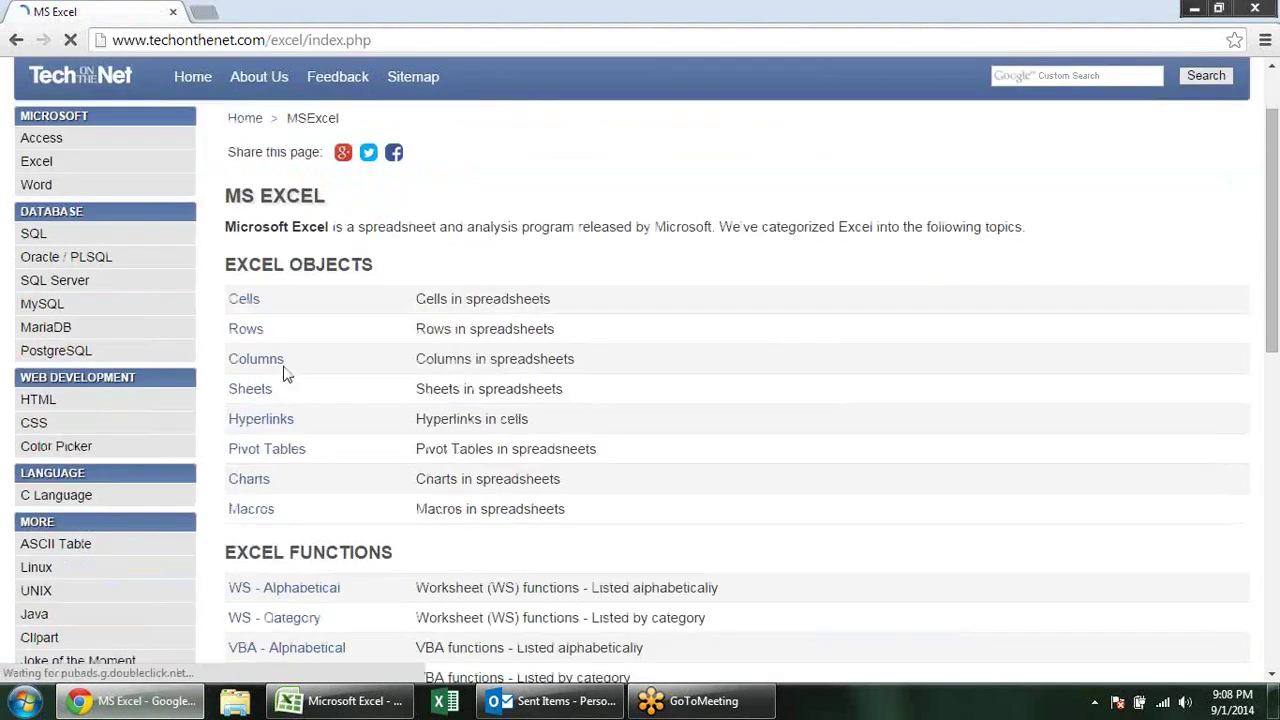
scroll(283, 372, "down", 3)
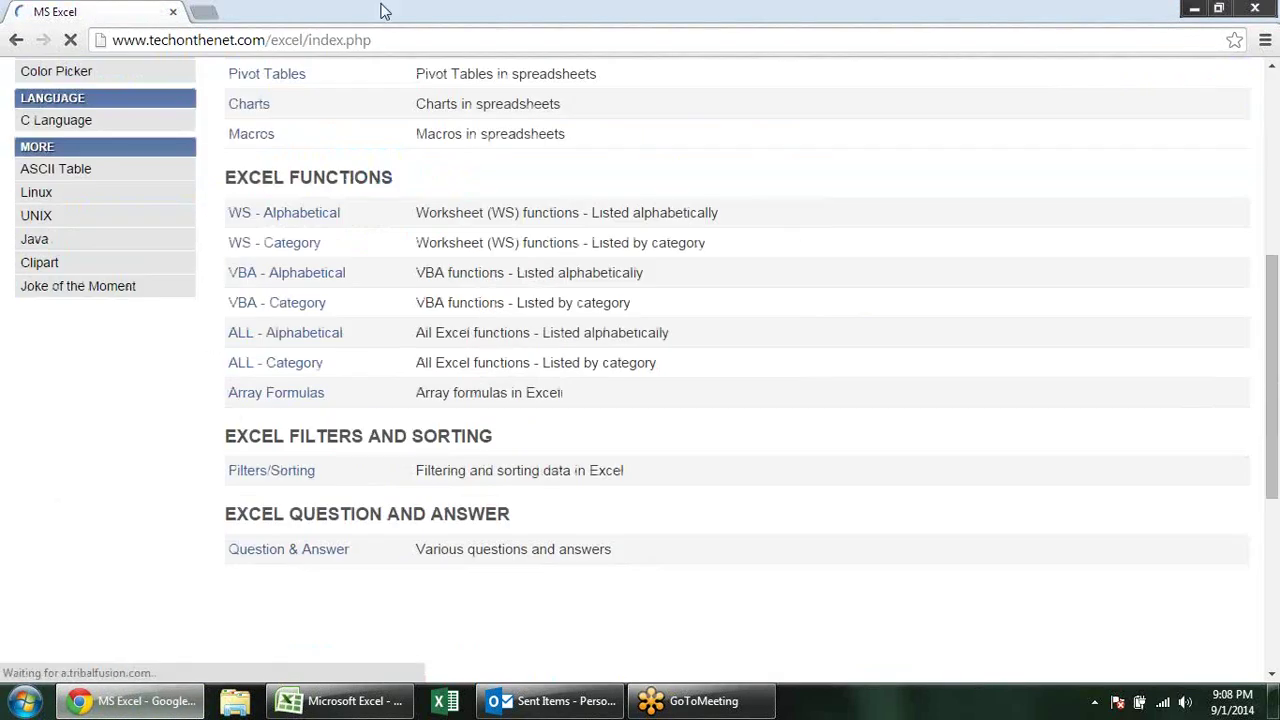
Open the worksheet functions by category list and scroll to Information Functions.
left_click(310, 242)
scroll(970, 332, "down", 5)
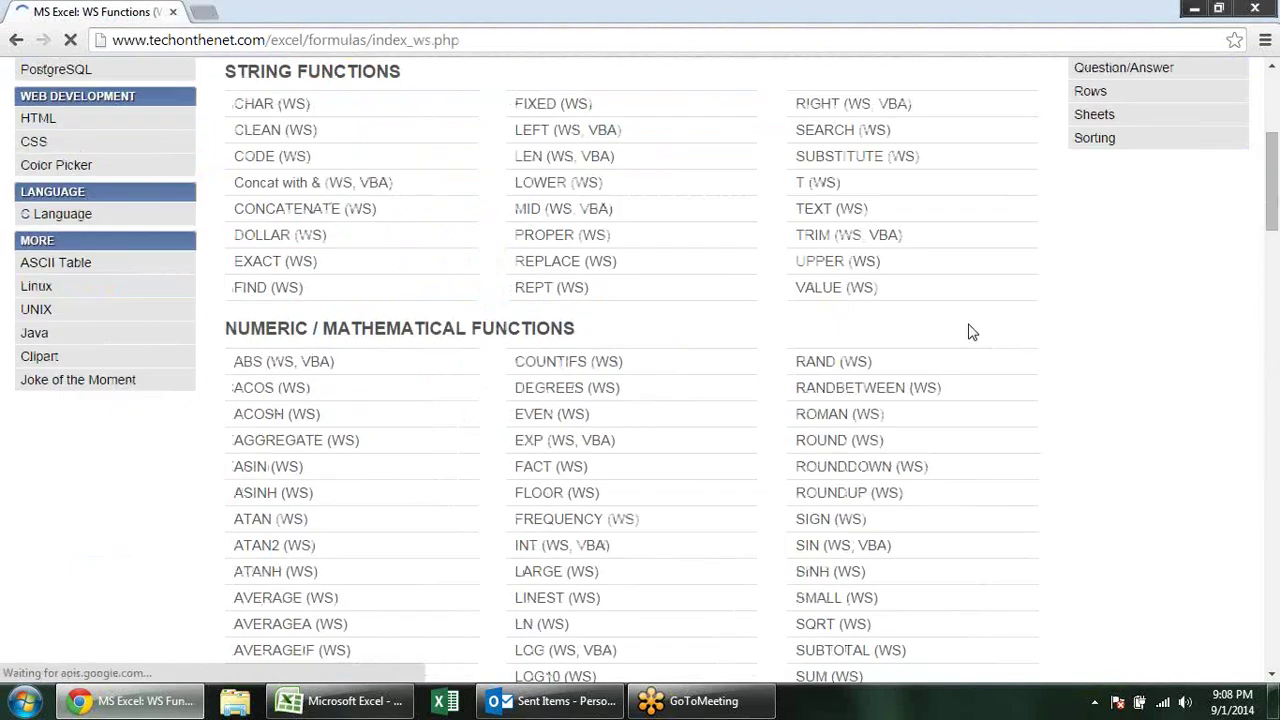
scroll(970, 332, "down", 10)
scroll(757, 306, "down", 5)
scroll(700, 326, "down", 2)
scroll(330, 322, "down", 1)
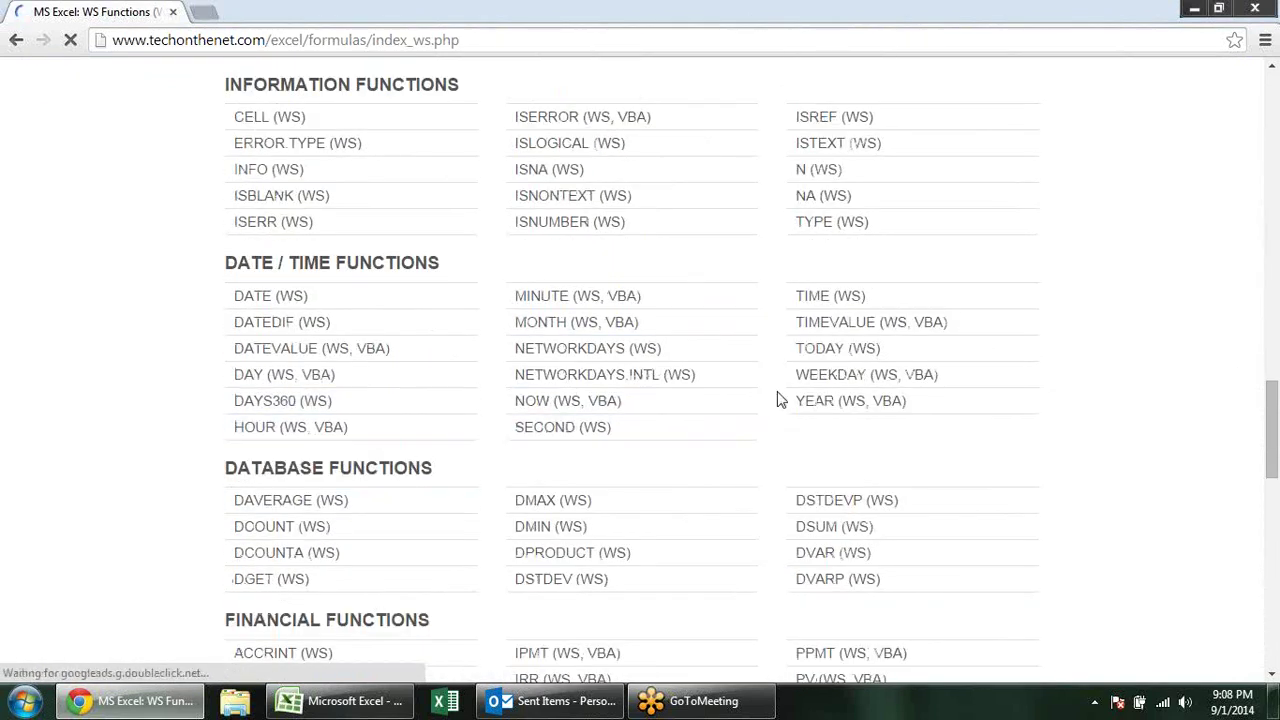
scroll(691, 434, "down", 4)
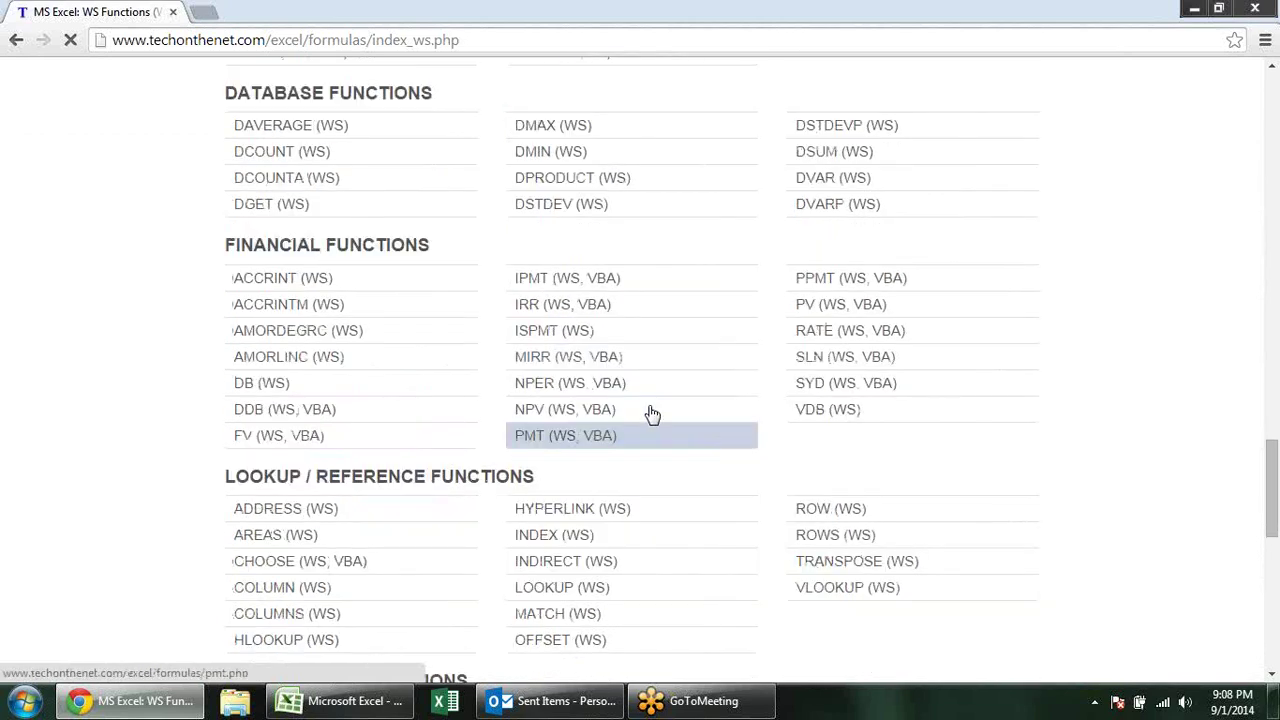
scroll(591, 377, "down", 3)
scroll(591, 380, "down", 3)
Open the CELL (WS) function page and scroll to its Parameters table.
scroll(595, 381, "up", 9)
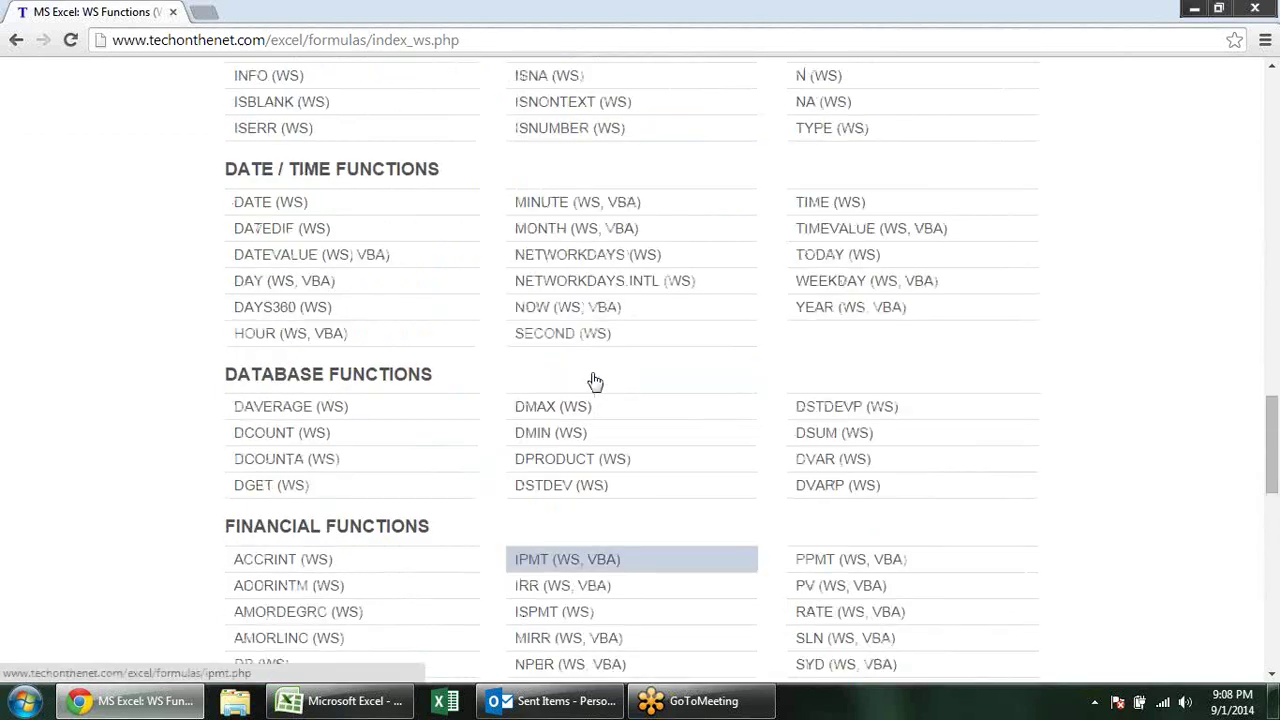
scroll(593, 380, "up", 4)
left_click(283, 395)
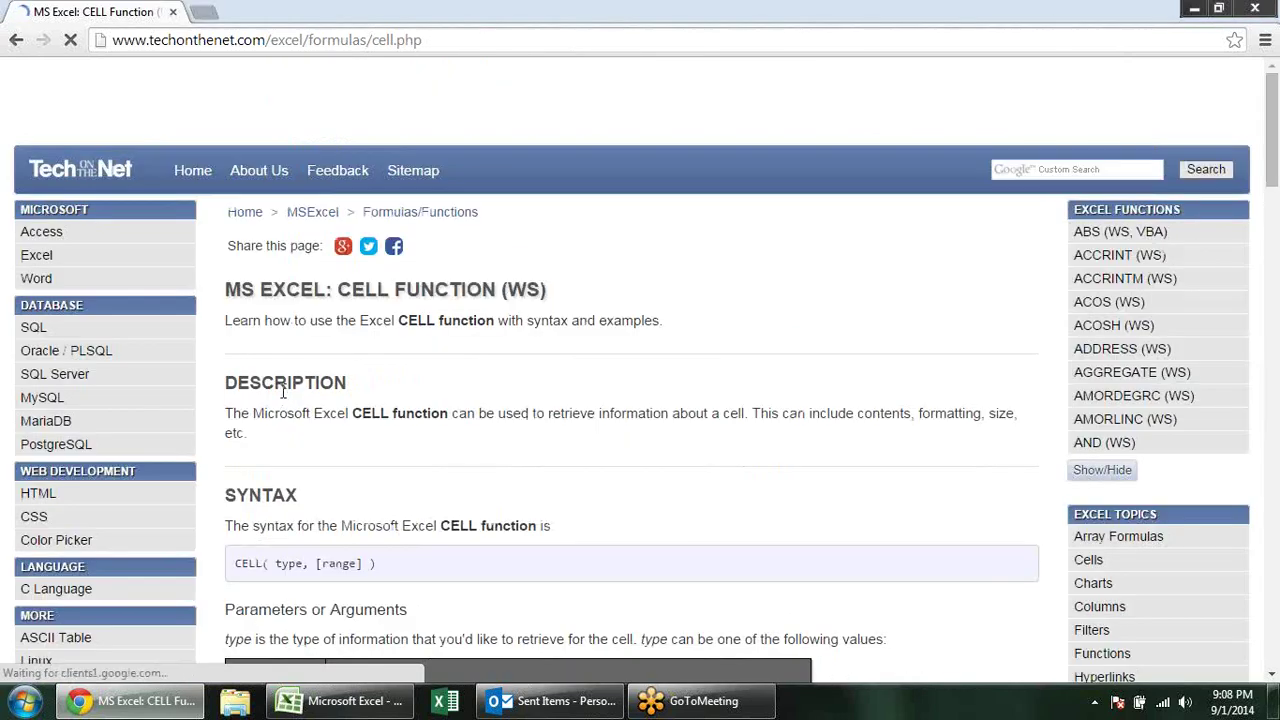
scroll(680, 451, "down", 1)
scroll(640, 437, "down", 3)
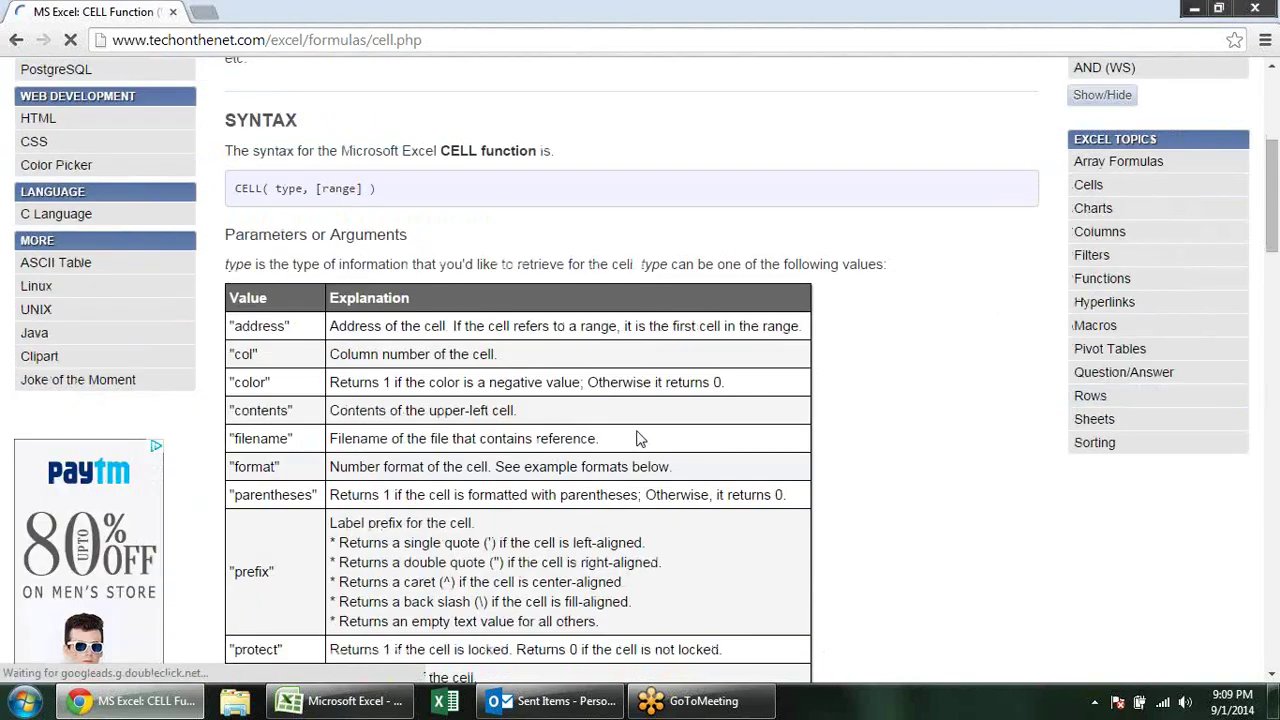
scroll(640, 437, "down", 3)
scroll(640, 437, "up", 1)
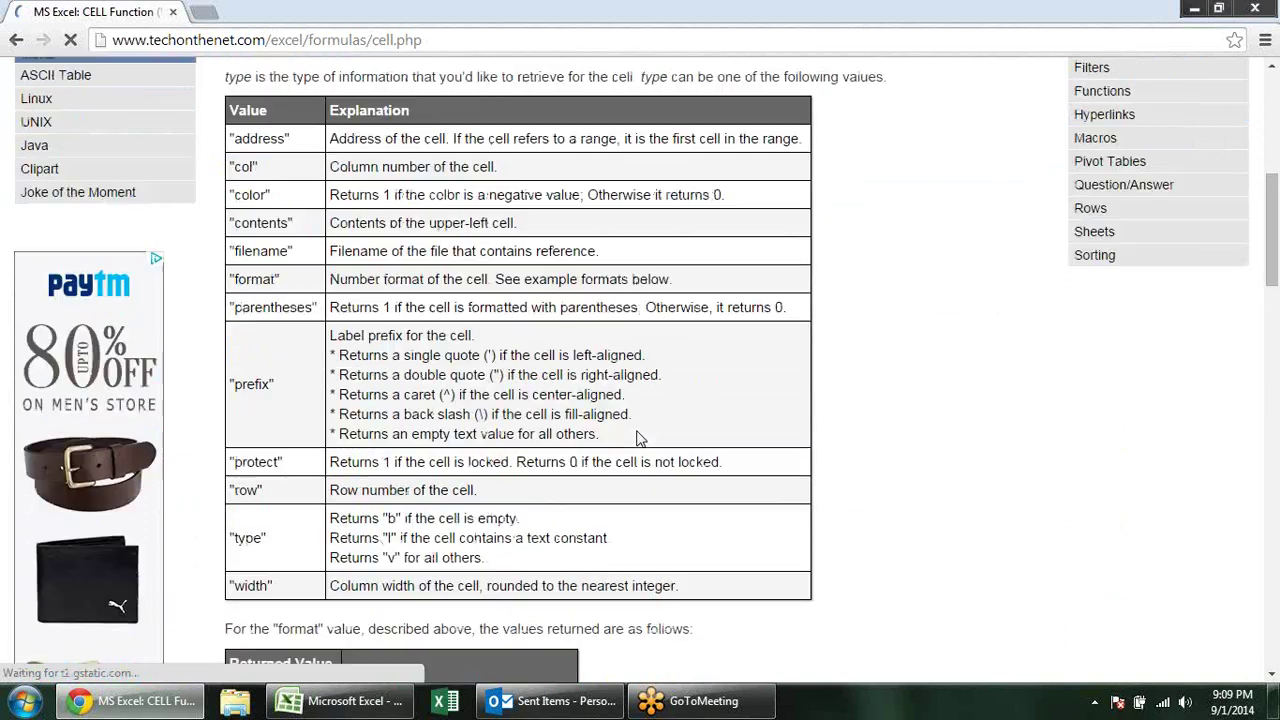
scroll(640, 437, "up", 1)
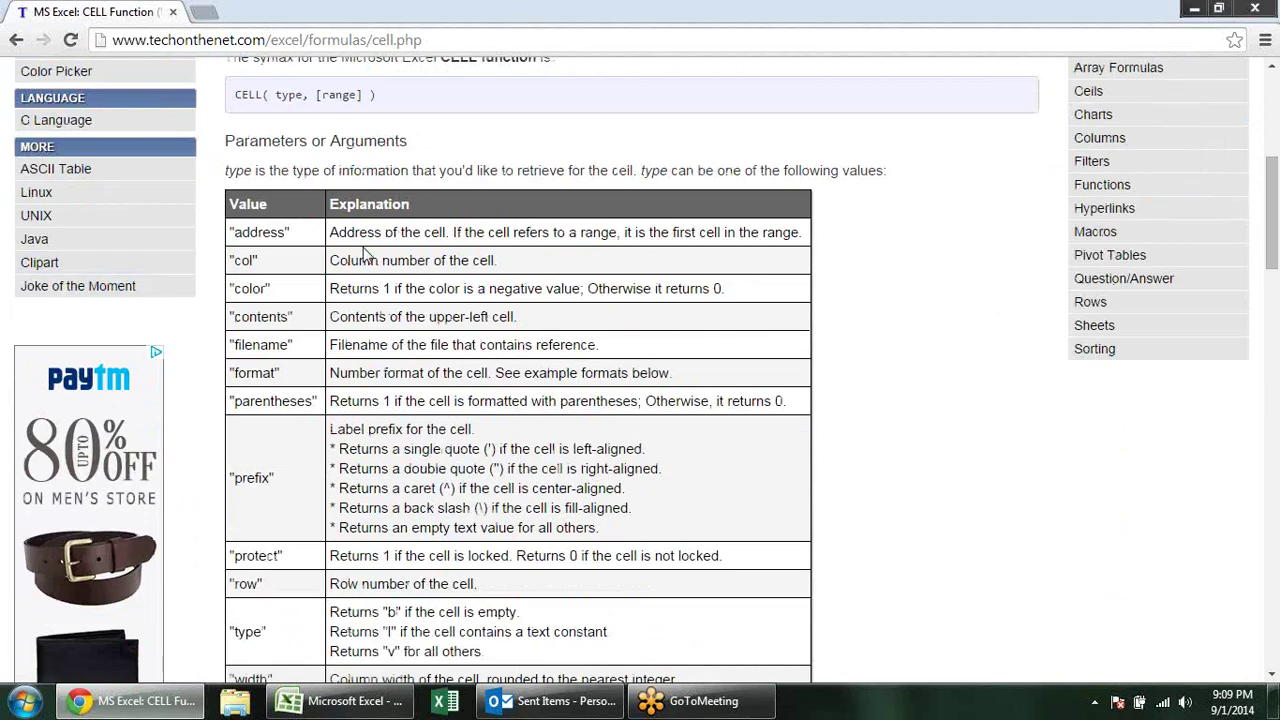
Highlight the explanations of the address and contents types while reading.
left_click_drag(374, 232, 534, 238)
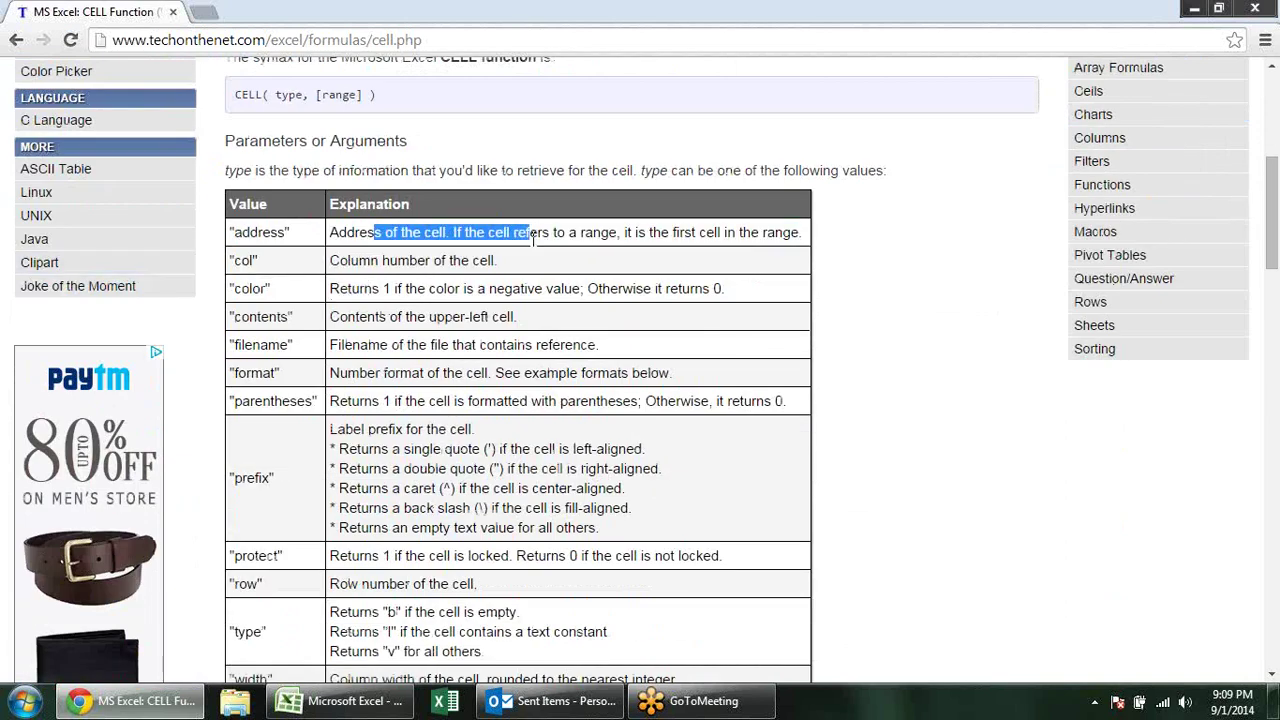
left_click(296, 233)
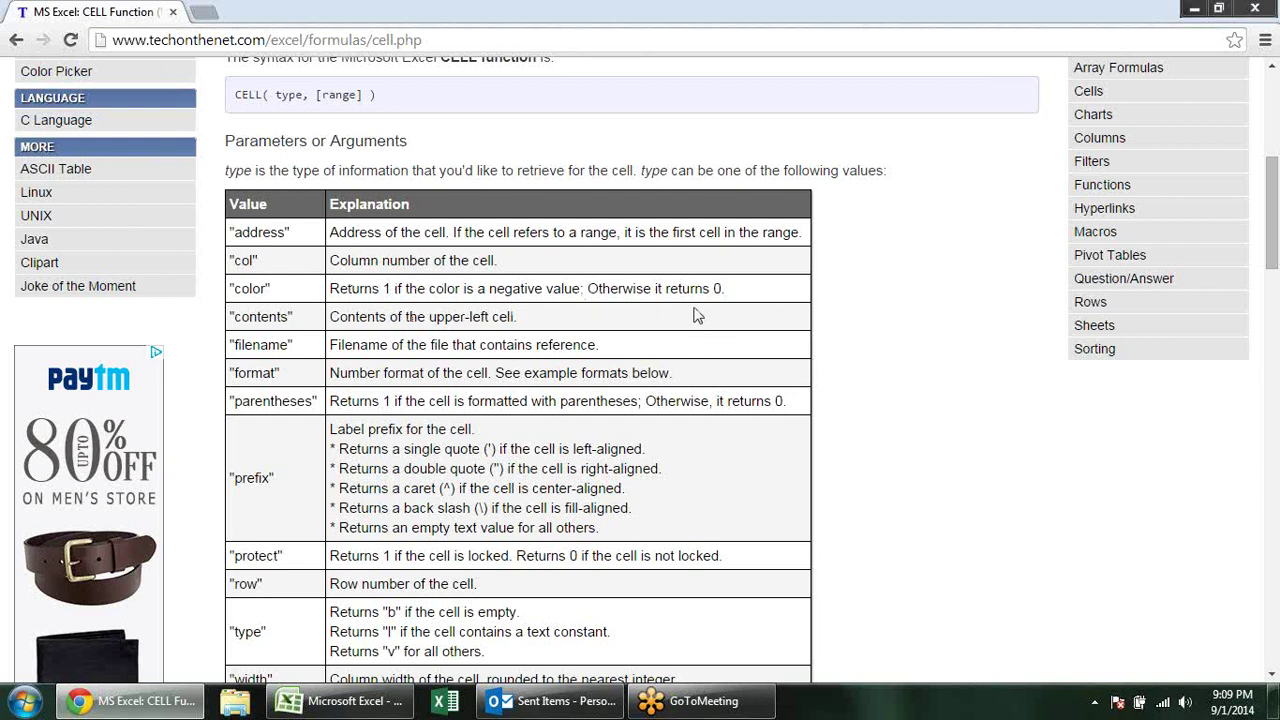
left_click_drag(516, 317, 350, 318)
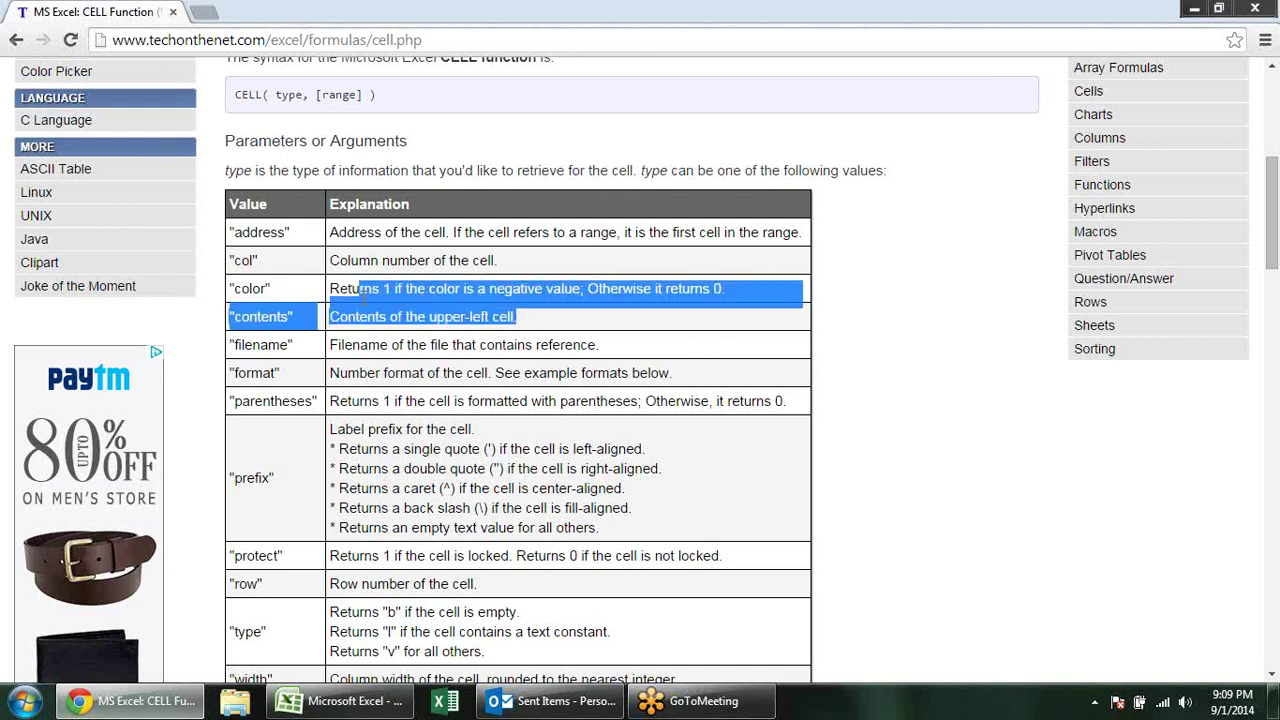
left_click(371, 348)
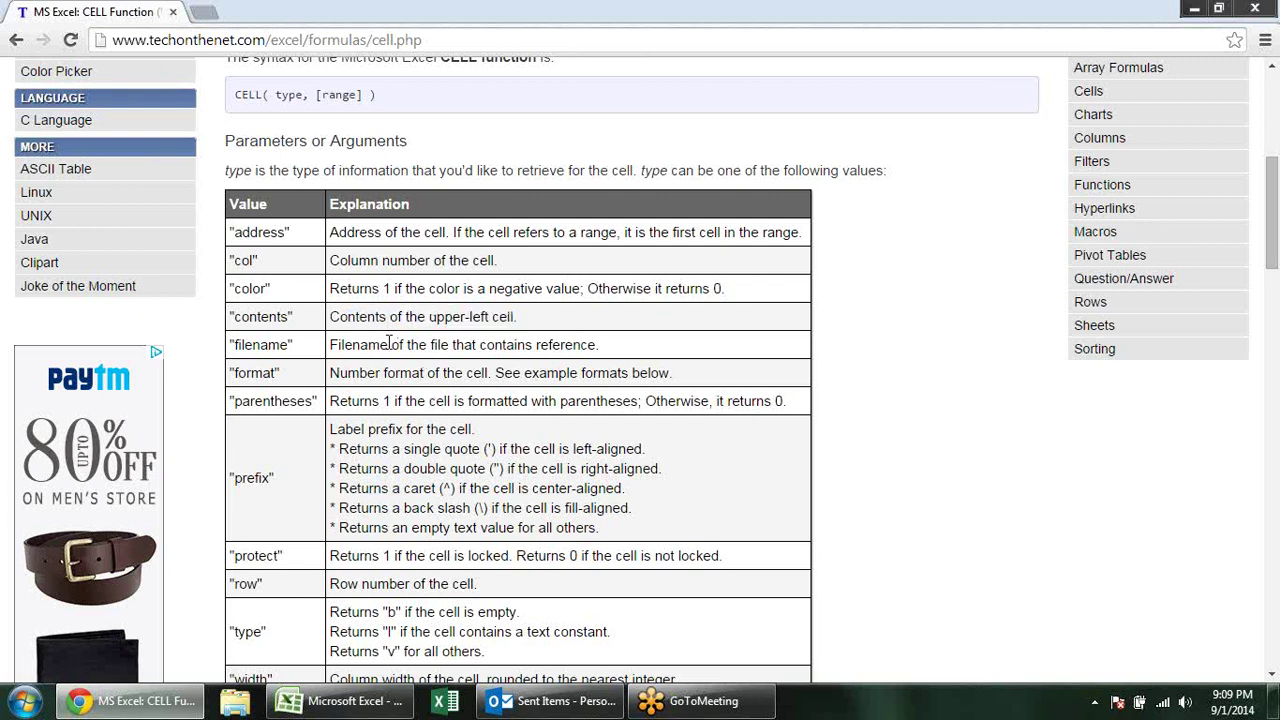
Back in Excel, start a CELL formula in A3, trying then removing the format type.
key("alt+Tab")
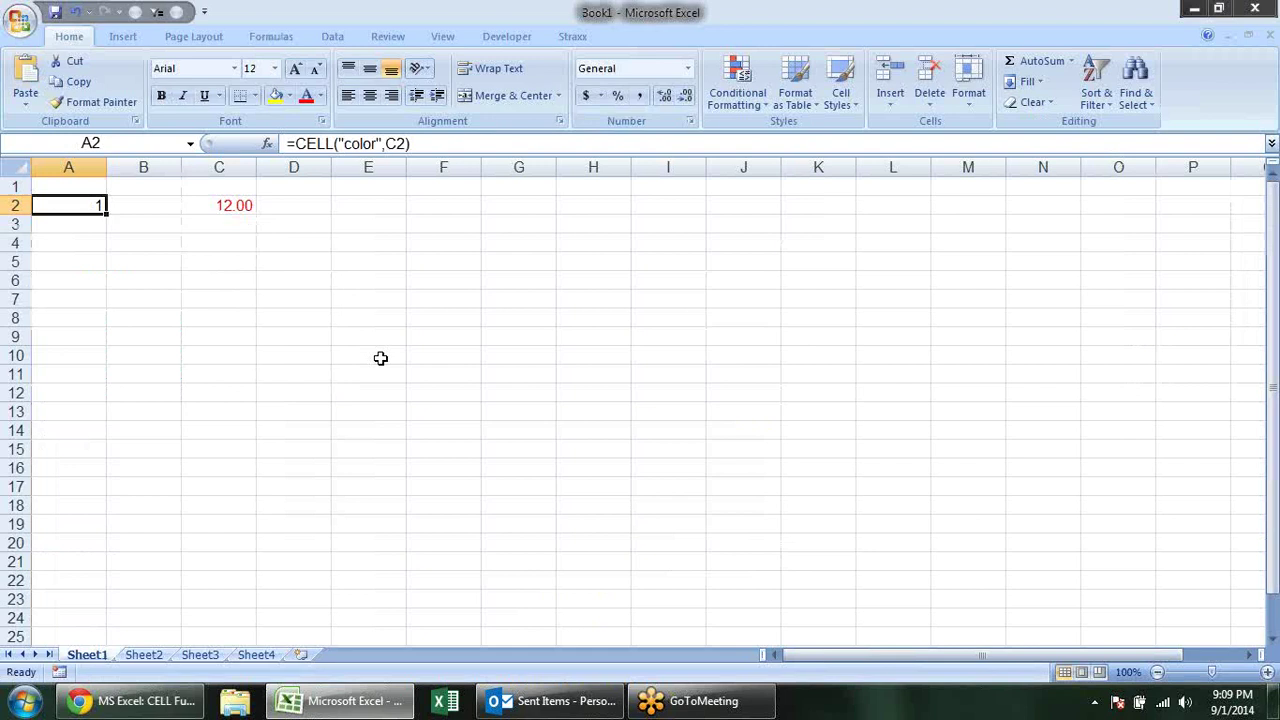
key("Down")
type("=cen")
key("BackSpace")
type("l")
key("Tab")
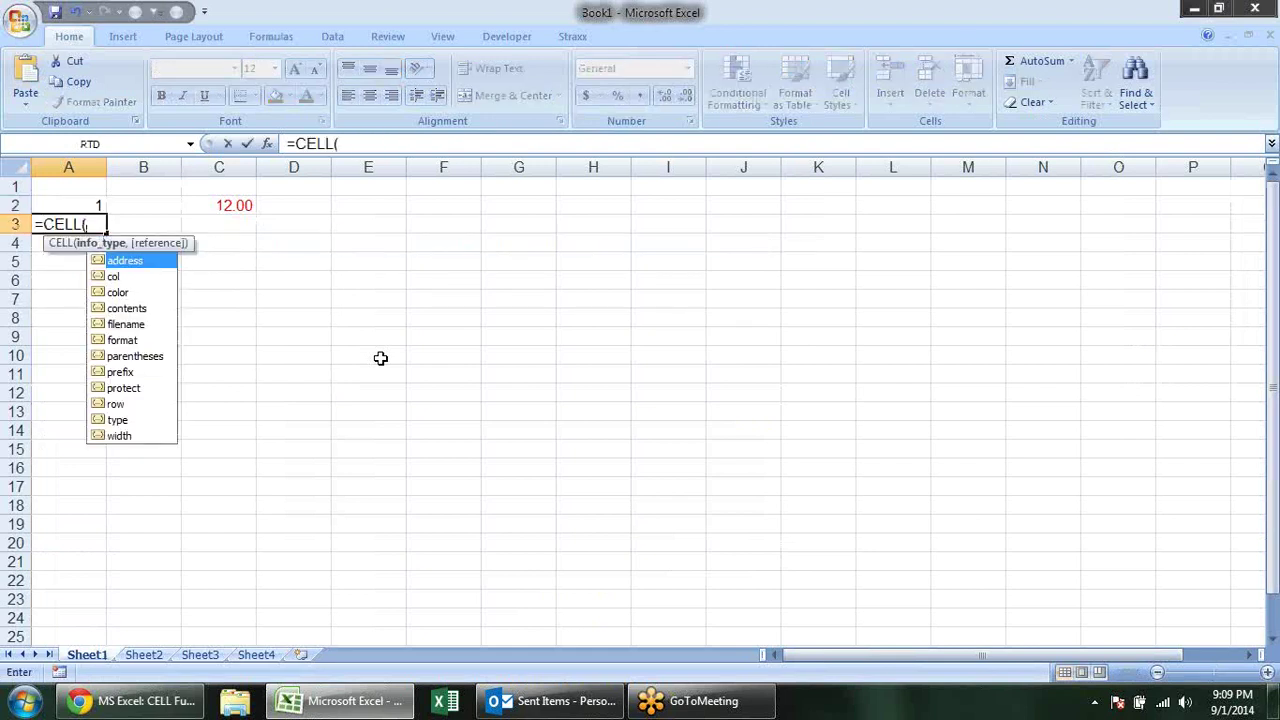
key("Down")
key("Down")
key("Down")
key("Down")
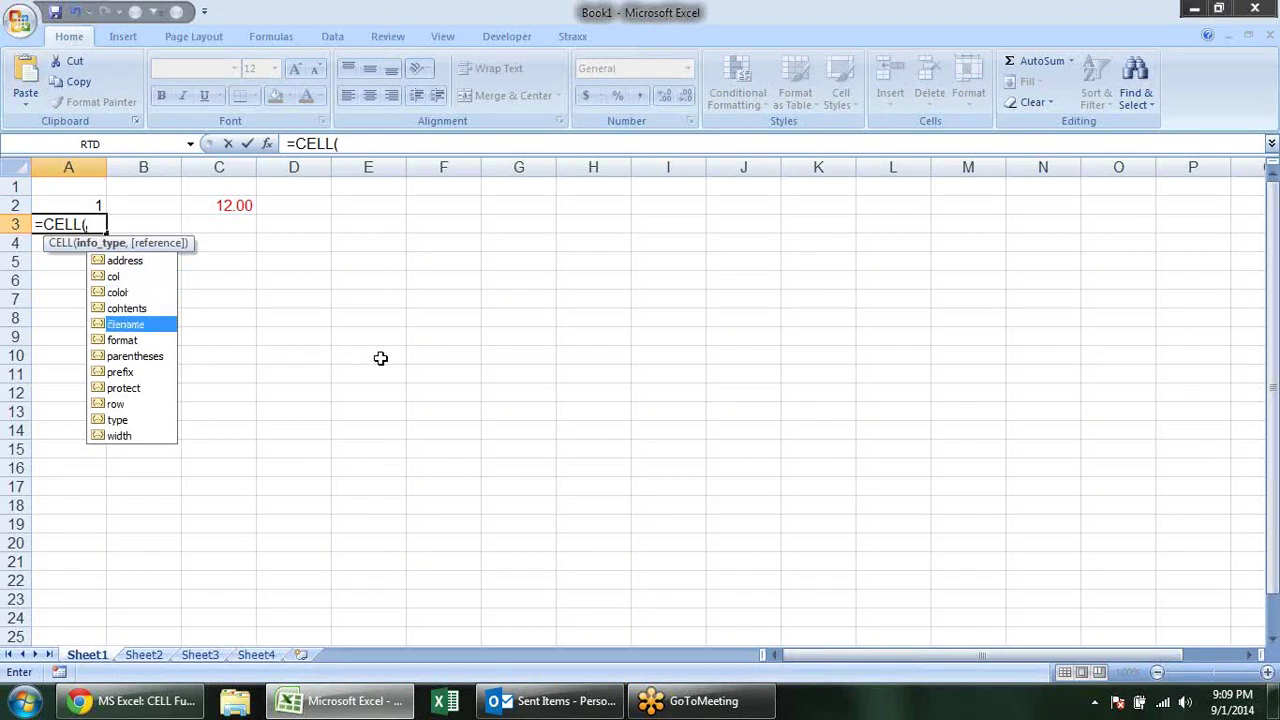
key("Down")
key("Tab")
key("BackSpace")
key("BackSpace")
key("BackSpace")
key("BackSpace")
key("BackSpace")
key("BackSpace")
key("BackSpace")
key("BackSpace")
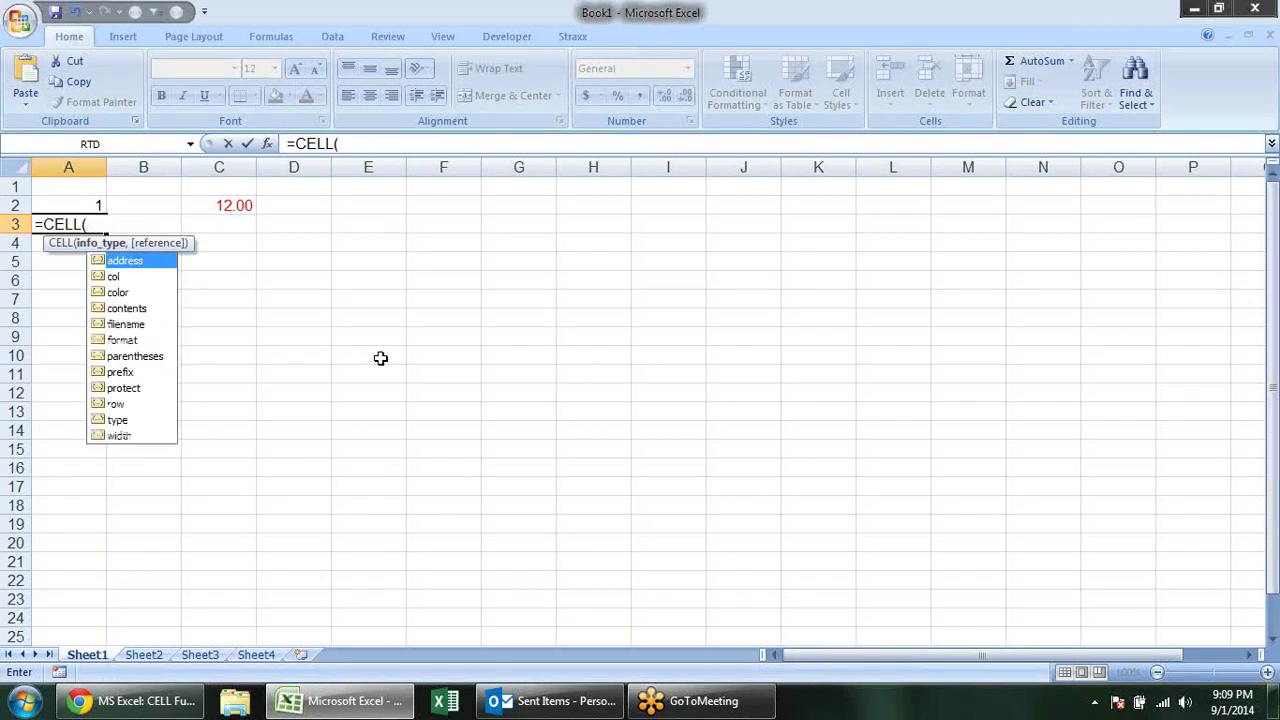
Complete A3 as =CELL("filename",E3).
key("Down")
key("Down")
key("Down")
key("Down")
key("Tab")
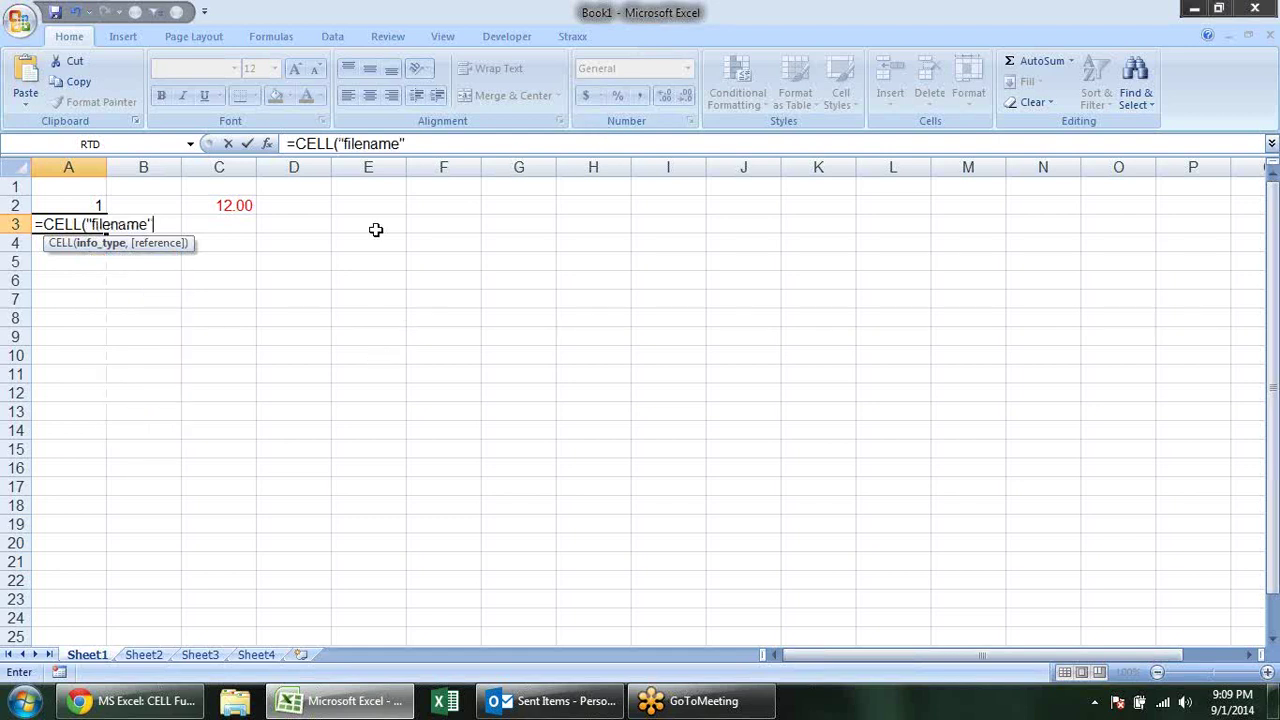
type(",")
left_click(376, 231)
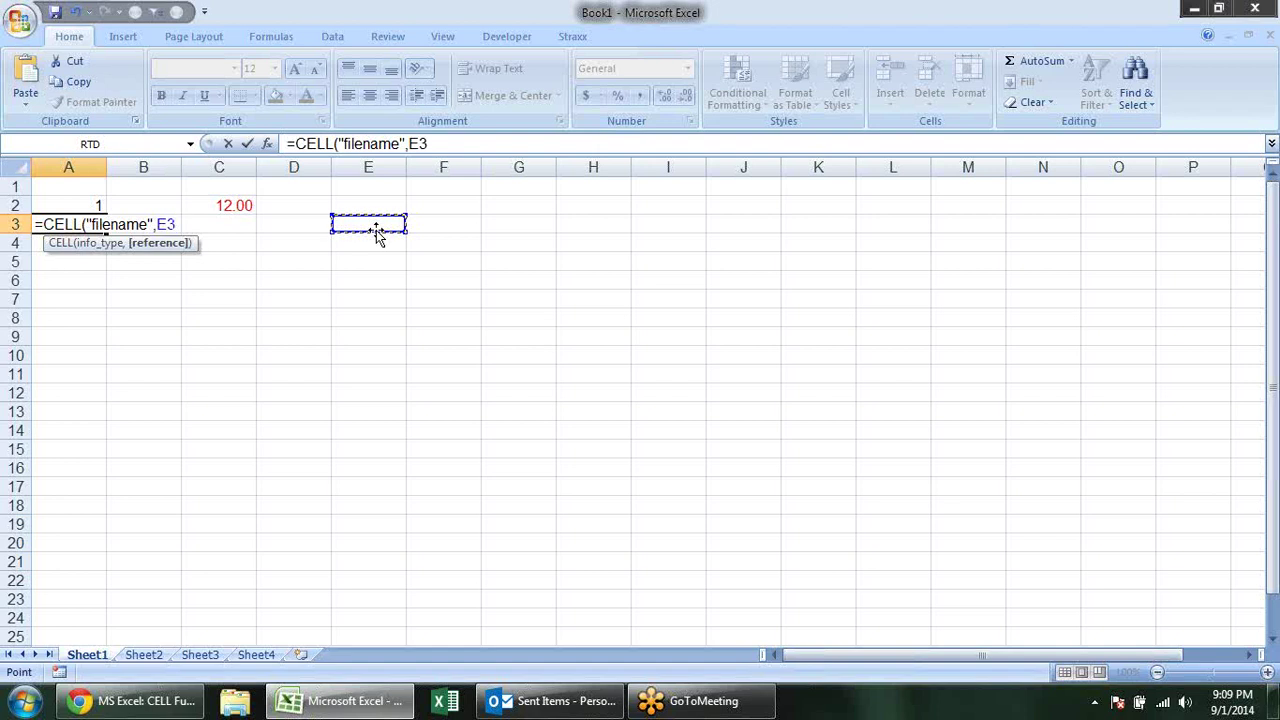
key("Return")
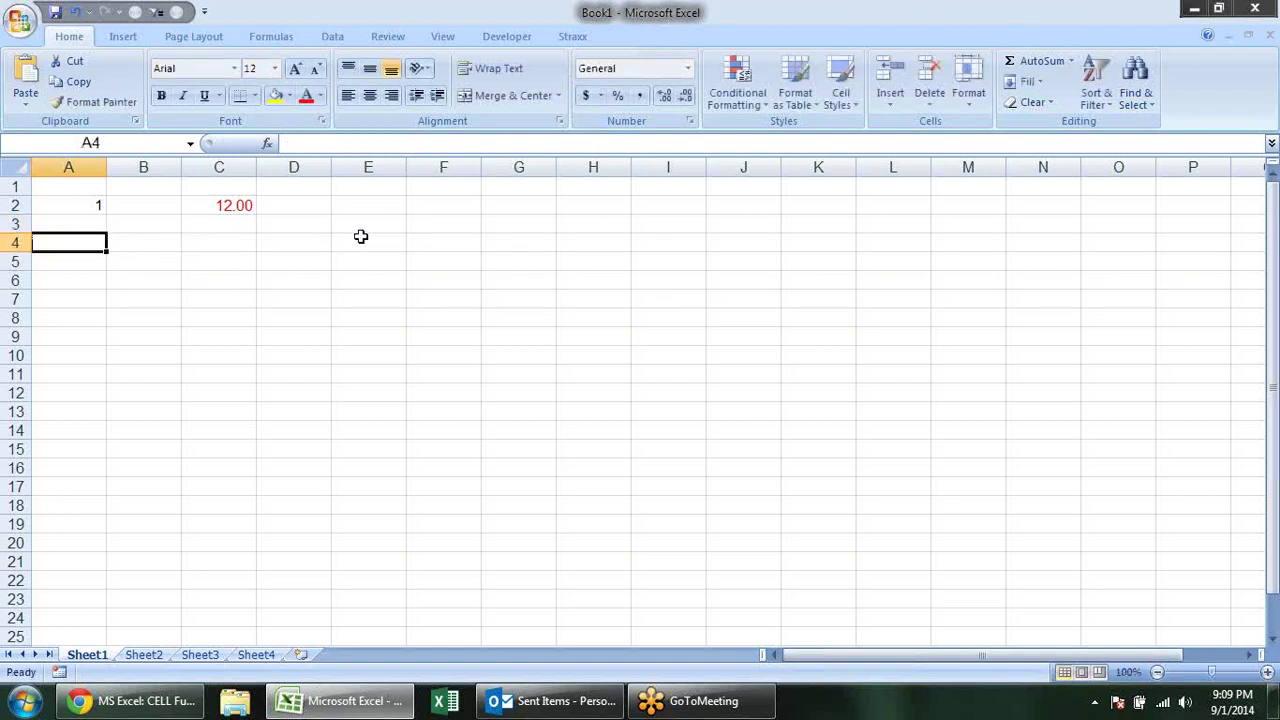
Save the workbook to the Desktop as 'information formula'.
key("ctrl+s")
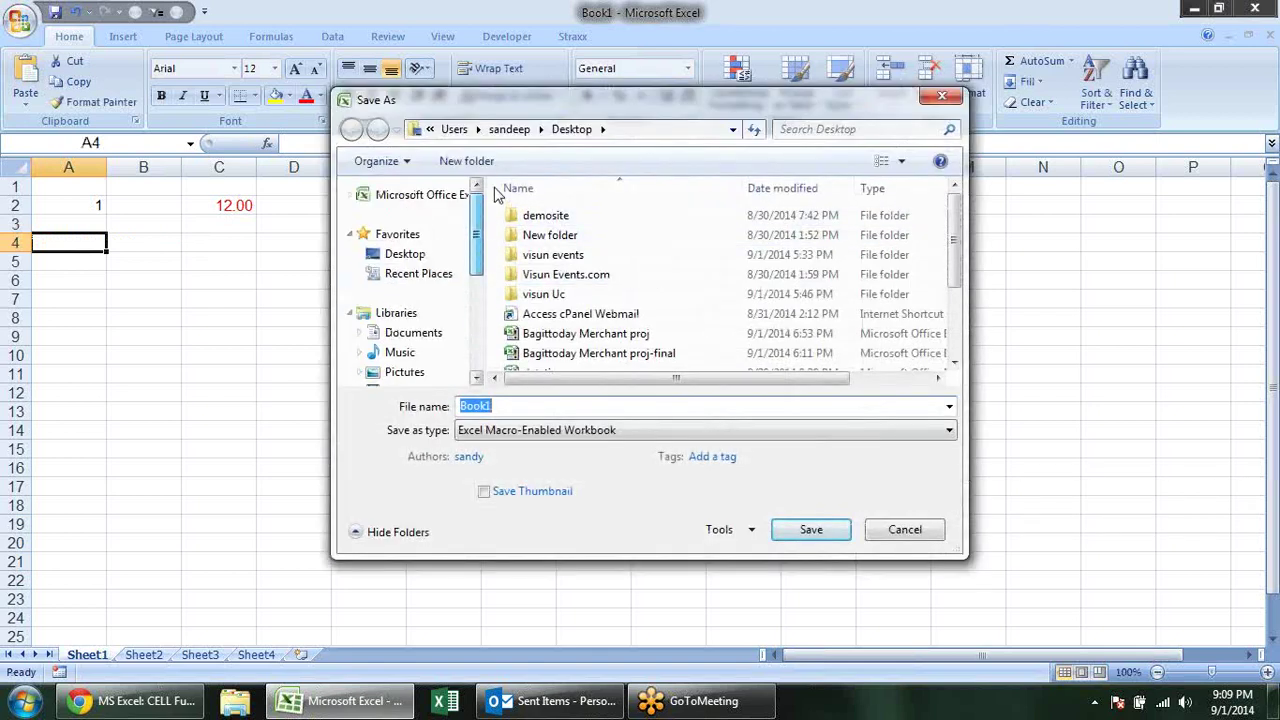
left_click(405, 254)
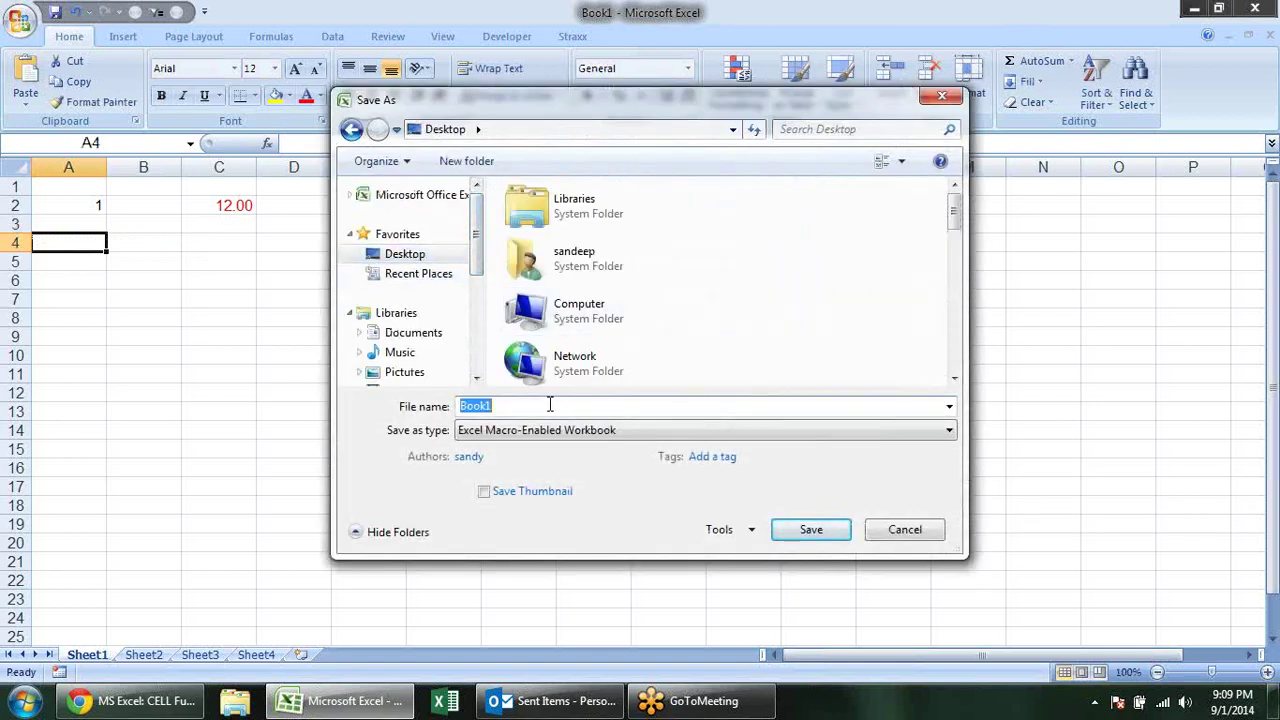
type("information formula")
key("Return")
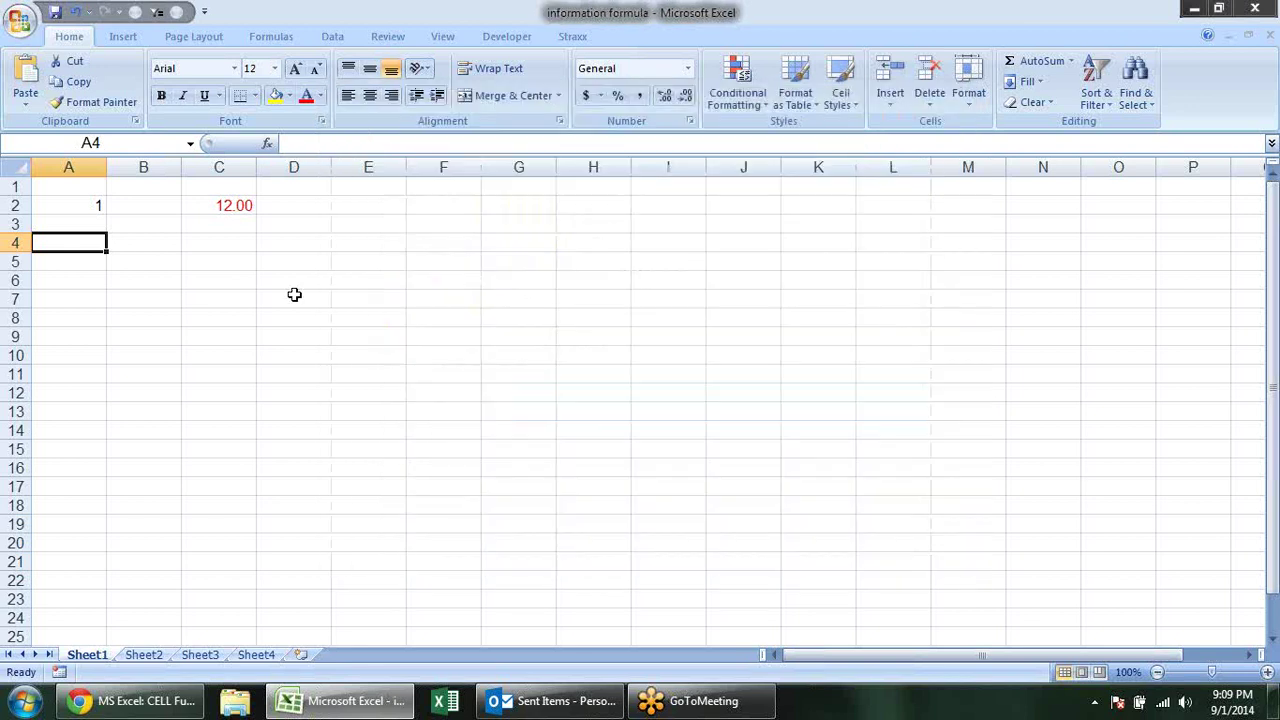
Enter =CELL("filename",E4) in A4.
type("=ce")
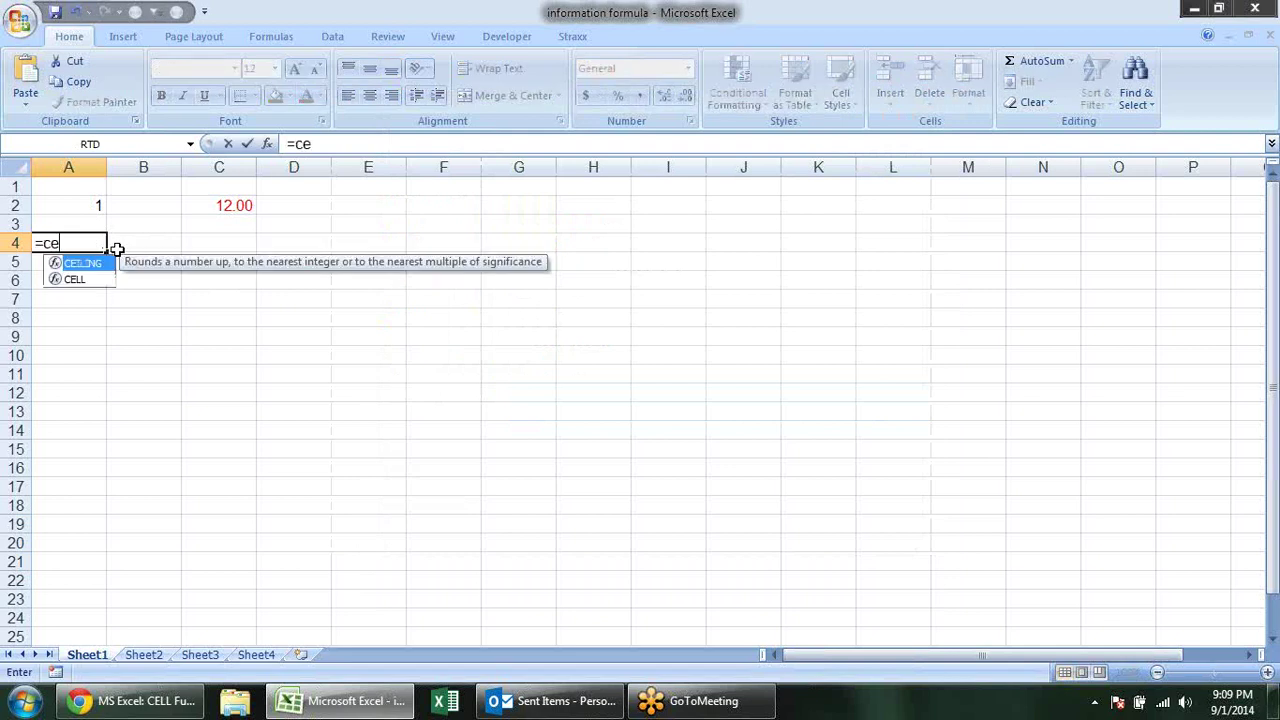
type("l")
key("Tab")
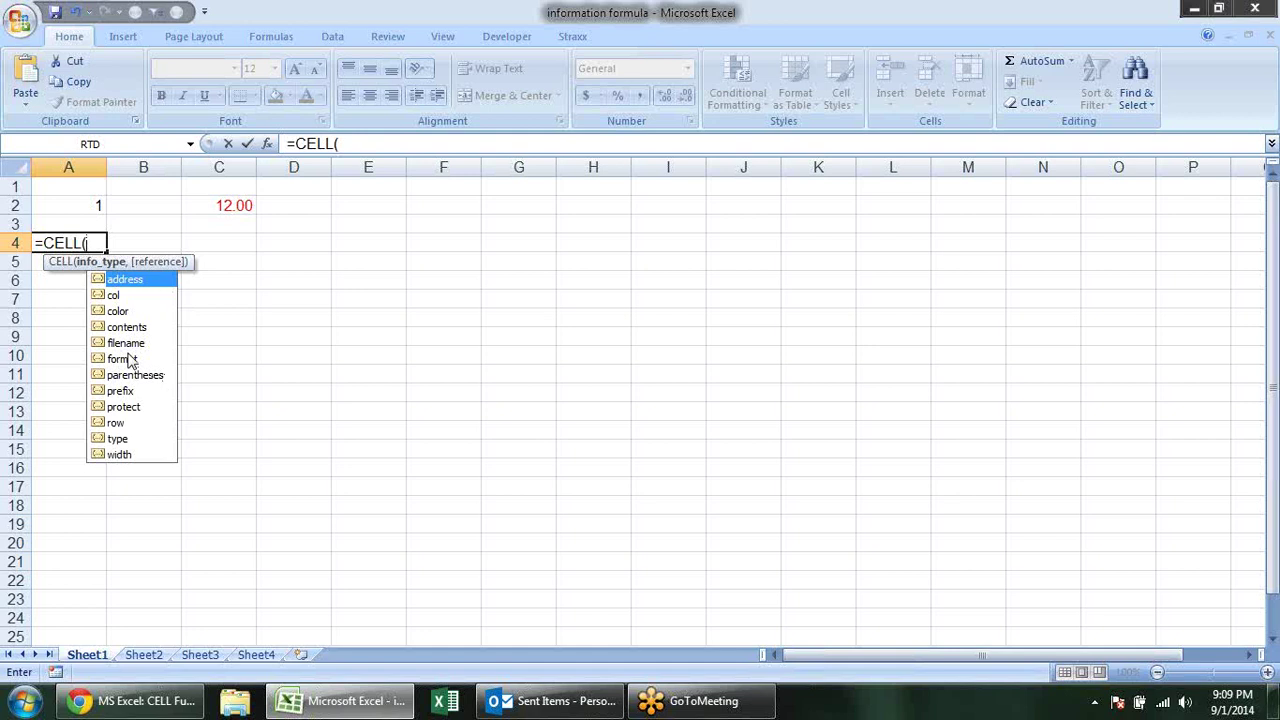
double_click(131, 340)
type(",")
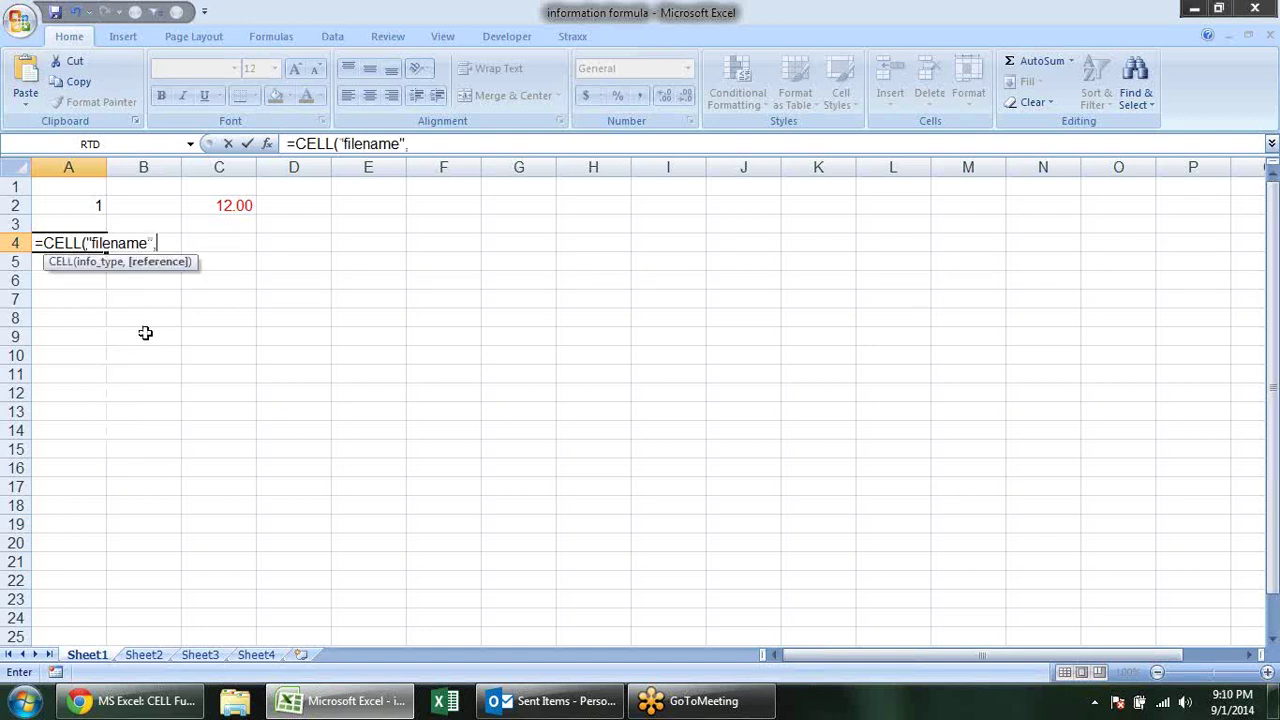
left_click(354, 242)
key("Return")
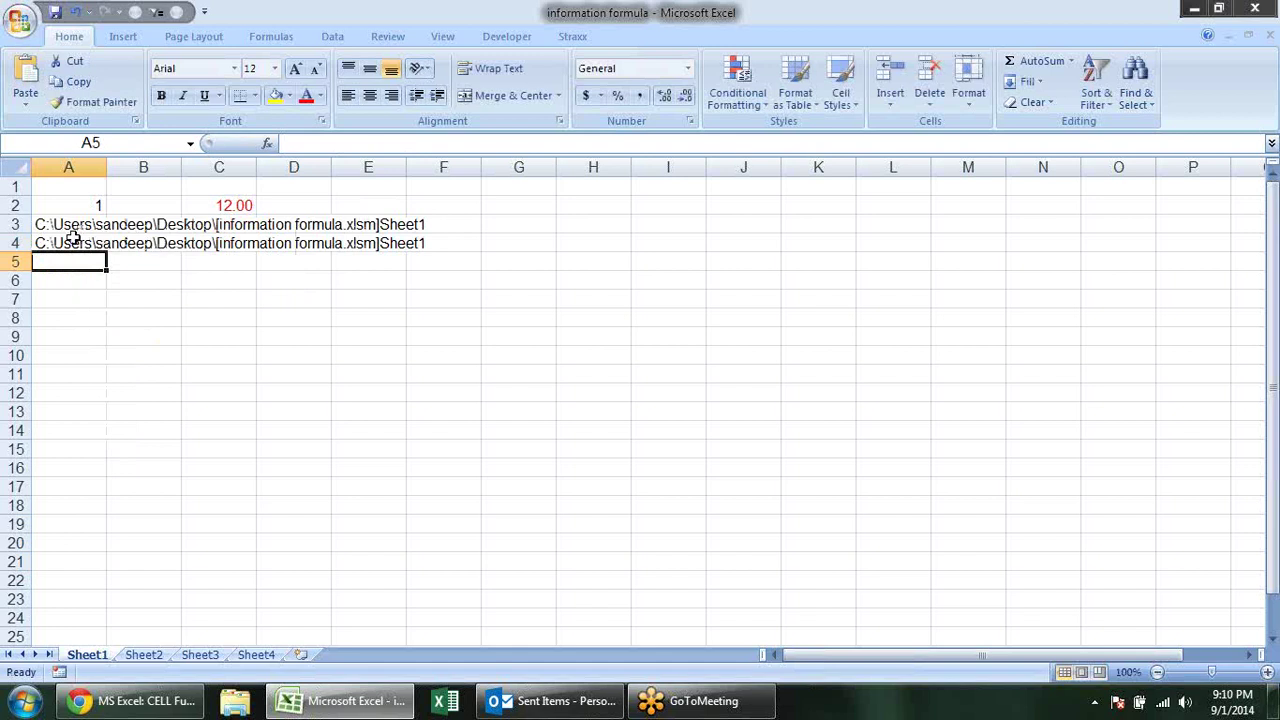
Clear the filename formulas from A3:A4.
left_click_drag(74, 226, 74, 244)
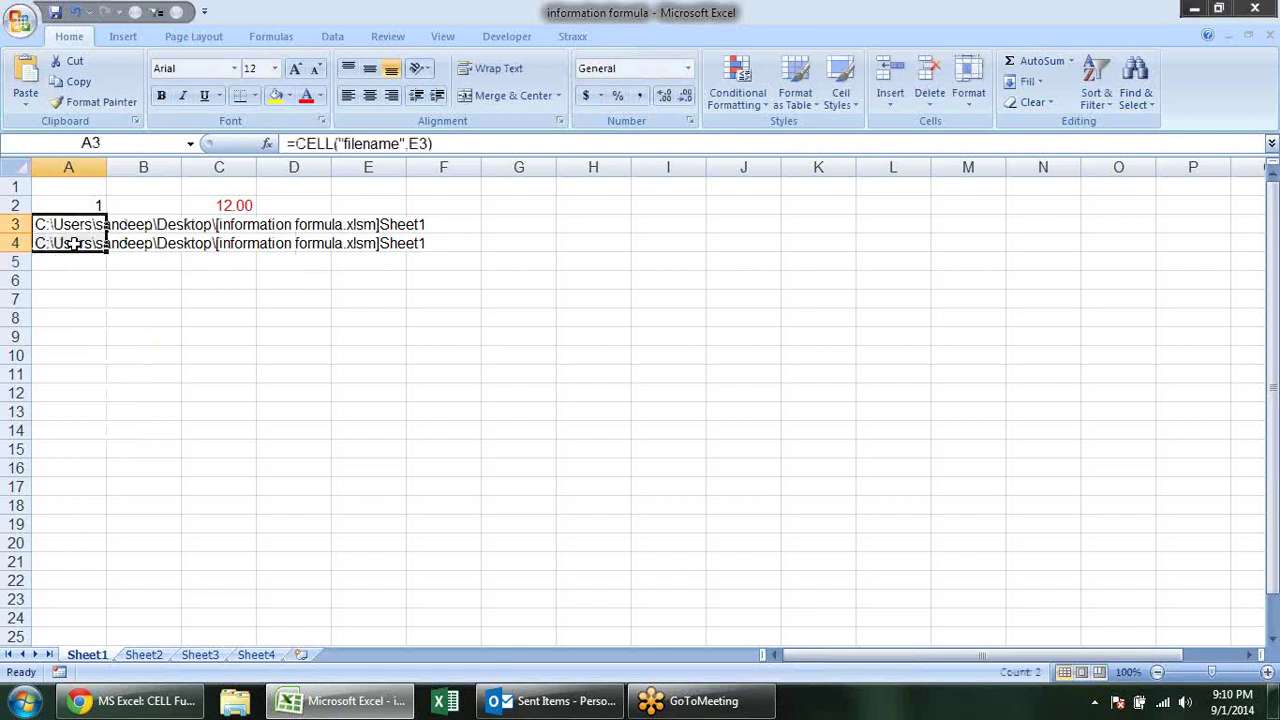
key("Delete")
left_click(74, 243)
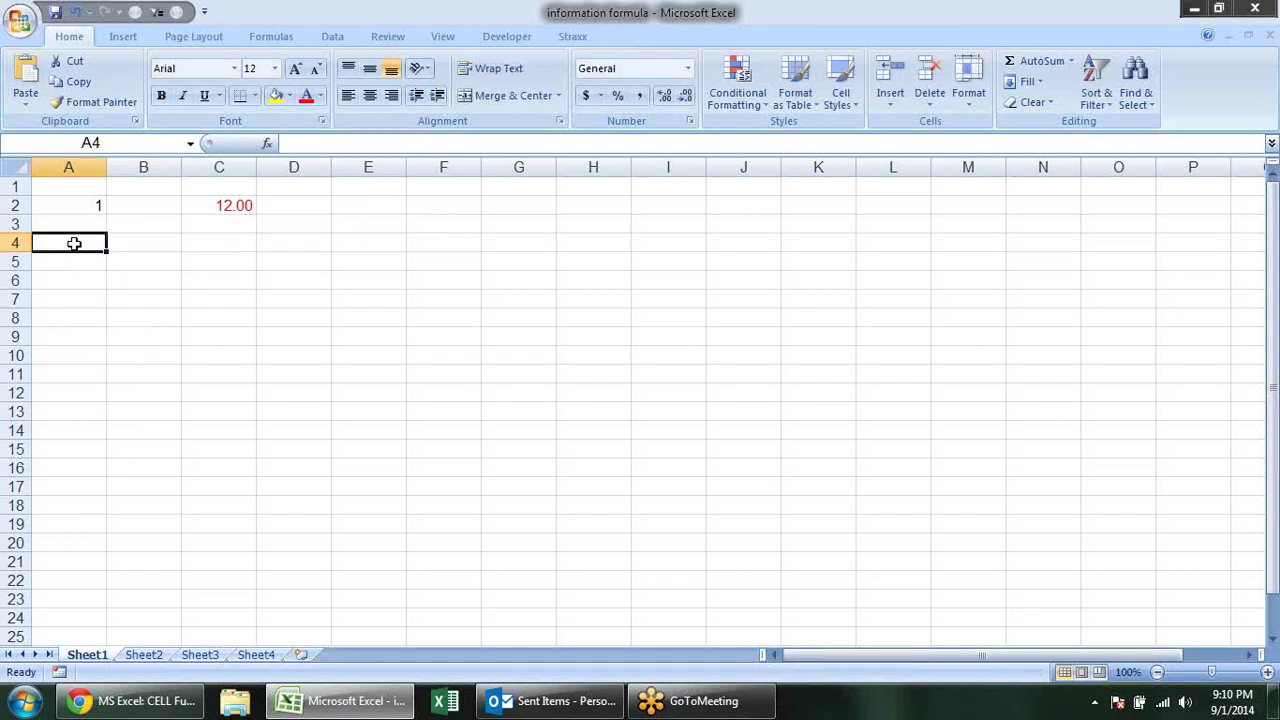
Enter =CELL("format",C2) in A4, returning F2- for the red two-decimal number.
type("=ce")
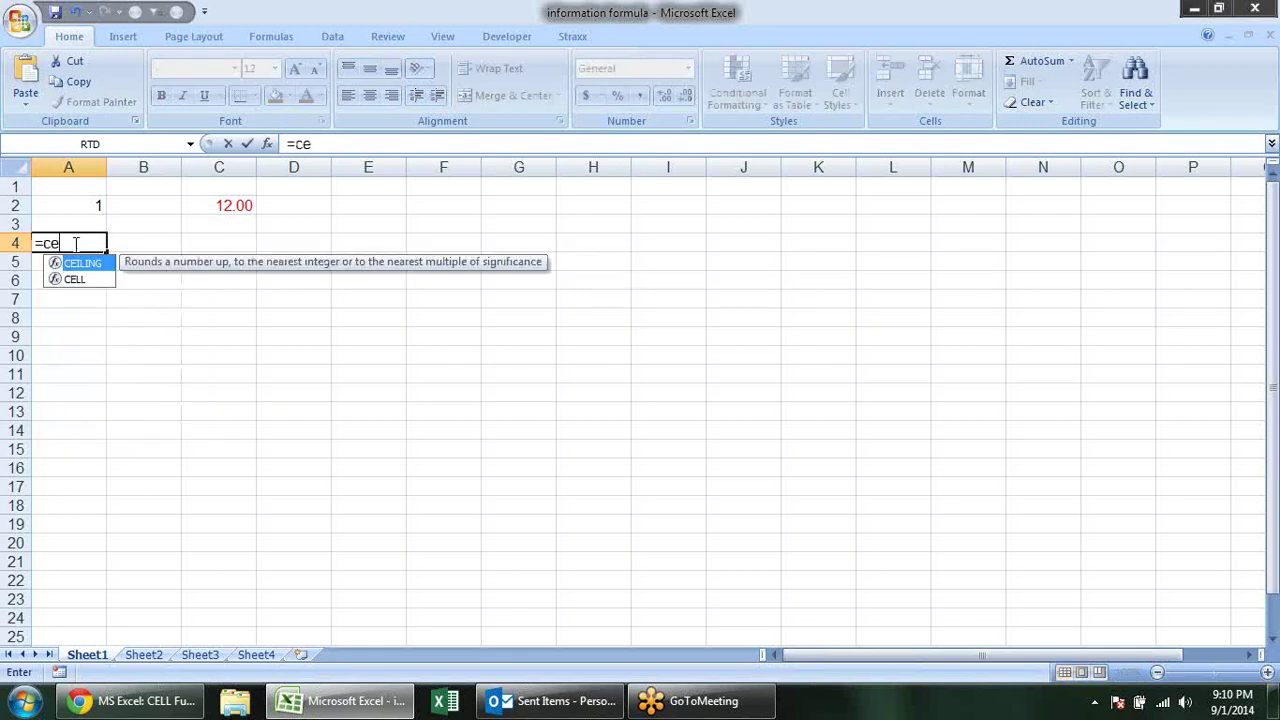
key("Down")
key("Tab")
left_click(144, 361)
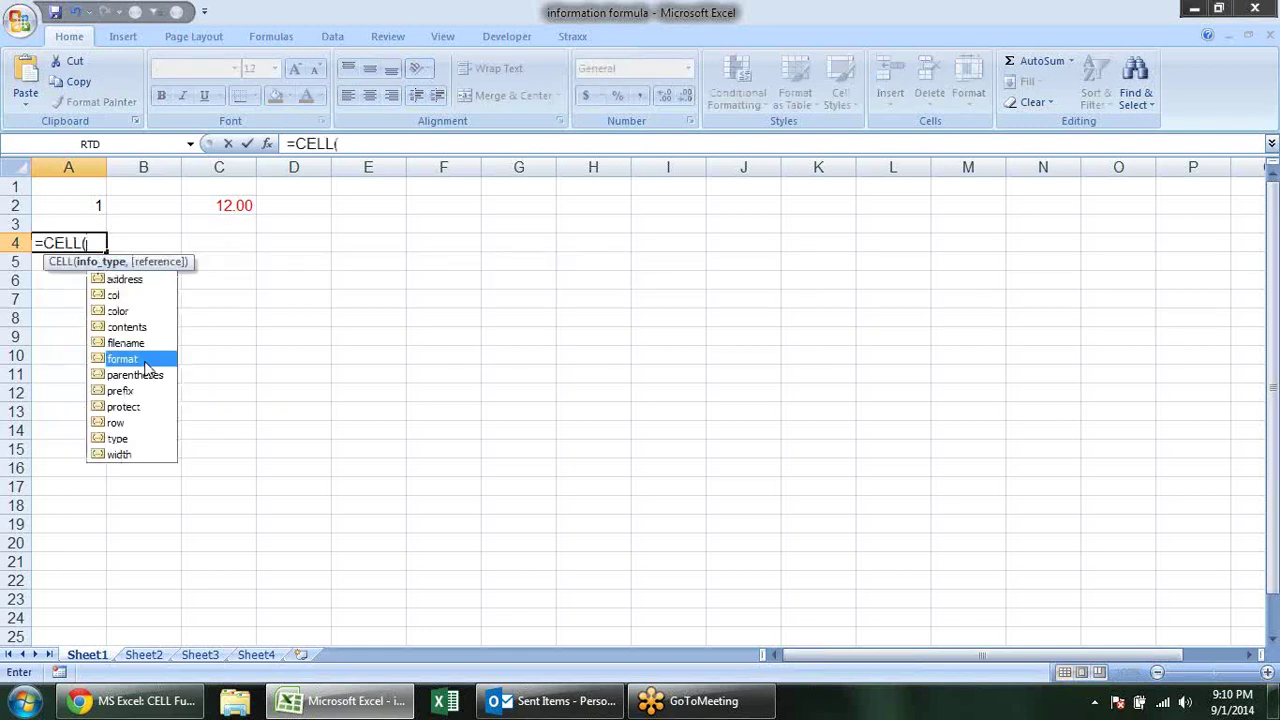
double_click(144, 365)
type(",")
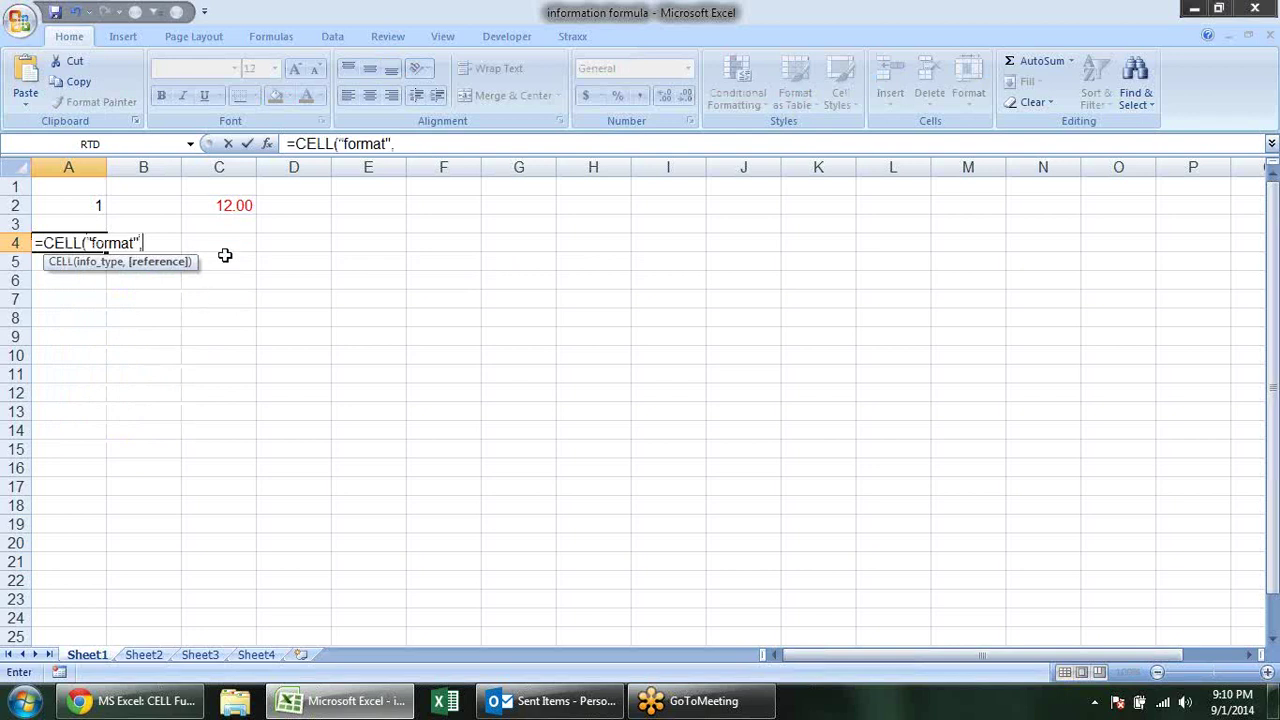
left_click(237, 200)
key("Return")
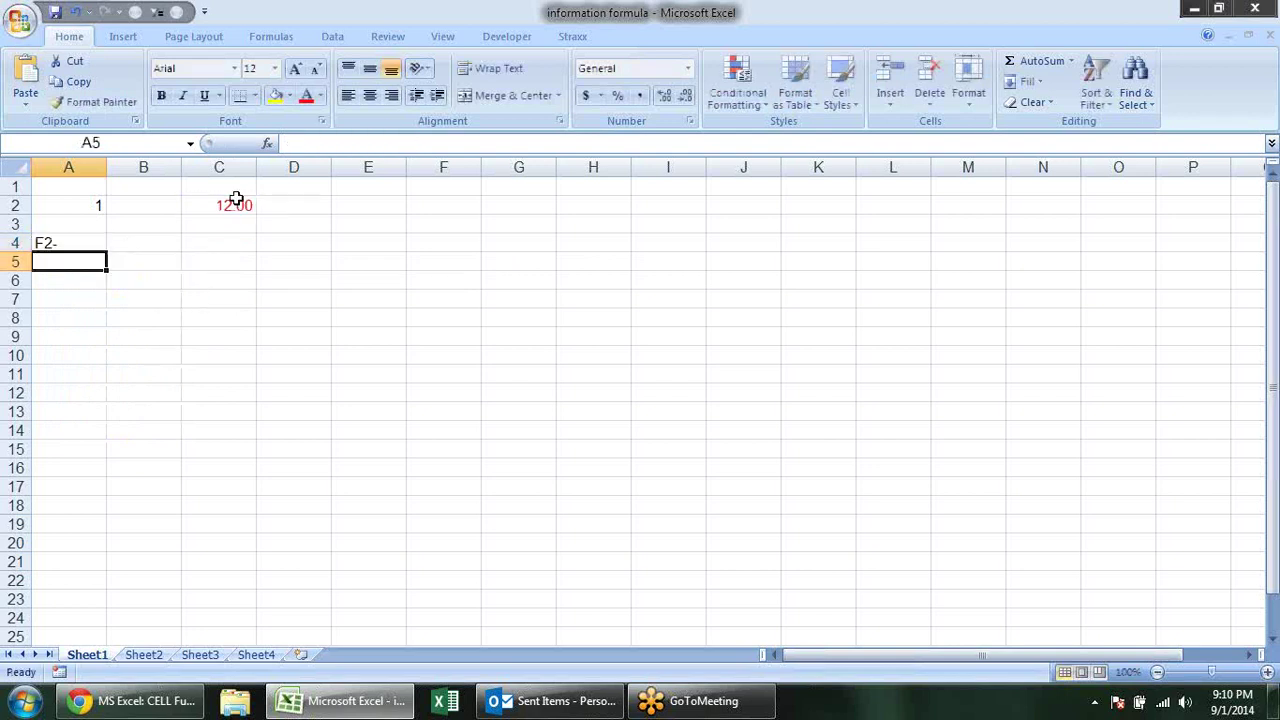
left_click(94, 243)
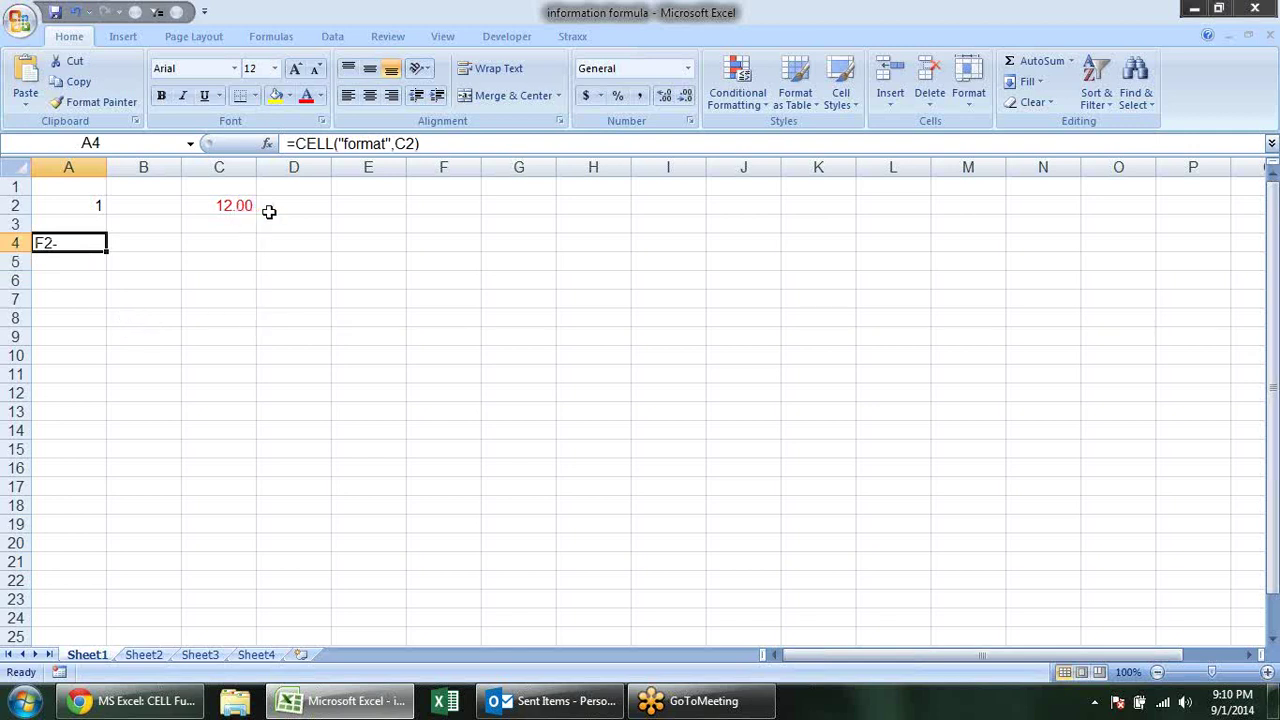
key("alt+Tab")
scroll(629, 387, "down", 1)
scroll(629, 387, "down", 3)
scroll(629, 387, "down", 3)
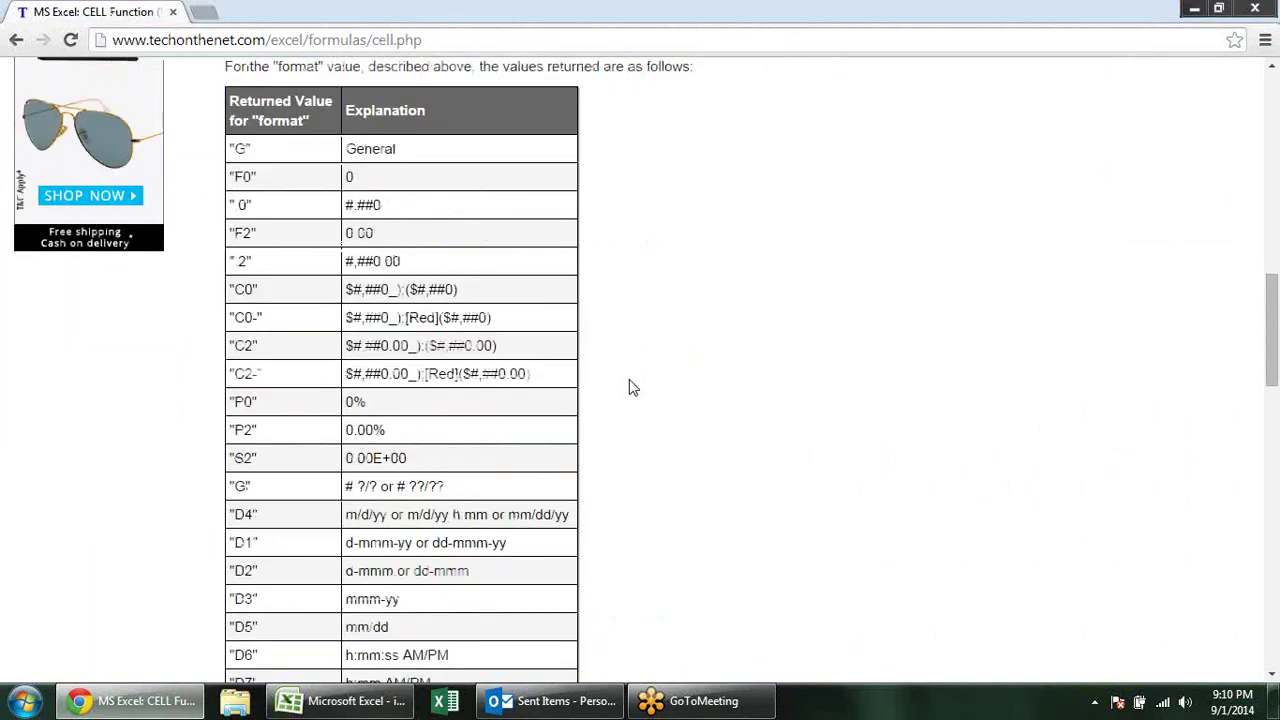
double_click(263, 148)
left_click(258, 153)
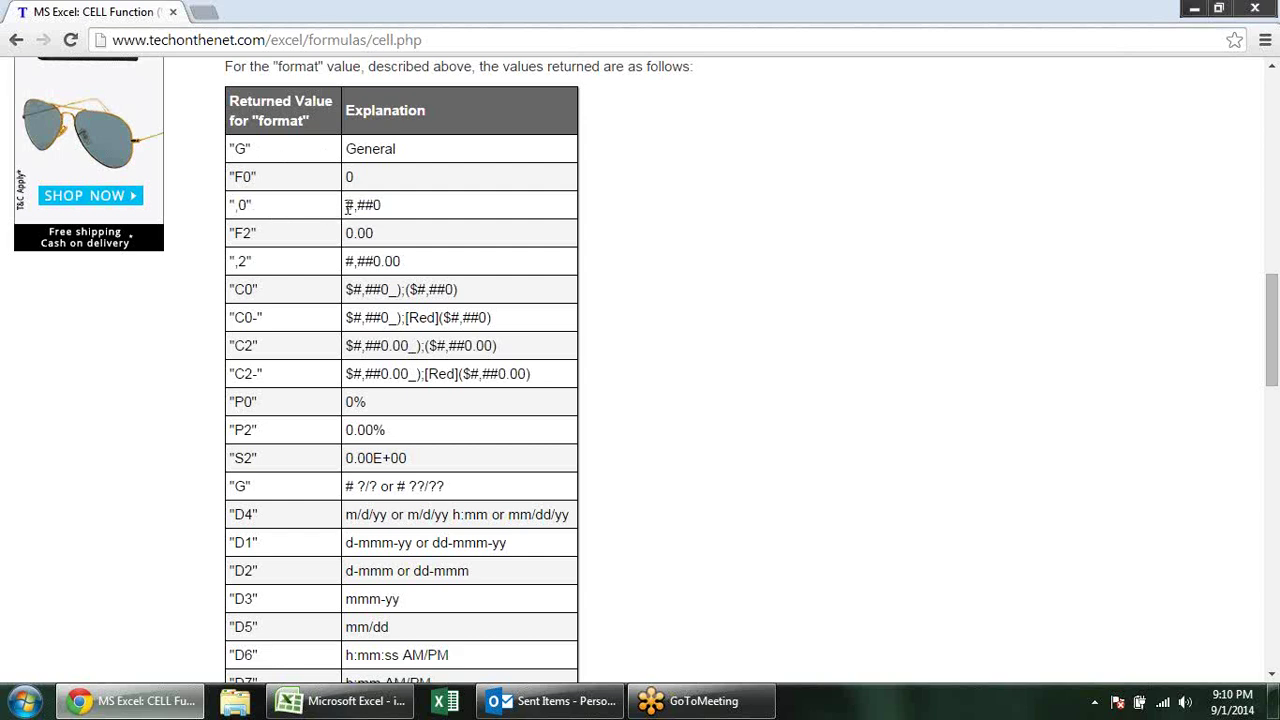
left_click_drag(385, 205, 344, 206)
mouse_move(380, 233)
left_mouse_down()
mouse_move(345, 234)
mouse_move(420, 268)
left_mouse_up()
left_click(270, 270)
left_click(242, 278)
scroll(349, 322, "down", 2)
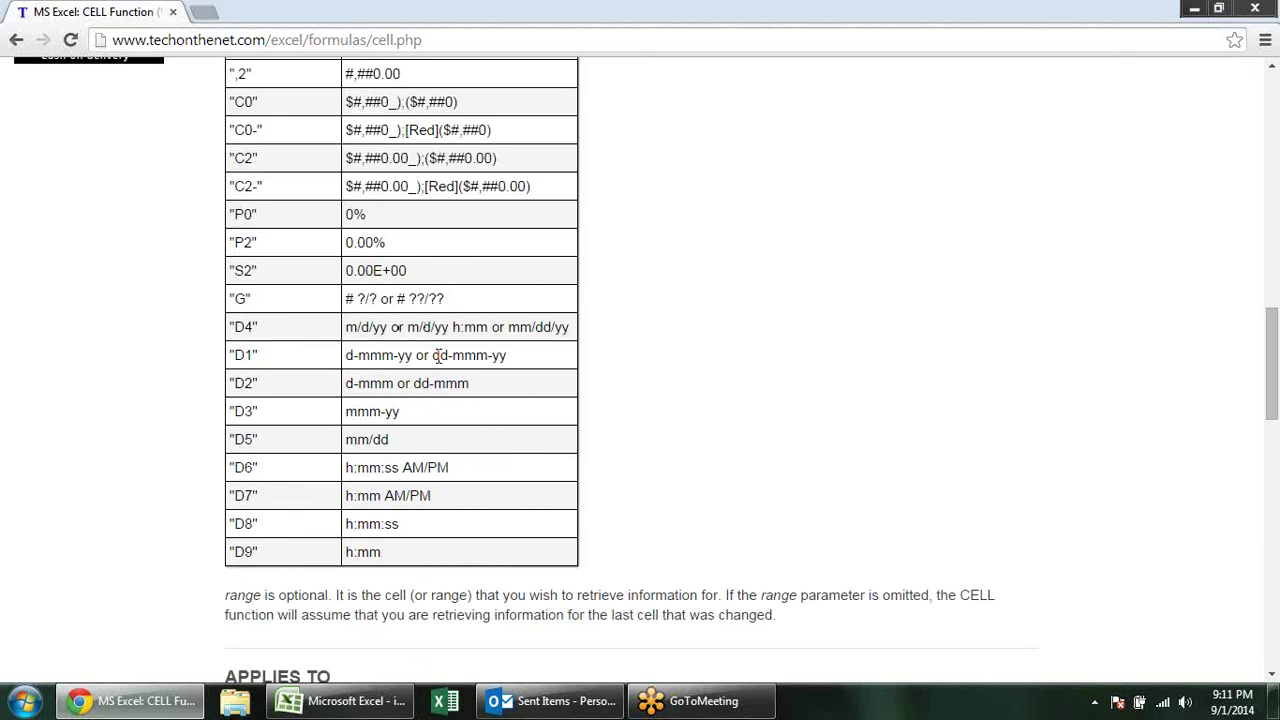
scroll(485, 448, "down", 2)
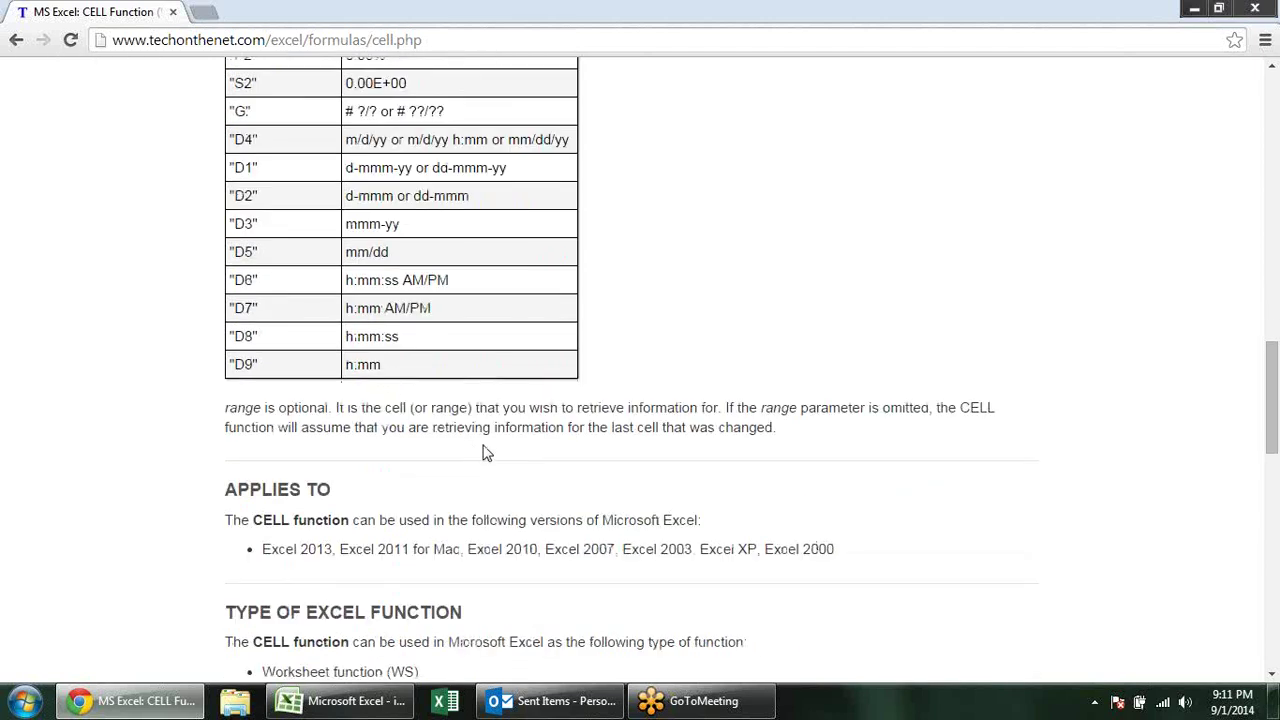
scroll(485, 448, "up", 5)
scroll(490, 445, "up", 4)
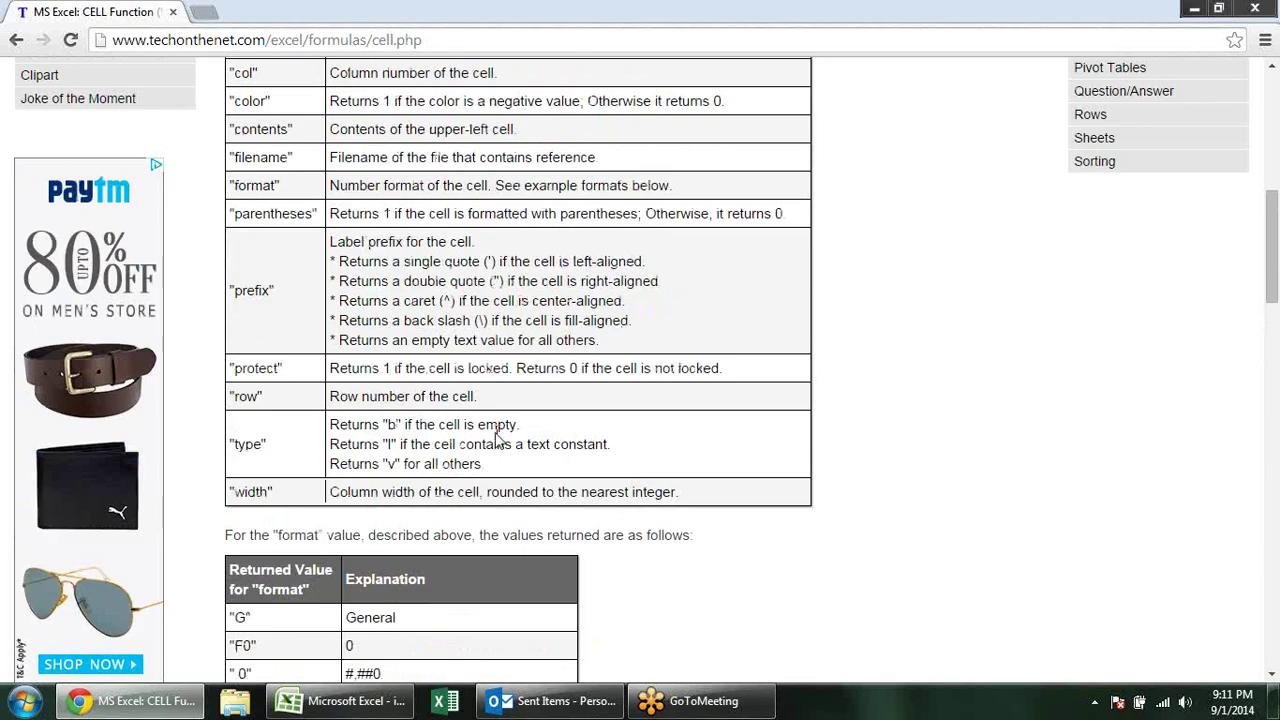
scroll(530, 465, "up", 3)
scroll(533, 462, "up", 3)
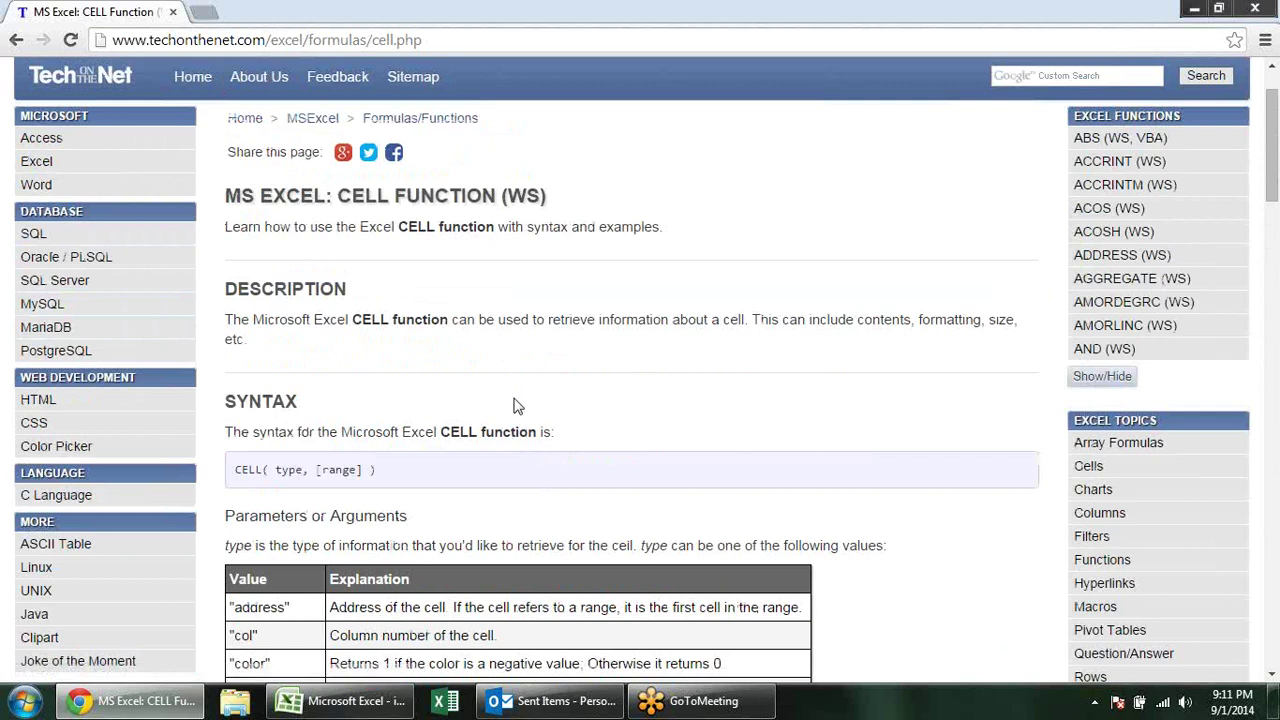
Return to Excel and delete all test values and formulas in A2:D6.
key("alt+Tab")
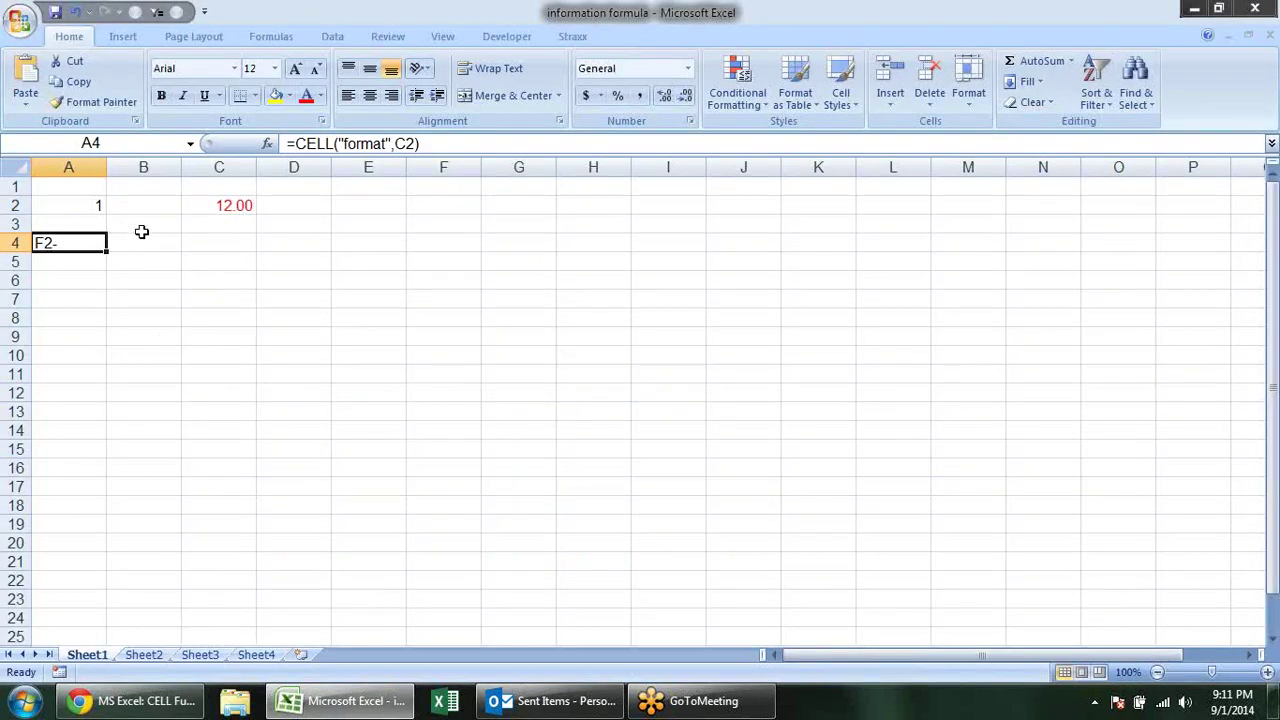
mouse_move(71, 206)
left_mouse_down()
mouse_move(194, 237)
mouse_move(276, 277)
left_mouse_up()
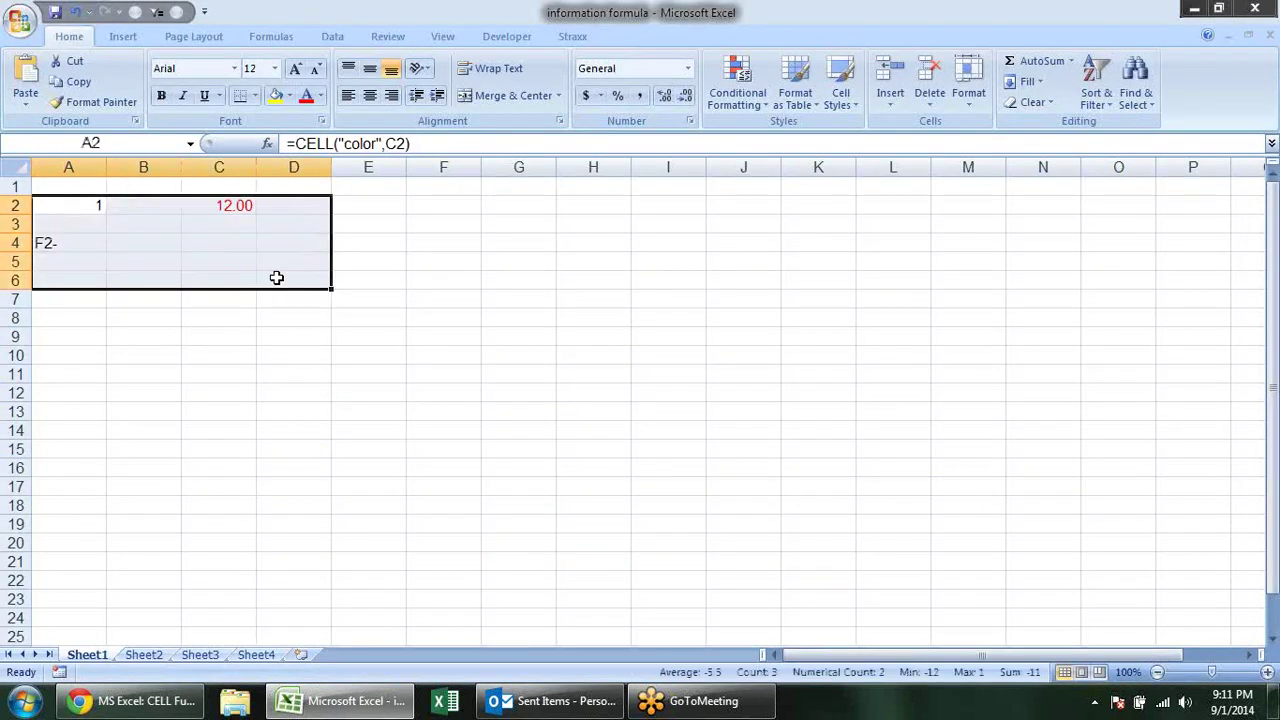
key("Delete")
left_click(322, 334)
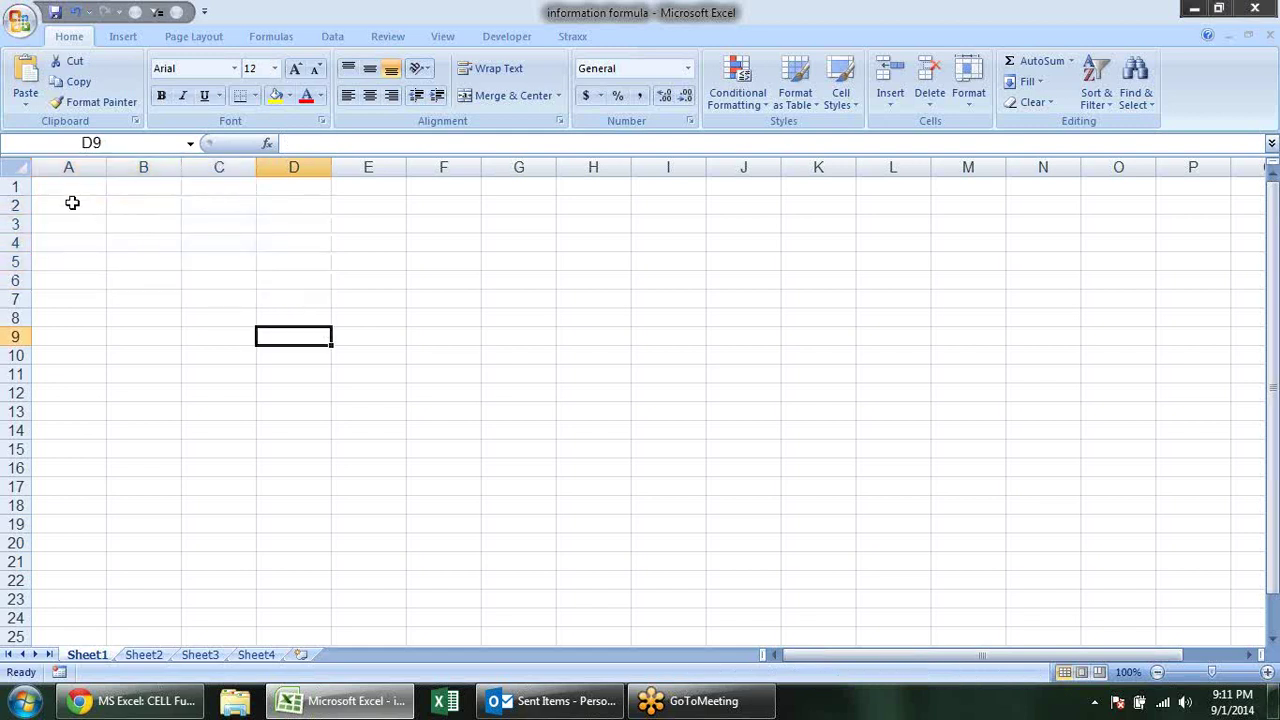
left_click(1266, 36)
left_click(51, 220)
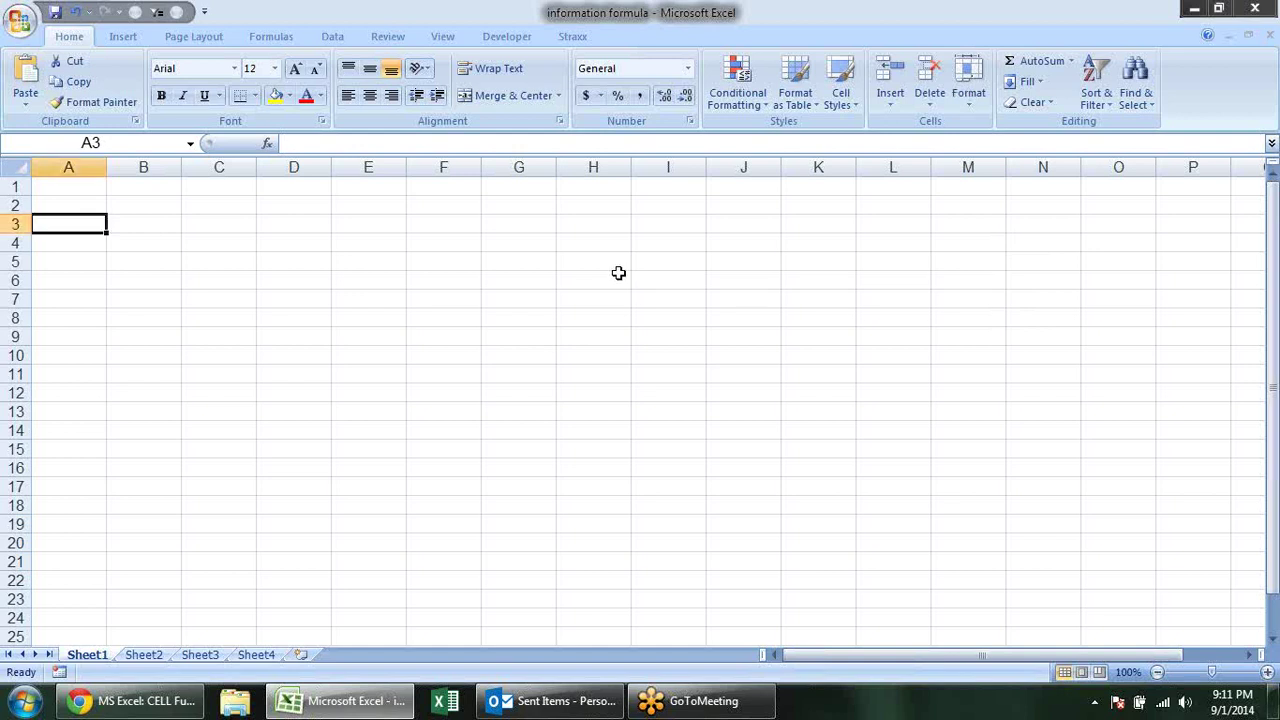
Enter the first sample number 12.36536 in B2.
left_click(166, 225)
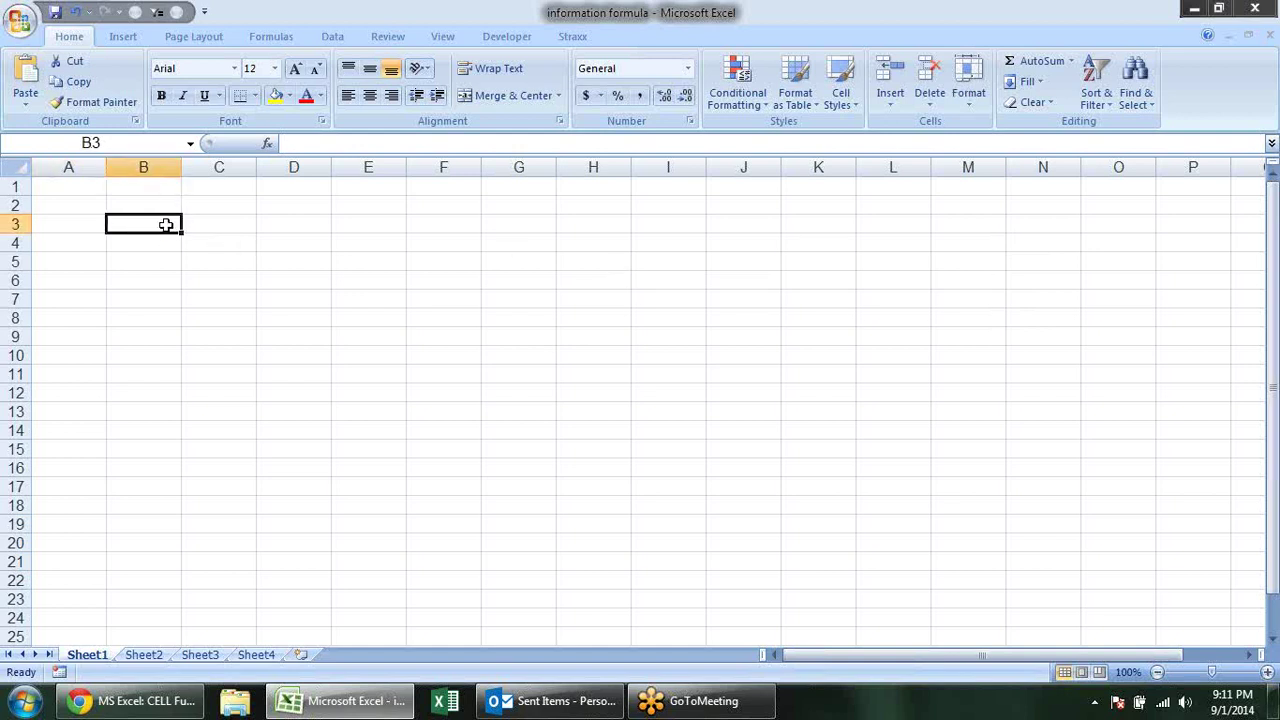
left_click(86, 229)
type("'")
left_click(184, 228)
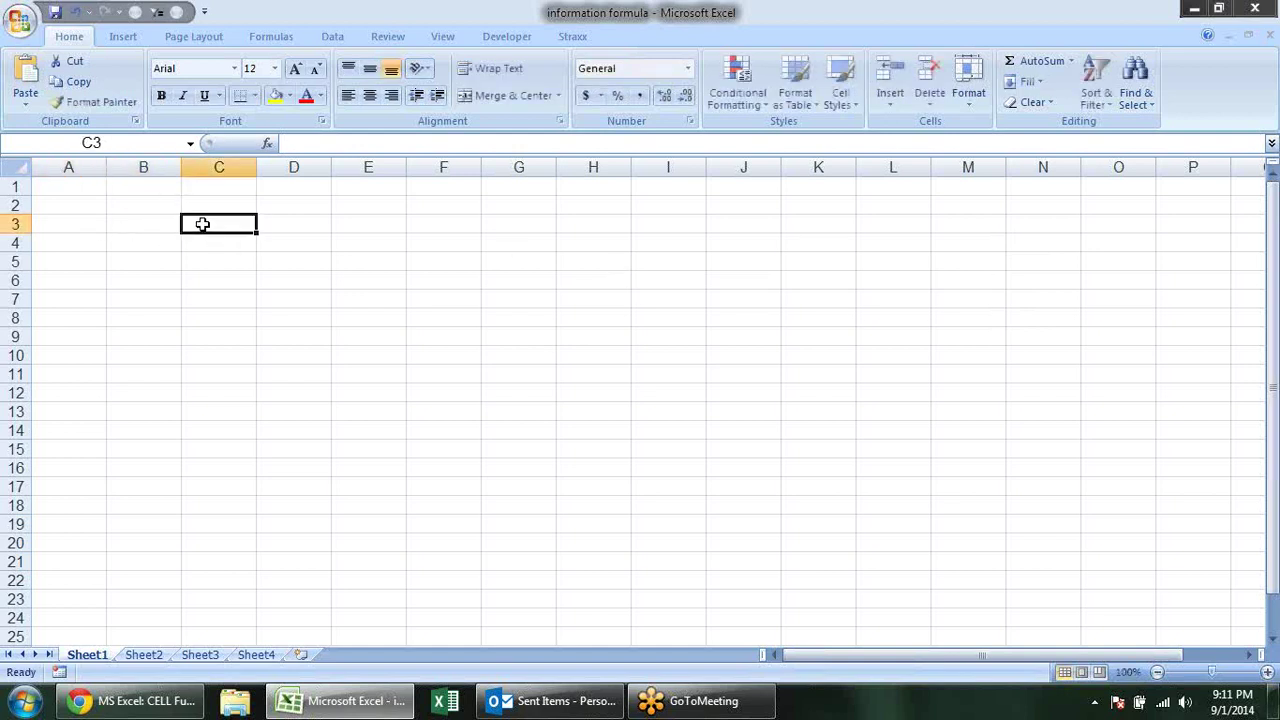
left_click(112, 220)
left_click(75, 210)
left_click(88, 191)
left_click(142, 198)
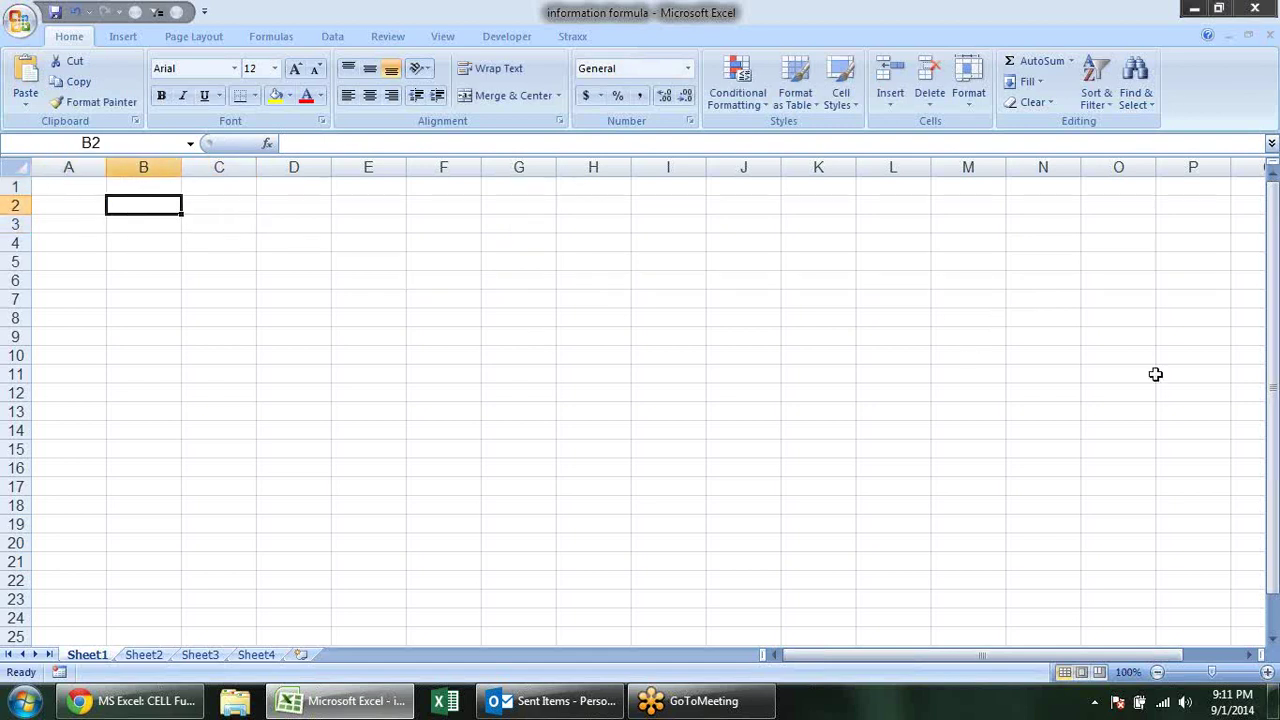
type("12")
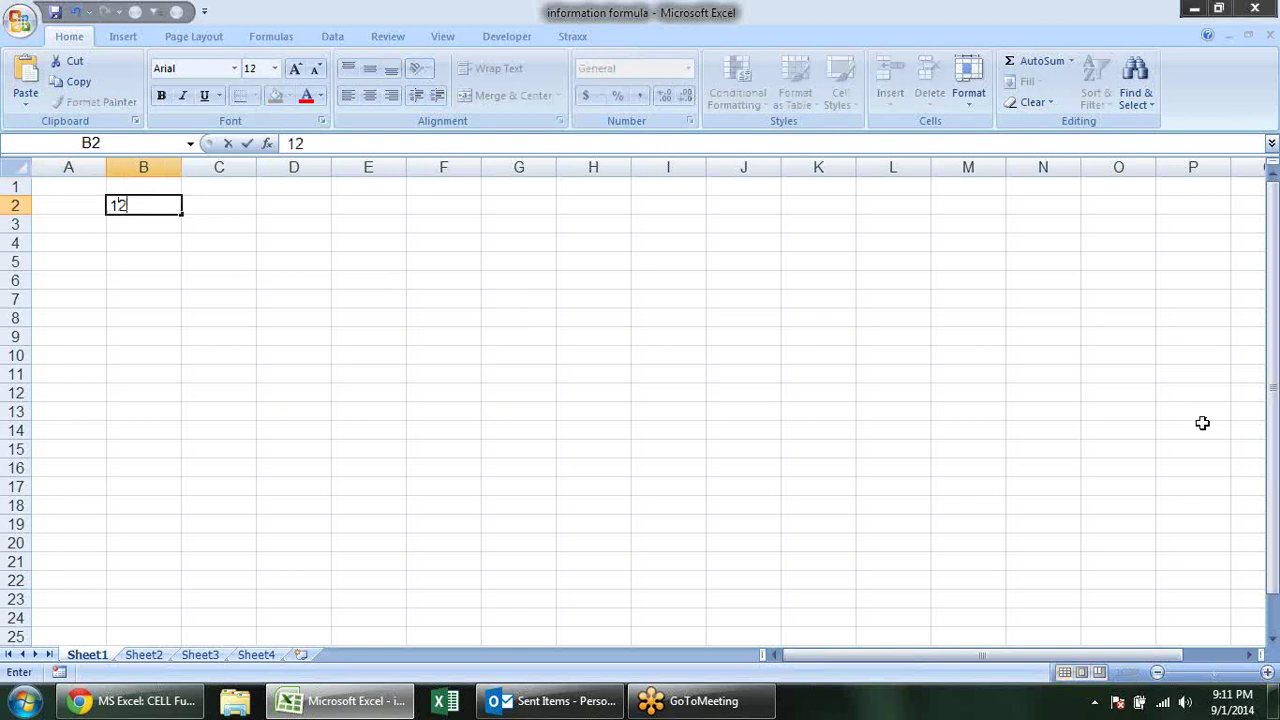
type(".365")
type("36")
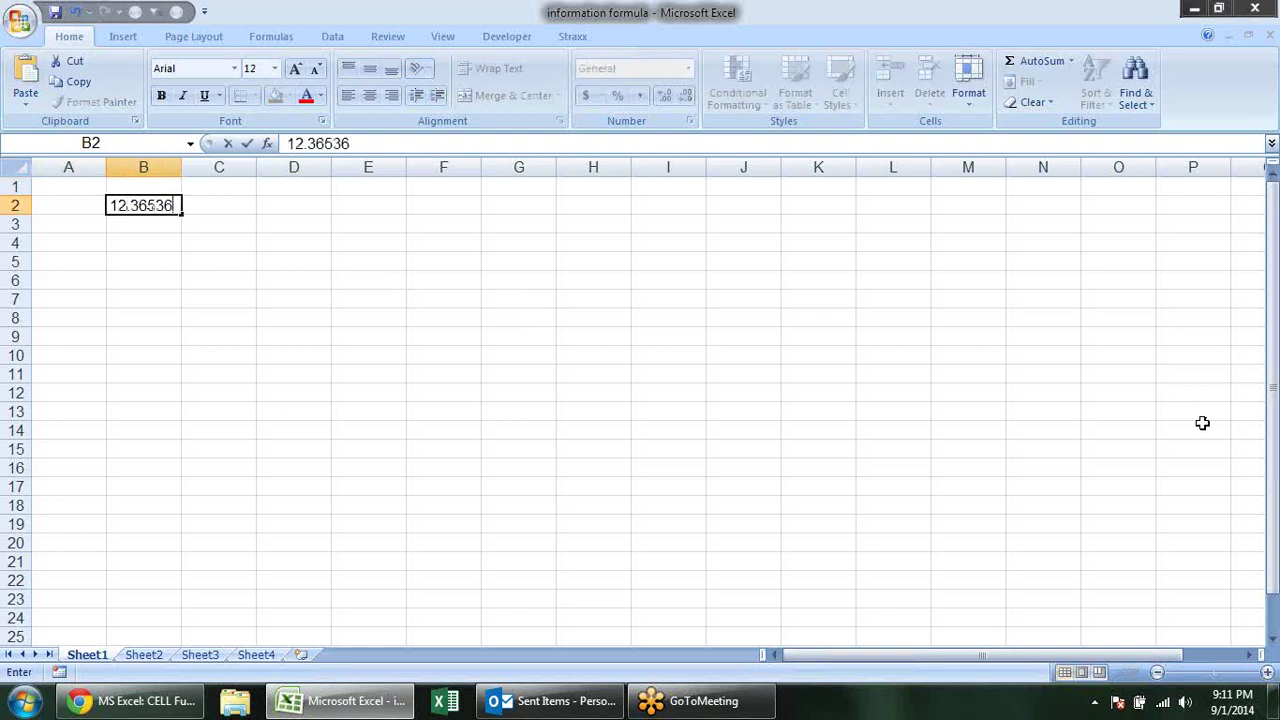
key("Return")
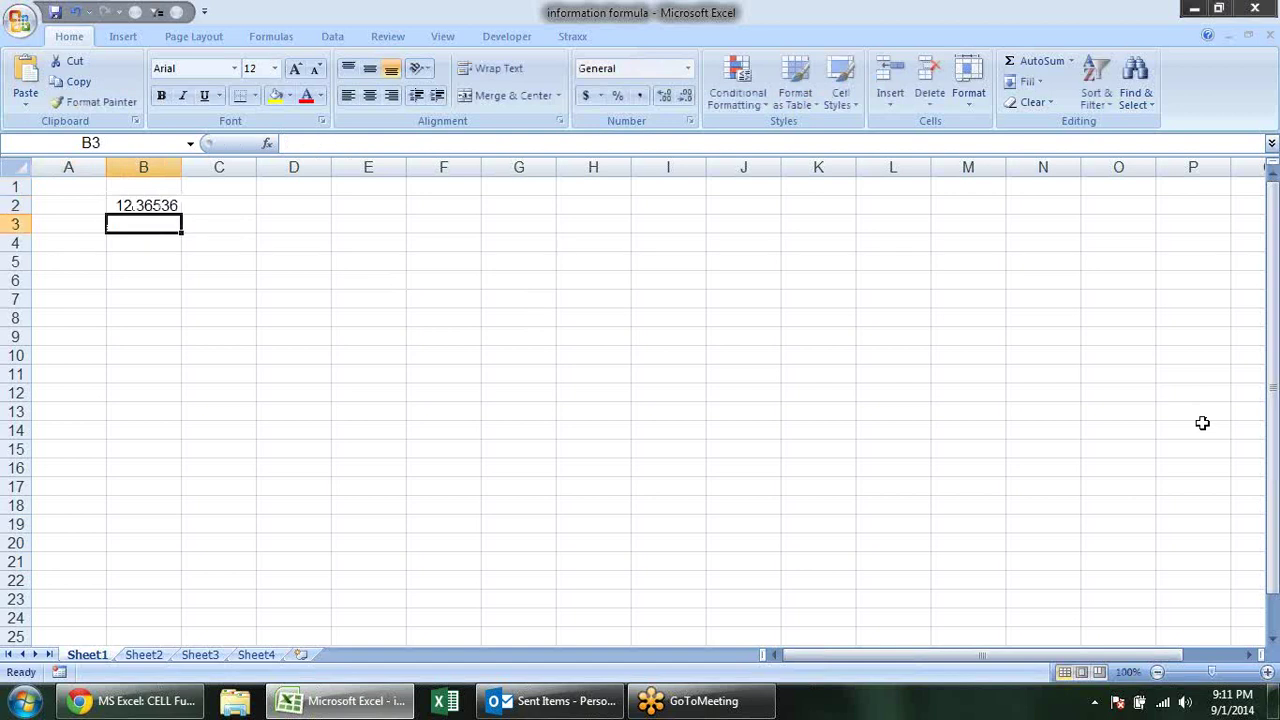
Enter 123.258 in B3 and 12.658998 in B4.
type("123.258")
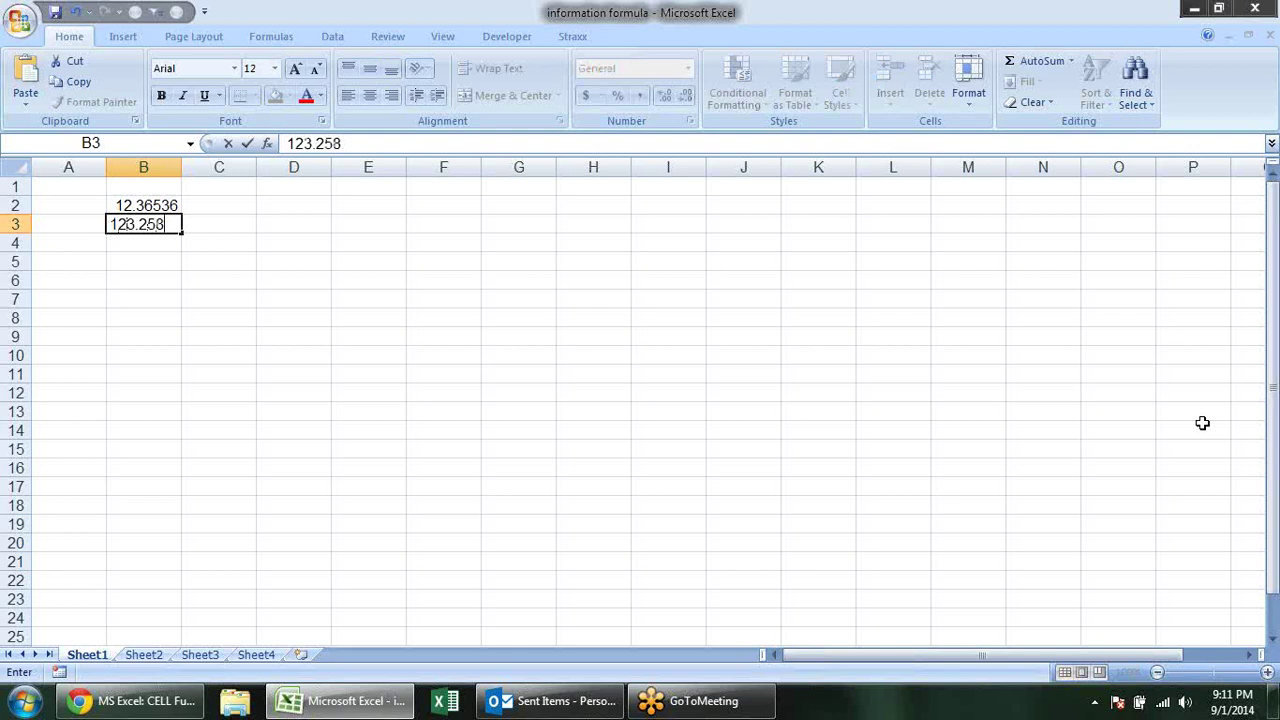
key("Return")
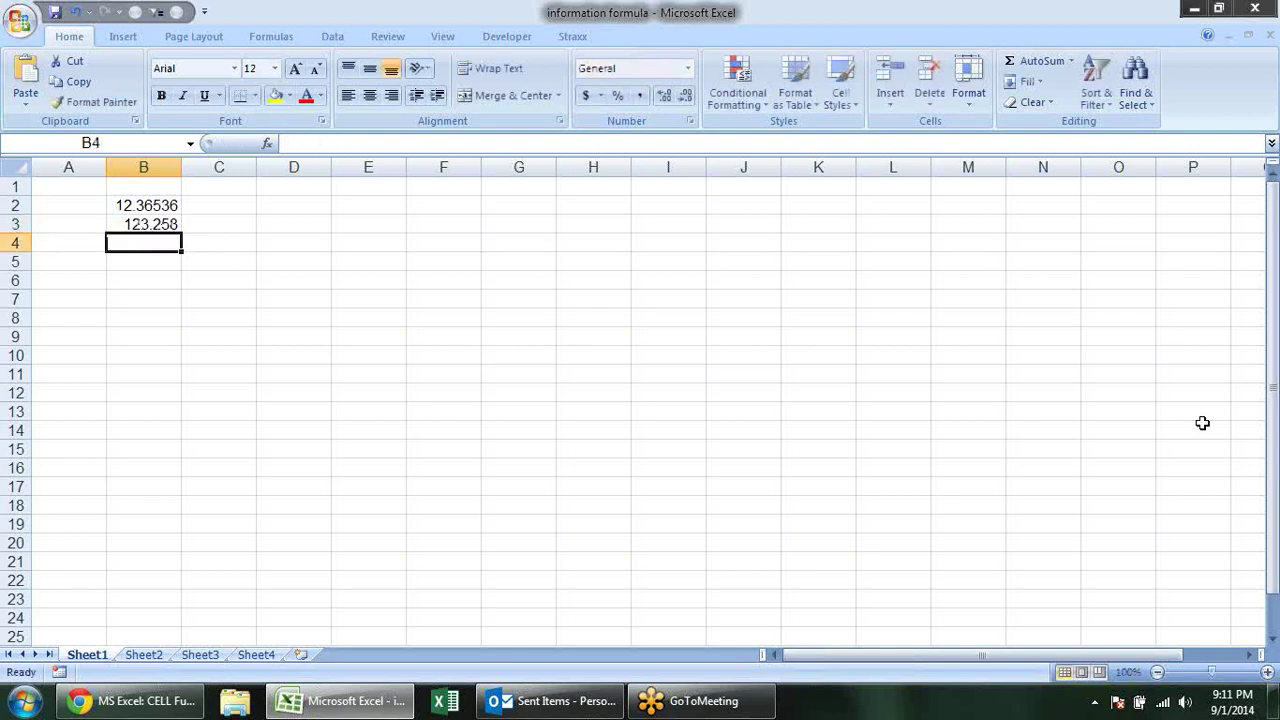
type("12.658998")
key("Return")
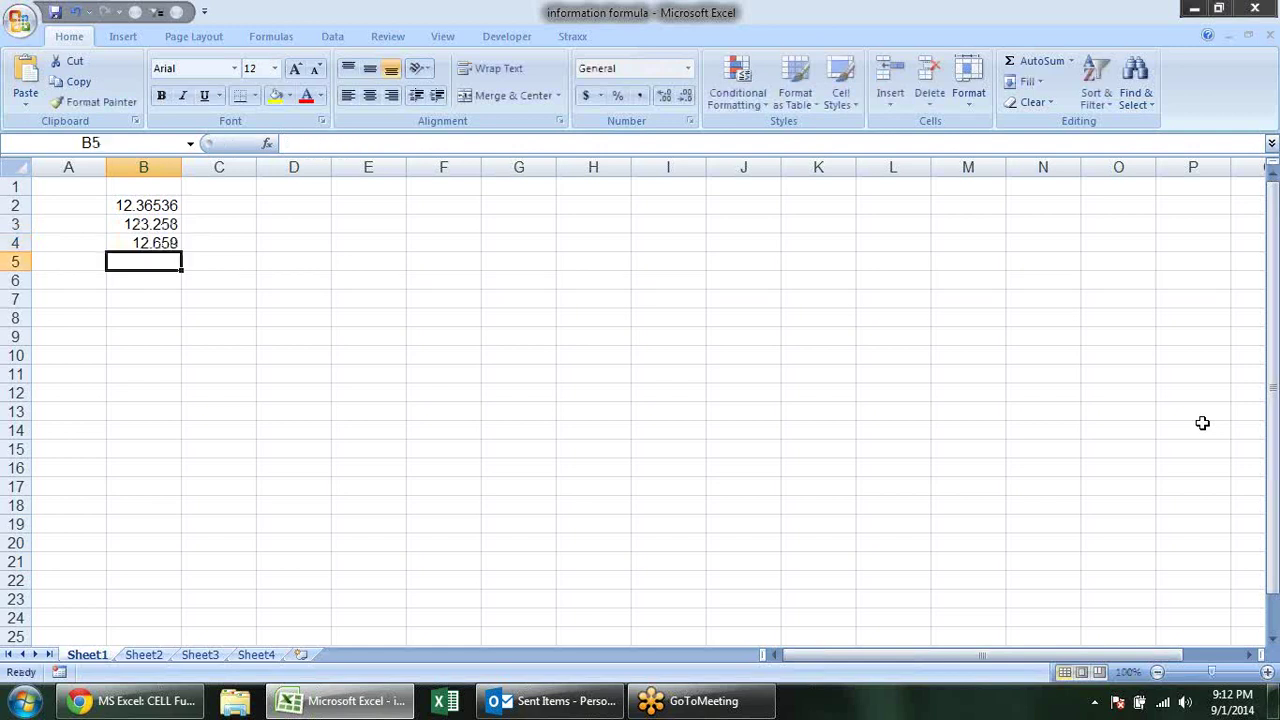
Remove one decimal place from B3 and B2 so they show 123.26 and 12.3654.
left_click(178, 240)
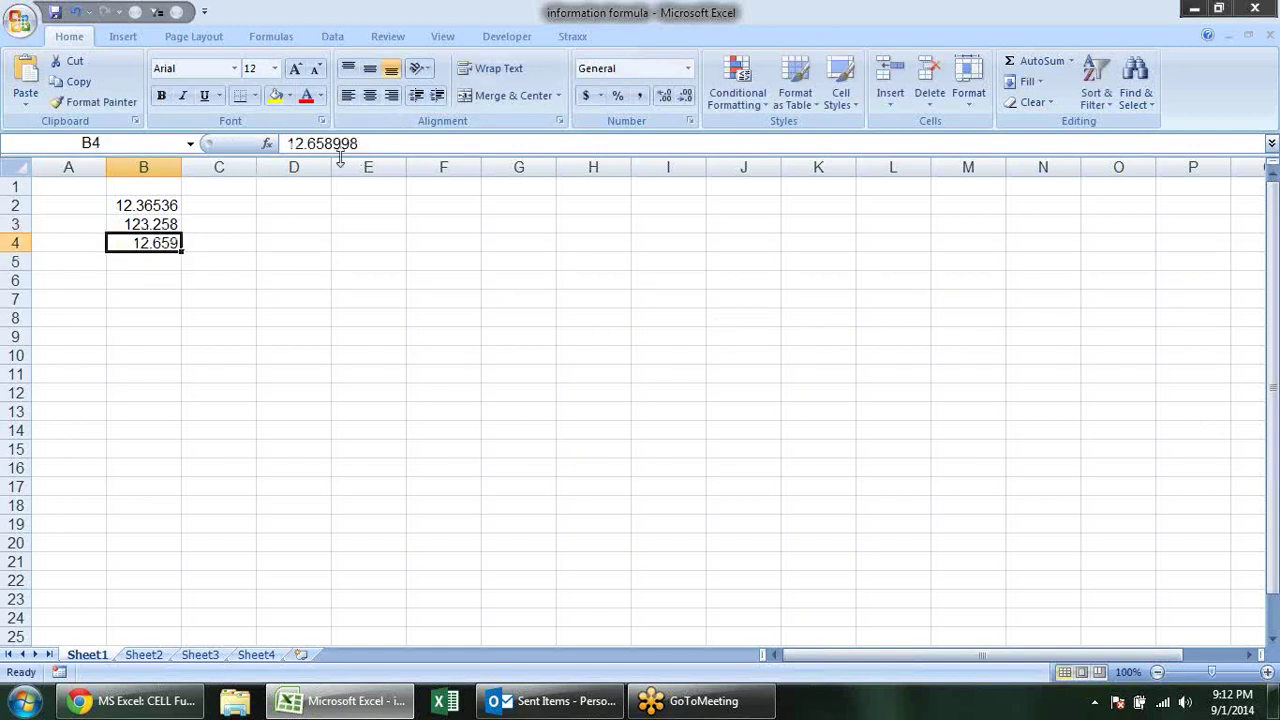
left_click(170, 224)
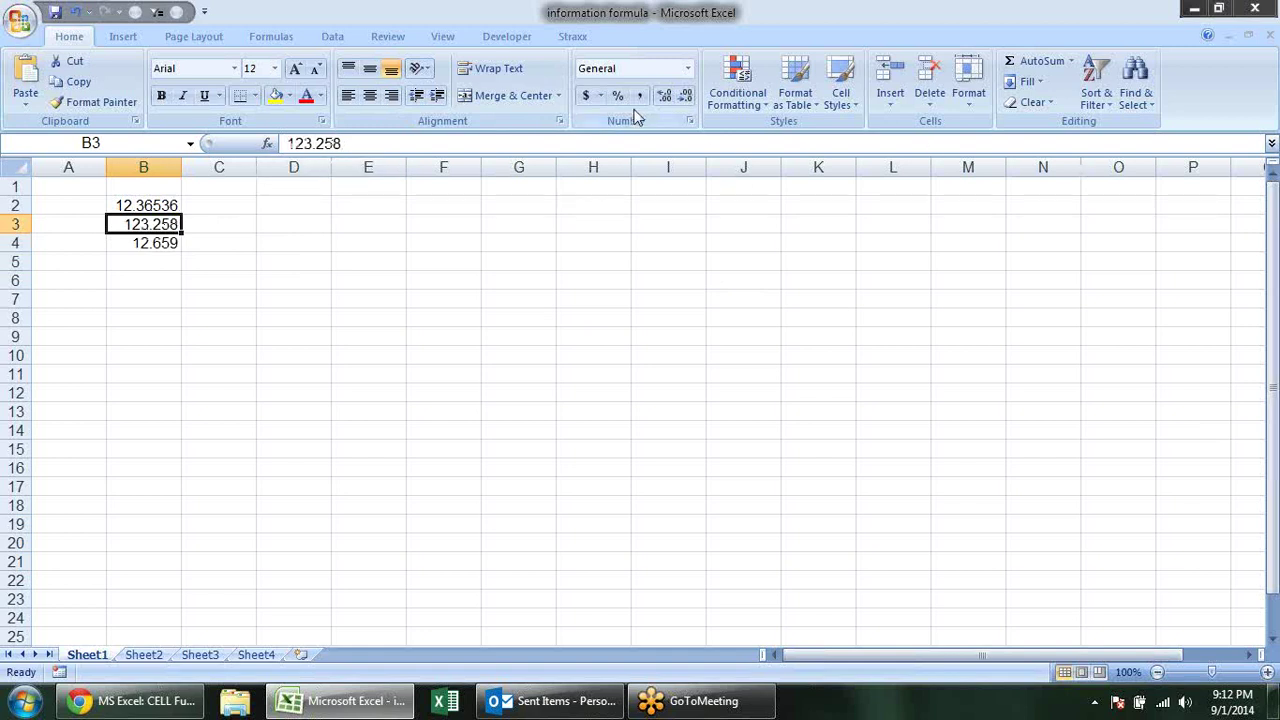
left_click(685, 97)
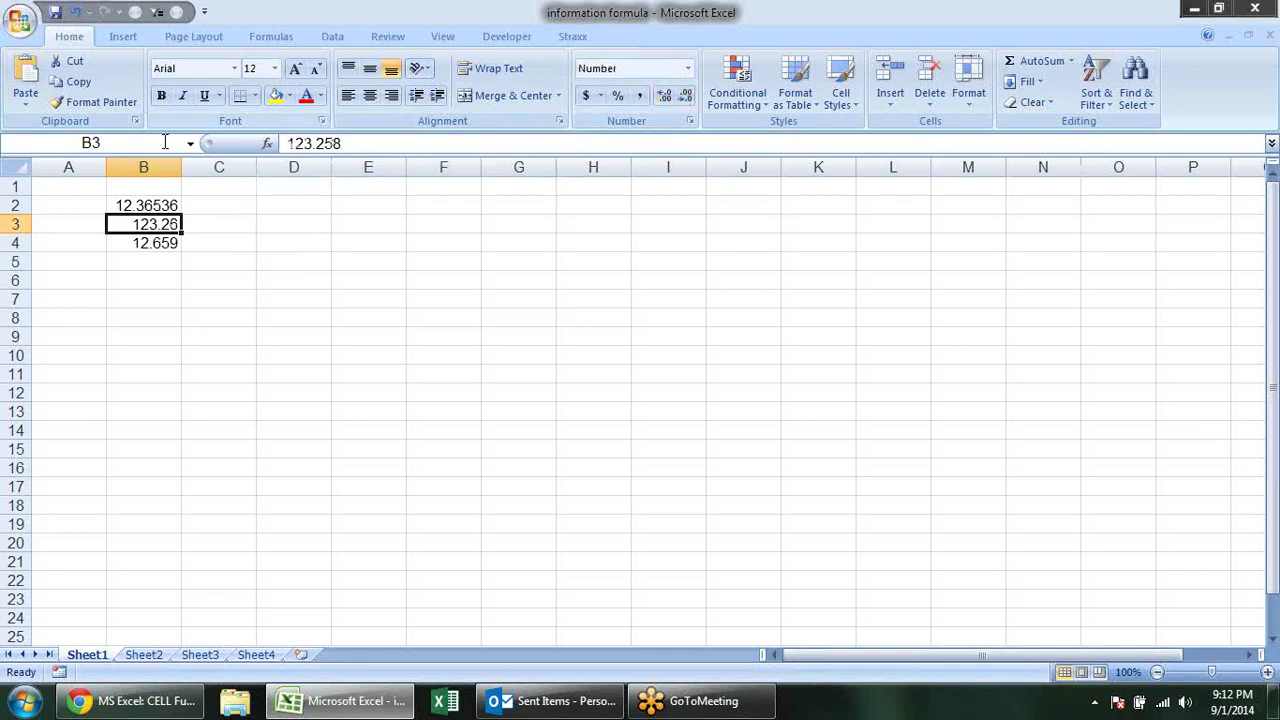
left_click(152, 204)
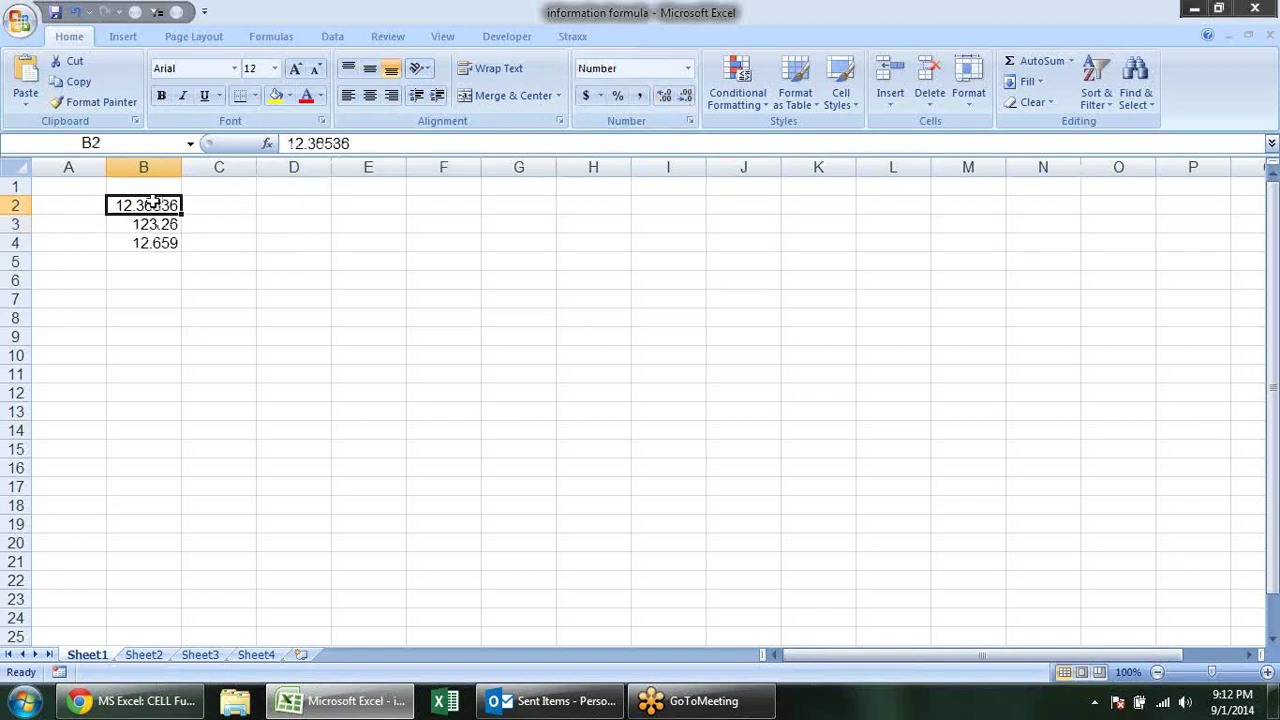
left_click(686, 98)
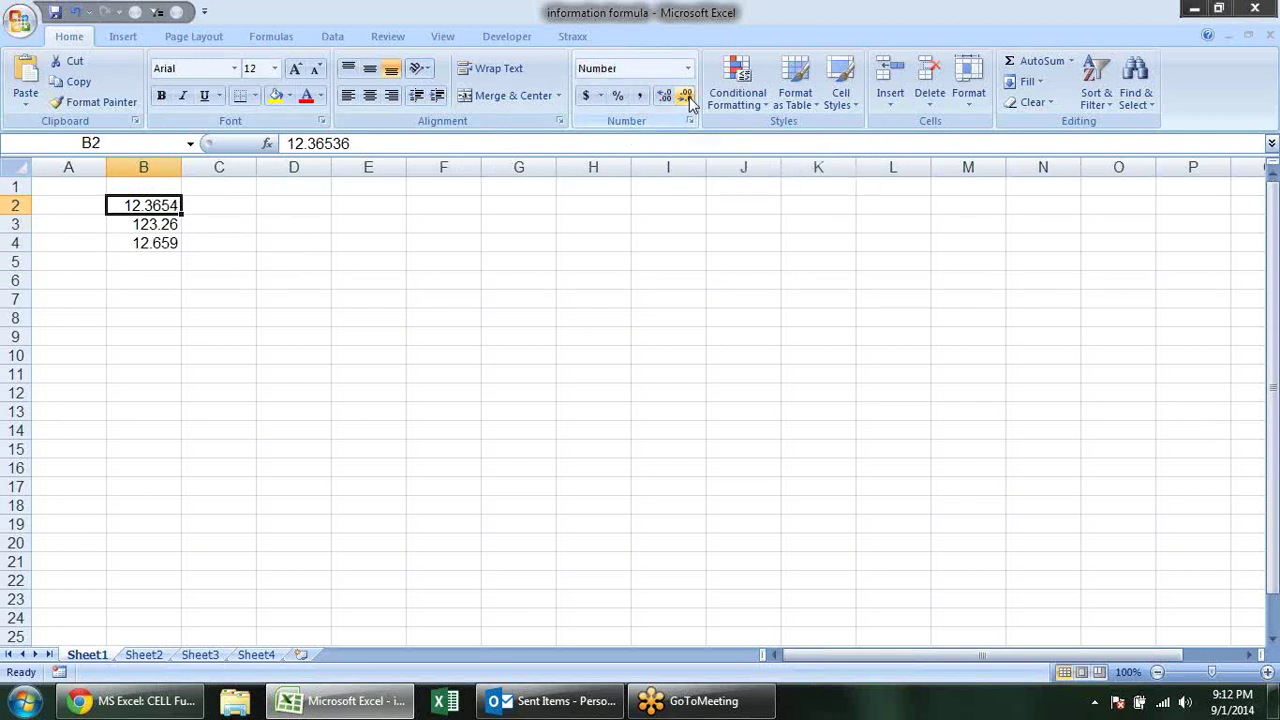
Compare the formats of B2, B3 and B4, confirming B4 is still General.
left_click(172, 226)
left_click(175, 245)
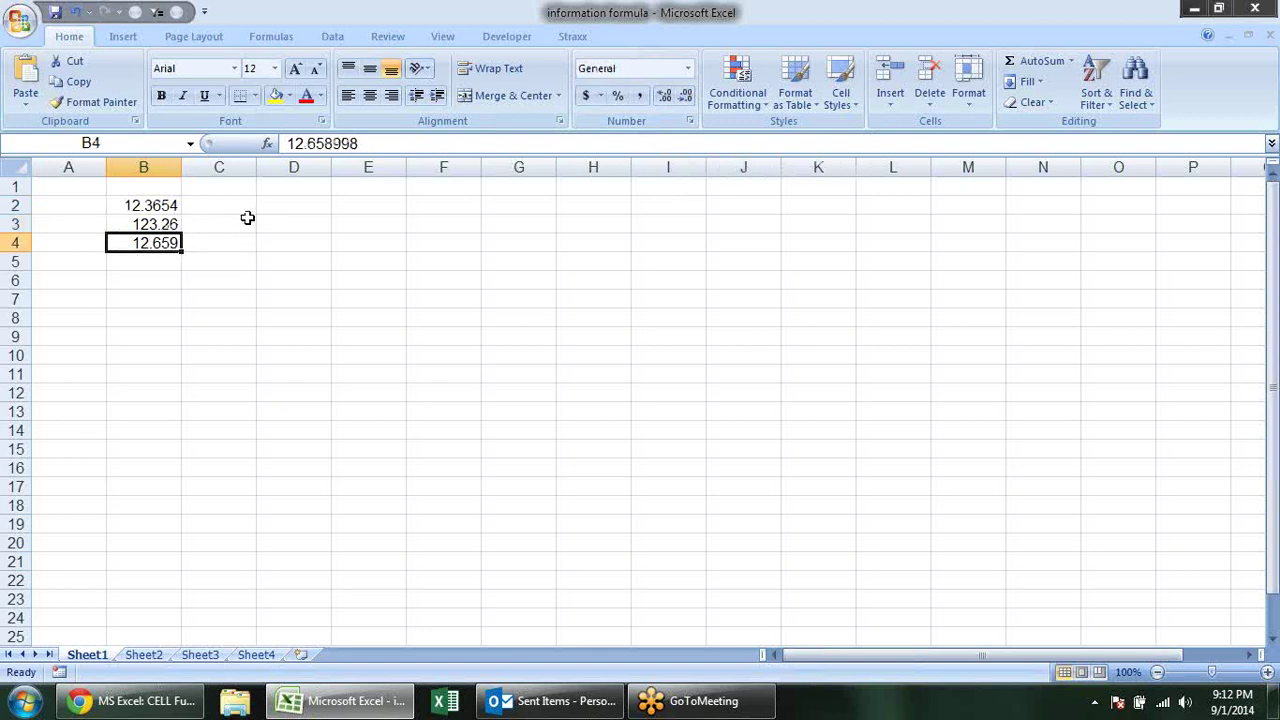
left_click_drag(130, 205, 160, 245)
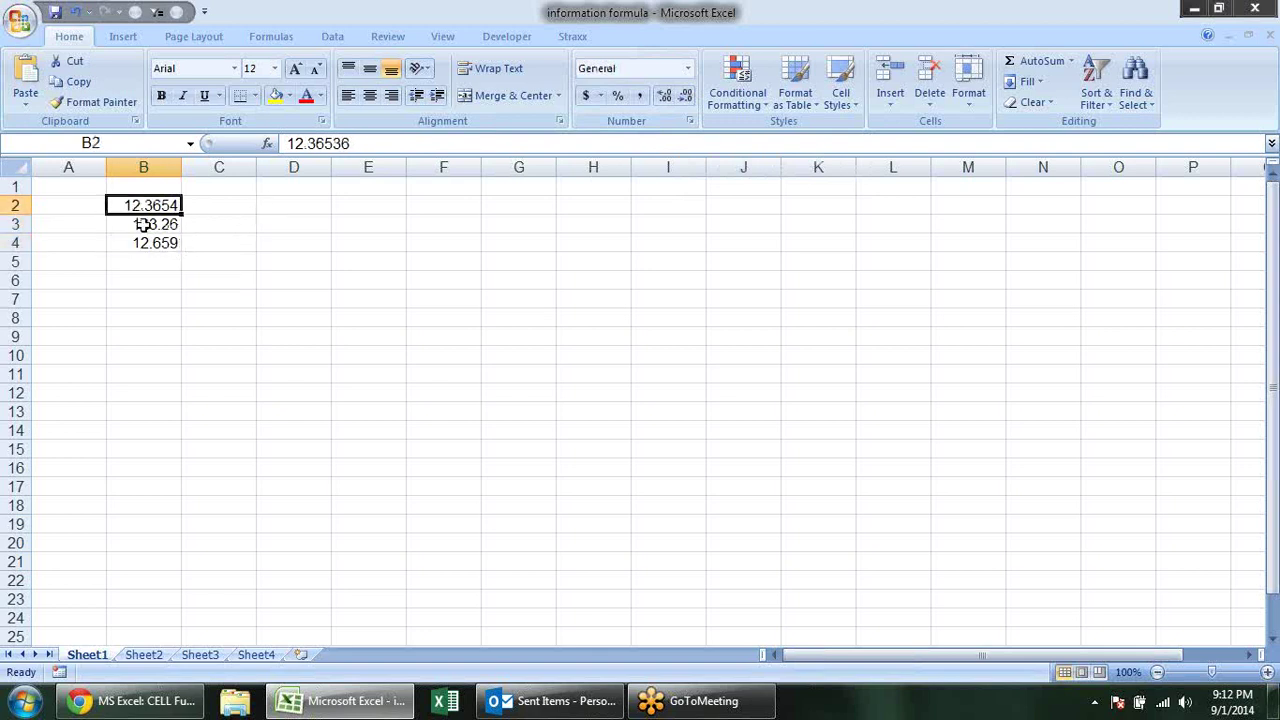
left_click(255, 370)
left_click(178, 243)
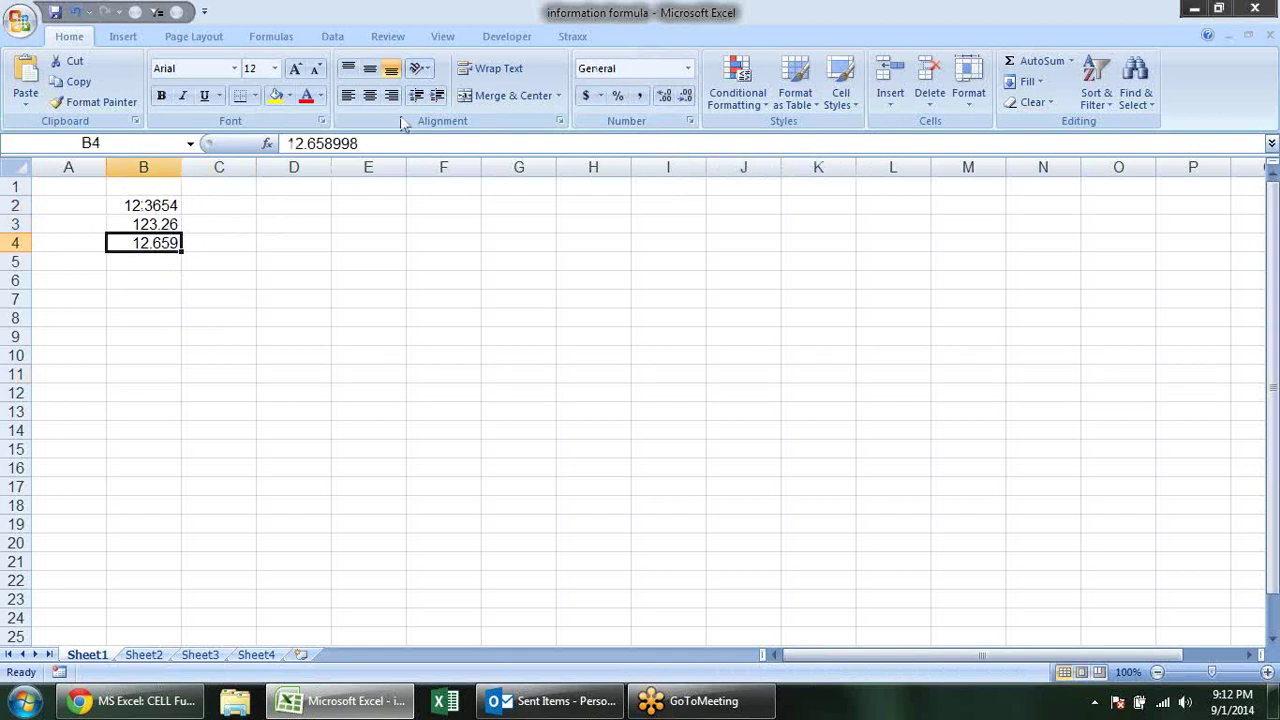
left_click(172, 225)
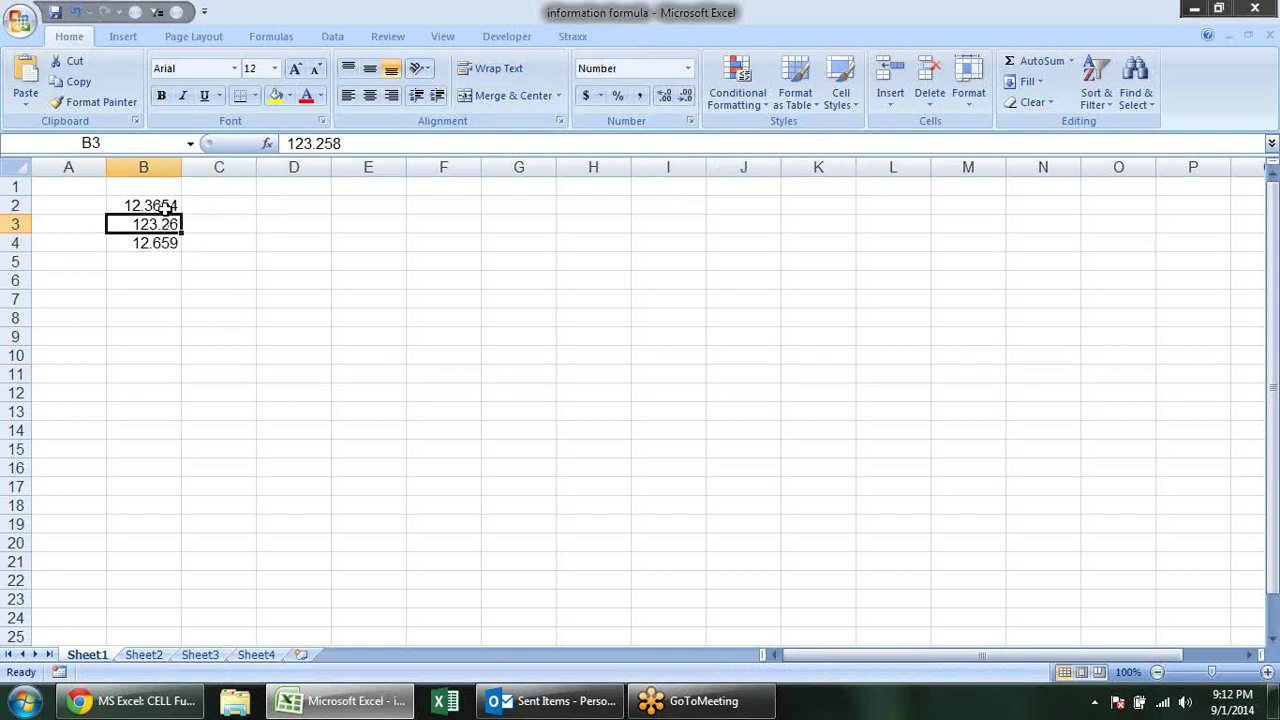
left_click(165, 206)
left_click(168, 245)
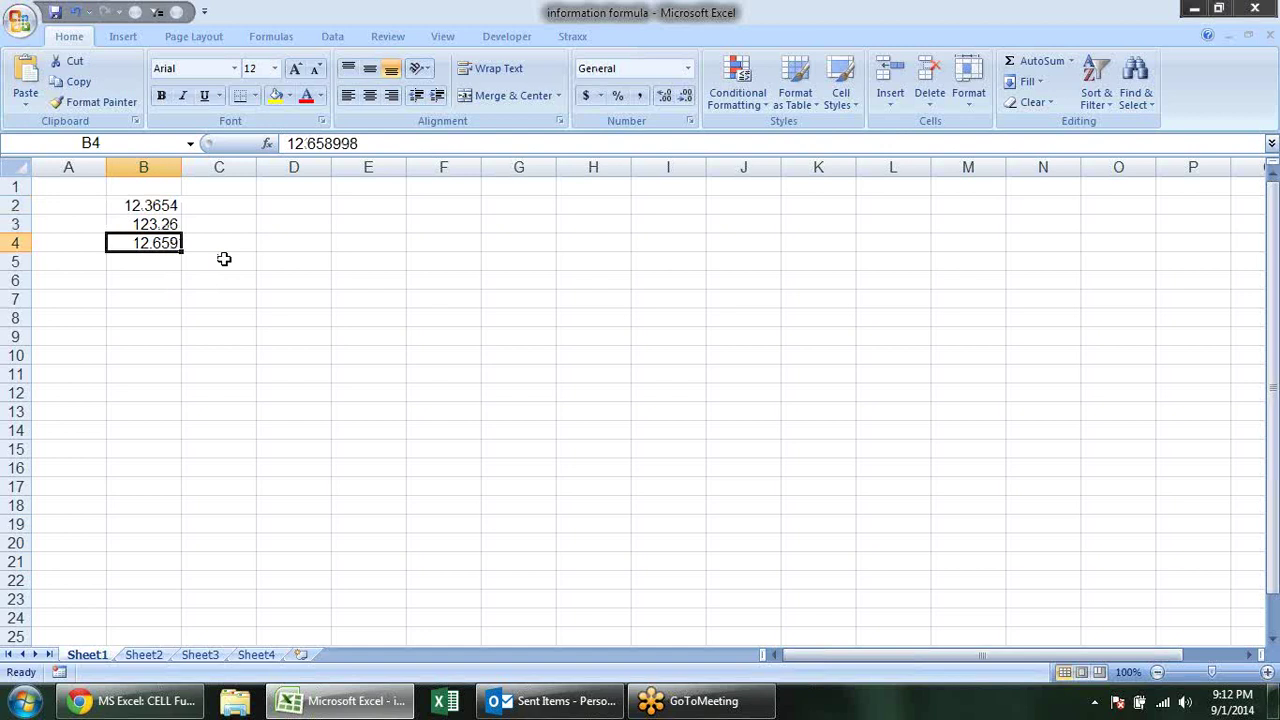
mouse_move(150, 205)
left_mouse_down()
mouse_move(157, 271)
mouse_move(186, 215)
left_mouse_up()
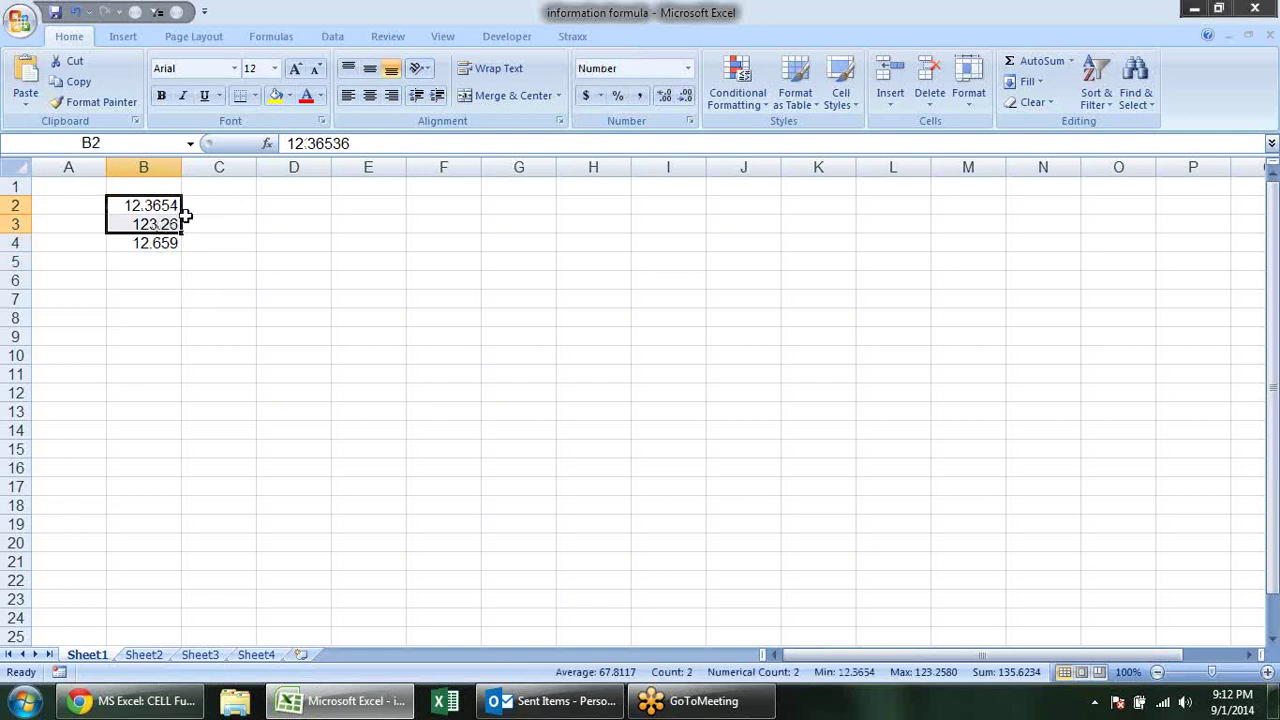
left_click(142, 243)
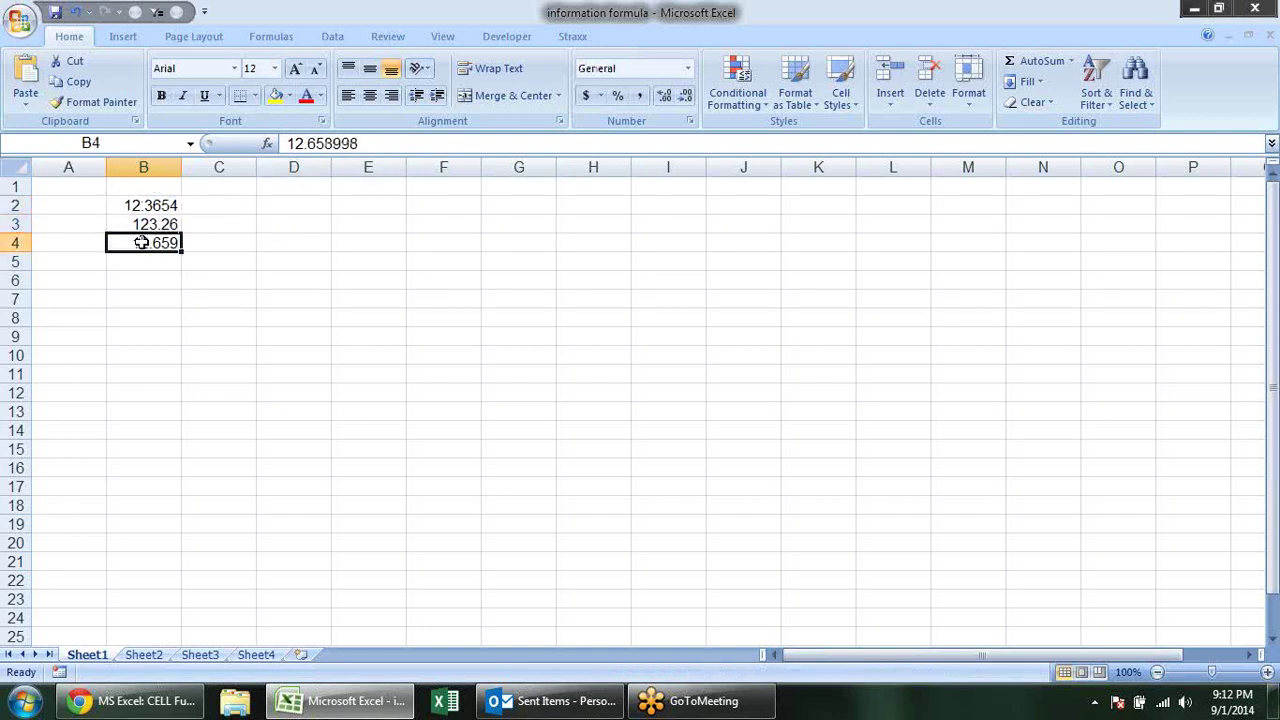
Try an AutoSum of B2:B4 in B5, delete it, and recheck the column B values.
left_click(154, 277)
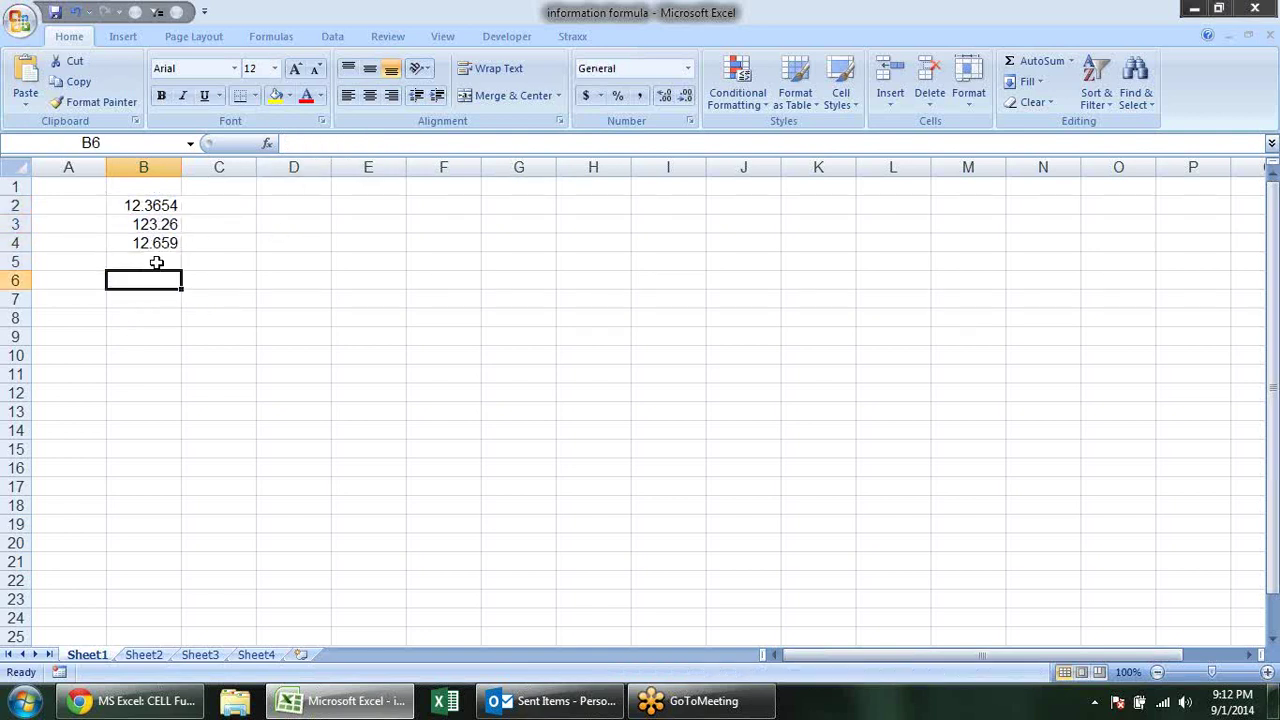
left_click(161, 259)
key("alt+equal")
key("Return")
left_click(161, 259)
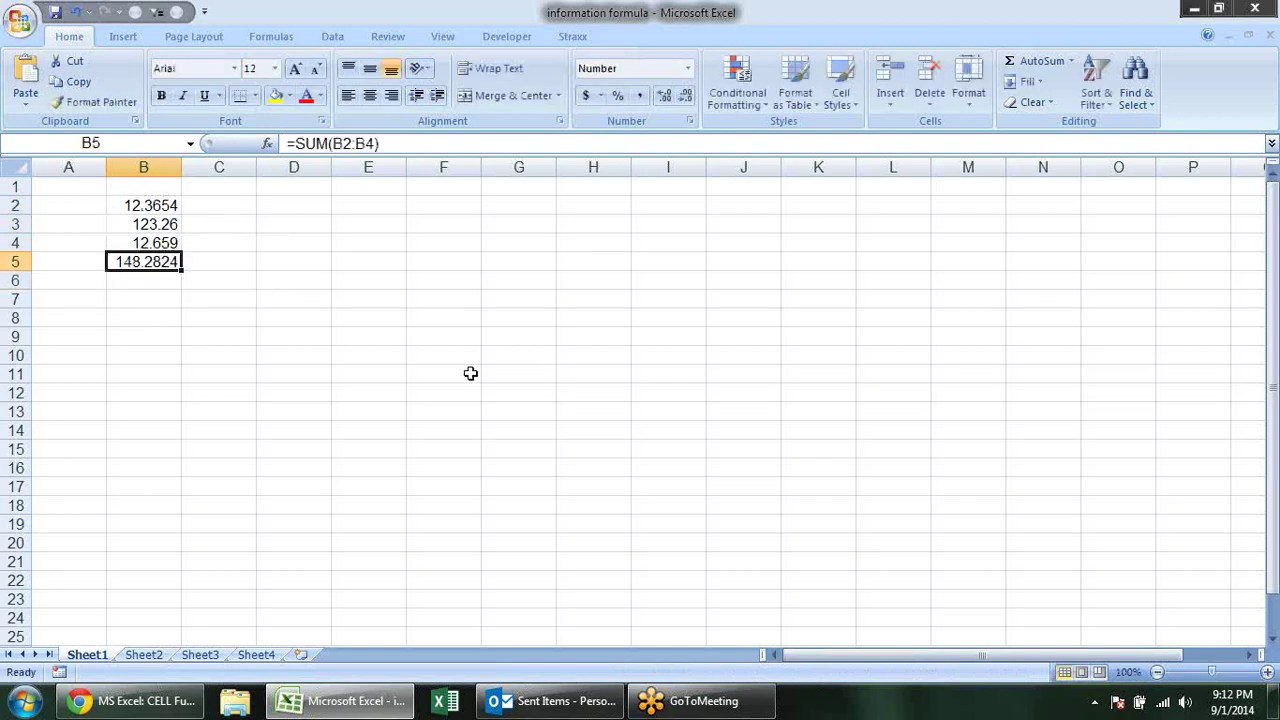
key("Delete")
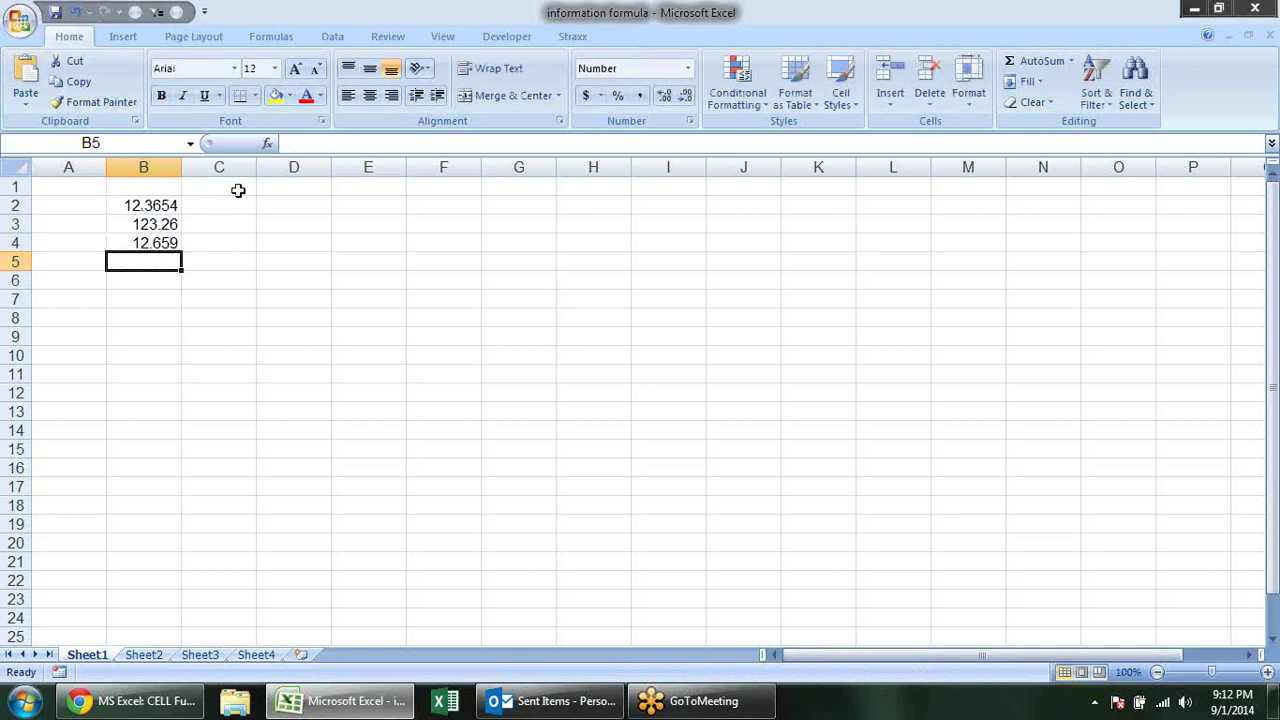
left_click(248, 206)
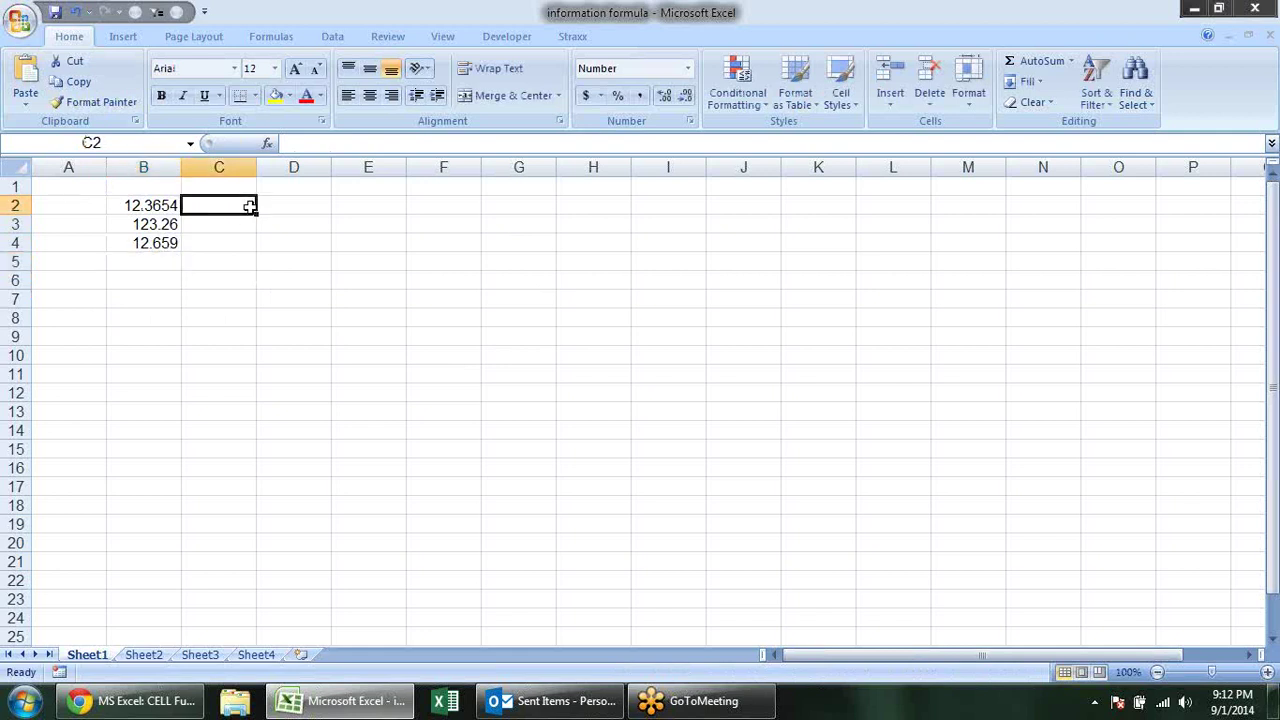
left_click(148, 225)
left_click(154, 244)
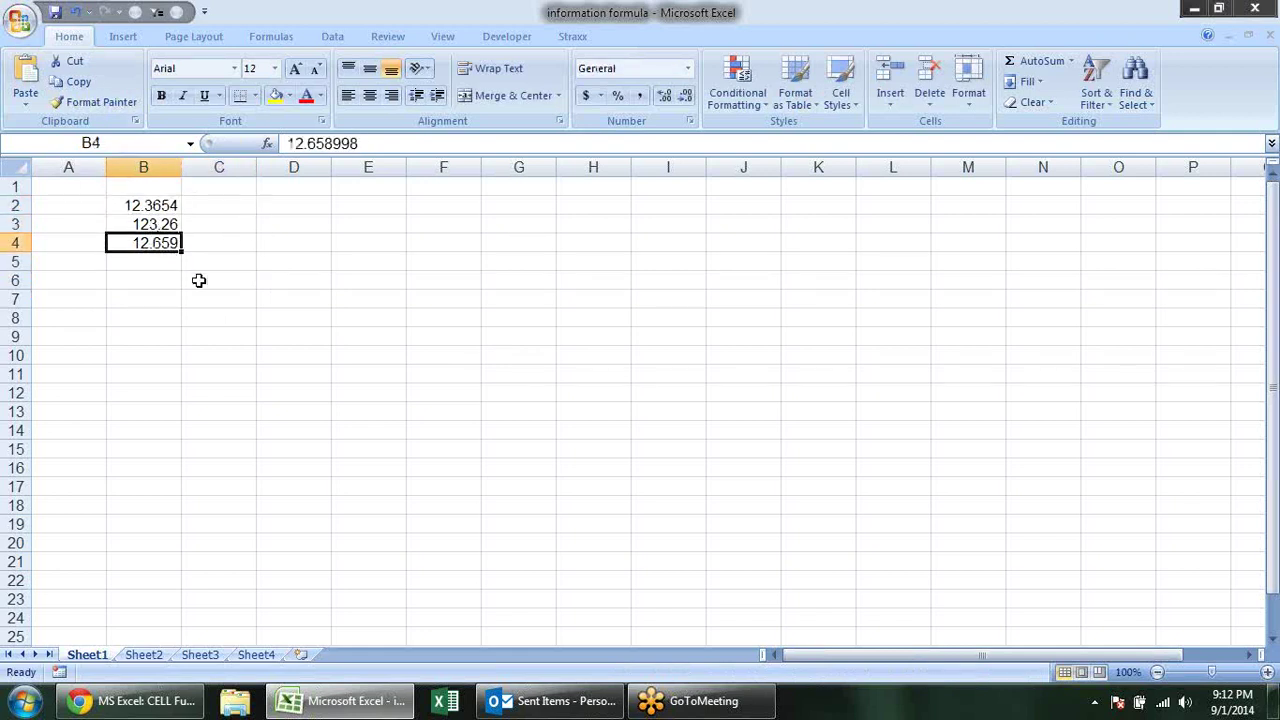
left_click(200, 204)
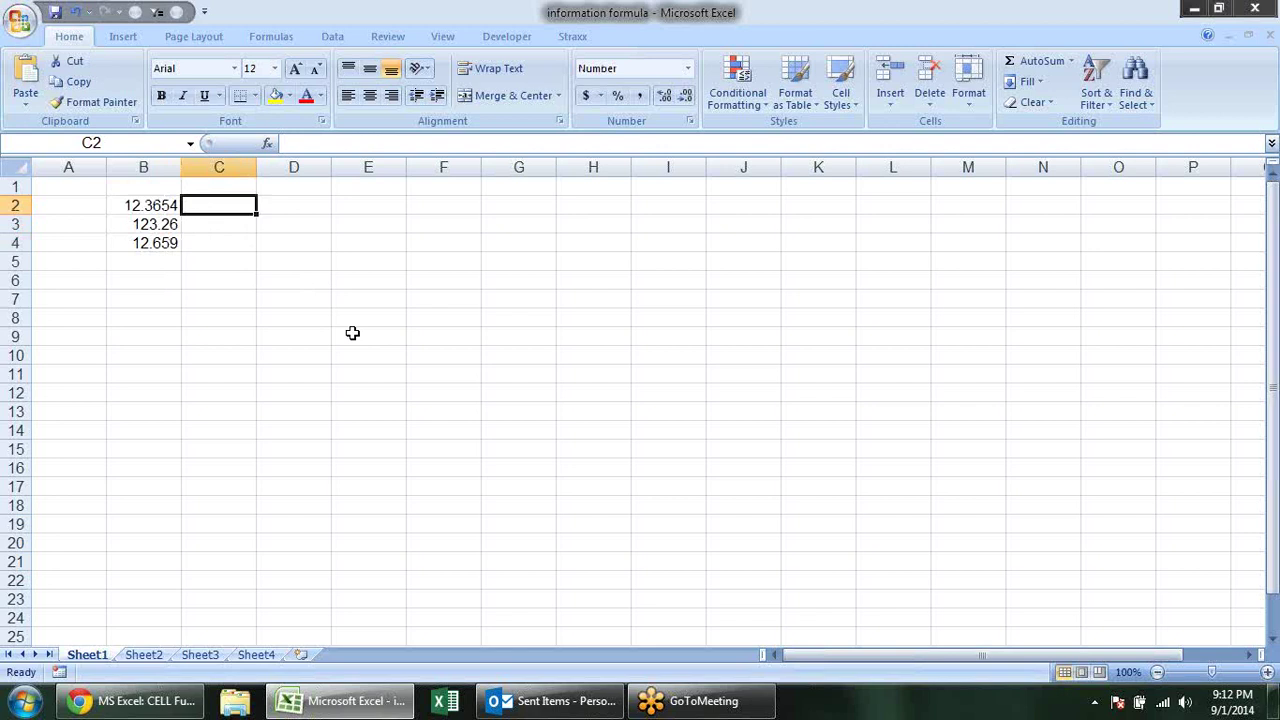
Enter =CELL("format",B2) in C2 and fill it down to C4, returning F4, F2 and G.
type("=ce")
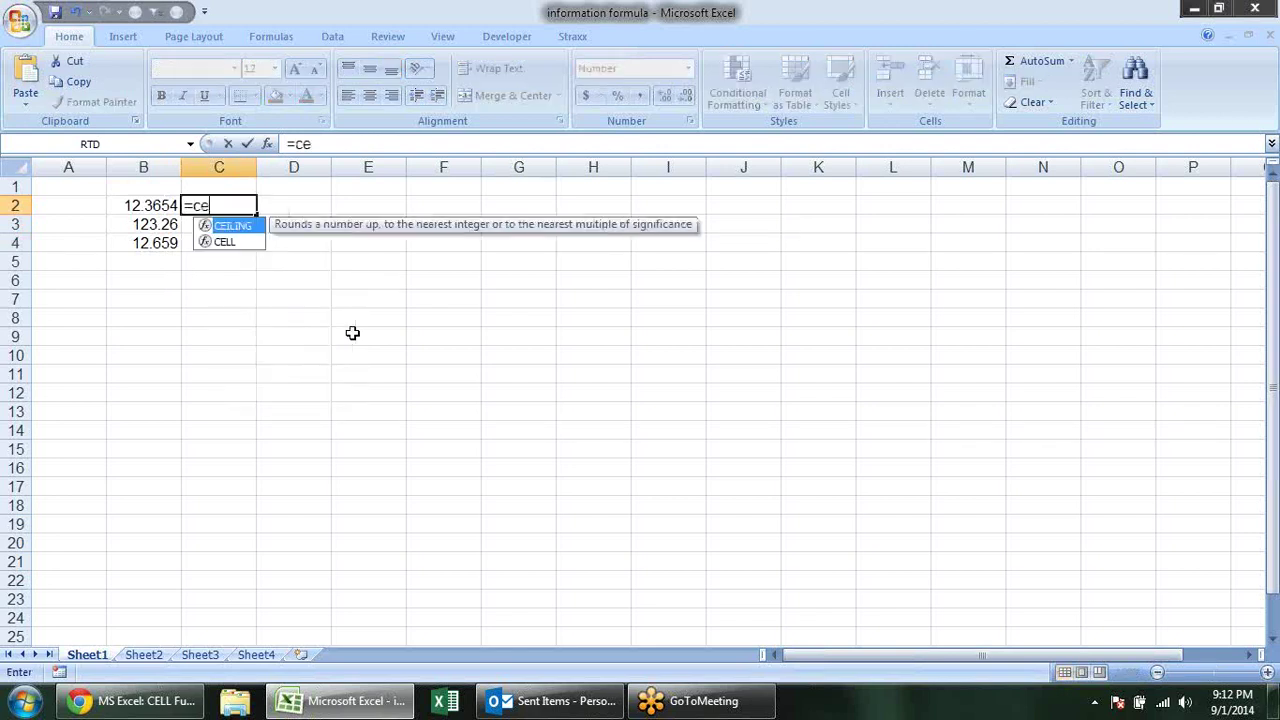
key("Down")
key("Tab")
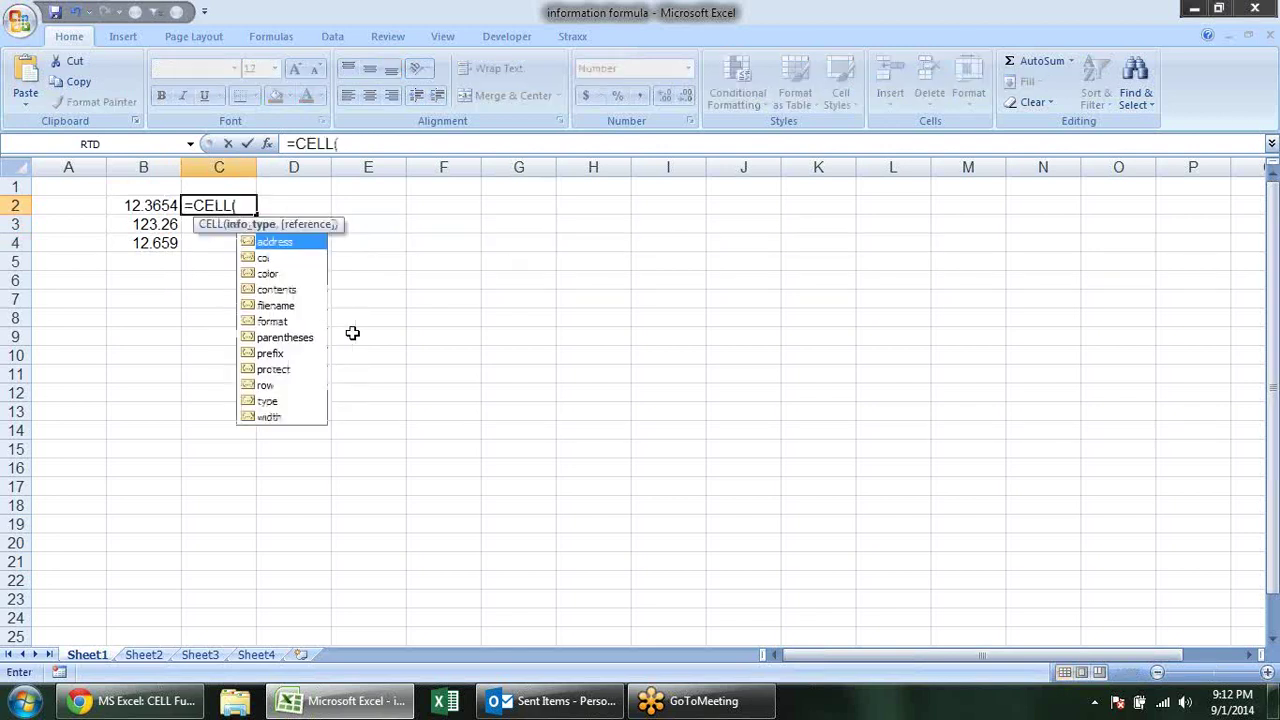
key("Down")
key("Down")
key("Down")
key("Down")
key("Down")
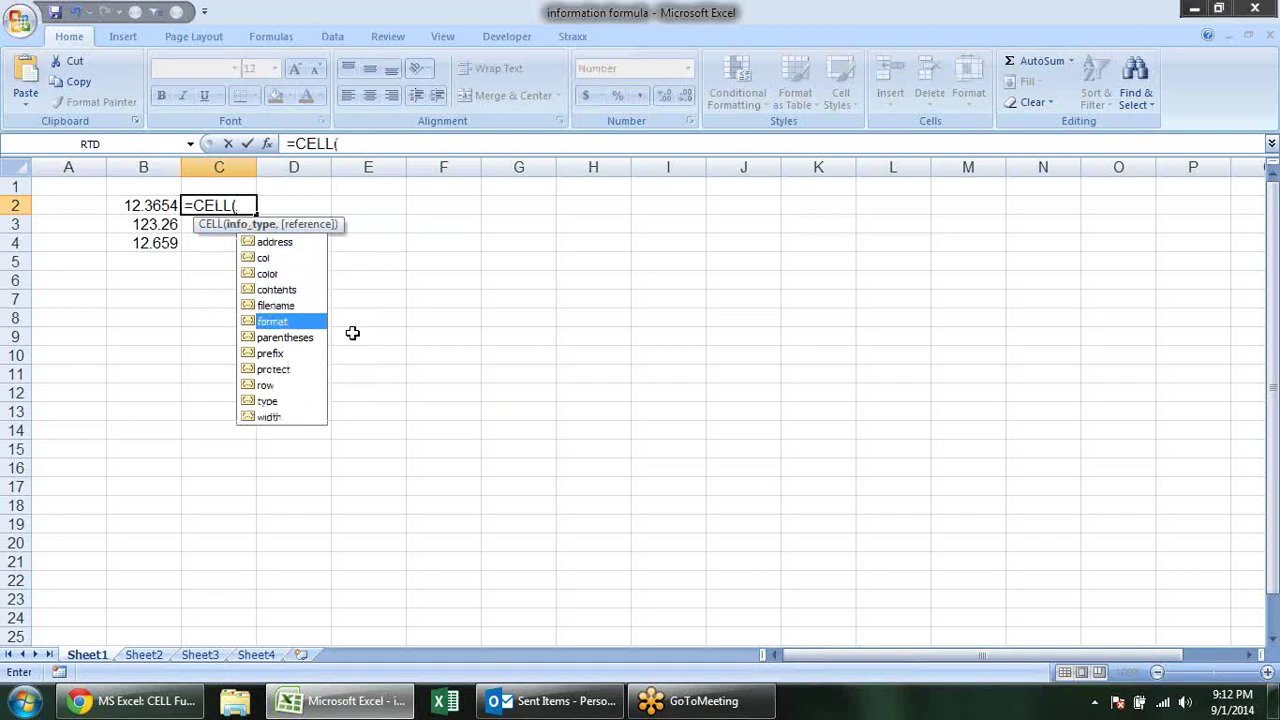
key("Tab")
type(",")
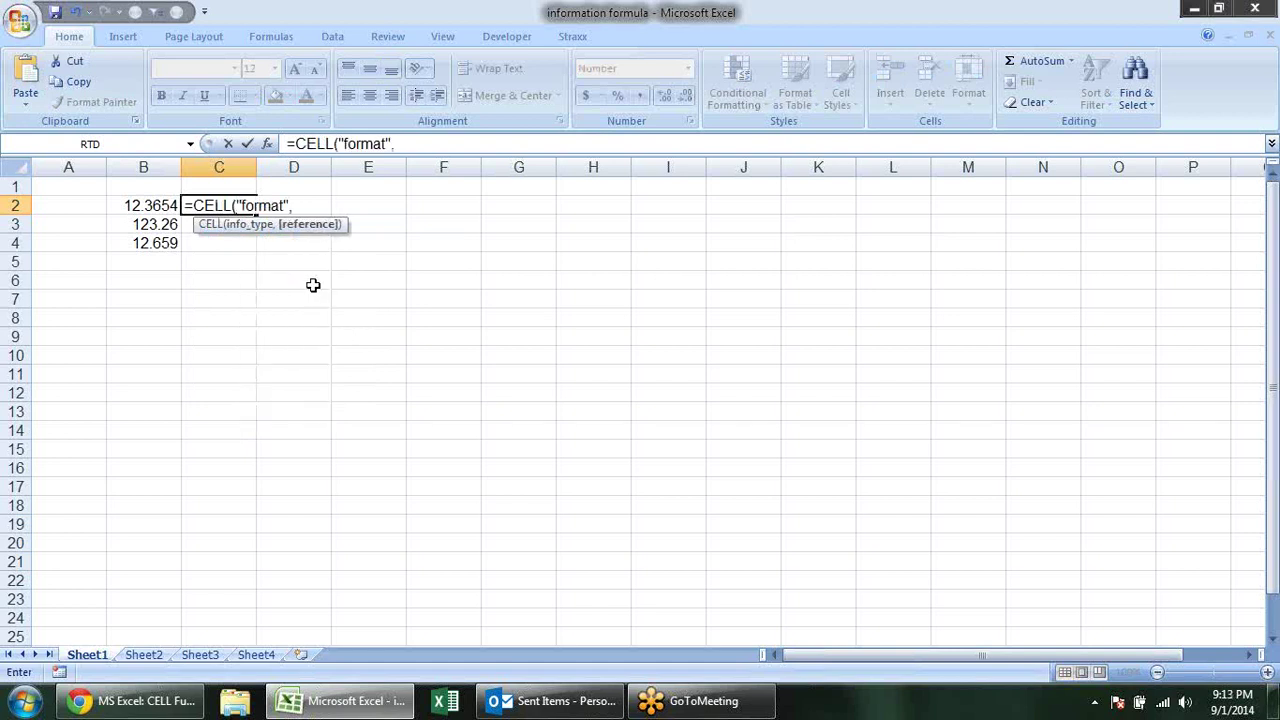
left_click(124, 218)
left_click(127, 206)
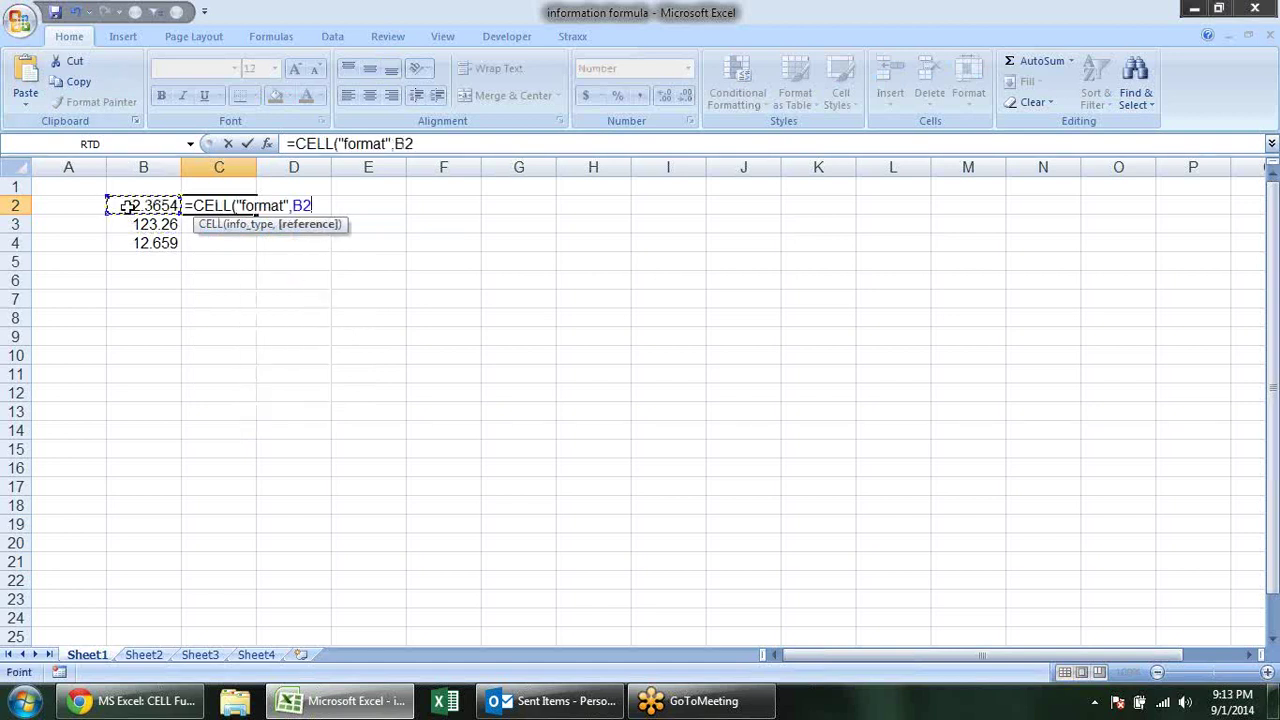
key("Return")
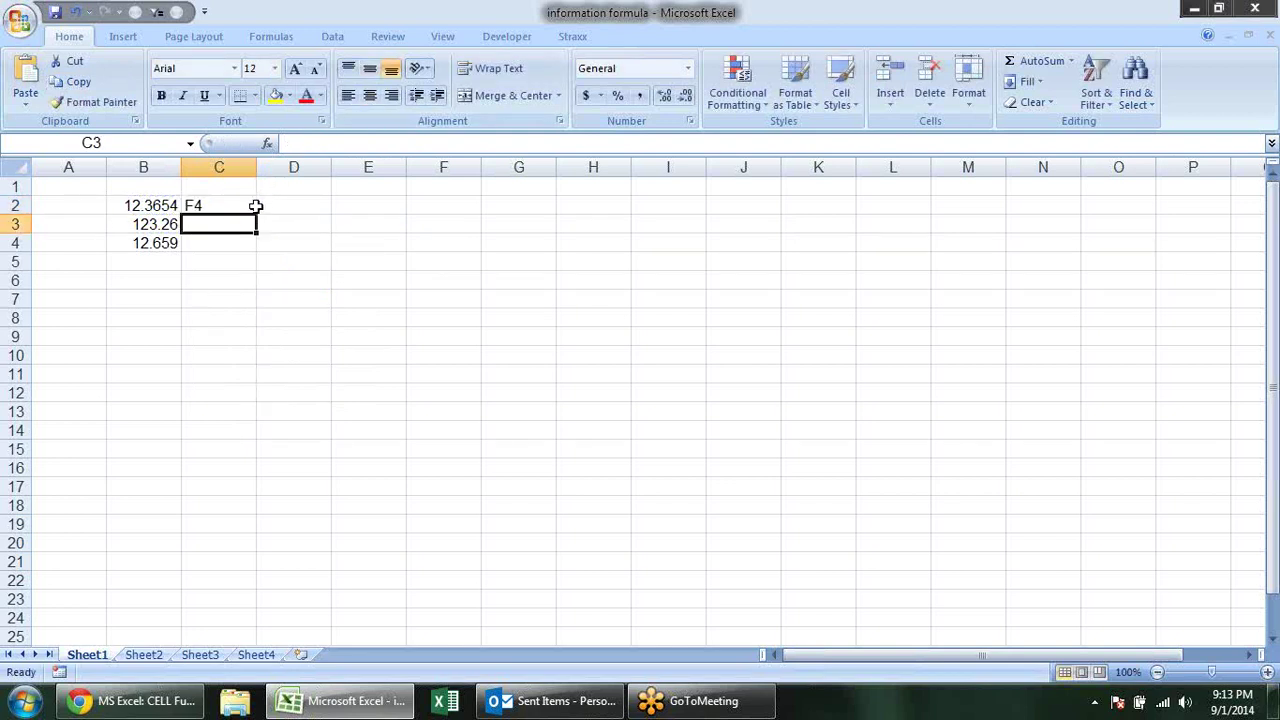
left_click(254, 209)
left_click_drag(257, 212, 256, 255)
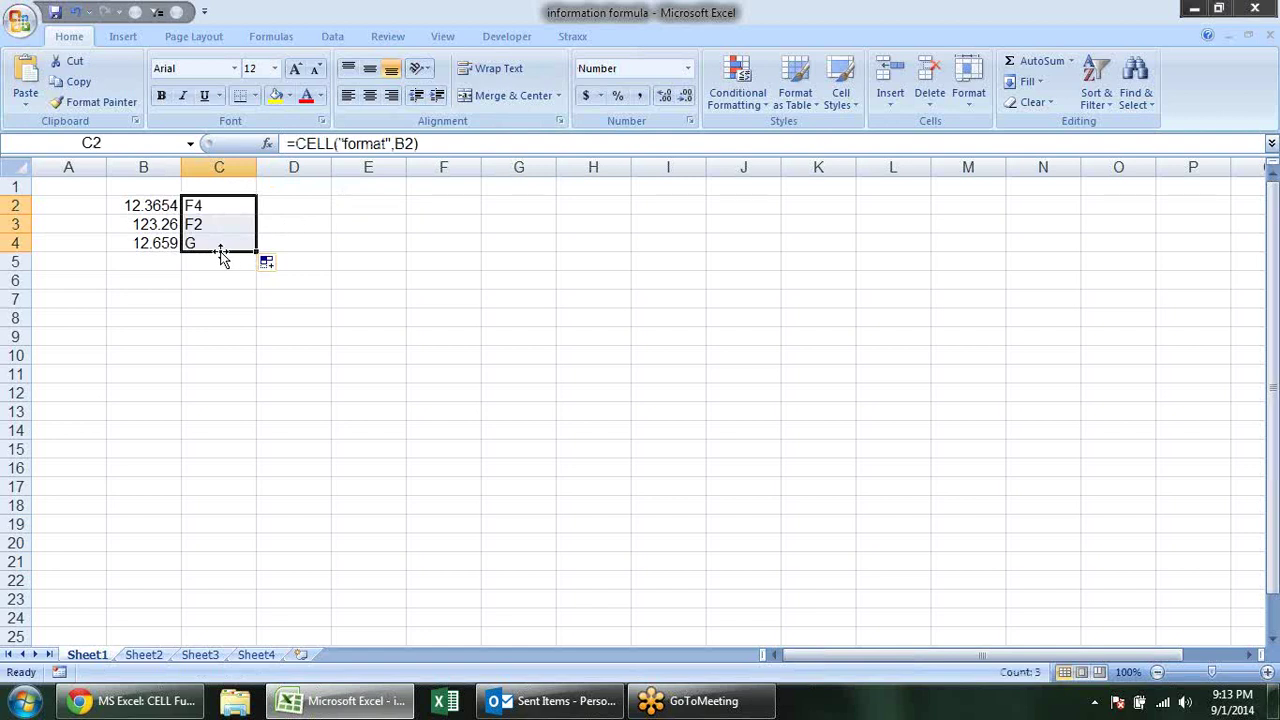
left_click(227, 238)
Re-enter B4's value and C4's formula to try refreshing C4's G result.
left_click(150, 243)
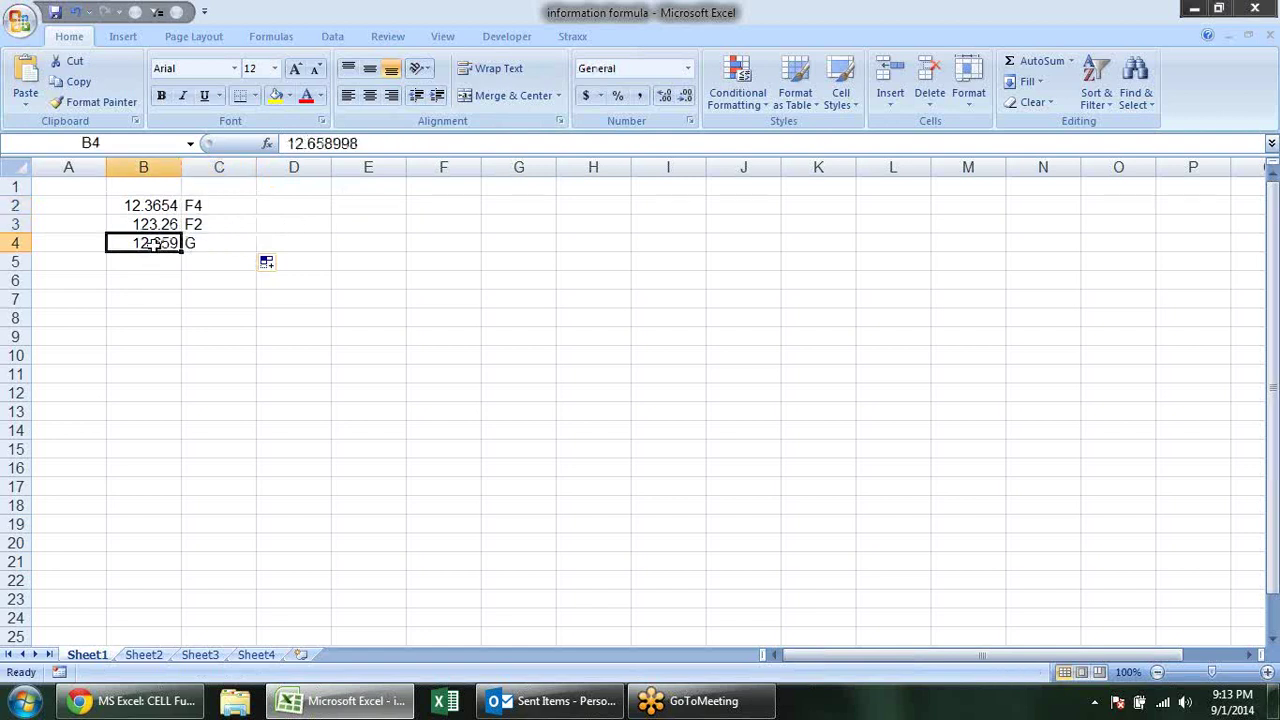
left_click(381, 142)
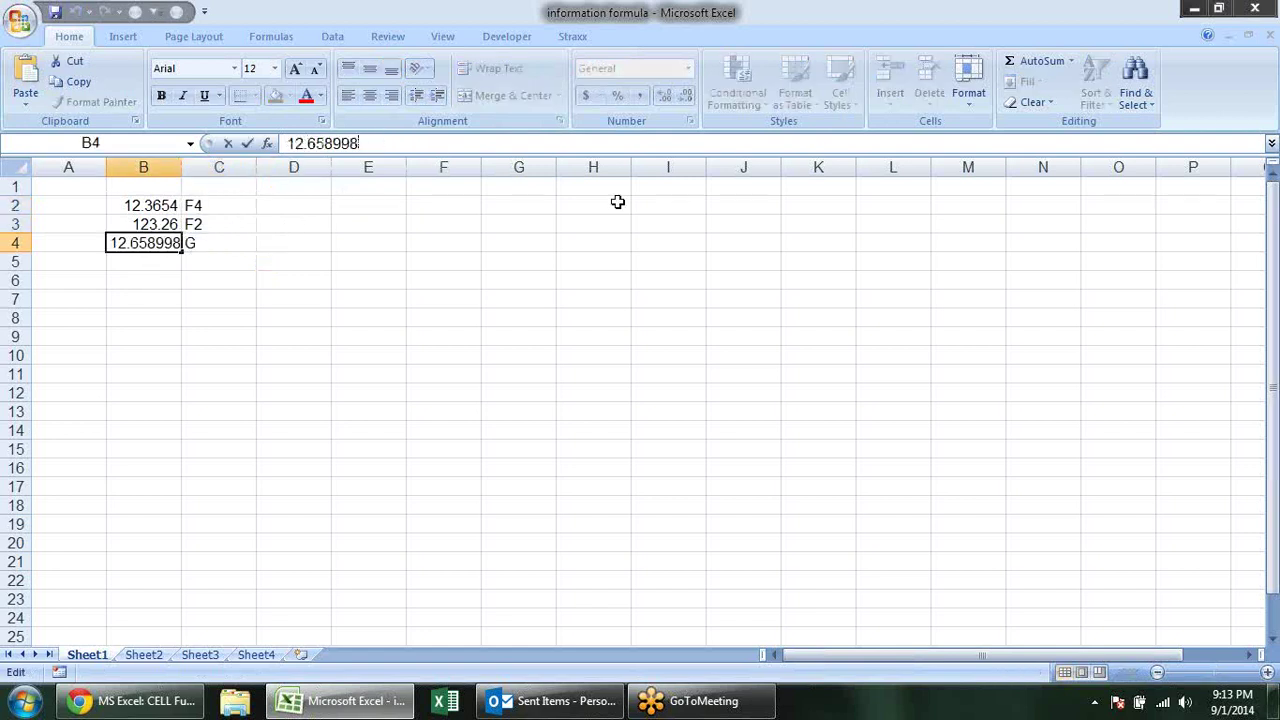
key("Return")
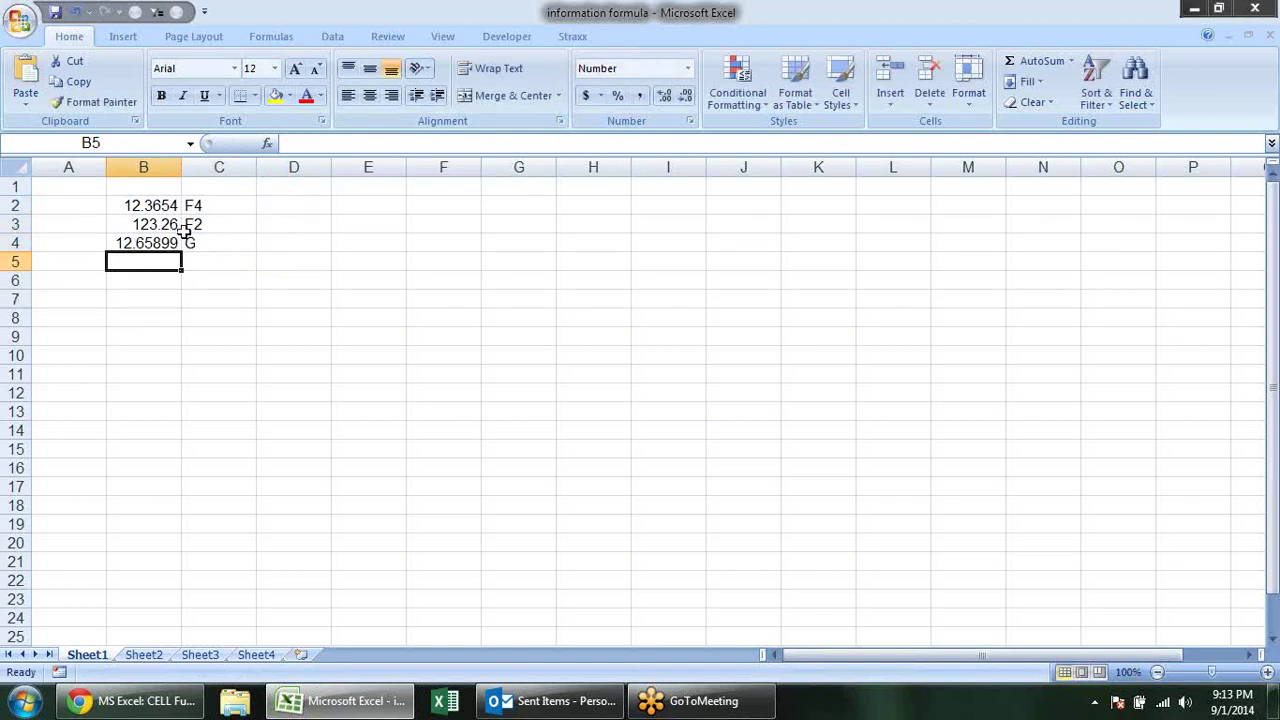
left_click(200, 243)
double_click(218, 248)
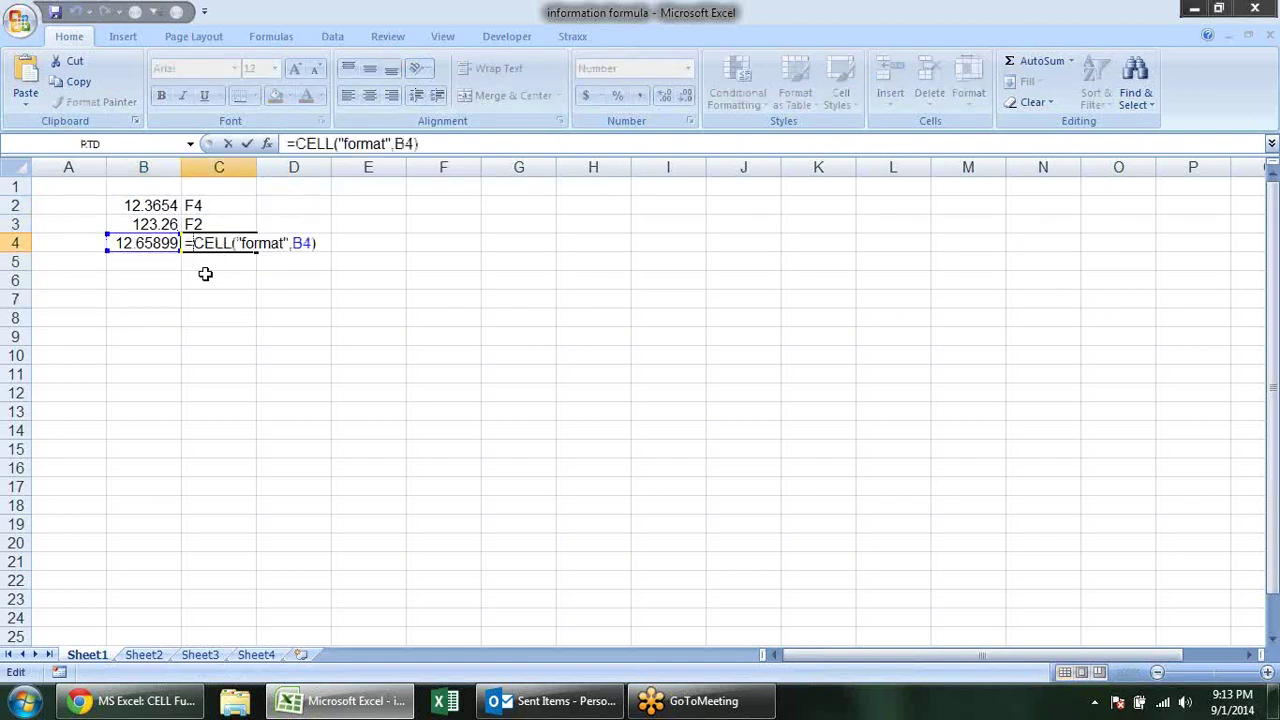
key("Return")
Decrease B4 to three decimals and re-enter C4's formula so it returns F3.
left_click(175, 240)
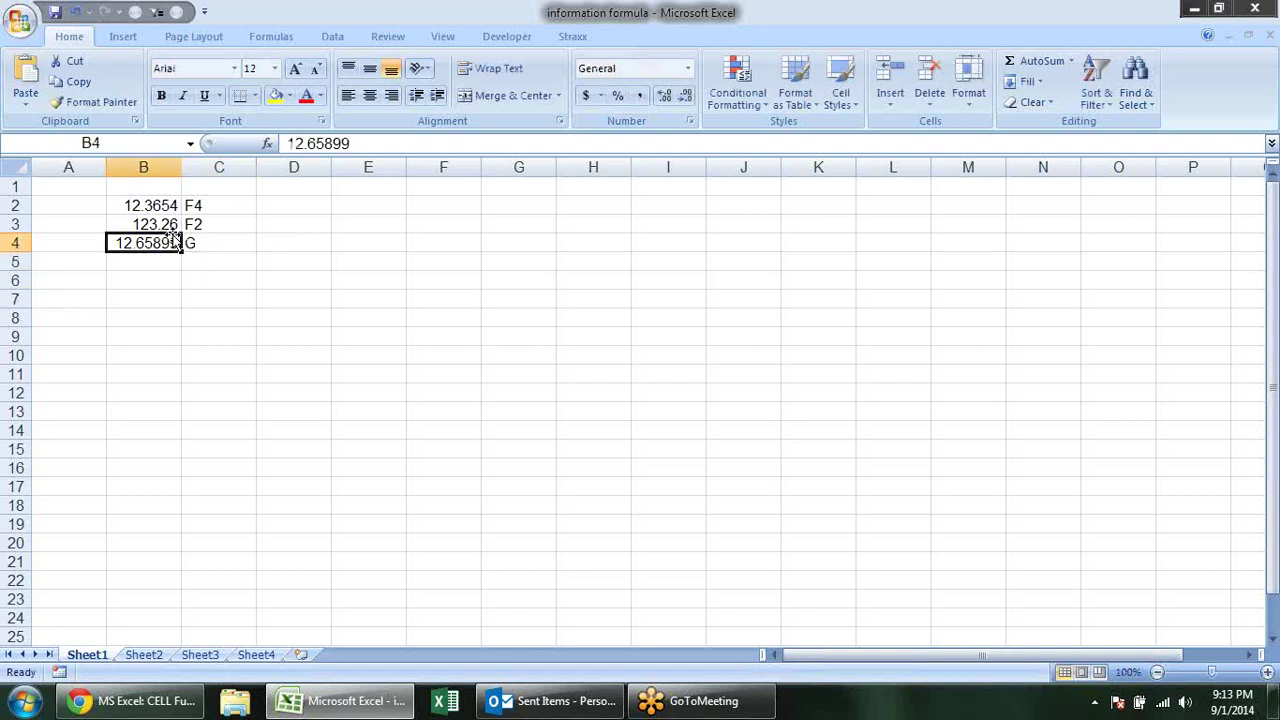
left_click(686, 95)
left_click(686, 95)
left_click(578, 272)
left_click(255, 243)
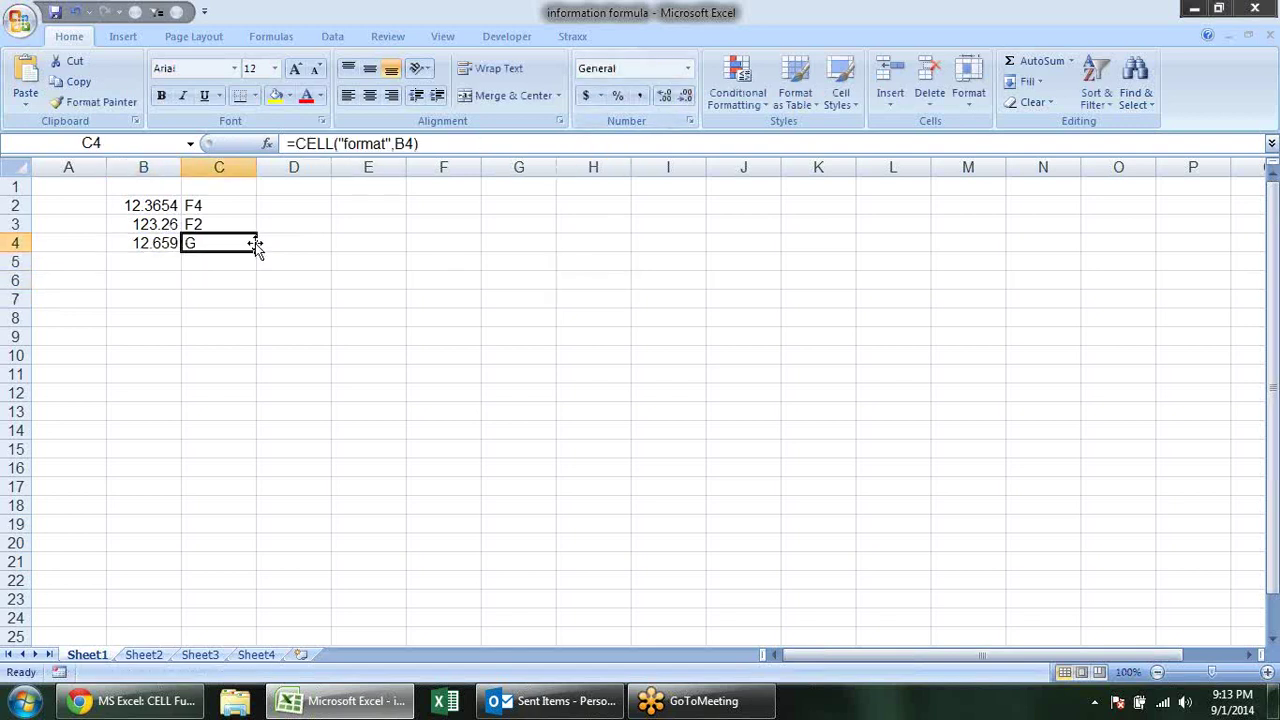
double_click(220, 243)
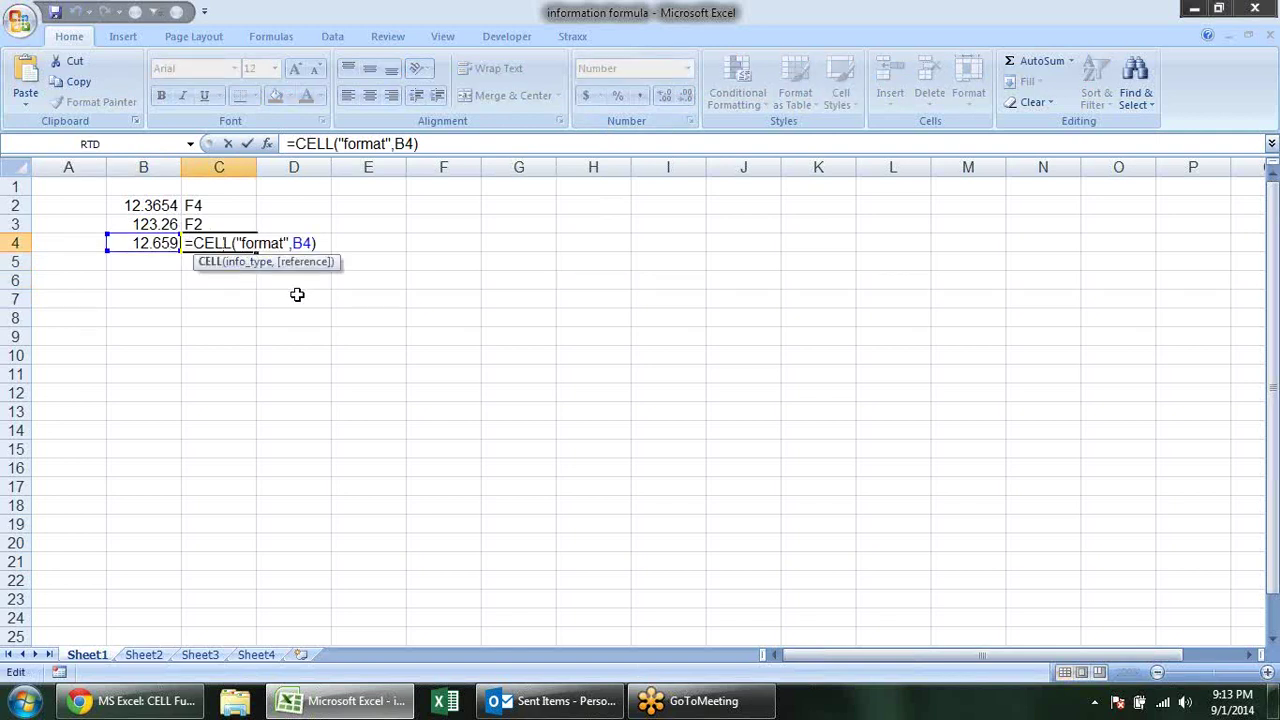
key("Return")
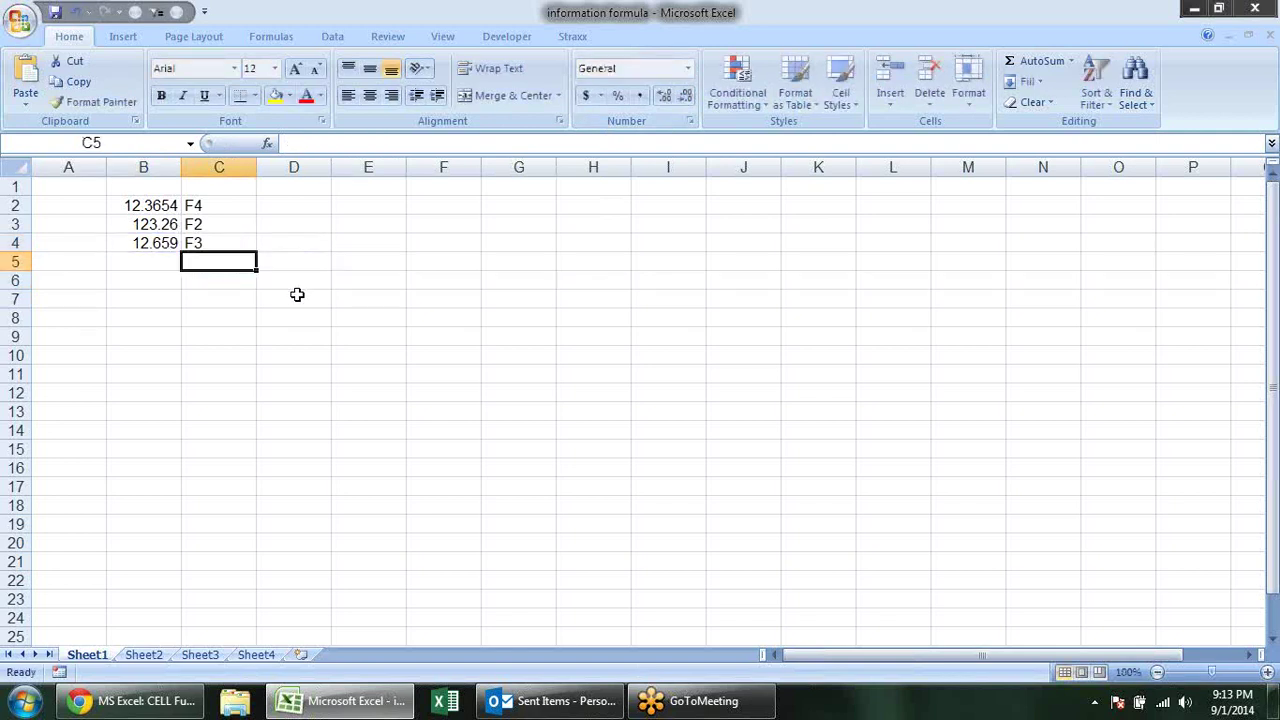
key("Up")
key("Left")
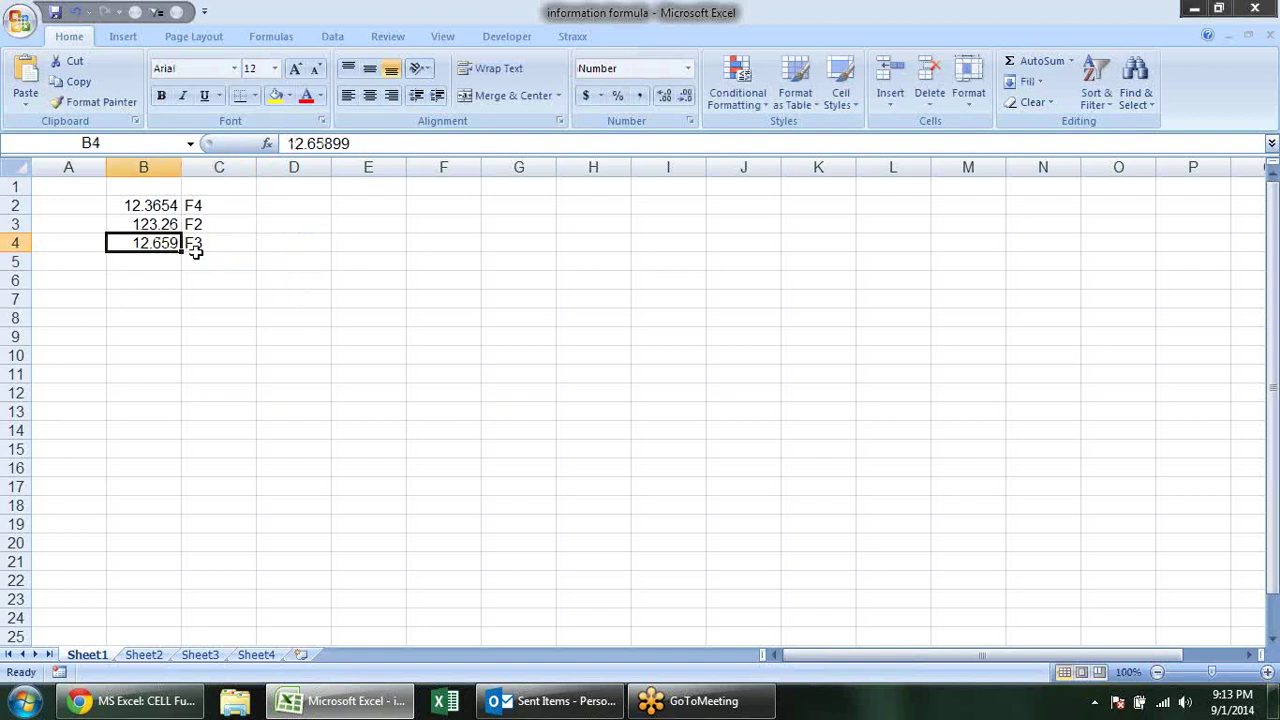
key("F2")
left_click(300, 280)
Enter =SUBSTITUTE(C2,"F","") in D2 and copy it down to D4, giving 4, 2 and 3.
left_click(288, 205)
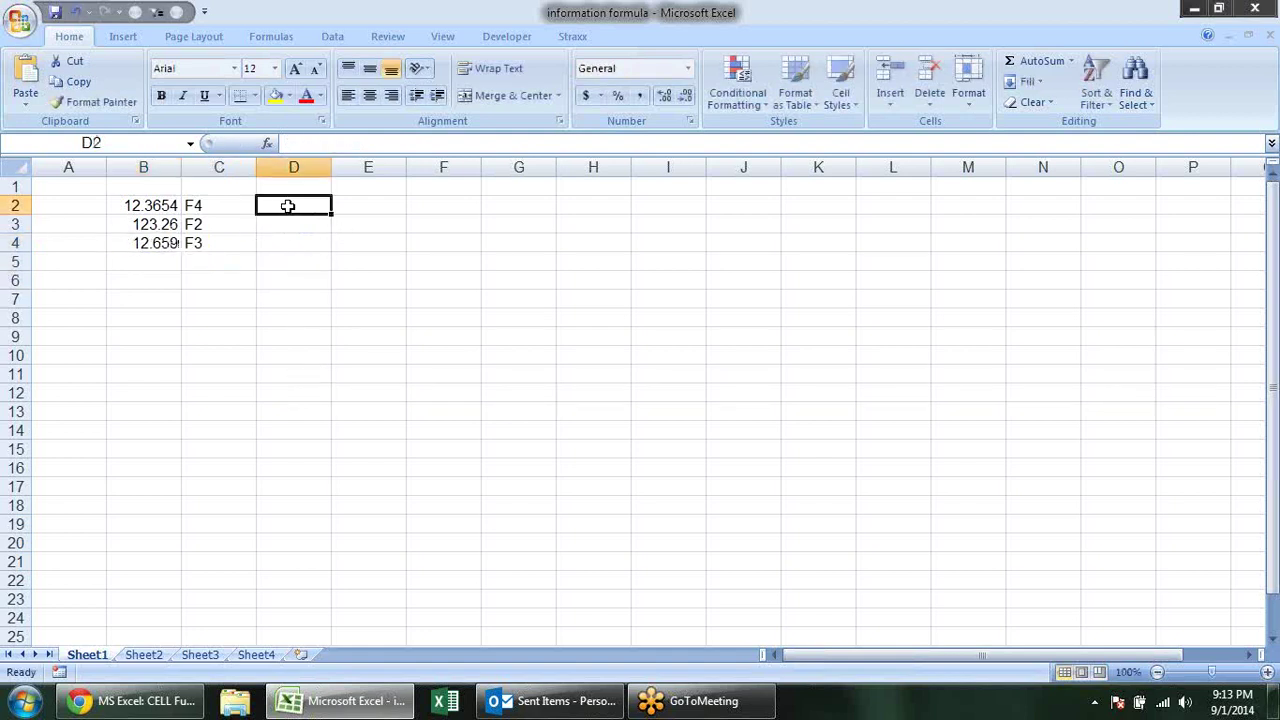
type("=")
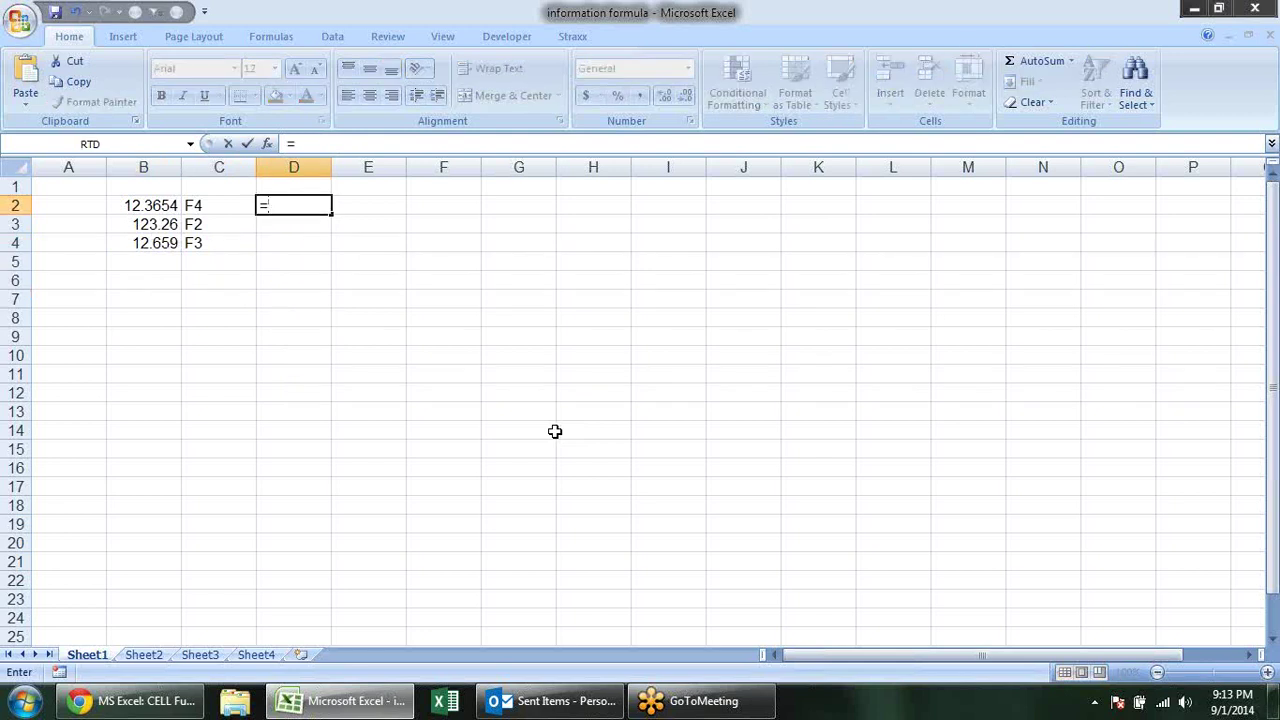
type("sub")
key("Tab")
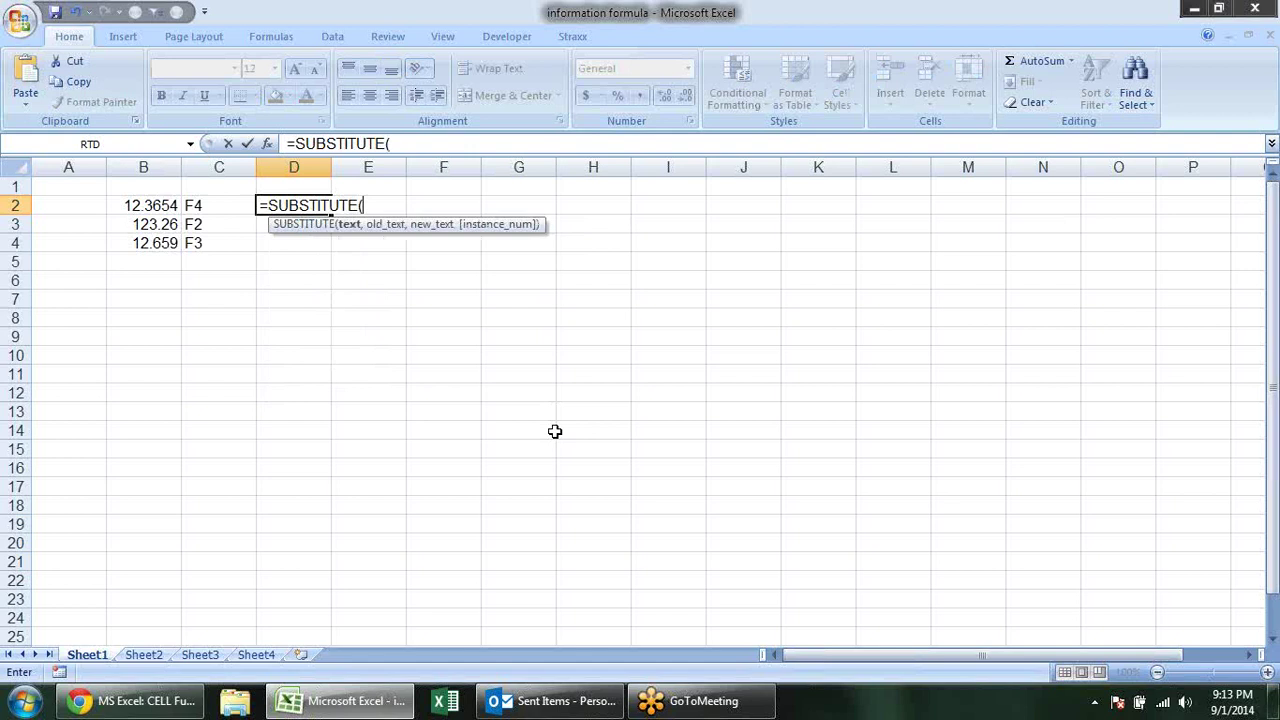
key("Left")
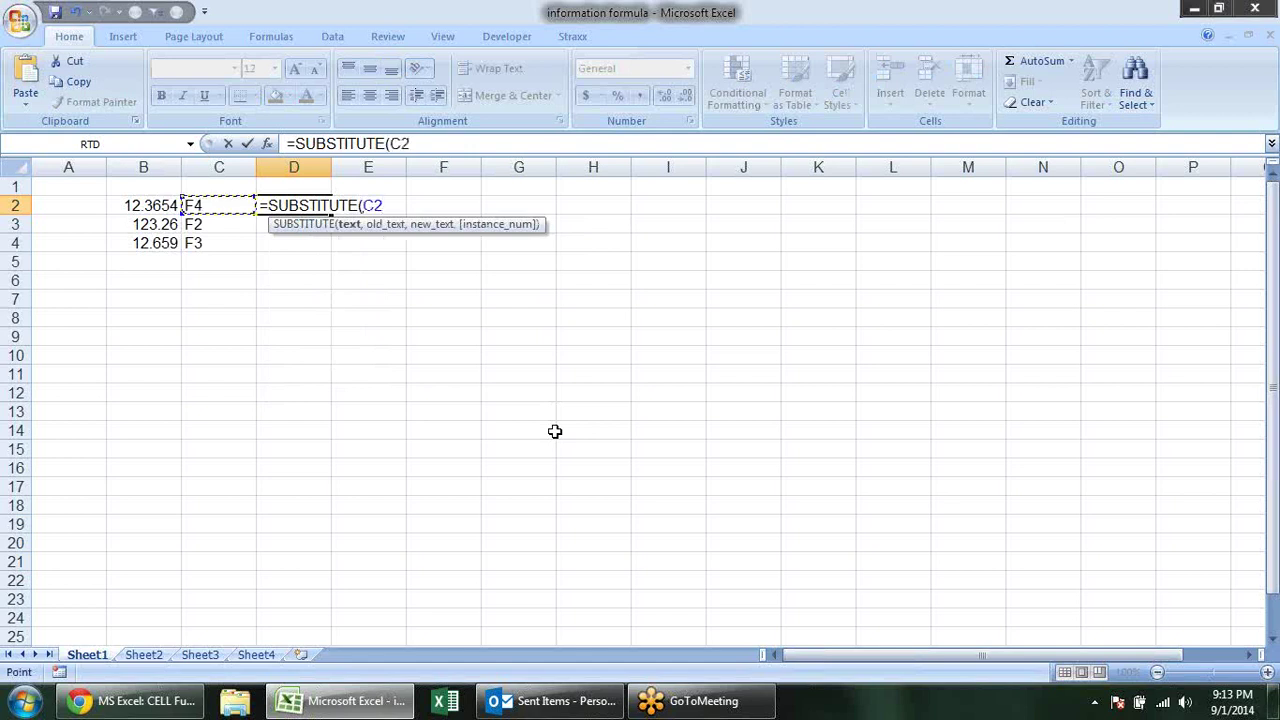
type(",\"")
type("F\",")
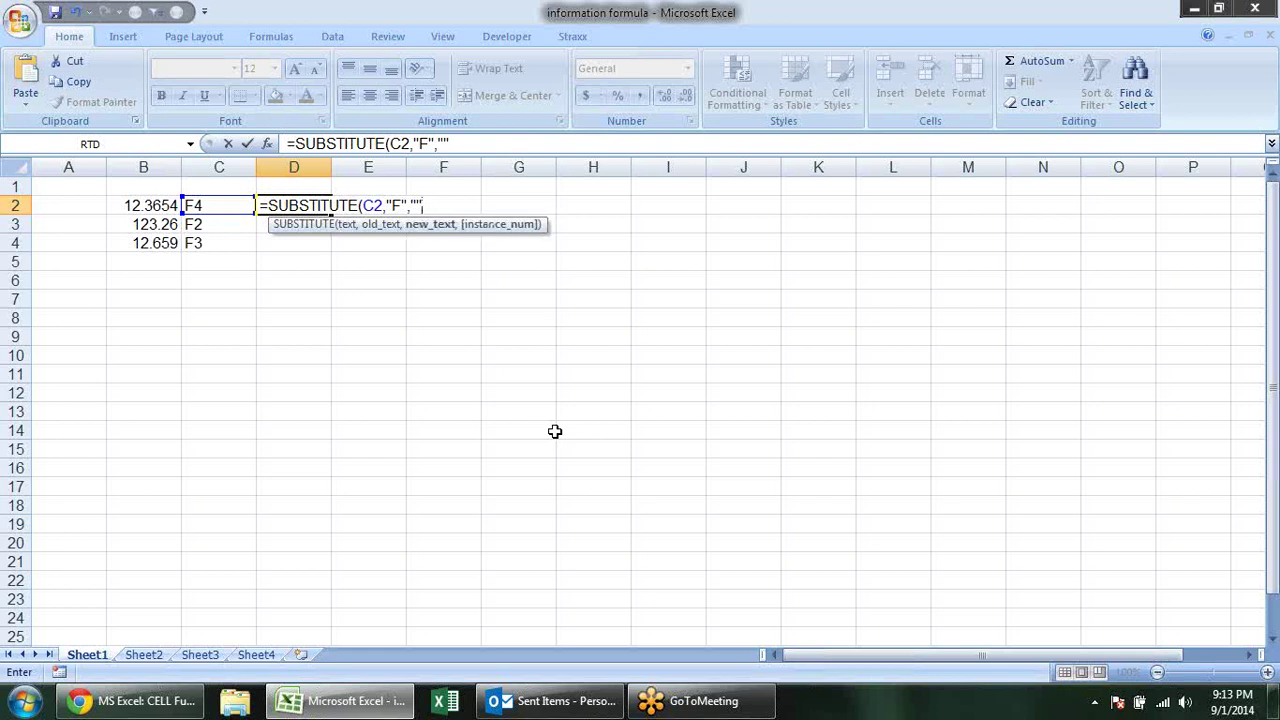
key("Return")
key("ctrl+d")
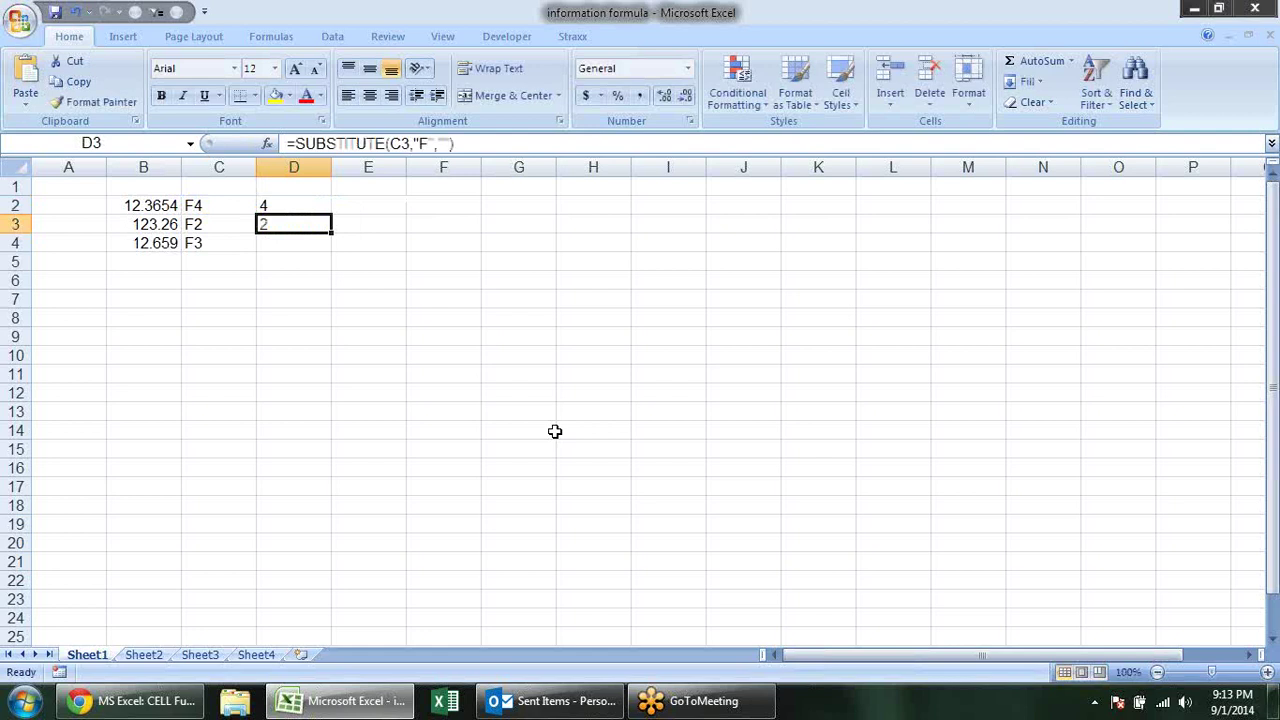
key("Down")
key("ctrl+d")
key("Up")
key("Up")
key("Up")
key("Down")
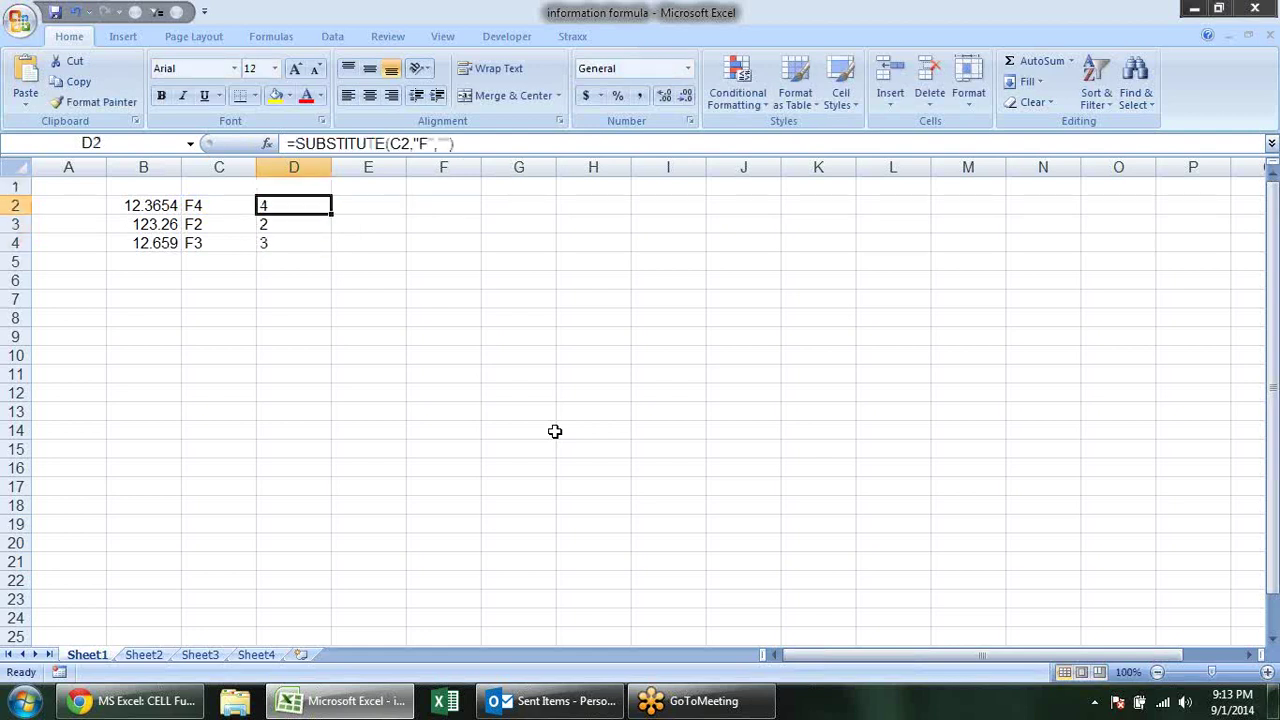
key("Right")
Enter =ROUND(B2,D2) in E2 and fill it down to E4.
type("=ra")
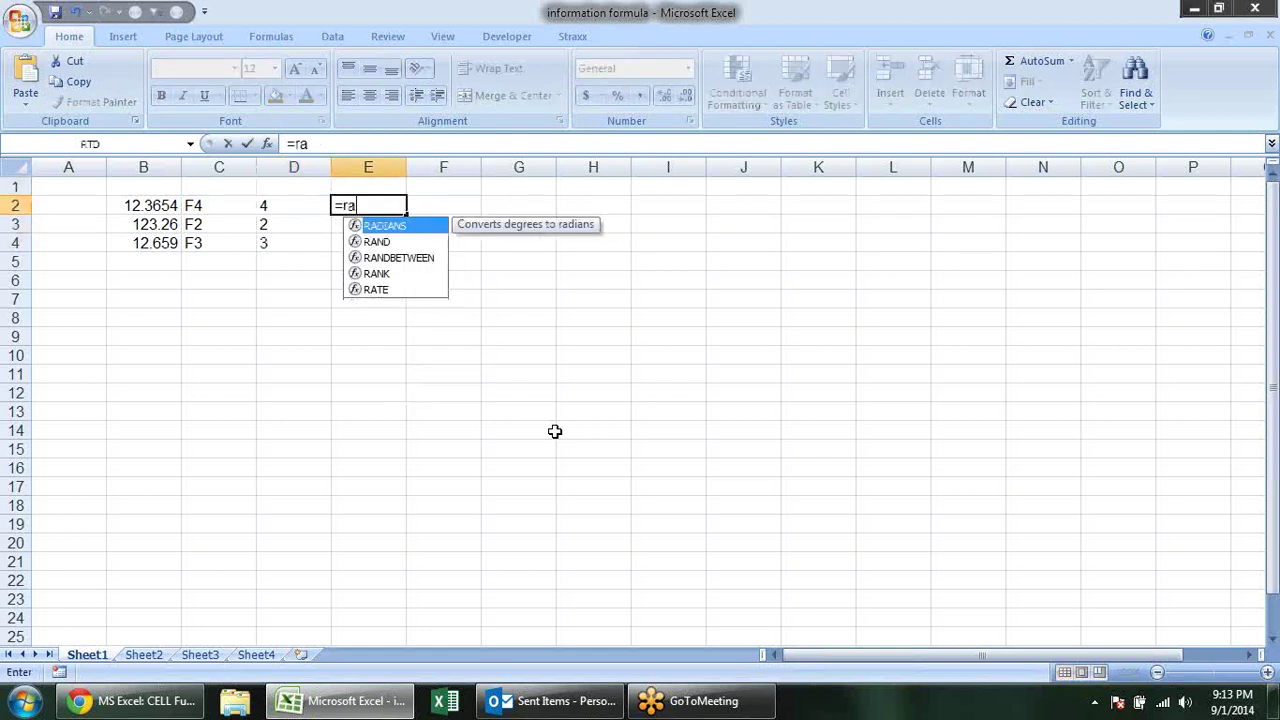
key("BackSpace")
type("ou")
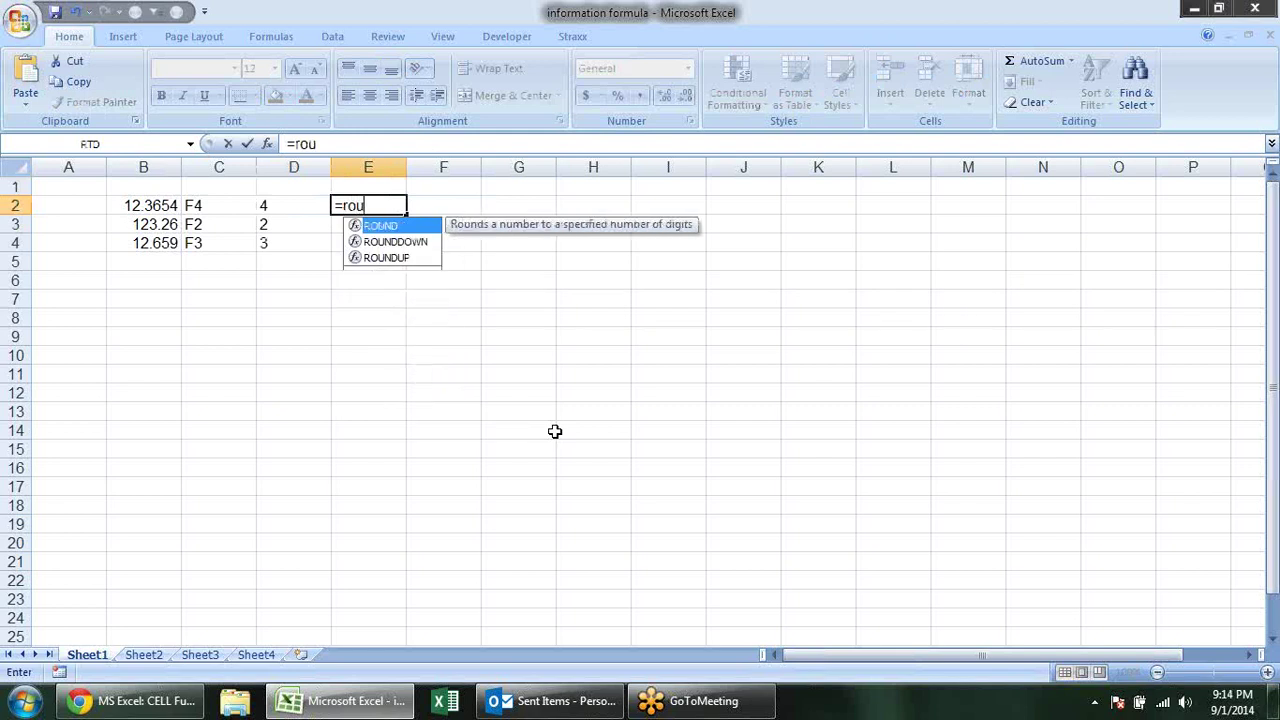
key("Tab")
key("Left")
key("Left")
key("Left")
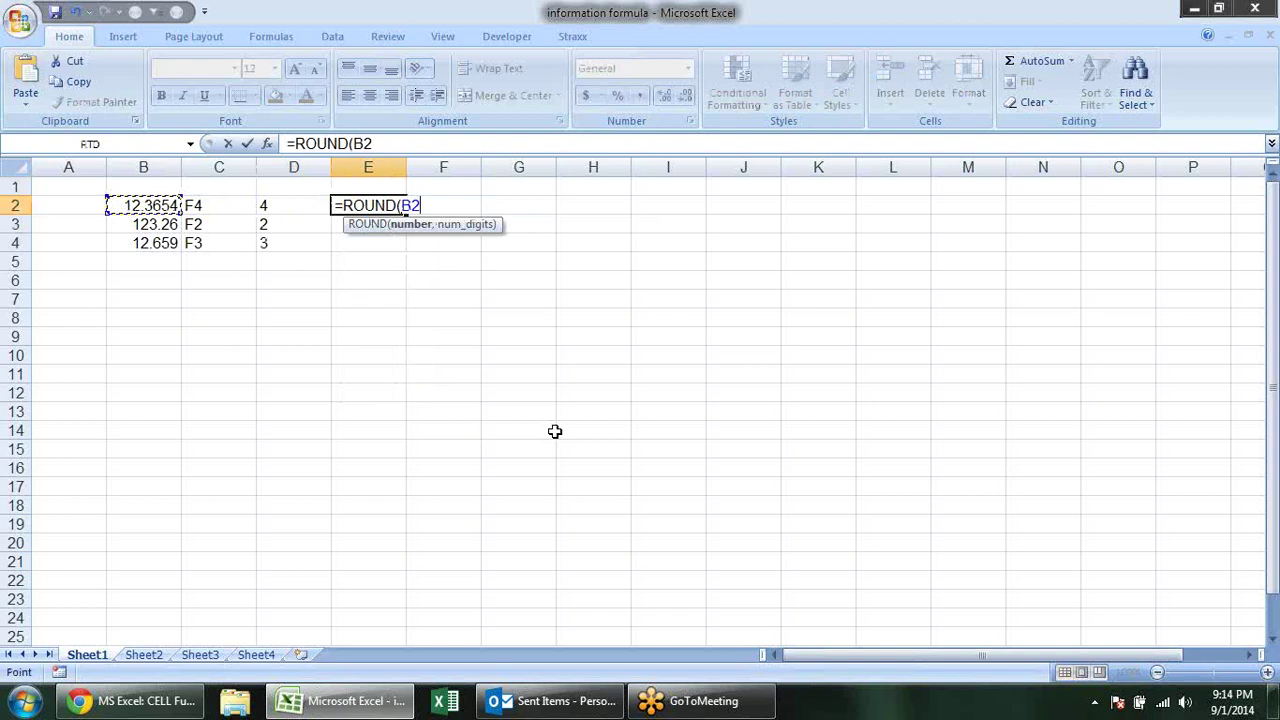
type(",")
key("Left")
key("Left")
key("Right")
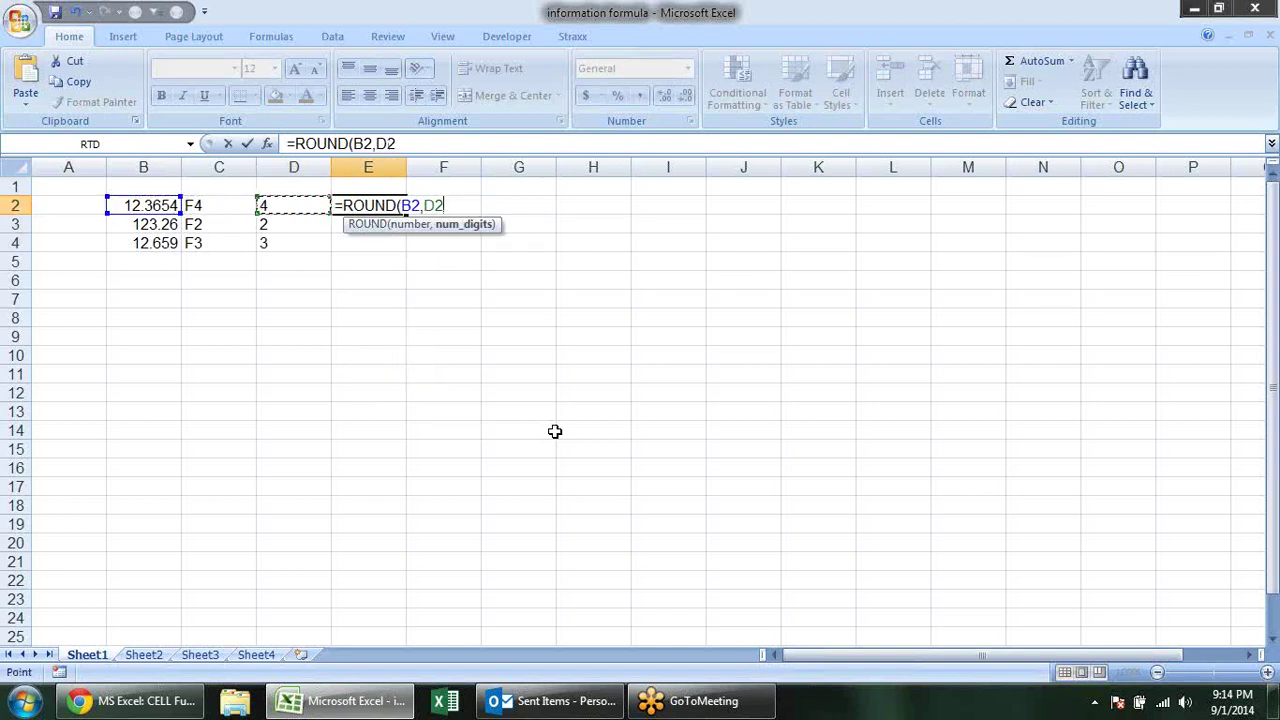
key("Return")
key("ctrl+d")
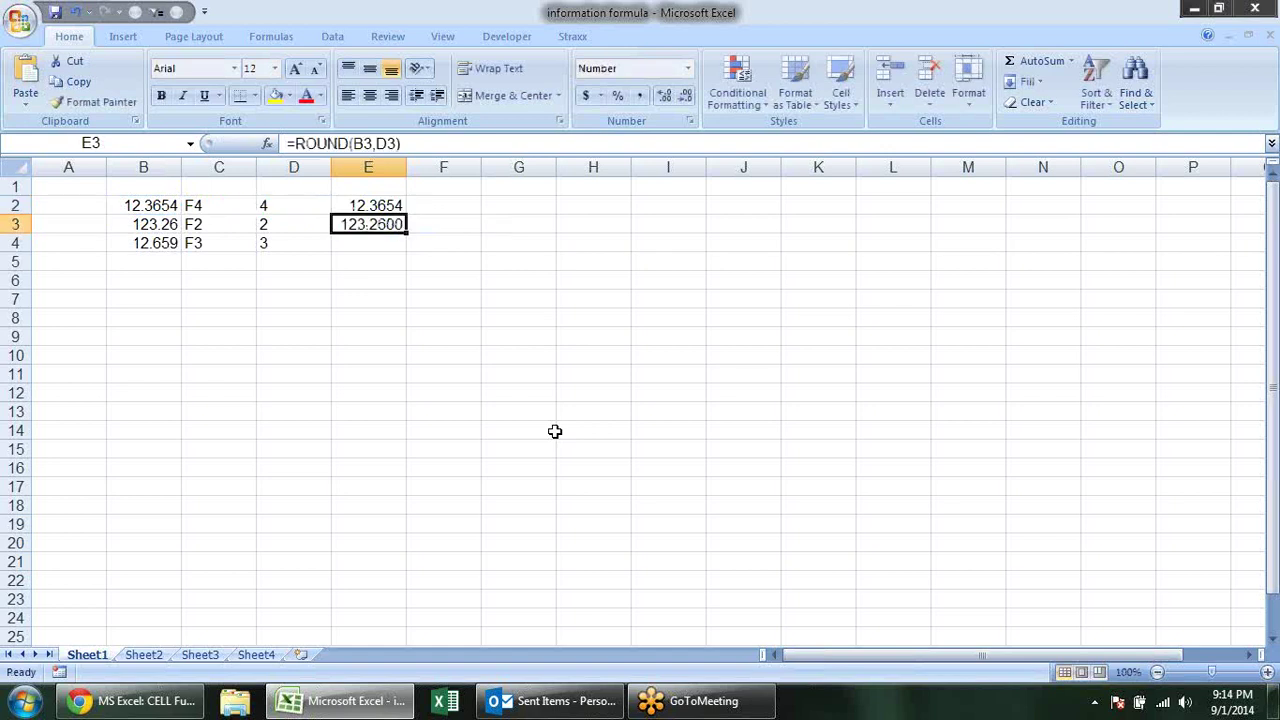
key("Down")
key("ctrl+d")
key("Down")
Copy E2:E4 and paste only the values into H2:H4.
key("Up")
key("Up")
key("Up")
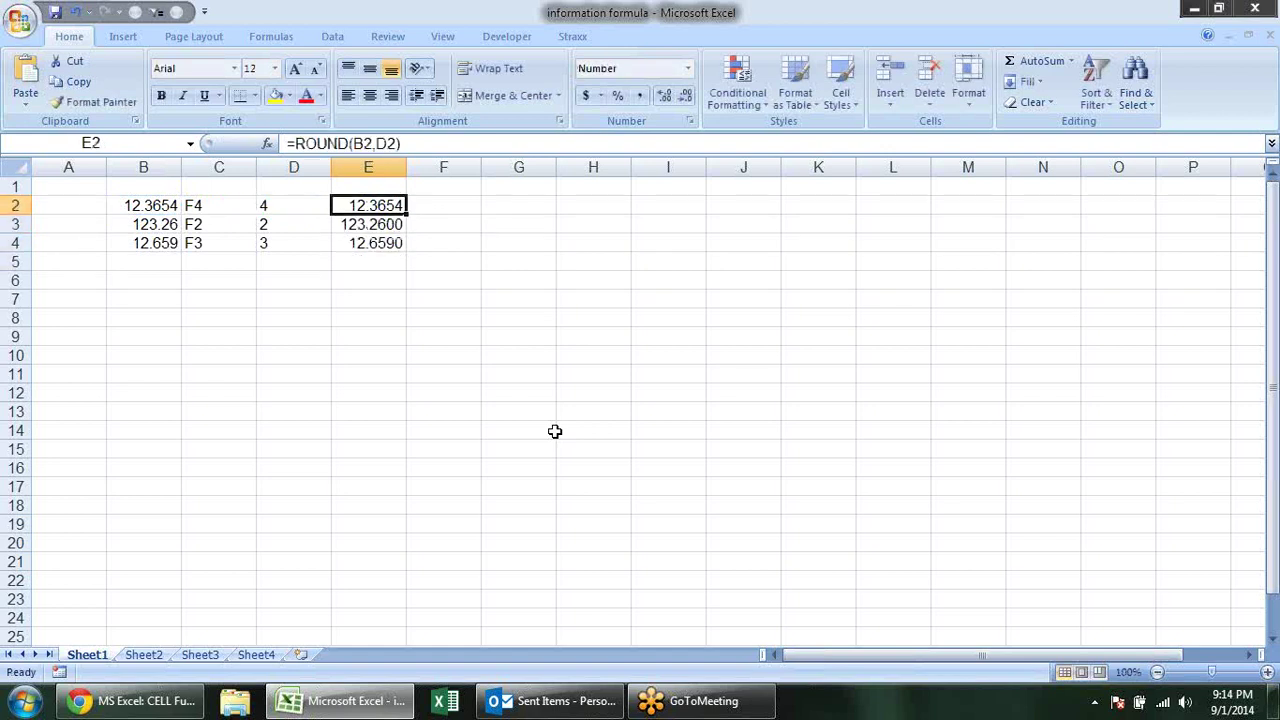
key("shift+Down")
key("shift+Down")
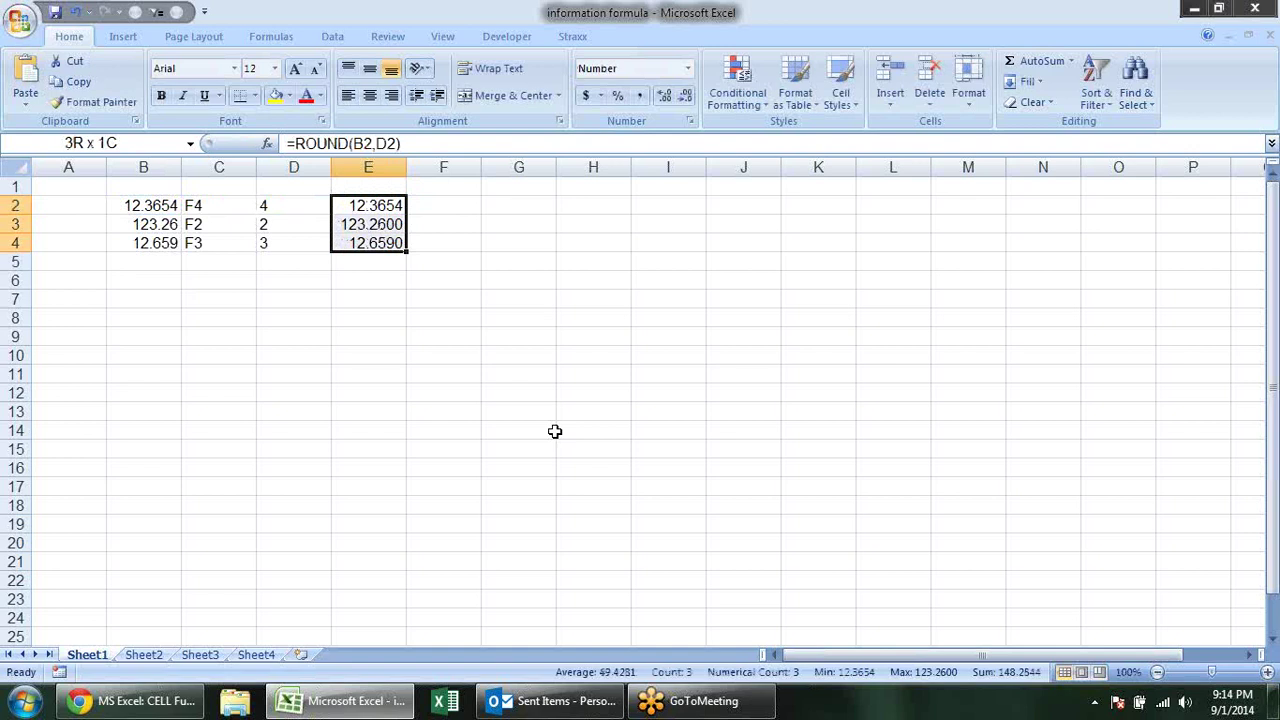
key("ctrl+c")
key("Right")
key("Right")
key("Right")
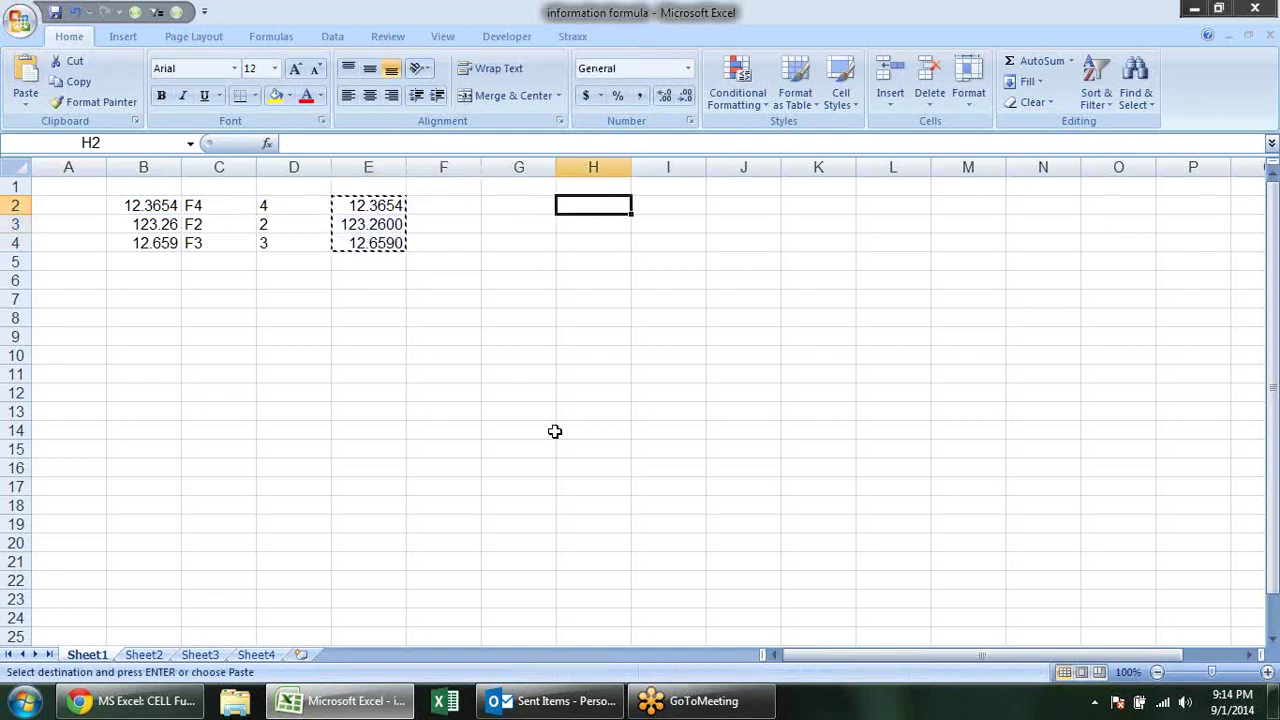
key("ctrl+alt+v")
key("v")
key("Return")
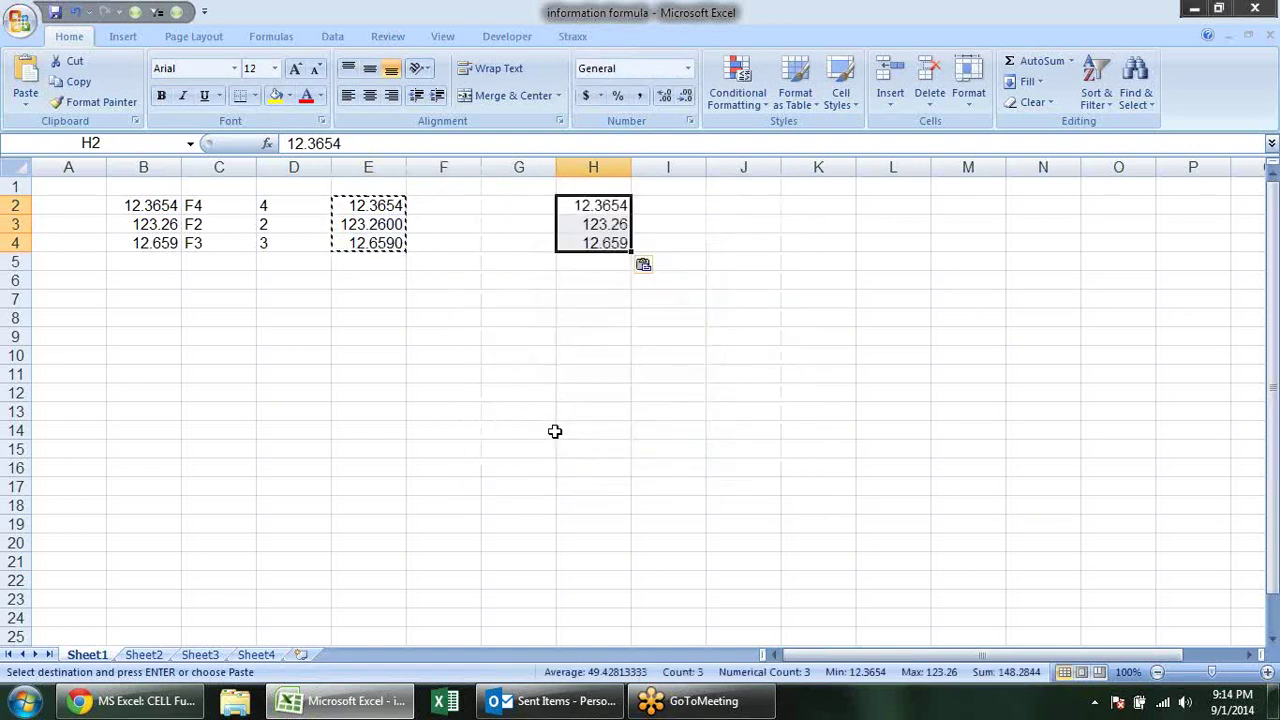
Insert a SUM of B2:B4 in B5, giving 148.2824.
key("Escape")
left_click(168, 205)
left_click(157, 246)
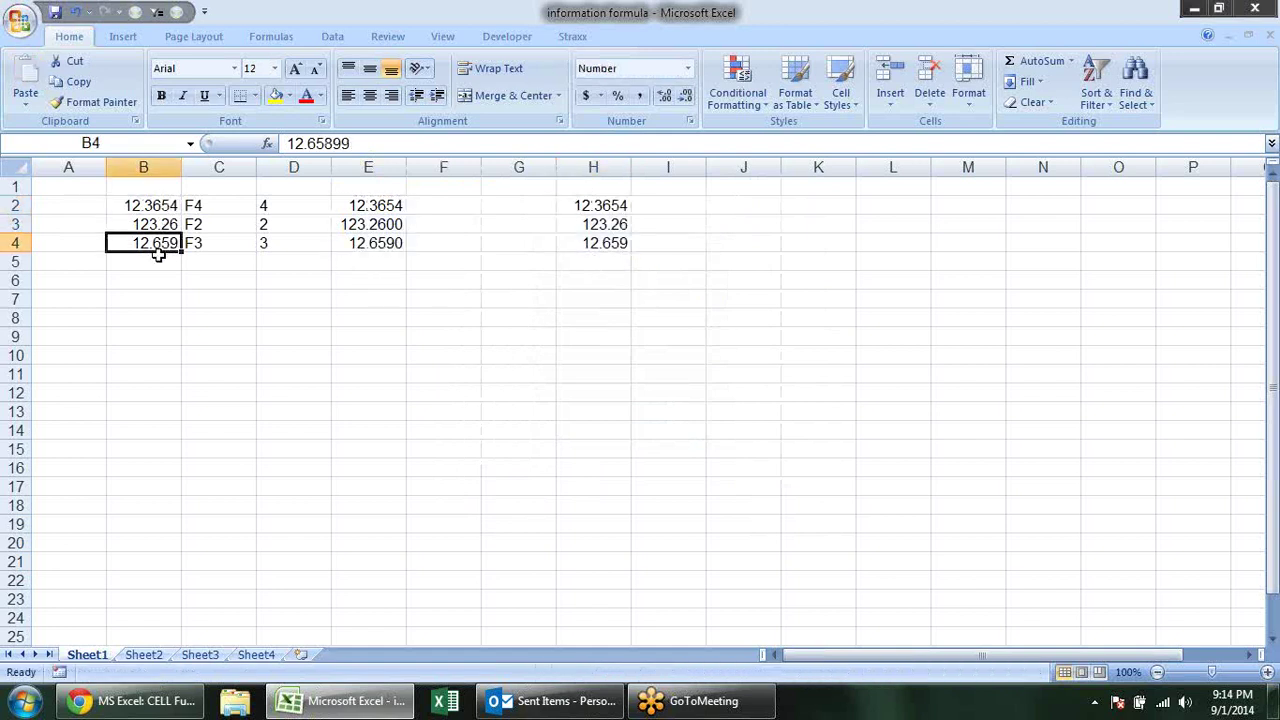
left_click(158, 259)
key("alt+equal")
key("Return")
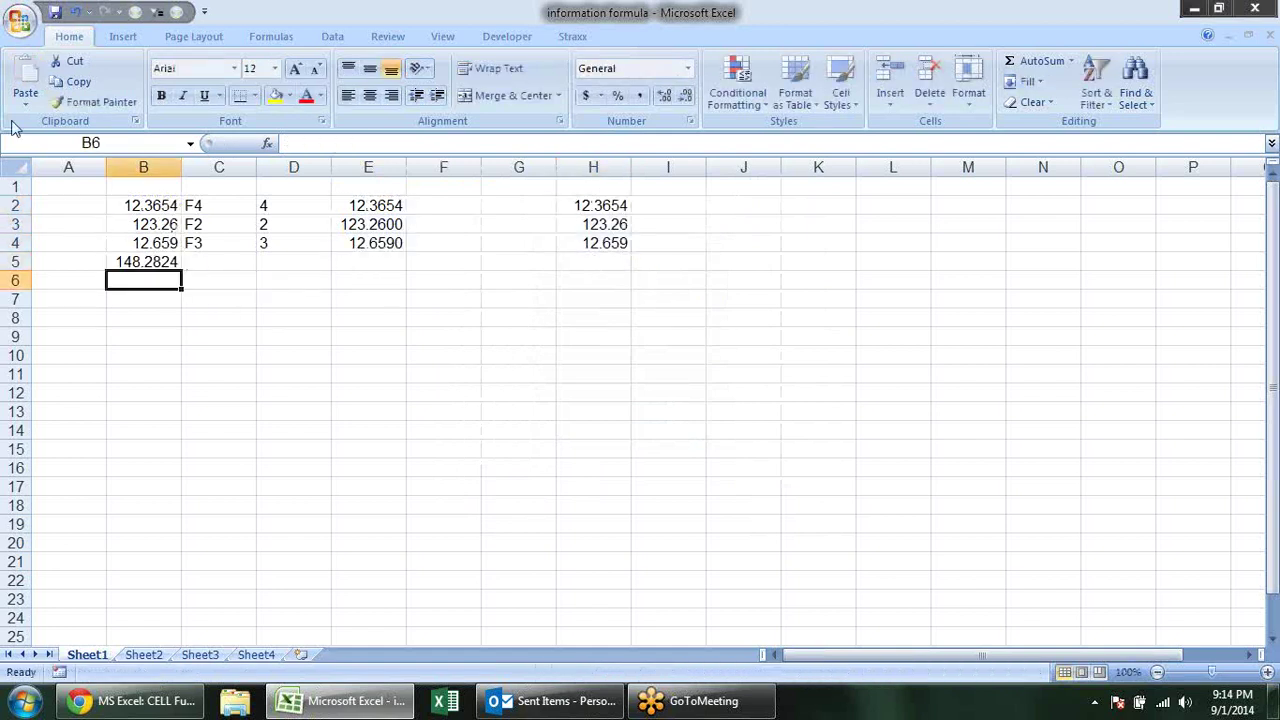
Insert a SUM of H2:H4 in H5, giving 148.2844, then review the E2 and D2 formulas.
left_click(593, 272)
key("alt+equal")
key("Return")
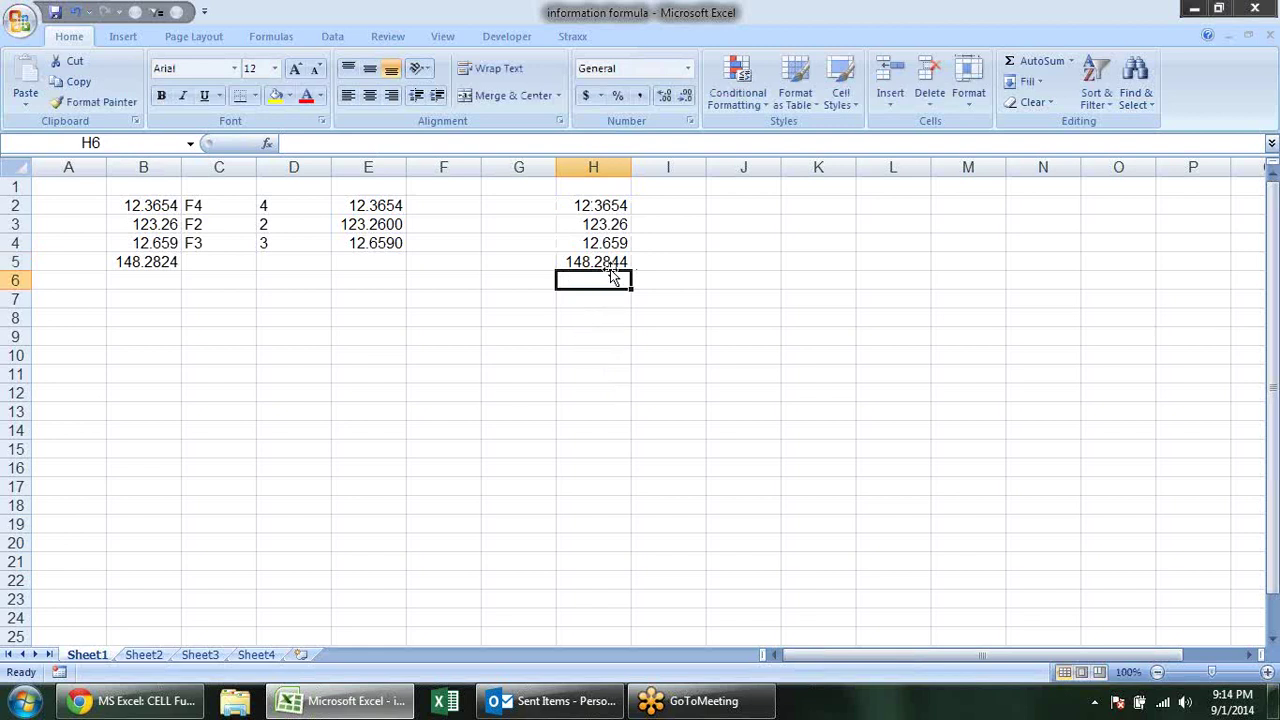
left_click(607, 262)
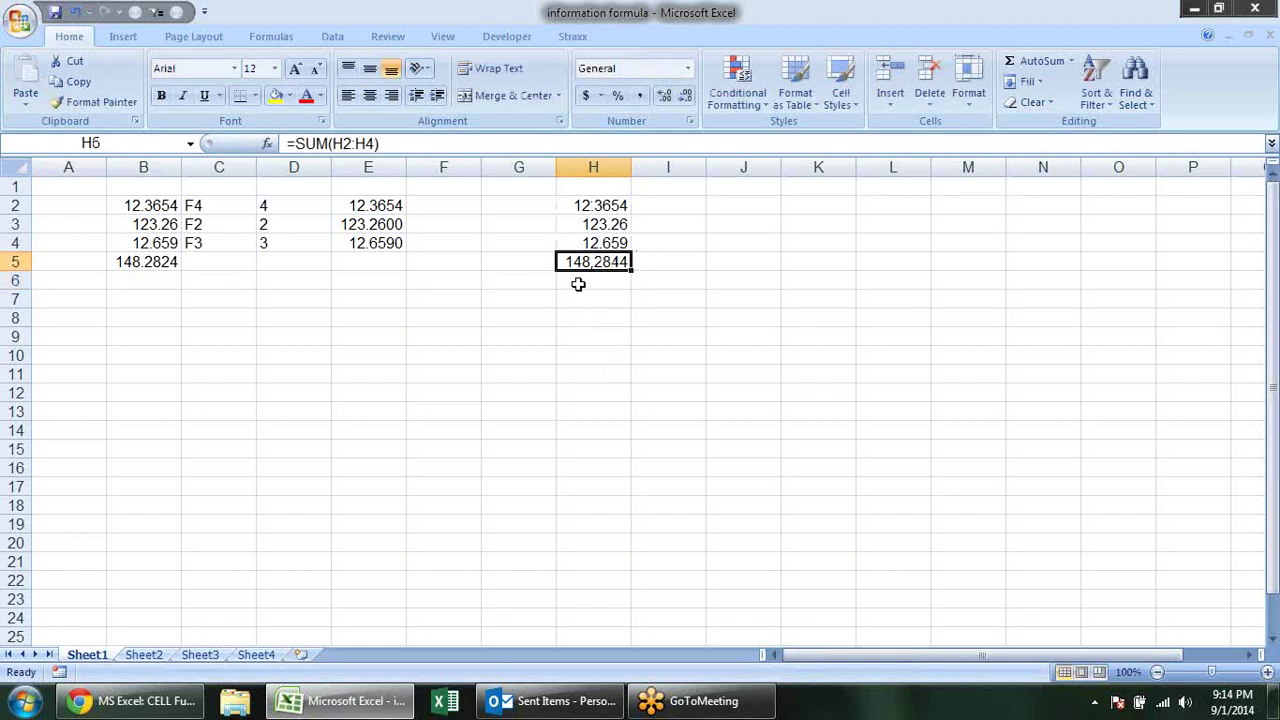
left_click(366, 208)
left_click(302, 205)
Replace the C2 reference in D2's SUBSTITUTE formula with CELL("format",B2).
double_click(226, 205)
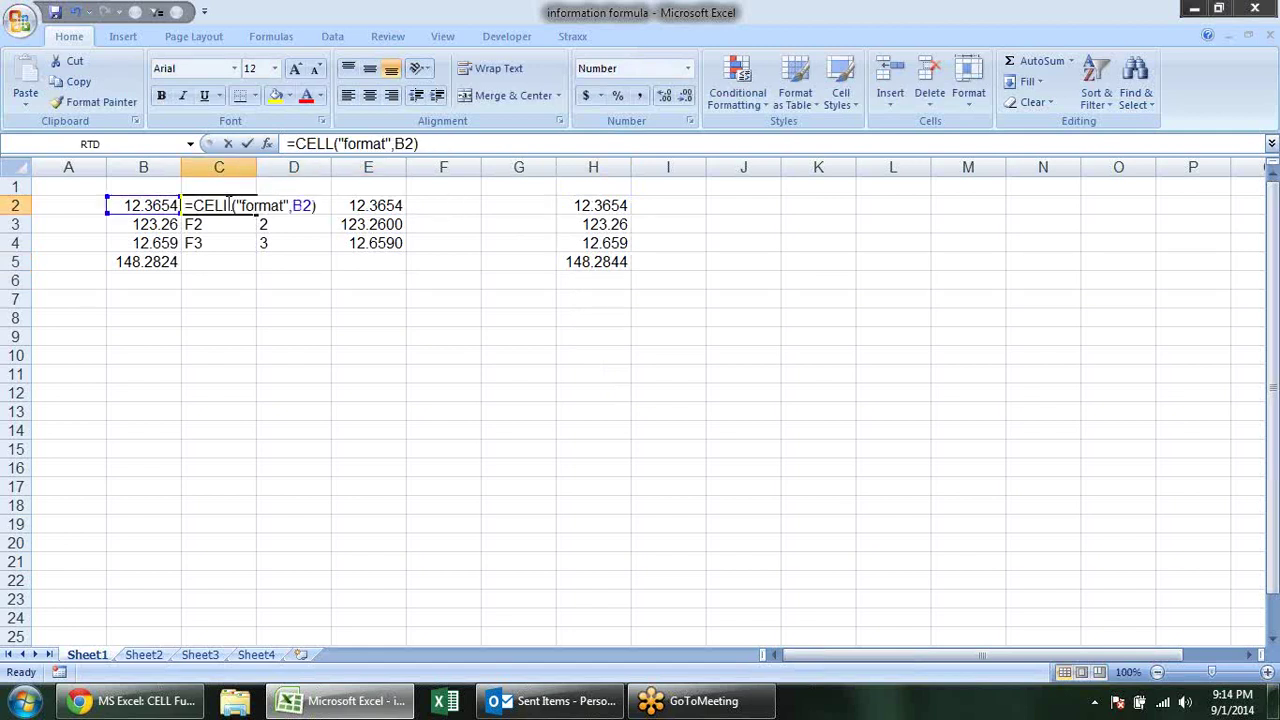
left_click_drag(321, 206, 191, 196)
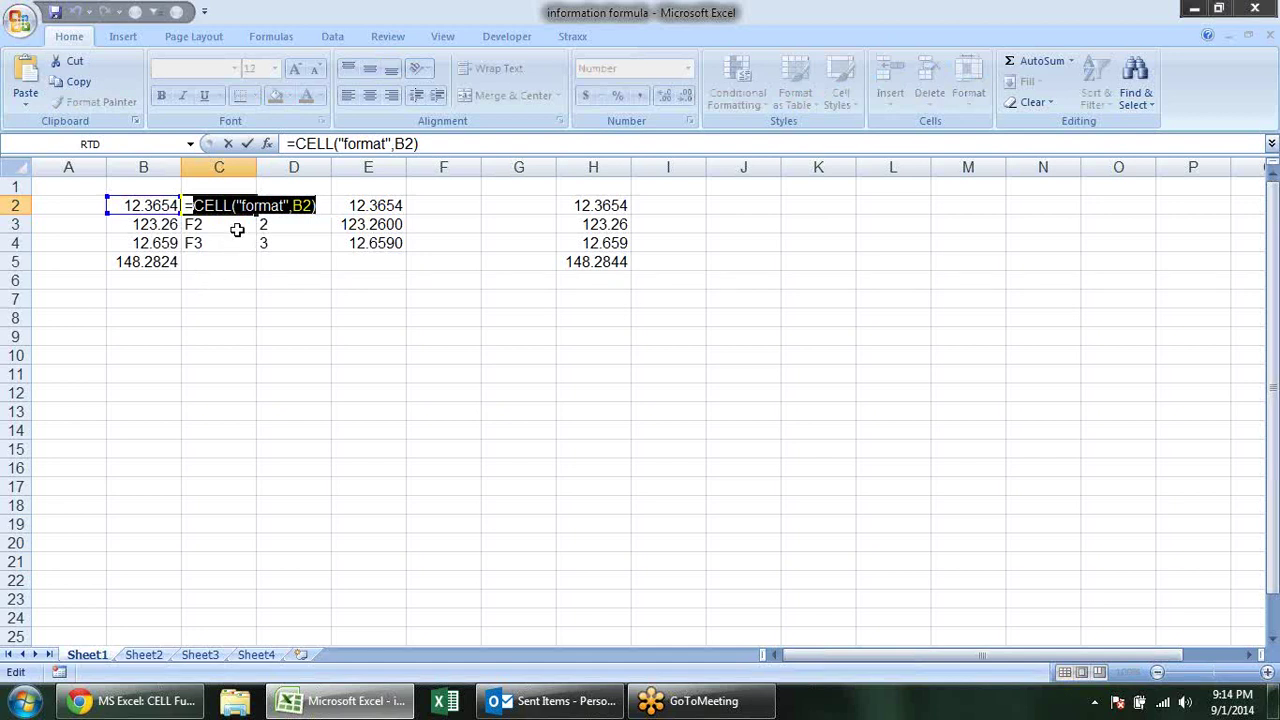
key("Escape")
double_click(302, 205)
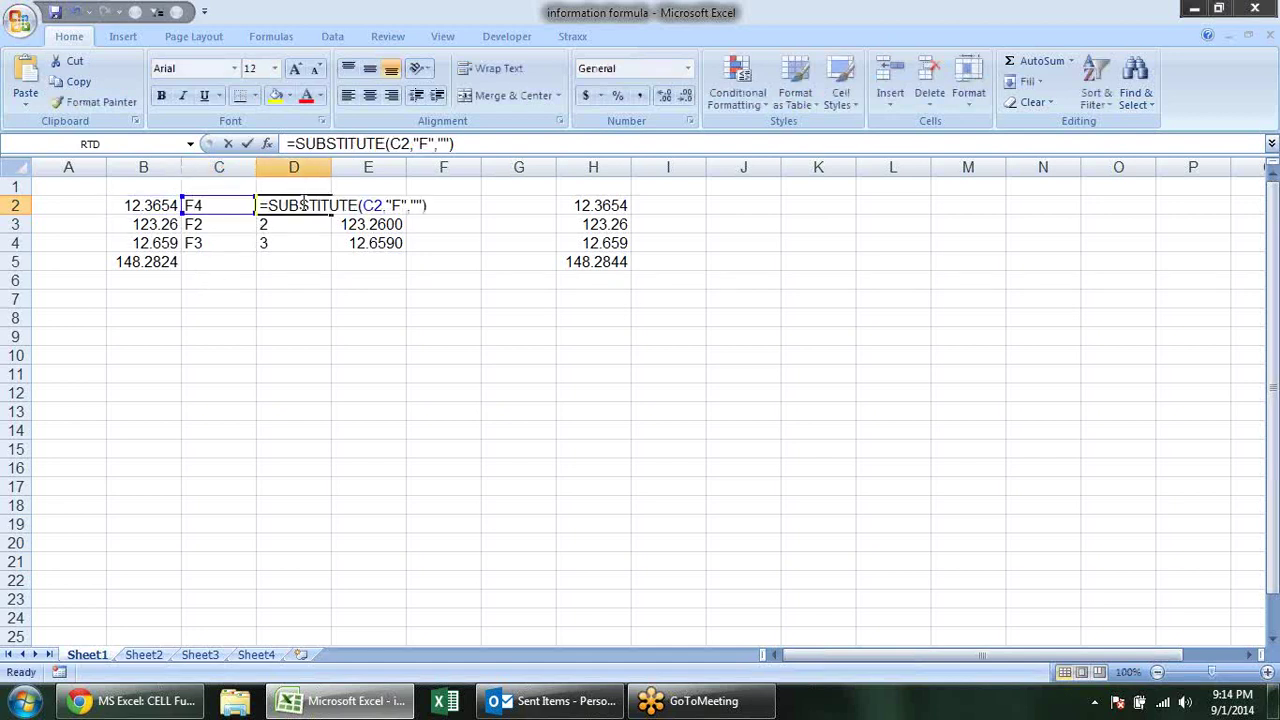
double_click(371, 205)
key("ctrl+v")
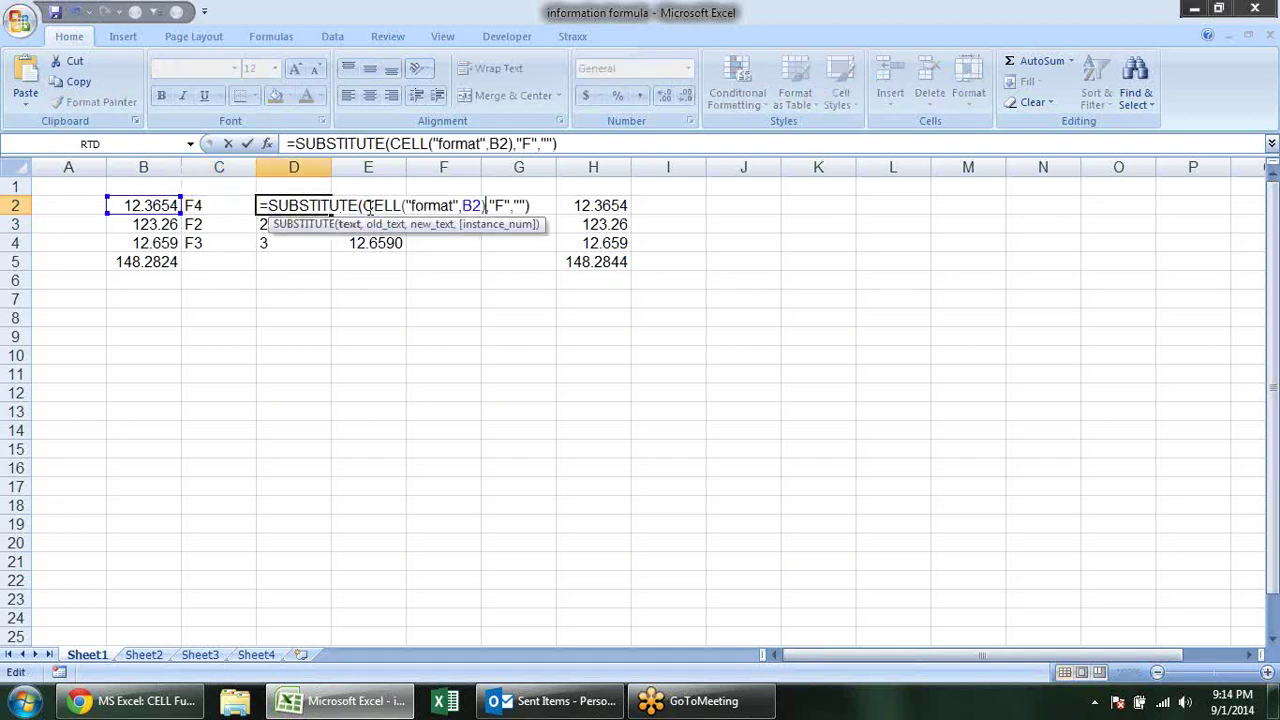
key("Return")
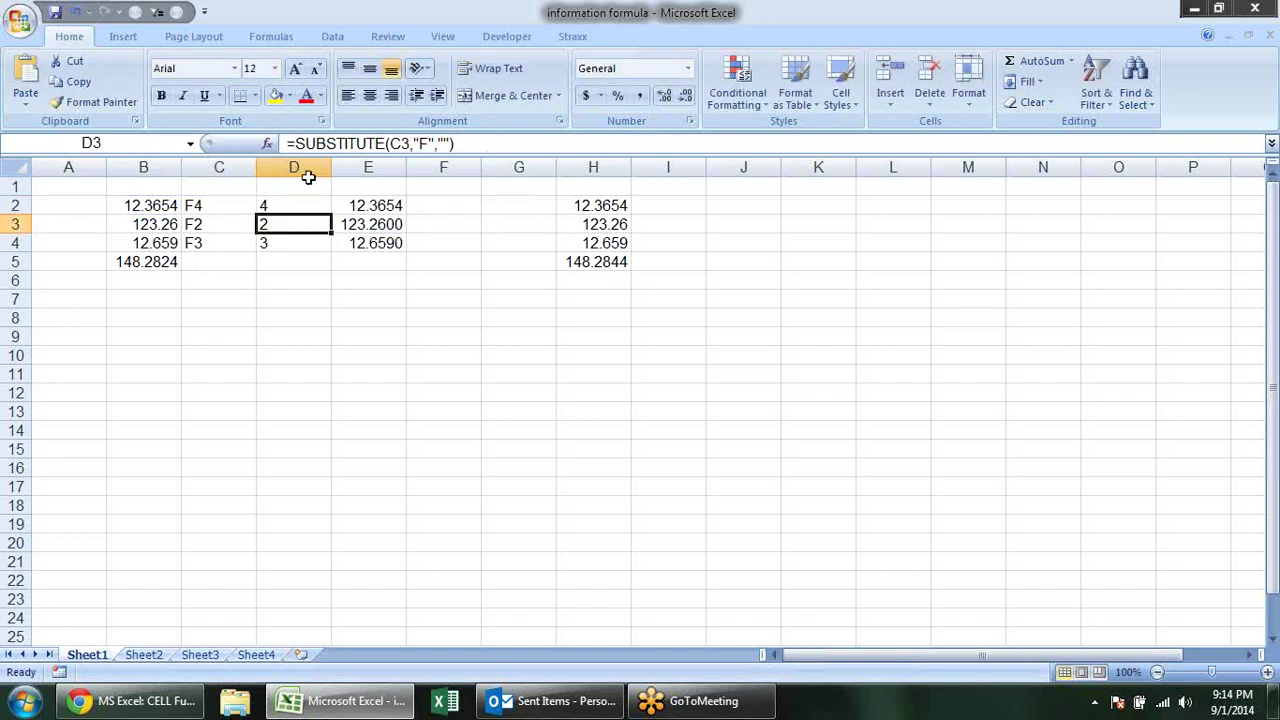
Replace the D2 argument in E2's ROUND formula with the SUBSTITUTE-CELL expression.
left_click(306, 200)
left_click_drag(557, 144, 292, 144)
key("ctrl+c")
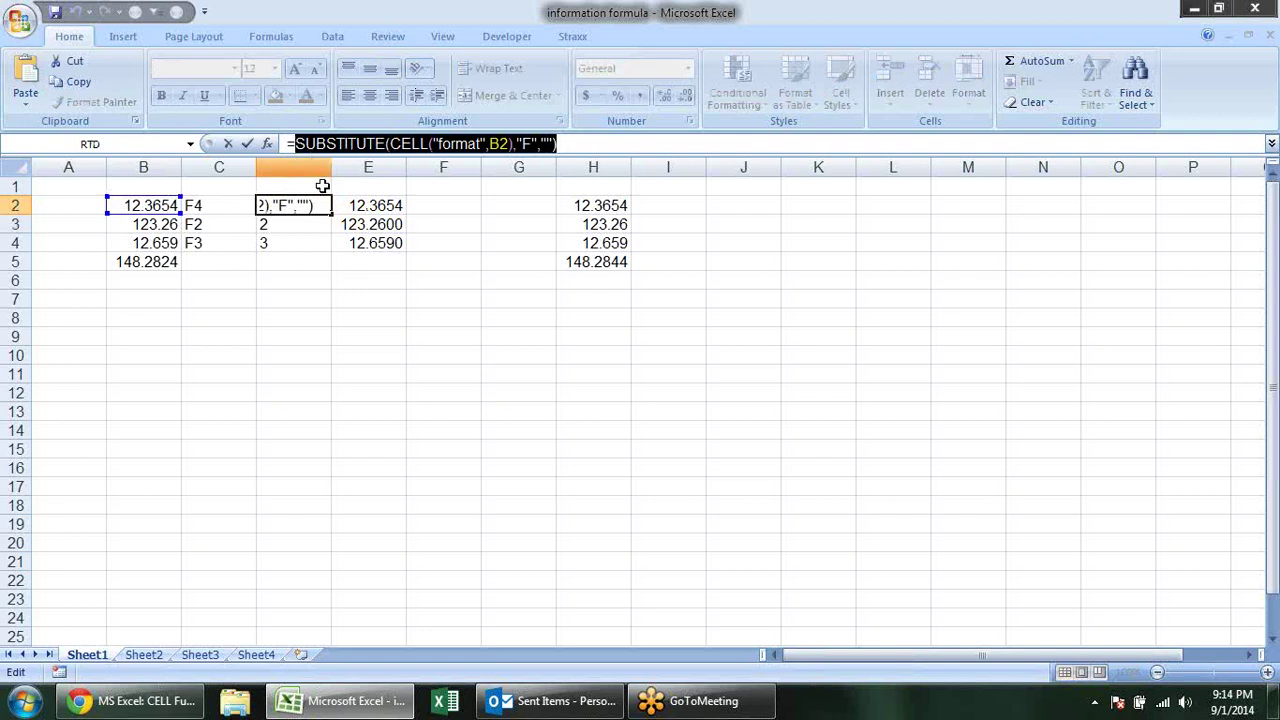
key("Escape")
left_click(375, 208)
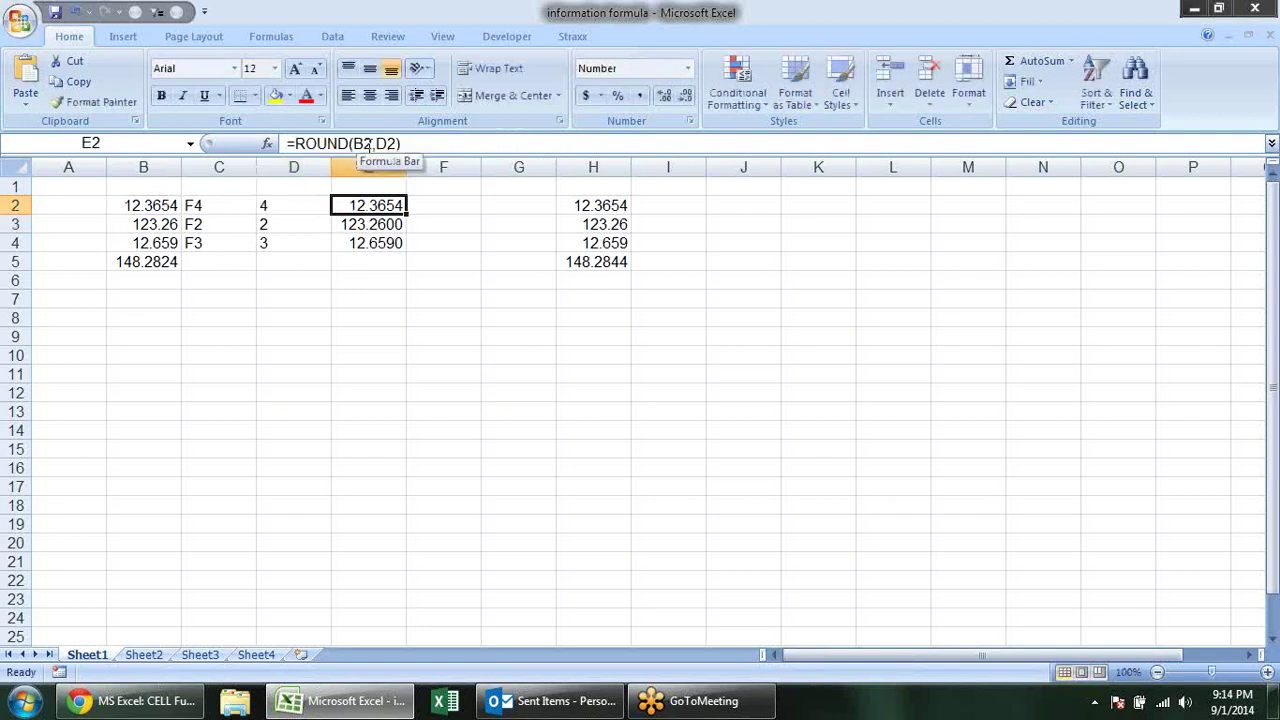
left_click_drag(377, 144, 396, 143)
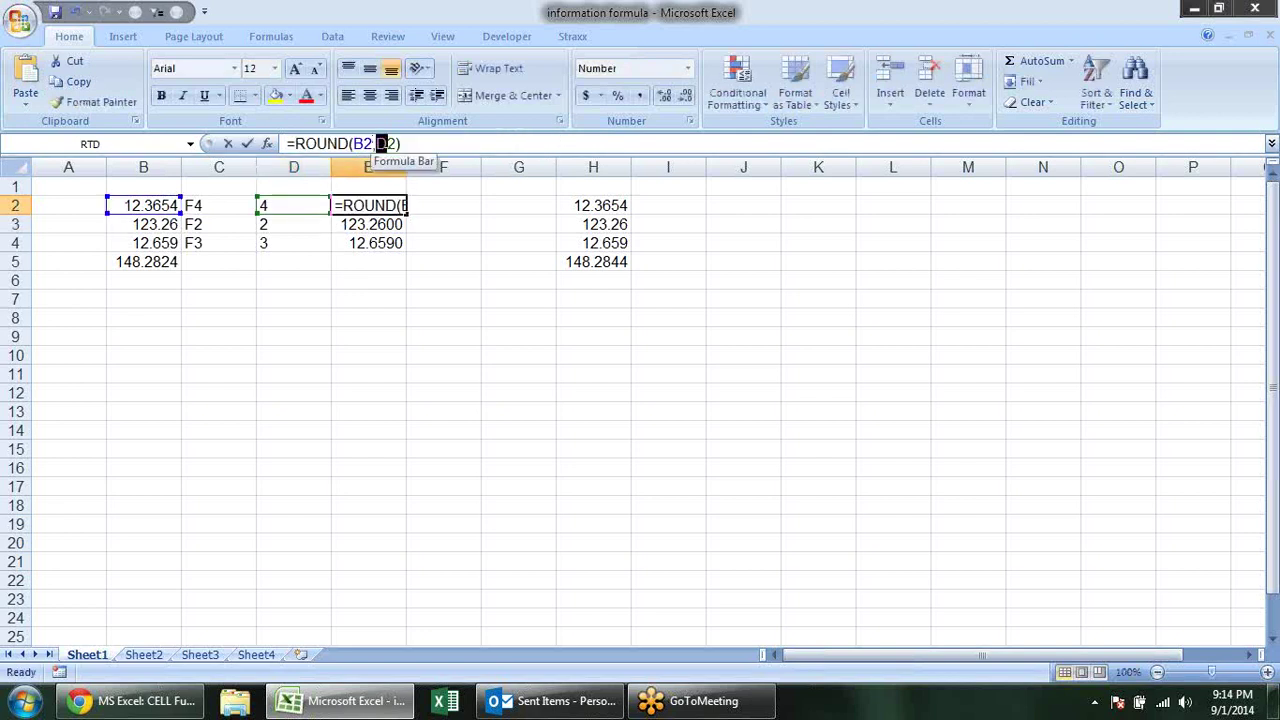
key("ctrl+v")
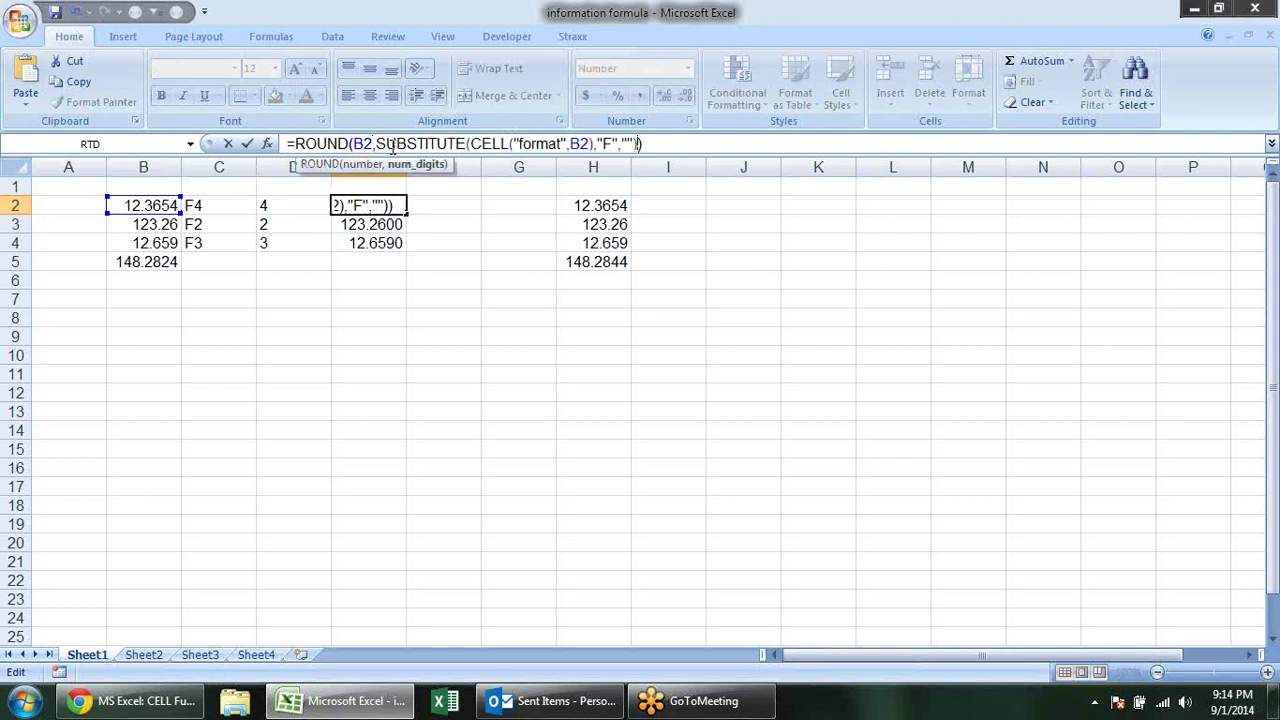
key("Return")
Move the combined ROUND formula from E2 into C2 and fill it down to C4.
left_click(396, 204)
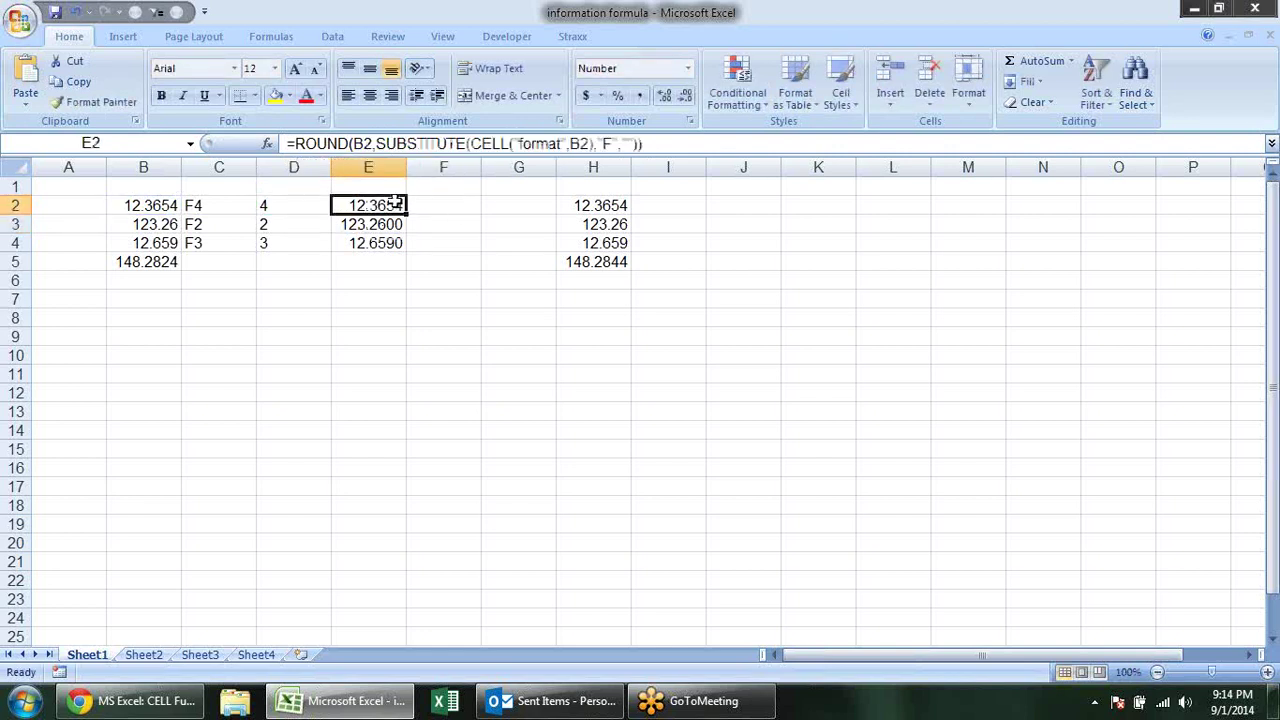
key("ctrl+c")
left_click(215, 205)
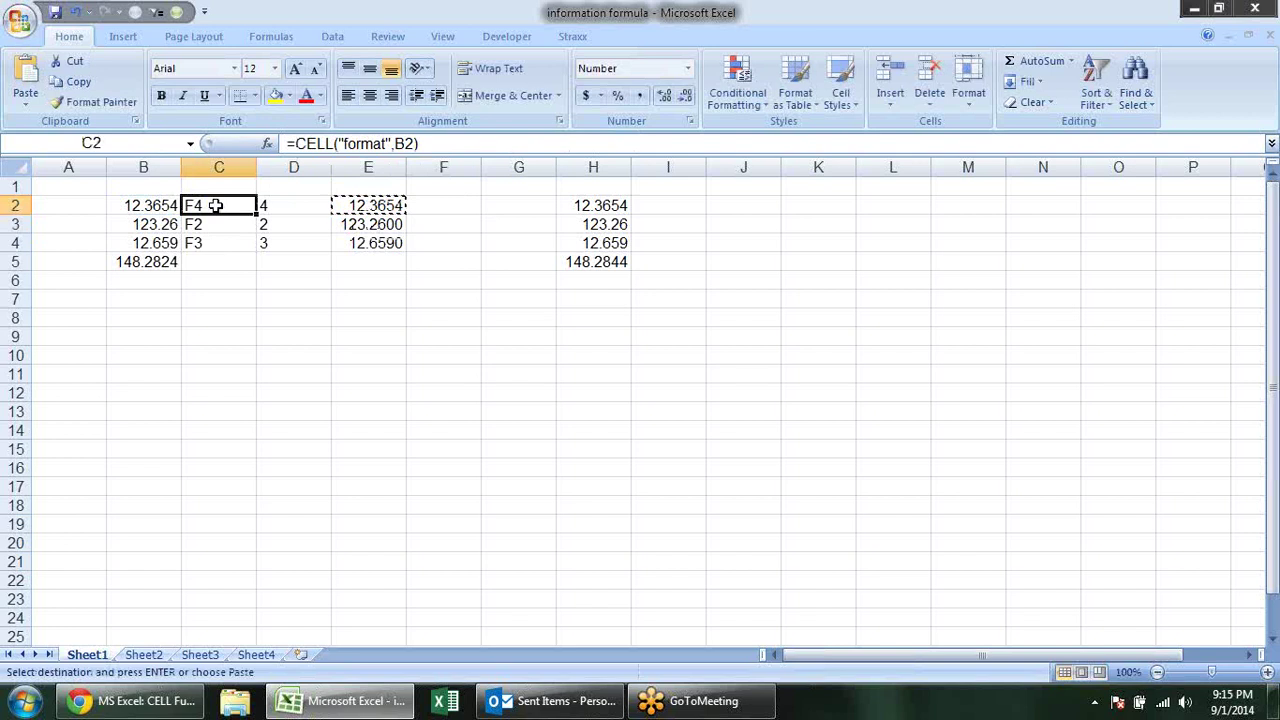
key("ctrl+v")
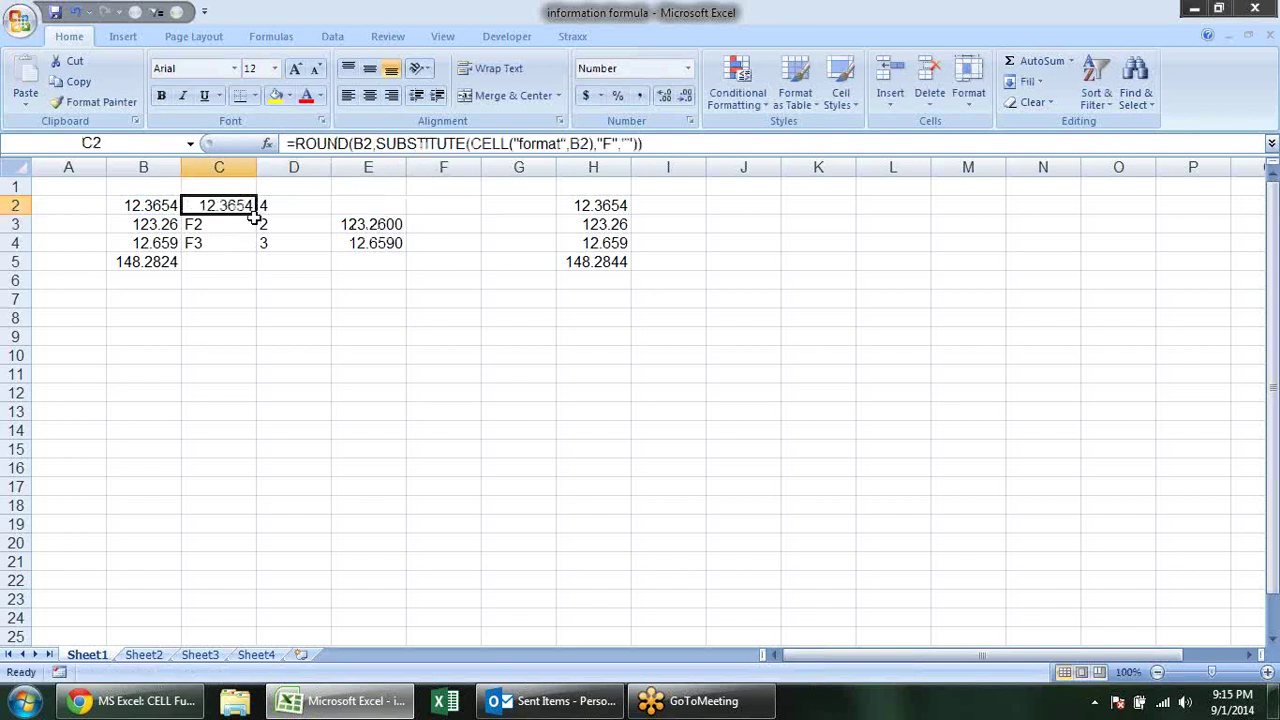
left_click_drag(255, 213, 255, 250)
Clear the helper range D2:J6 and check the combined formulas in C2:C4.
mouse_move(280, 205)
left_mouse_down()
mouse_move(754, 280)
mouse_move(731, 282)
left_mouse_up()
key("Delete")
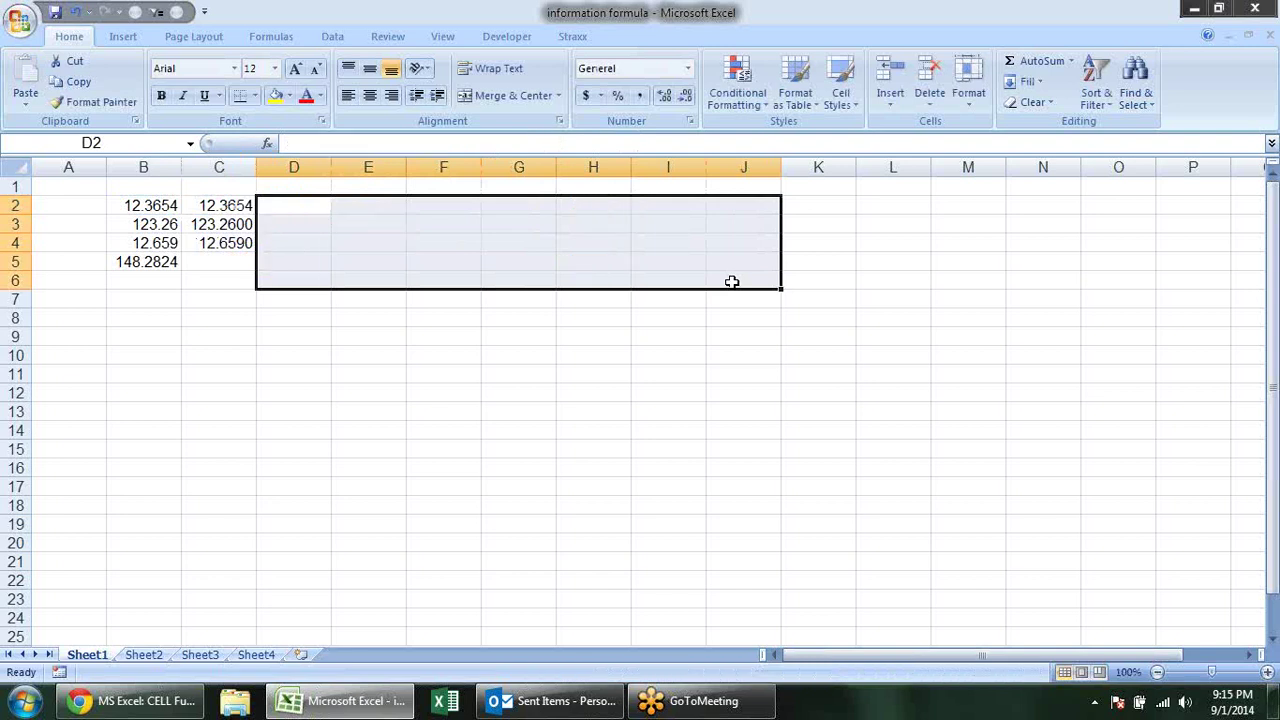
left_click(343, 386)
left_click(230, 207)
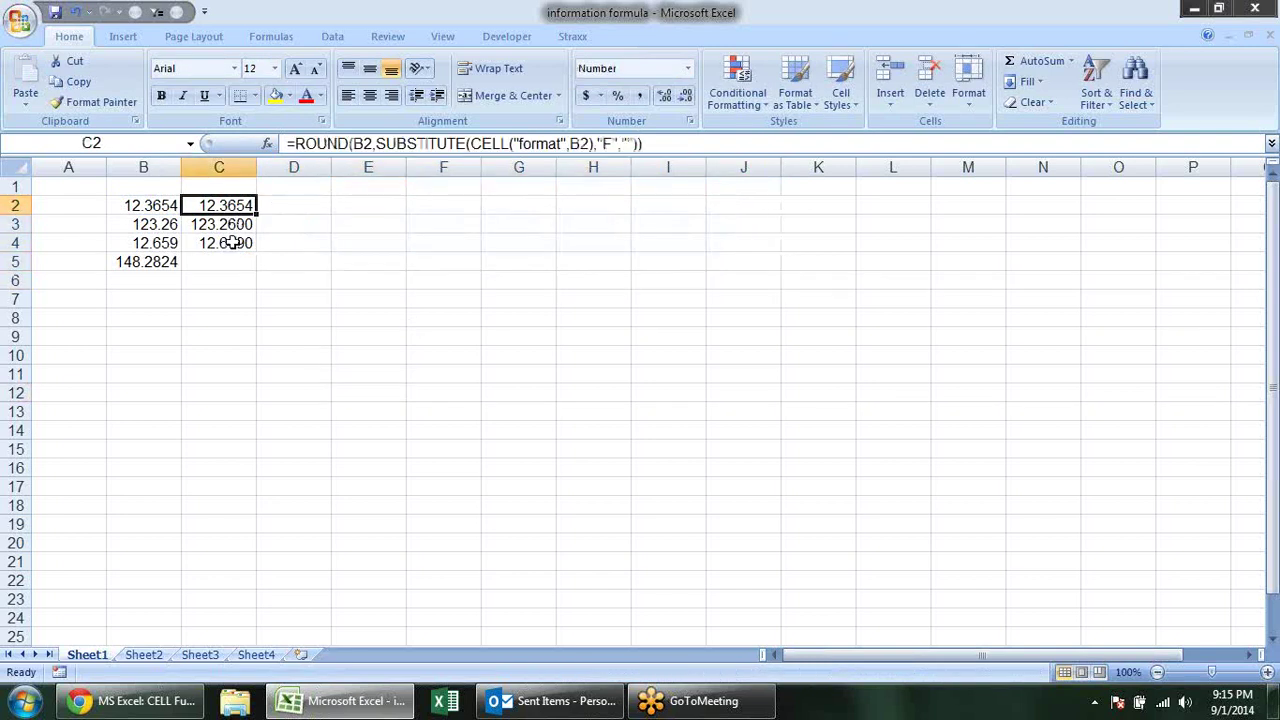
left_click(233, 226)
left_click(247, 243)
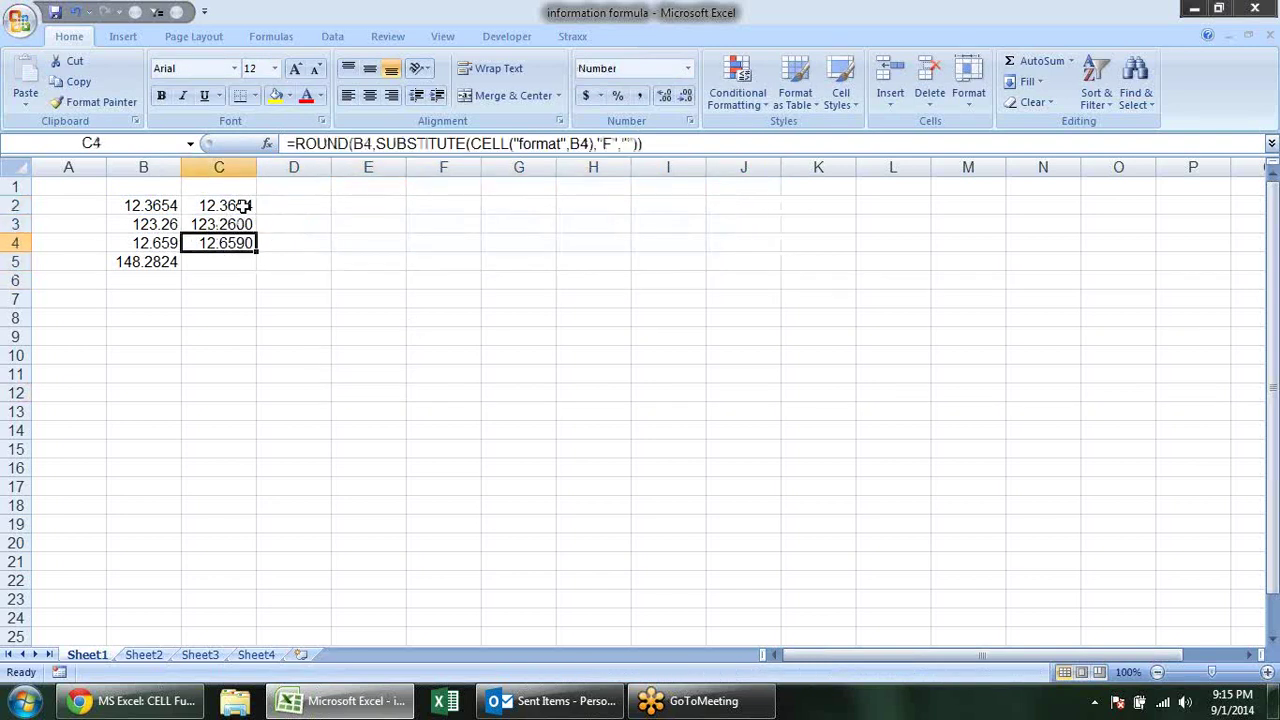
left_click(238, 205)
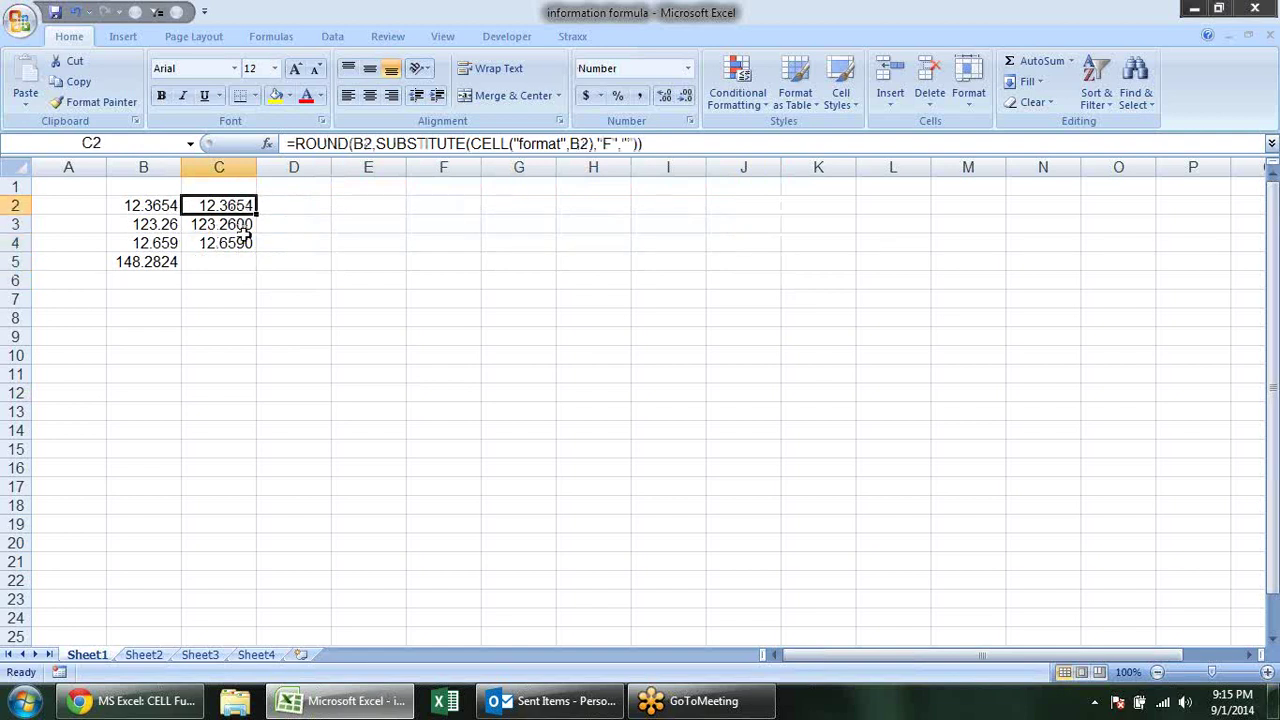
left_click(245, 244)
left_click_drag(105, 201, 200, 255)
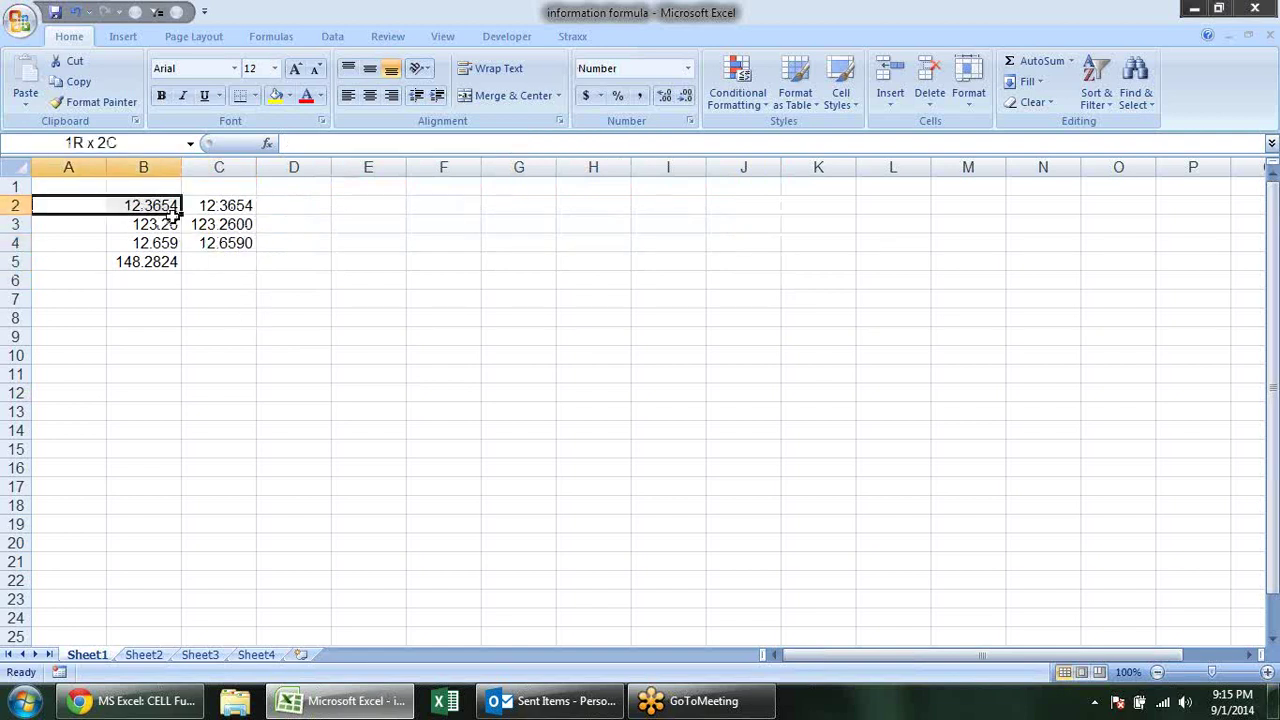
key("alt+Tab")
scroll(479, 383, "down", 5)
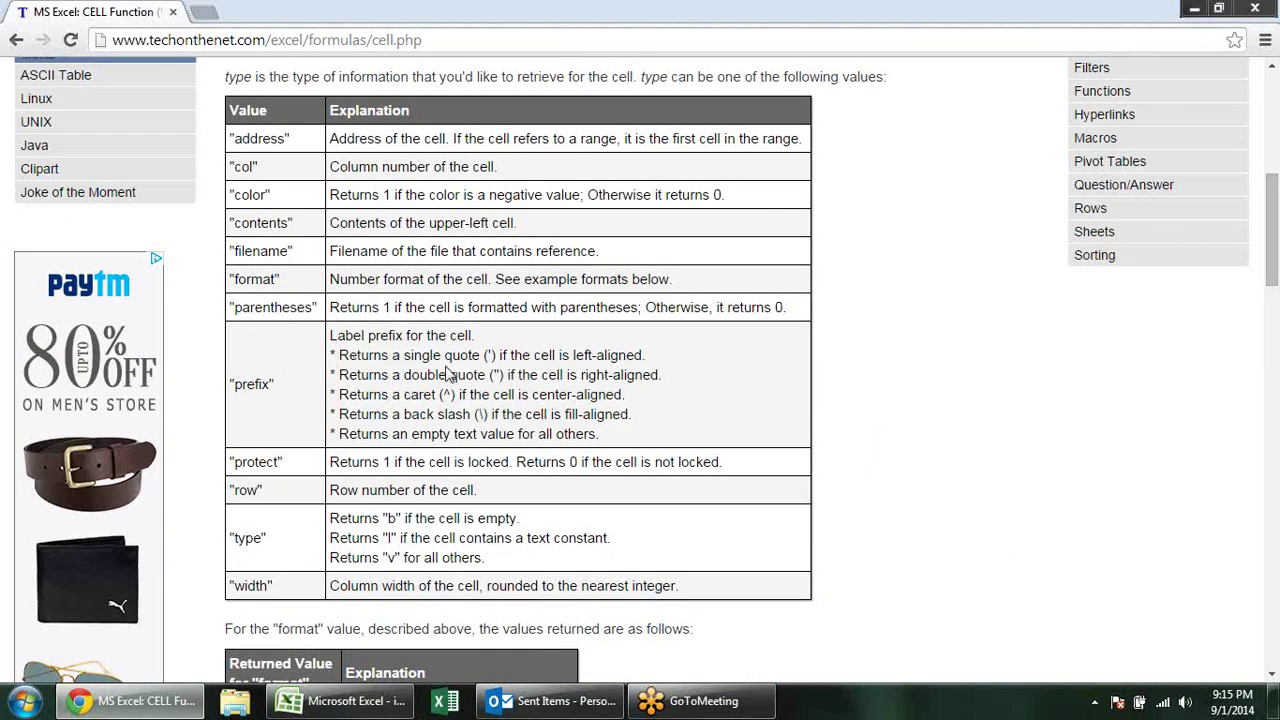
left_click_drag(372, 355, 456, 357)
left_click(533, 372)
left_click_drag(533, 372, 498, 354)
left_click(486, 356)
left_click_drag(414, 375, 454, 376)
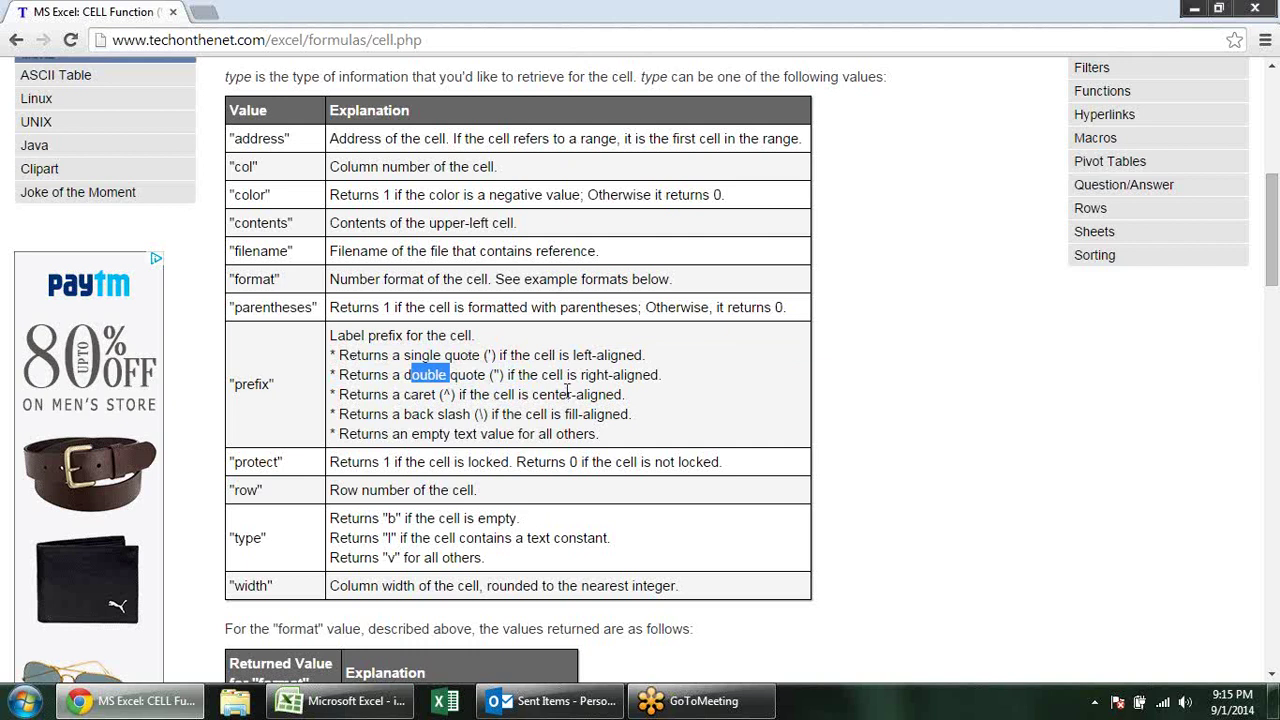
left_click(494, 374)
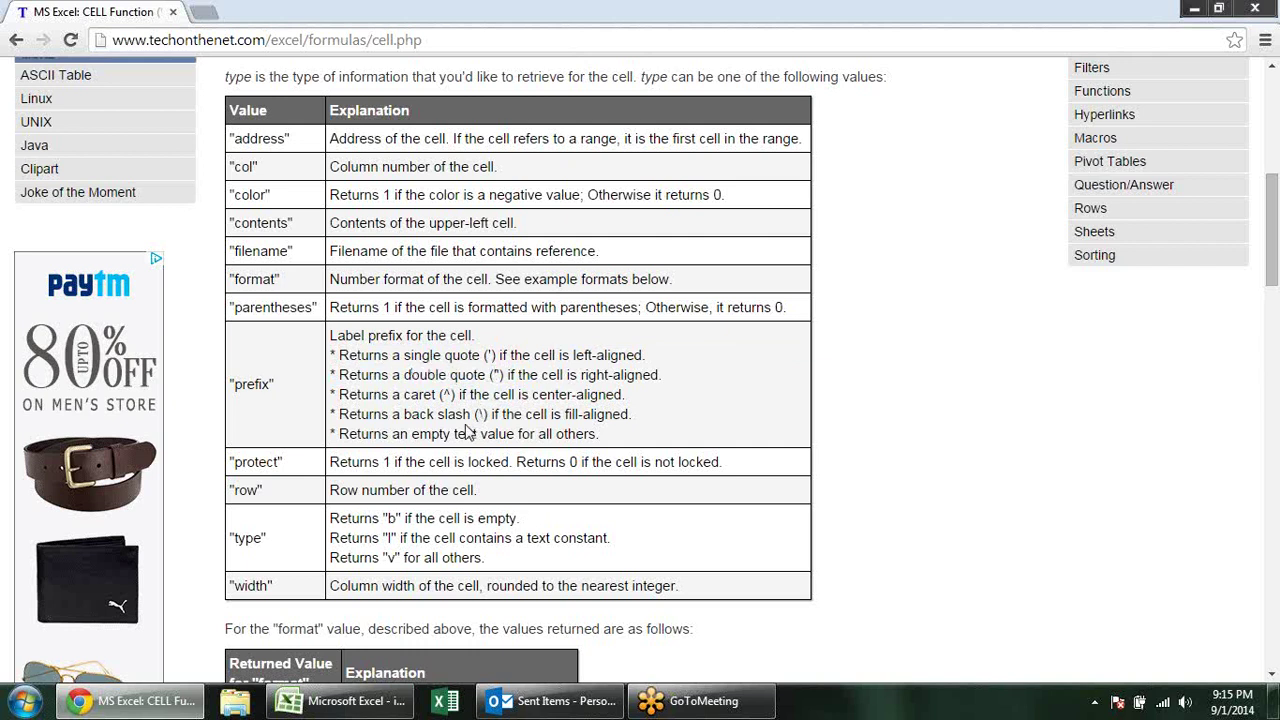
left_click_drag(497, 398, 630, 396)
left_click(445, 413)
left_click_drag(438, 413, 651, 420)
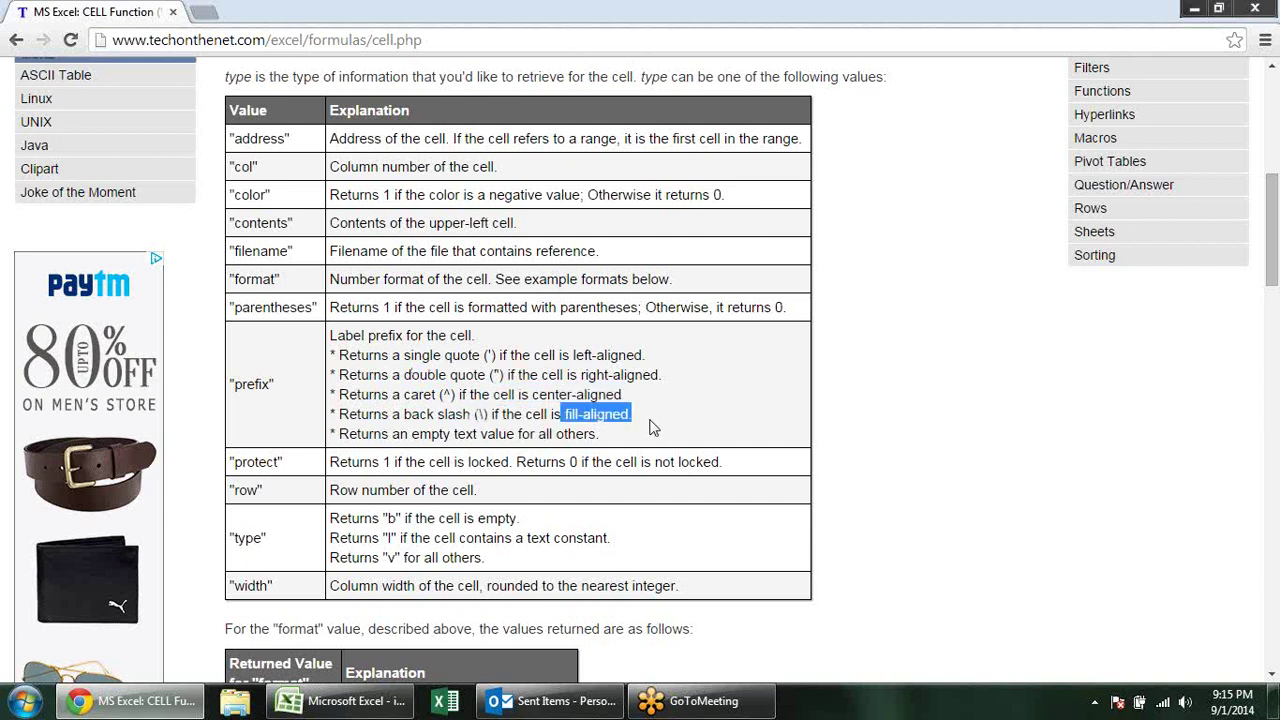
left_click(627, 437)
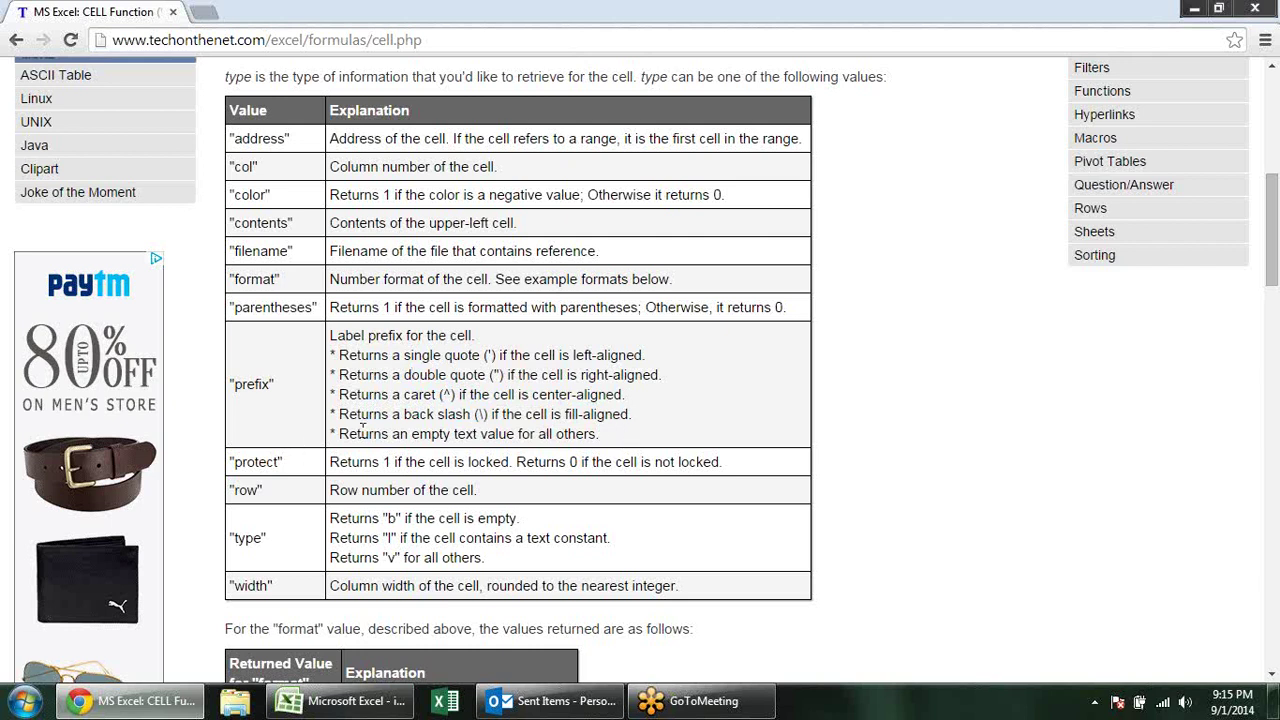
left_click_drag(361, 433, 632, 438)
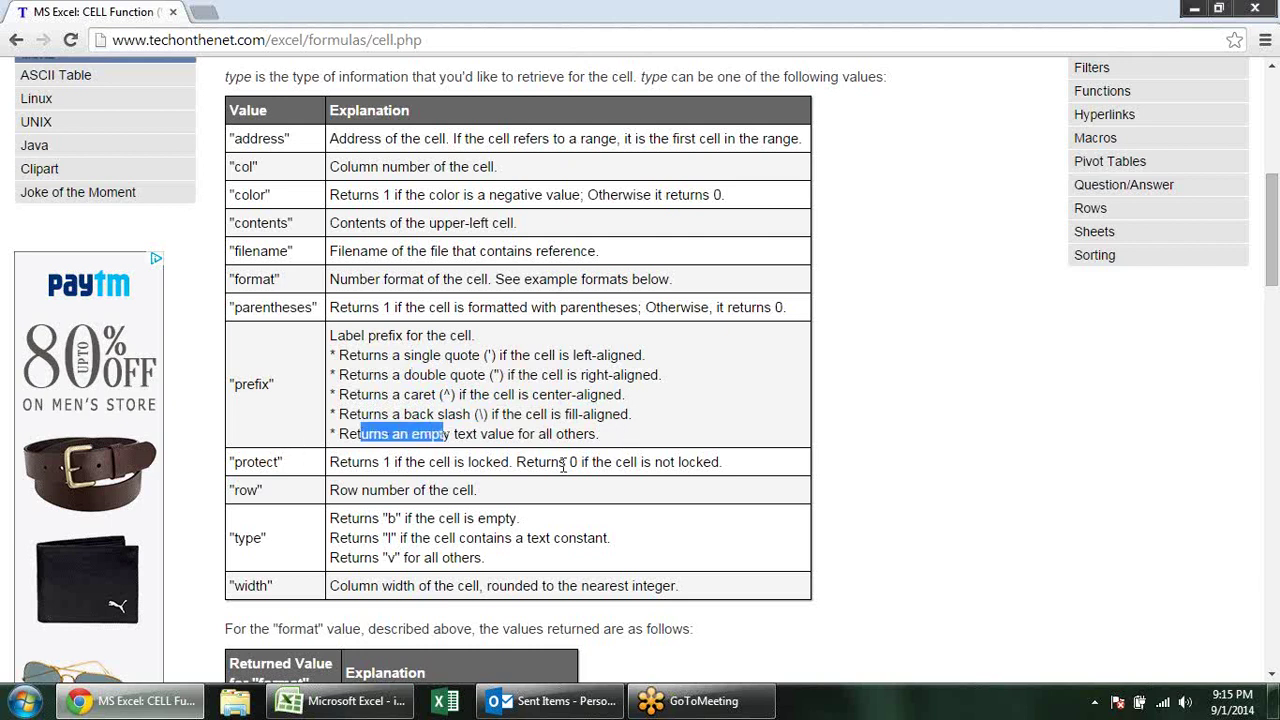
left_click(640, 435)
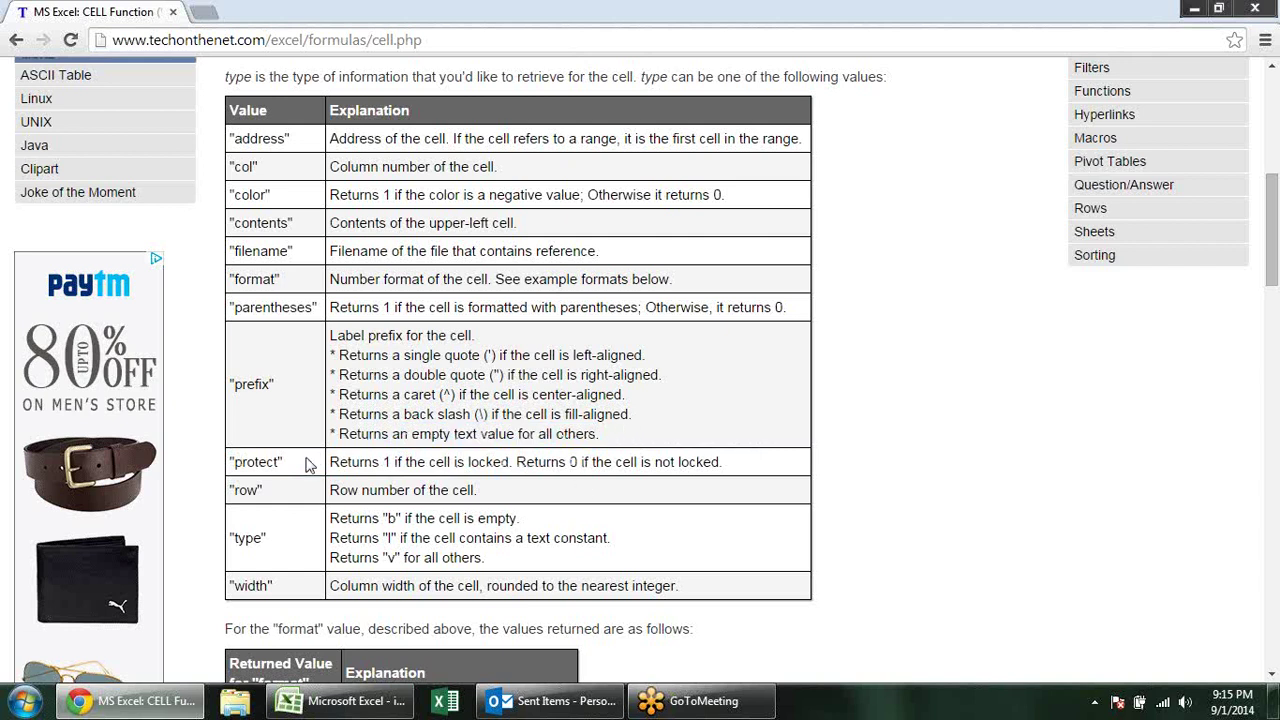
left_click_drag(381, 434, 410, 434)
left_click_drag(569, 462, 586, 462)
left_click_drag(330, 490, 412, 494)
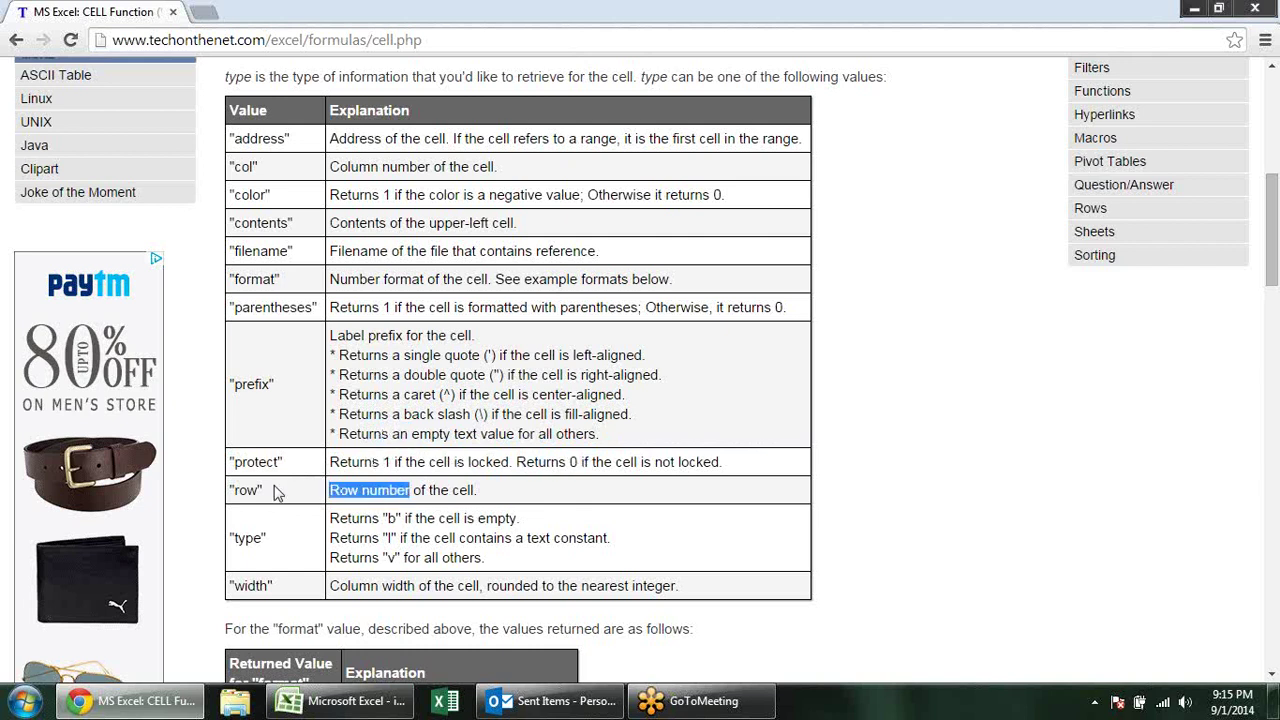
left_click(296, 550)
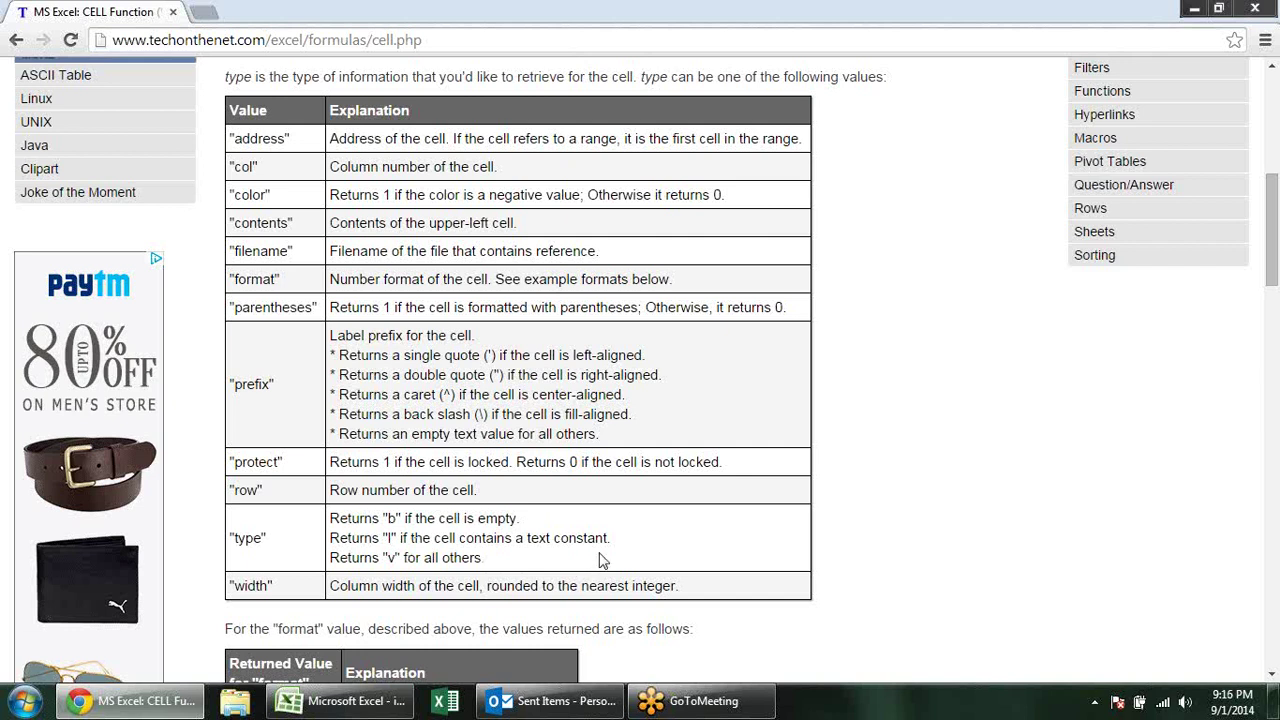
double_click(391, 558)
left_click(441, 560)
left_click_drag(382, 585, 486, 585)
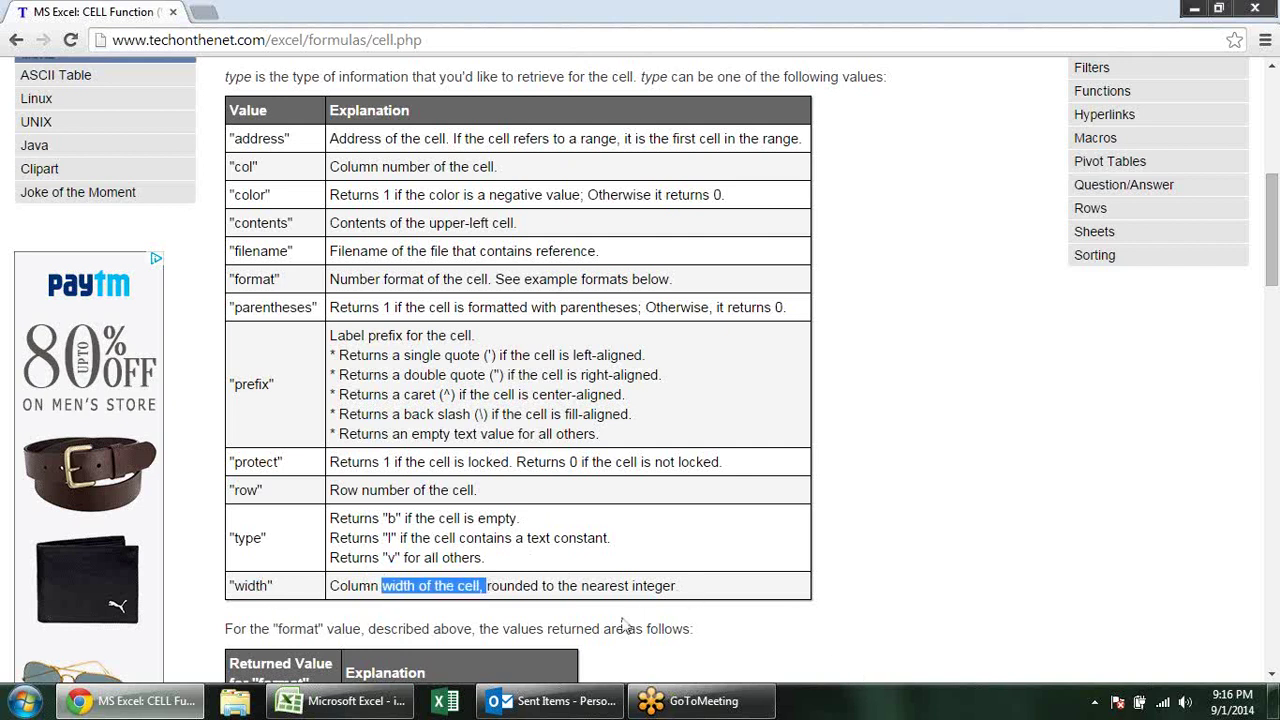
left_click(705, 504)
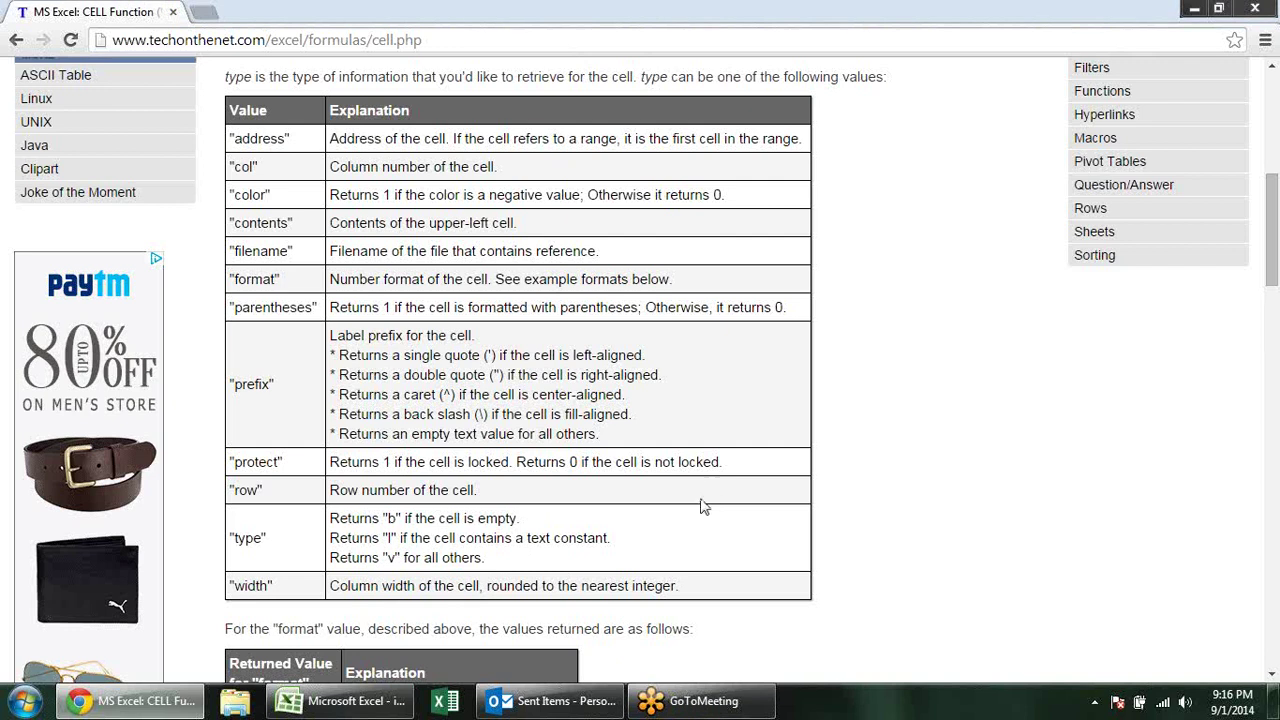
key("alt+Tab")
key("alt+Tab")
Scroll through the CELL function page, then go back to the Excel functions index.
scroll(480, 435, "down", 1)
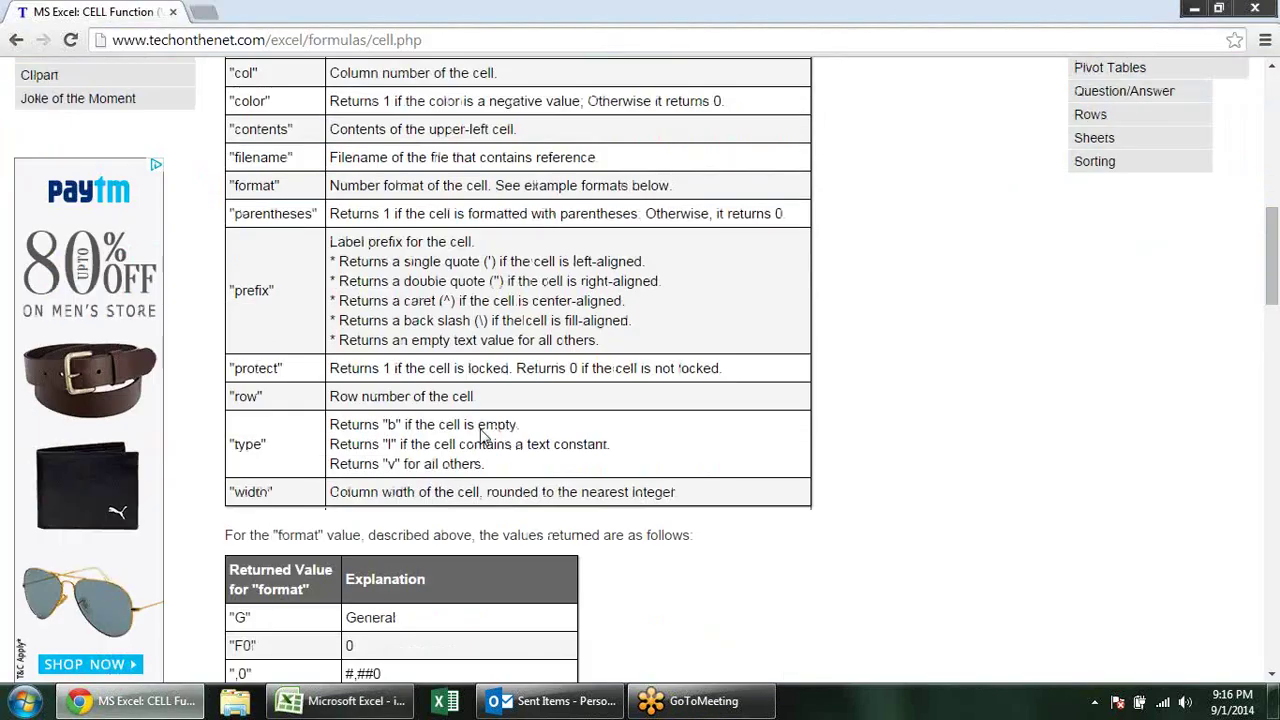
scroll(483, 436, "down", 2)
scroll(483, 436, "down", 2)
scroll(483, 436, "down", 5)
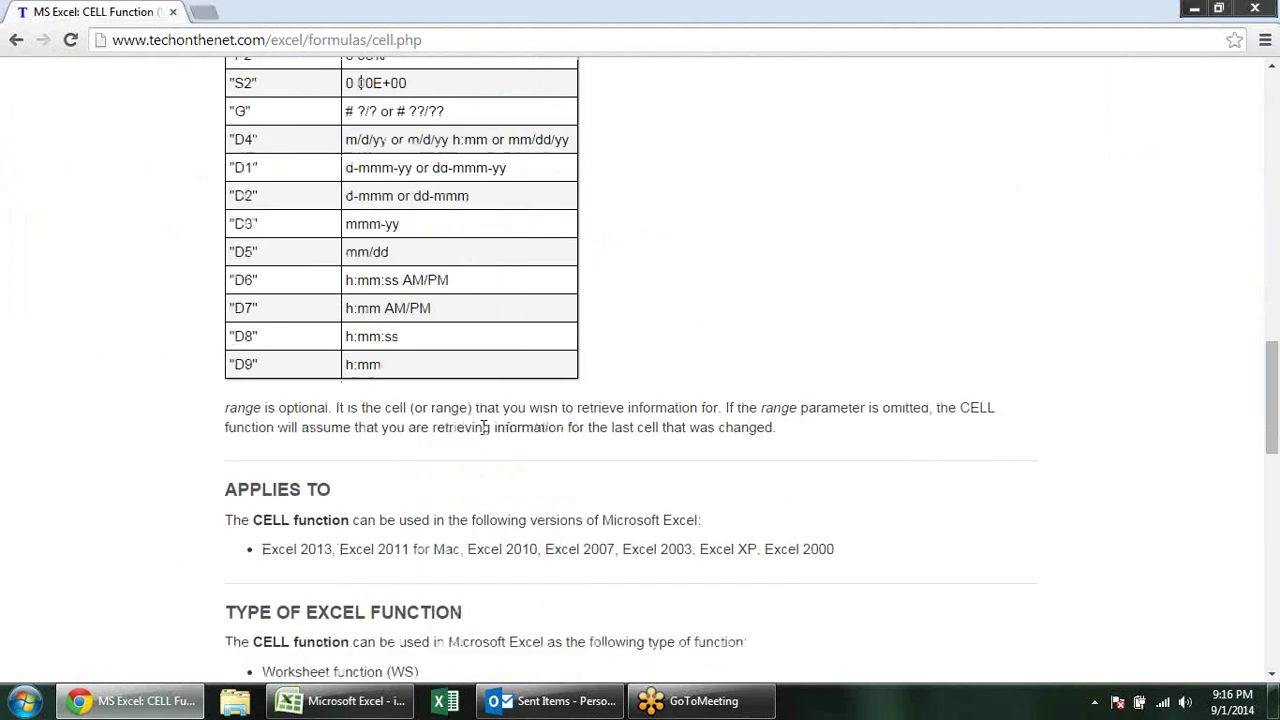
scroll(483, 427, "down", 4)
scroll(482, 430, "down", 4)
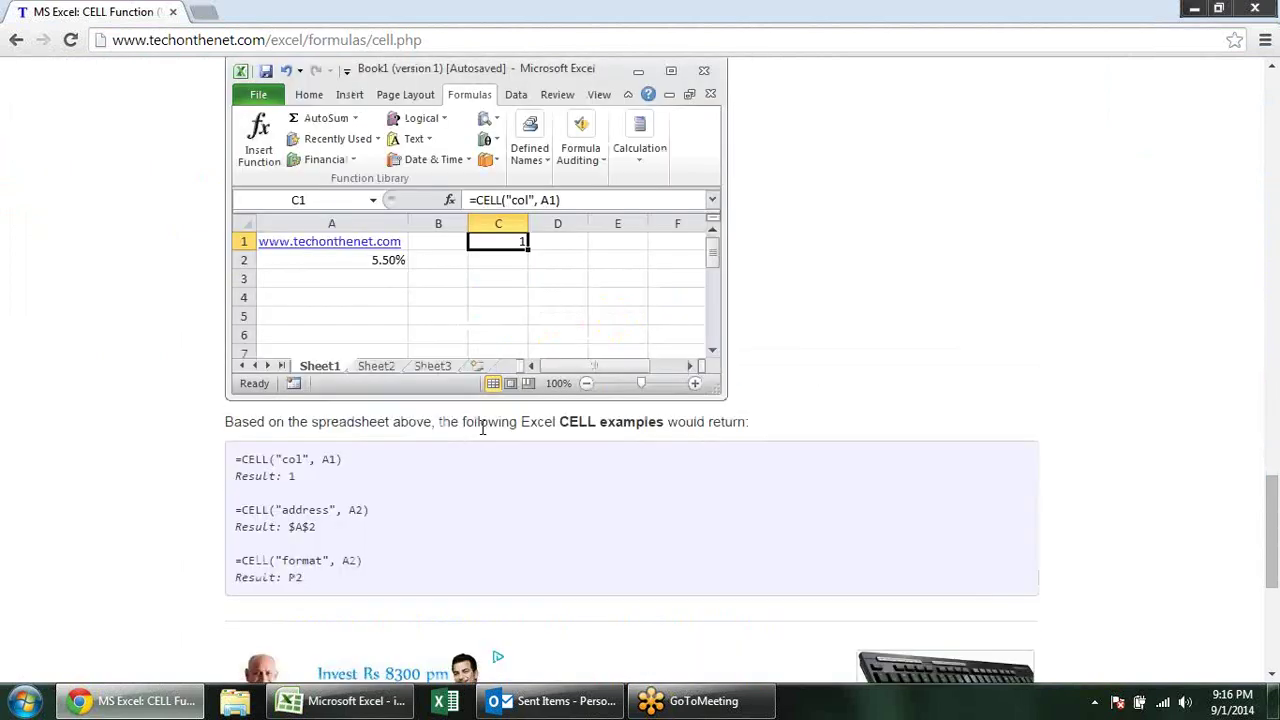
scroll(482, 427, "down", 1)
scroll(486, 455, "up", 7)
scroll(488, 455, "up", 8)
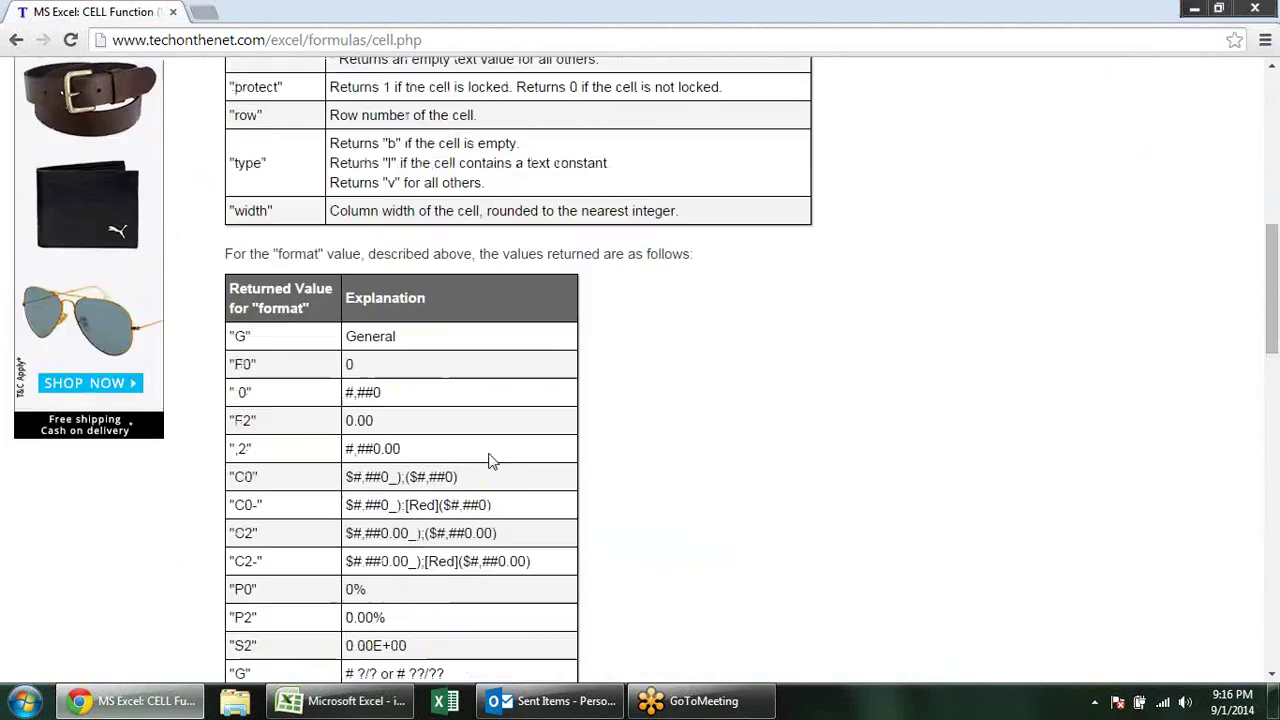
scroll(490, 460, "up", 6)
scroll(350, 380, "up", 4)
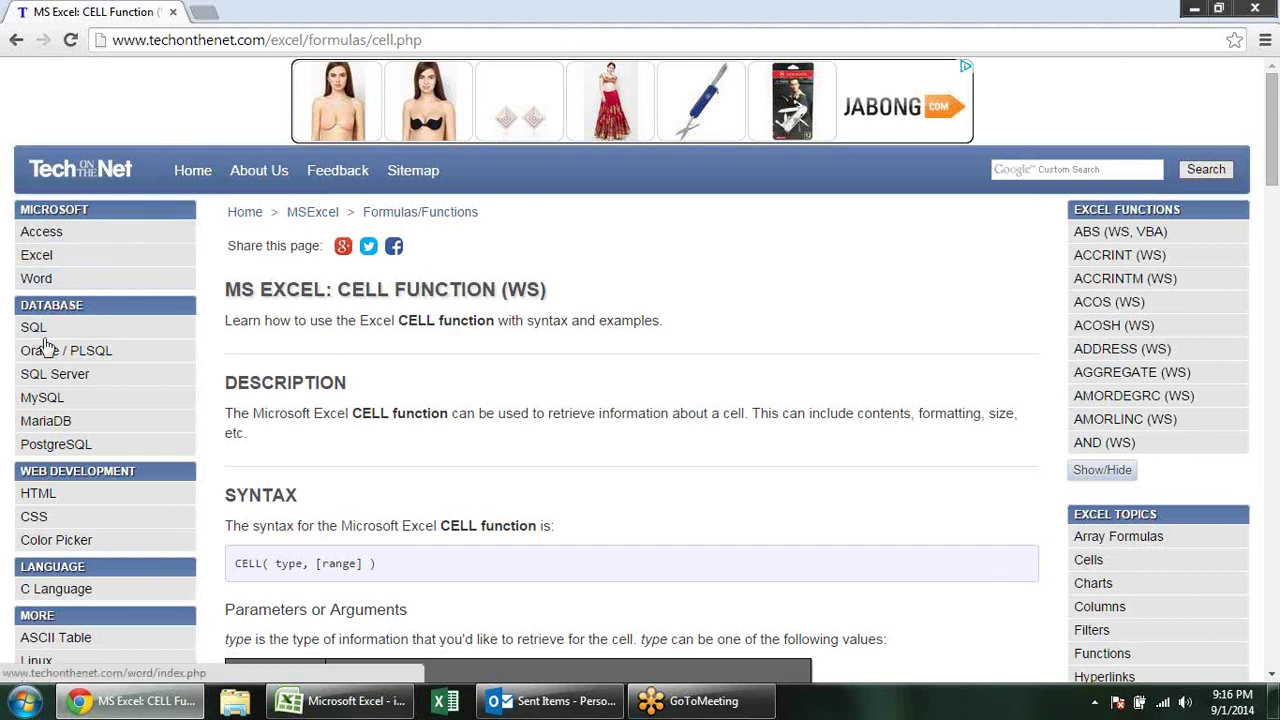
left_click(16, 38)
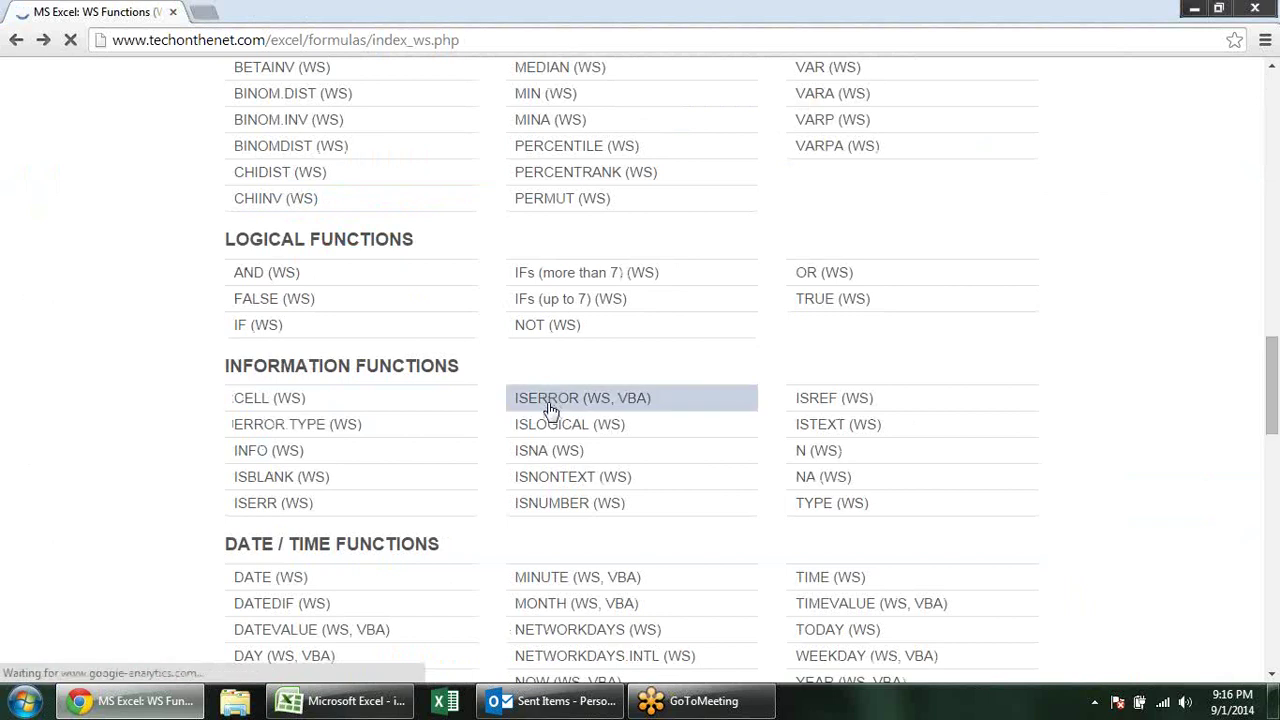
Return to the Excel workbook and select cell E2.
key("alt+Tab")
left_click(346, 280)
left_click(350, 192)
left_click(367, 202)
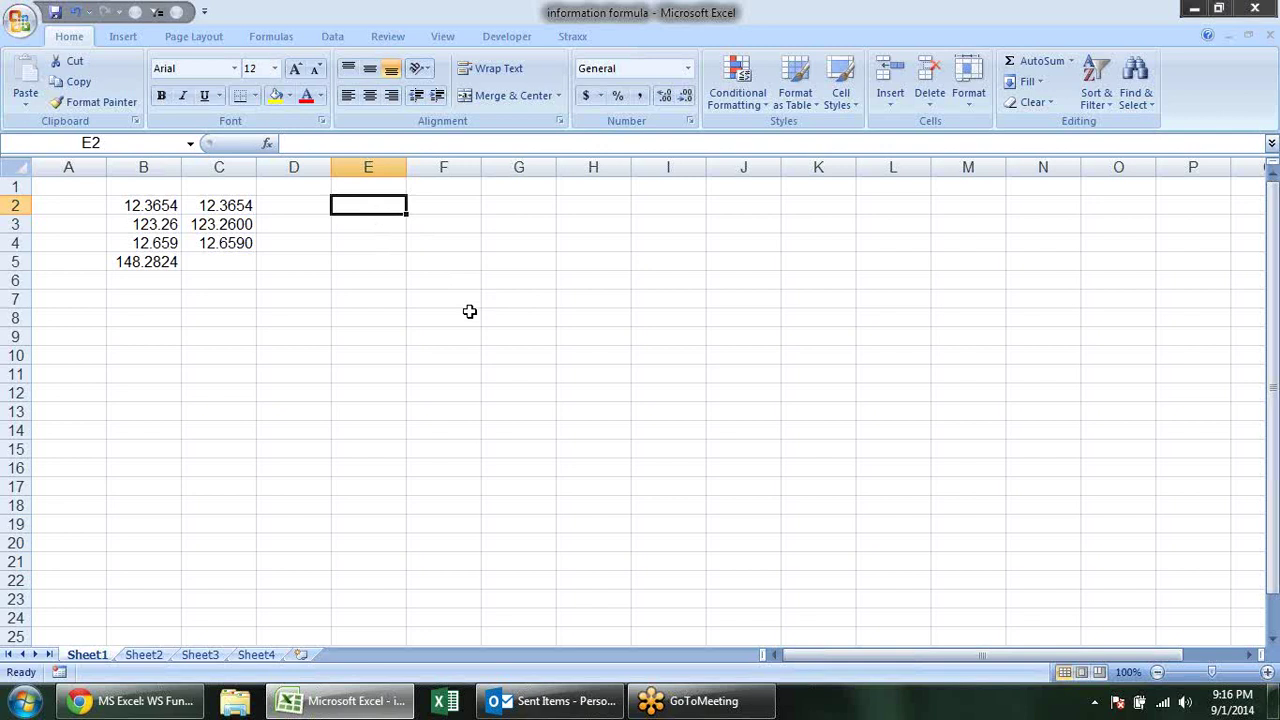
Enter =NA() in E2 so it shows #N/A, then move to F2.
type("=na")
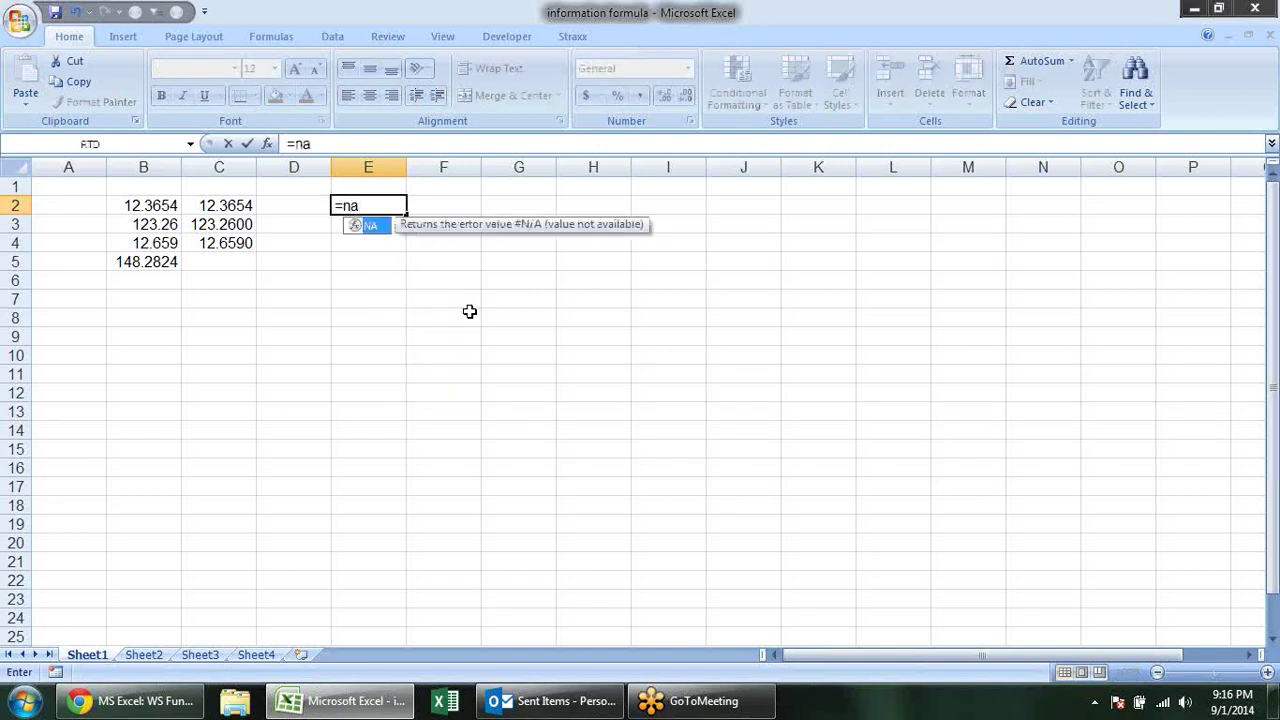
key("Tab")
key("Return")
key("Up")
key("Right")
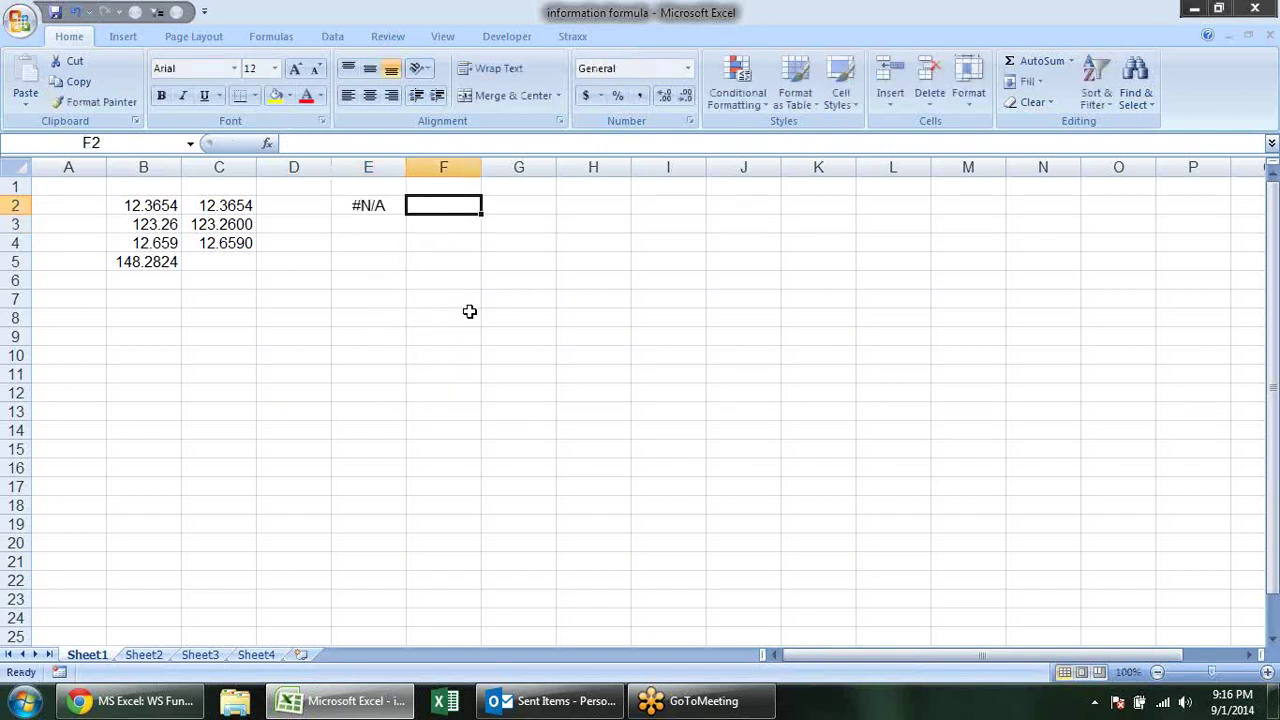
Enter =ISERROR(E2) in F2 so it returns TRUE.
type("=")
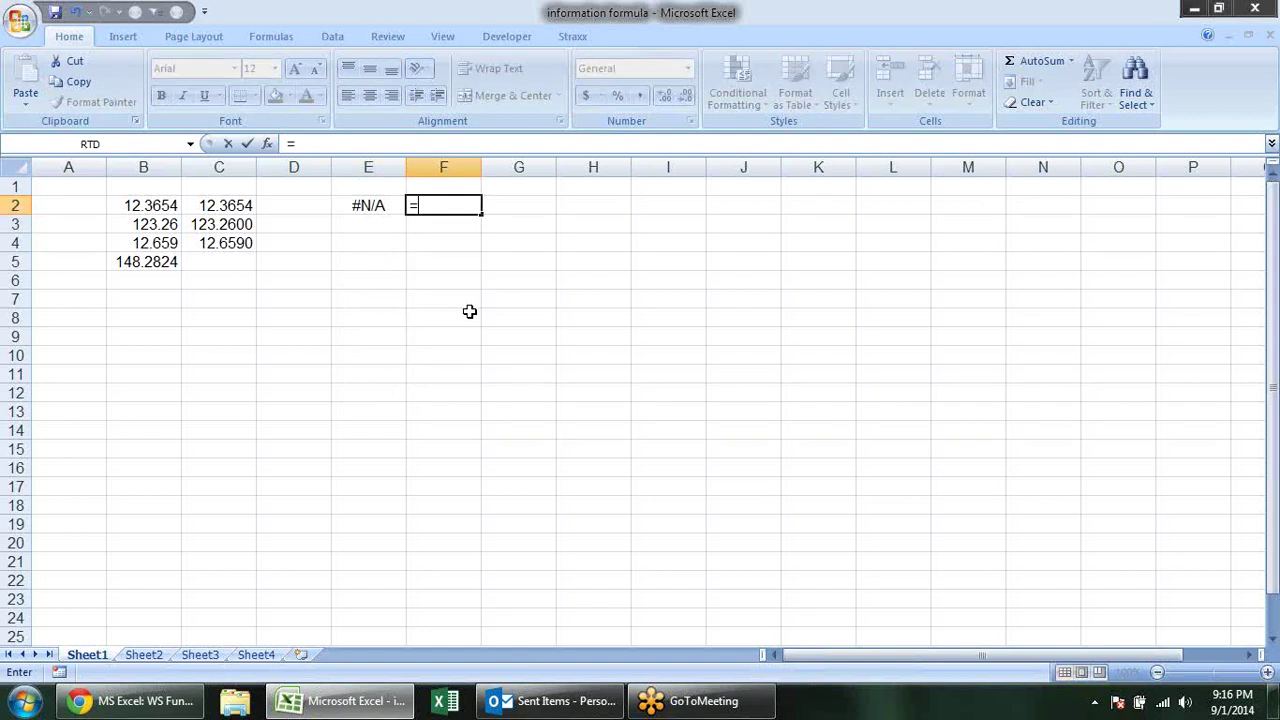
type("is")
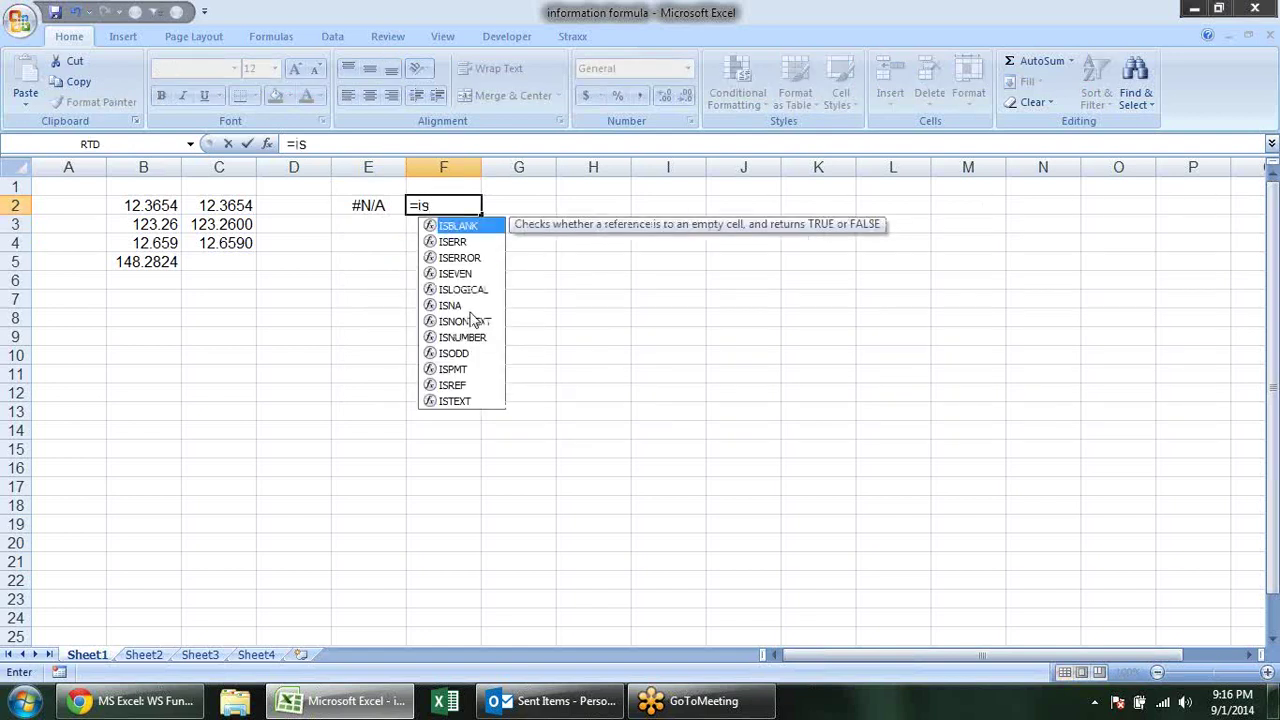
key("Down")
key("Down")
key("Tab")
key("Left")
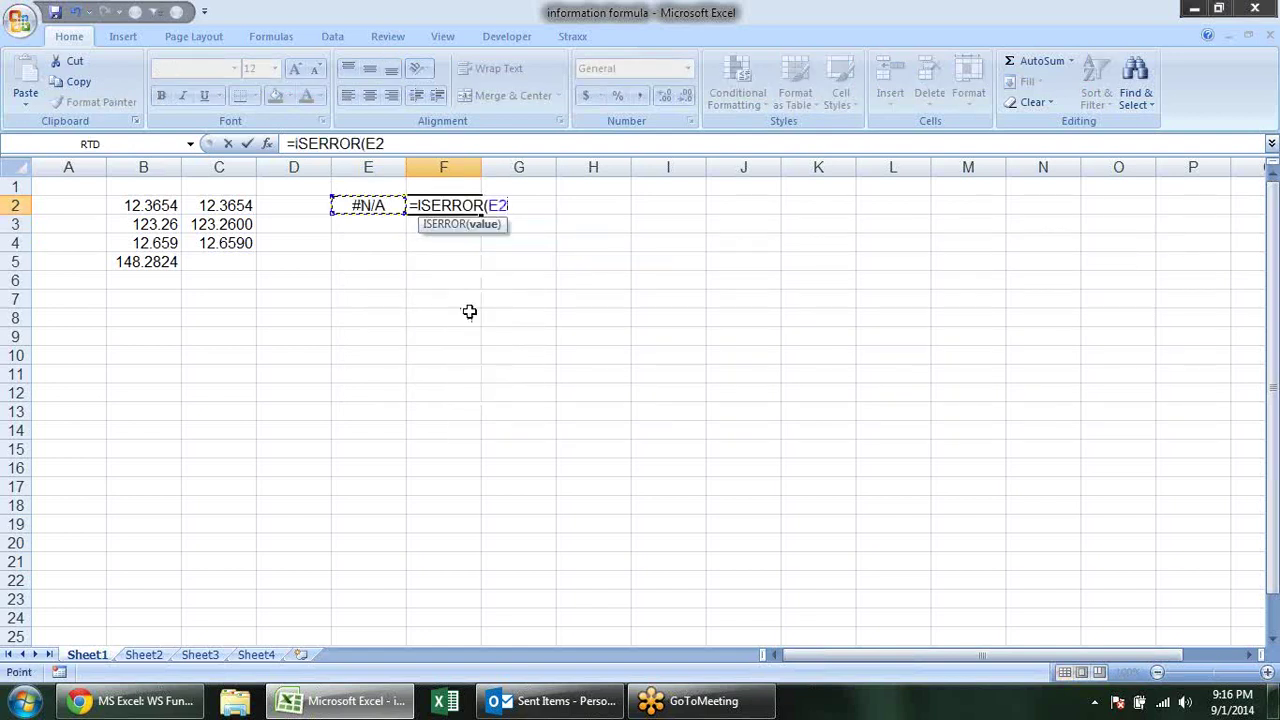
key("Return")
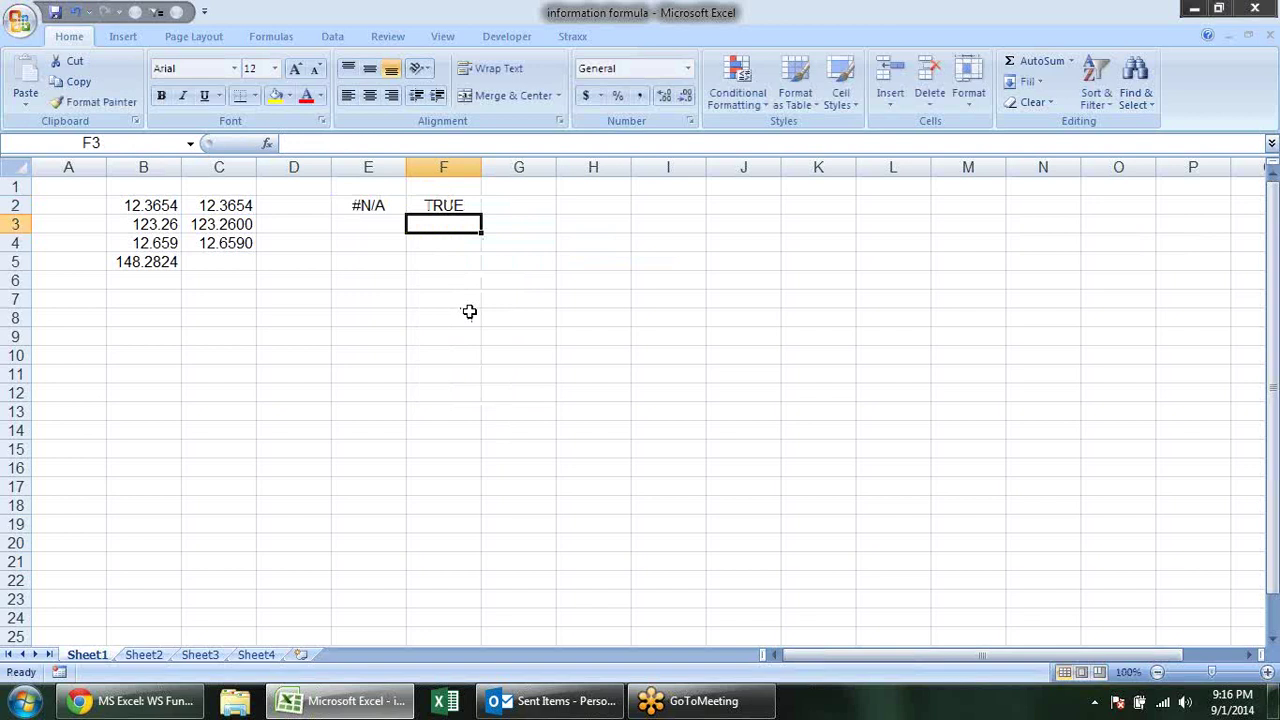
key("Up")
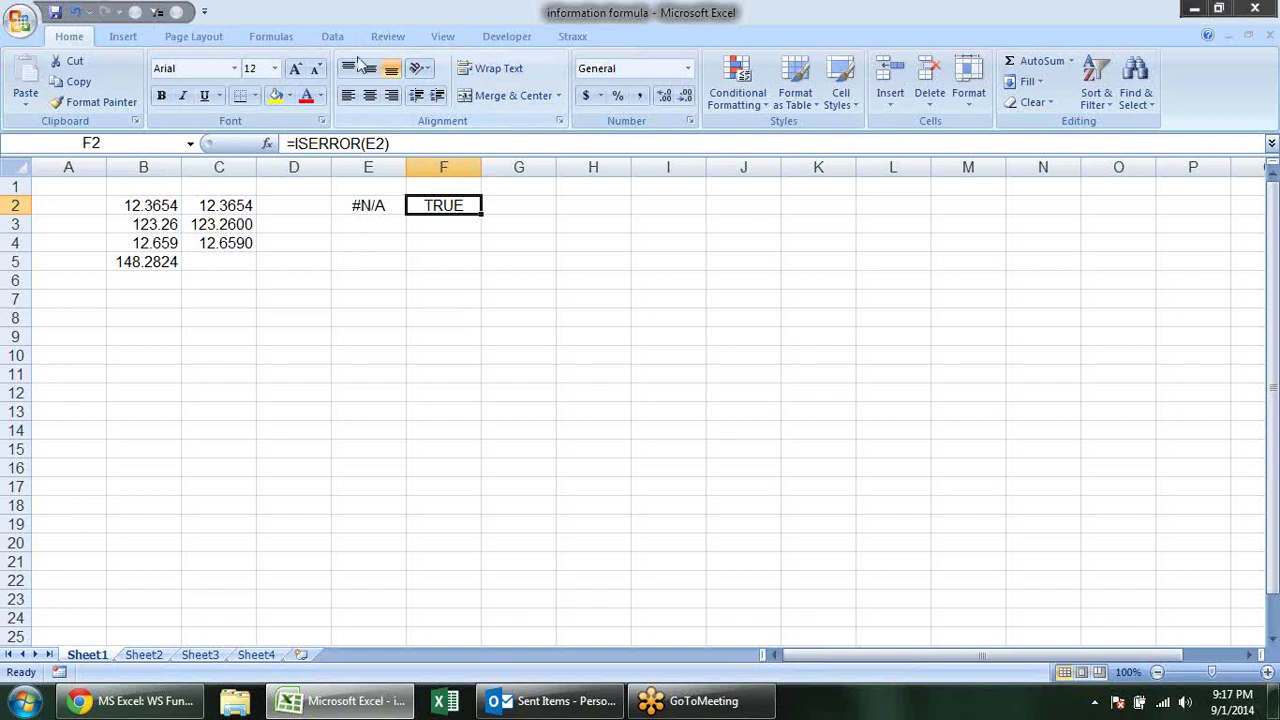
Browse Formulas > More Functions > Information, try INFO and cancel, then switch to the web functions index.
left_click(312, 38)
left_click(280, 36)
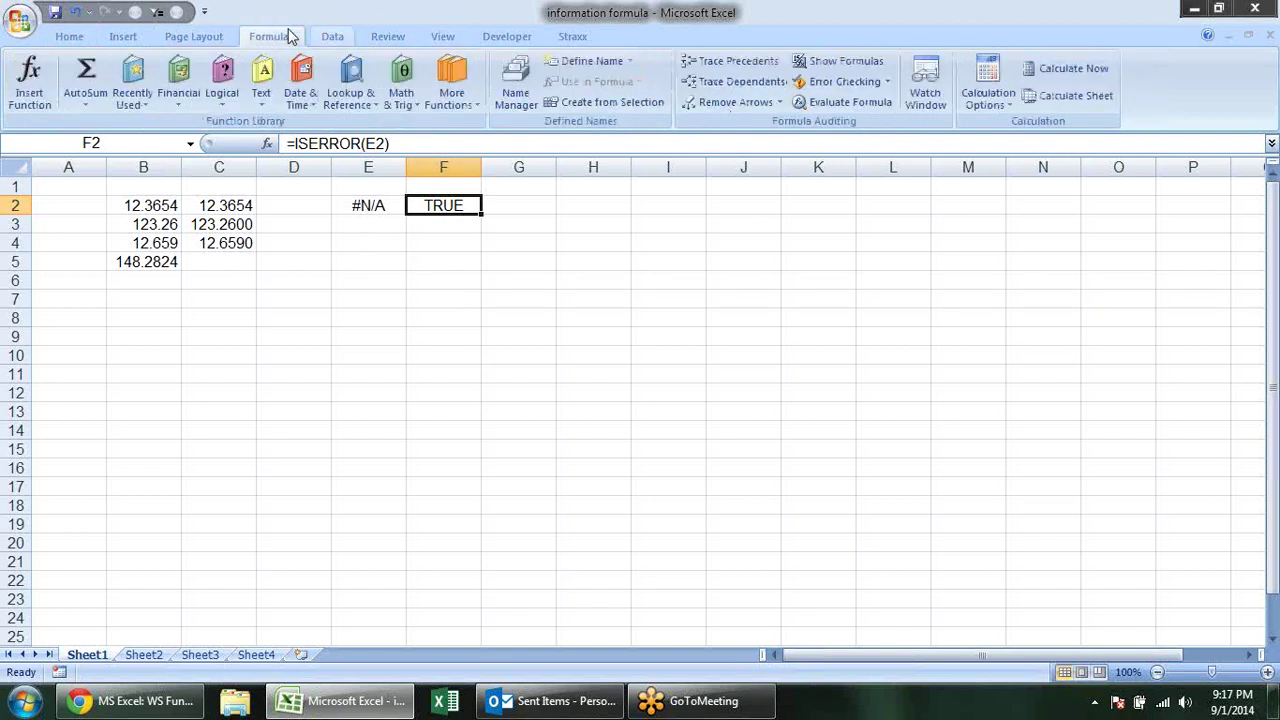
left_click(455, 85)
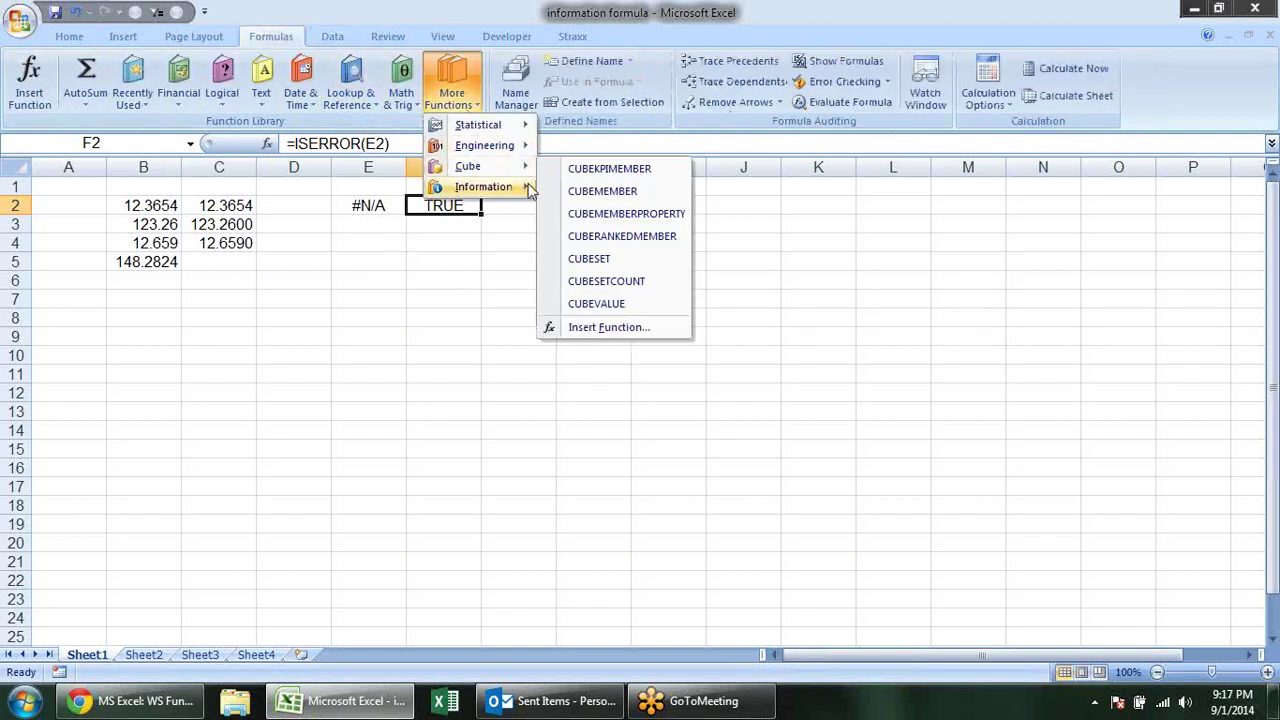
mouse_move(483, 187)
left_click(612, 240)
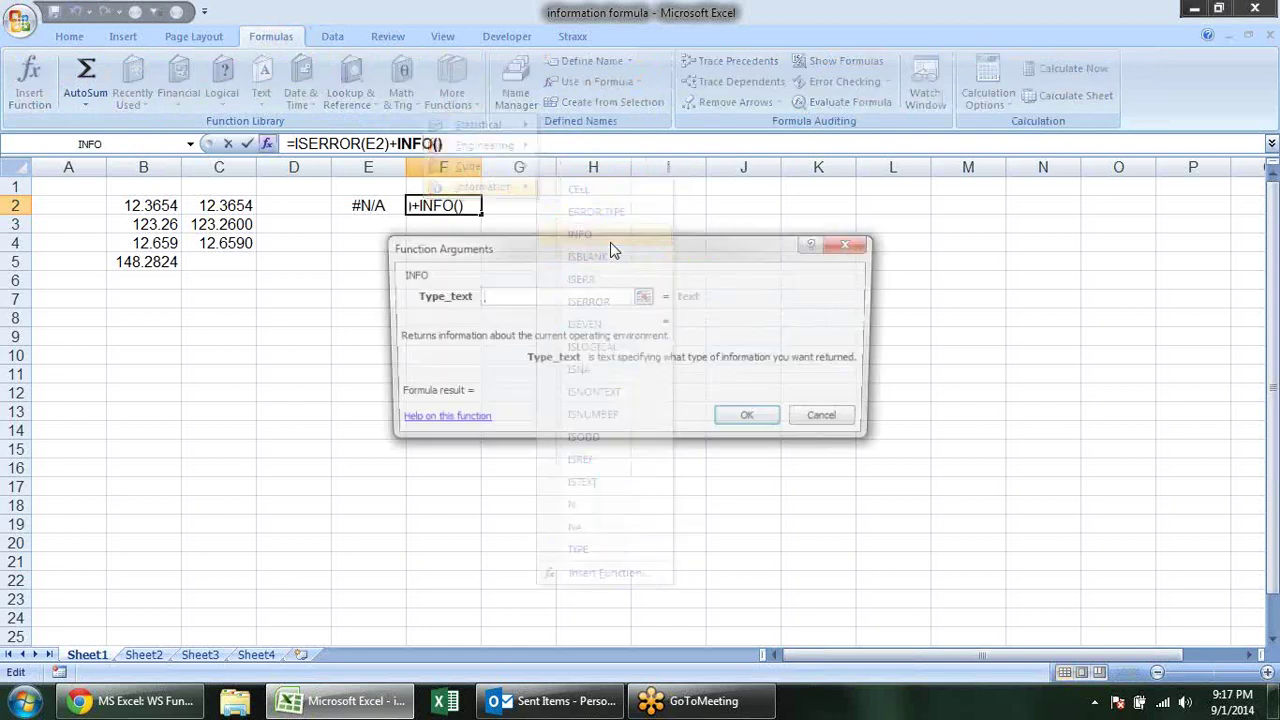
key("Escape")
left_click(310, 243)
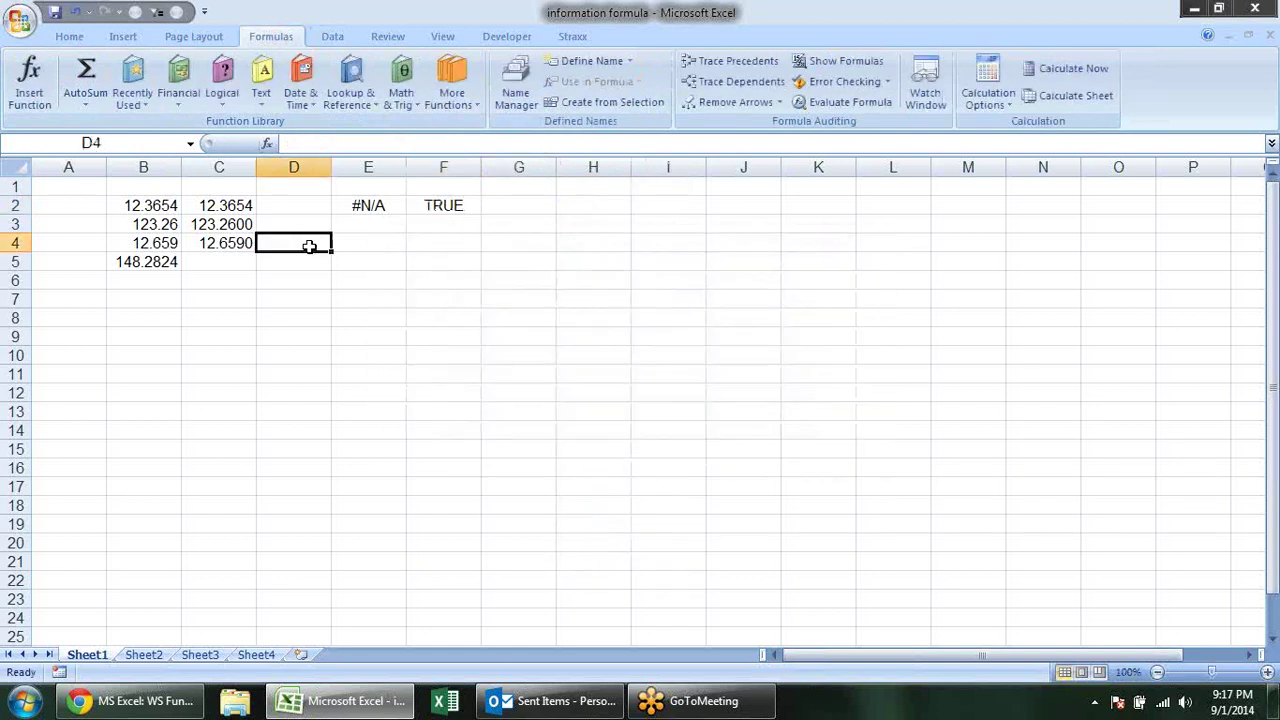
key("alt+Tab")
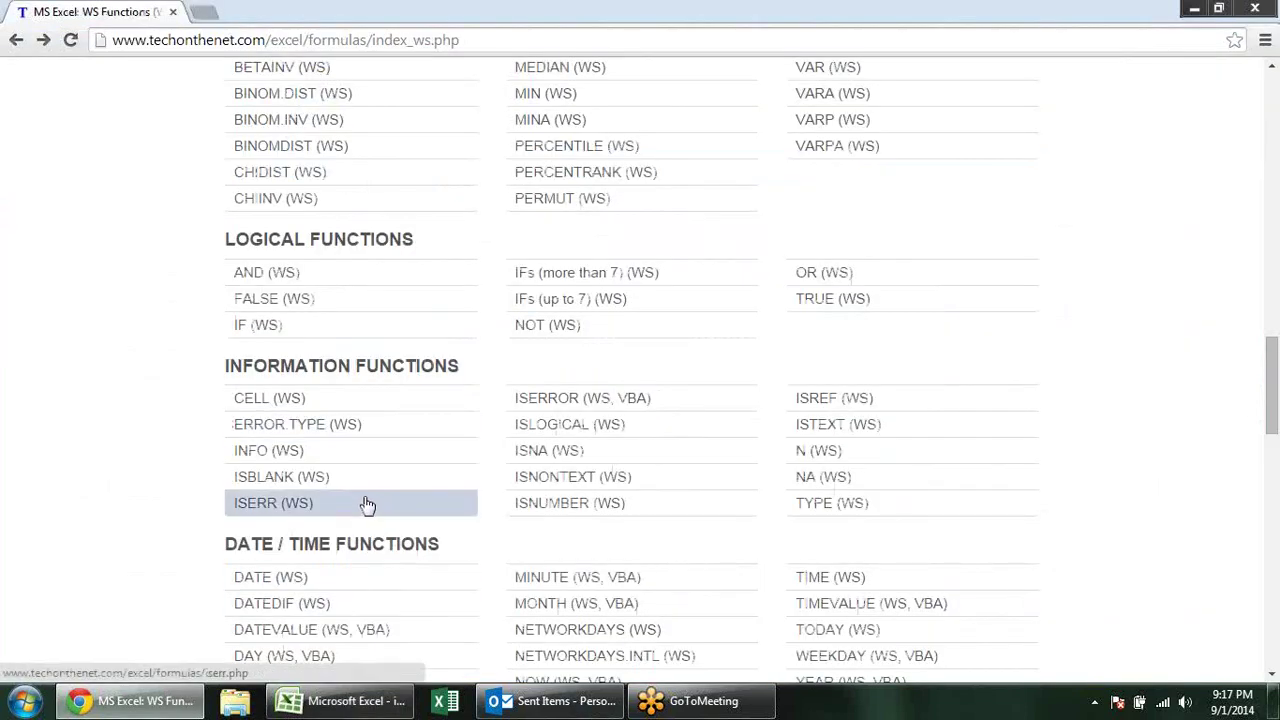
On the INFO page, highlight the directory, numfile, origin, osversion and recalc type values.
left_click(266, 448)
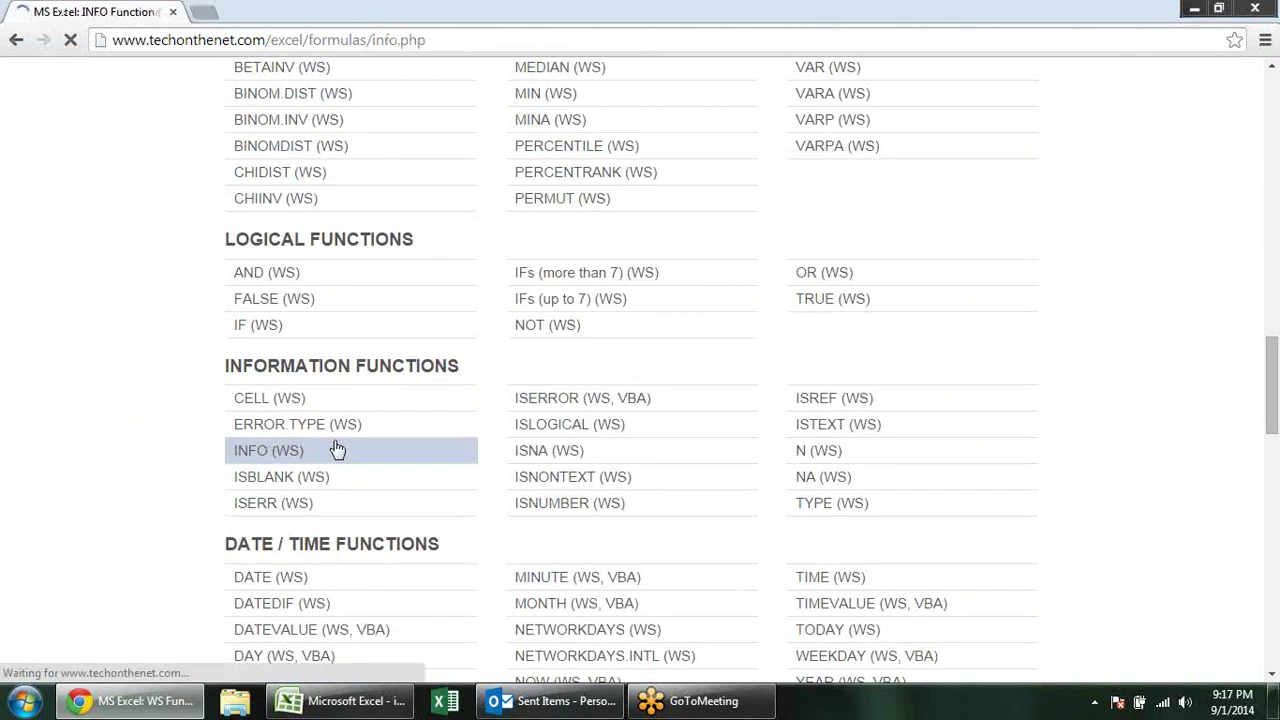
scroll(481, 320, "down", 3)
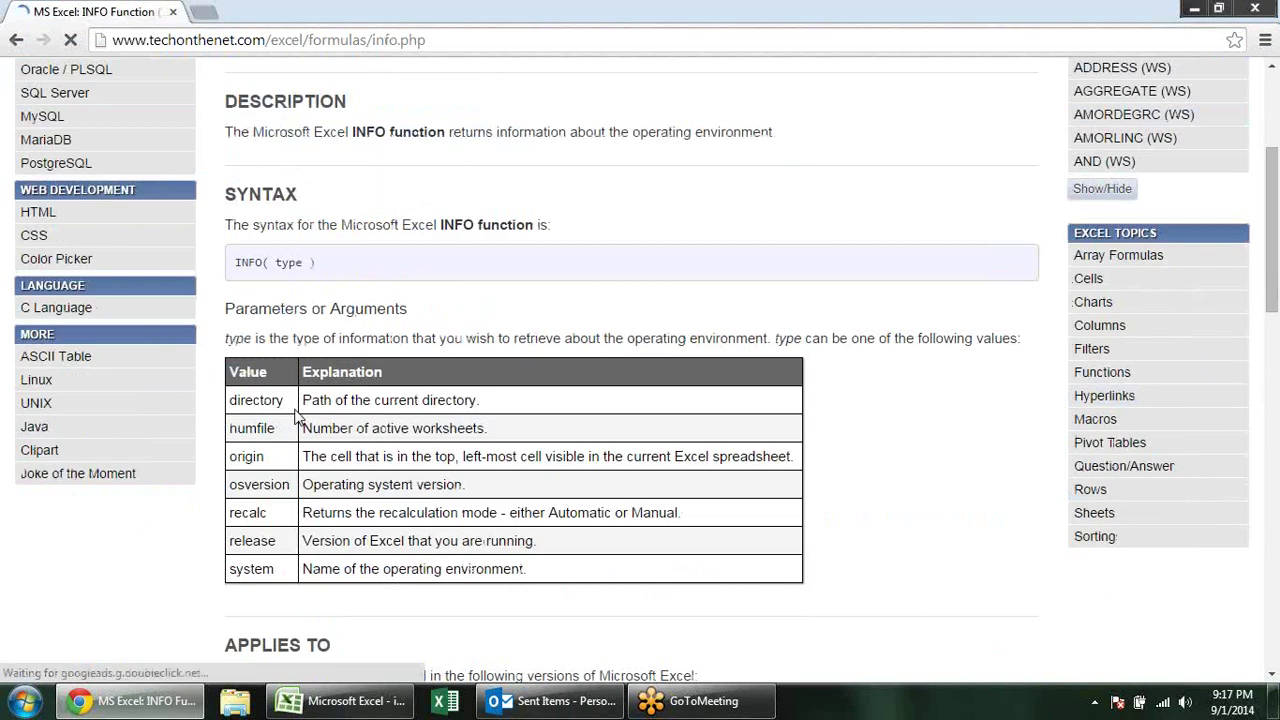
left_click_drag(285, 401, 228, 402)
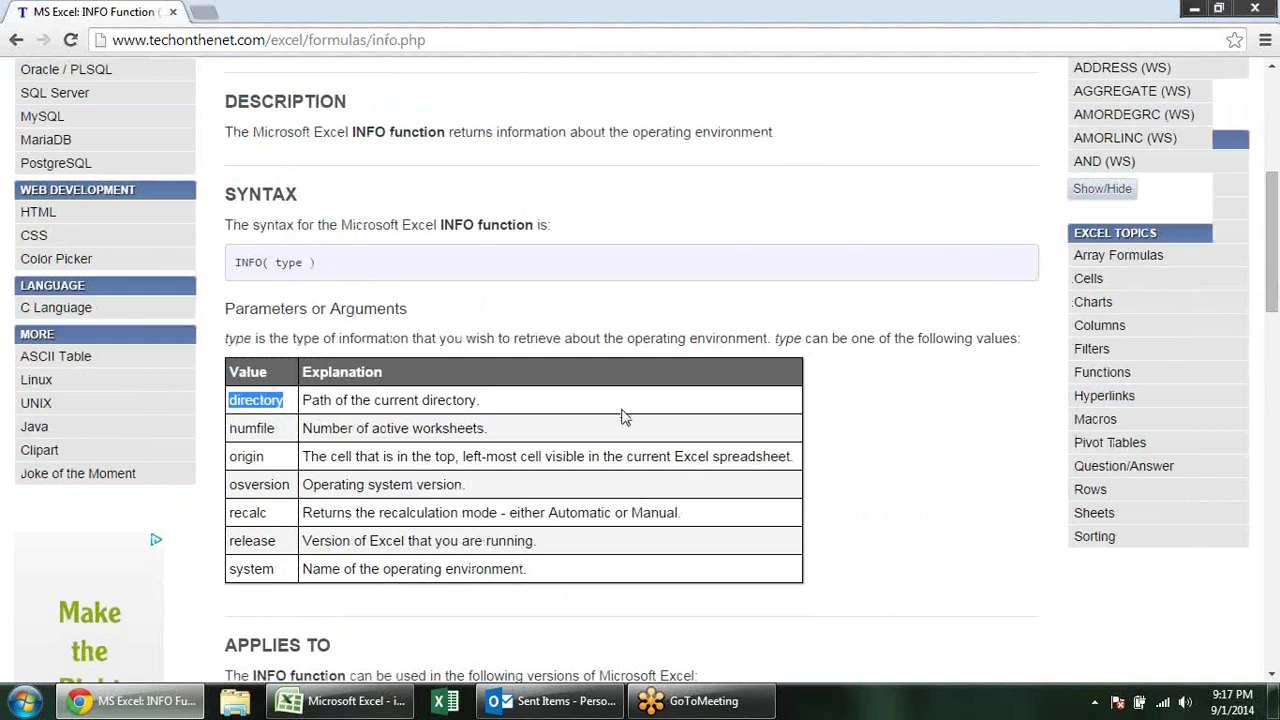
scroll(627, 415, "down", 2)
left_click_drag(283, 242, 233, 241)
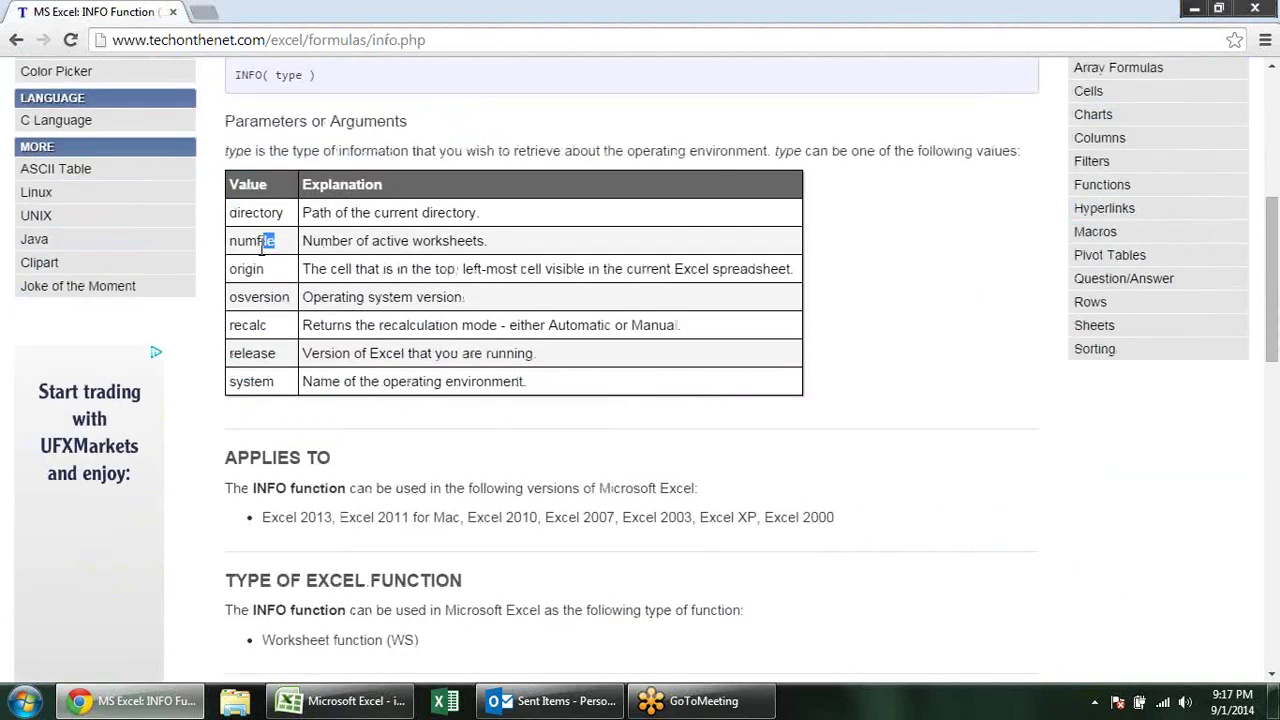
mouse_move(269, 280)
left_mouse_down()
mouse_move(241, 276)
mouse_move(229, 297)
left_mouse_up()
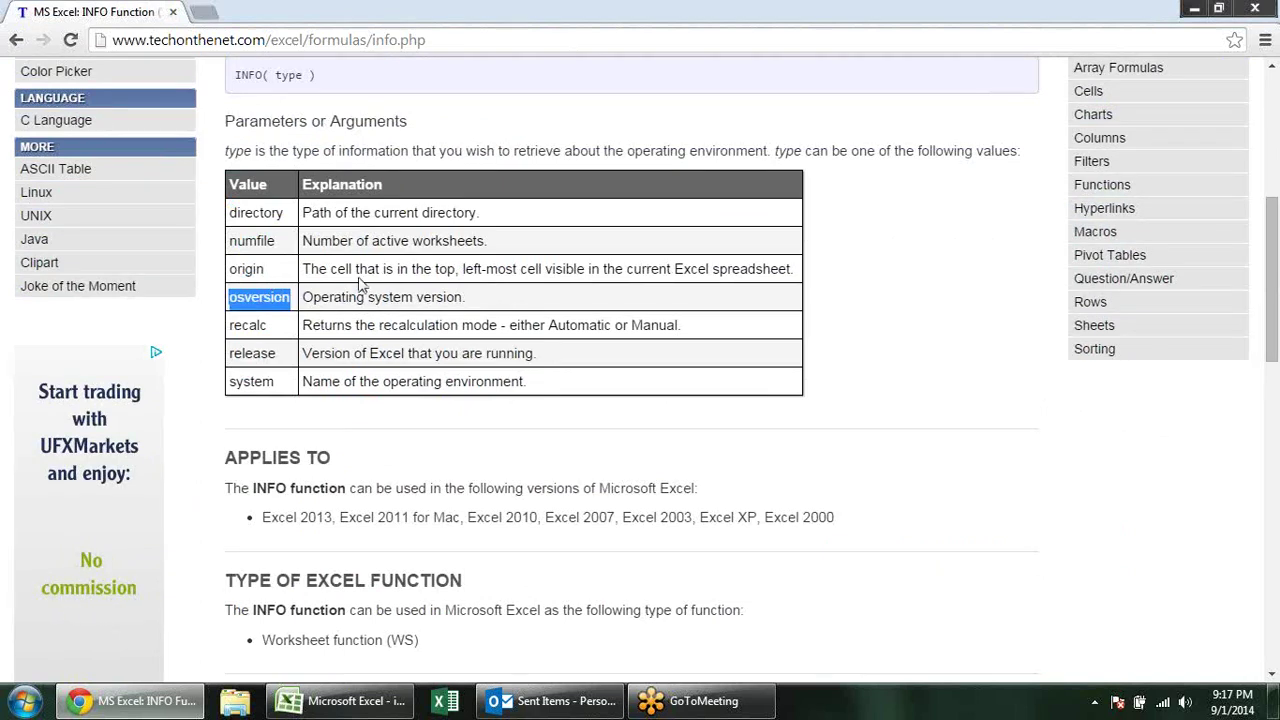
left_click_drag(358, 292, 385, 296)
left_click_drag(267, 325, 228, 325)
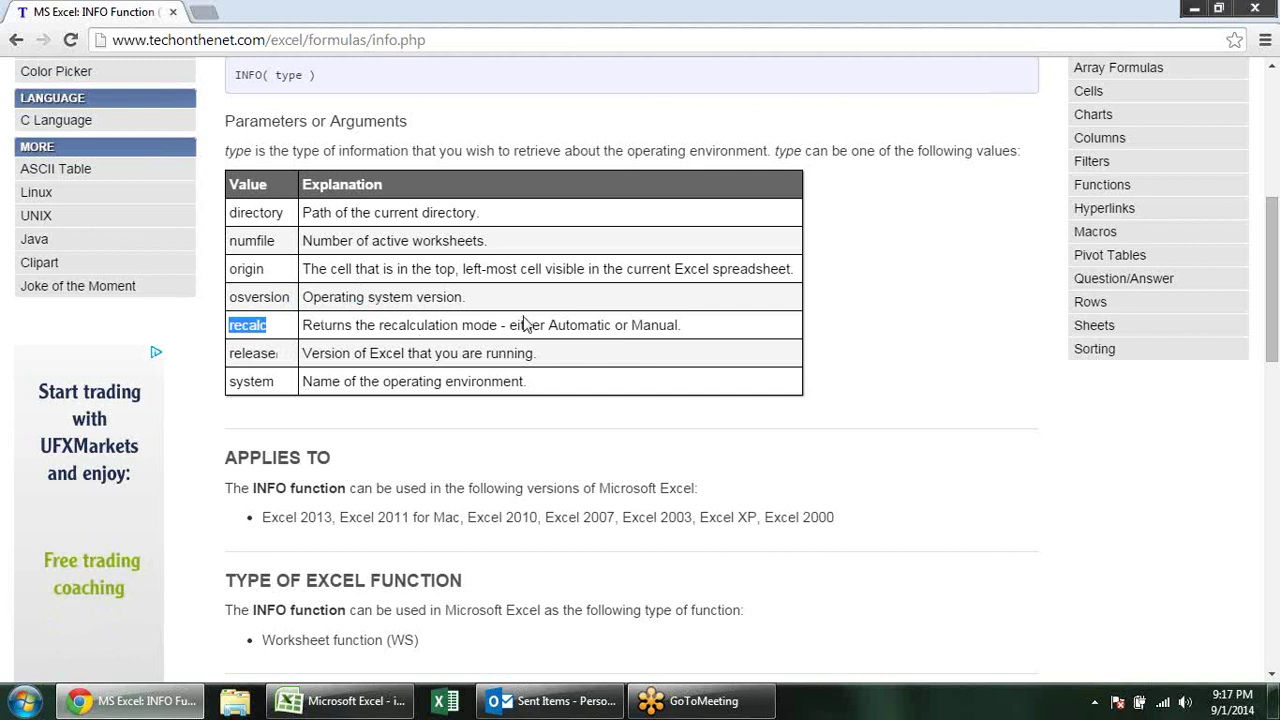
left_click_drag(558, 325, 630, 325)
key("alt+Tab")
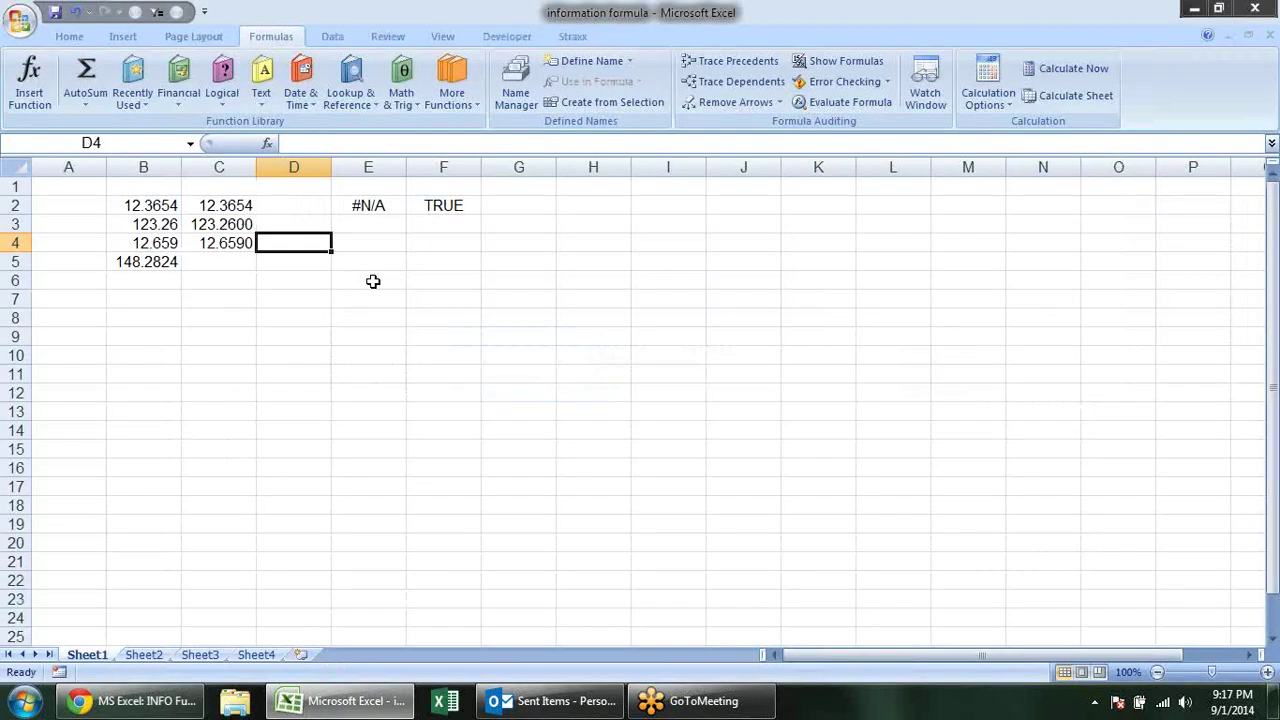
Enter =INFO("directory") in F6 so it returns the Desktop path.
left_click(440, 278)
type("=")
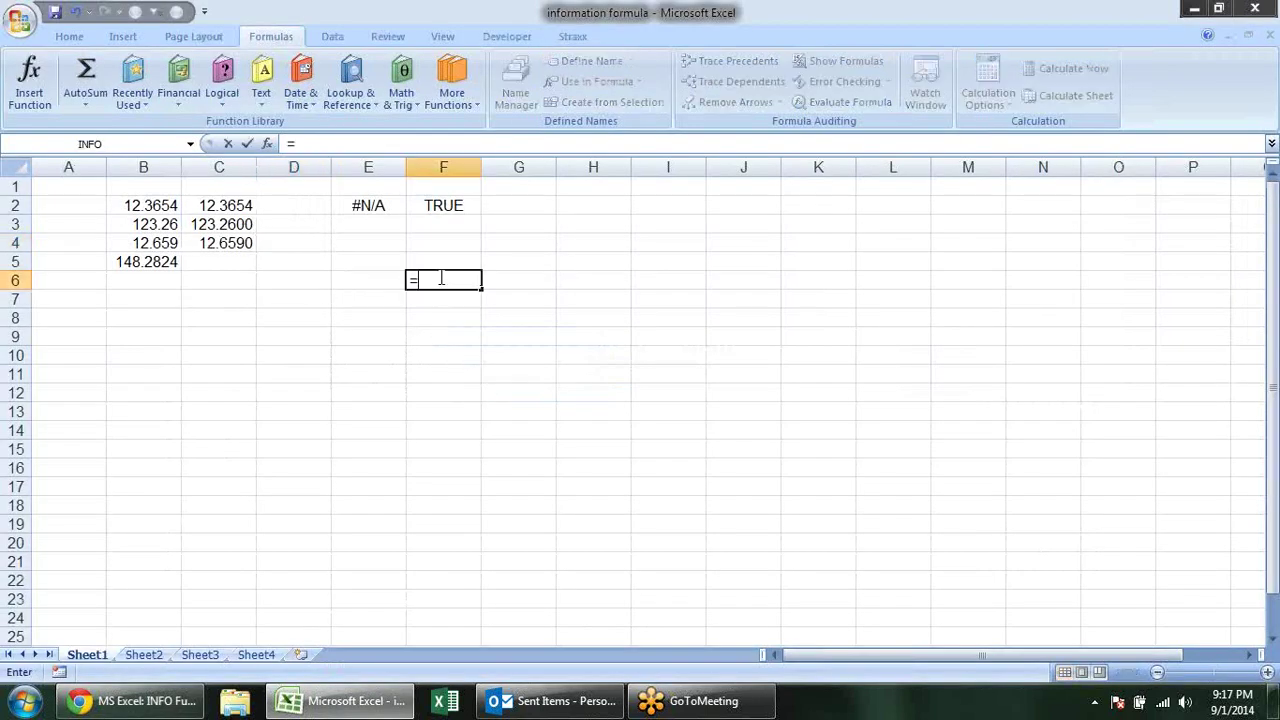
type("if")
key("BackSpace")
type("n")
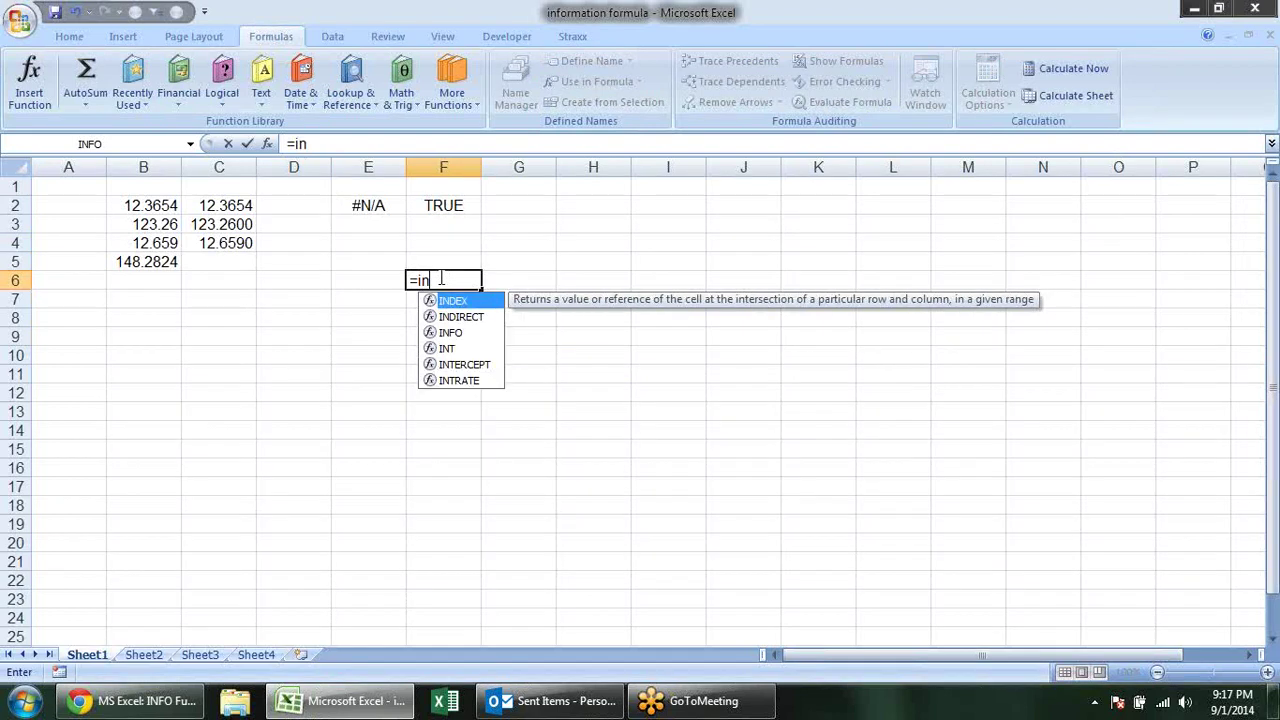
type("fo")
key("Tab")
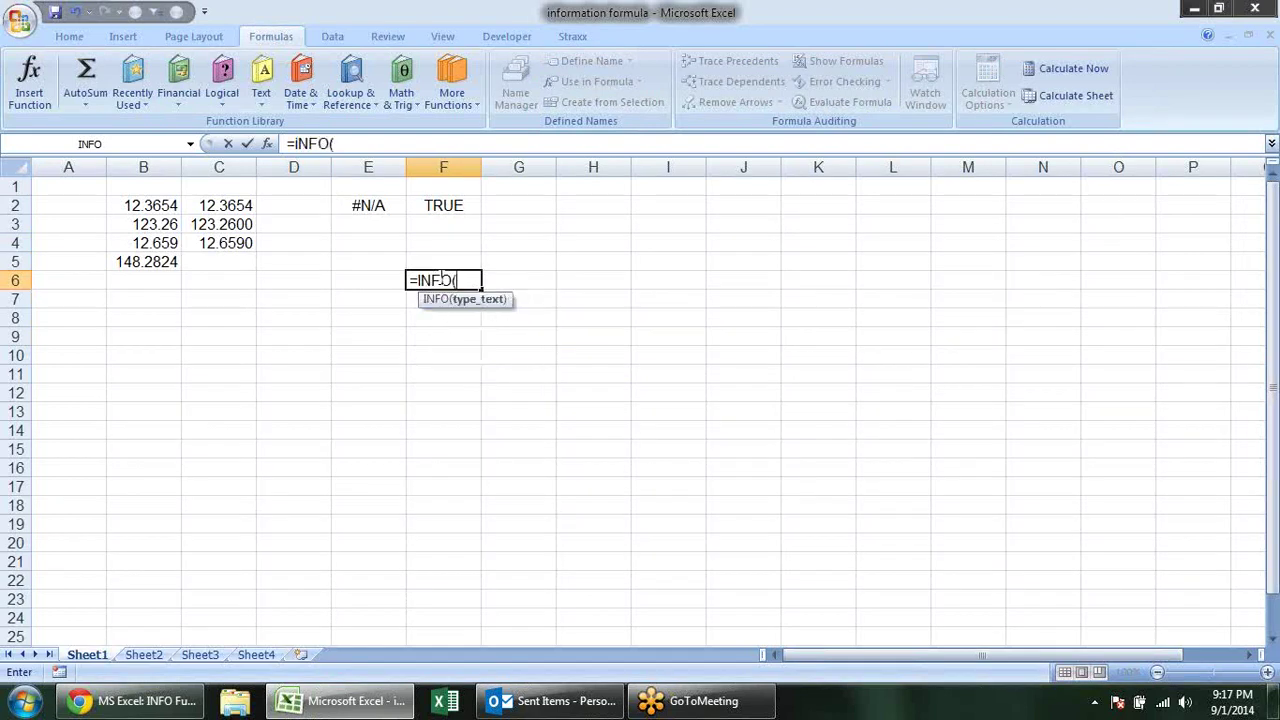
key("alt+Tab")
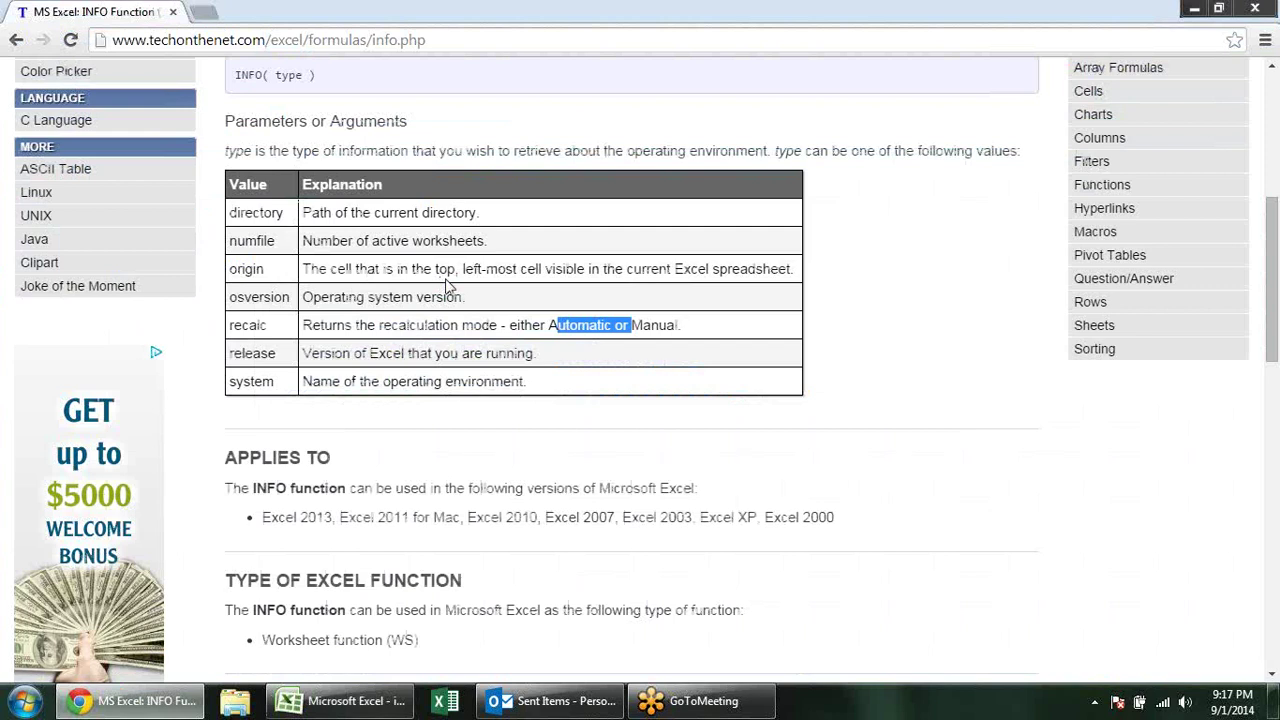
key("alt+Tab")
type("=INFO(\"dire")
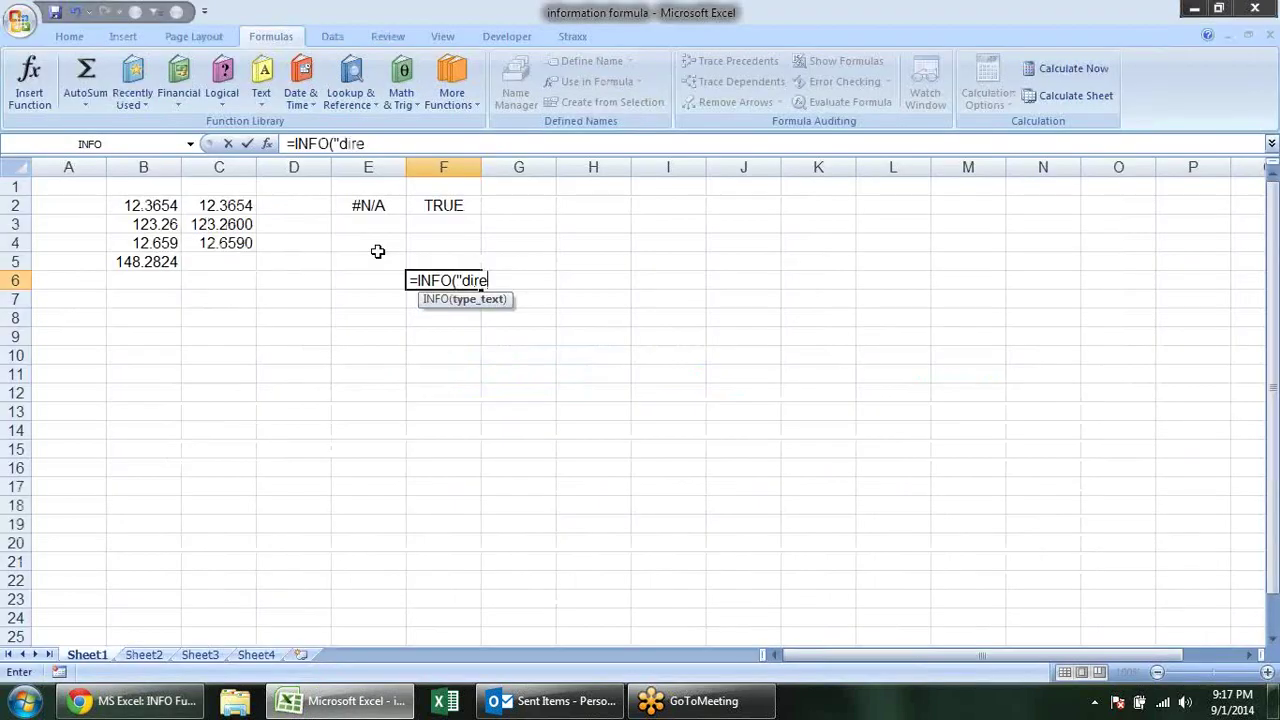
type("ory")
type(")")
key("Return")
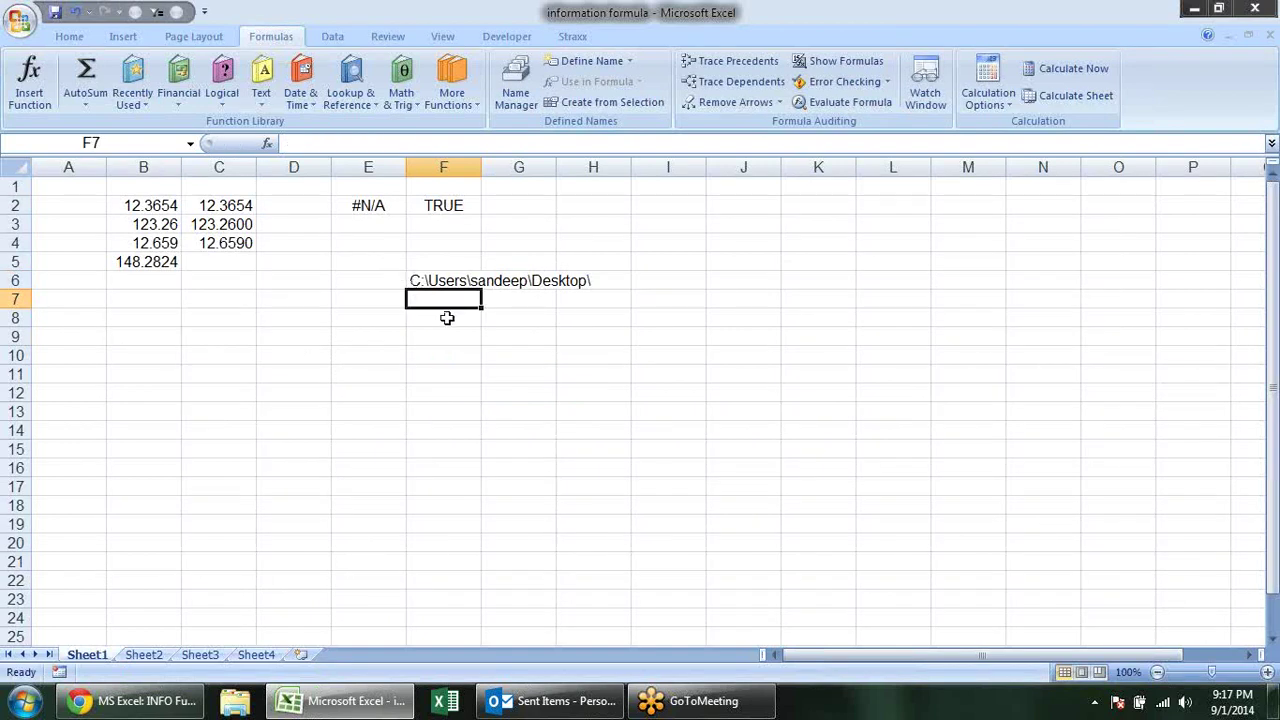
key("alt+Tab")
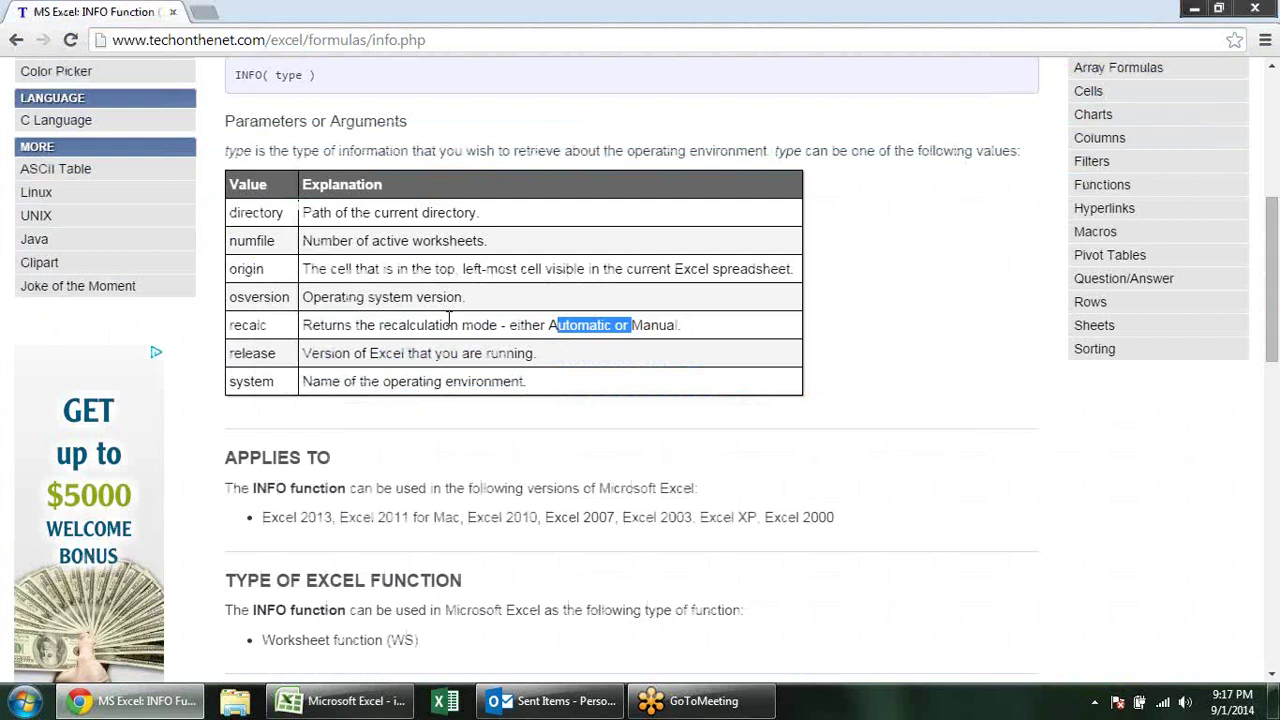
Replace directory with numfile in F6's INFO formula, returning 6 worksheets.
key("alt+Tab")
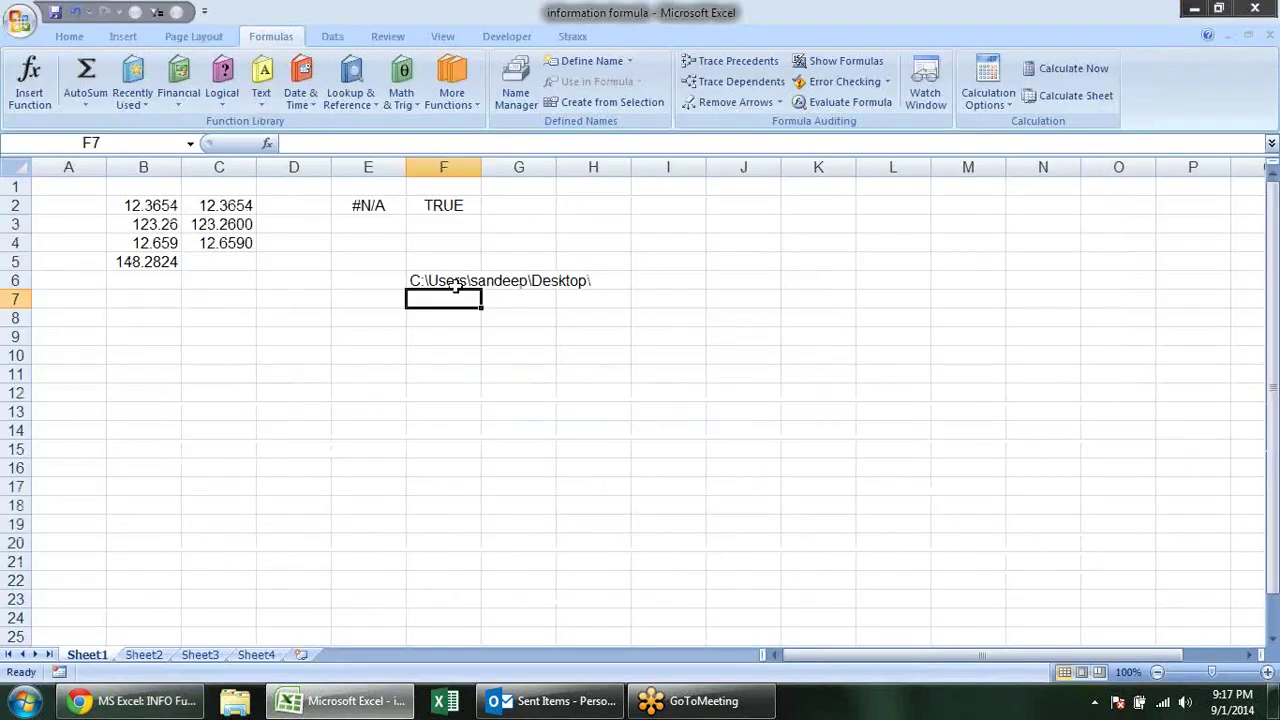
double_click(456, 281)
left_click_drag(519, 281, 462, 281)
type("numfile")
key("Return")
left_click(465, 278)
Review the numfile, origin and system descriptions on the INFO page and reopen F6 for editing.
key("alt+Tab")
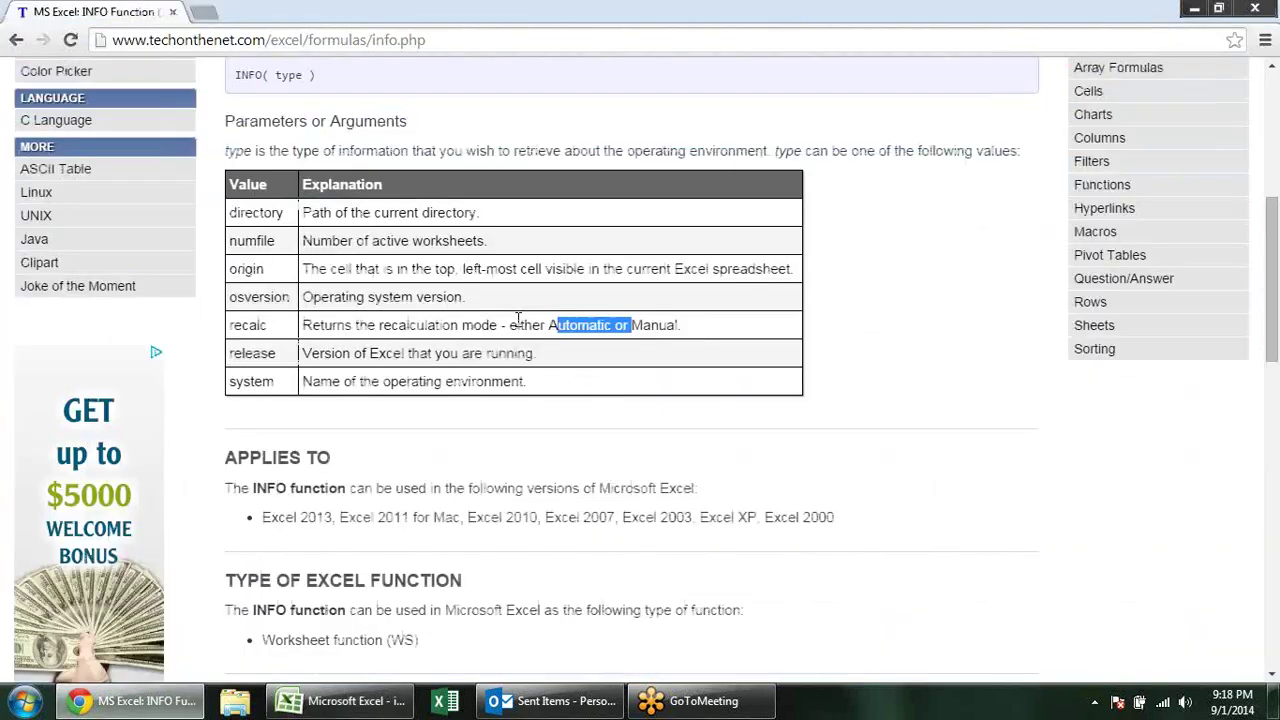
left_click(333, 232)
left_click_drag(333, 232, 588, 268)
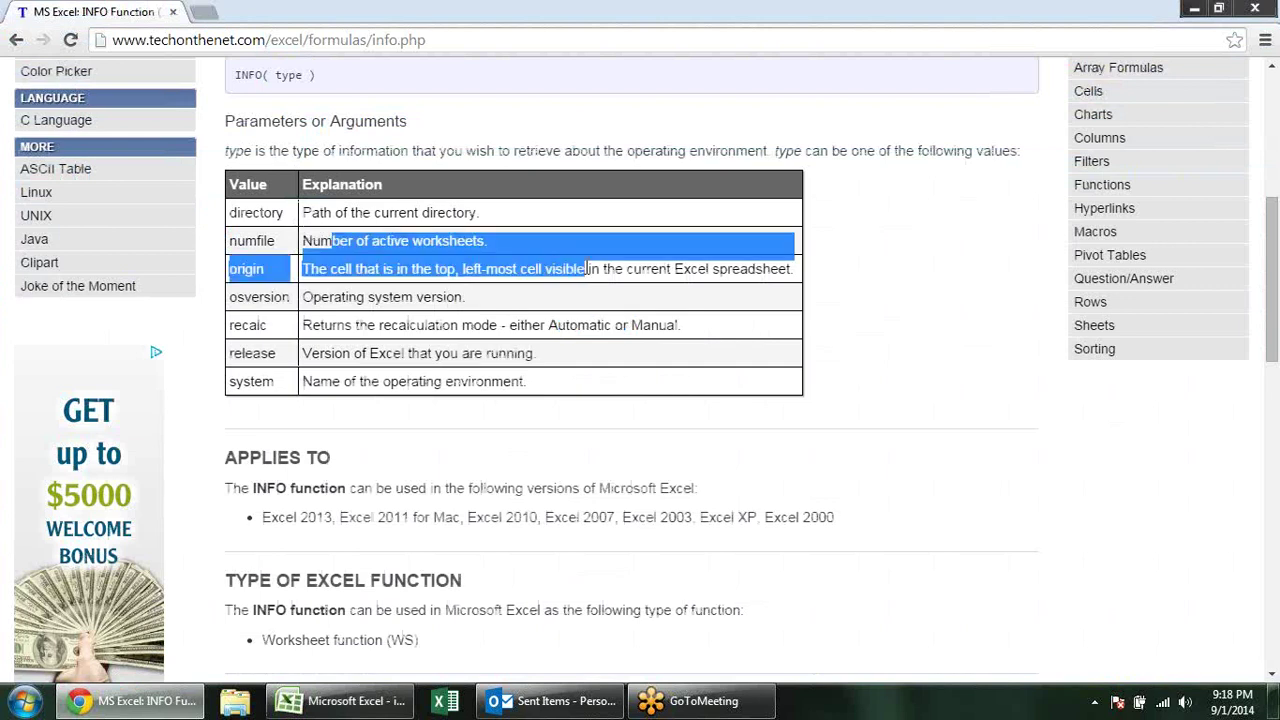
key("alt+Tab")
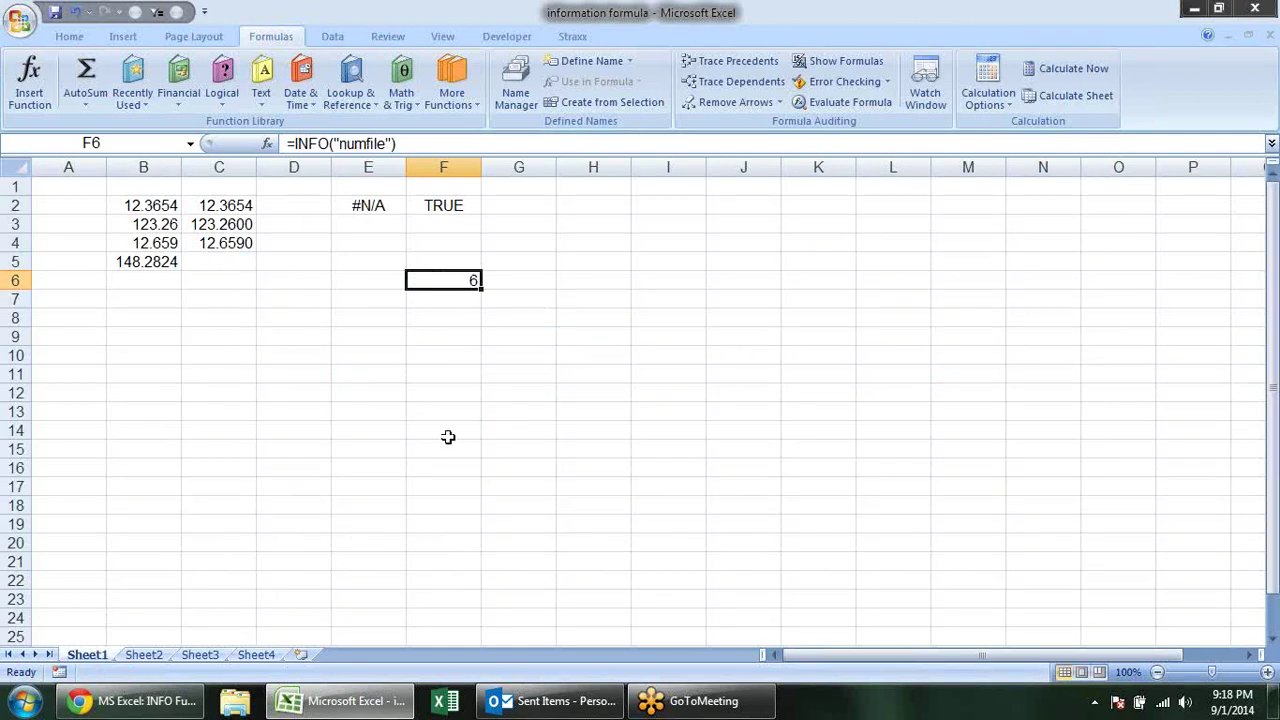
double_click(465, 280)
key("alt+Tab")
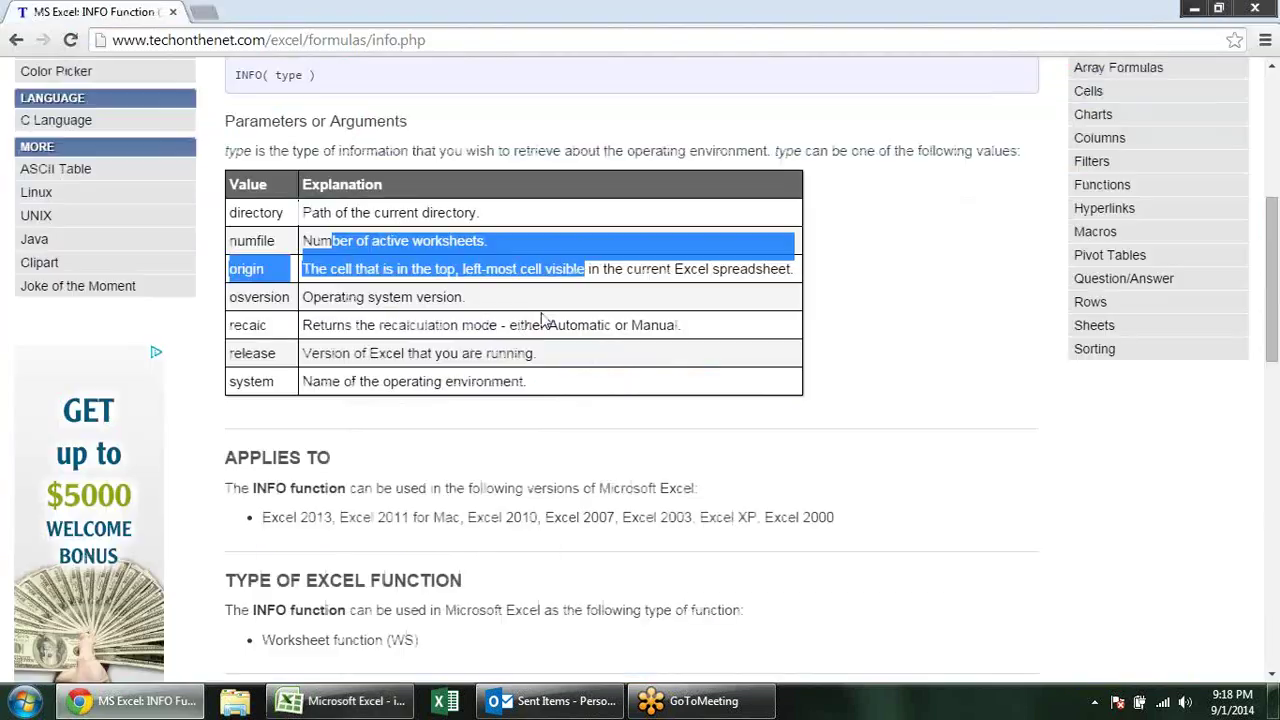
left_click_drag(611, 404, 590, 410)
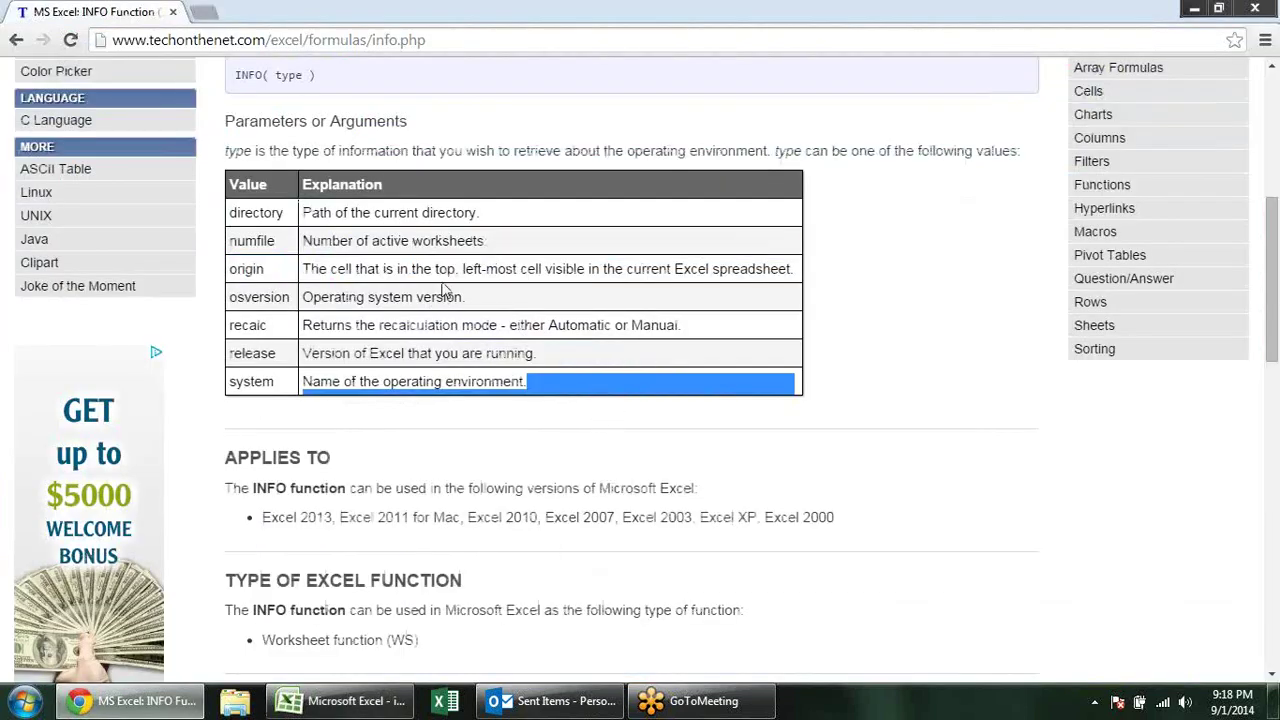
key("alt+Tab")
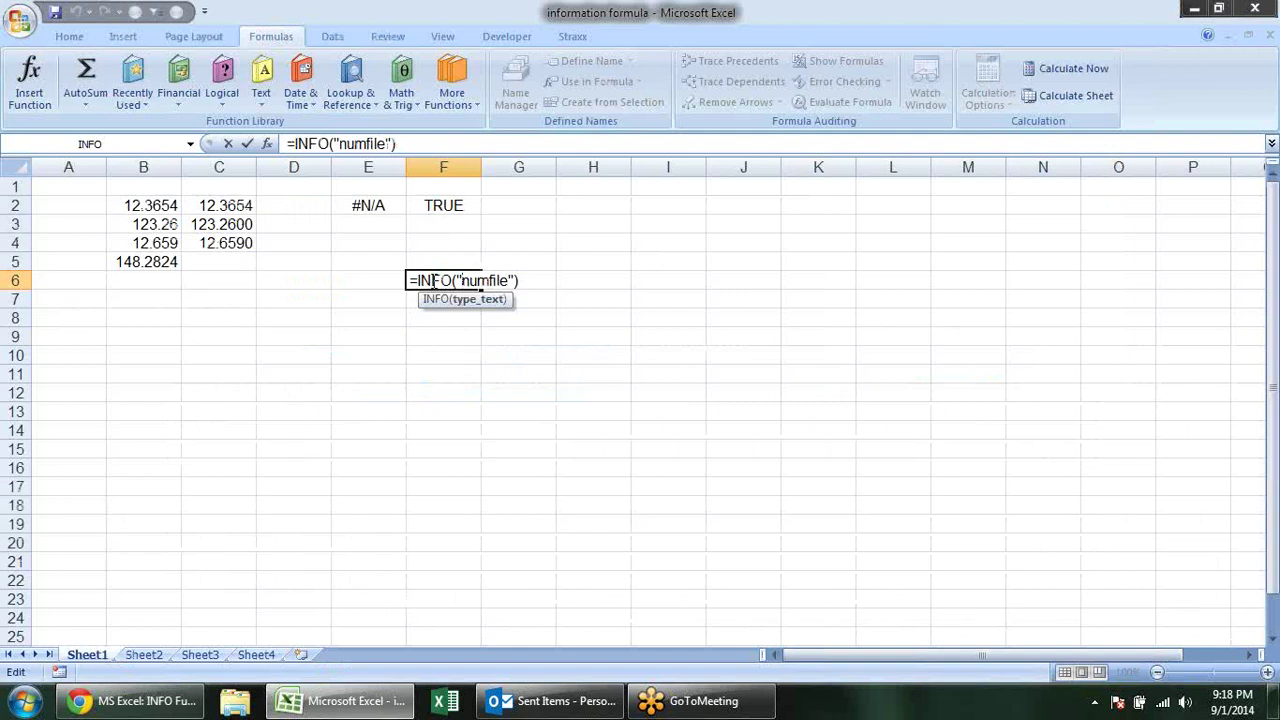
Replace numfile with origin in F6's INFO formula to report the top-left cell.
key("Delete")
key("Delete")
key("Delete")
key("Delete")
key("Delete")
key("Delete")
key("Delete")
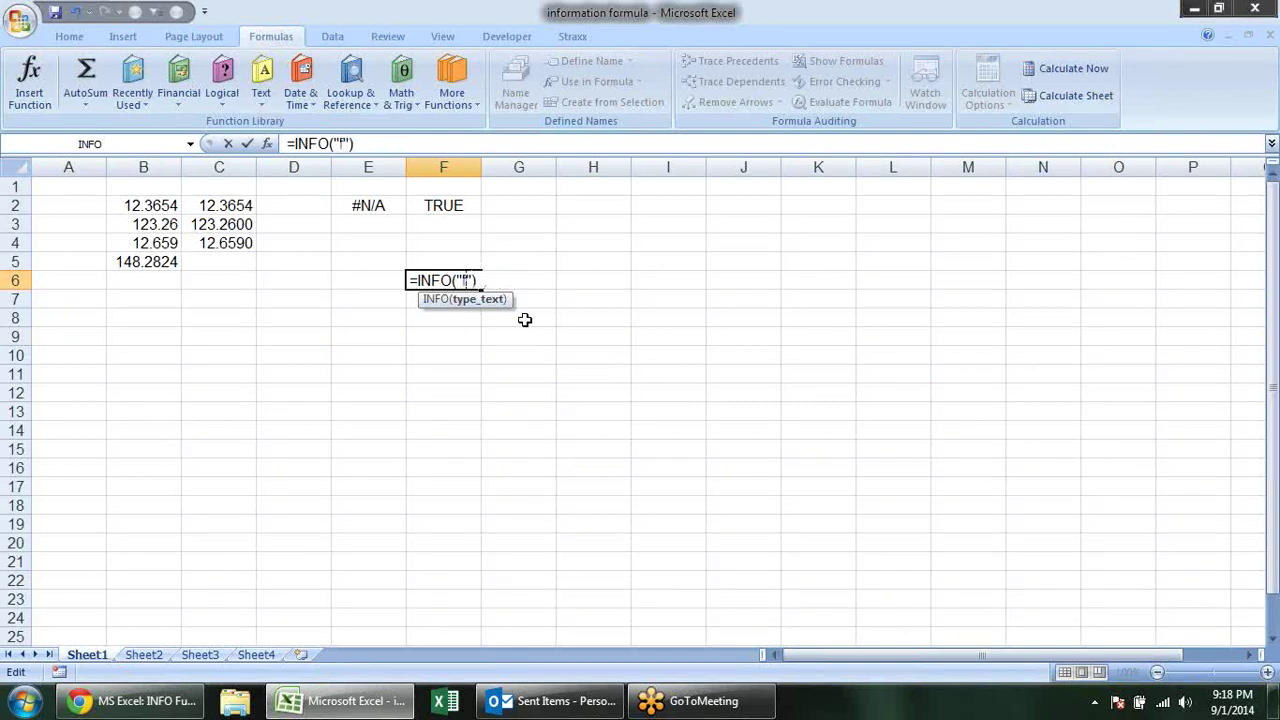
type("orig")
type("in")
key("Return")
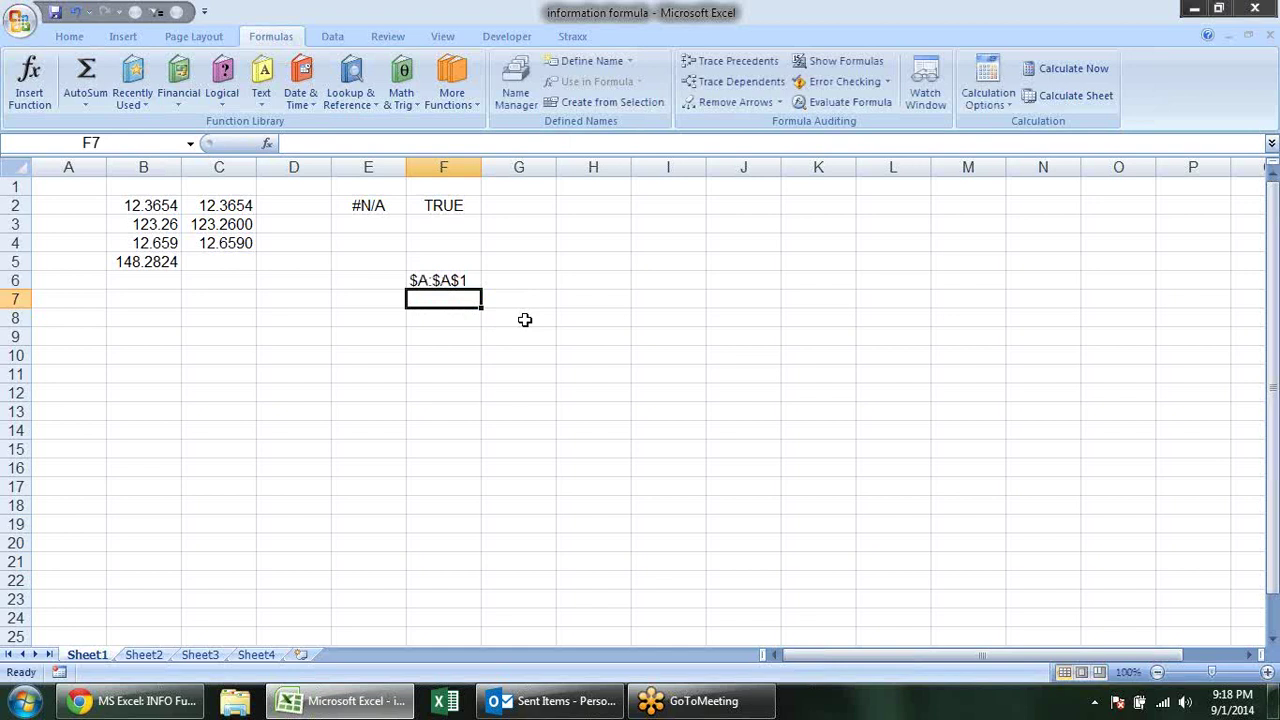
key("Up")
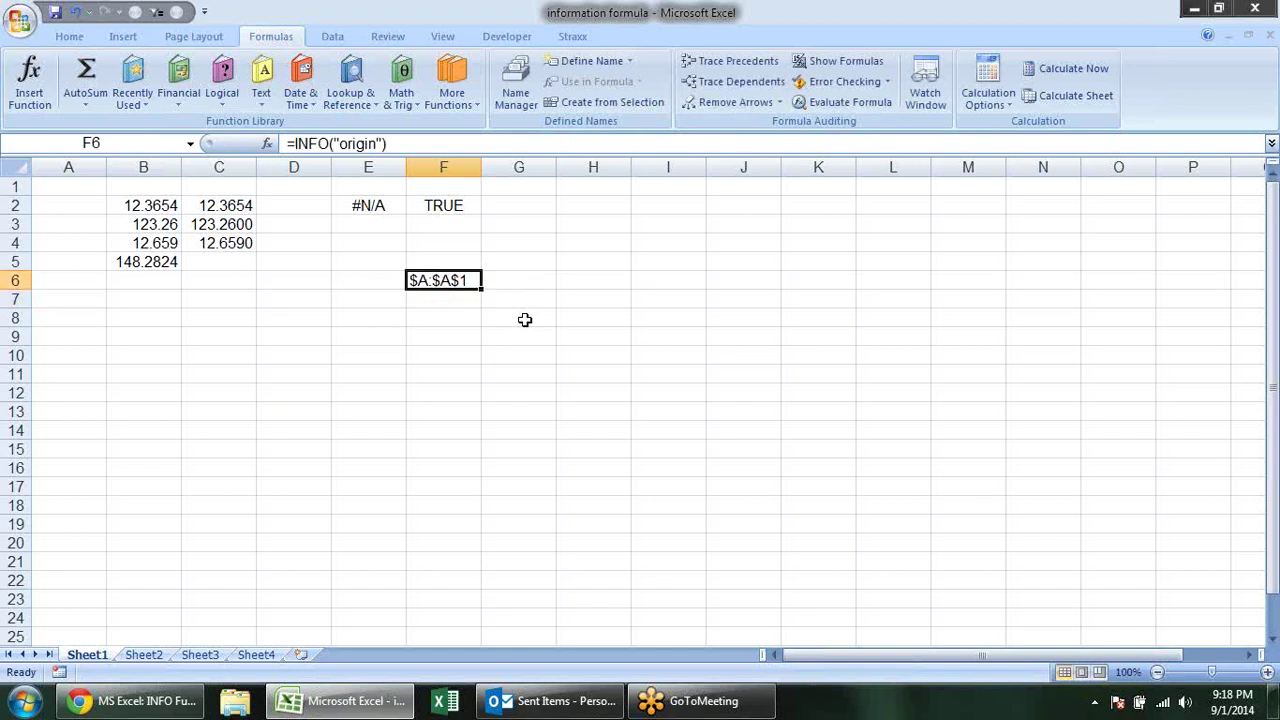
left_click(68, 188)
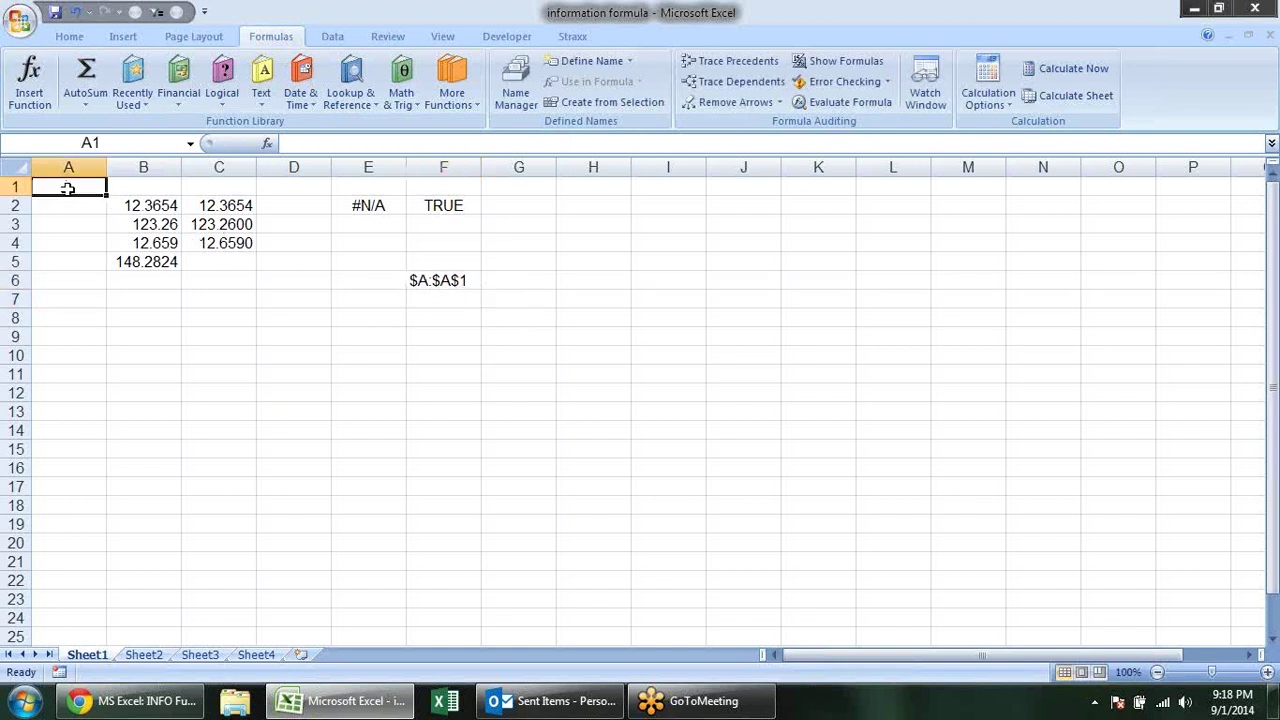
left_click(455, 283)
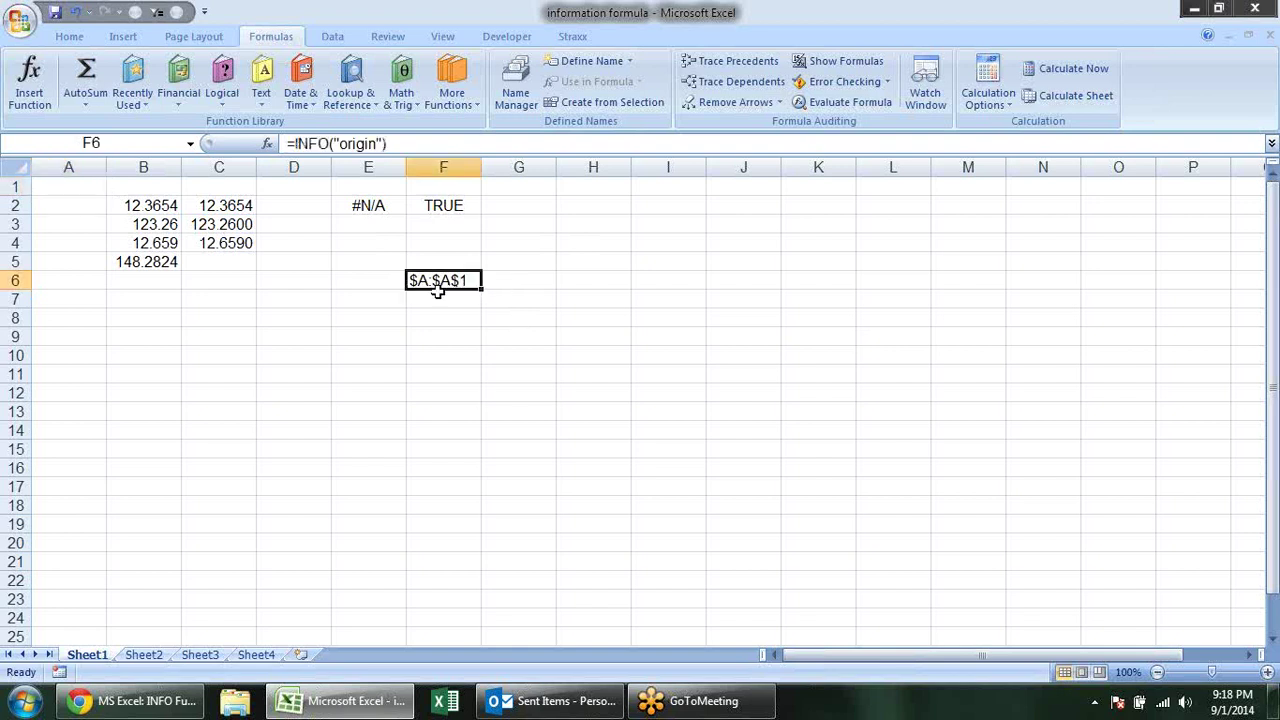
Shift the view one column right and recalculate F6, then return to A1 so it shows $A:$A$1.
key("Right")
key("Right")
key("Right")
key("Right")
key("Right")
key("Right")
key("Right")
key("Right")
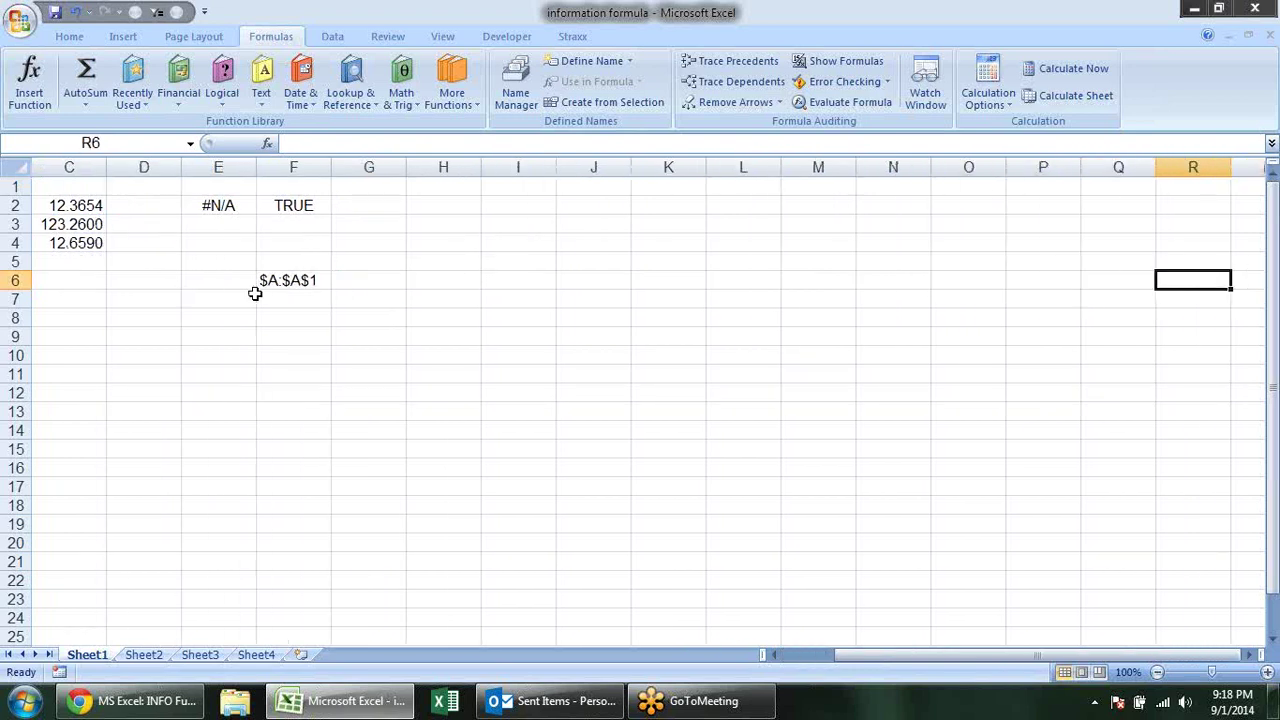
left_click(277, 286)
double_click(291, 280)
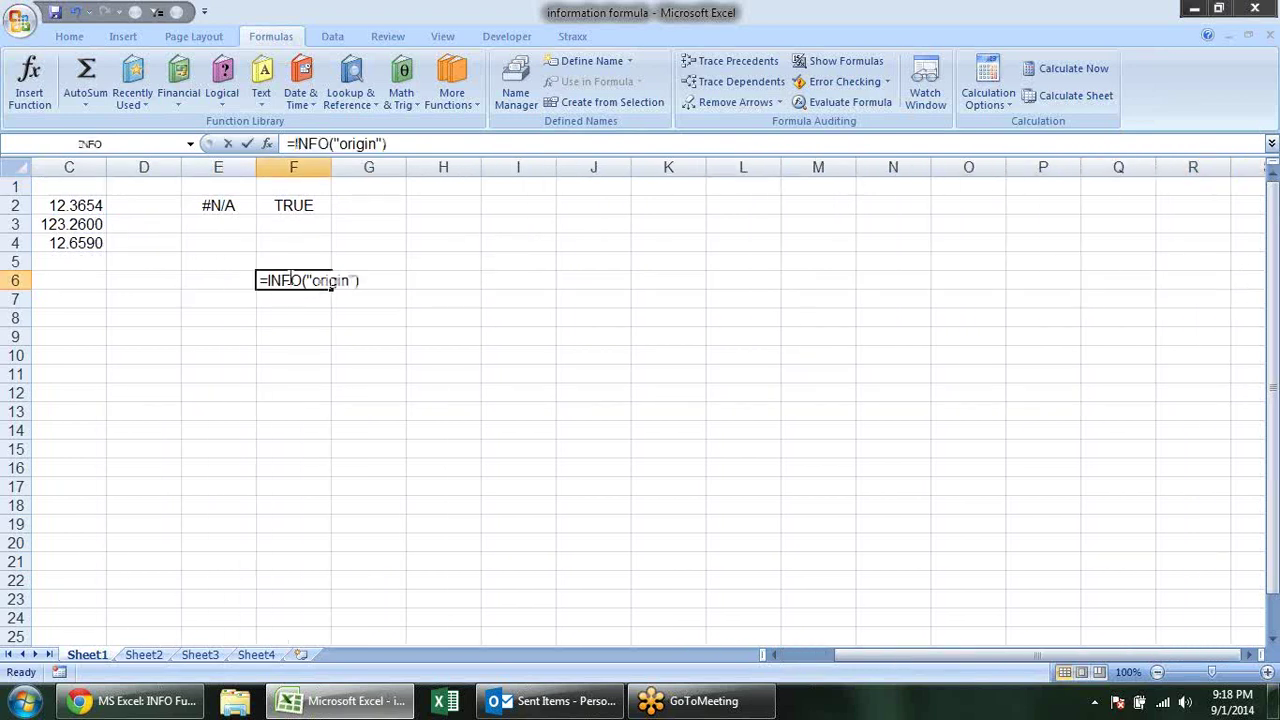
left_click(317, 333)
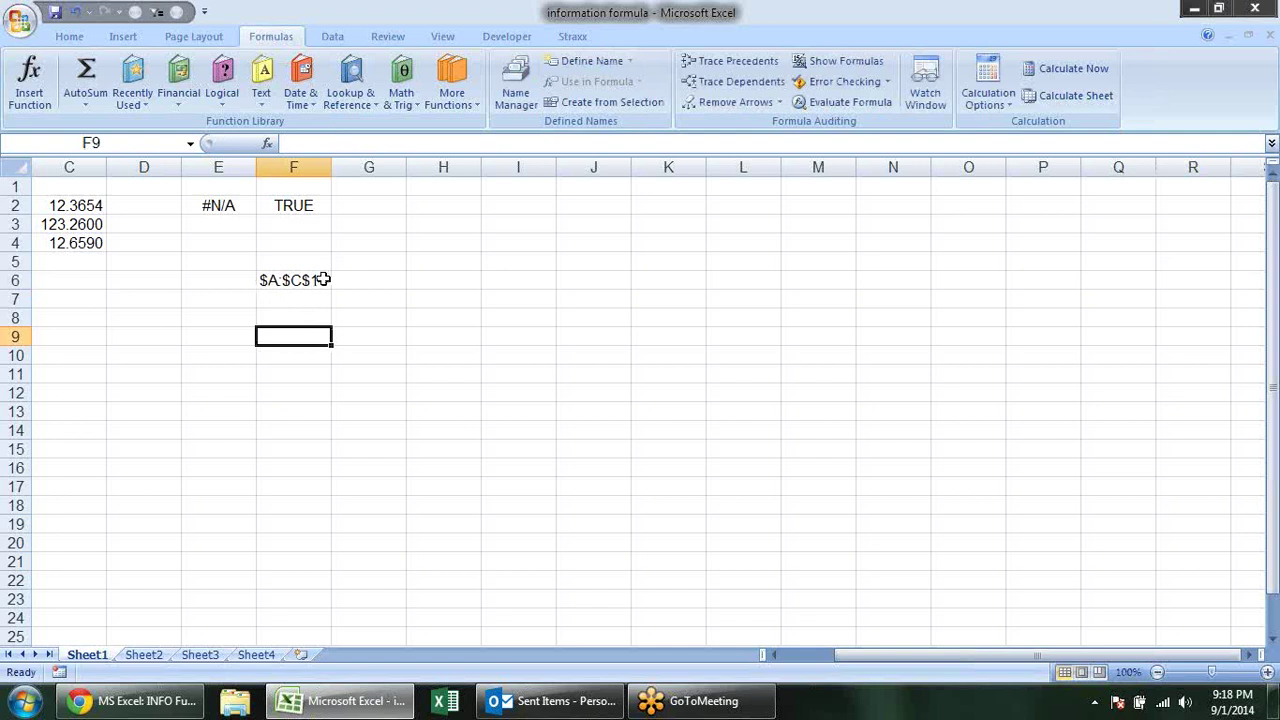
left_click(89, 187)
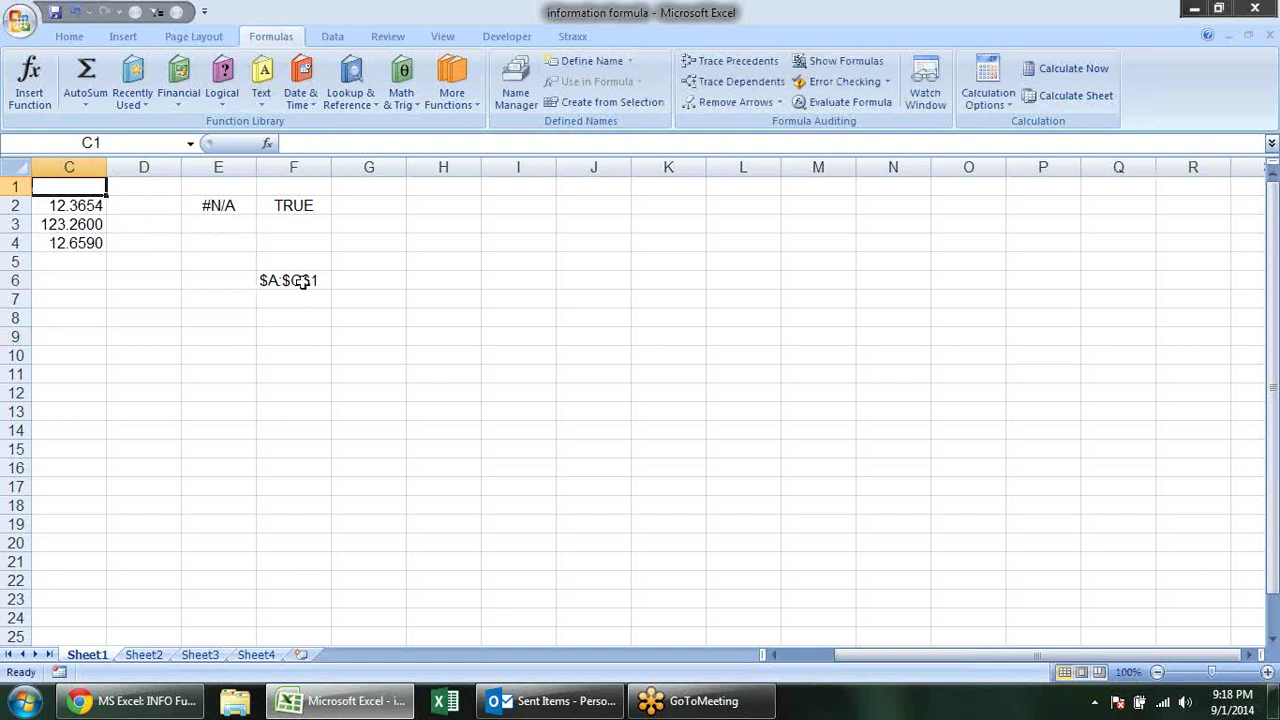
left_click(302, 283)
left_click(73, 185)
key("ctrl+Home")
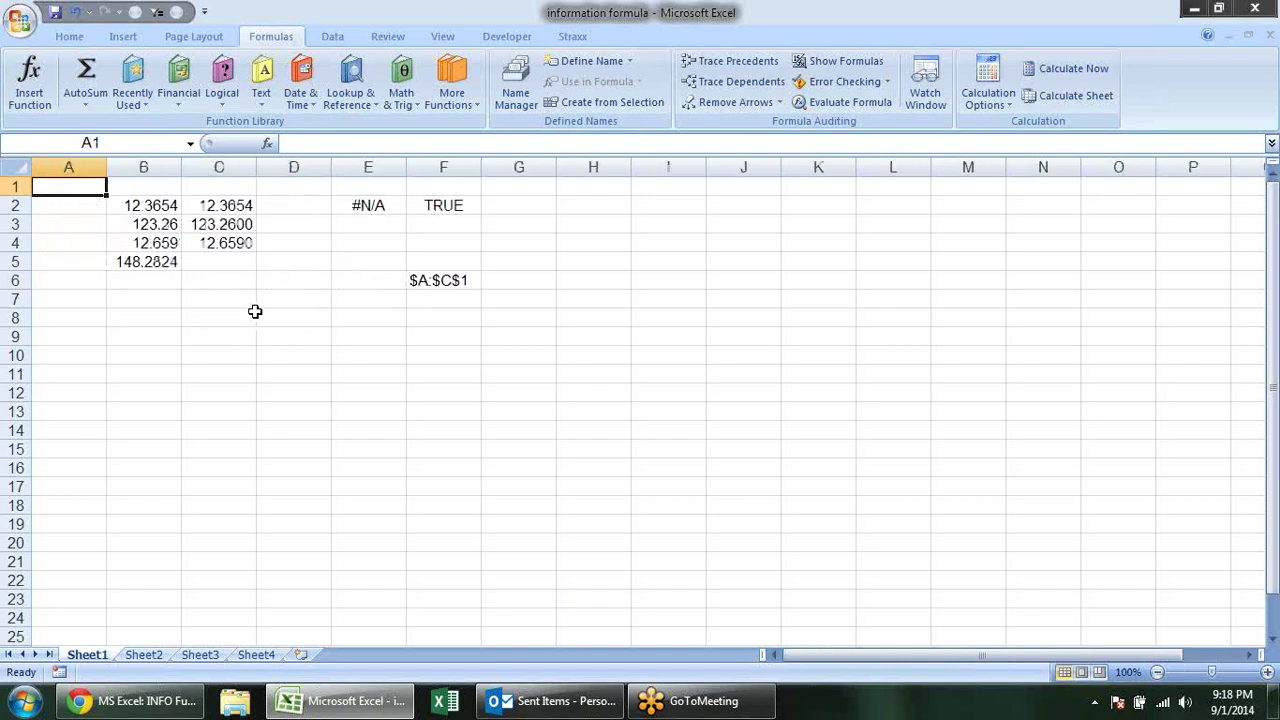
double_click(412, 280)
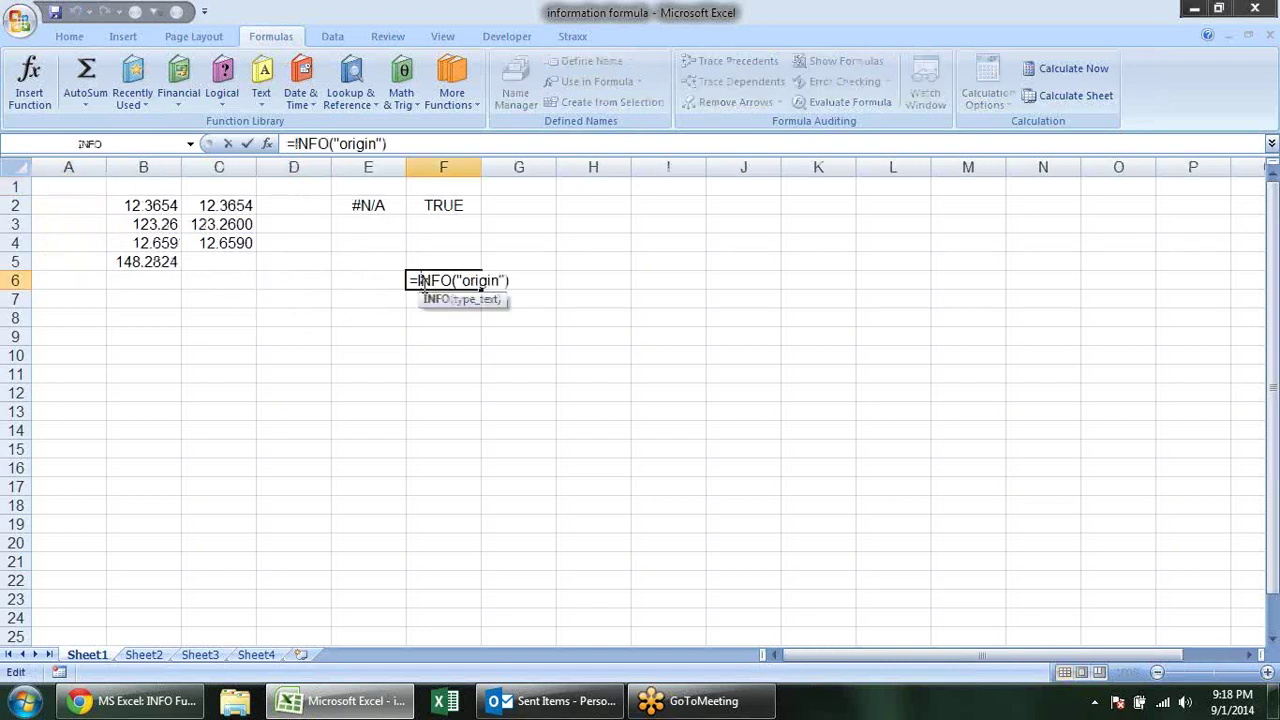
left_click(430, 340)
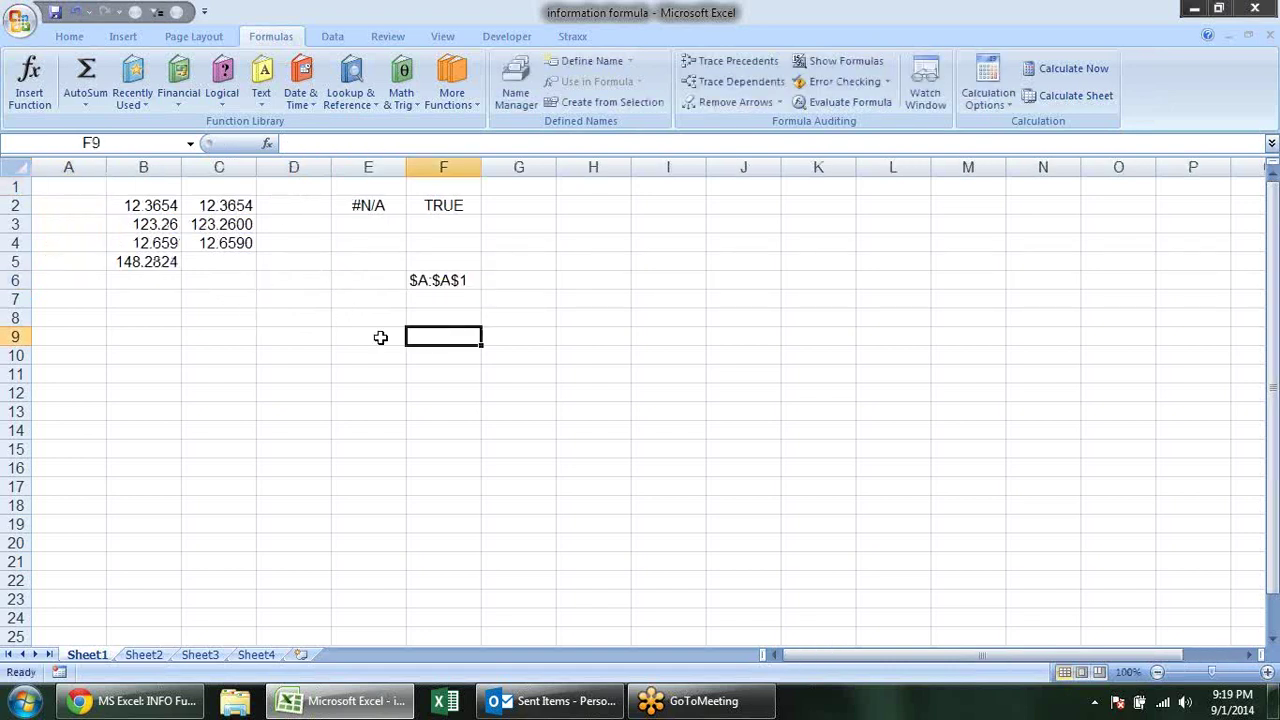
Highlight the origin and osversion descriptions on the INFO reference page.
key("alt+Tab")
left_click(410, 436)
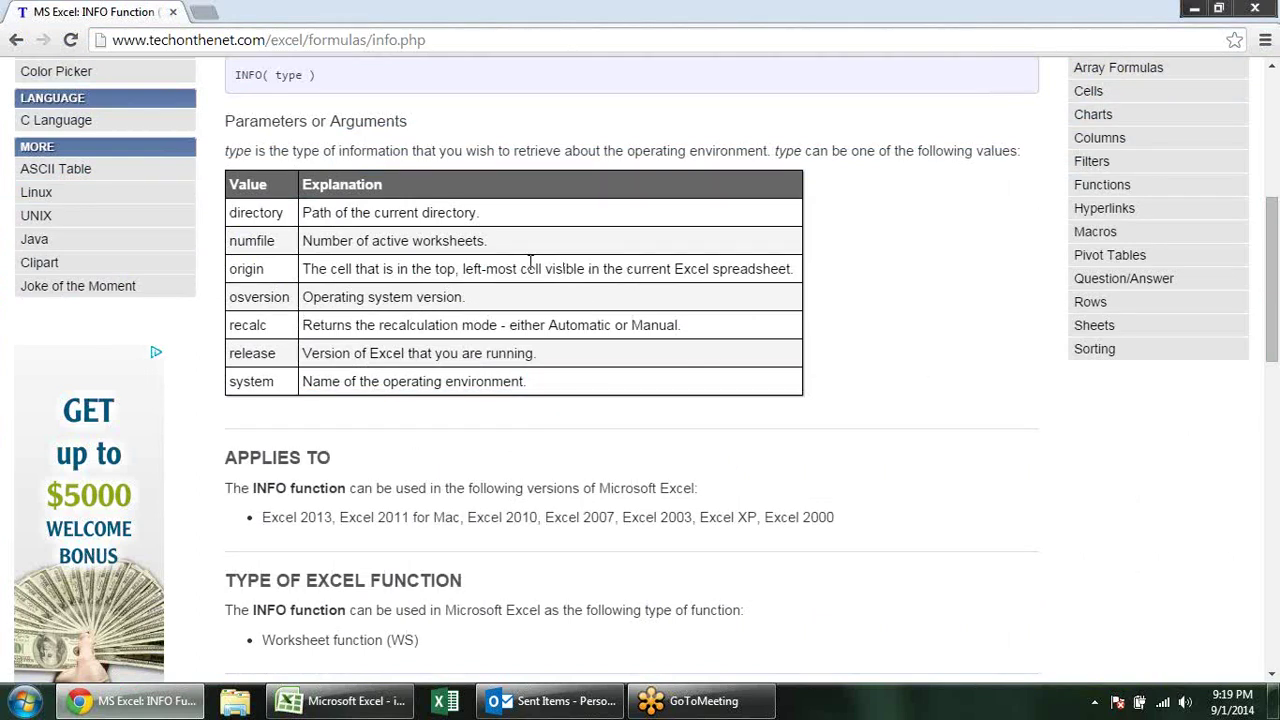
left_click_drag(488, 273, 760, 267)
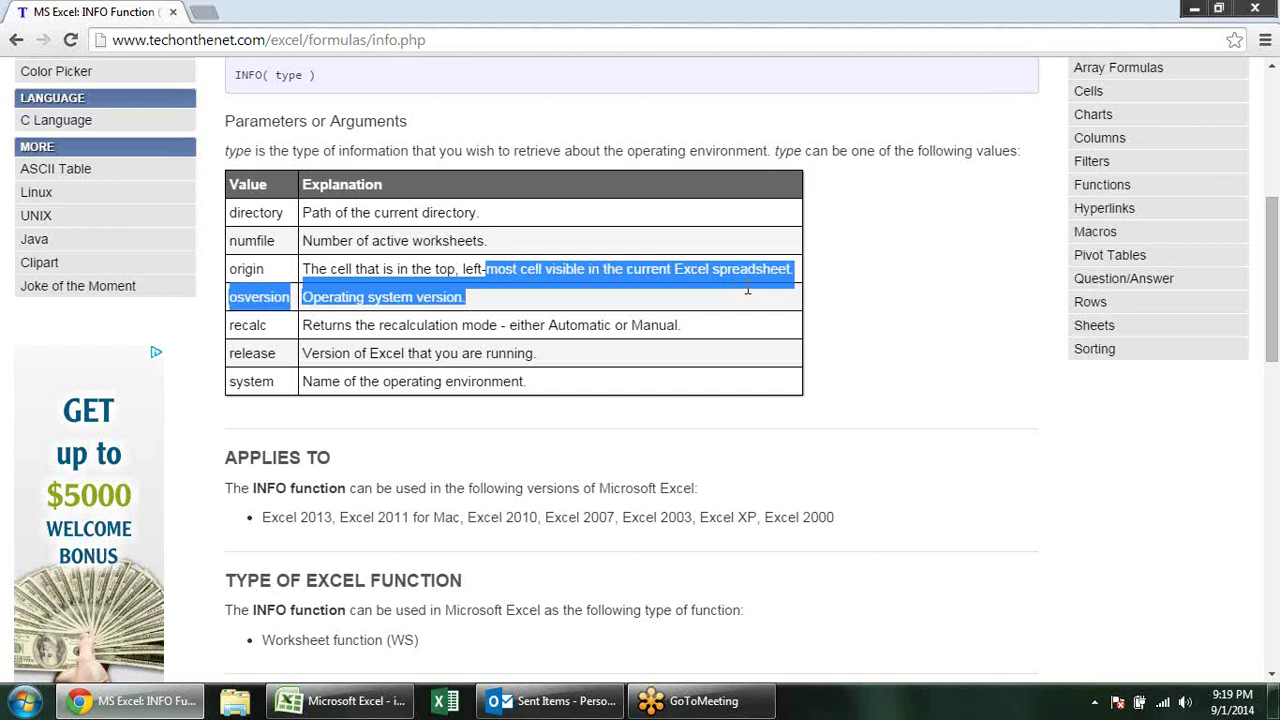
Change F6's INFO type from origin to osversion, returning Windows (32-bit) NT 6.01.
key("alt+Tab")
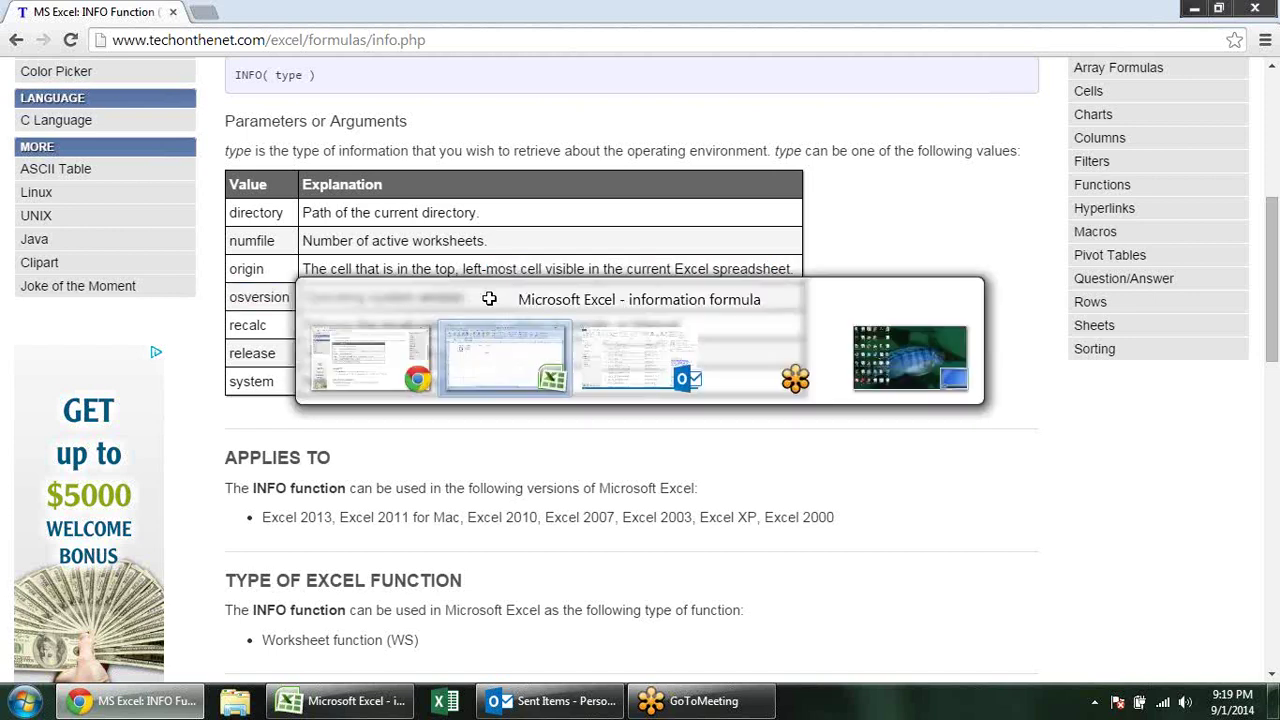
double_click(412, 279)
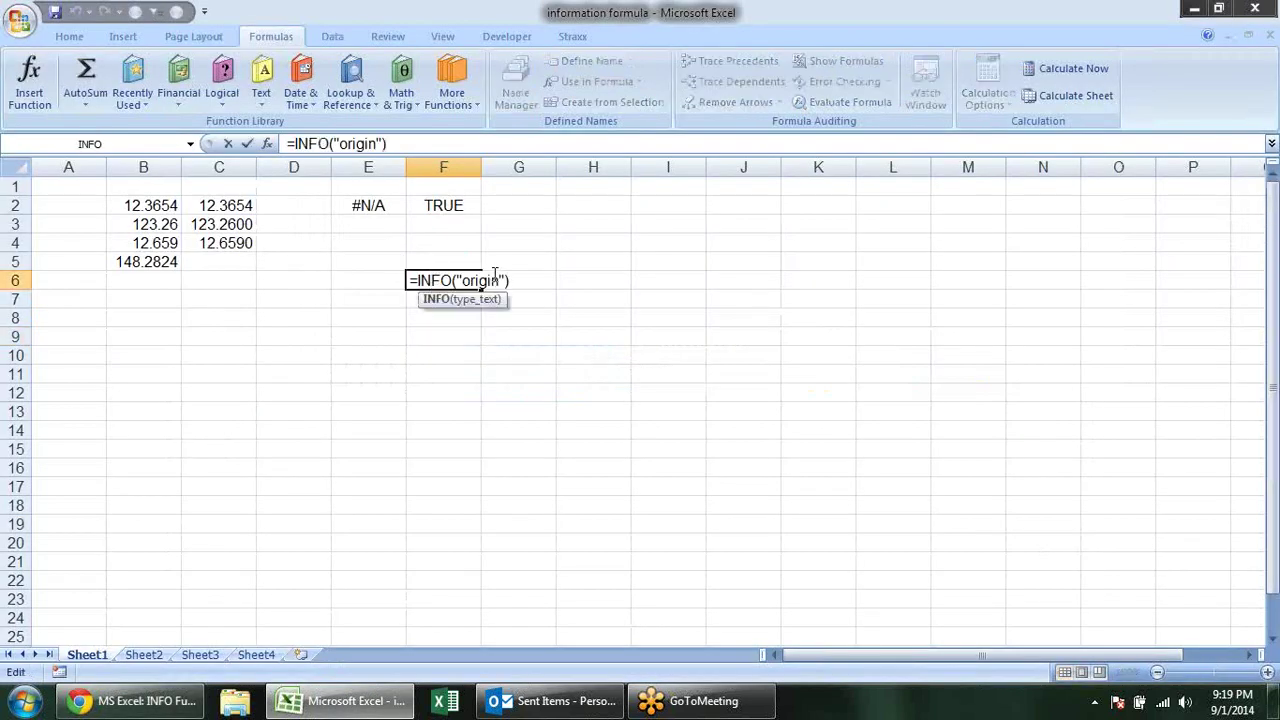
key("BackSpace")
key("BackSpace")
key("BackSpace")
key("BackSpace")
key("BackSpace")
key("BackSpace")
type("osversion")
key("Return")
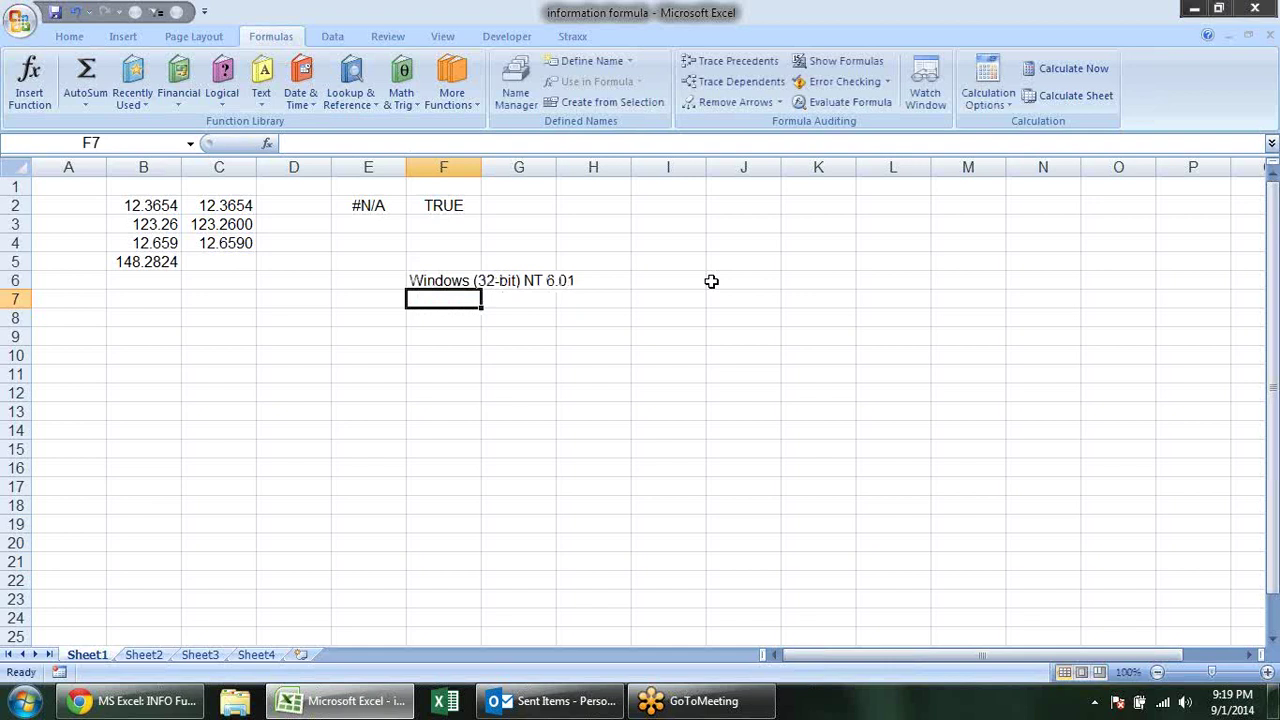
left_click(456, 323)
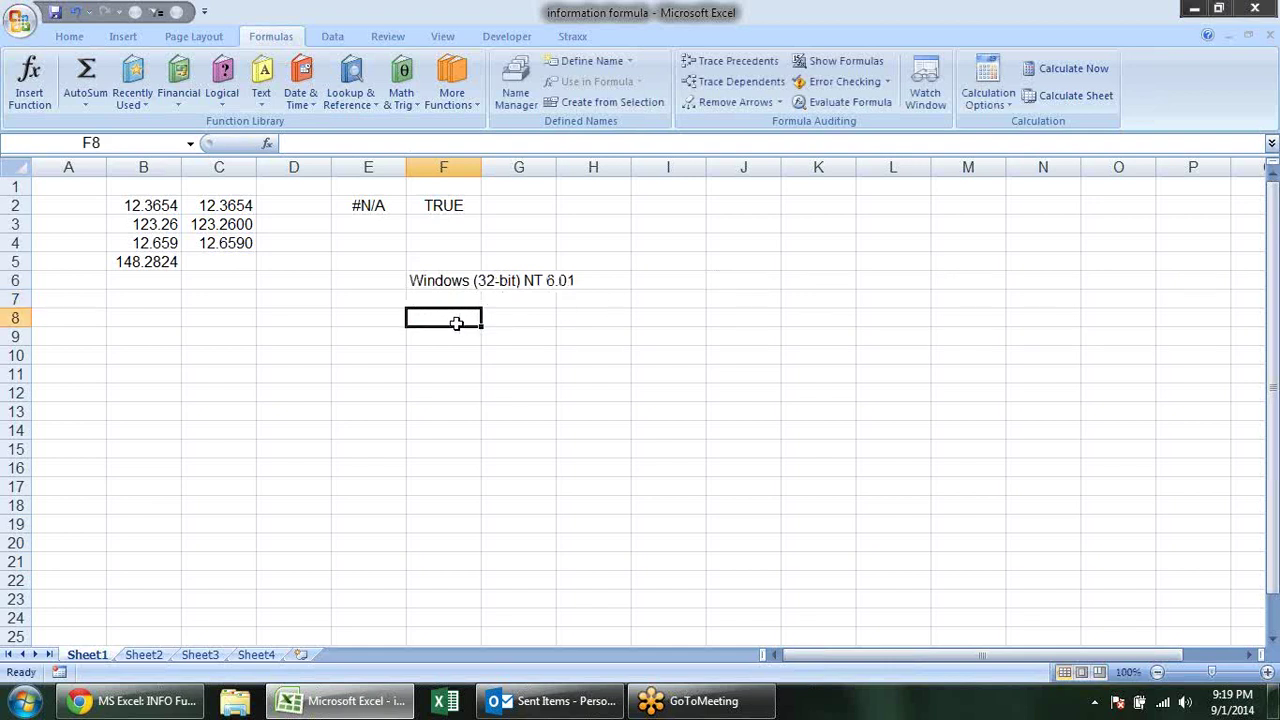
key("alt+Tab")
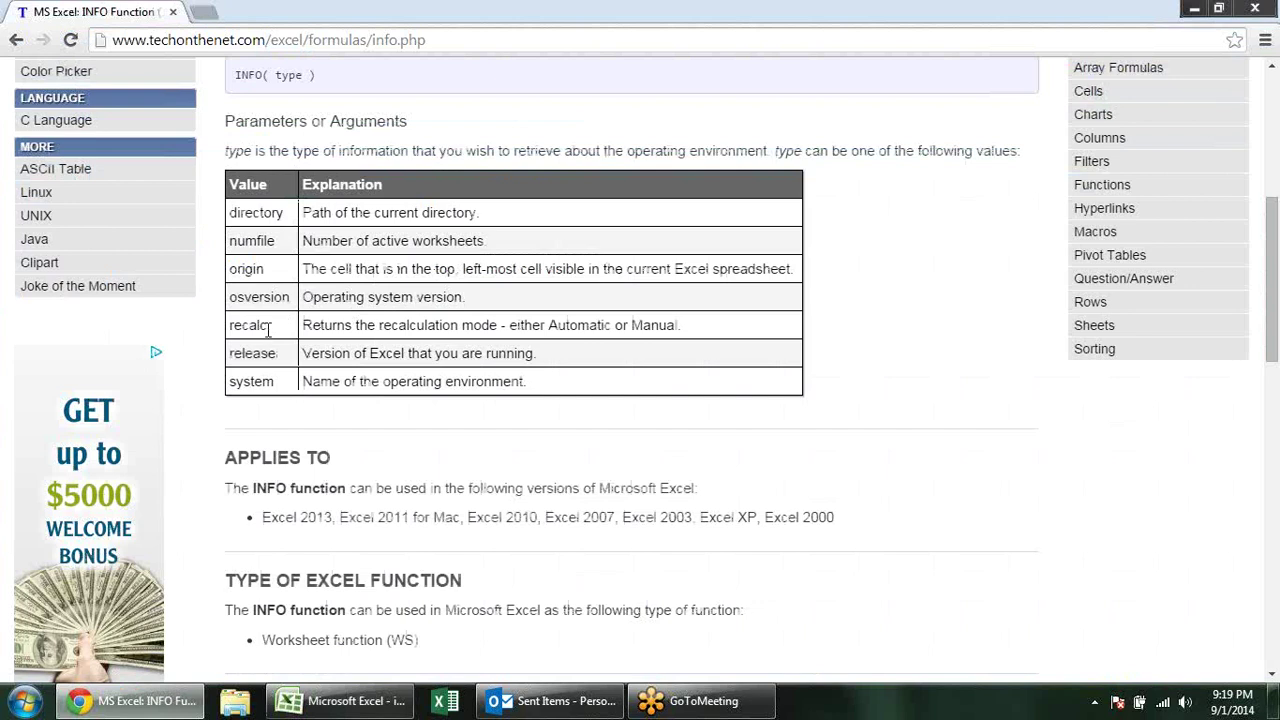
key("alt+Tab")
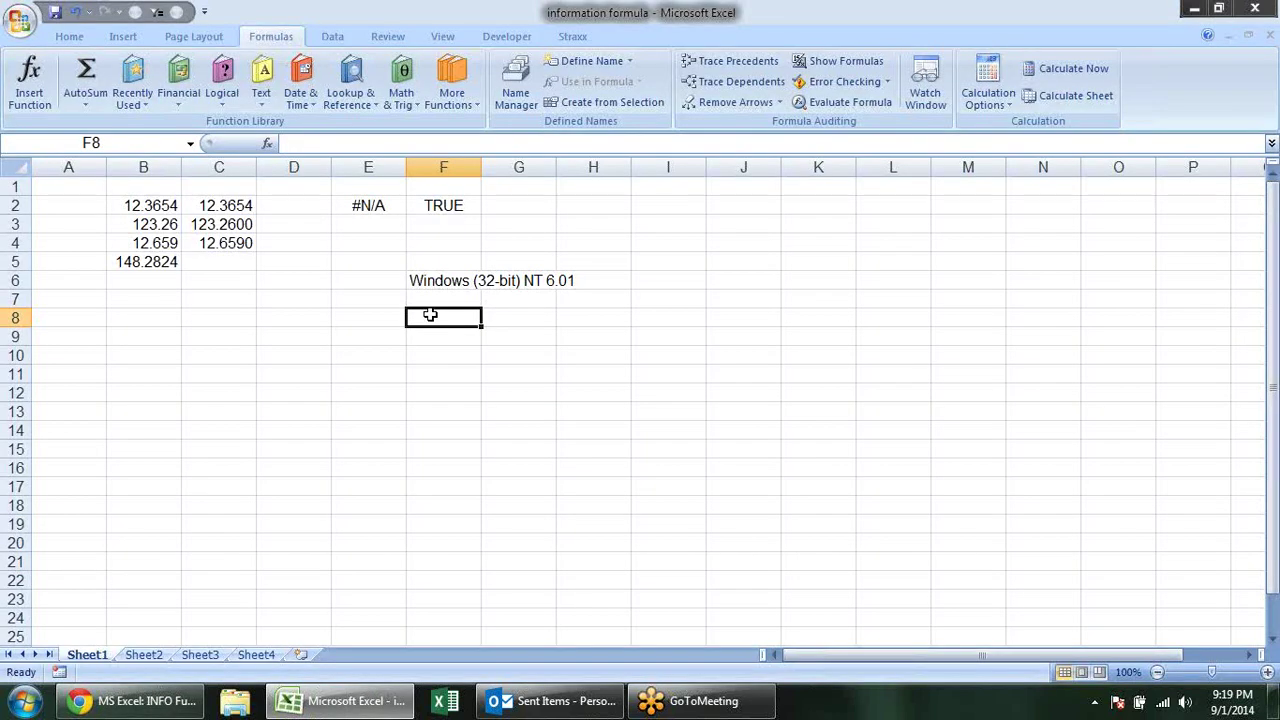
Enter =INFO("Recalc") in F8, showing Automatic, and confirm it under Calculation Options.
type("=in")
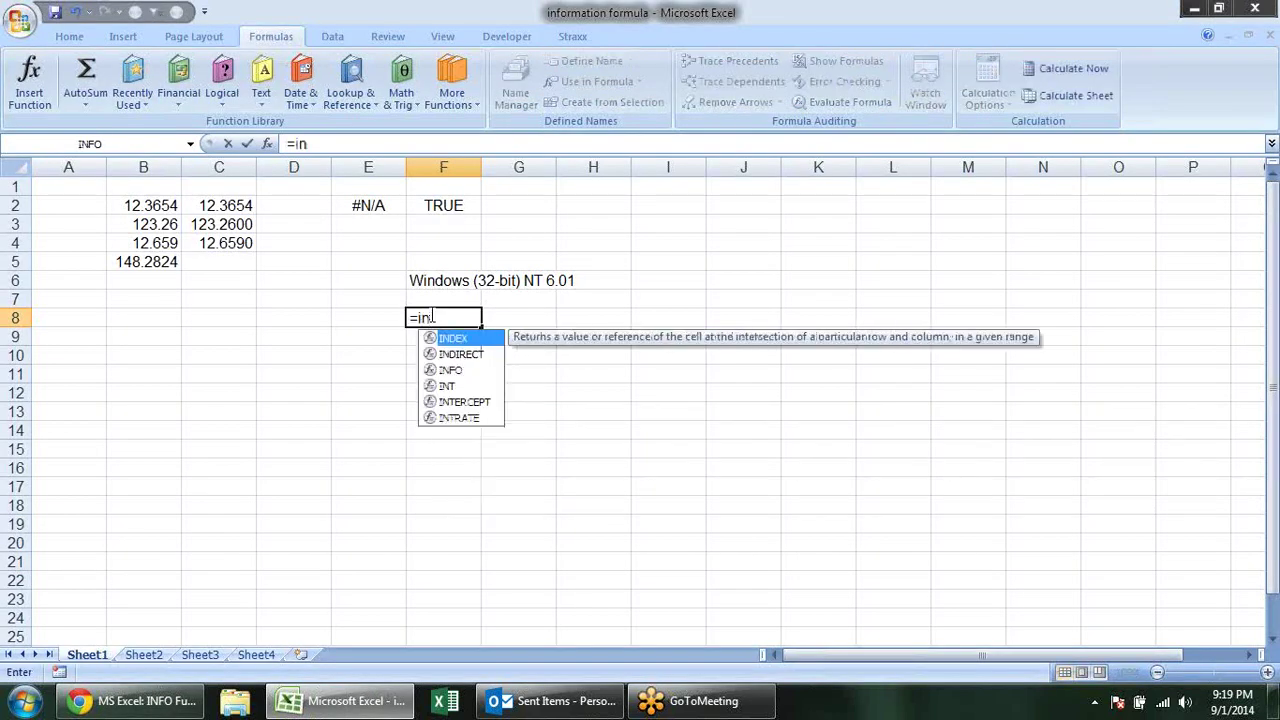
type("f")
key("Tab")
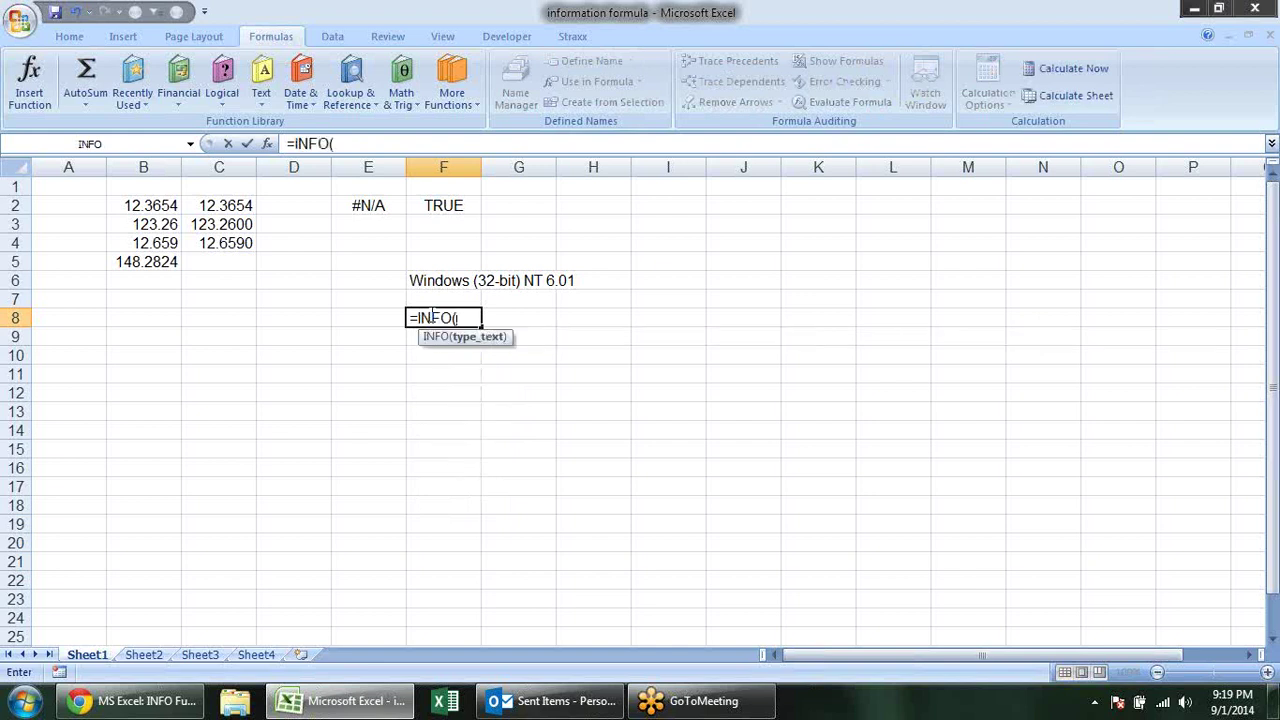
type("\"Recalc")
key("Return")
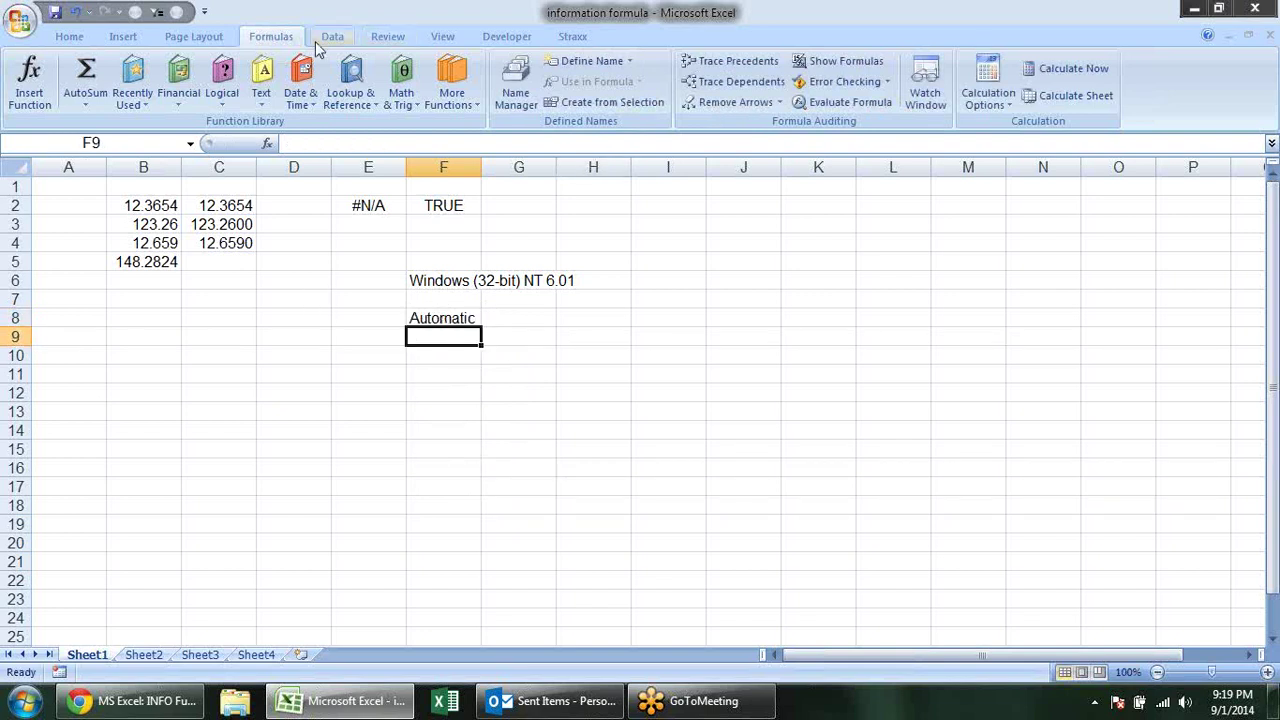
left_click(988, 92)
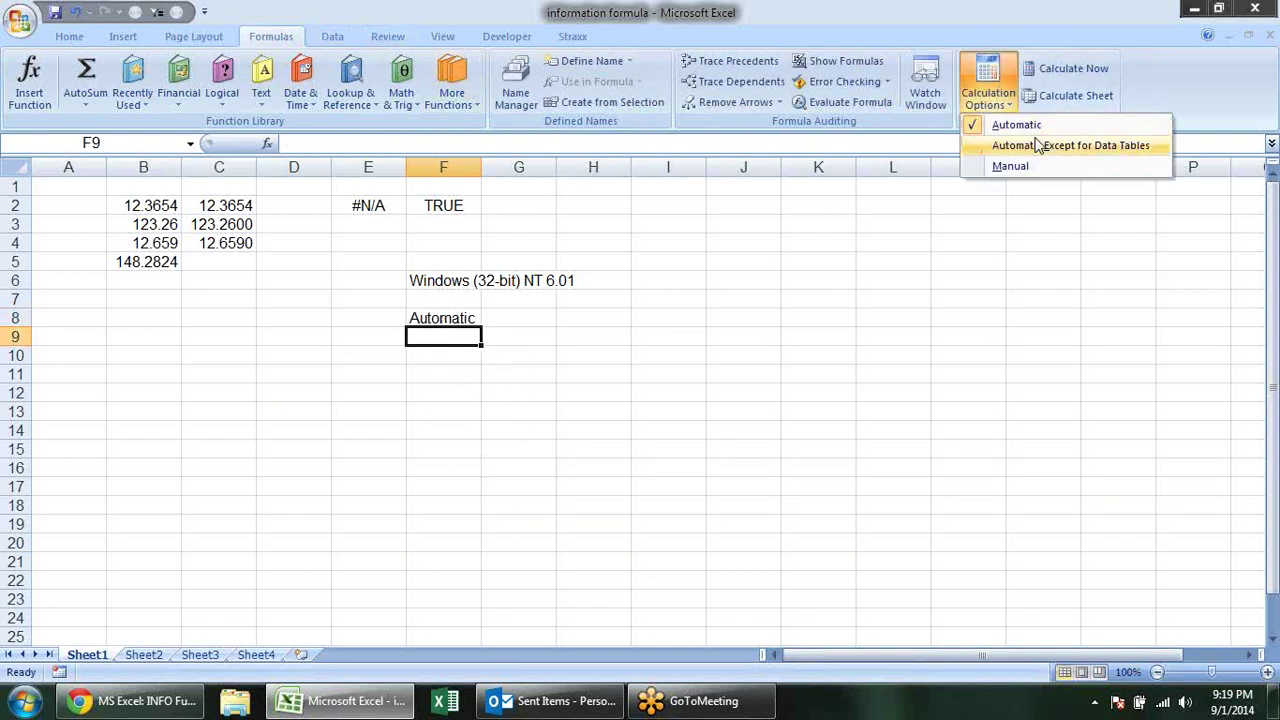
left_click(446, 346)
Highlight the recalc and release descriptions on the INFO reference page.
key("alt+Tab")
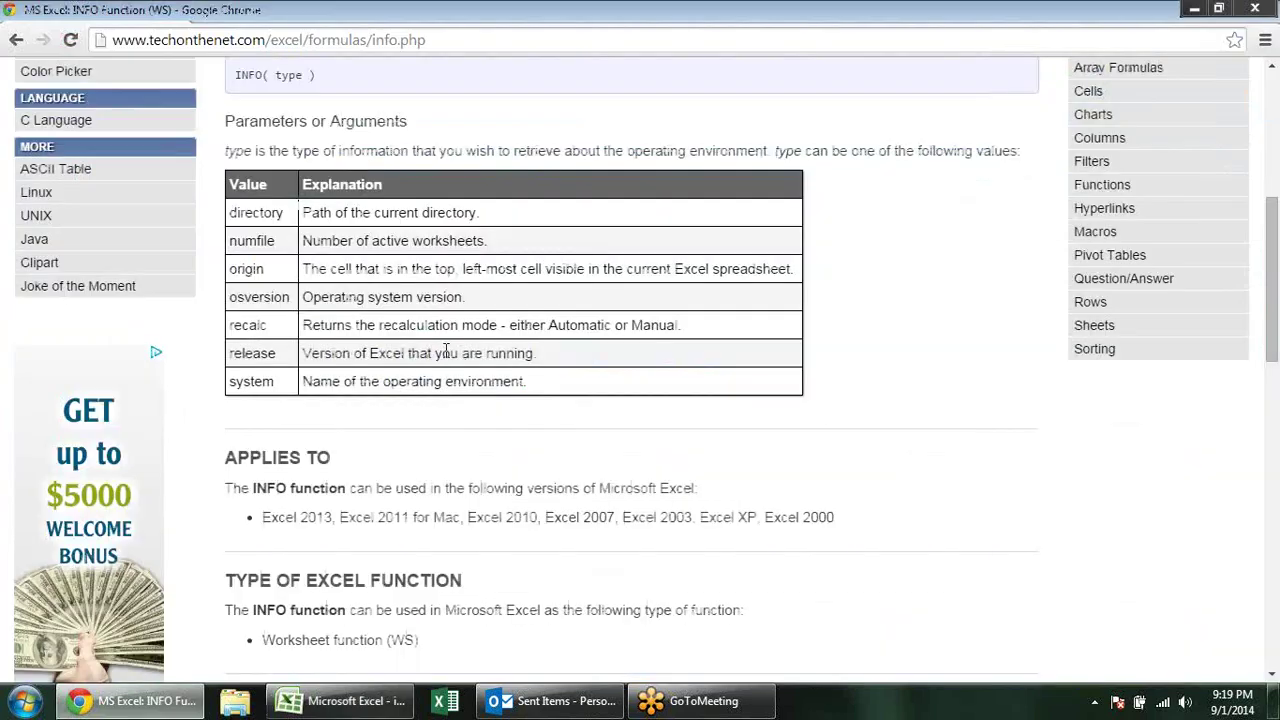
mouse_move(560, 368)
left_mouse_down()
mouse_move(370, 322)
mouse_move(345, 354)
left_mouse_up()
key("alt+Tab")
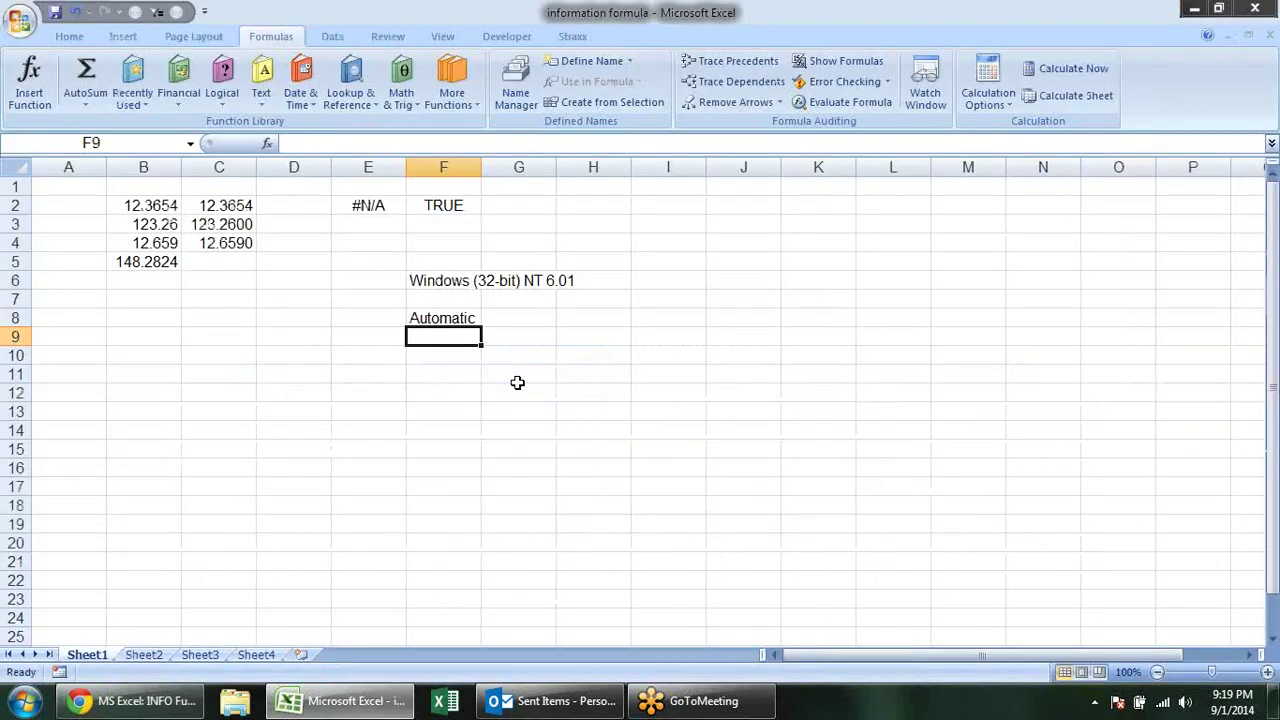
Enter =INFO("release") in F9 so it returns 12.0.
type("=re")
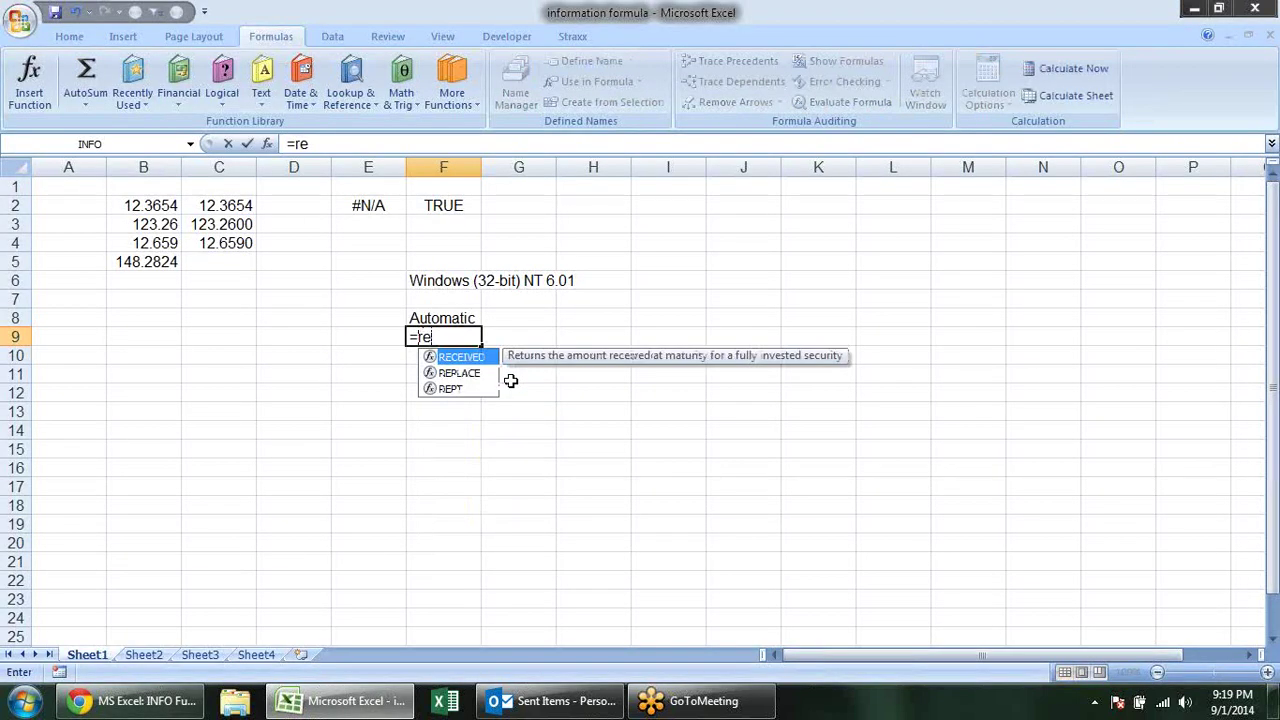
key("BackSpace")
key("BackSpace")
type("inf")
key("Tab")
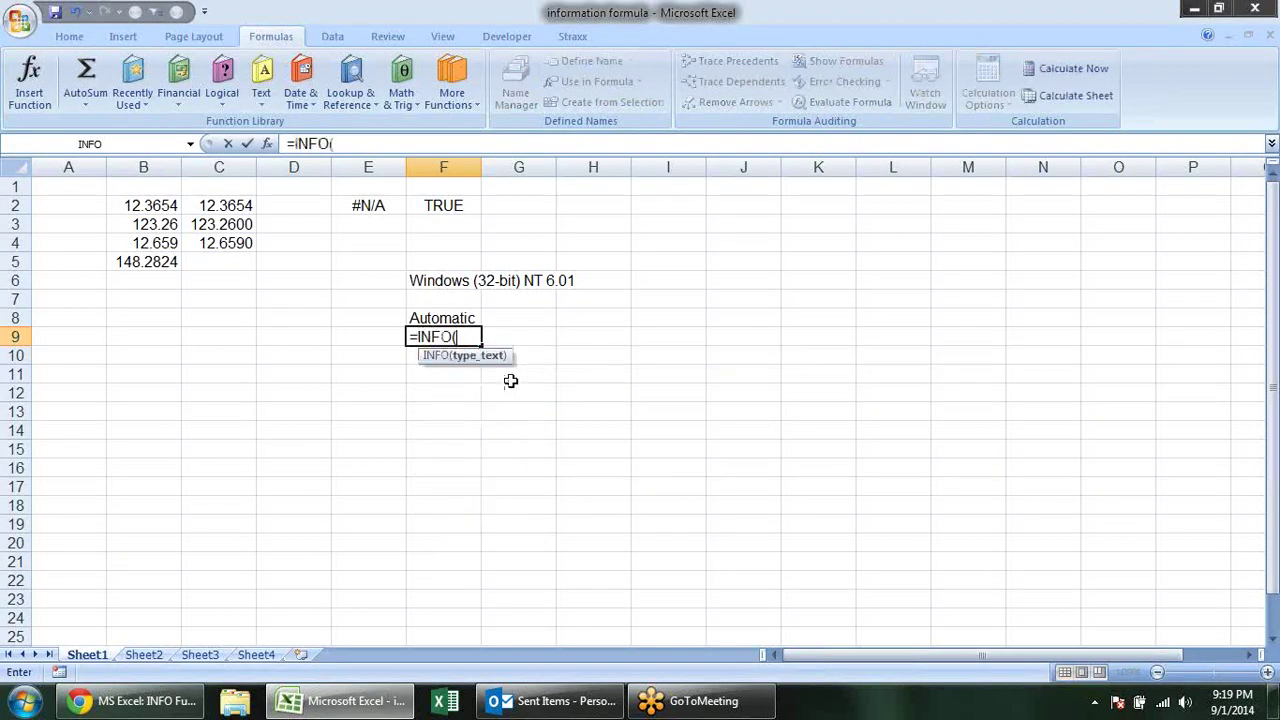
type("\"release")
key("Return")
key("Return")
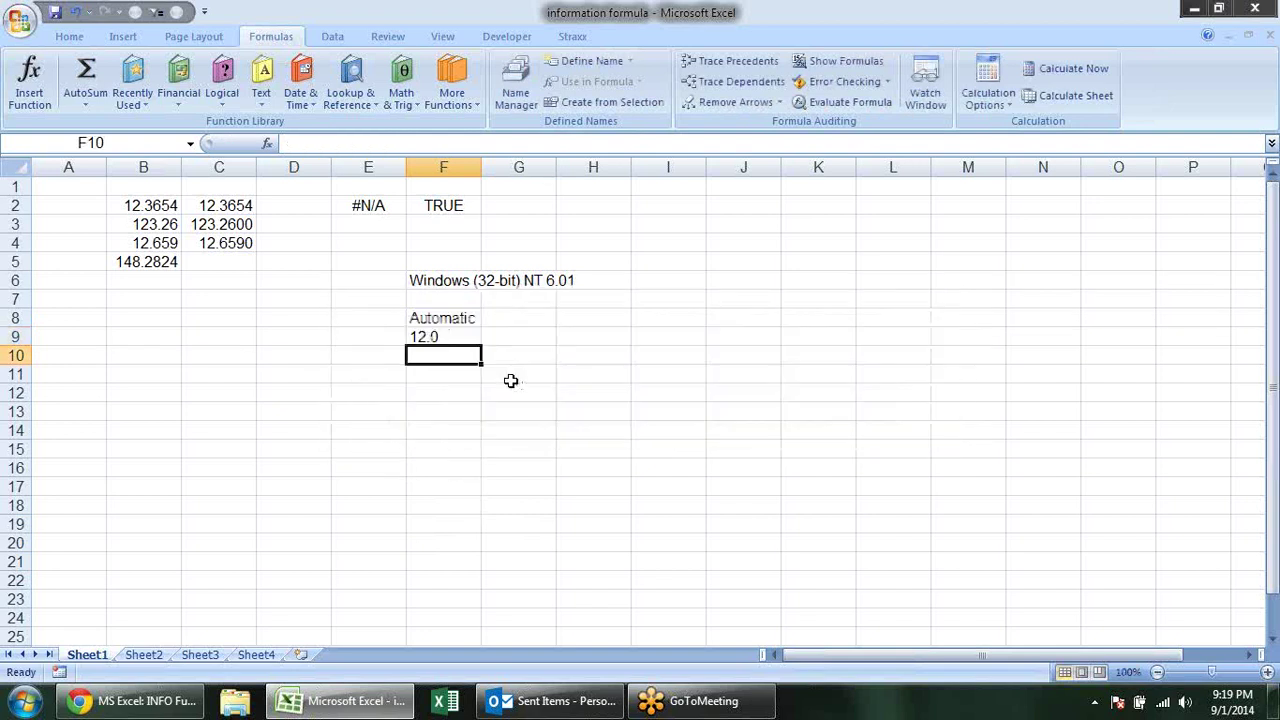
key("Up")
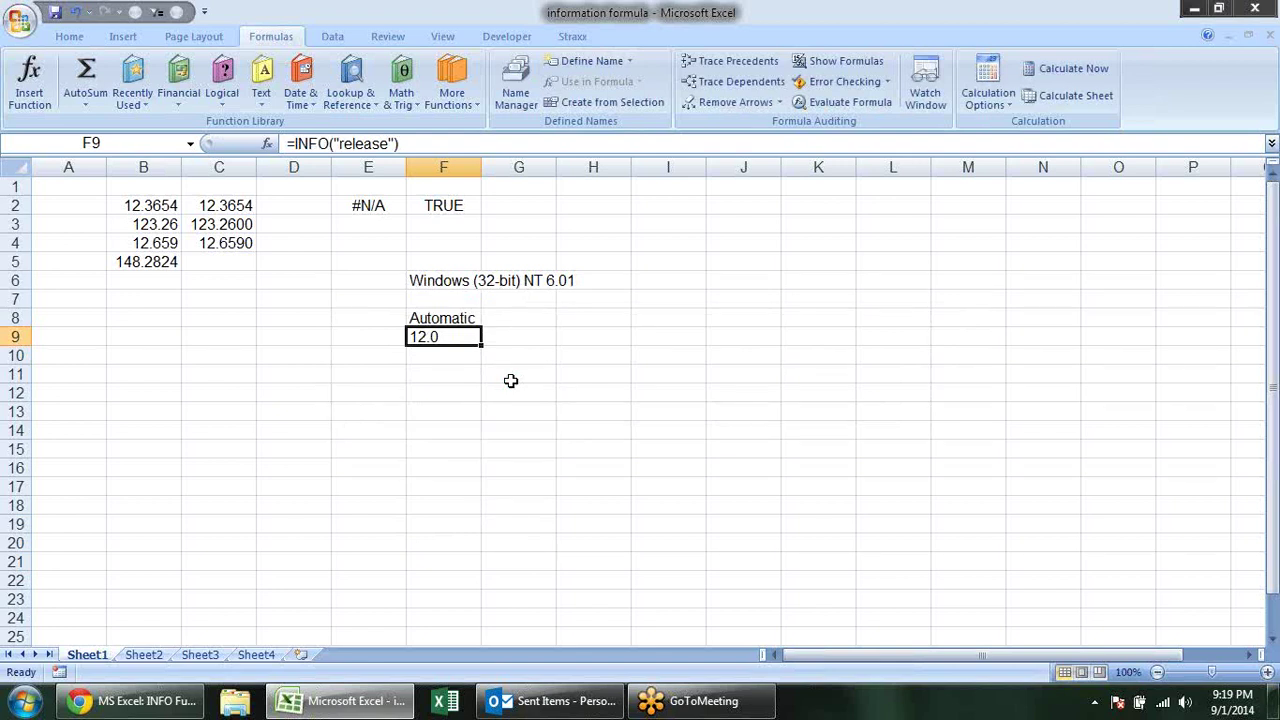
key("alt+Tab")
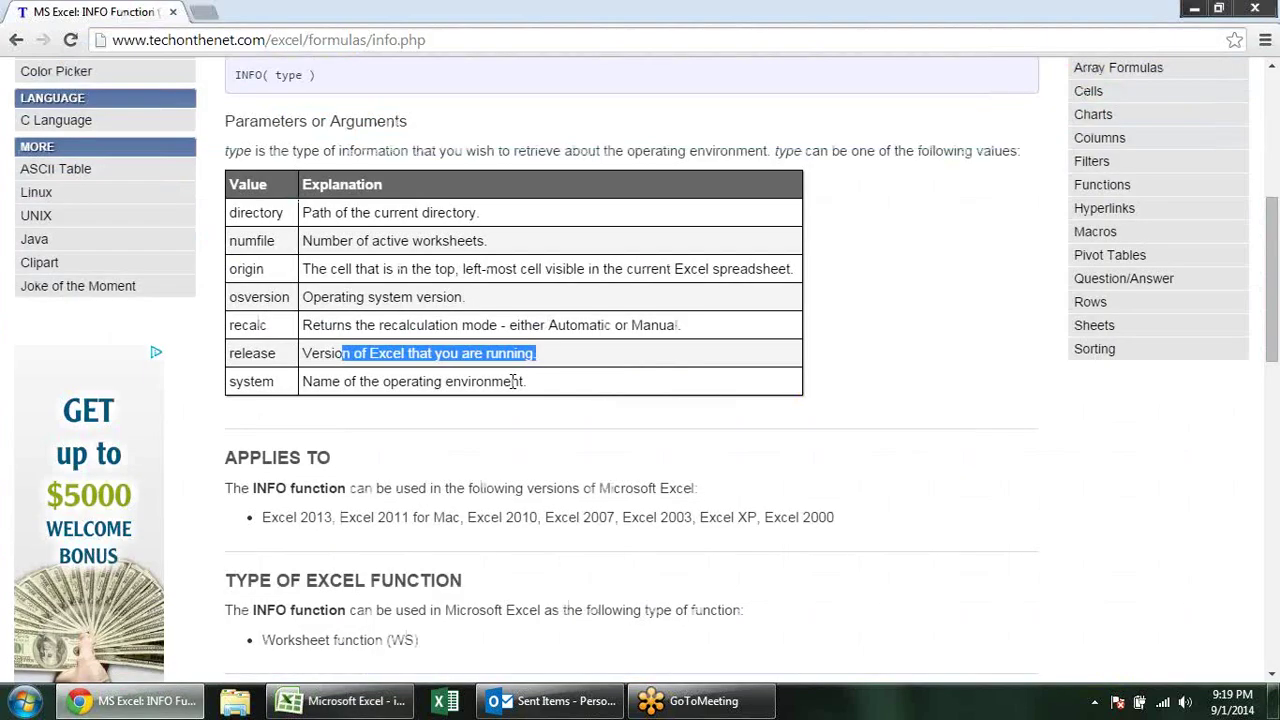
scroll(512, 381, "down", 1)
key("alt+Tab")
key("Down")
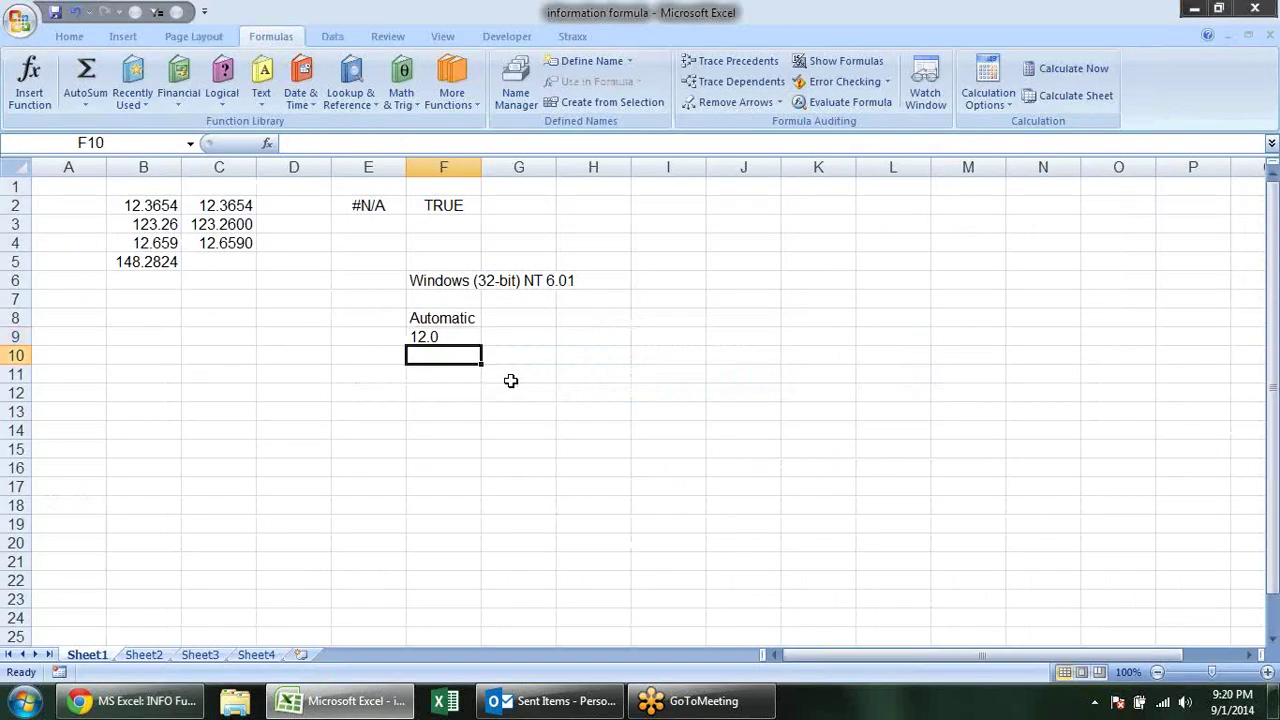
Enter =INFO("system") in F10 so it returns pcdos.
type("=")
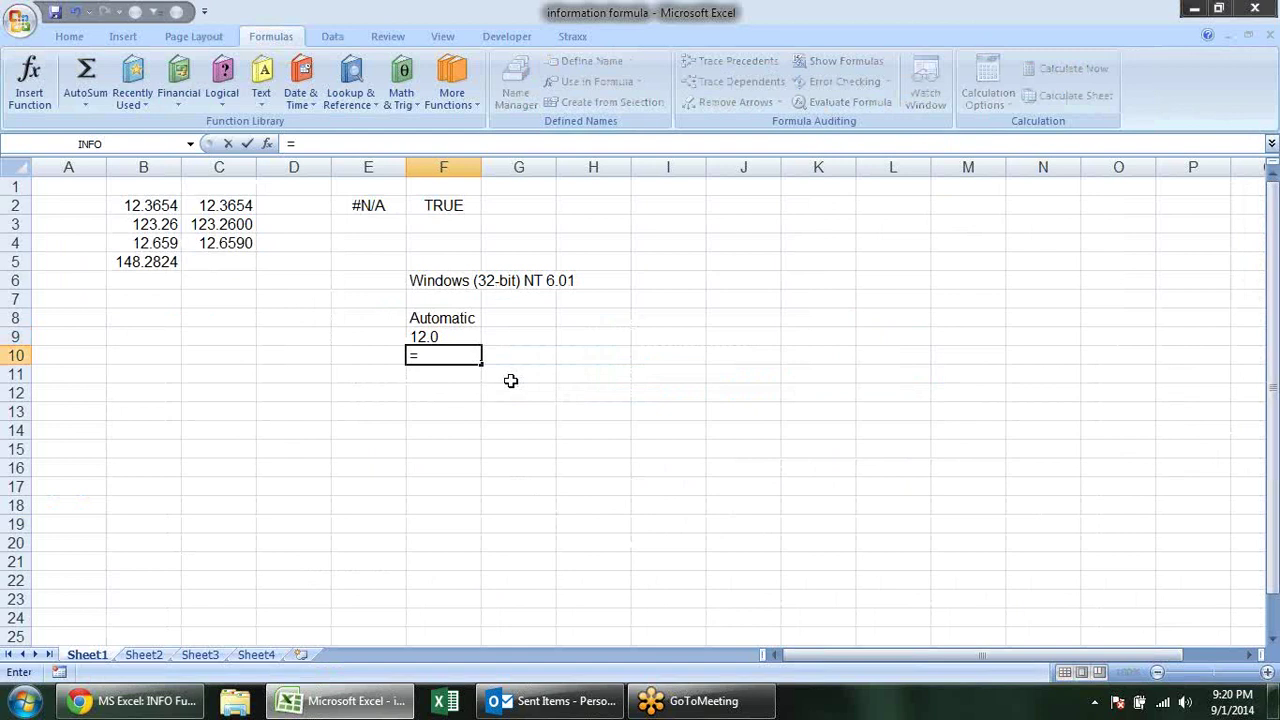
type("INFO(")
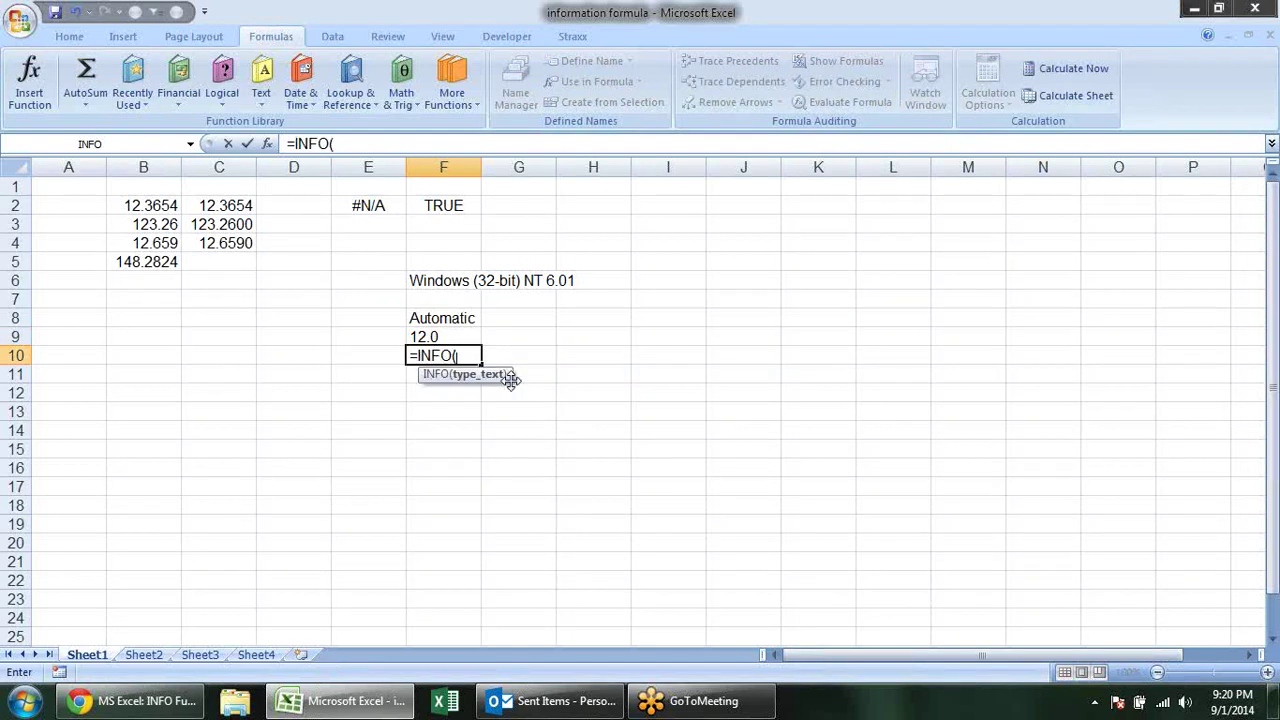
type("\"system")
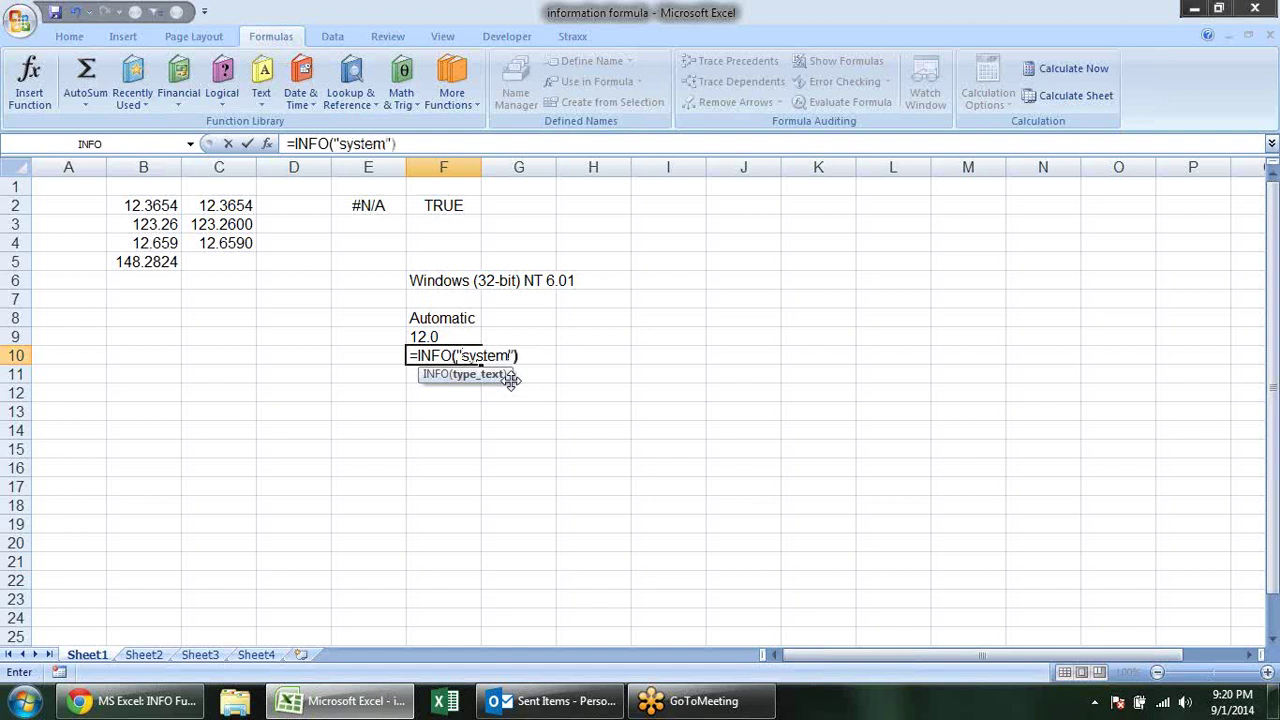
key("Return")
left_click(520, 389)
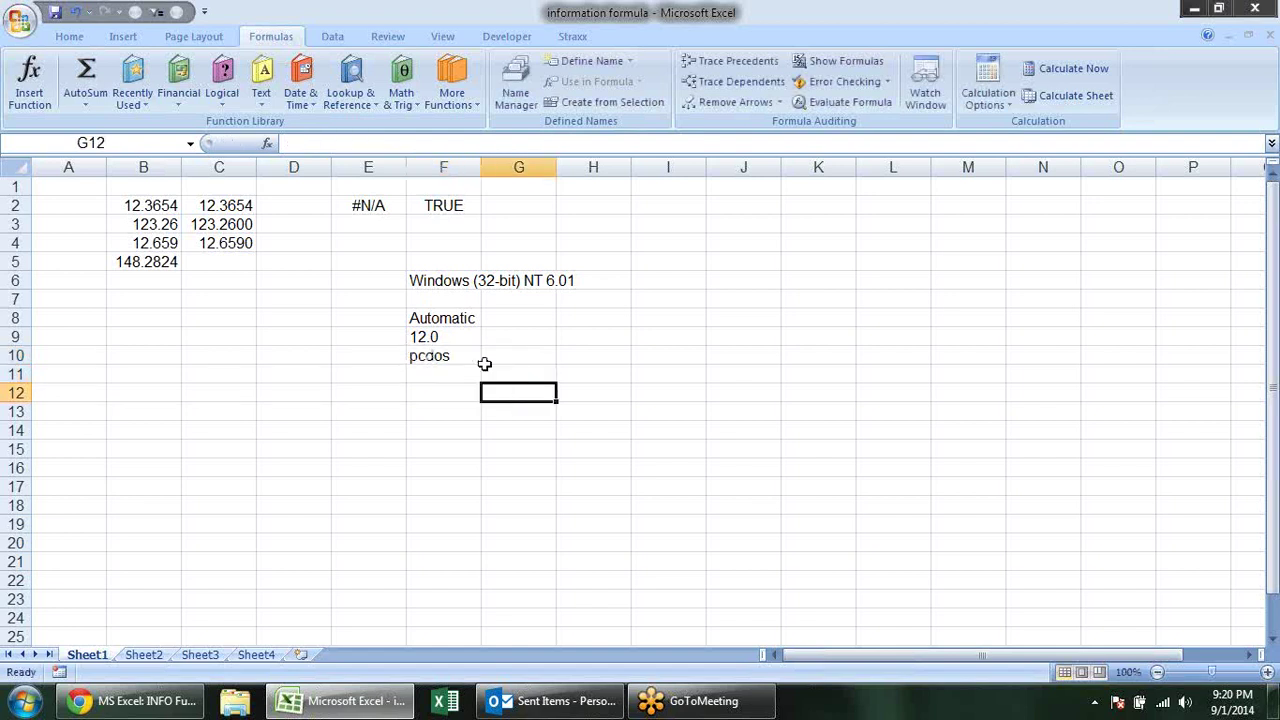
double_click(466, 356)
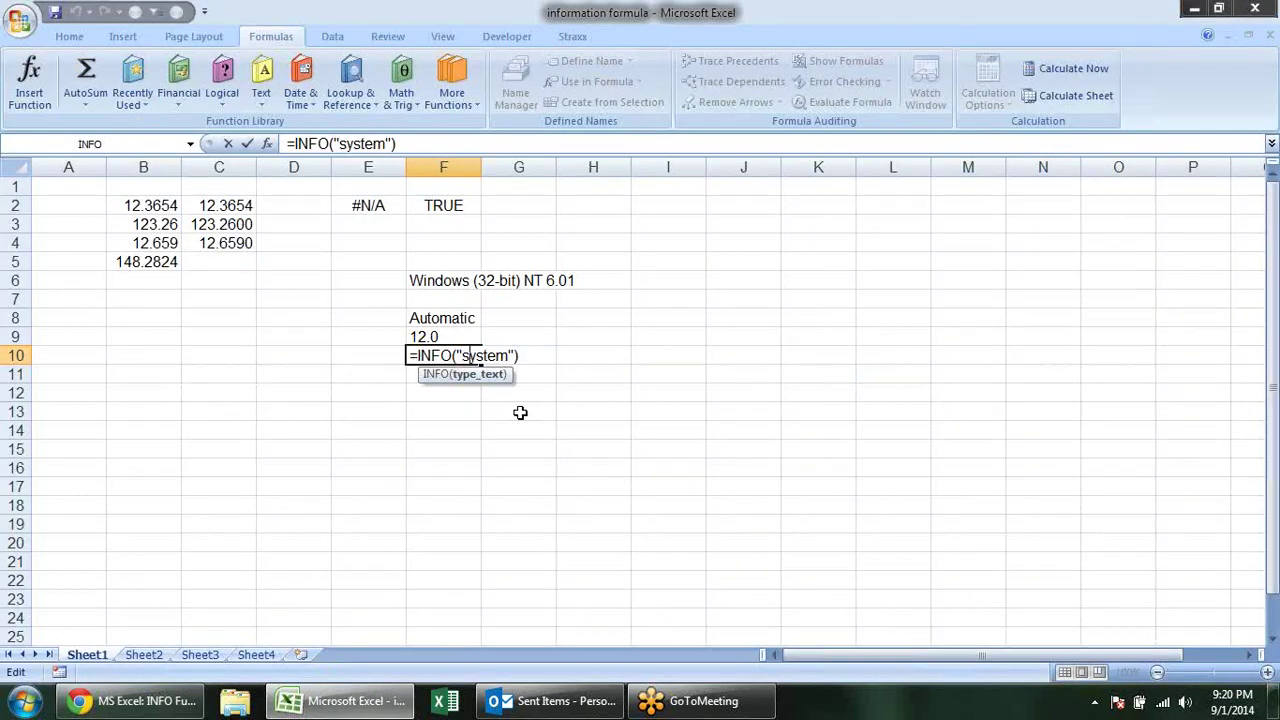
key("Return")
left_click(470, 355)
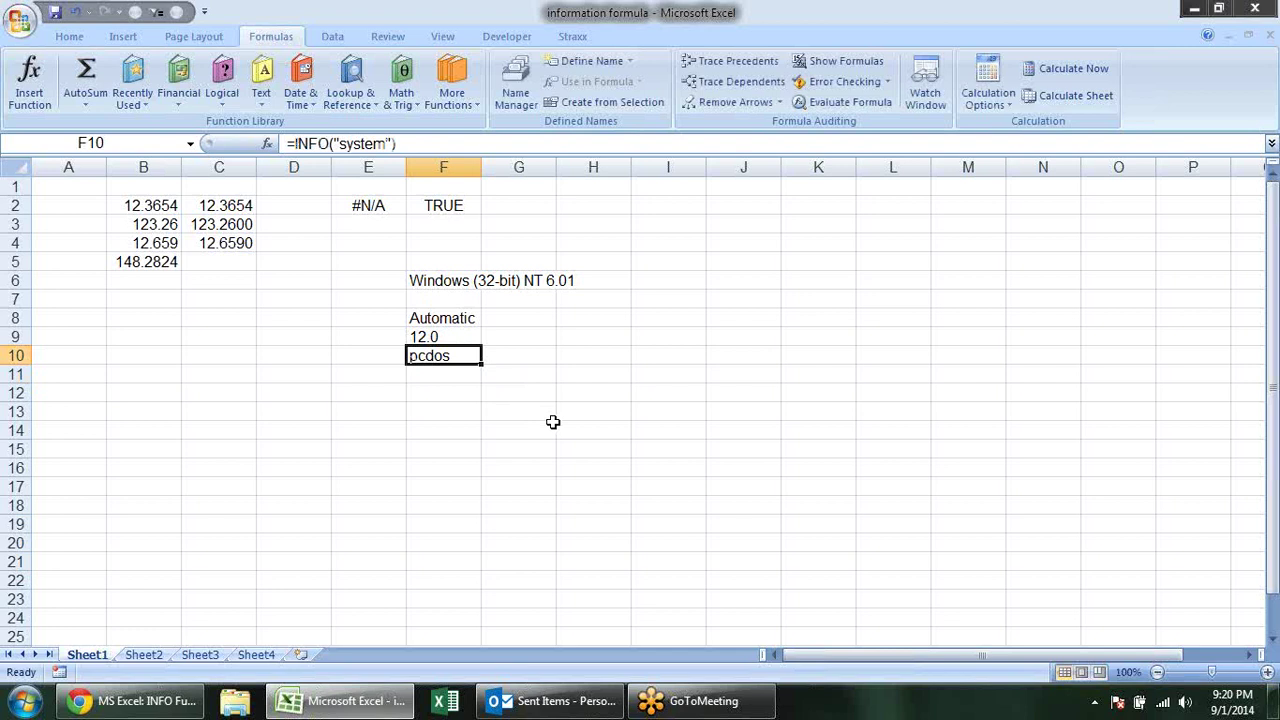
Highlight the system operating-environment description in the INFO type table.
key("alt+Tab")
scroll(514, 394, "down", 2)
scroll(514, 394, "down", 2)
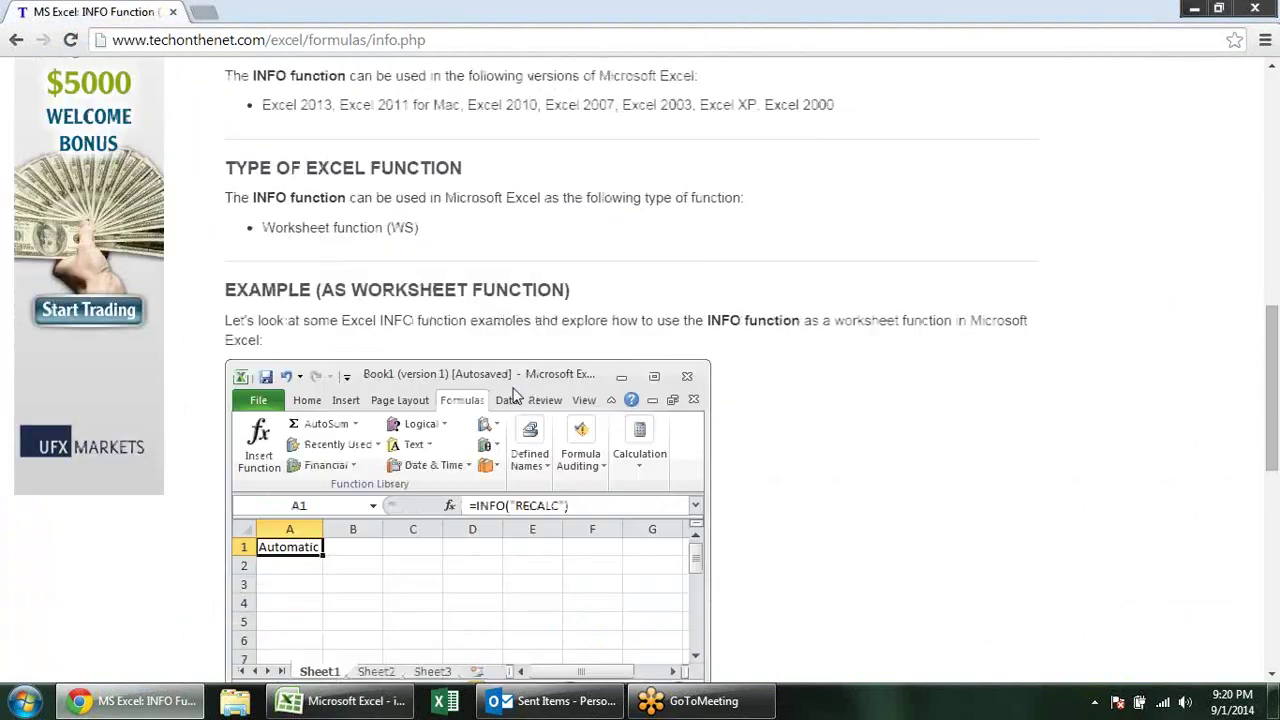
scroll(514, 394, "down", 4)
scroll(515, 396, "down", 1)
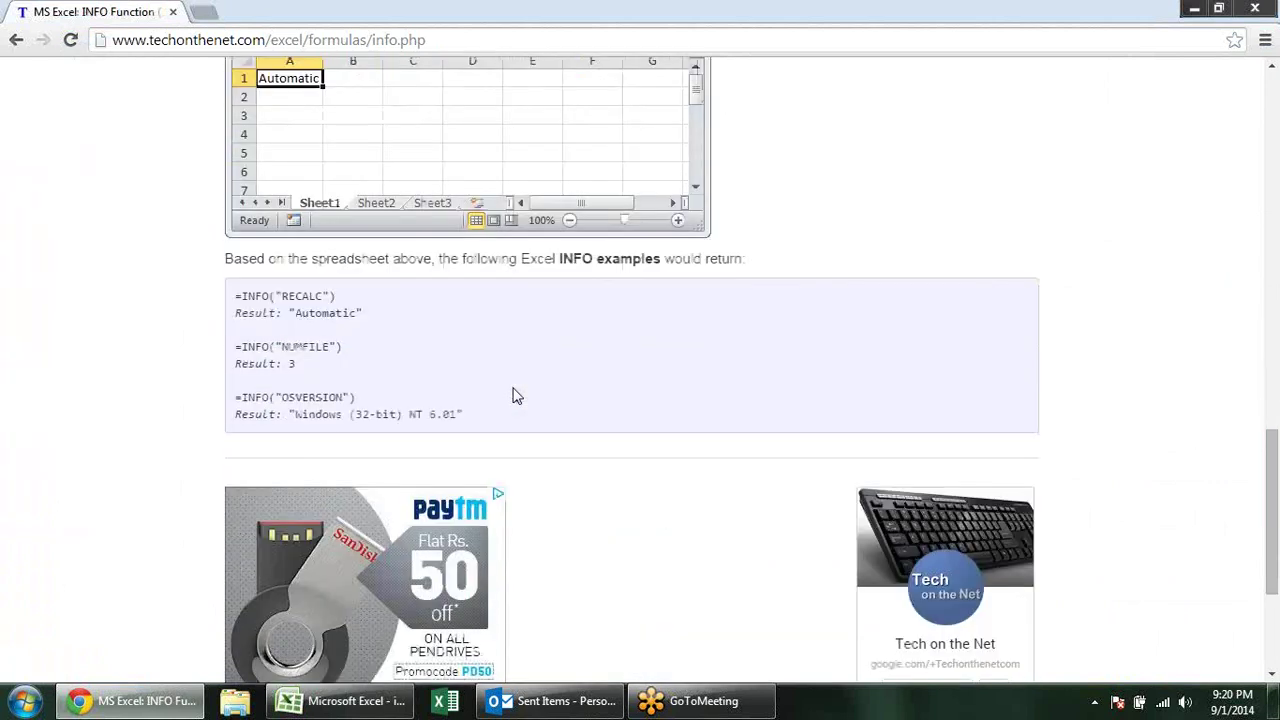
scroll(514, 394, "down", 3)
scroll(514, 394, "up", 8)
scroll(514, 394, "up", 5)
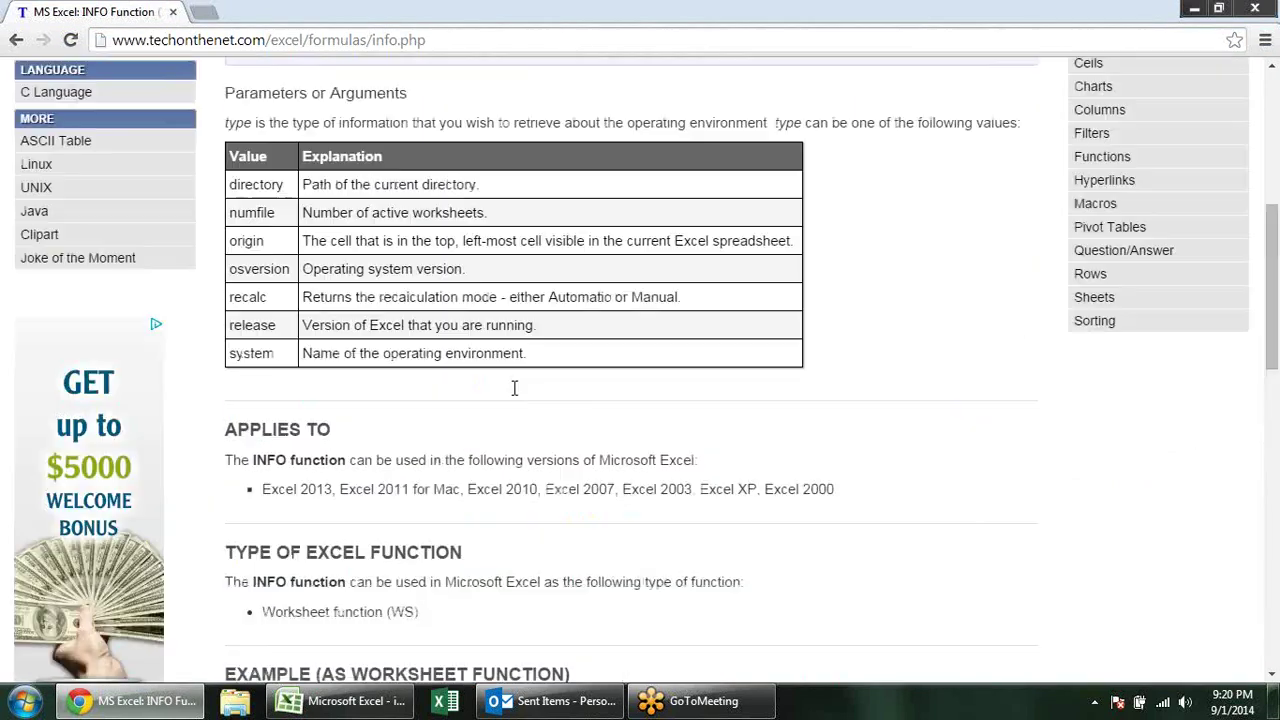
scroll(514, 398, "up", 1)
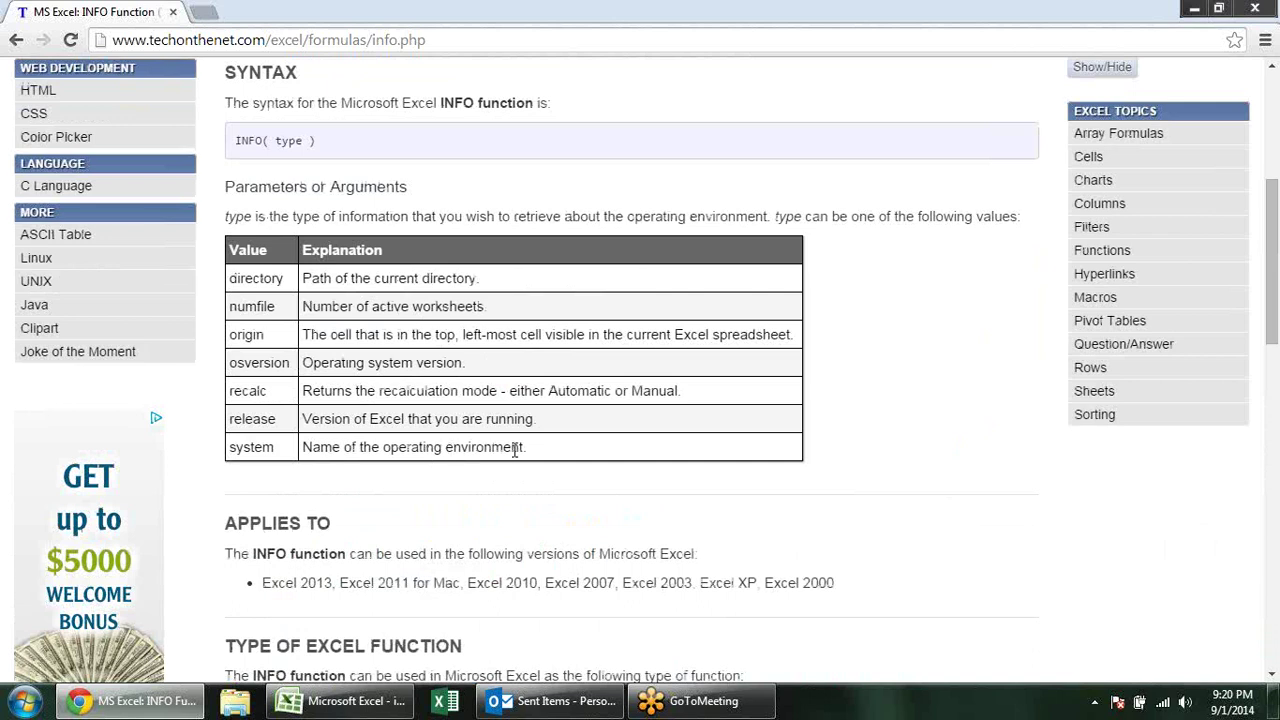
left_click_drag(527, 449, 381, 448)
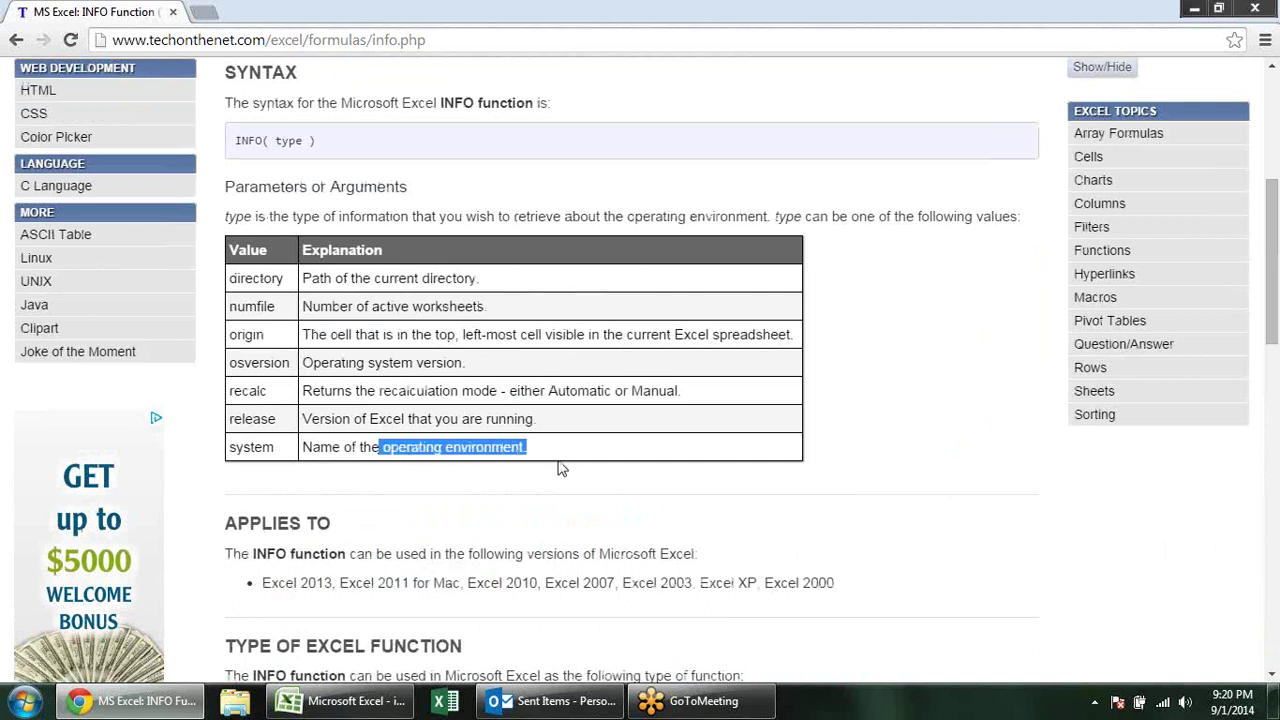
scroll(561, 468, "up", 2)
scroll(561, 468, "up", 2)
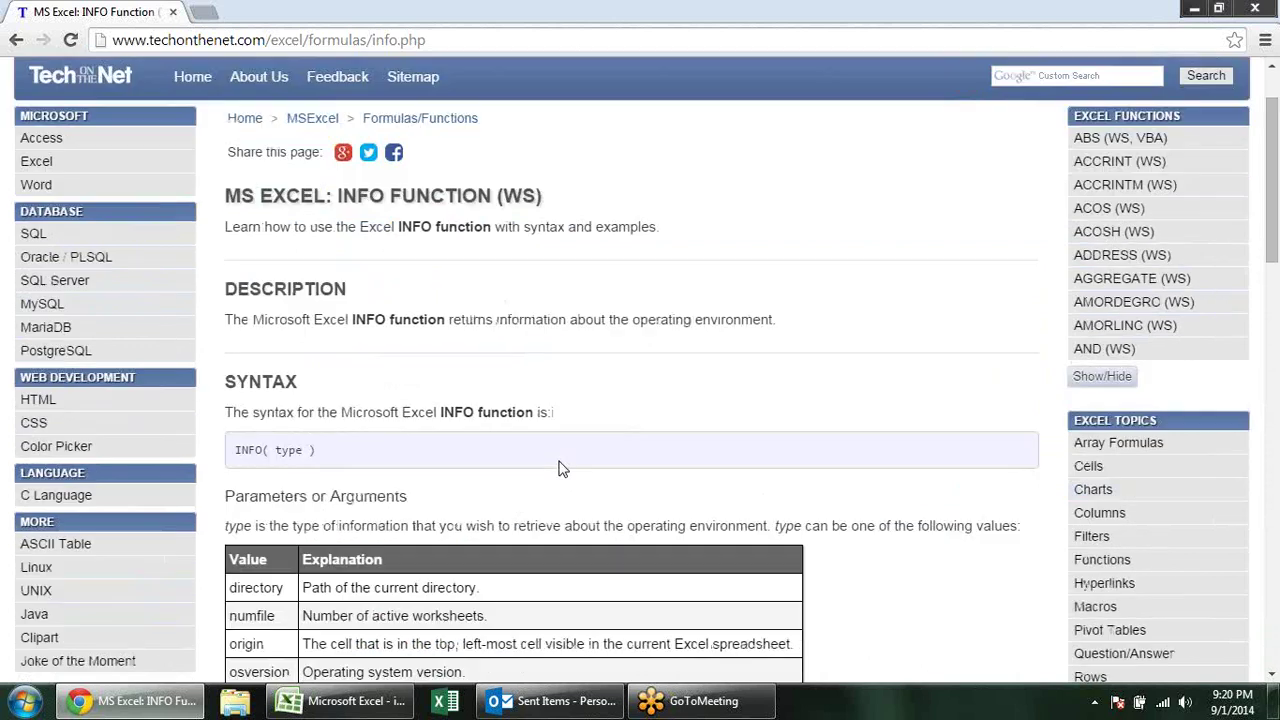
scroll(561, 468, "down", 1)
scroll(558, 460, "down", 3)
left_click(560, 436)
key("alt+Tab")
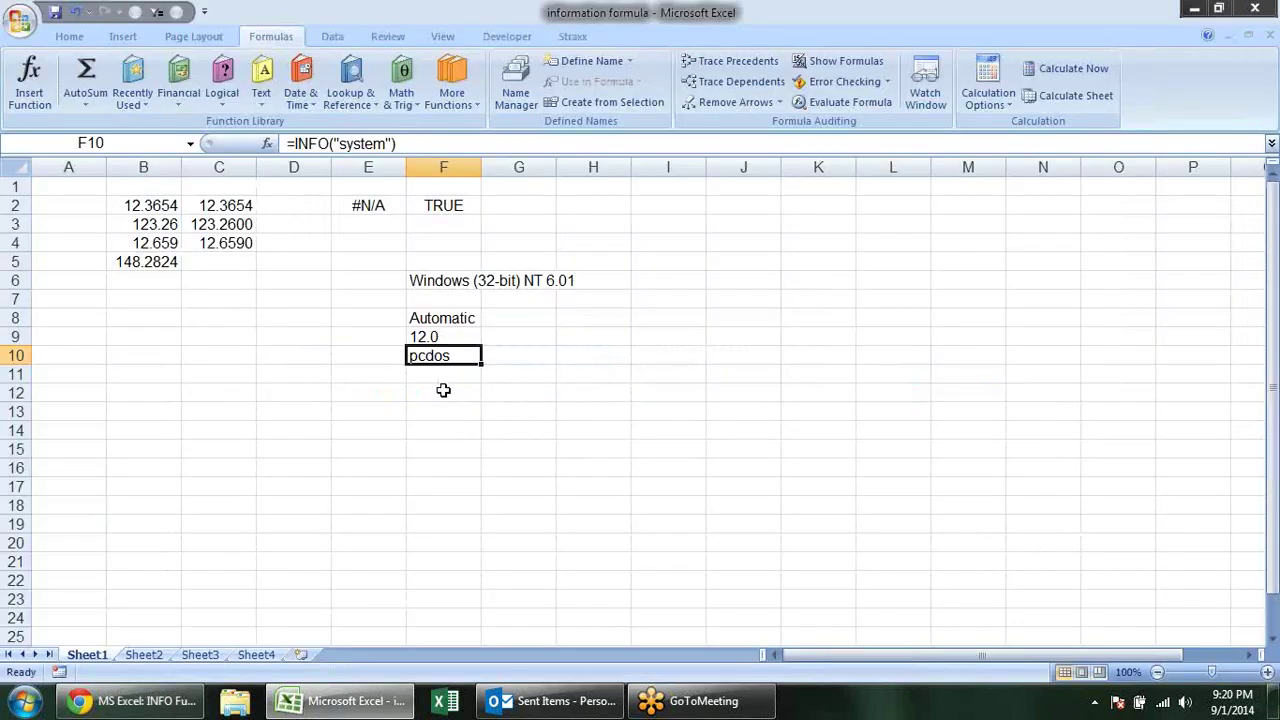
Browse Excel's Information functions list under More Functions, then close it.
left_click(432, 391)
left_click(452, 80)
mouse_move(483, 187)
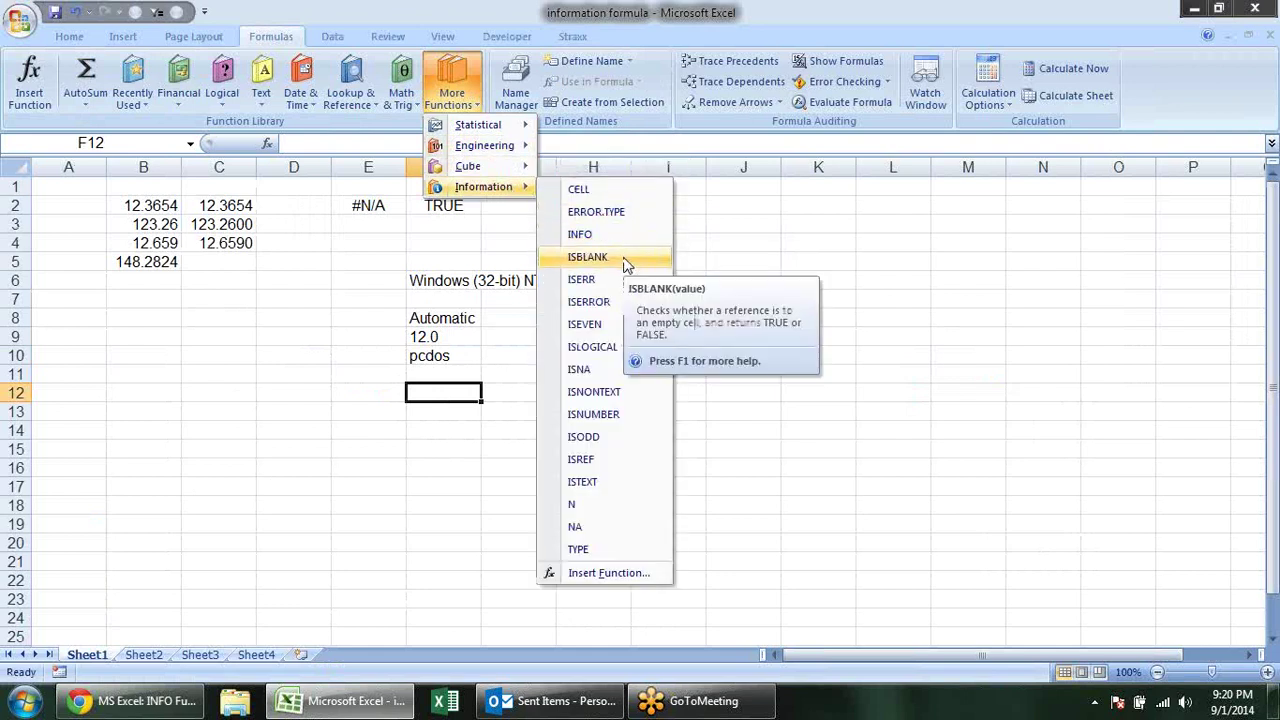
left_click(343, 291)
left_click(320, 226)
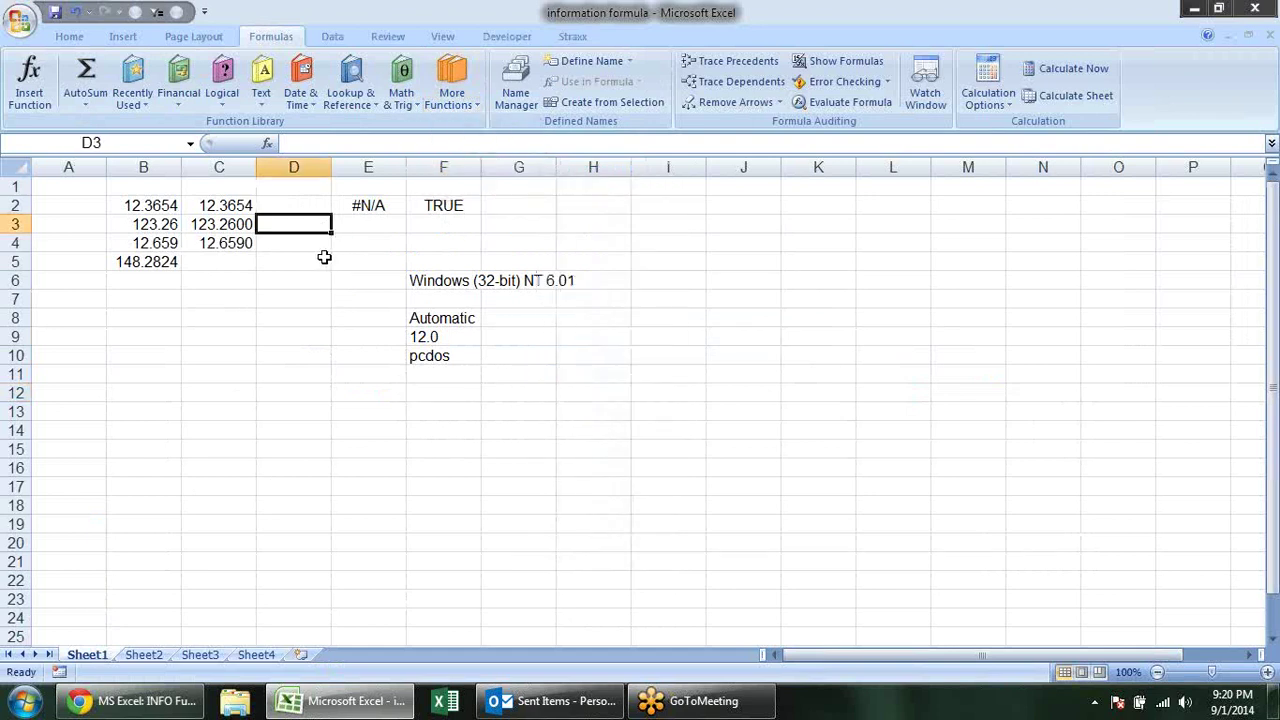
Enter =ISBLANK(D4) in E4 to test whether D4 is empty.
left_click(344, 243)
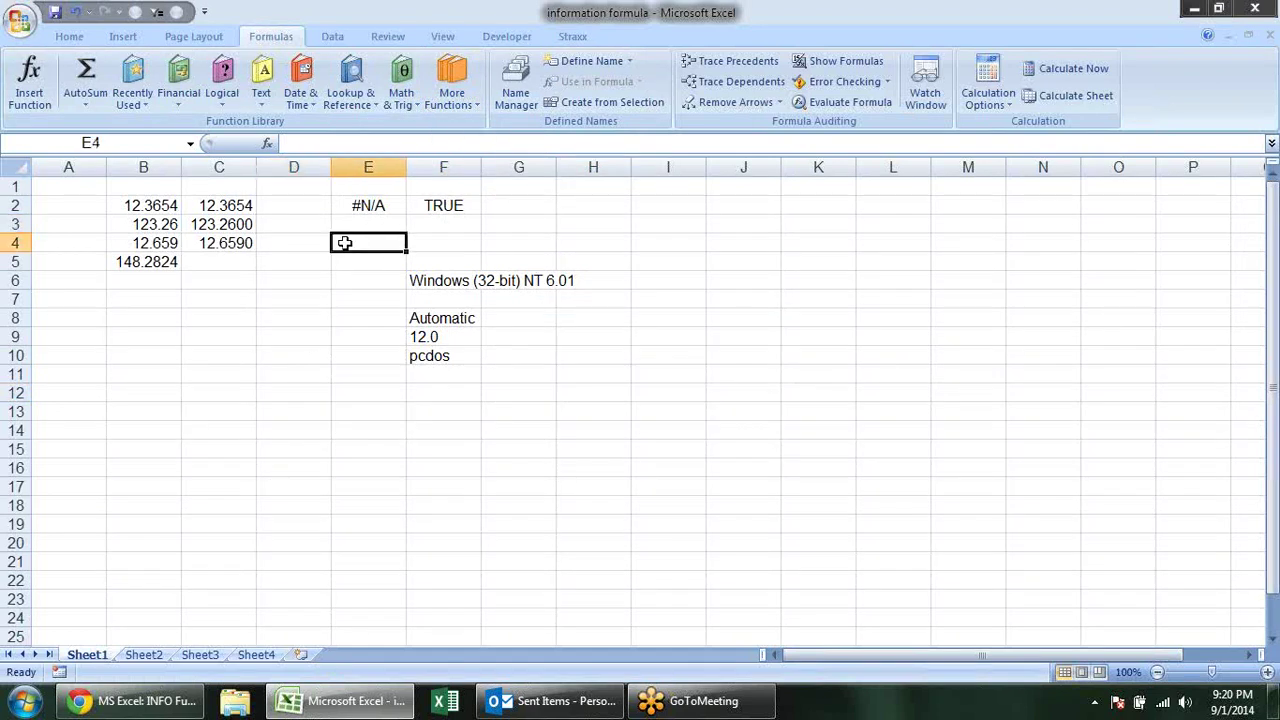
type("=is")
key("Tab")
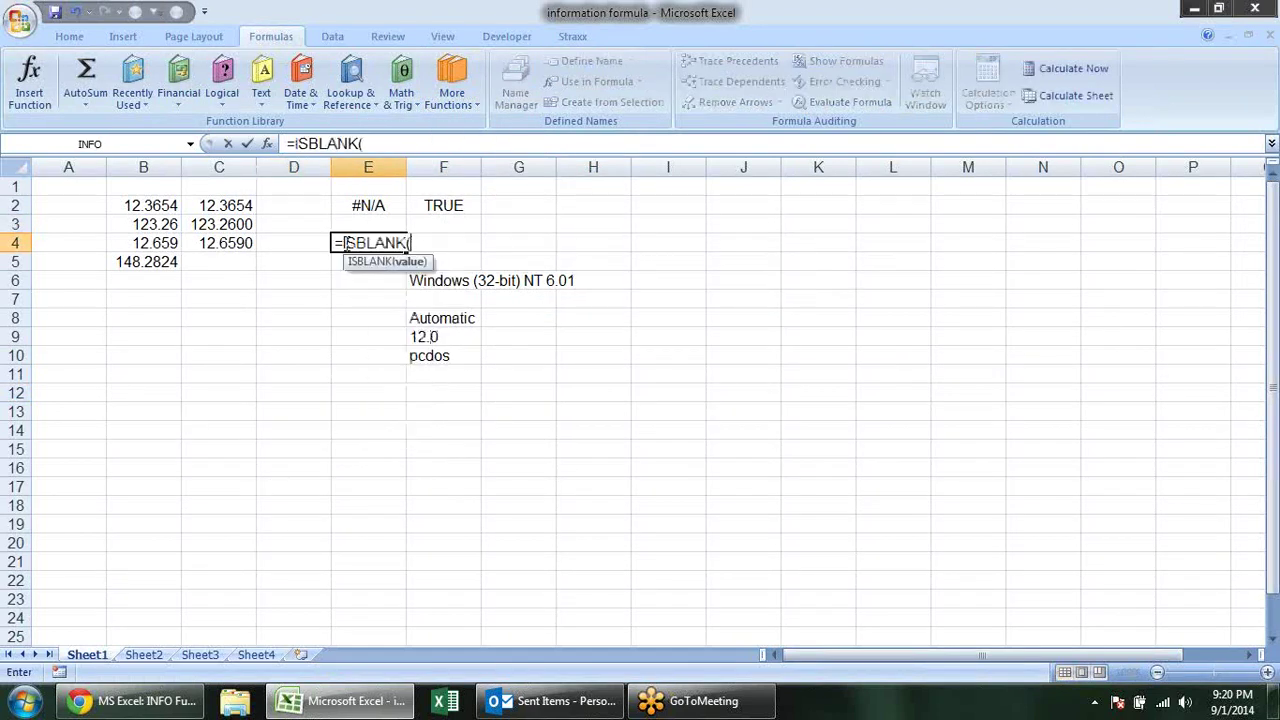
left_click(293, 242)
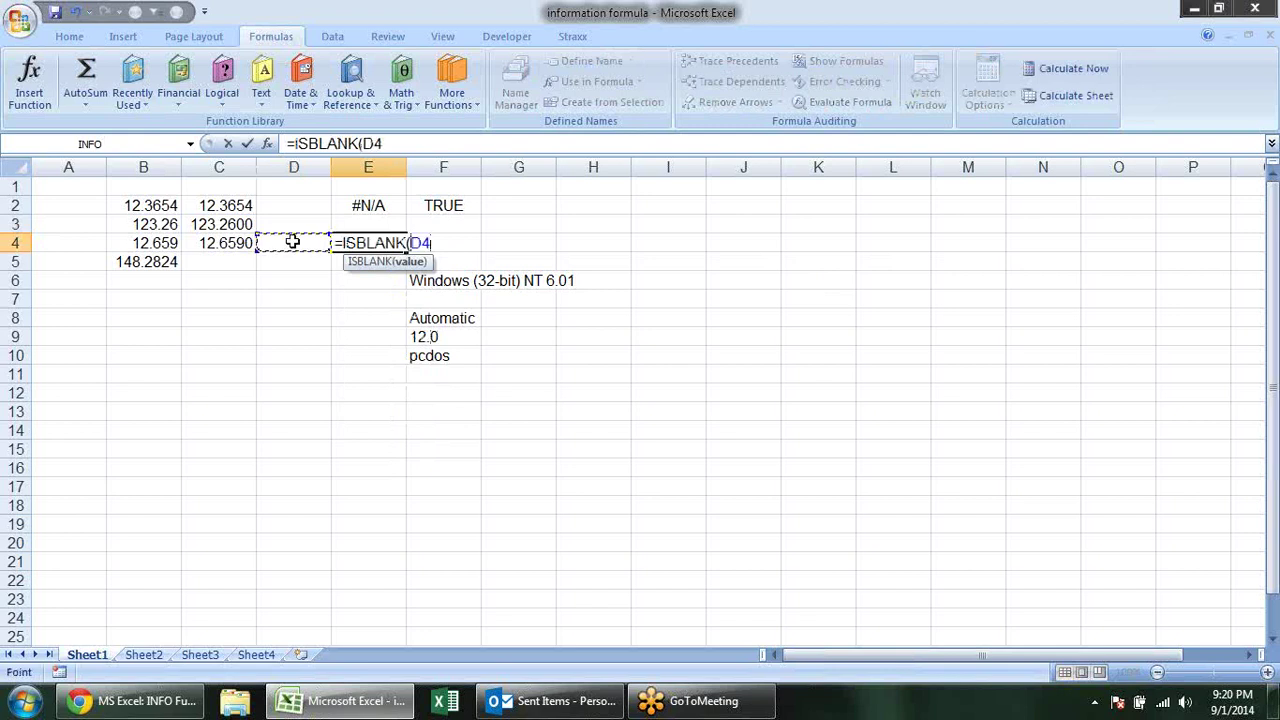
type(")")
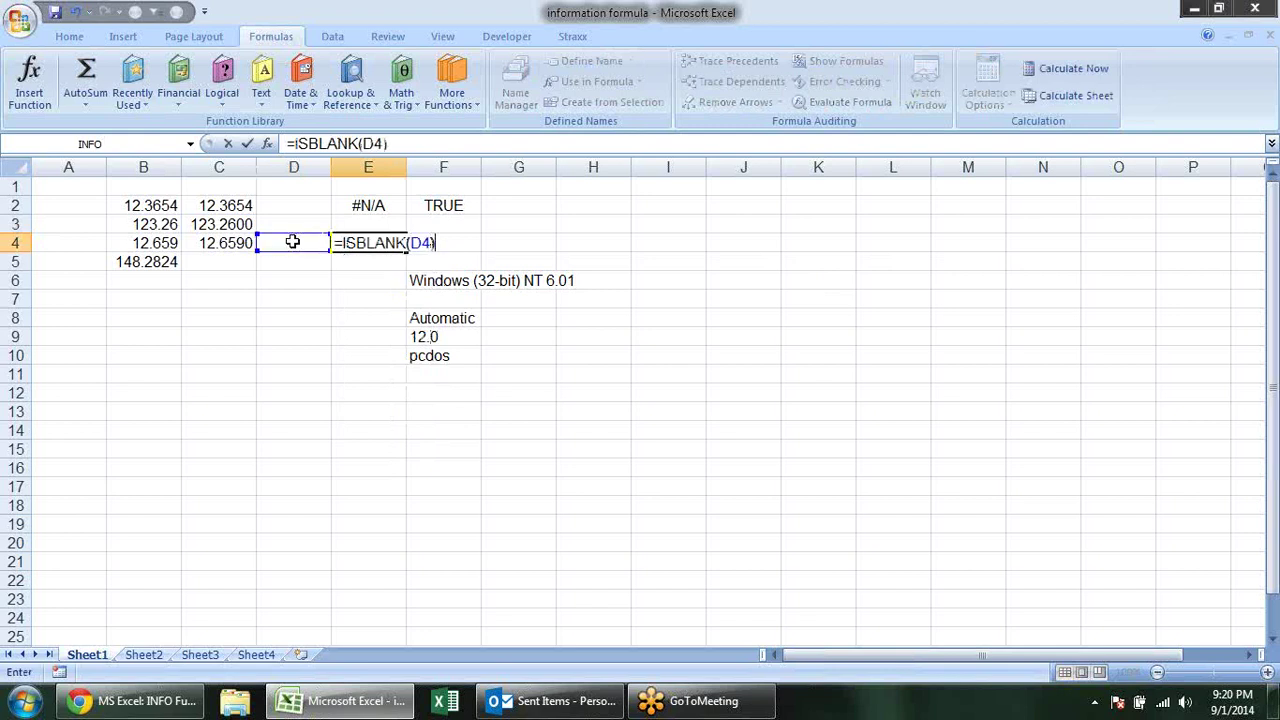
key("Return")
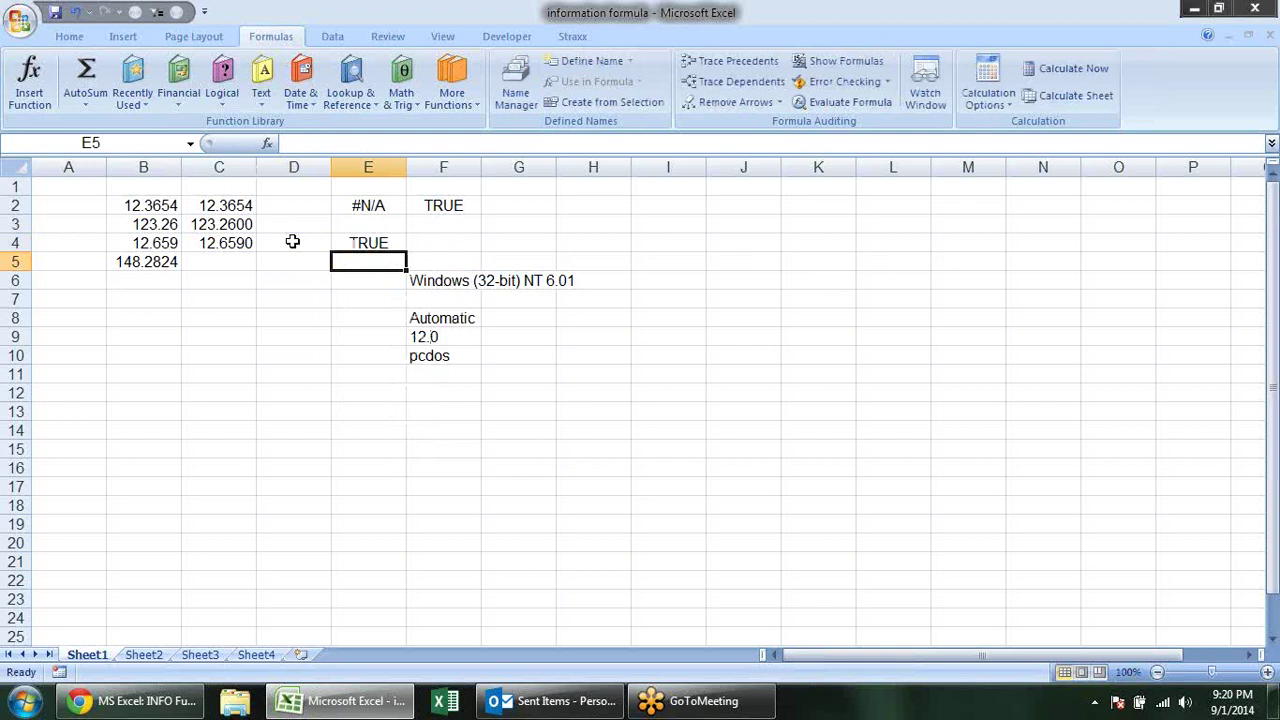
Enter the empty-text comparison =D4="" in E5.
type("=")
key("Up")
key("Up")
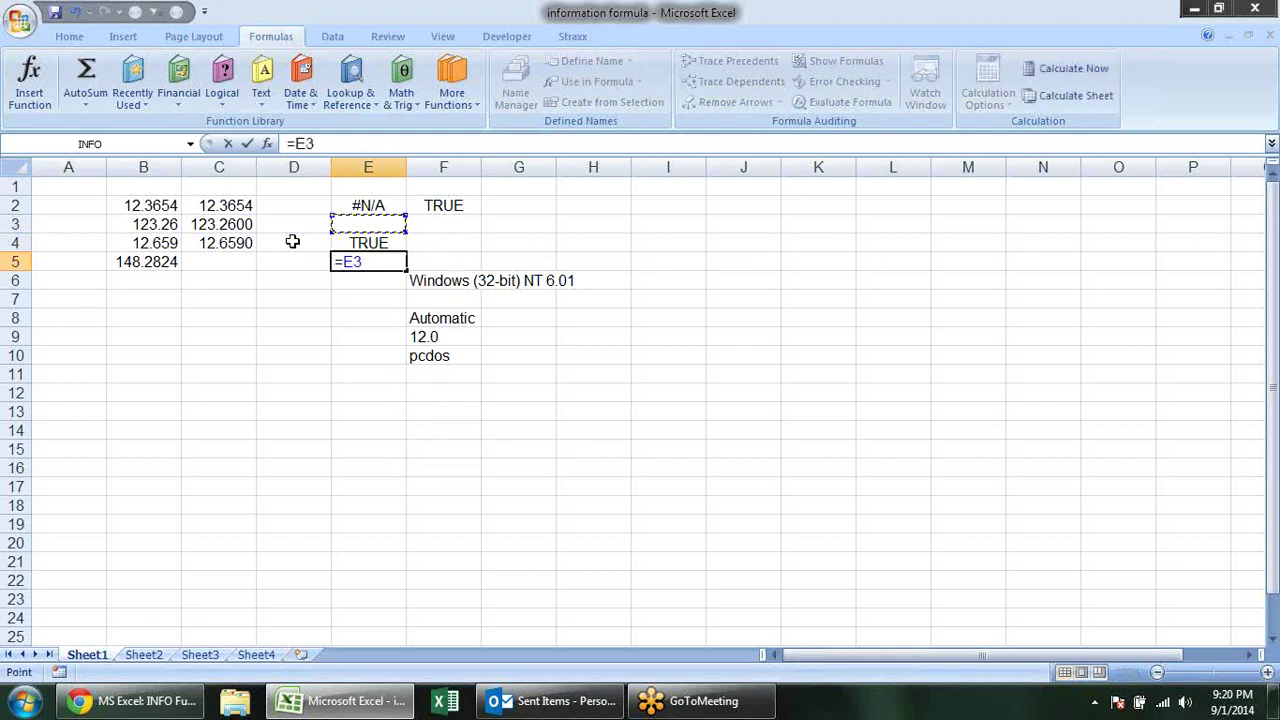
key("Left")
key("Down")
type("=")
key("Return")
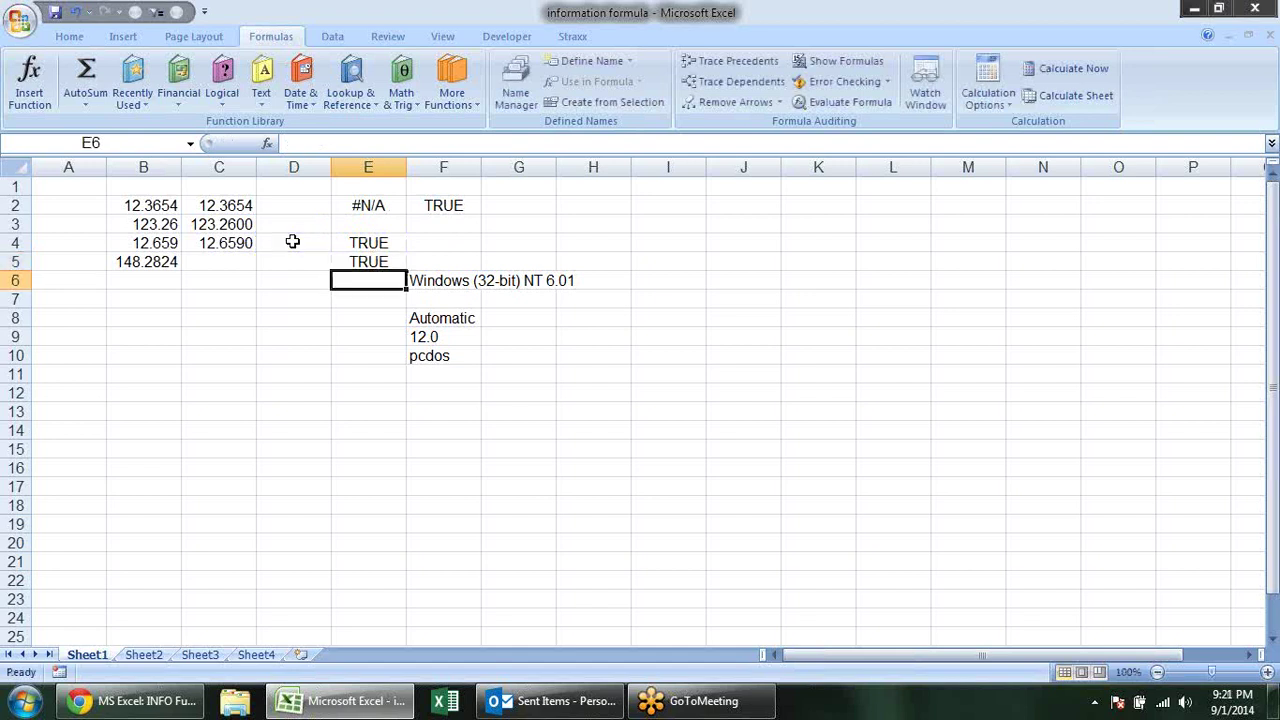
Inspect E5's formula, then return to the INFO function page in Chrome.
double_click(357, 261)
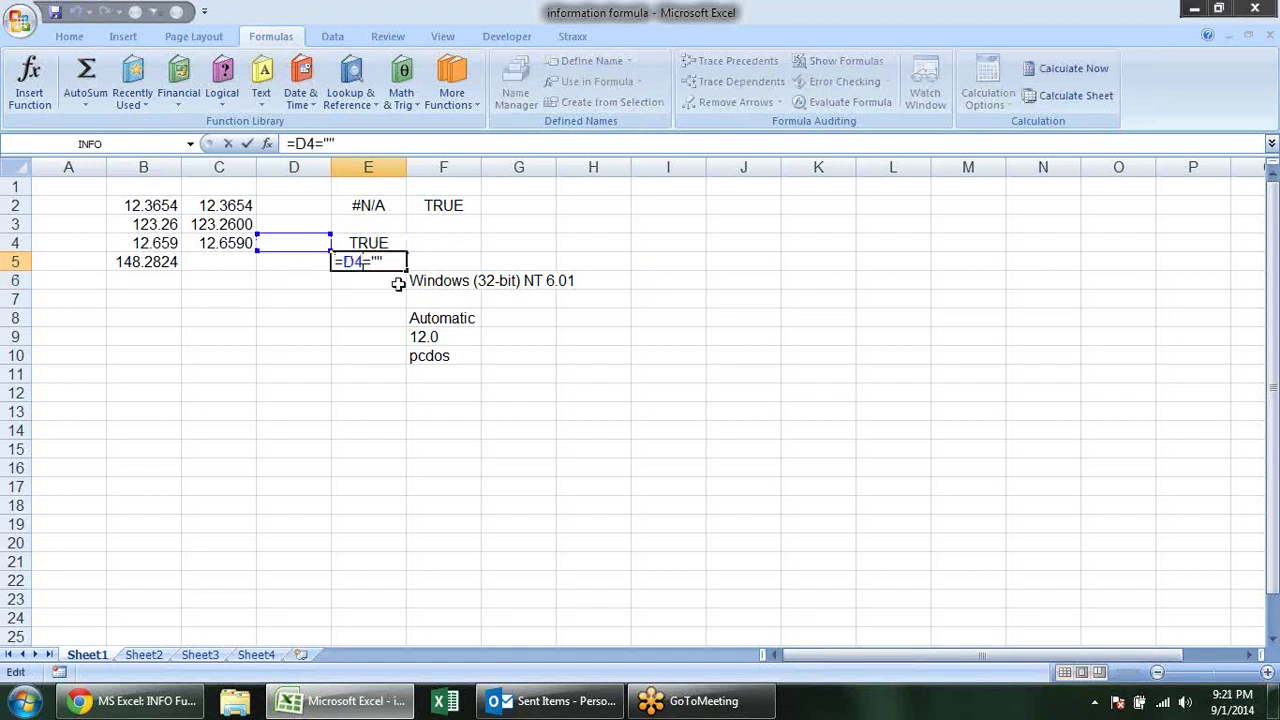
key("Escape")
key("alt+Tab")
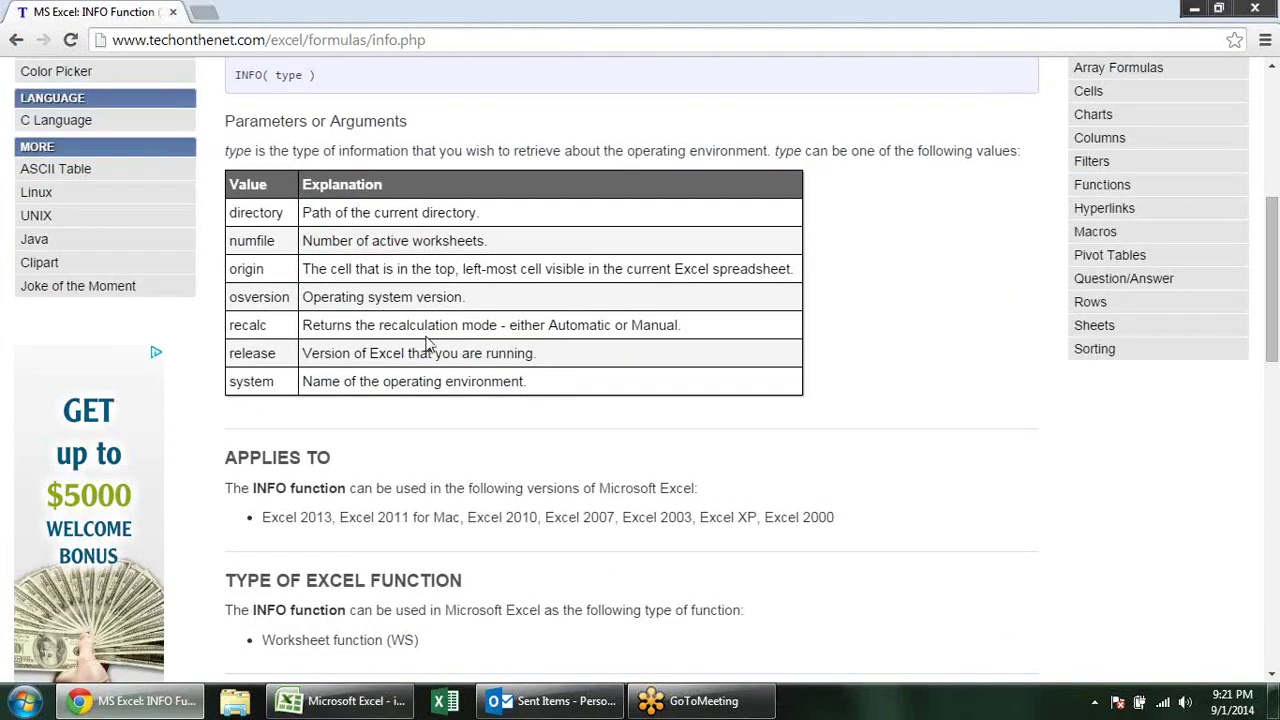
Return Chrome to the Excel functions index, then bring up Excel's Information functions list.
scroll(490, 325, "down", 2)
scroll(490, 276, "up", 2)
left_click(16, 40)
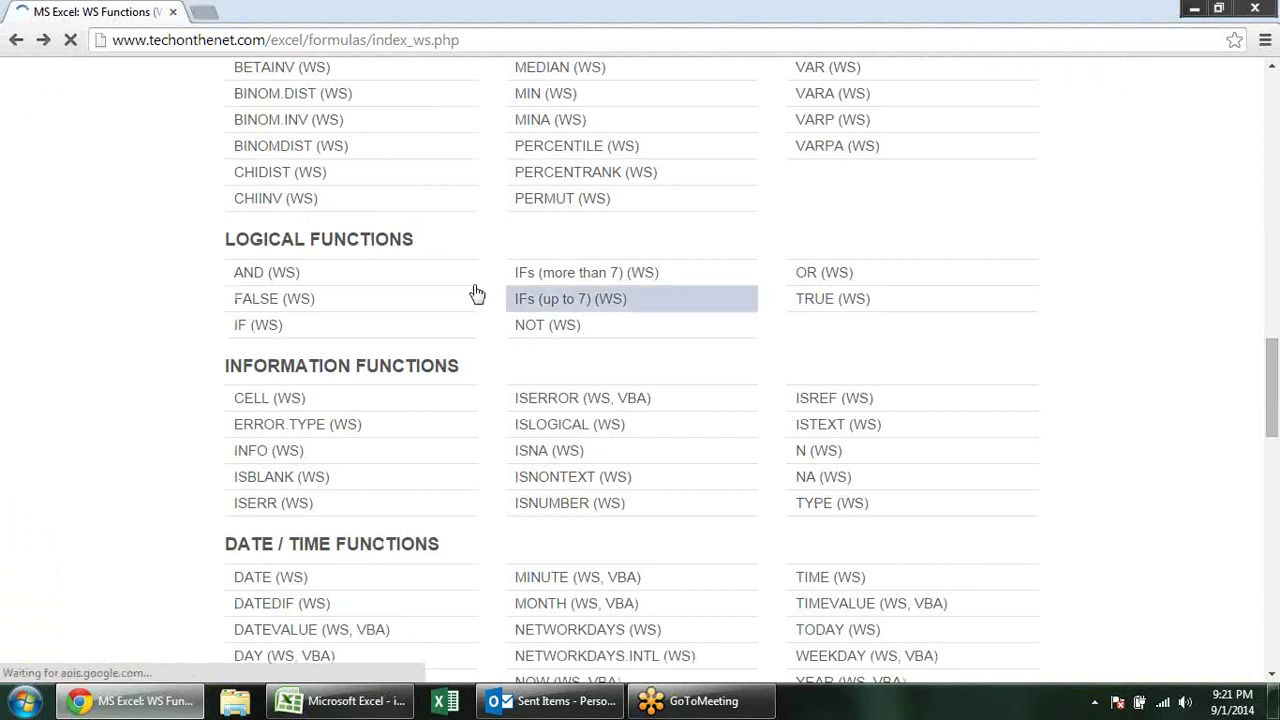
key("alt+Tab")
left_click(450, 90)
mouse_move(483, 187)
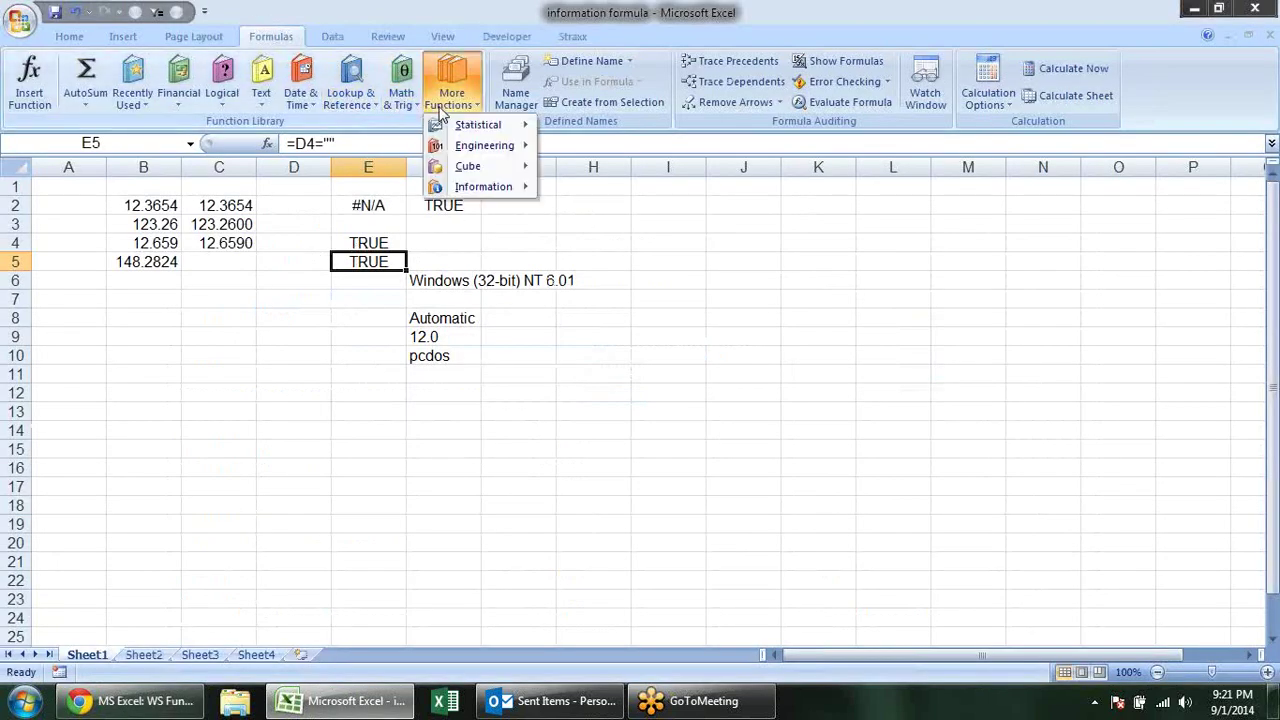
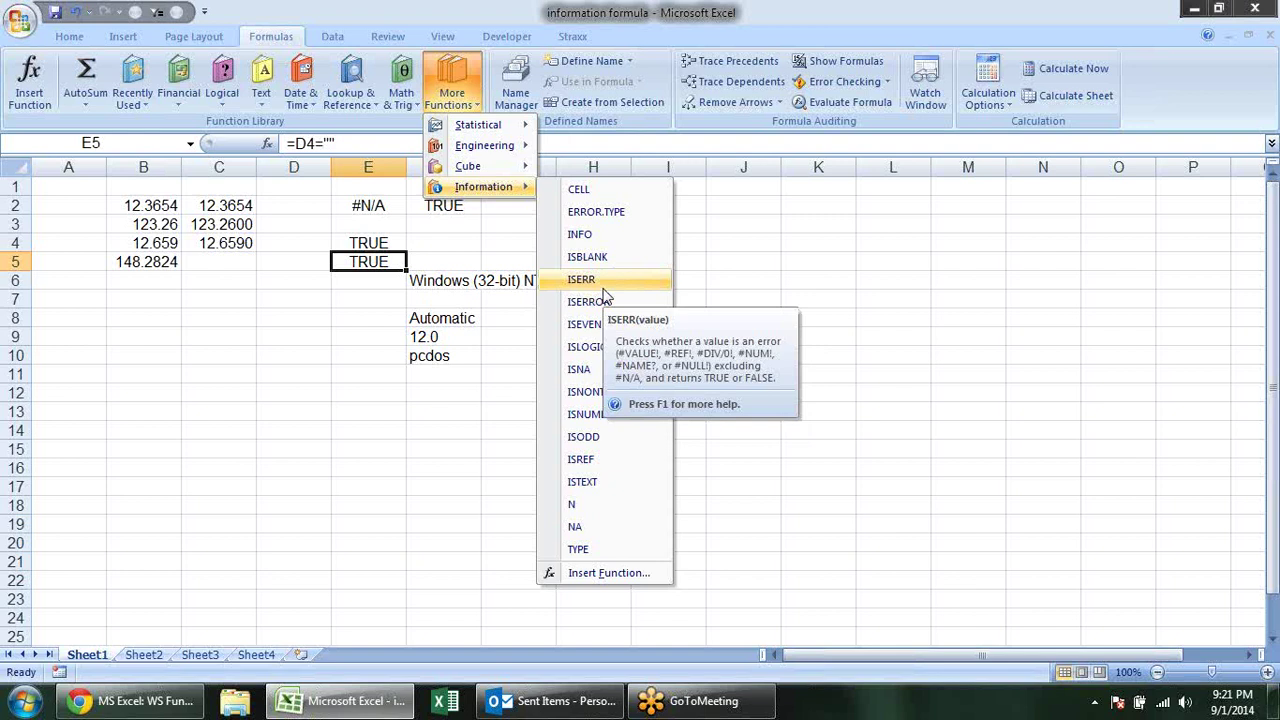
Replace F2's formula with =ISERR(E2), which returns FALSE for E2's #N/A.
left_click(381, 206)
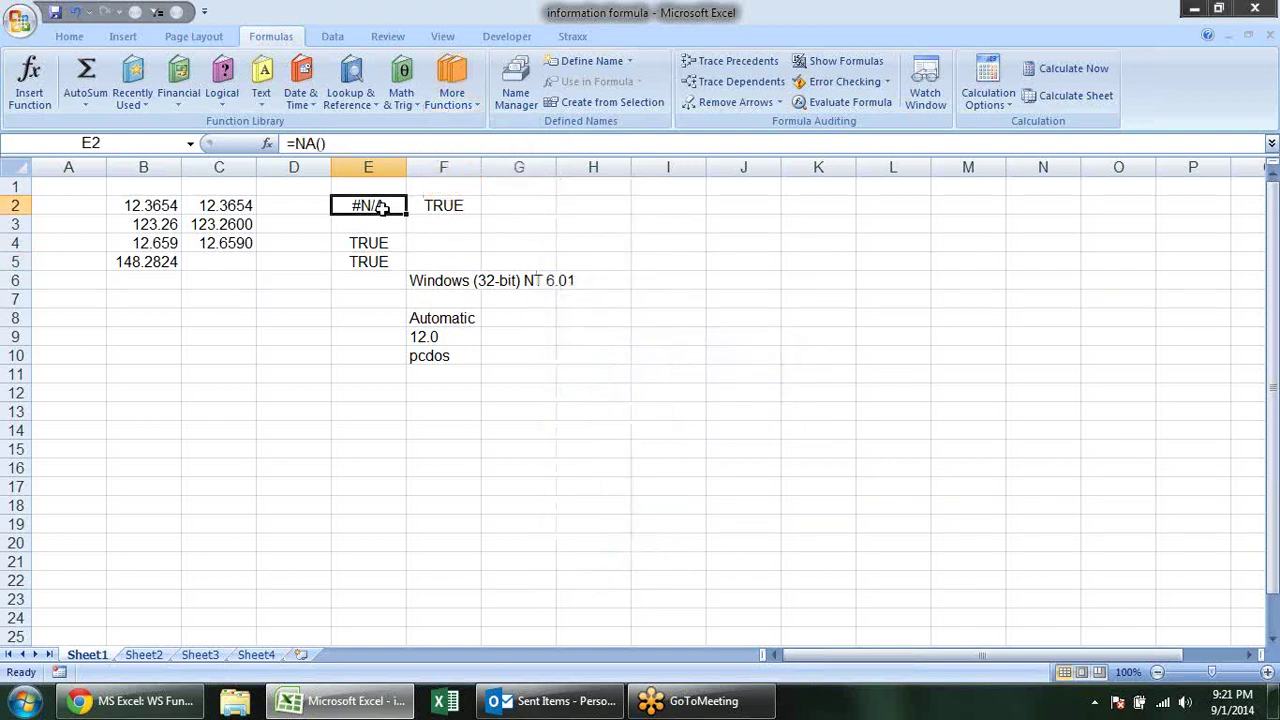
left_click(469, 203)
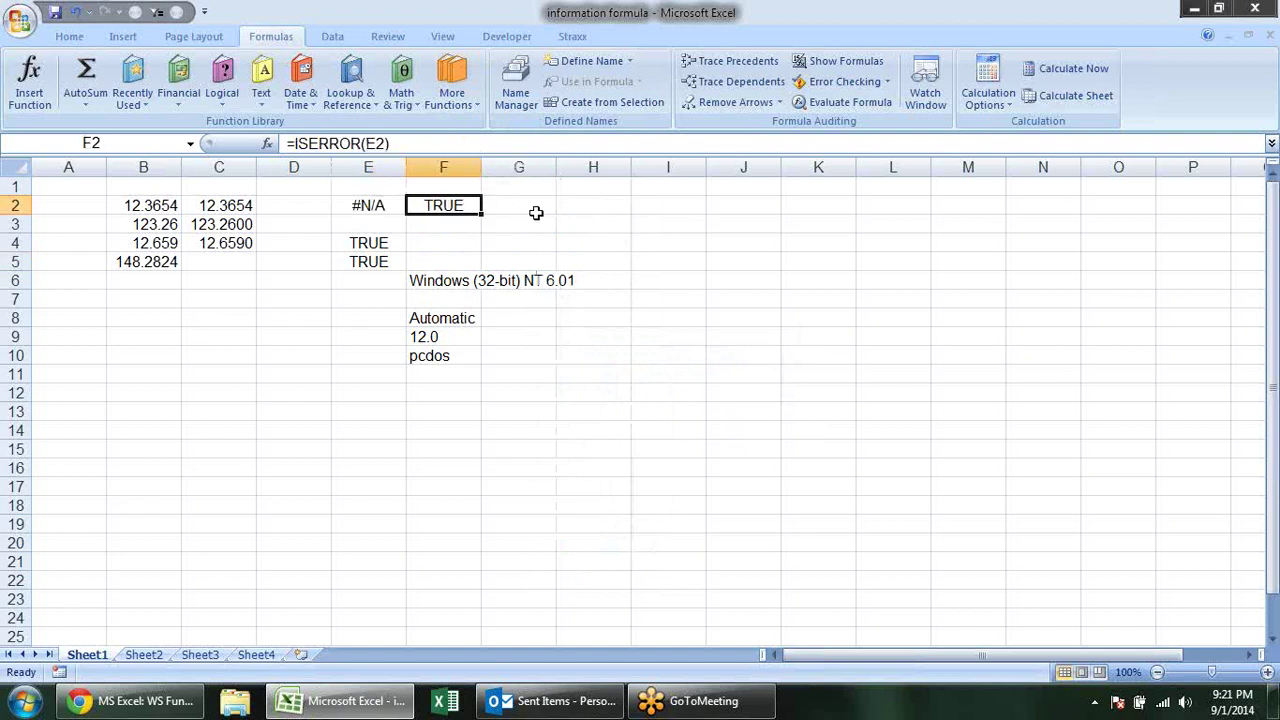
key("Delete")
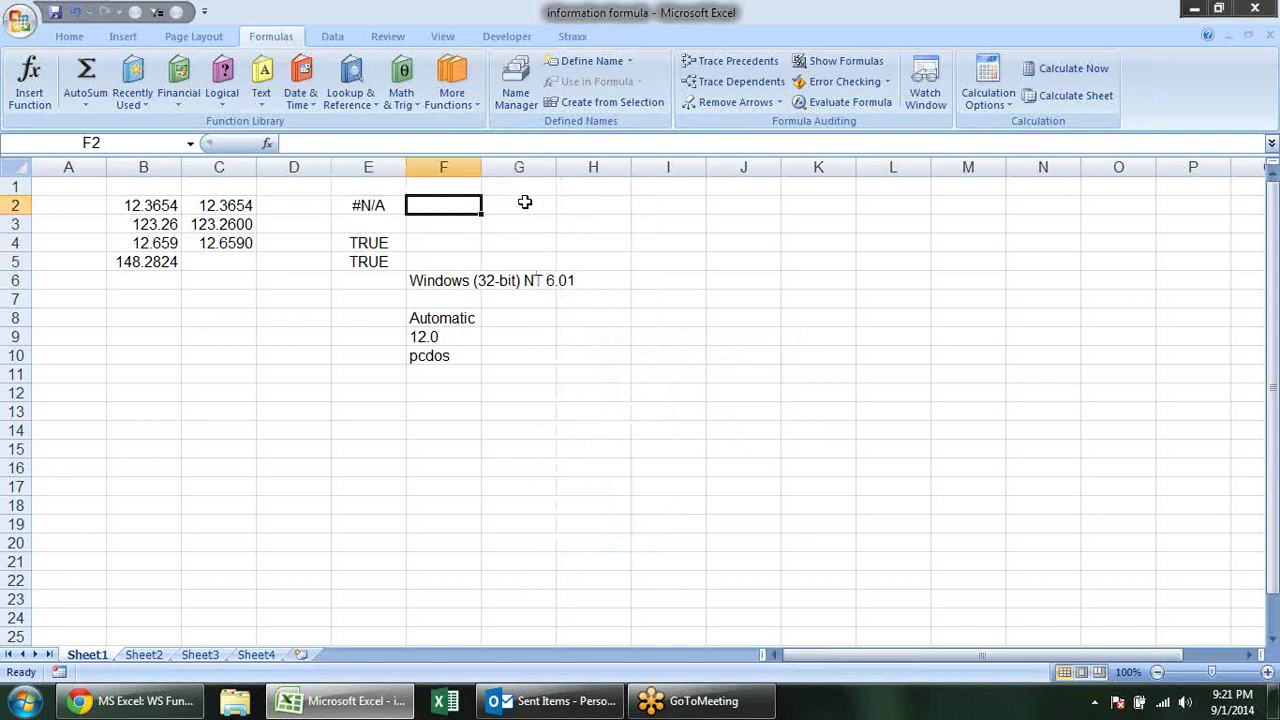
type("=is")
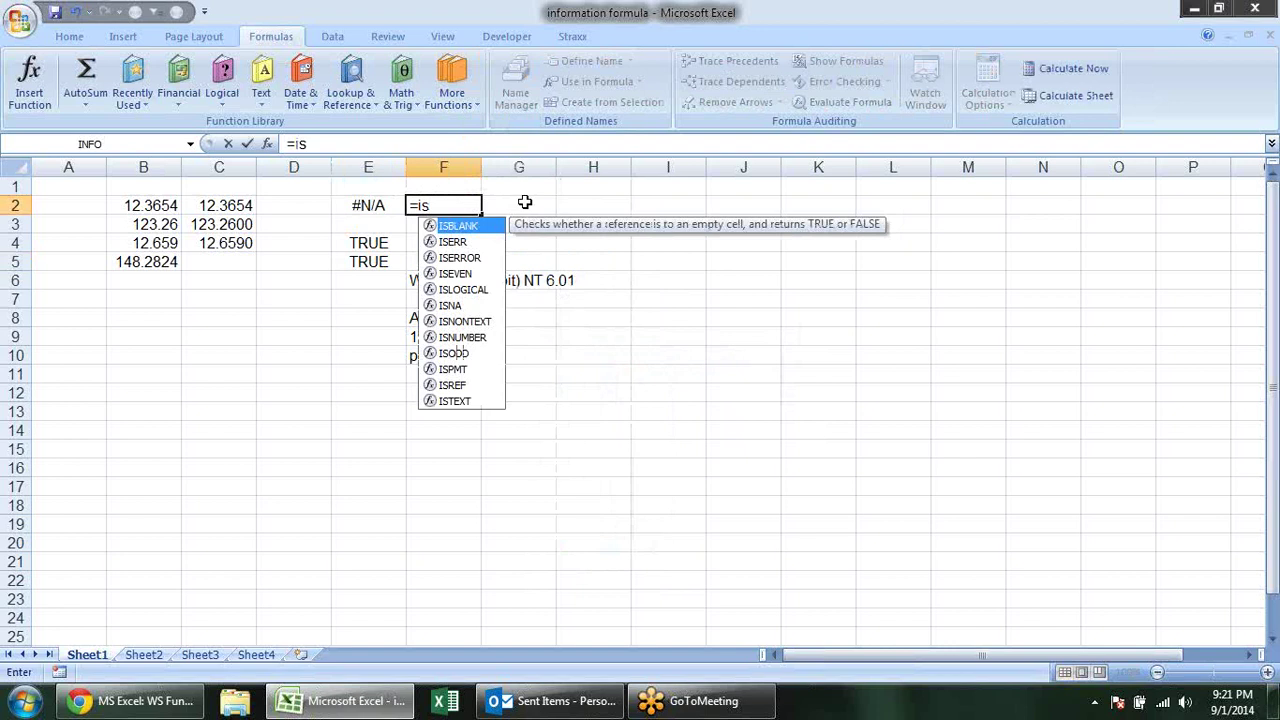
key("Down")
key("Tab")
key("Left")
key("Return")
Enter =ISERROR(E2) in G2, returning TRUE, and return the selection to E2.
left_click(524, 202)
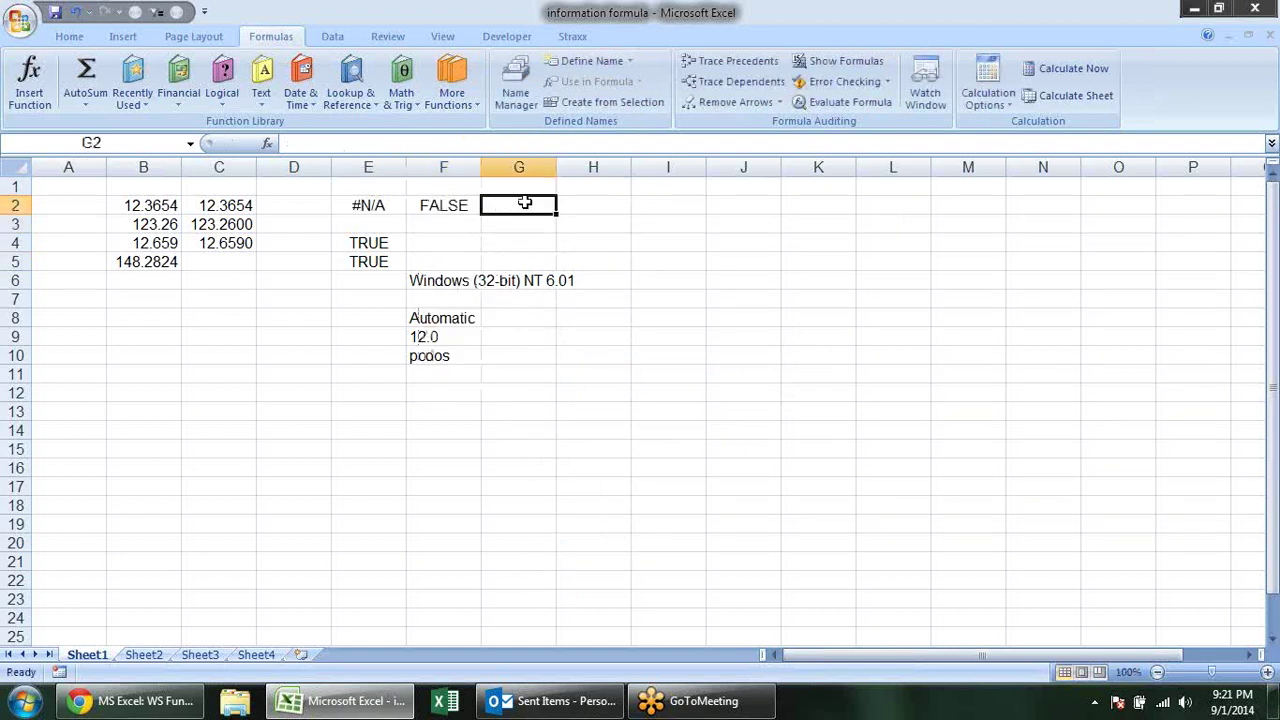
type("=is")
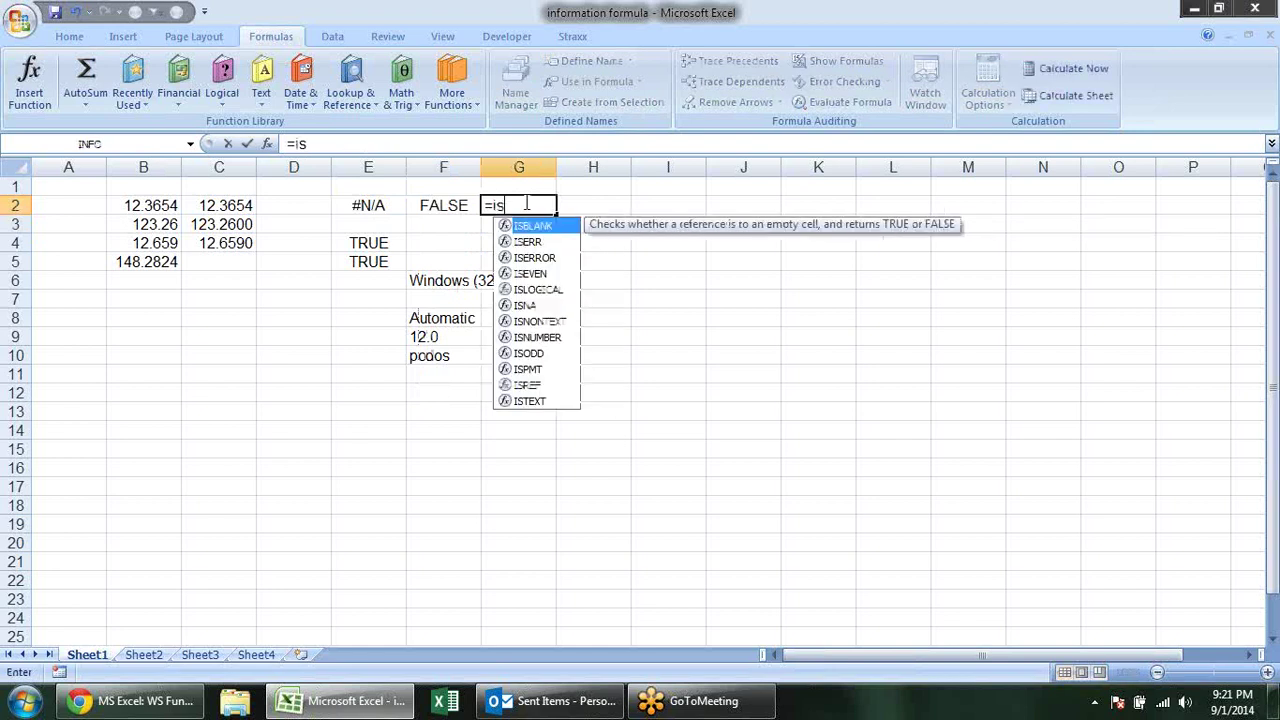
type("err")
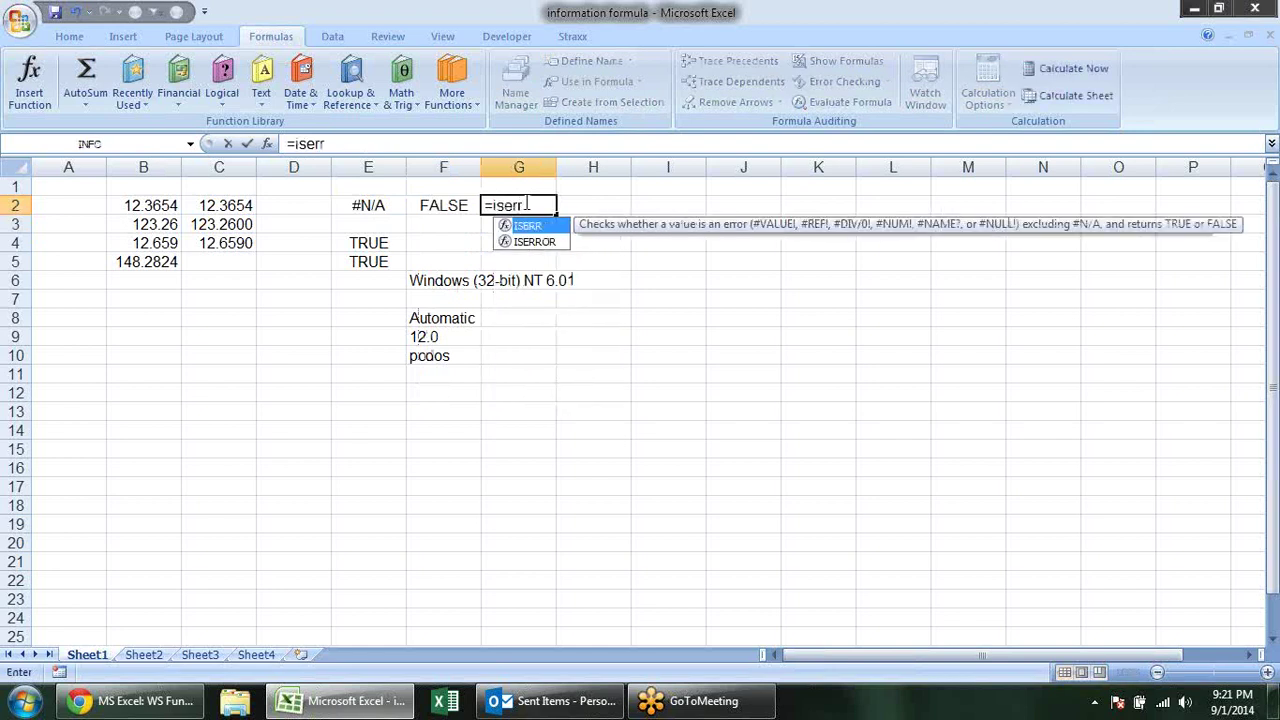
key("Down")
key("Tab")
left_click(368, 205)
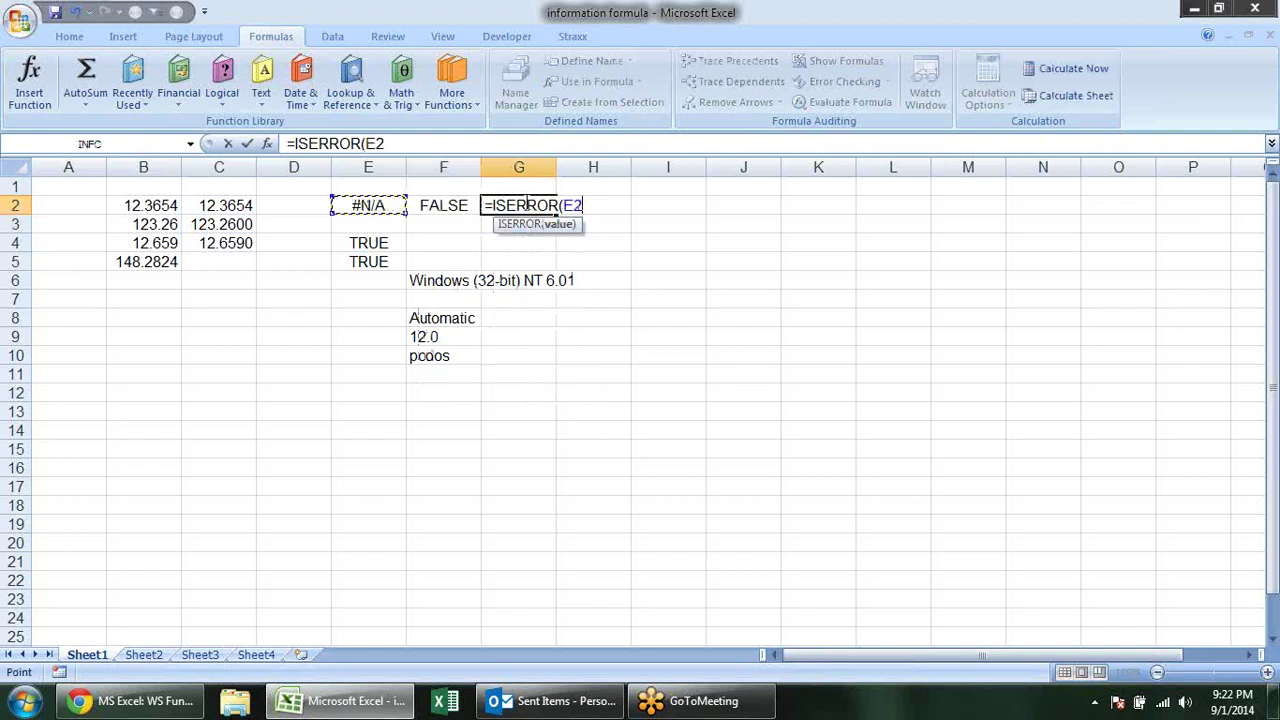
key("Return")
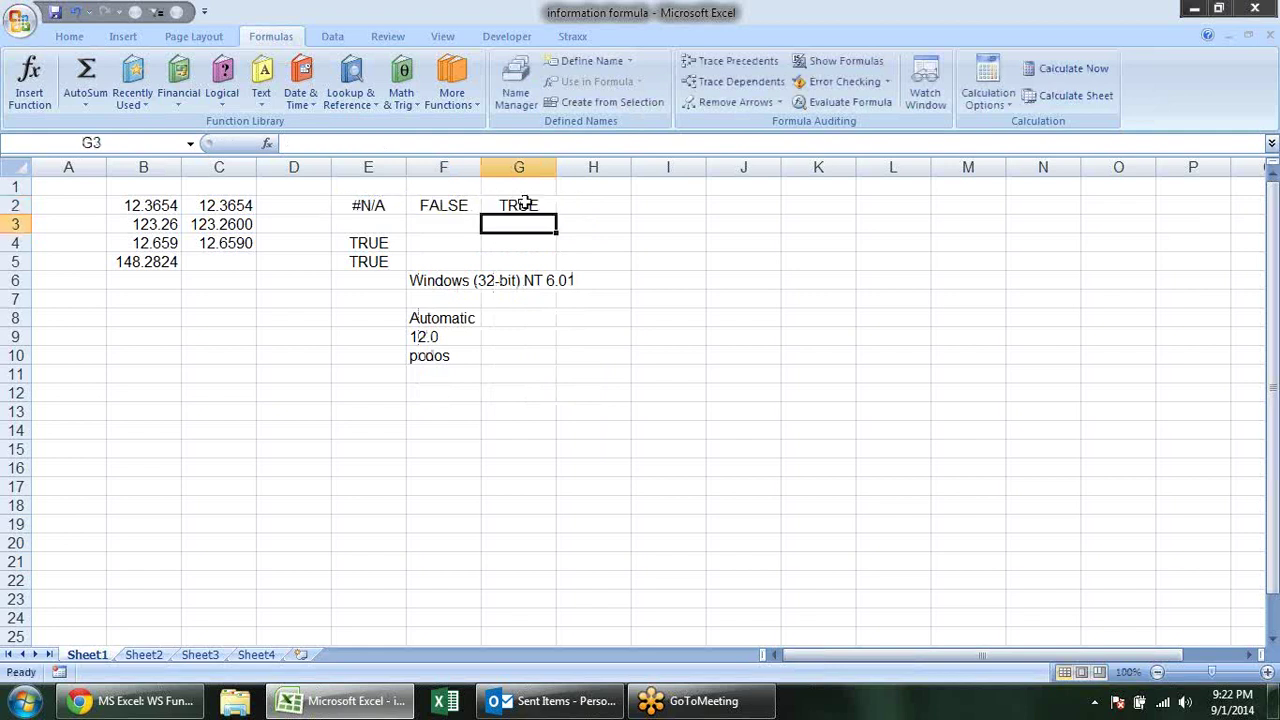
key("Up")
key("Left")
key("Left")
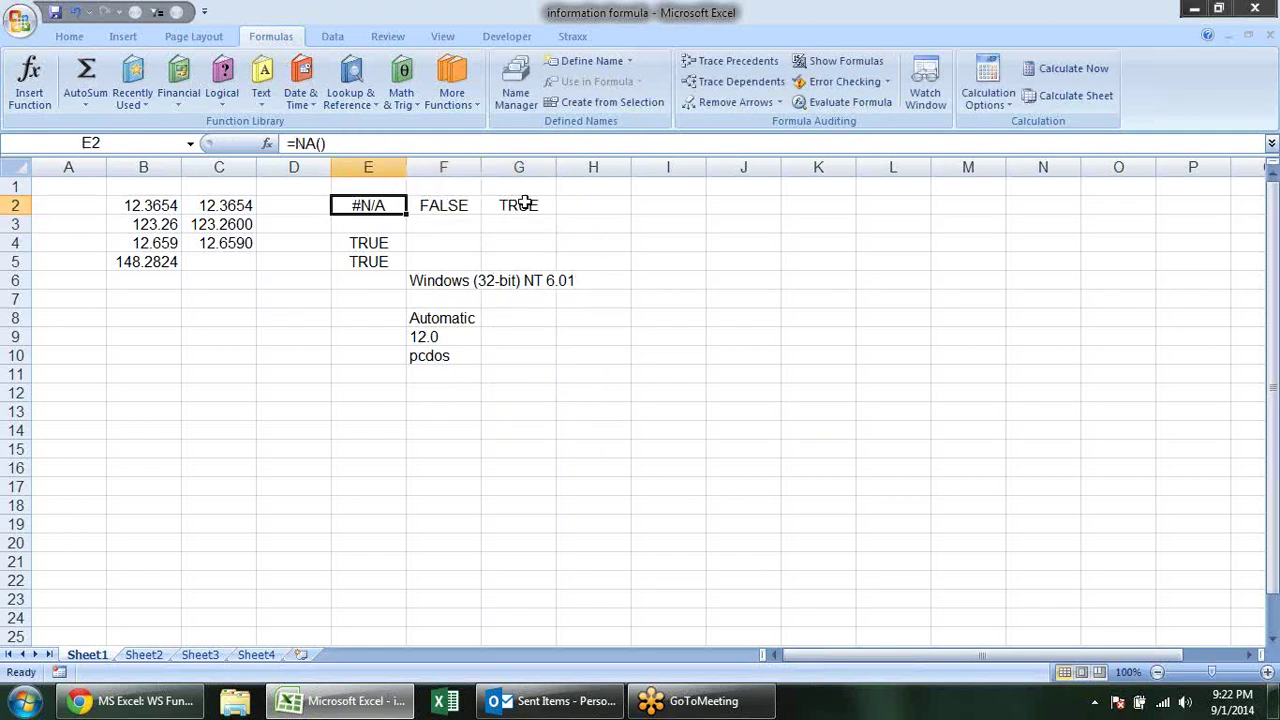
Enter =12/0 in E2 and inspect the resulting TRUE results in G2 and F2.
type("=12/0")
key("Return")
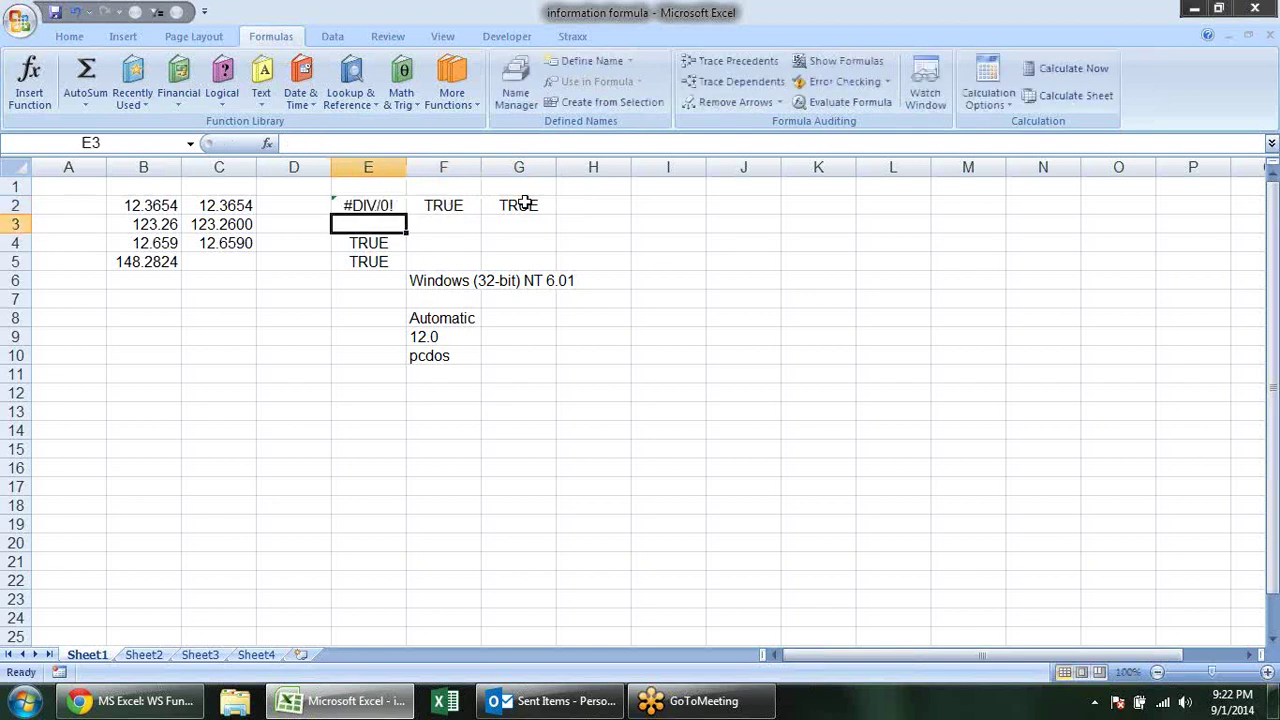
left_click(546, 205)
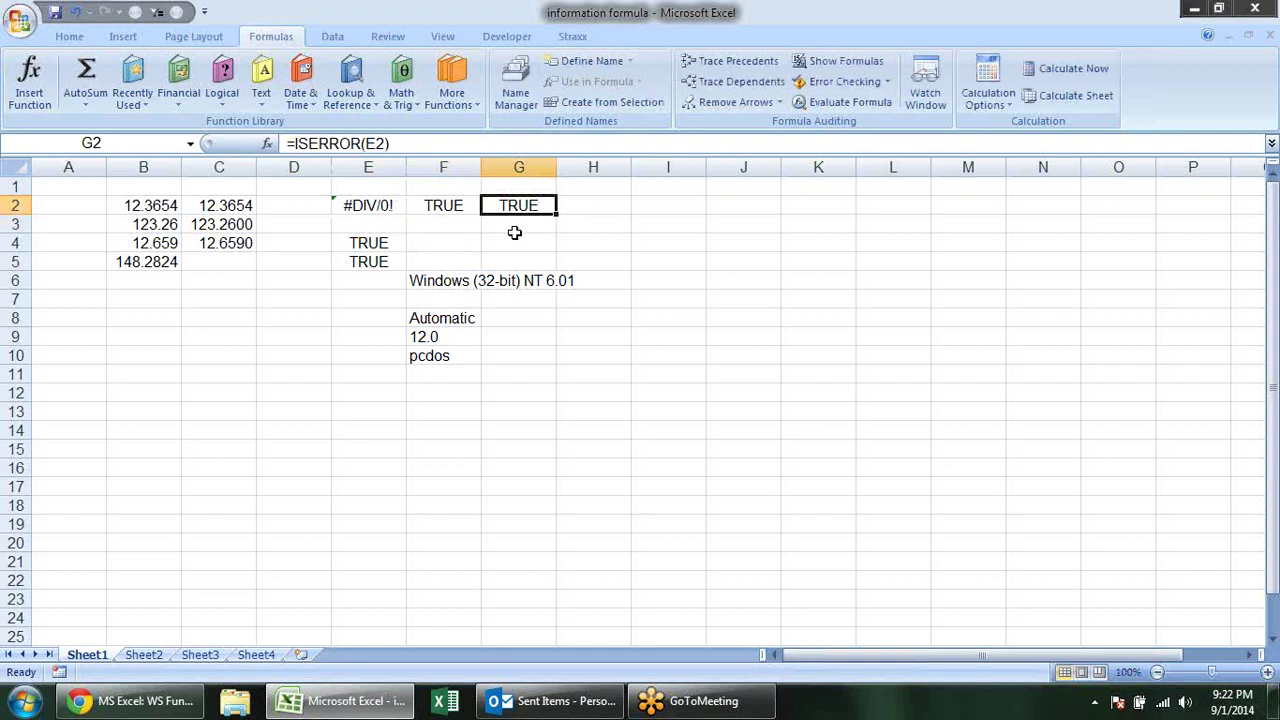
left_click(462, 205)
double_click(462, 205)
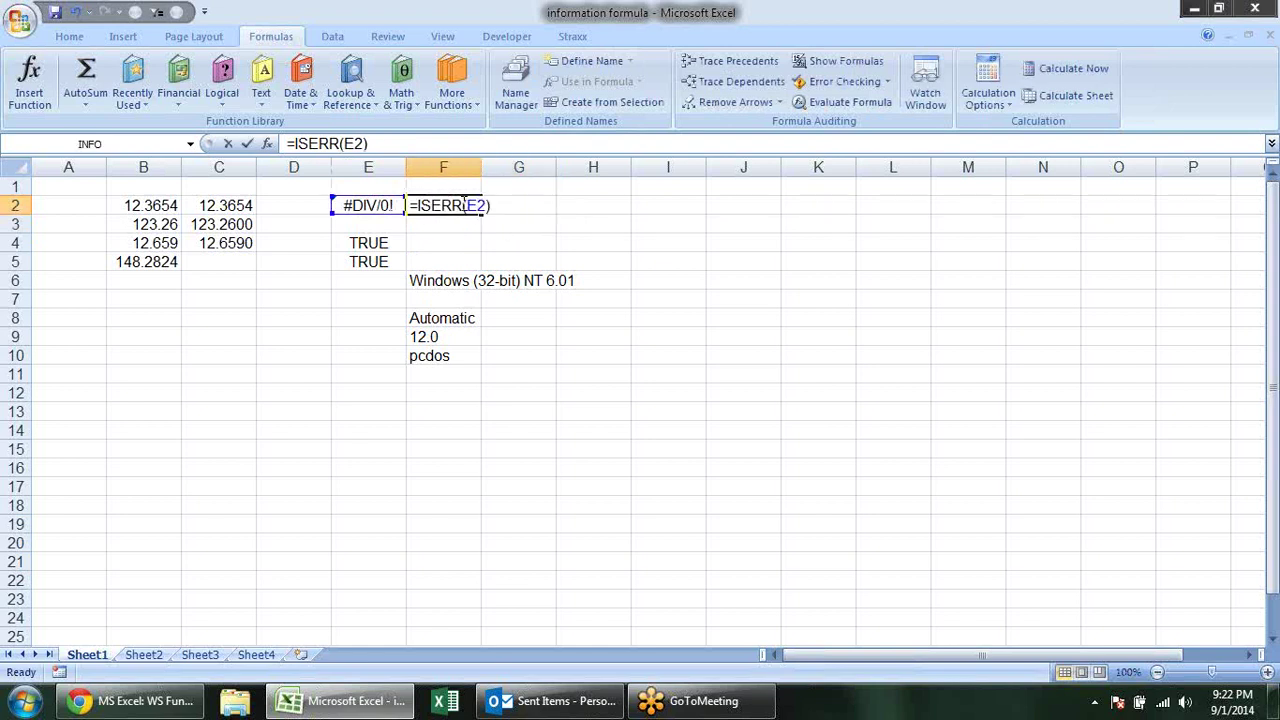
key("Escape")
Glance at the Chrome function reference and browse Excel's More Functions categories.
key("alt+Tab")
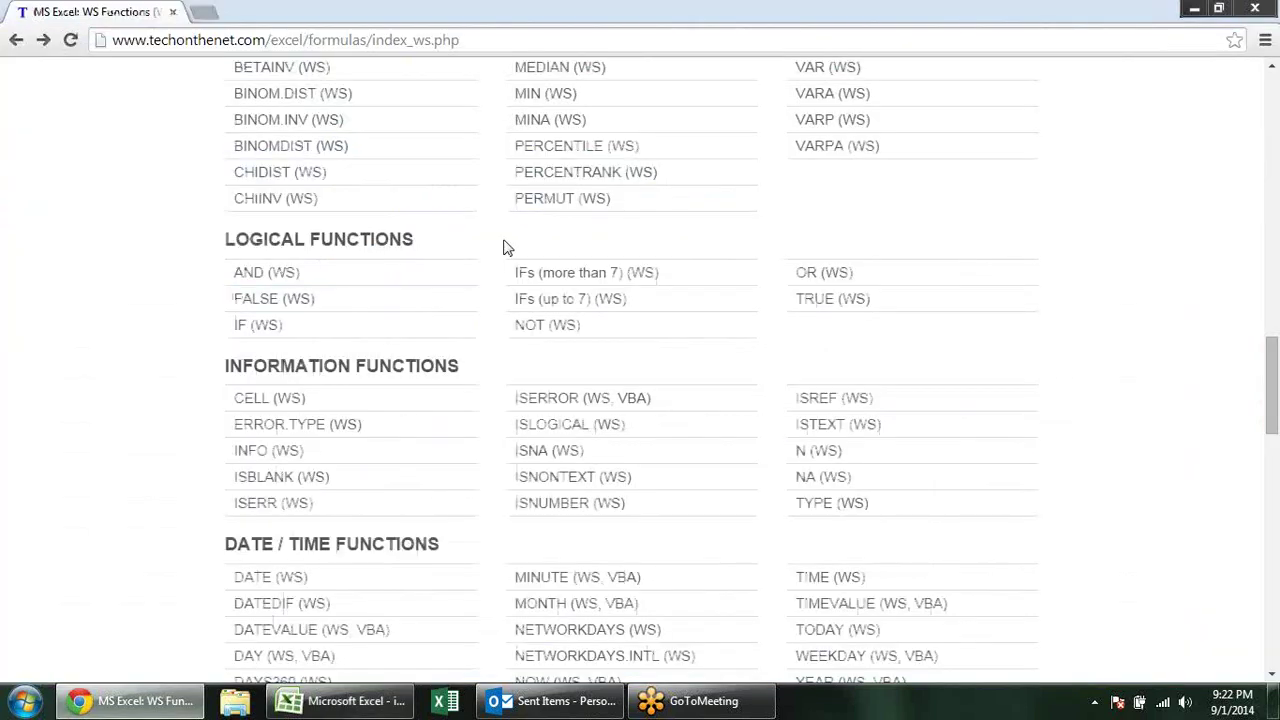
key("alt+Tab")
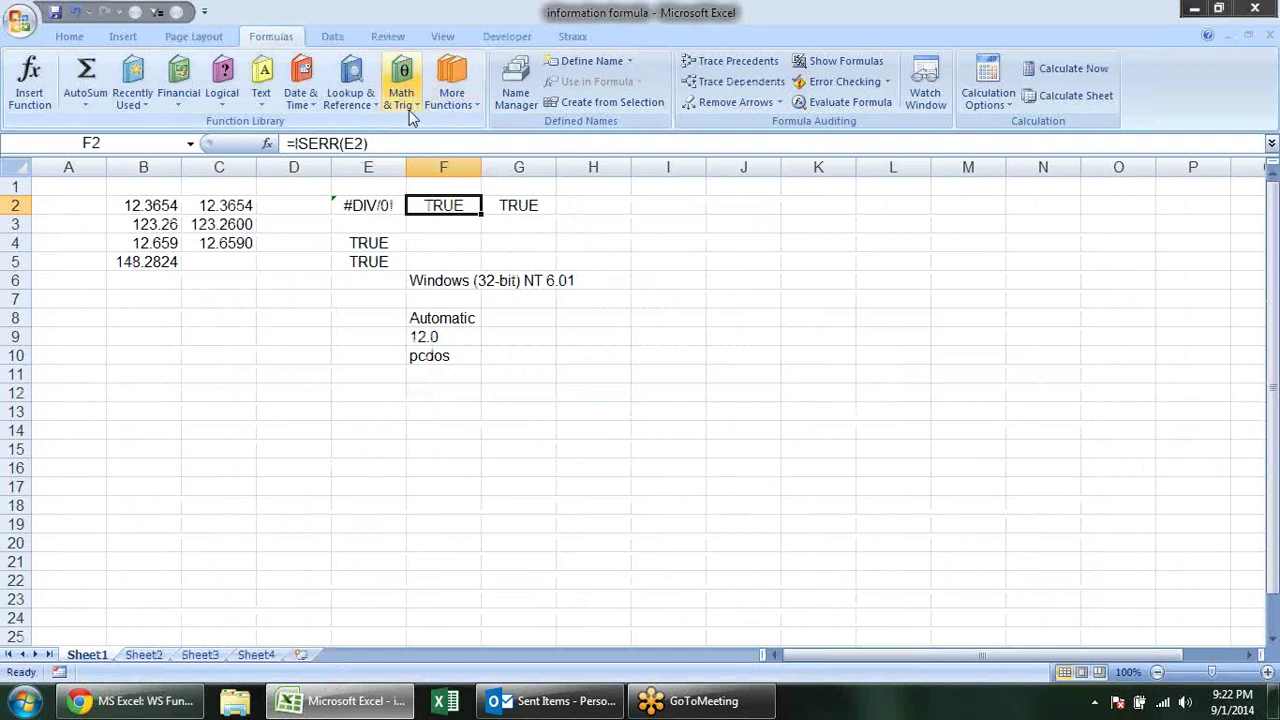
left_click(451, 100)
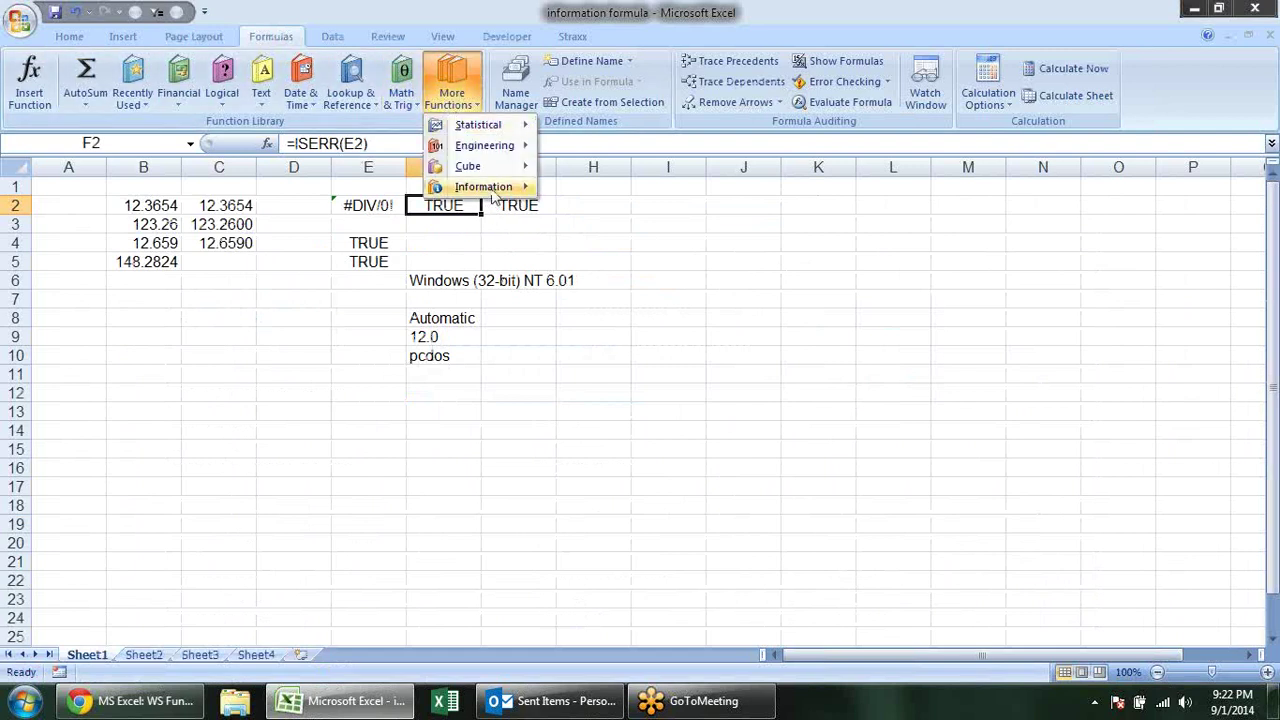
mouse_move(484, 187)
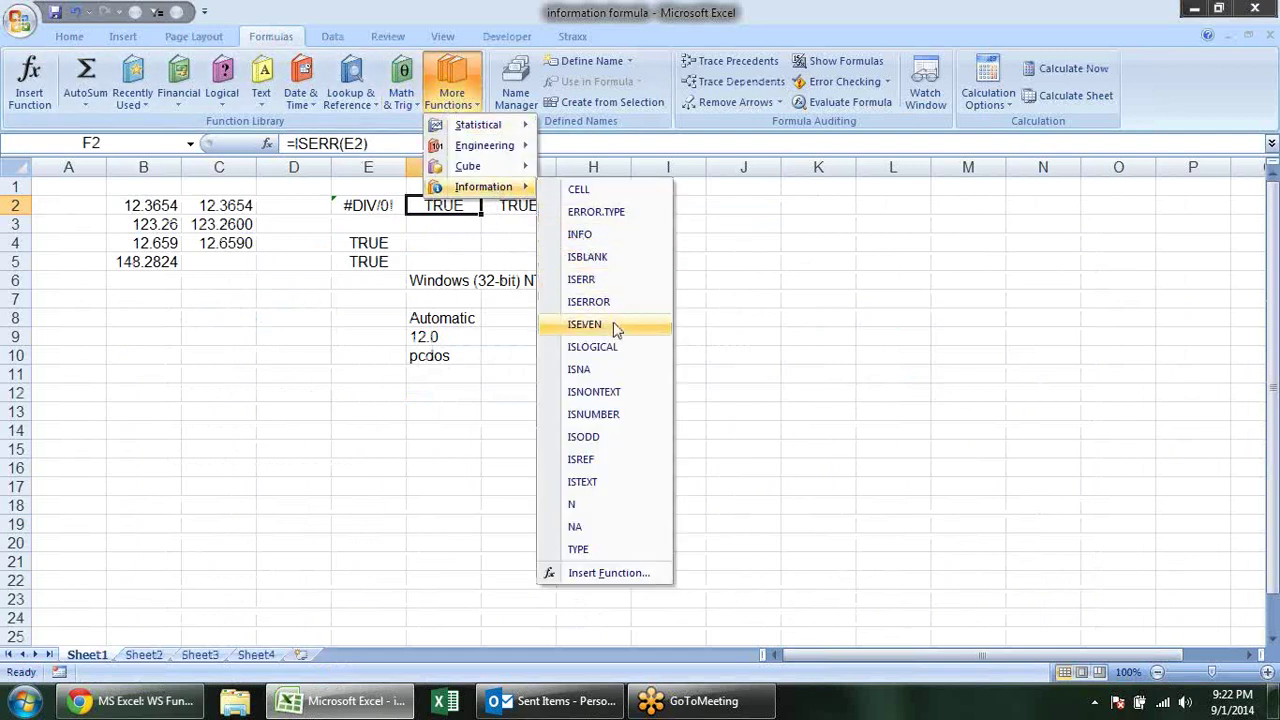
left_click(677, 229)
Fill column I from I3 down to I17 with the numbers 1 to 15.
left_click(677, 226)
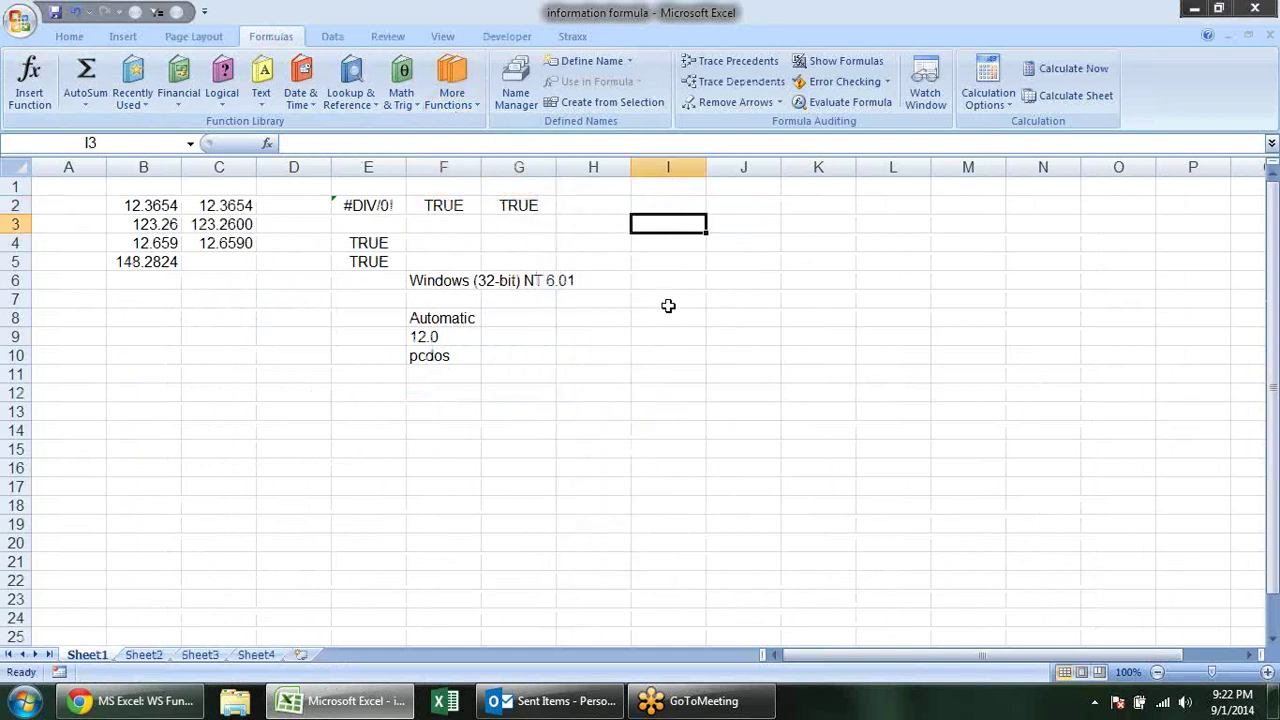
left_click(677, 368)
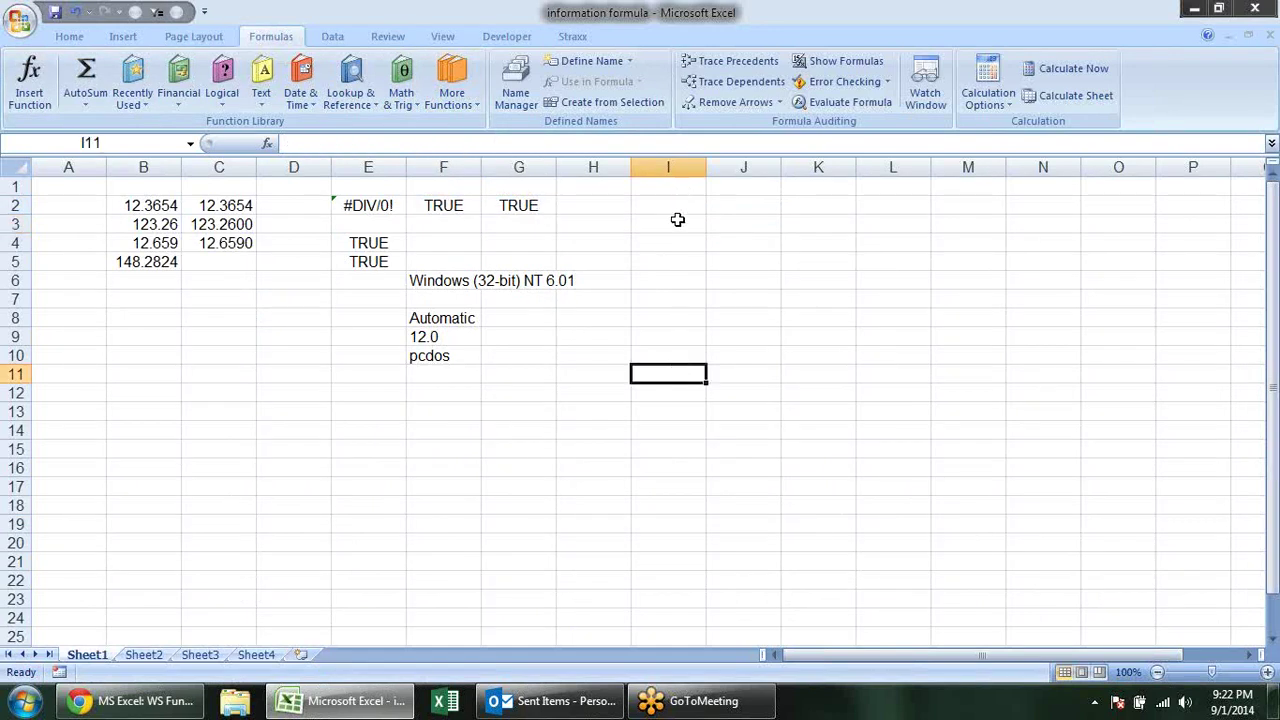
left_click(688, 222)
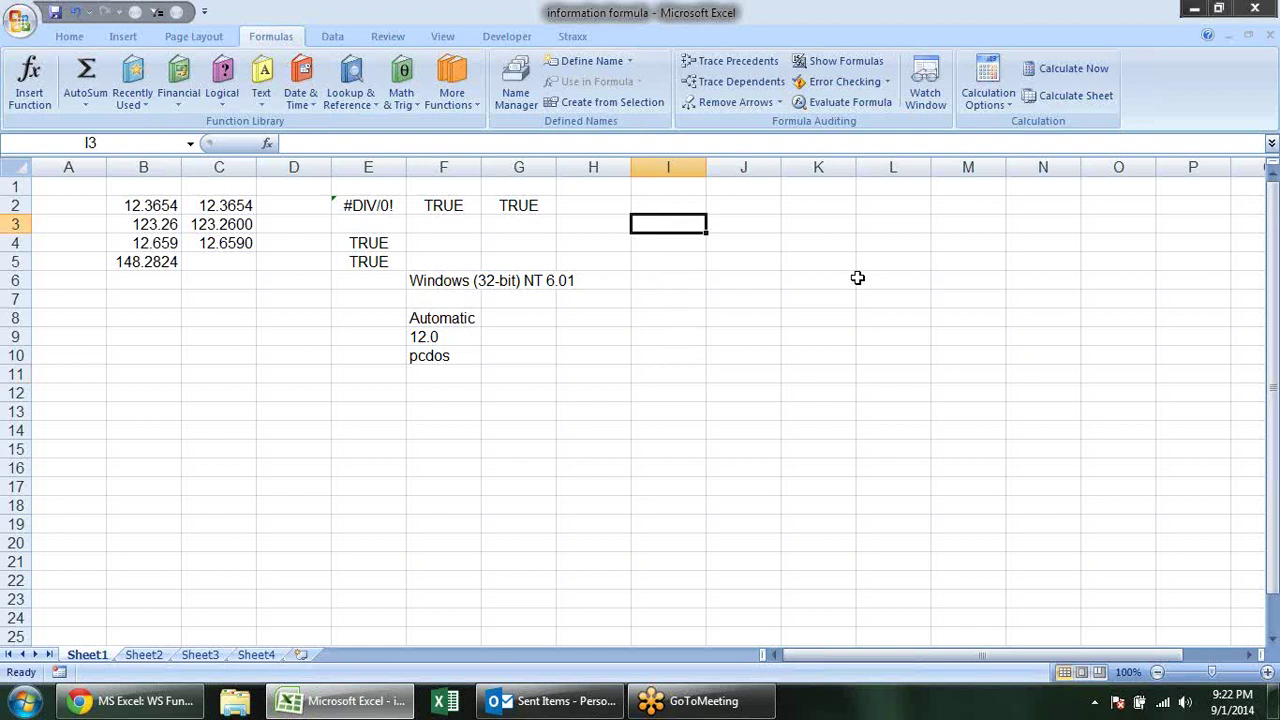
type("1")
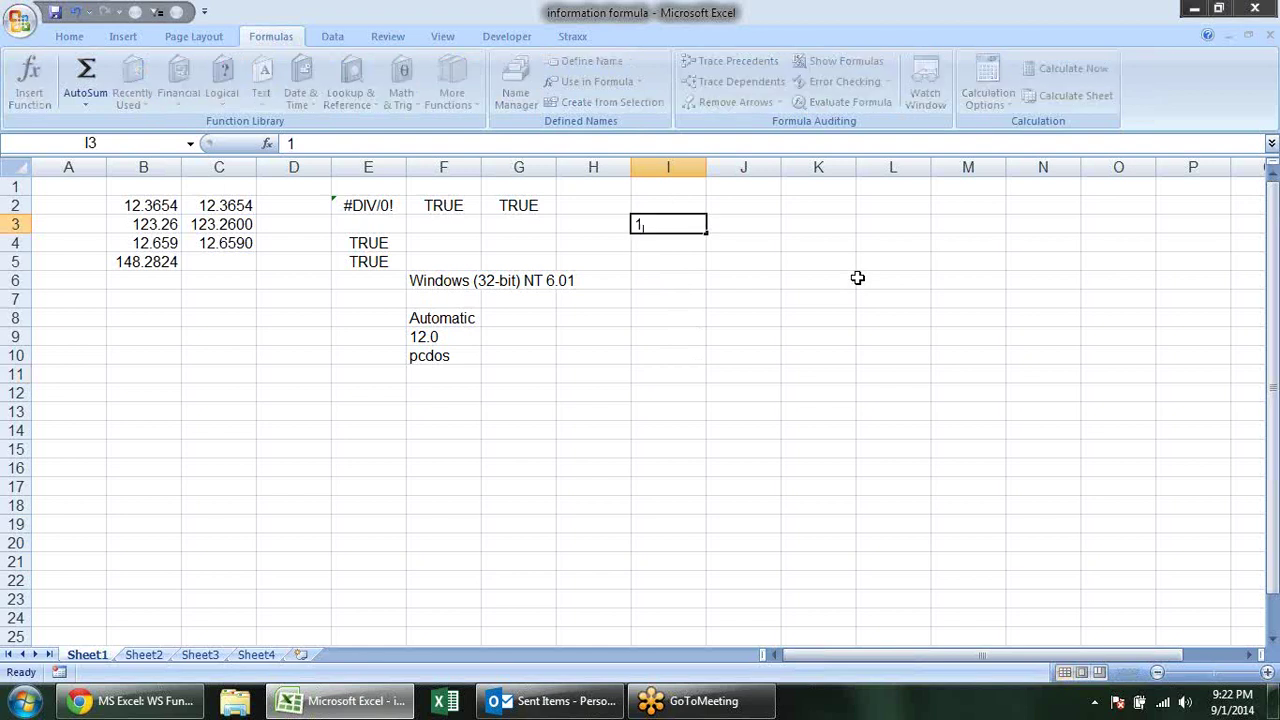
key("Return")
type("2")
key("Return")
mouse_move(693, 227)
left_mouse_down()
mouse_move(676, 243)
mouse_move(708, 495)
left_mouse_up()
left_click(766, 220)
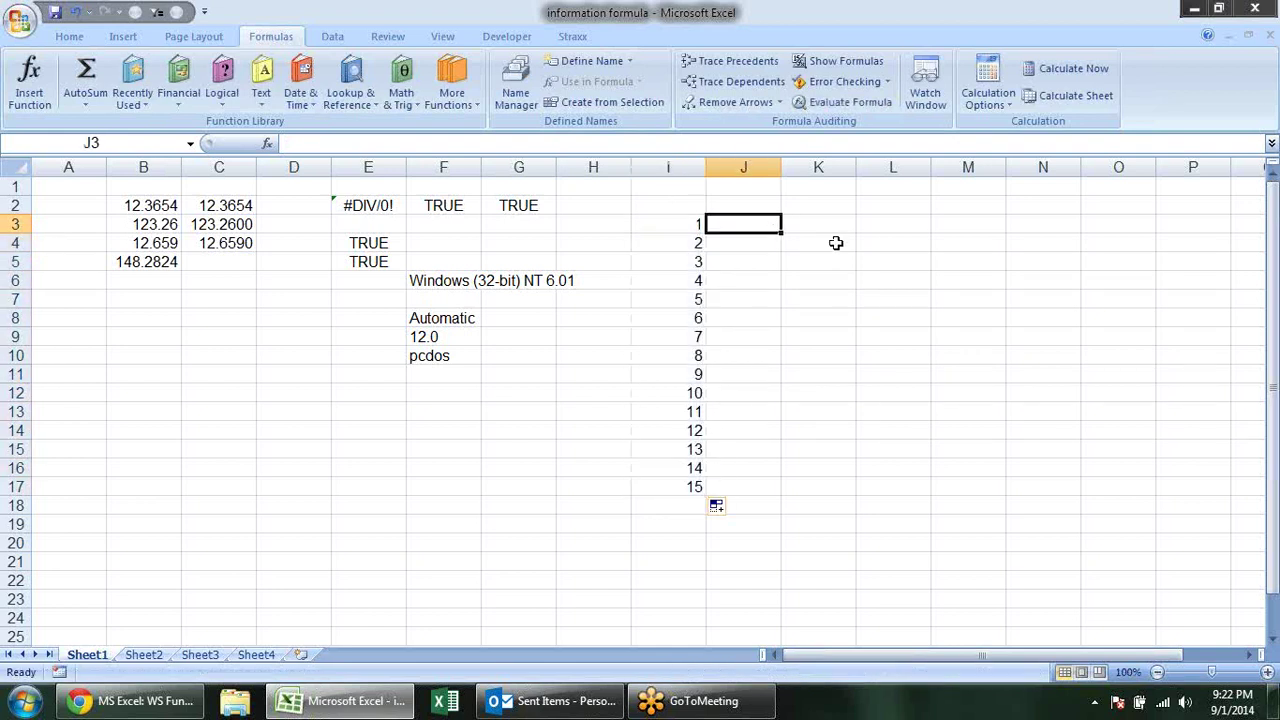
Enter =ISEVEN(I3) in J3 and copy it down to J17.
type("=ise")
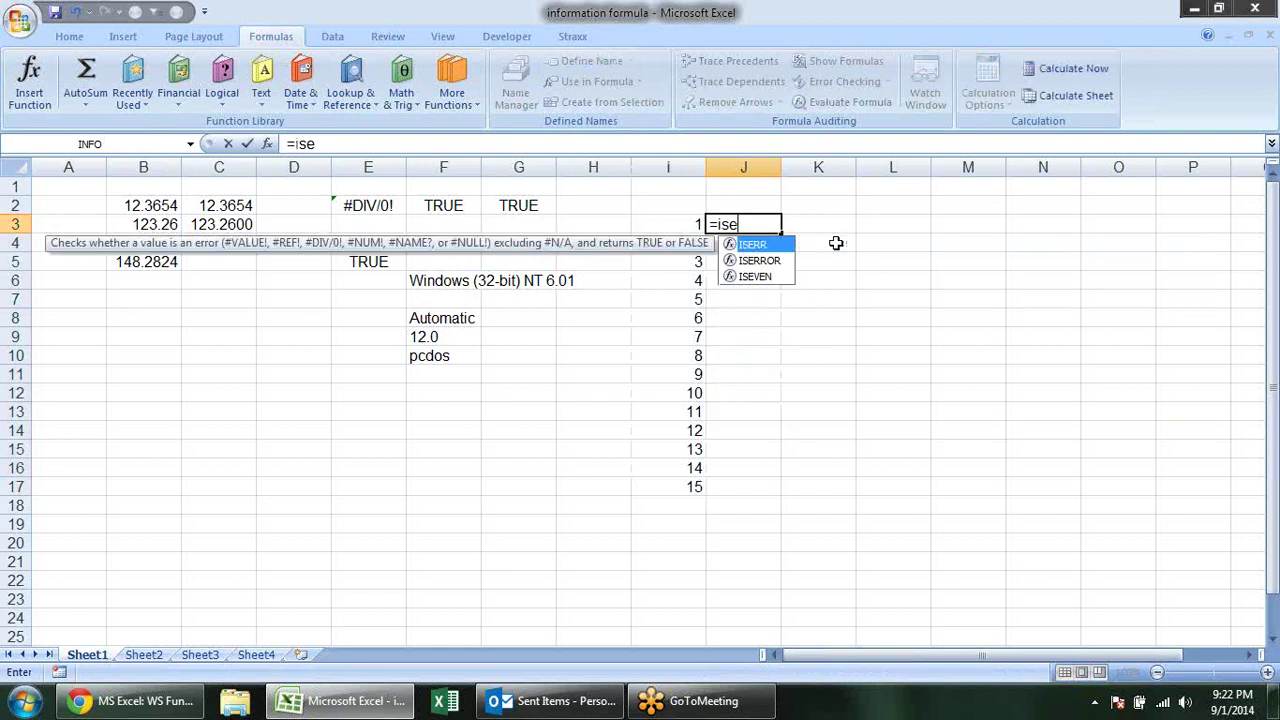
type("v")
key("Tab")
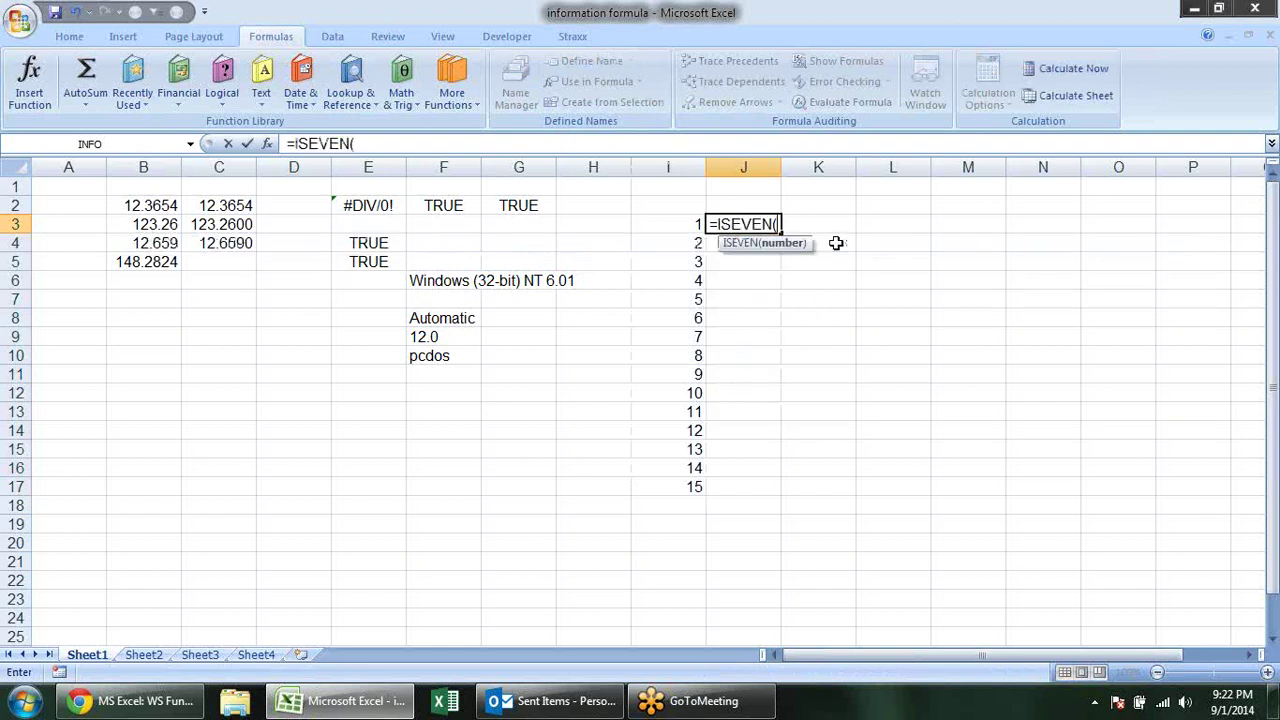
key("Left")
key("Return")
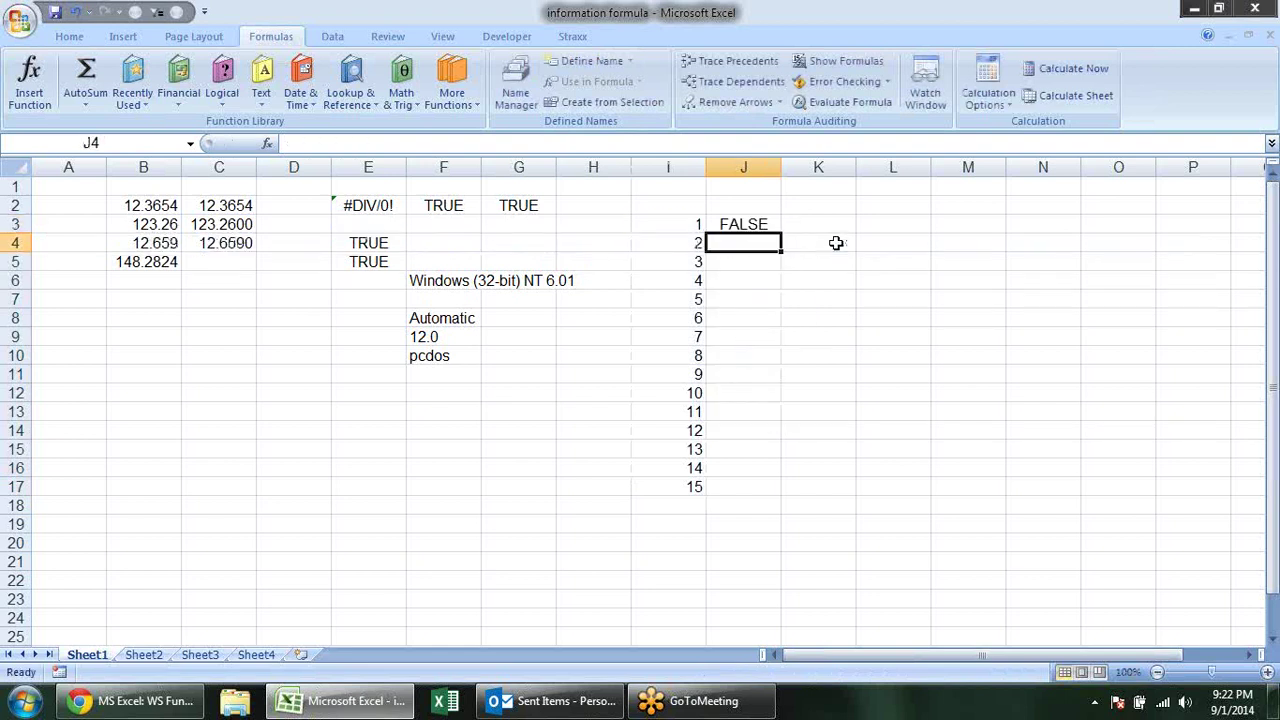
left_click(774, 219)
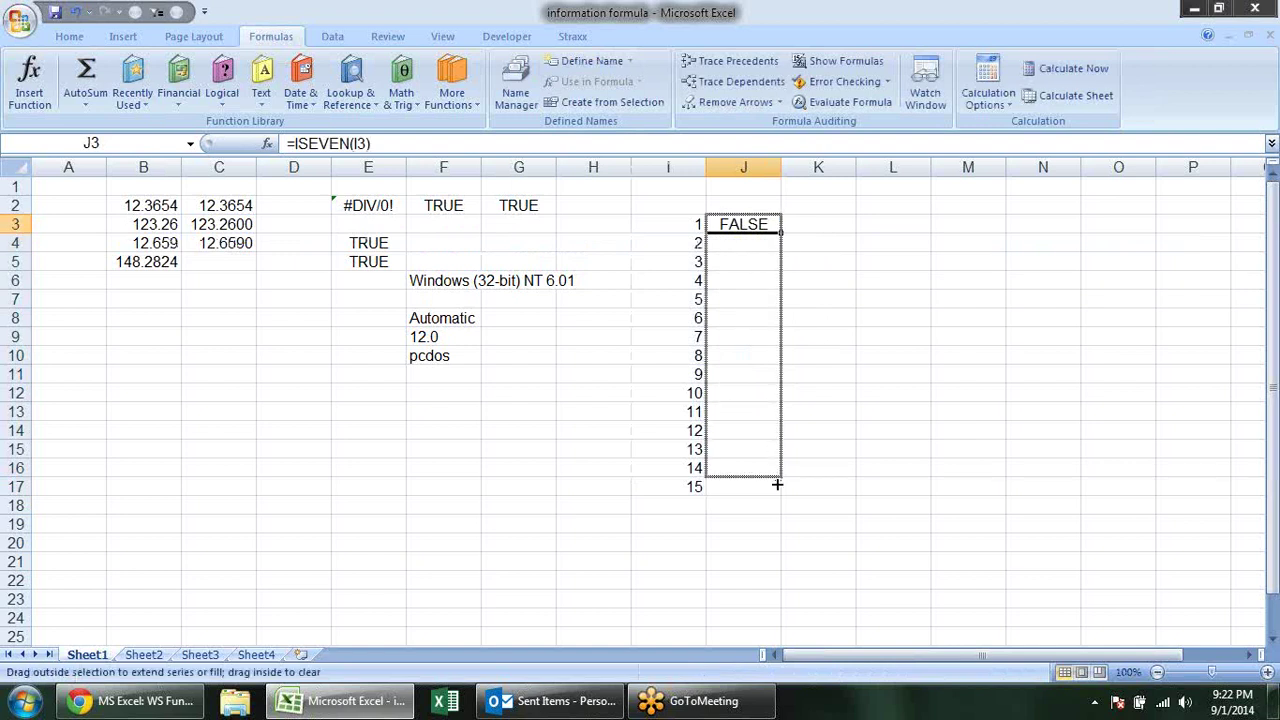
left_click_drag(784, 232, 786, 496)
Enter =ISODD(I3) in K3 and fill it down to K17.
left_click(836, 224)
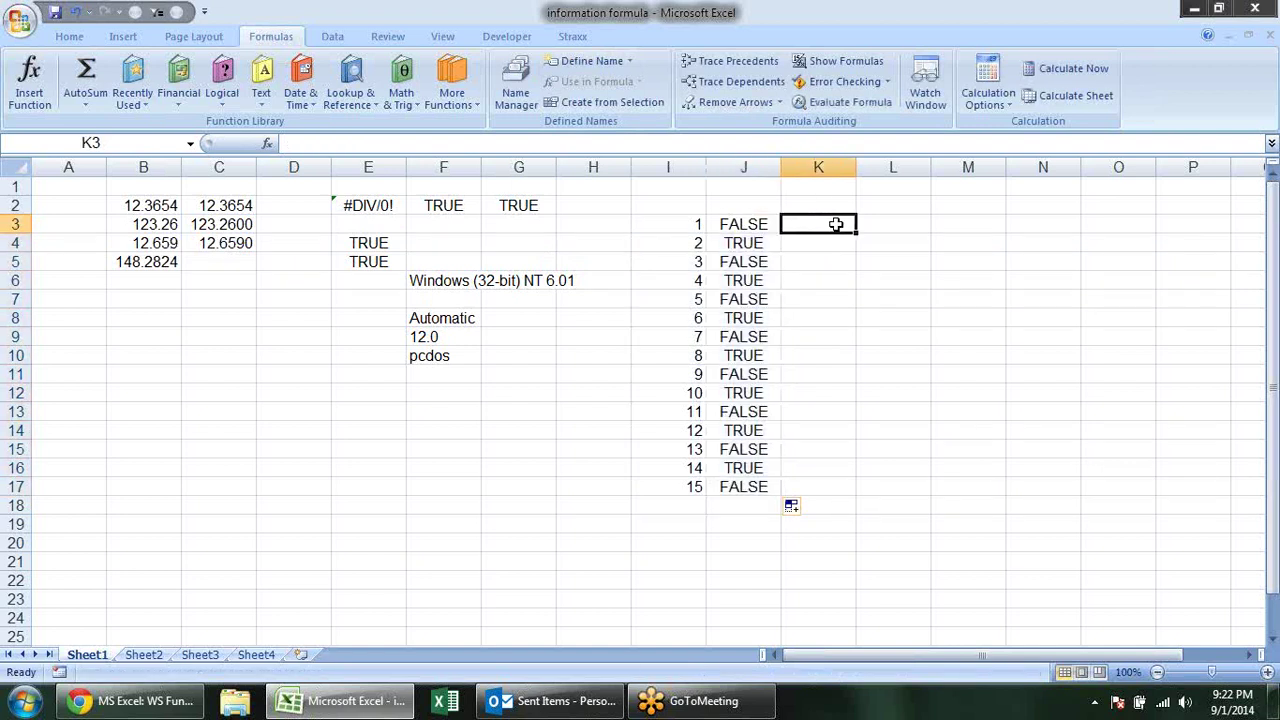
type("=is")
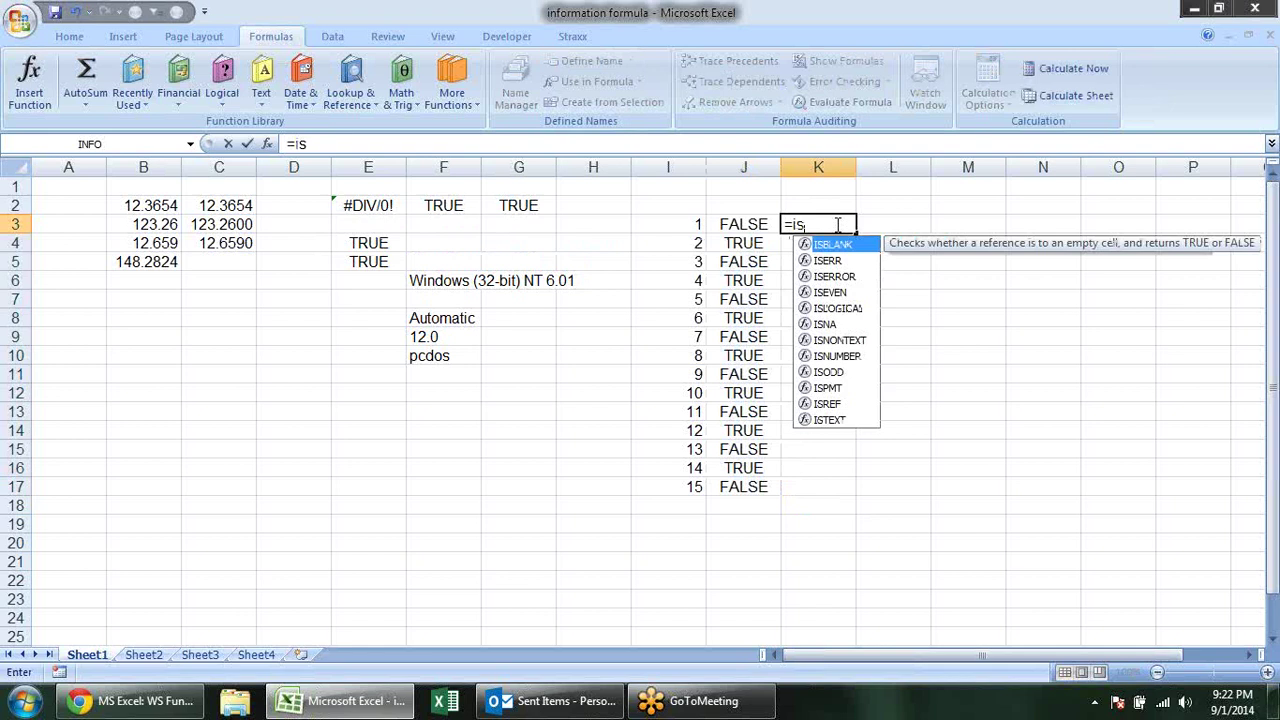
type("odd")
key("Tab")
left_click(695, 224)
key("Return")
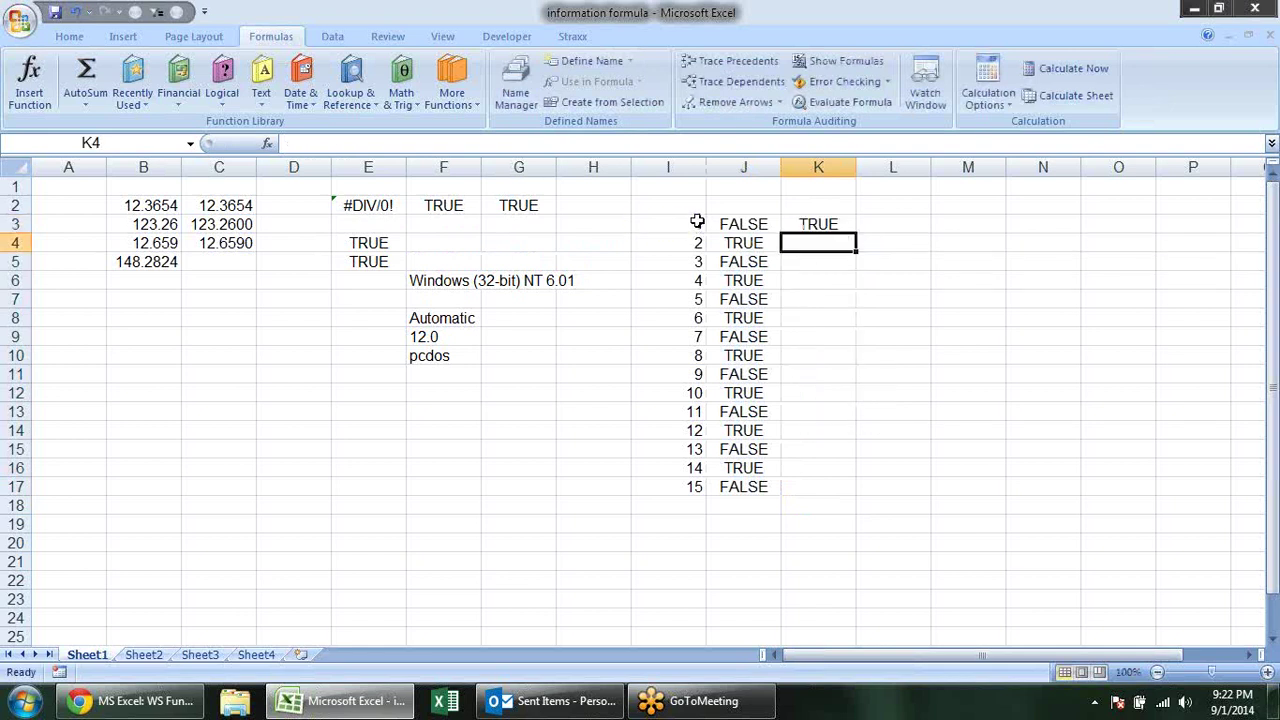
left_click(818, 222)
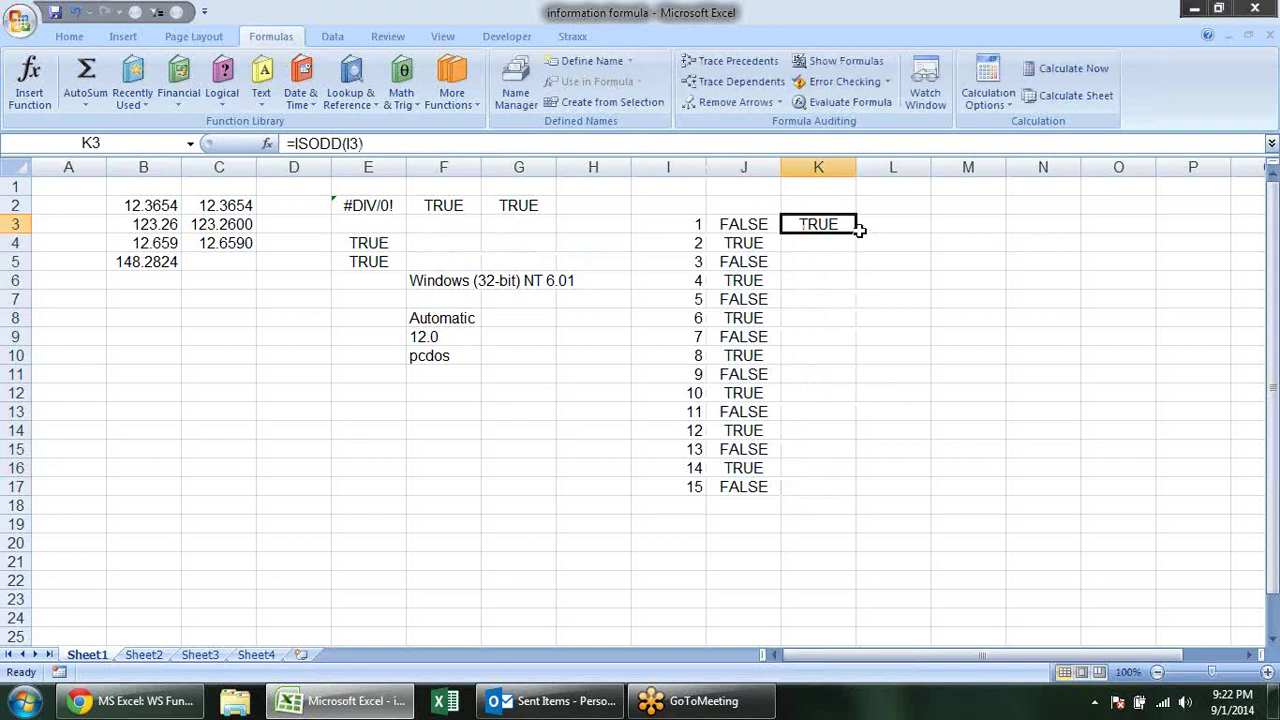
double_click(857, 230)
Review J3's =ISEVEN(I3) formula, then switch to the empty Sheet2.
left_click(970, 318)
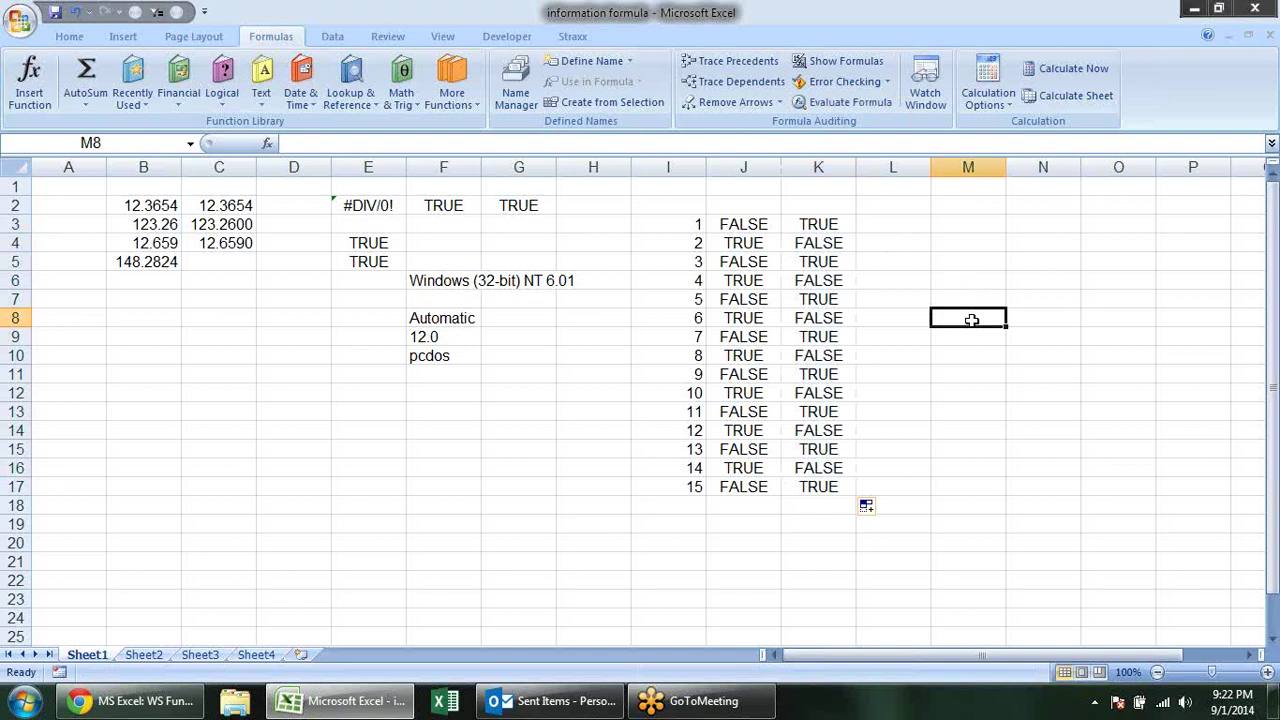
left_click(752, 224)
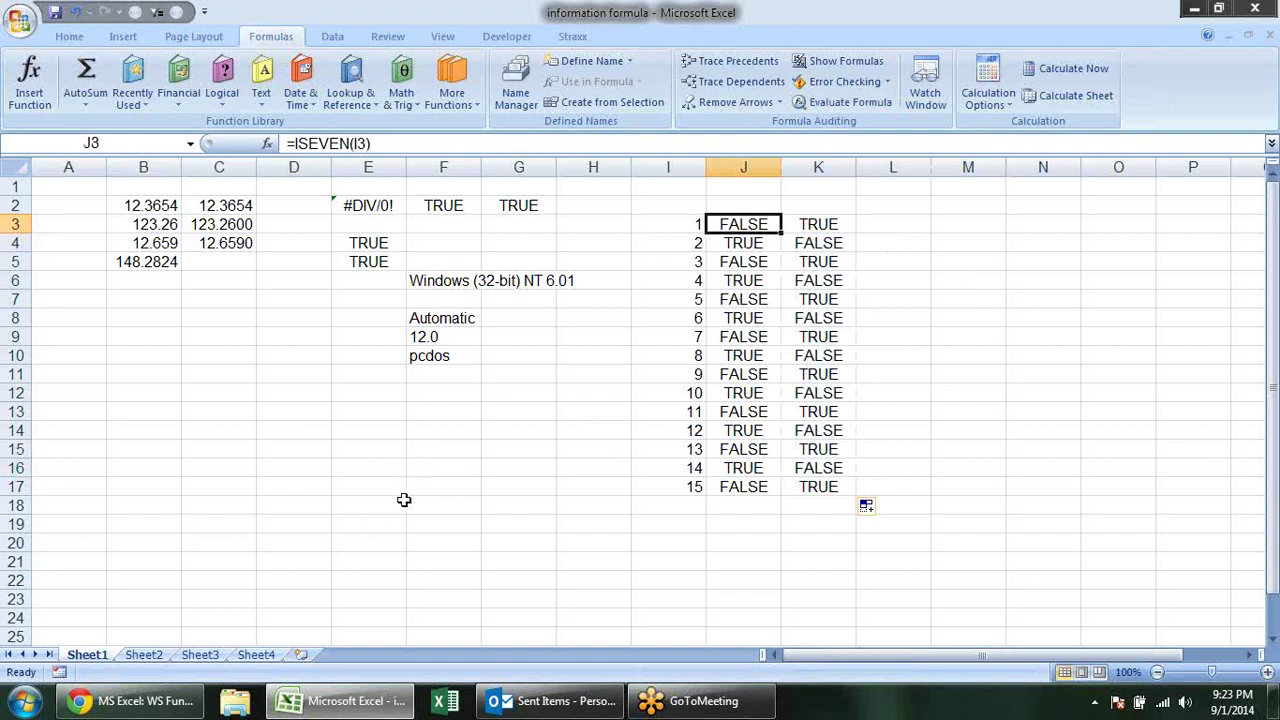
left_click(144, 655)
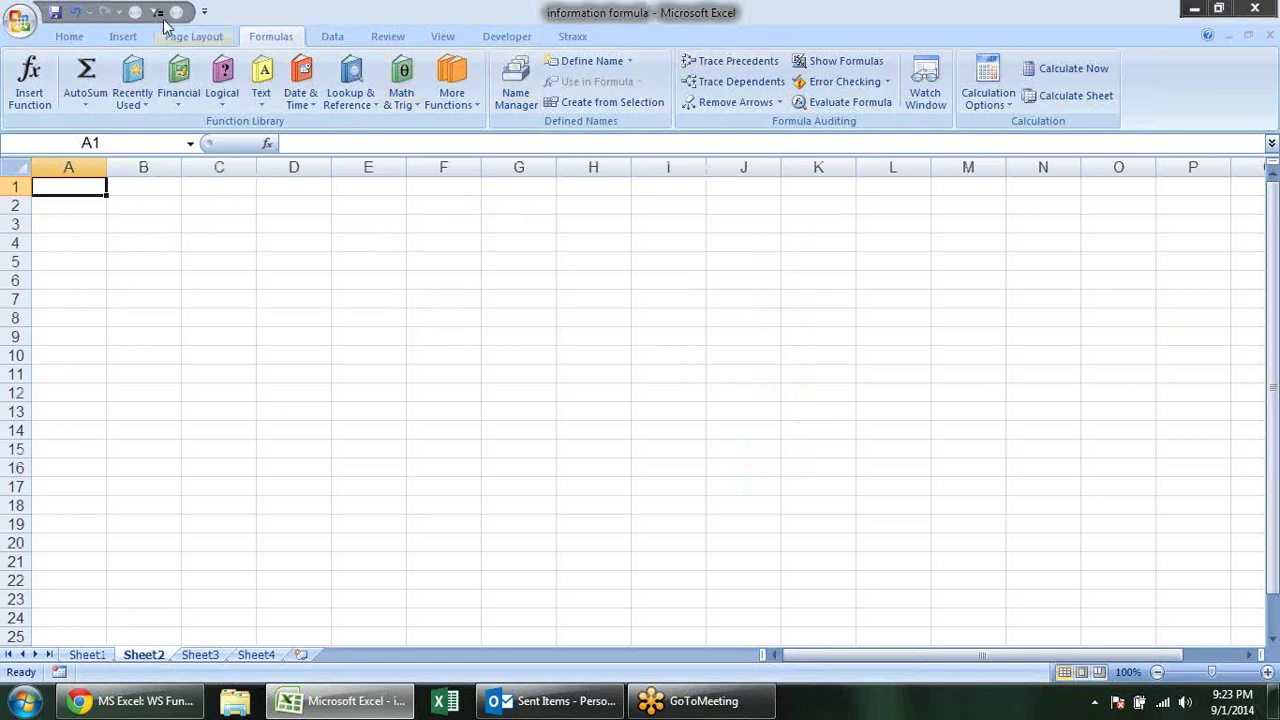
Create a formula rule =ISEVEN(A1) on A1 with a light orange fill.
left_click(68, 36)
left_click(758, 76)
mouse_move(764, 355)
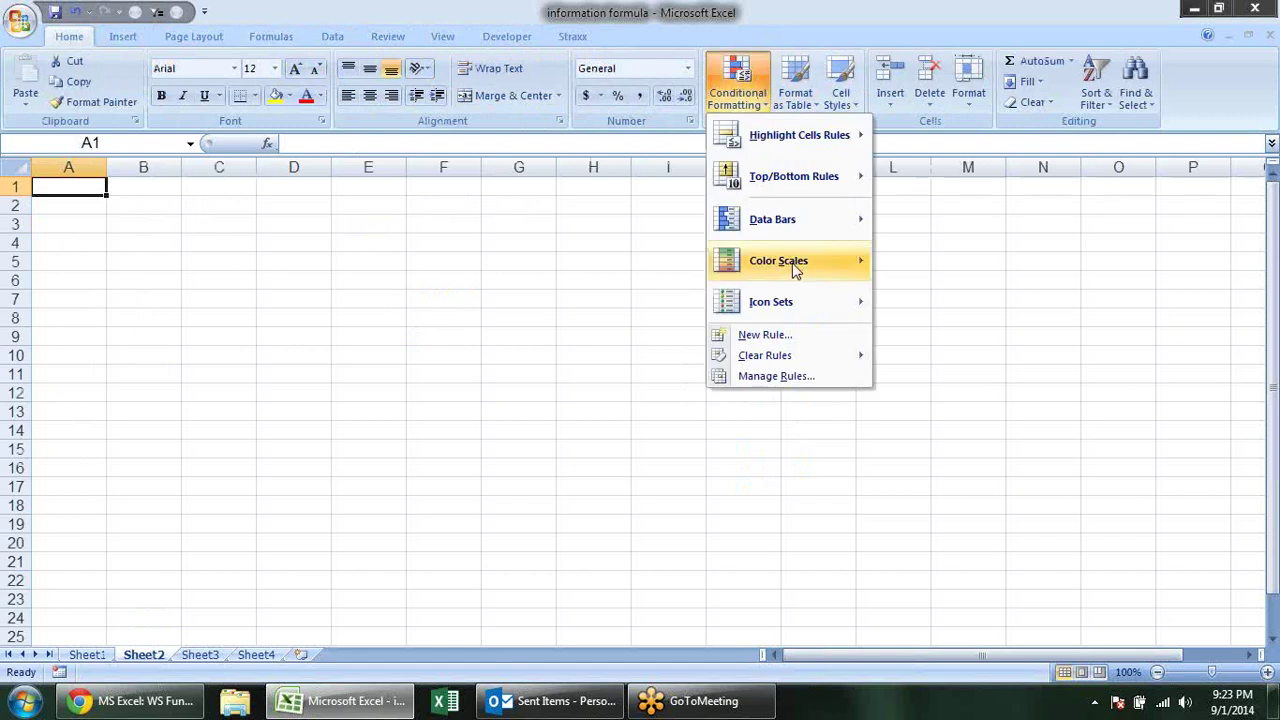
left_click(765, 335)
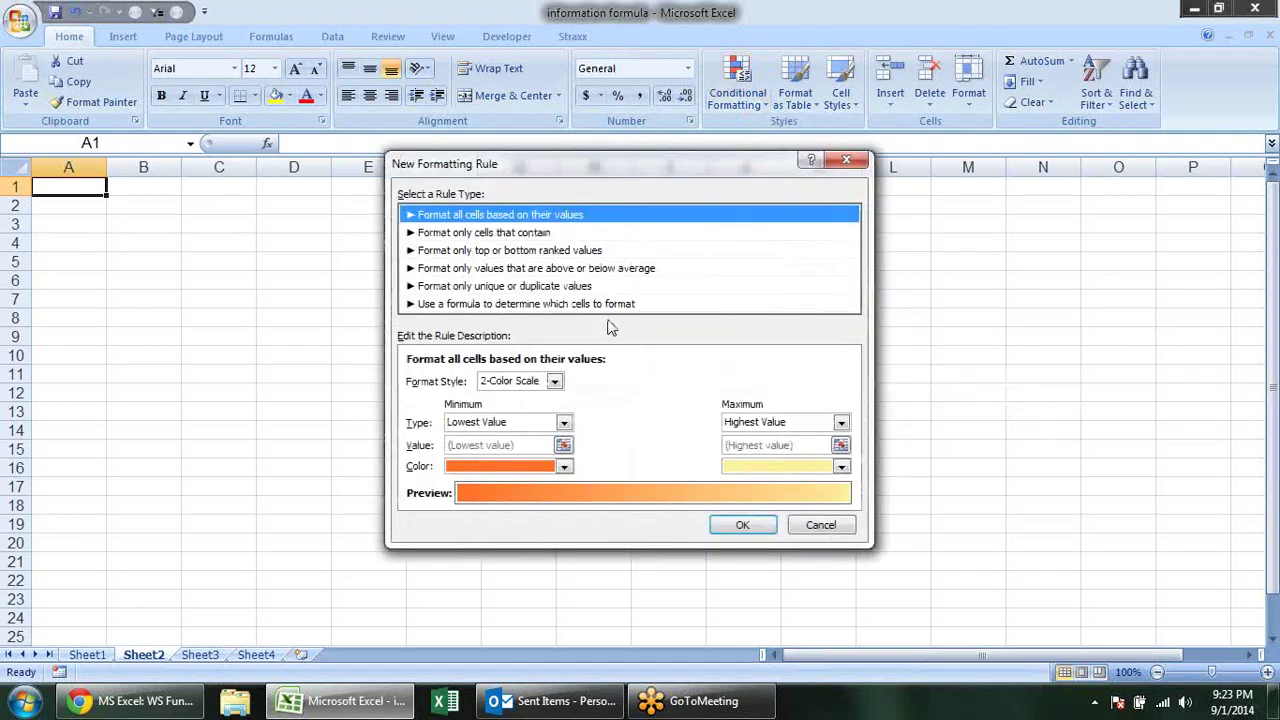
left_click(492, 304)
left_click(510, 382)
type("=iseven(a1")
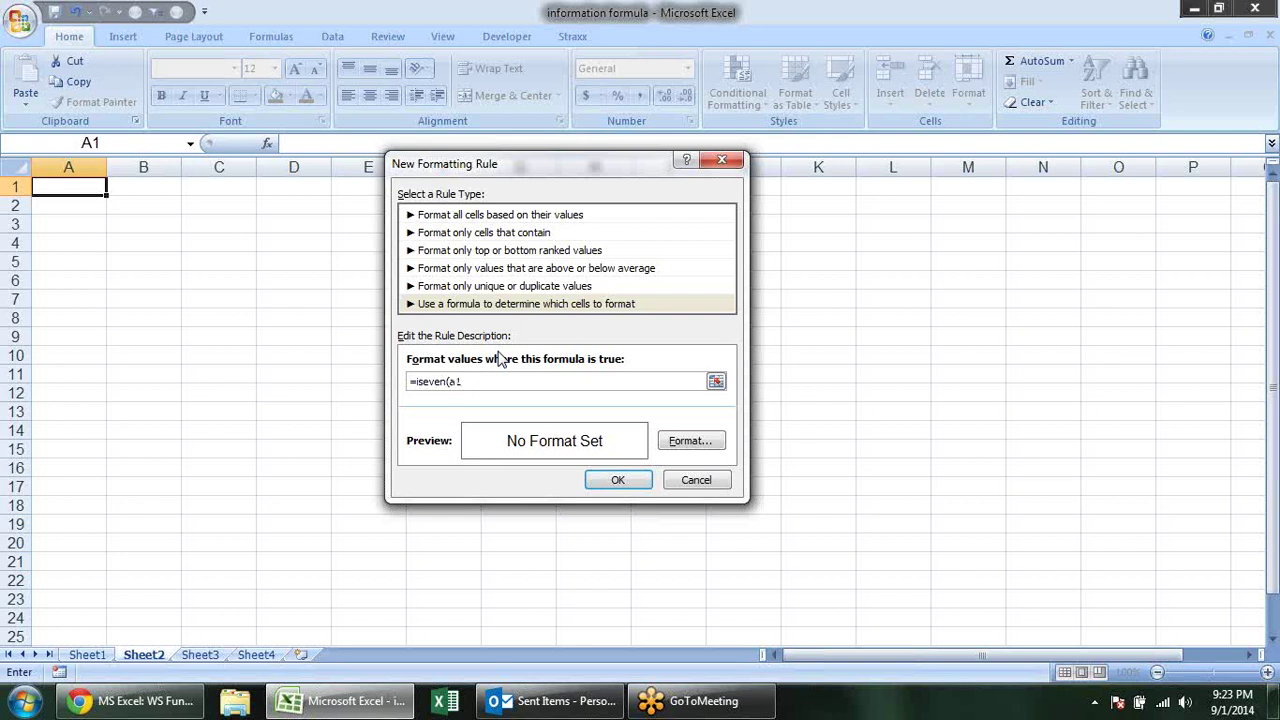
left_click(692, 441)
left_click(516, 150)
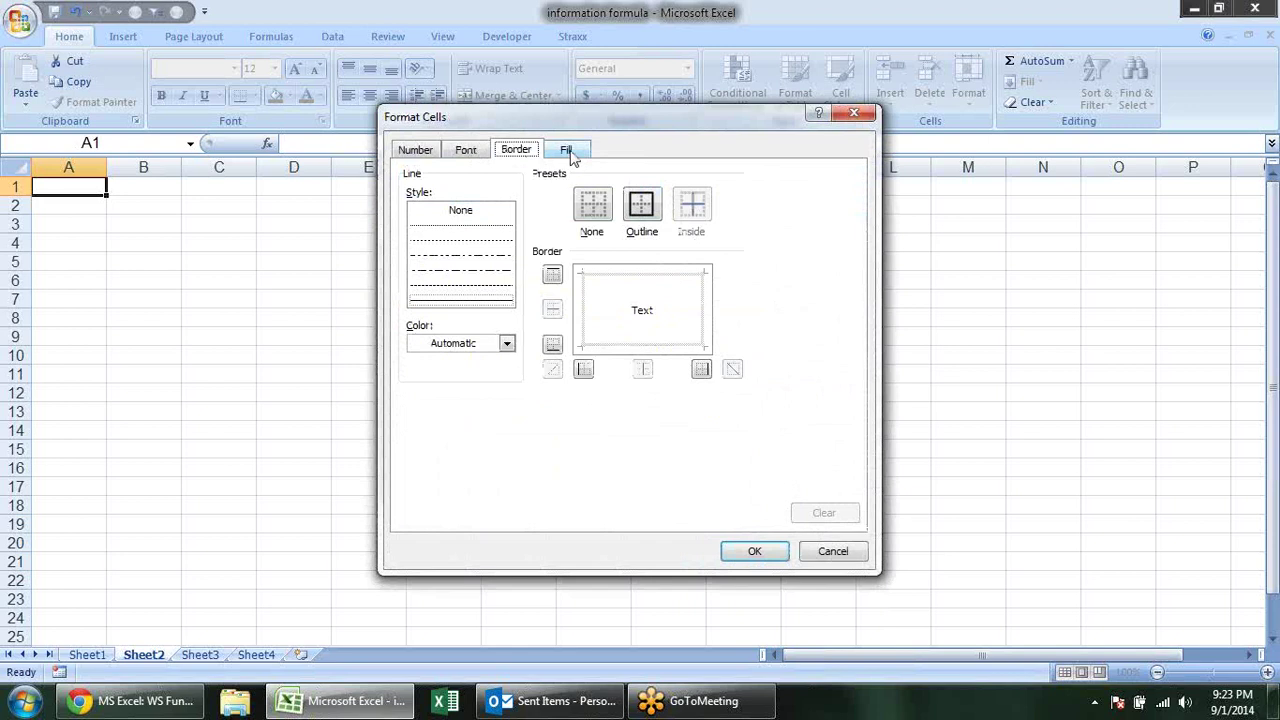
left_click(566, 150)
left_click(567, 276)
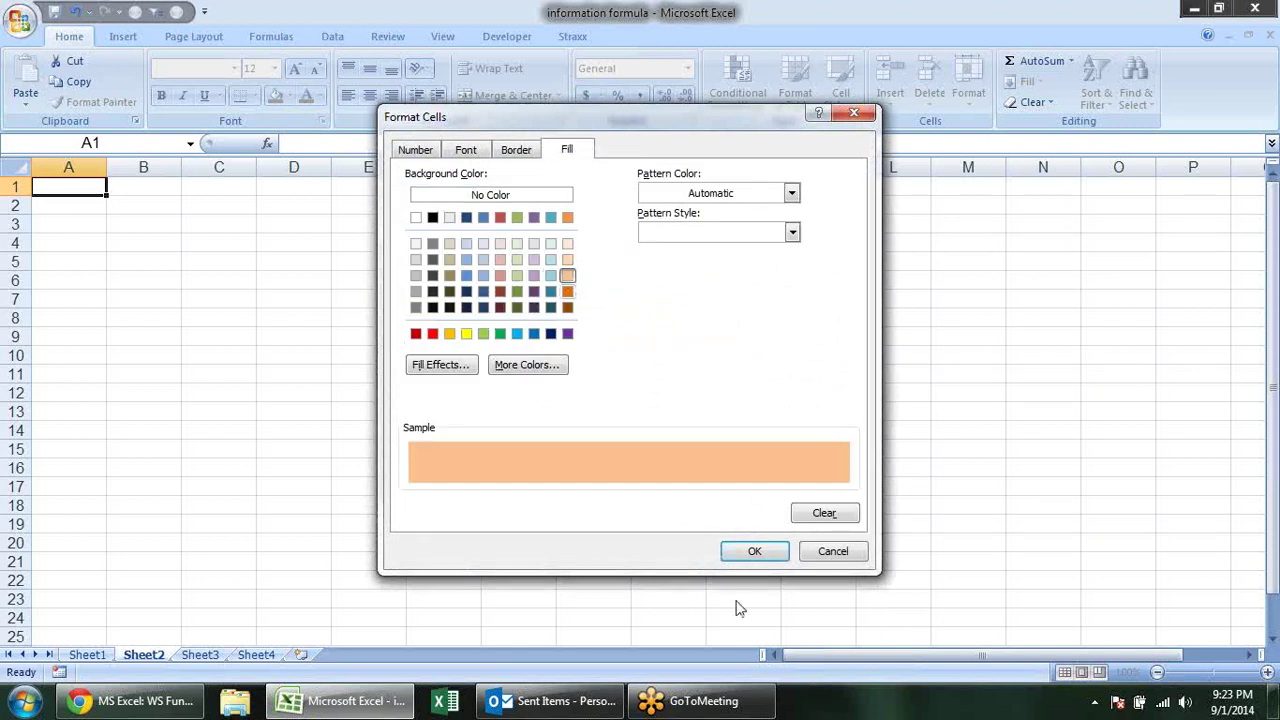
left_click(755, 551)
left_click(640, 482)
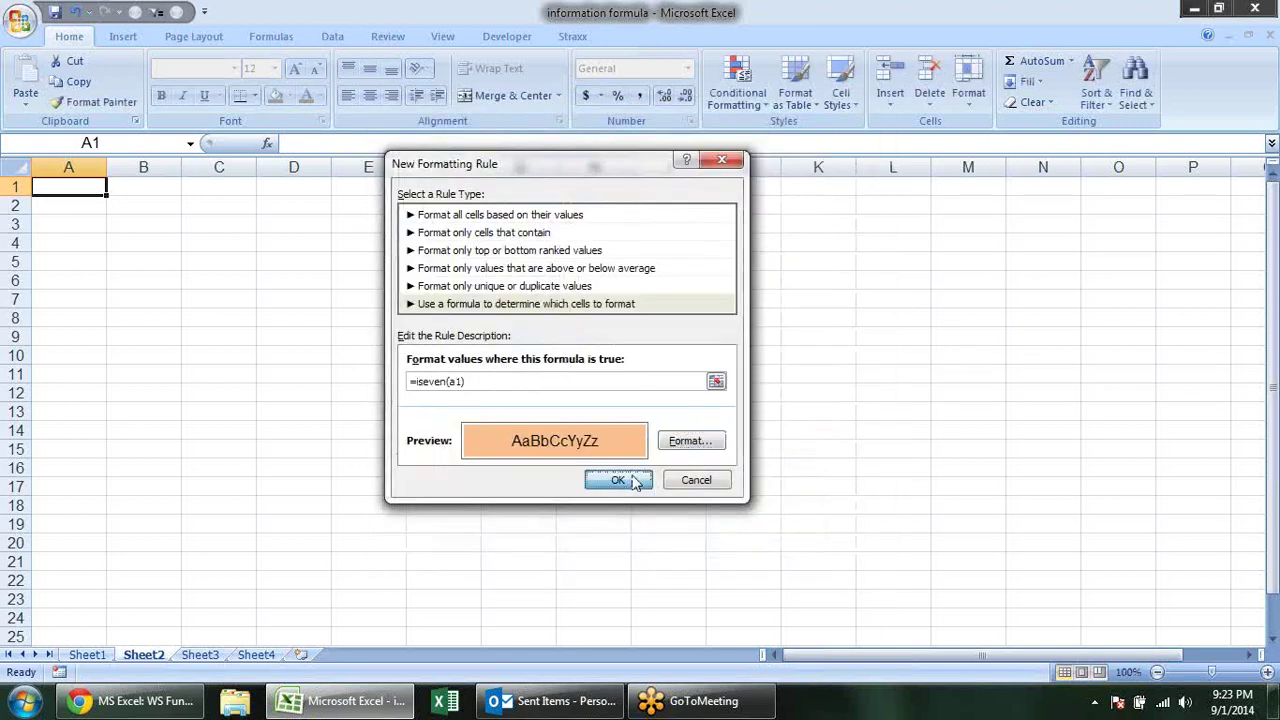
Try painting A1's format across columns A to K, then undo it and reselect A1.
left_click(80, 104)
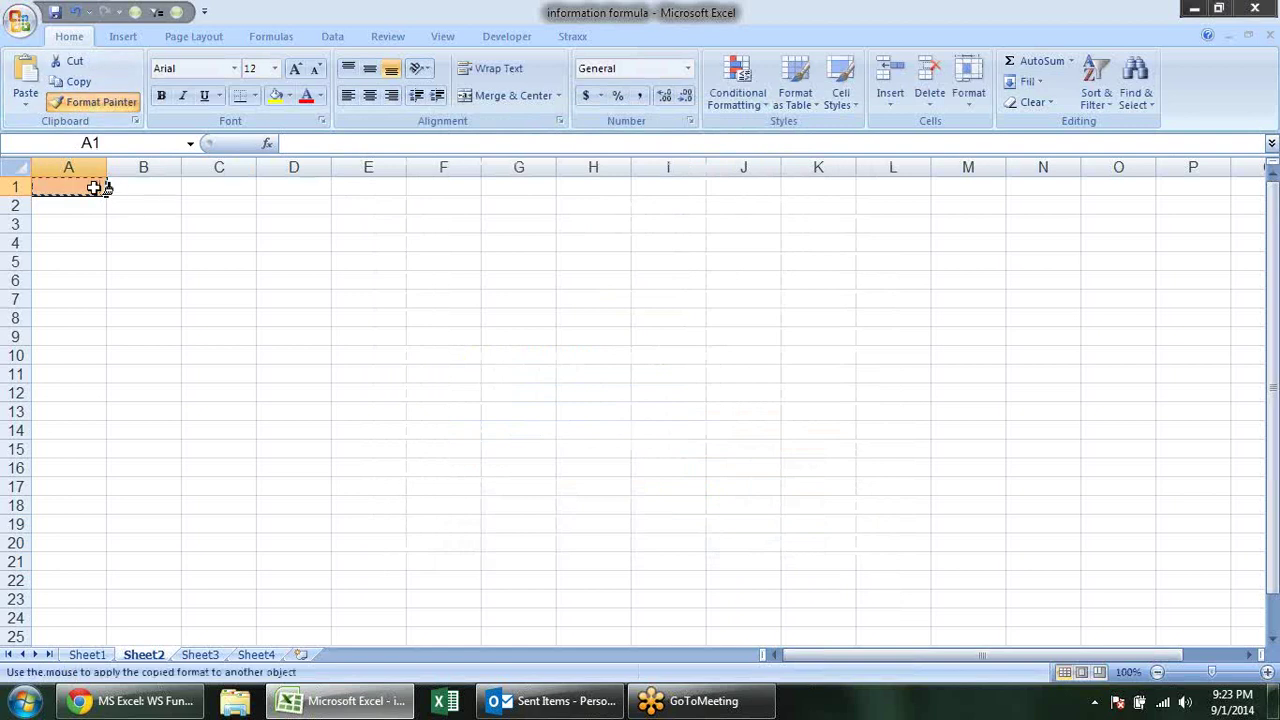
left_click_drag(100, 186, 868, 668)
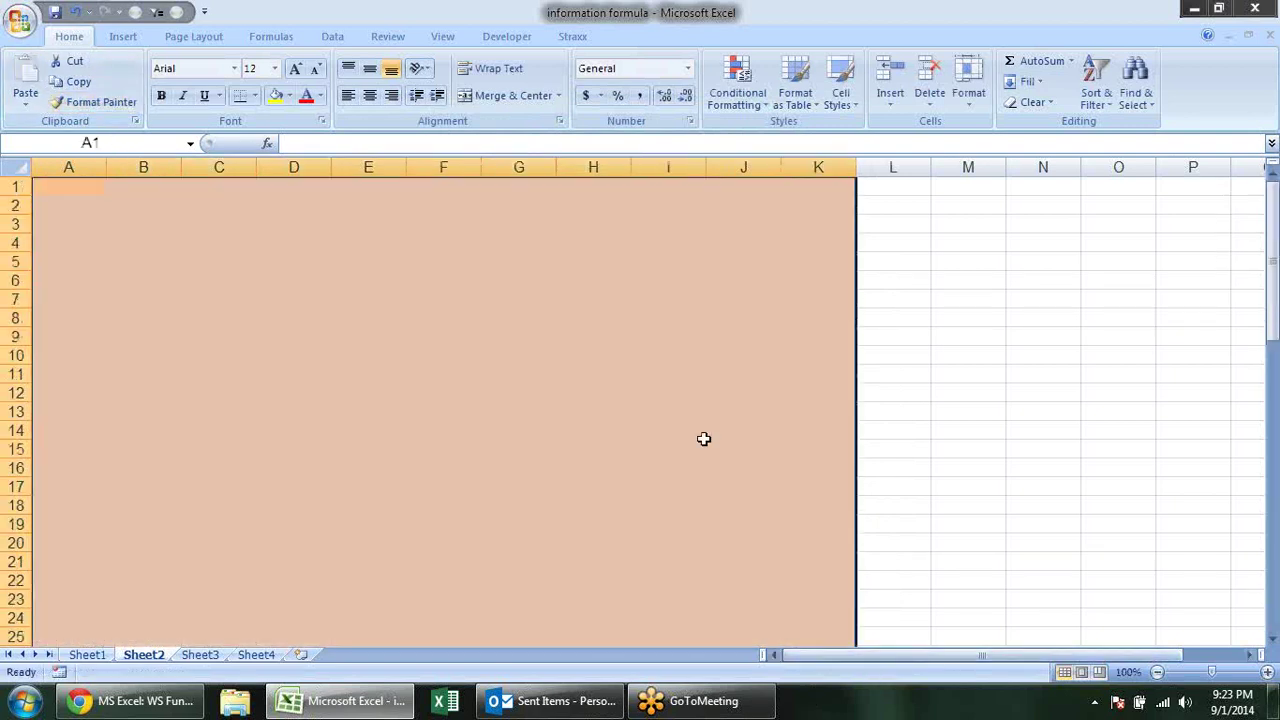
left_click(408, 282)
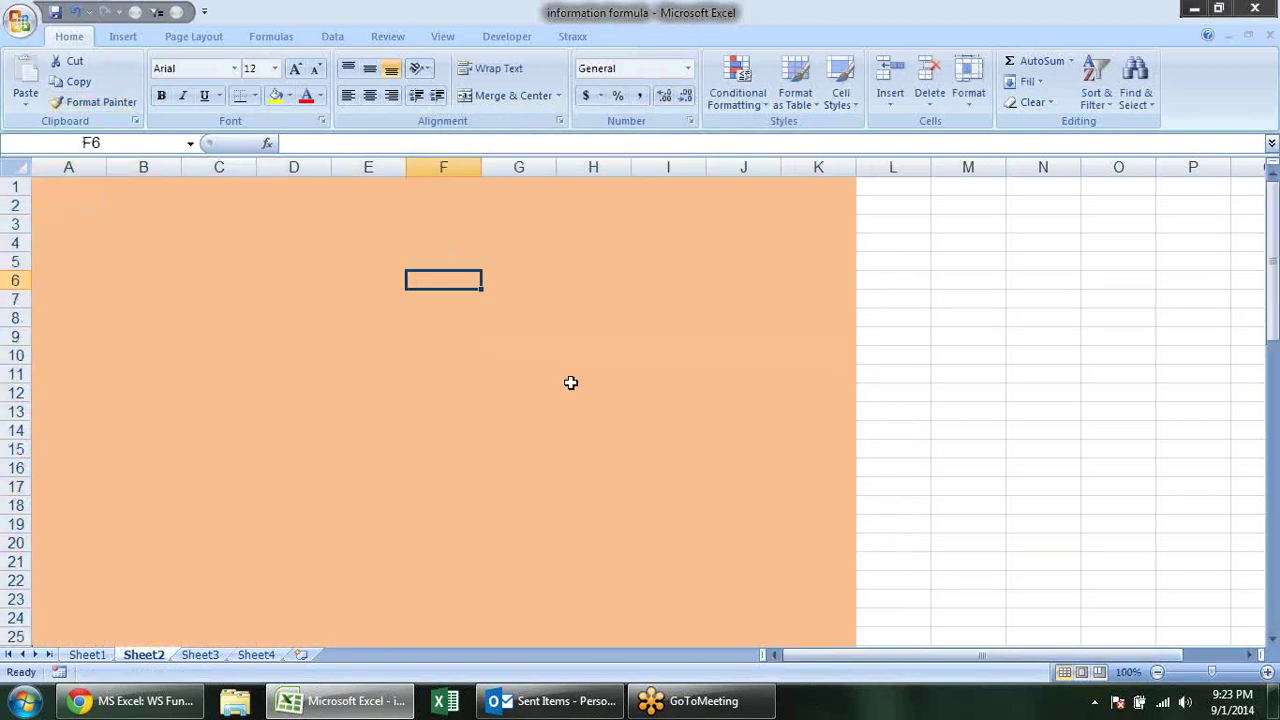
key("ctrl+z")
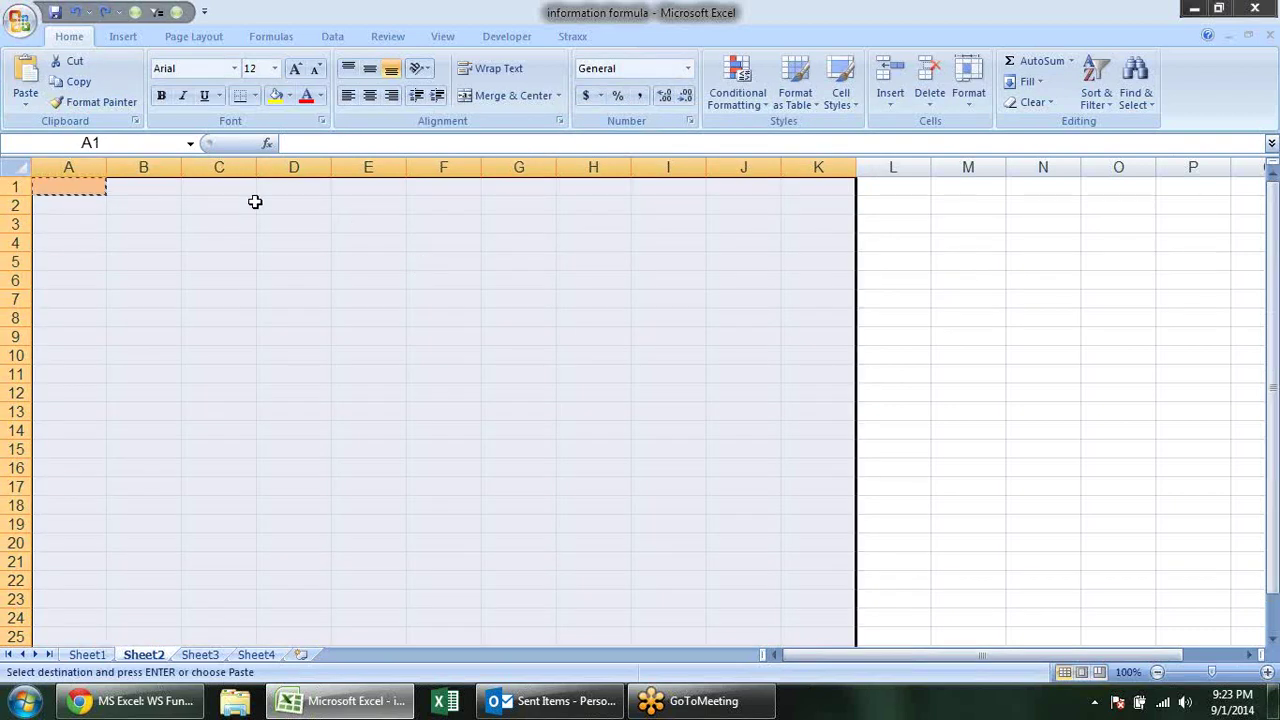
left_click(175, 223)
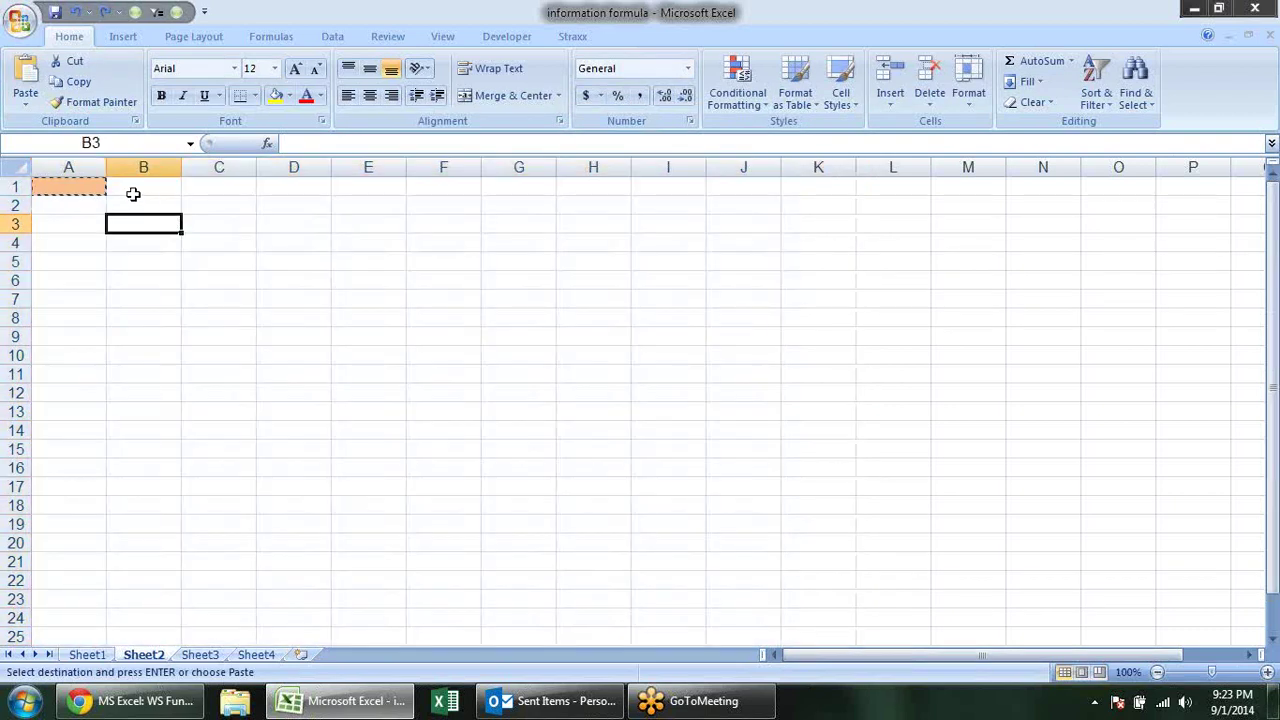
key("Escape")
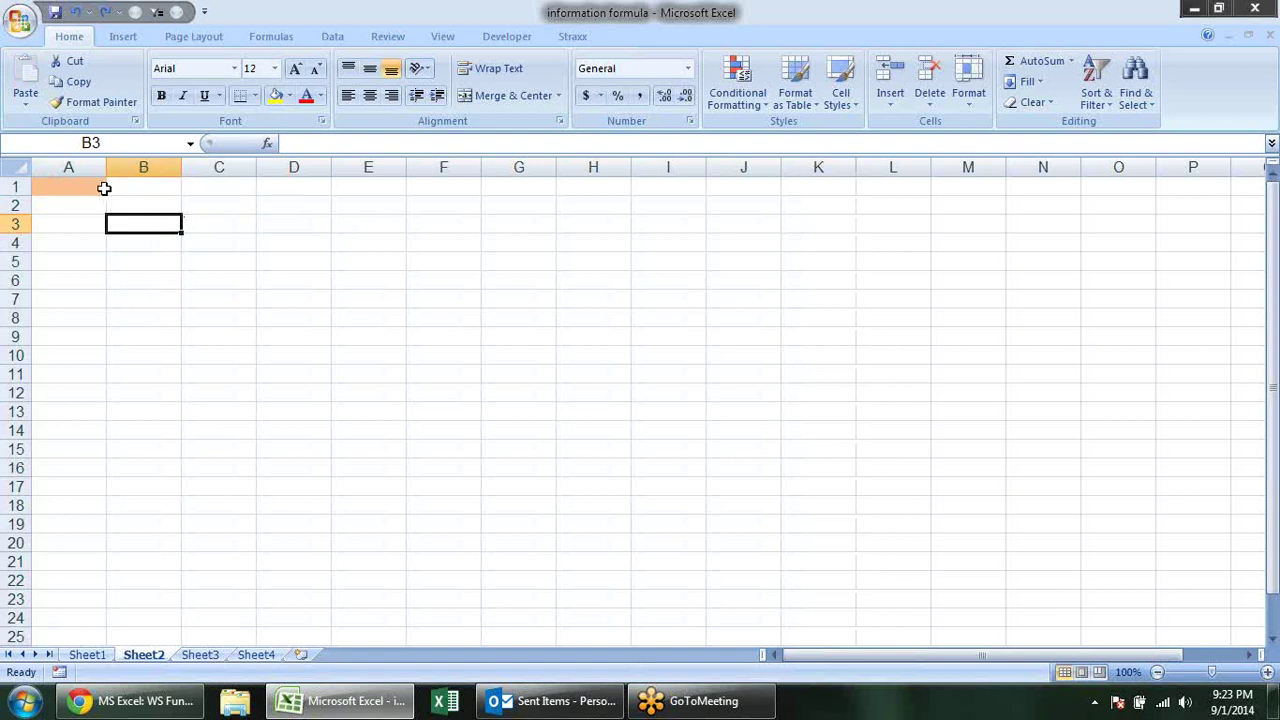
left_click(100, 188)
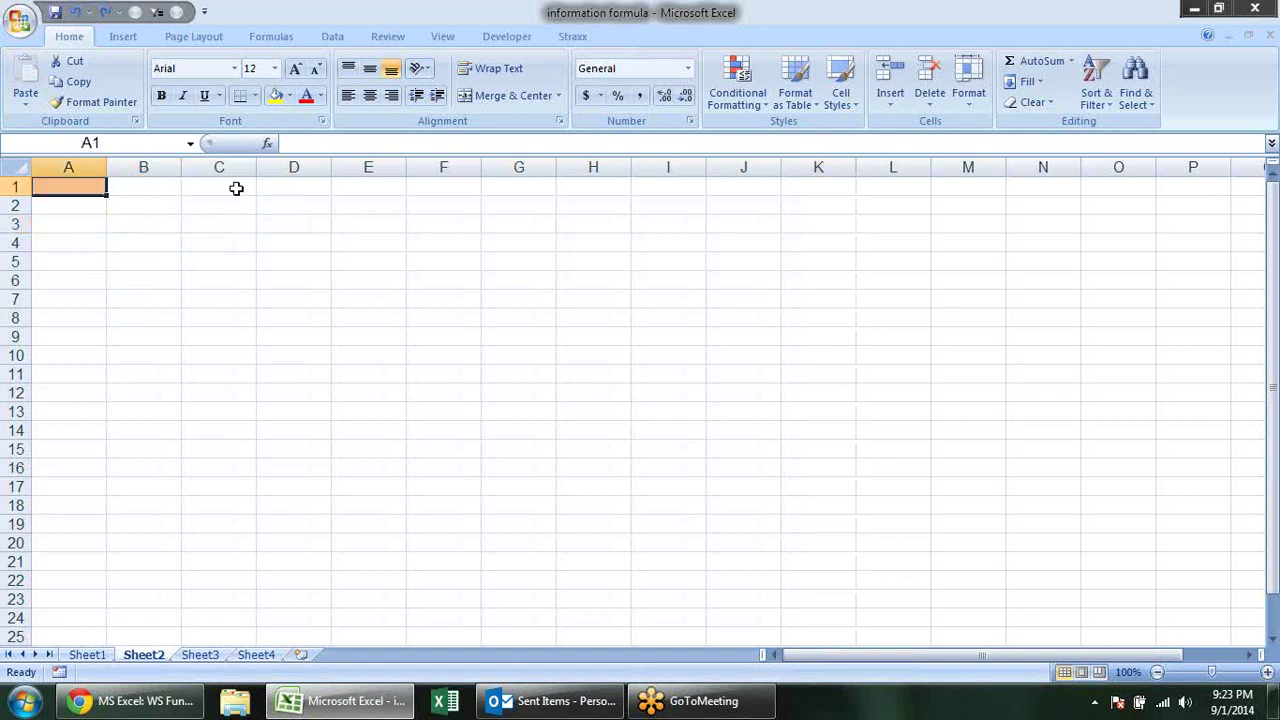
Edit A1's rule in Manage Rules to =ISEVEN(ROW(A1)).
left_click(737, 82)
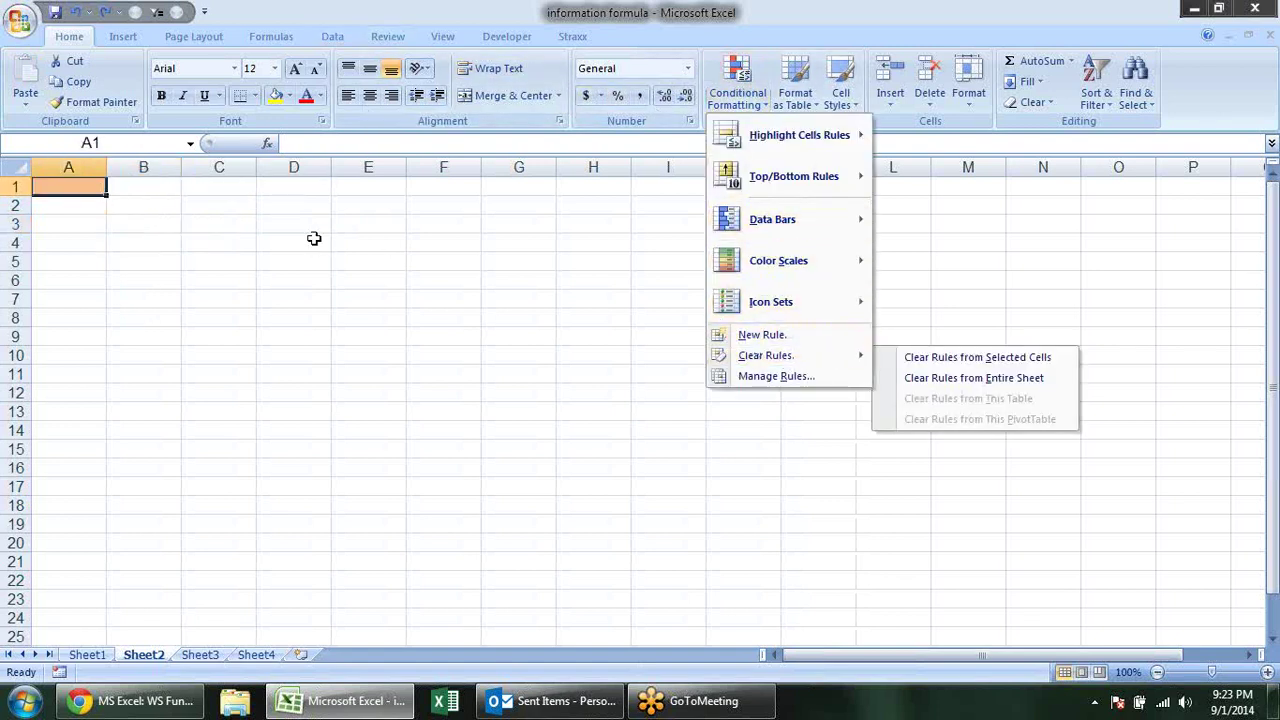
left_click(345, 246)
left_click(737, 80)
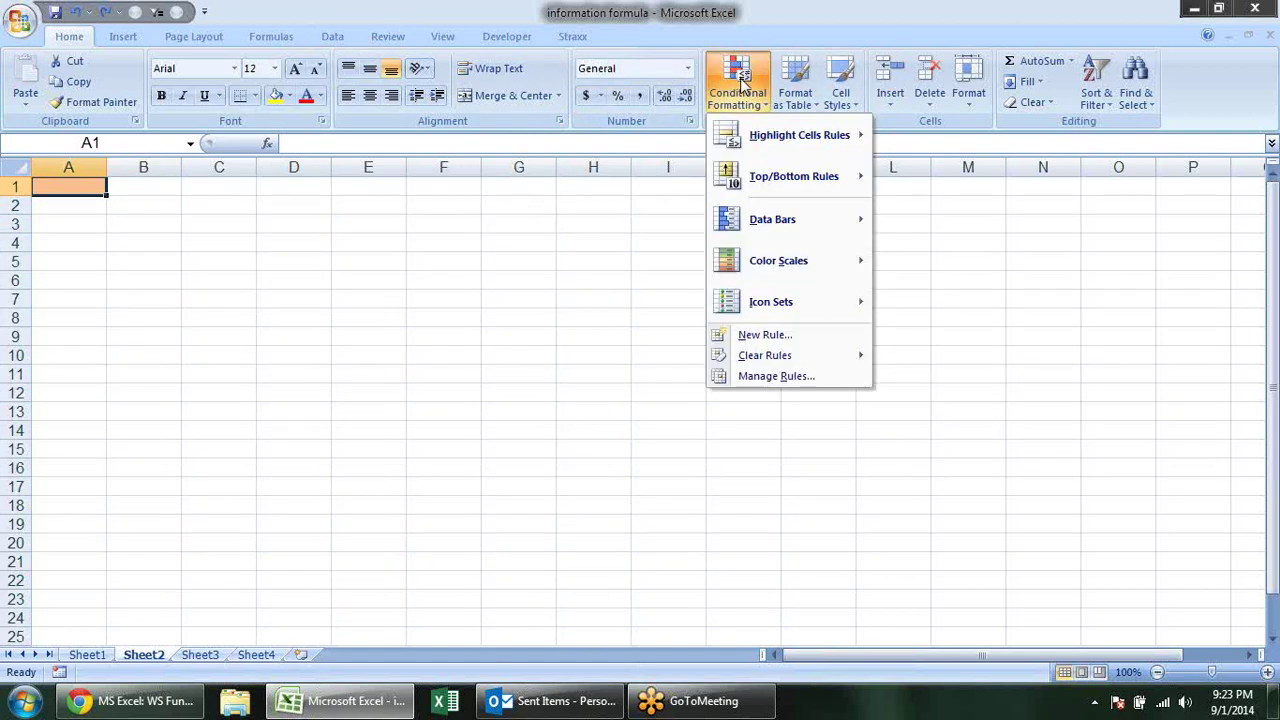
left_click(757, 380)
double_click(506, 304)
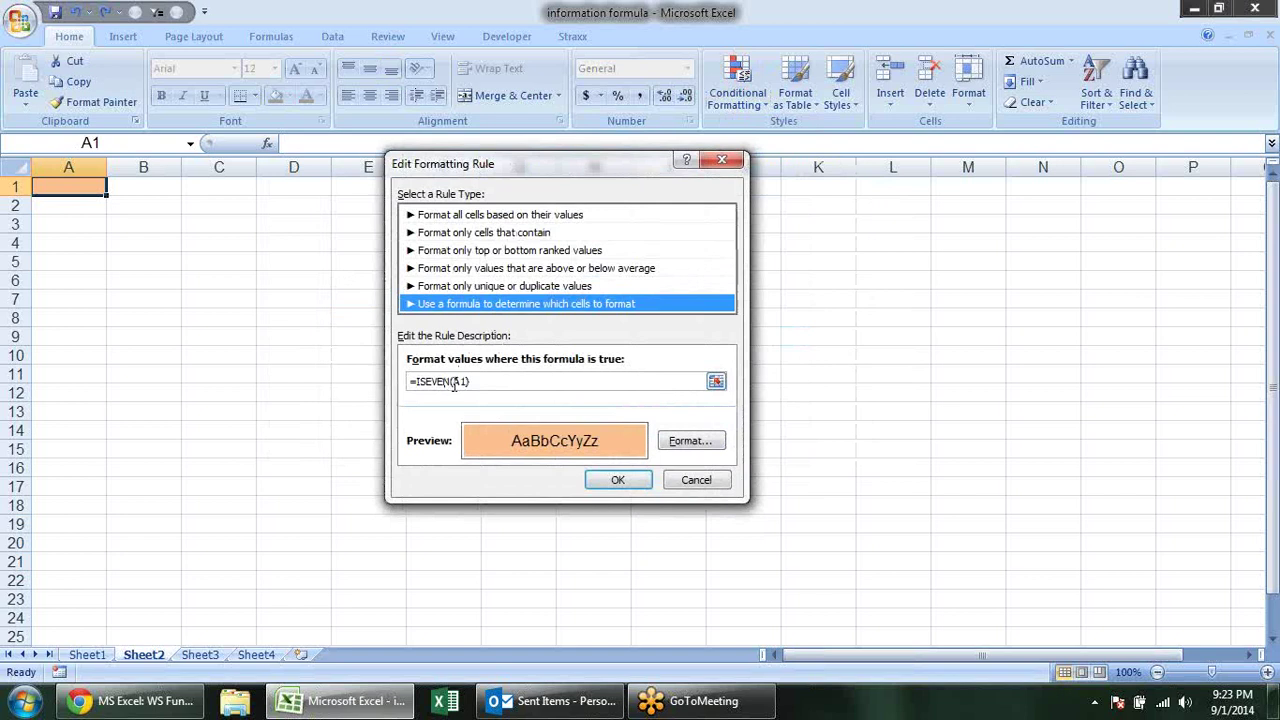
left_click(453, 383)
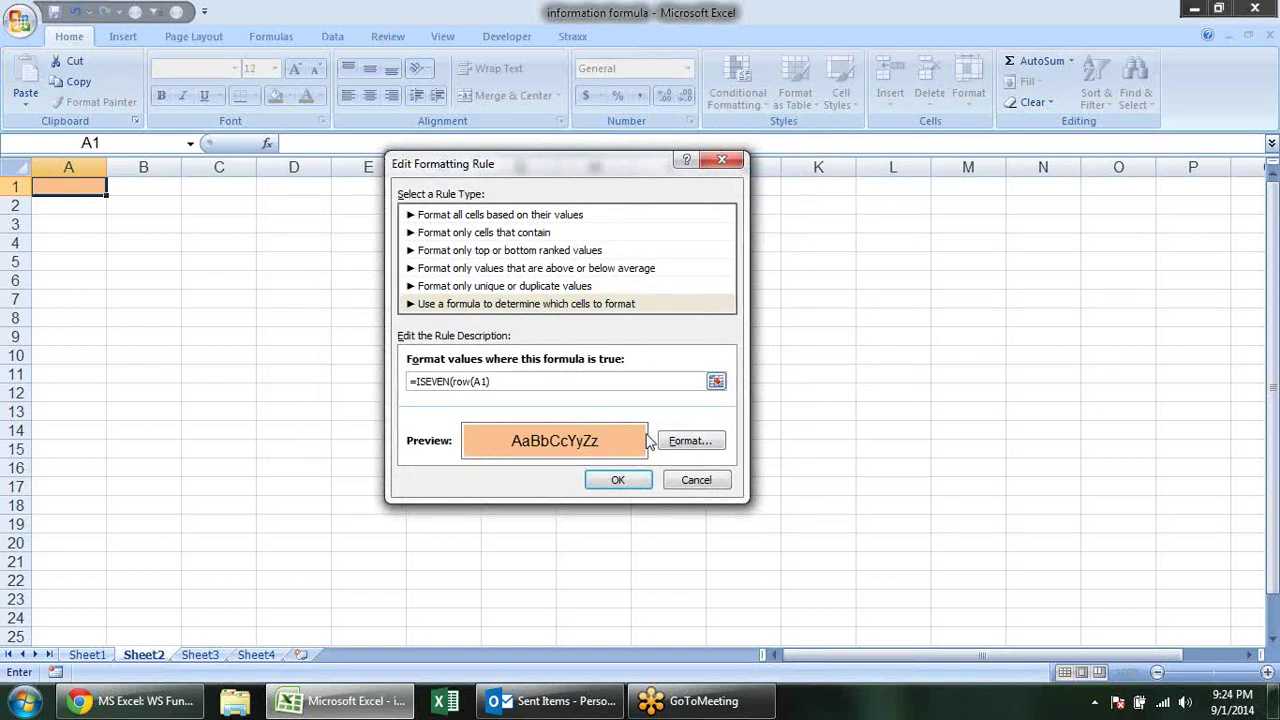
key("Return")
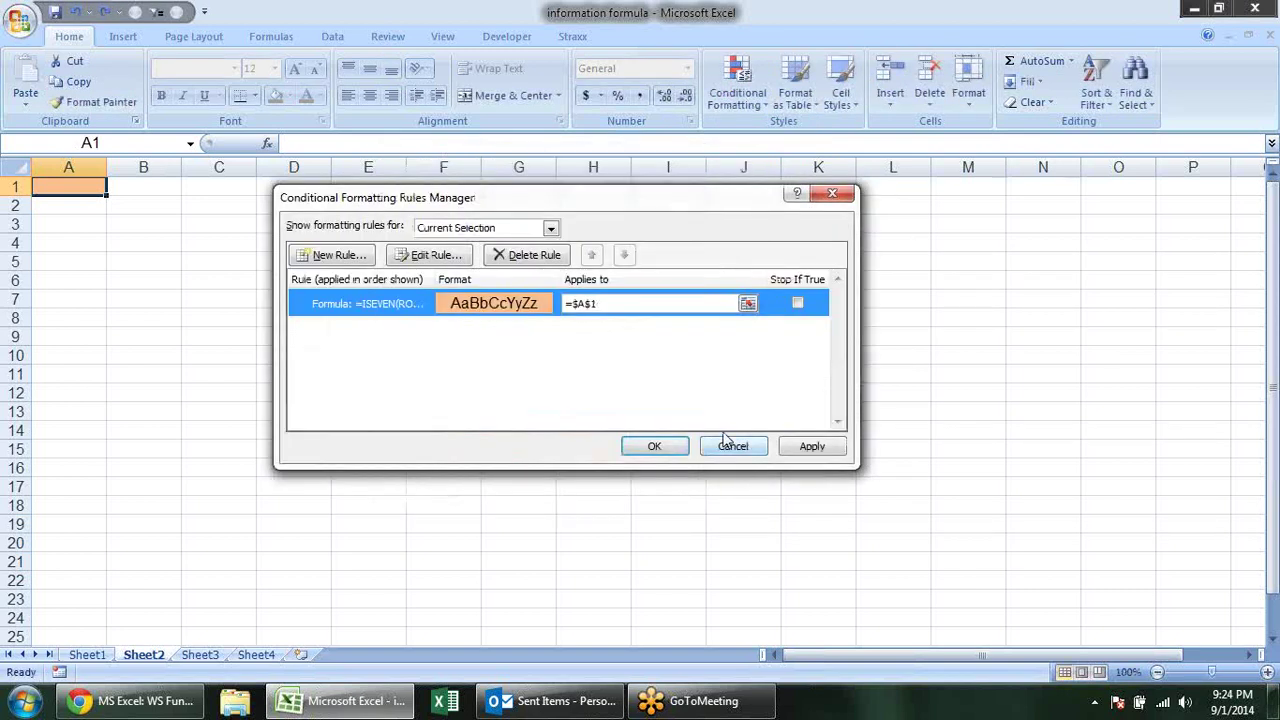
Apply the updated rule and paint it over A1:I25 to show banded rows.
left_click(812, 447)
left_click(655, 446)
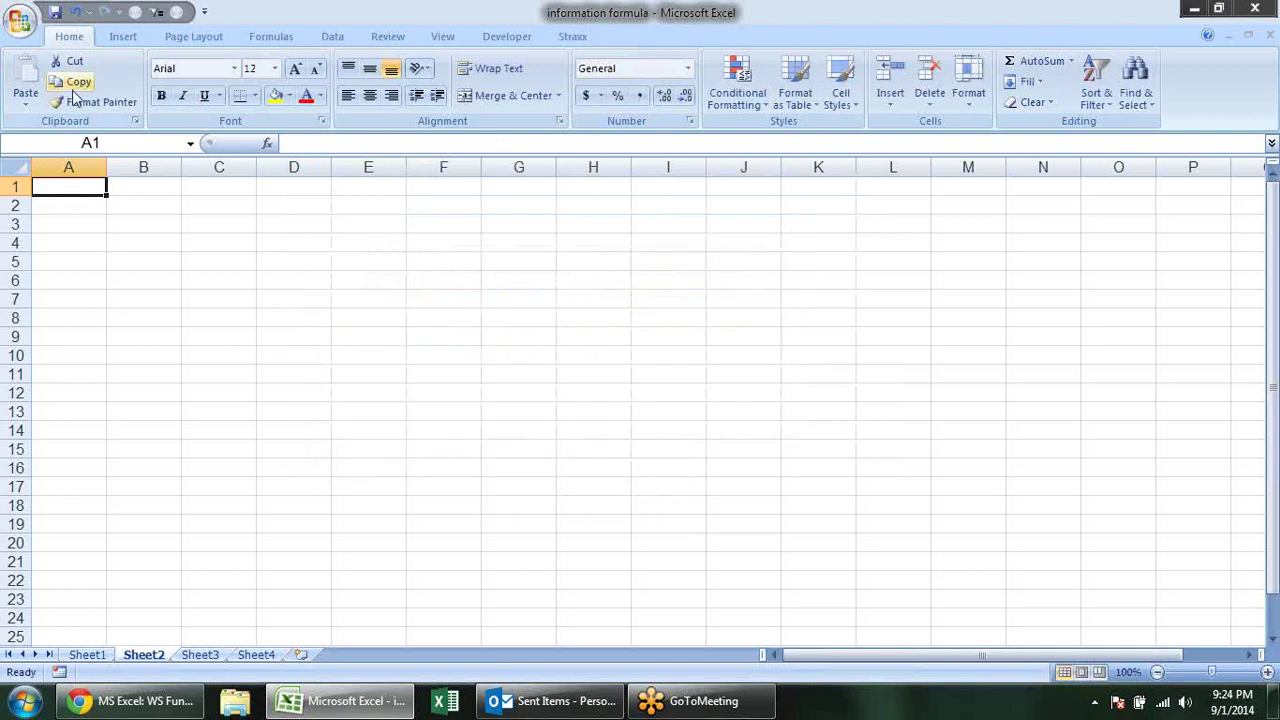
left_click(68, 108)
left_click_drag(68, 187, 655, 626)
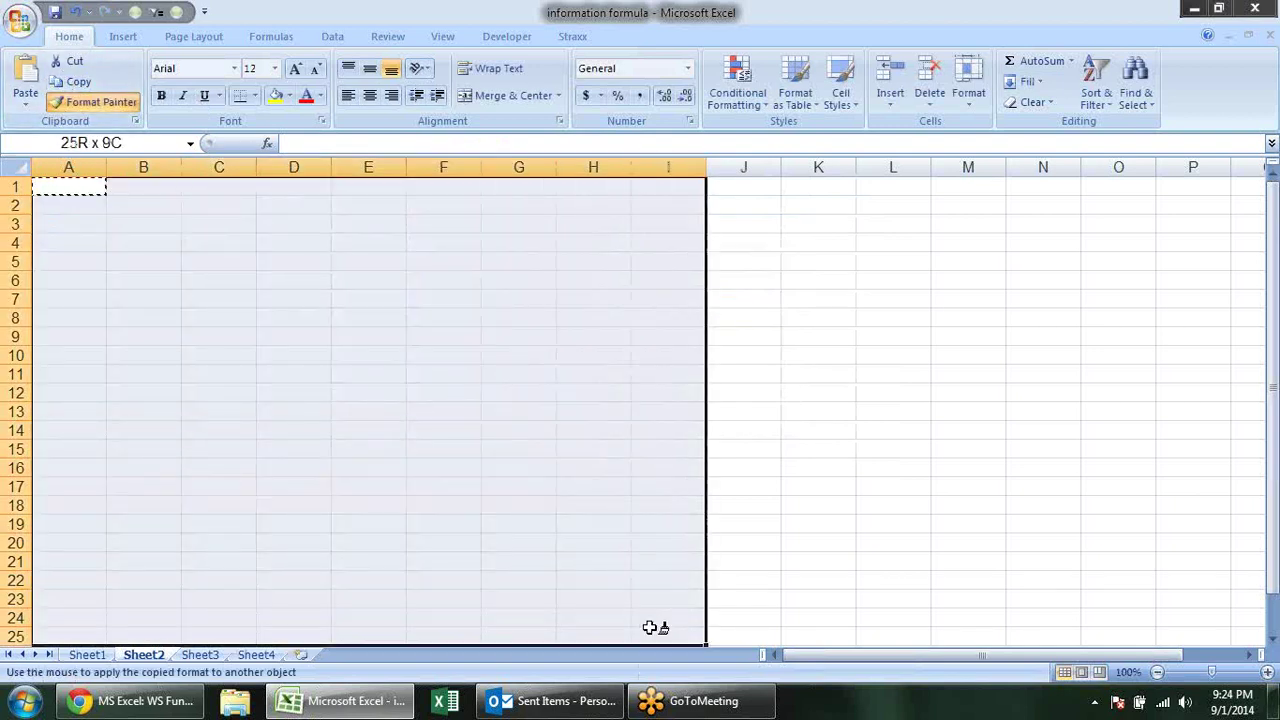
left_click(913, 414)
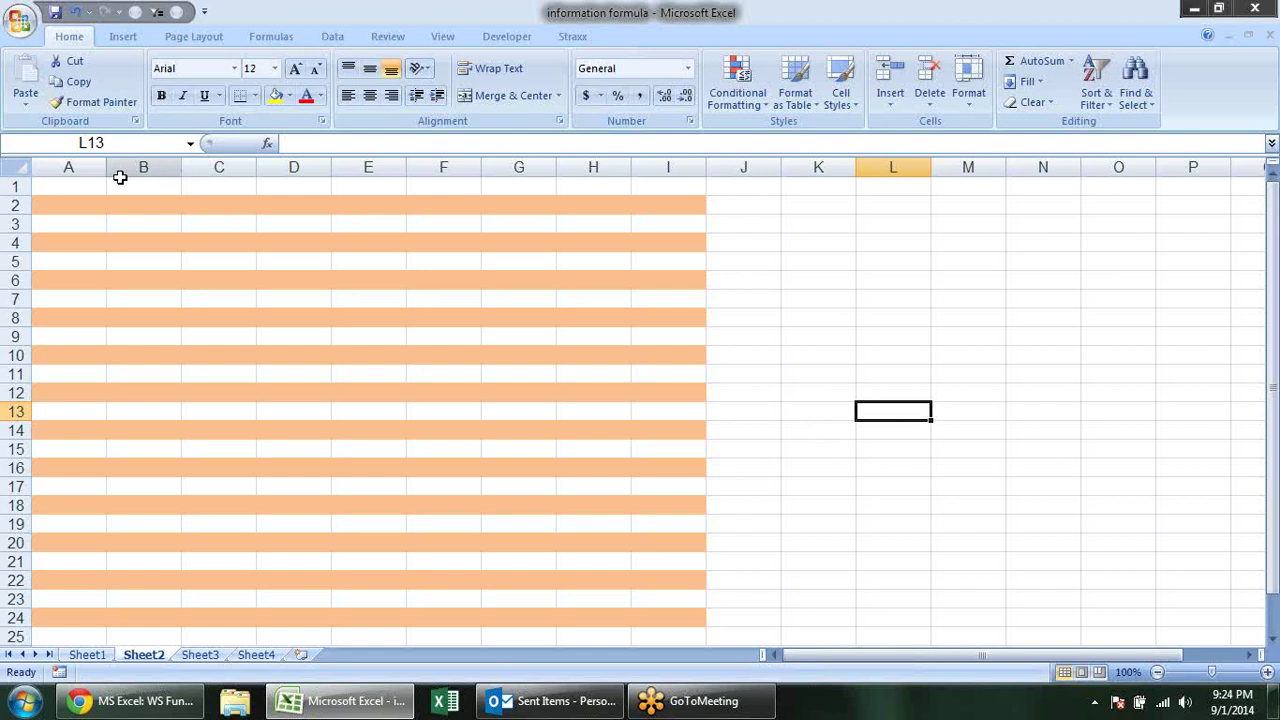
Reselect cell A1 after the banding trial.
left_click(100, 190)
key("ctrl+c")
key("ctrl+shift+End")
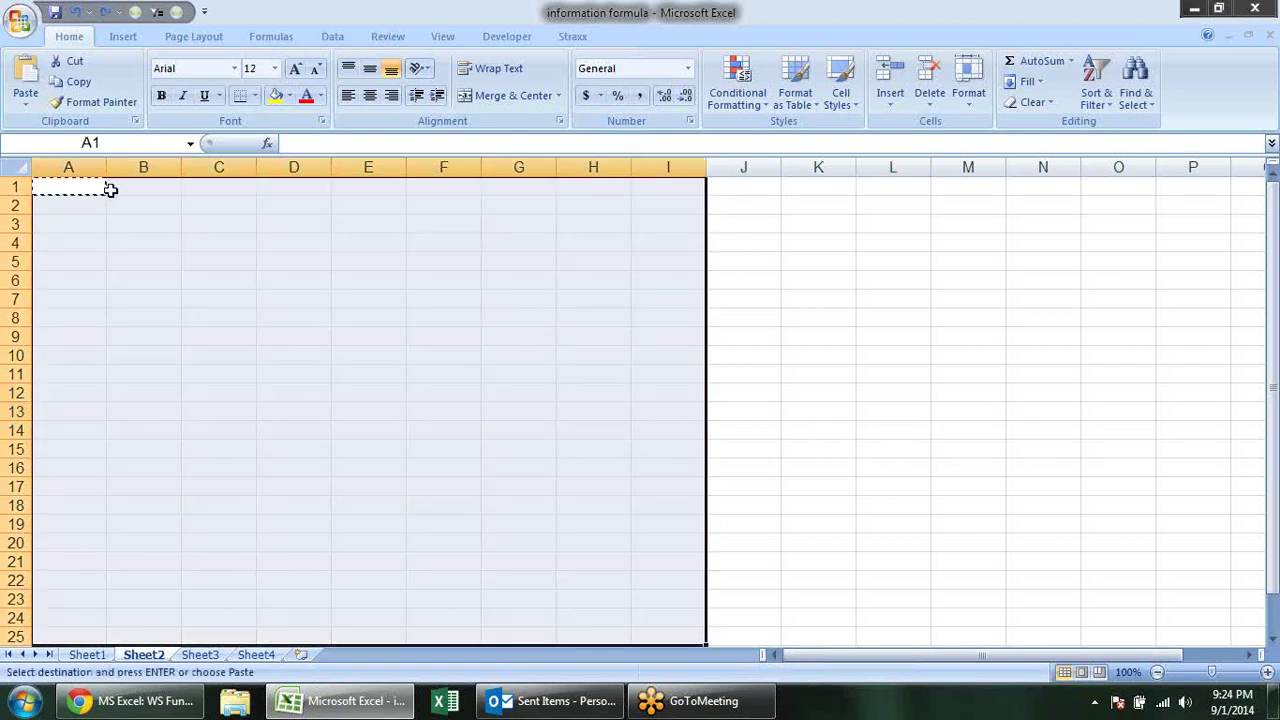
left_click(110, 190)
left_click(86, 187)
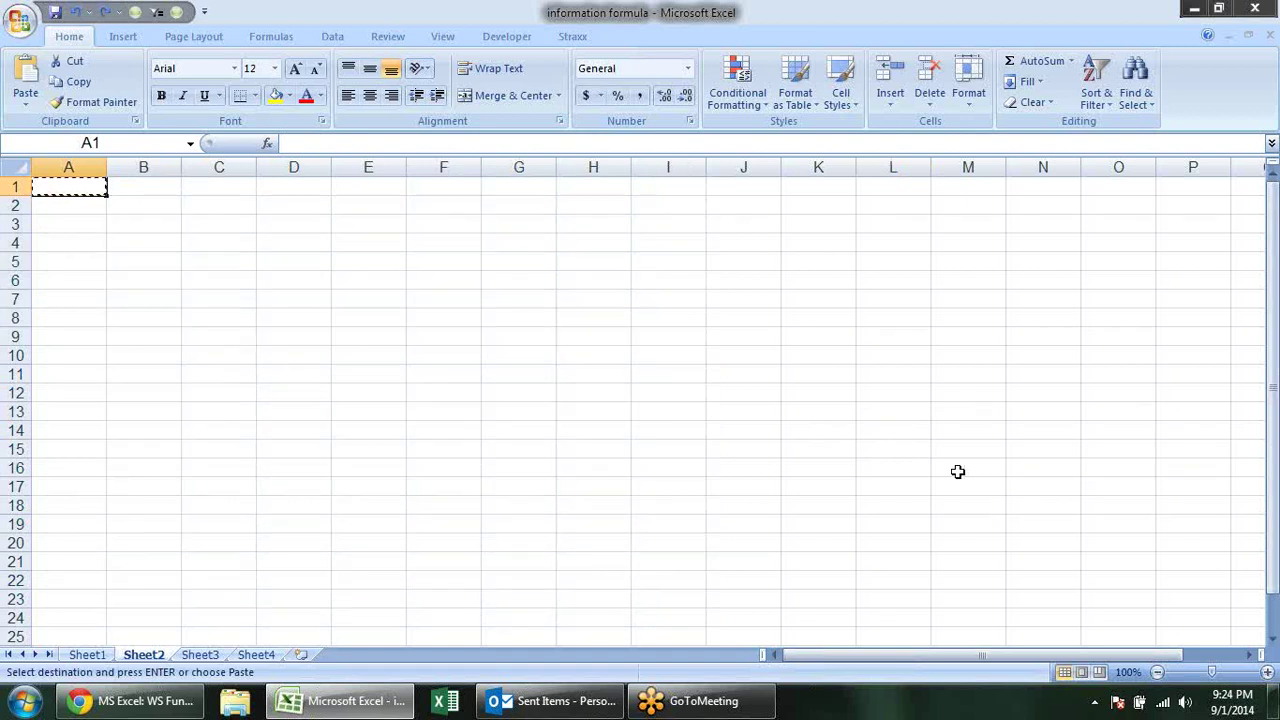
Switch to the Chrome function reference and back to the Excel workbook.
key("alt+Tab")
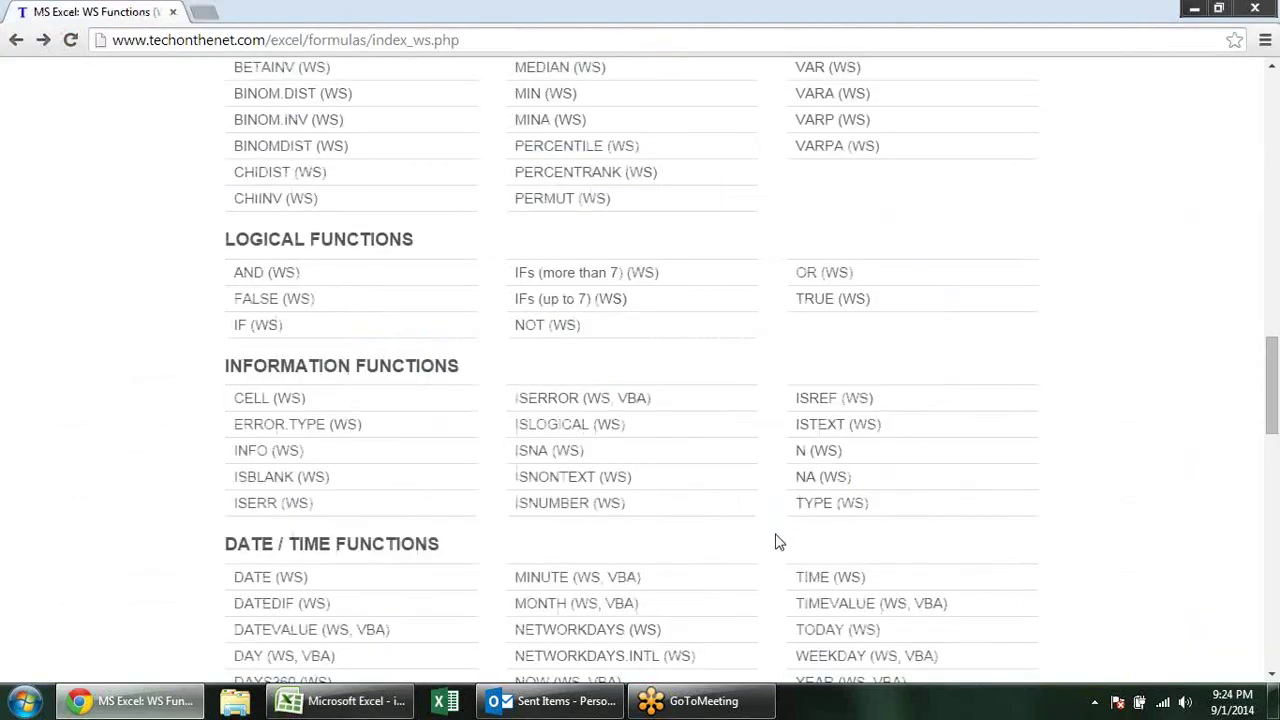
key("alt+Tab")
key("alt+Tab")
key("alt+Tab")
left_click(193, 654)
Return to Sheet1 and browse Excel's More Functions categories.
left_click(87, 654)
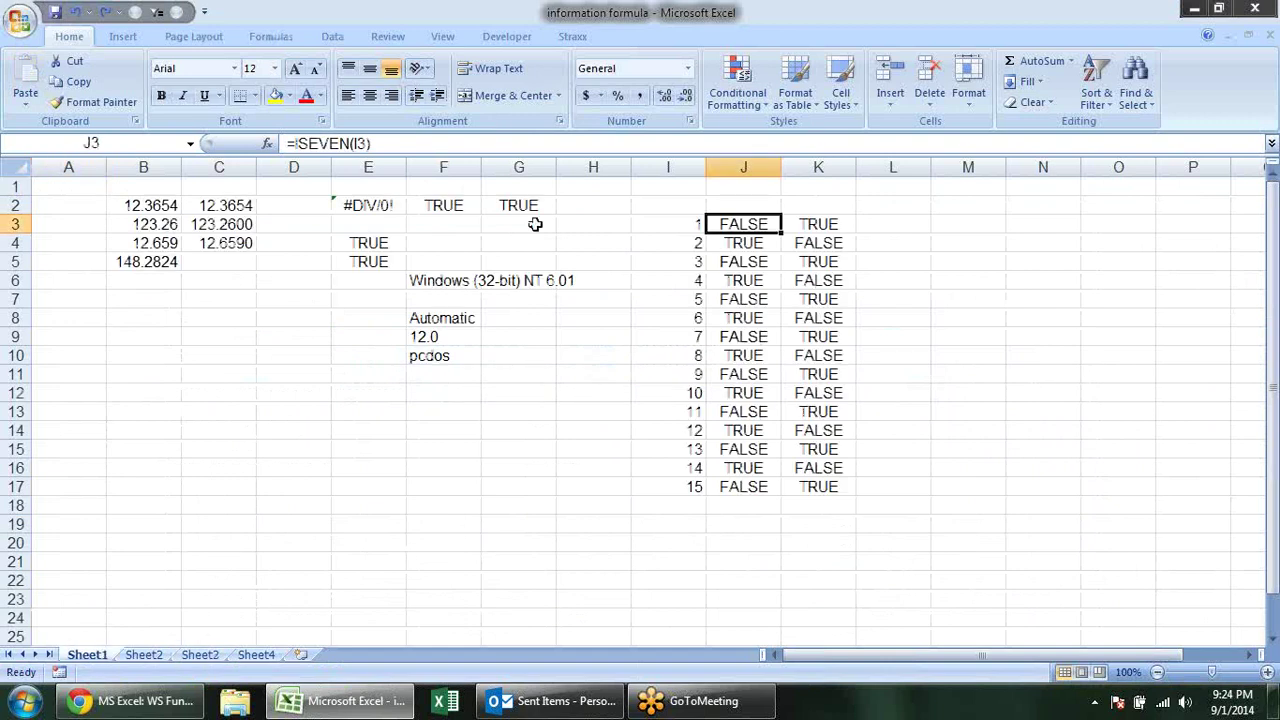
left_click(486, 414)
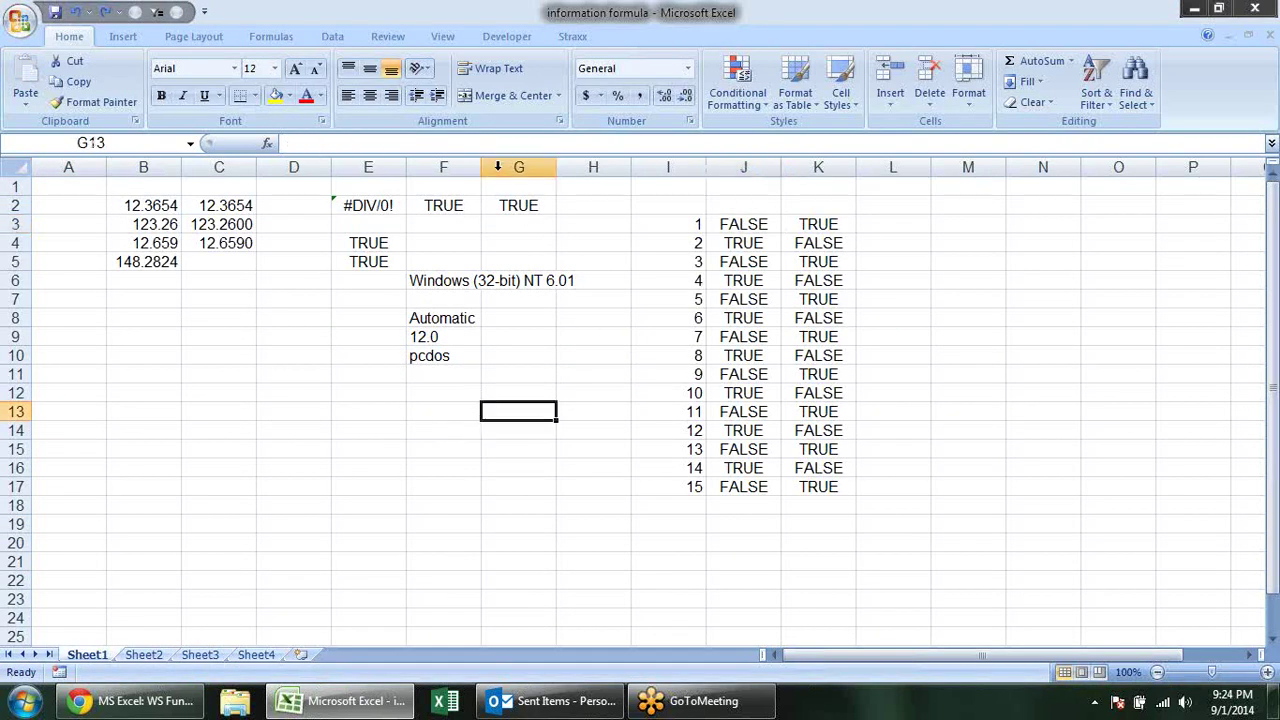
left_click(275, 36)
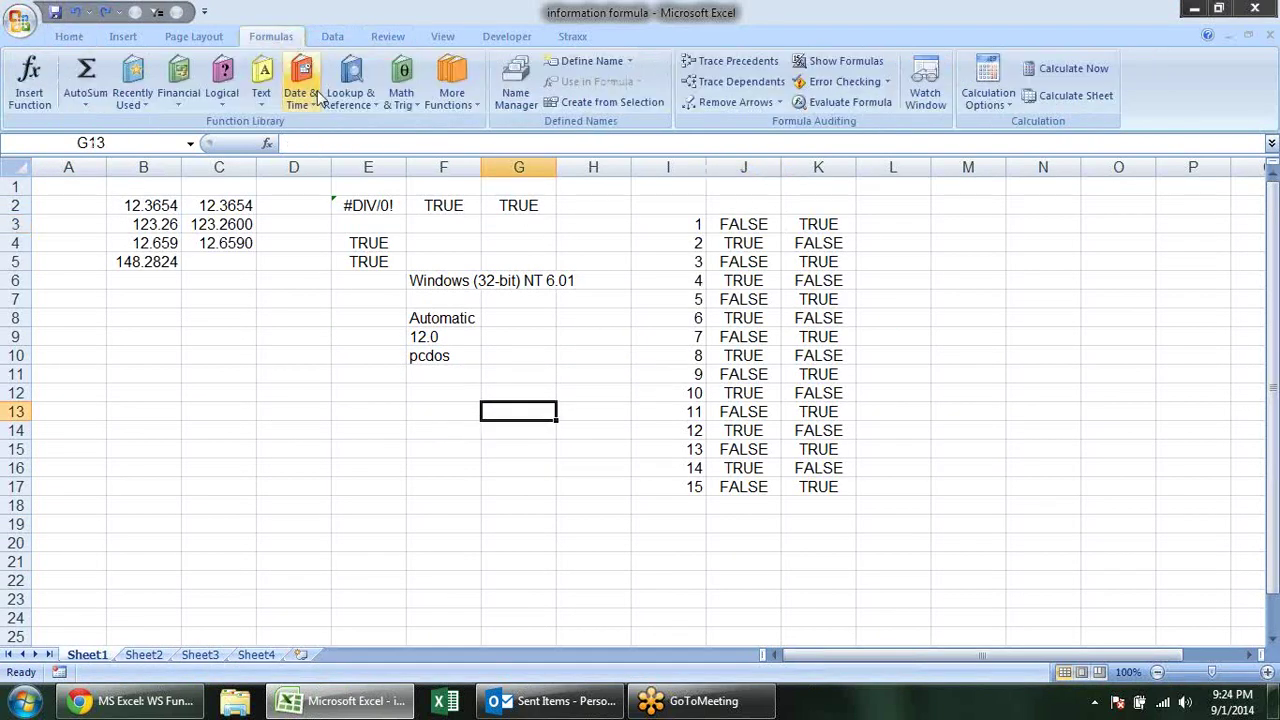
left_click(451, 82)
mouse_move(484, 187)
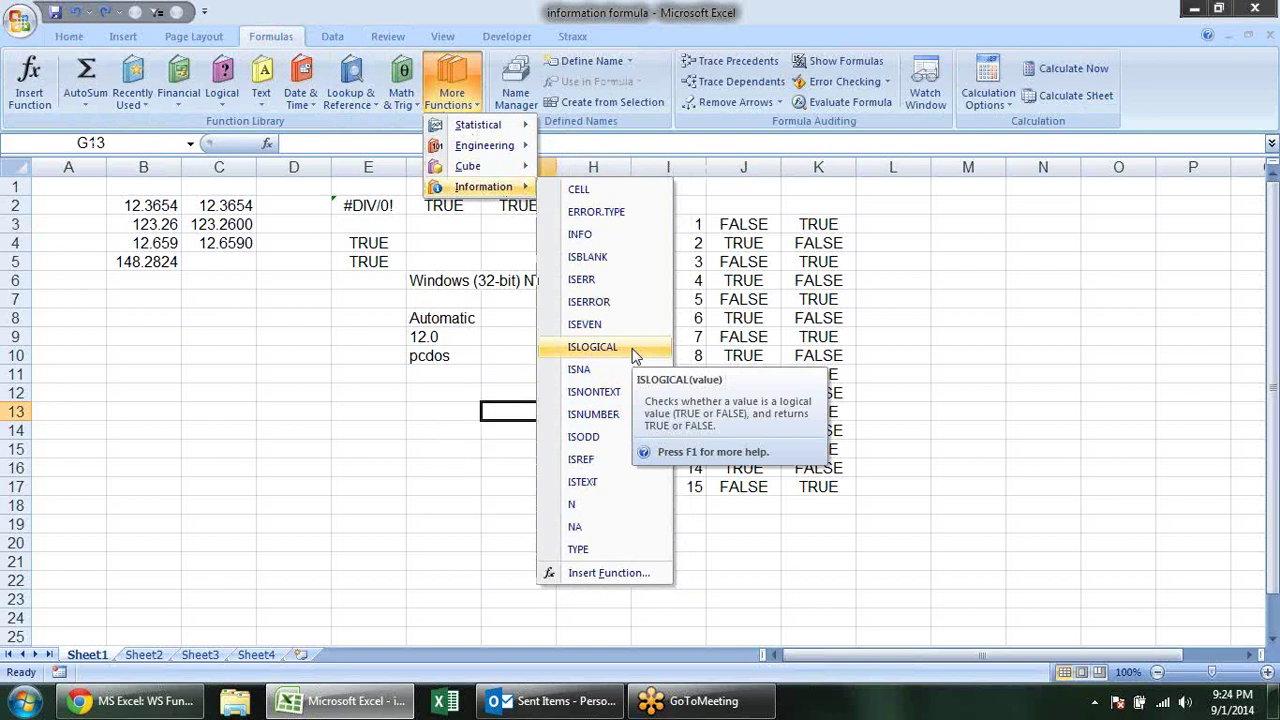
left_click(340, 290)
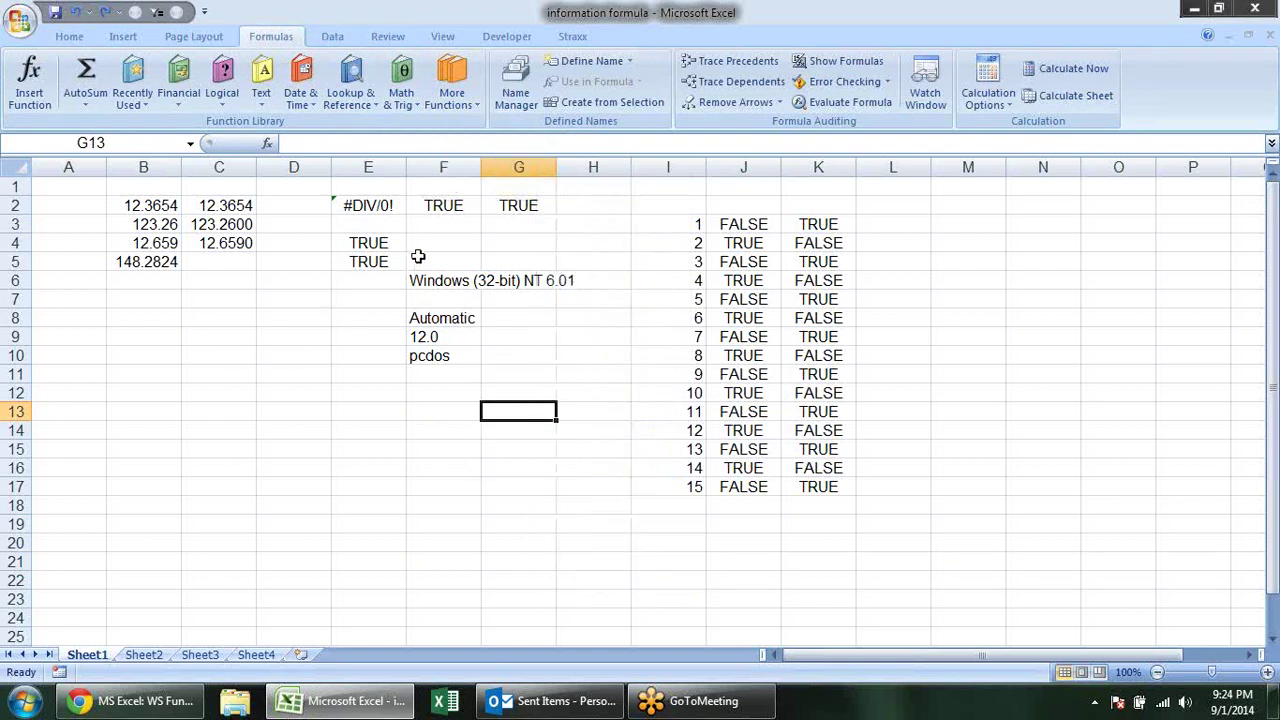
Enter =ISLOGICAL(E4) in F4 and make the result bold.
left_click_drag(420, 262, 424, 247)
left_click(424, 247)
type("=")
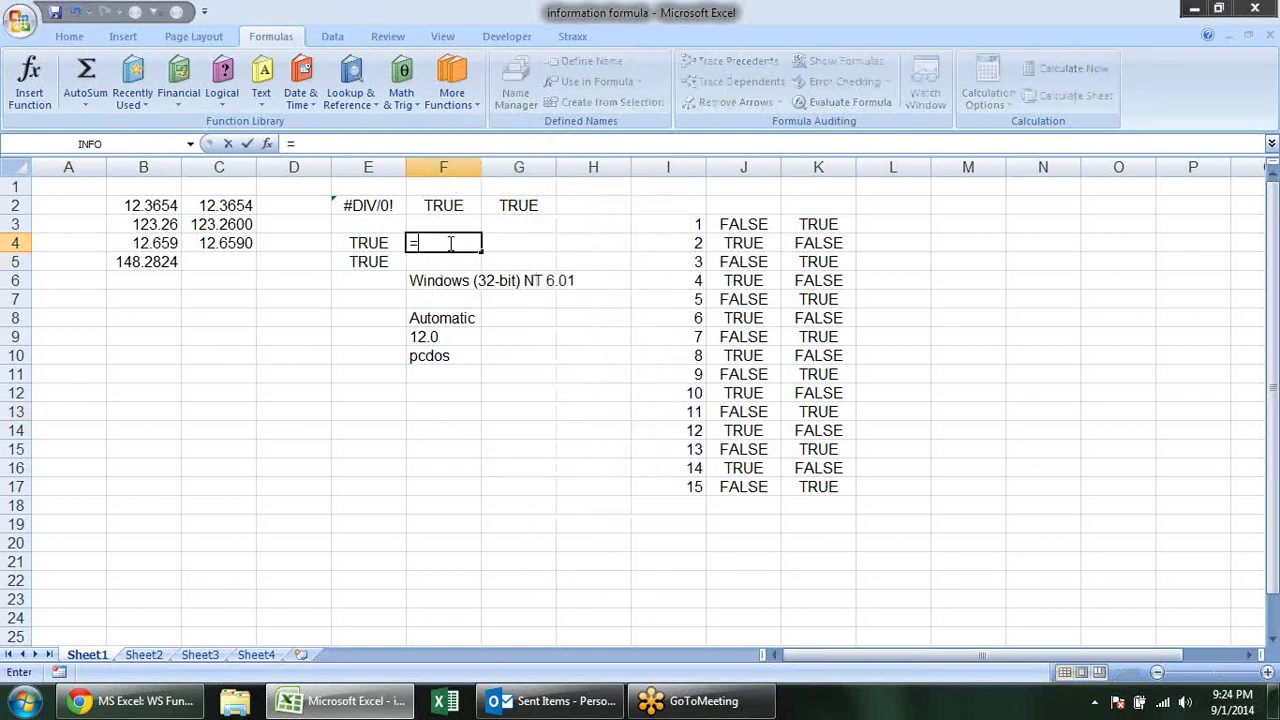
type("islo")
key("Tab")
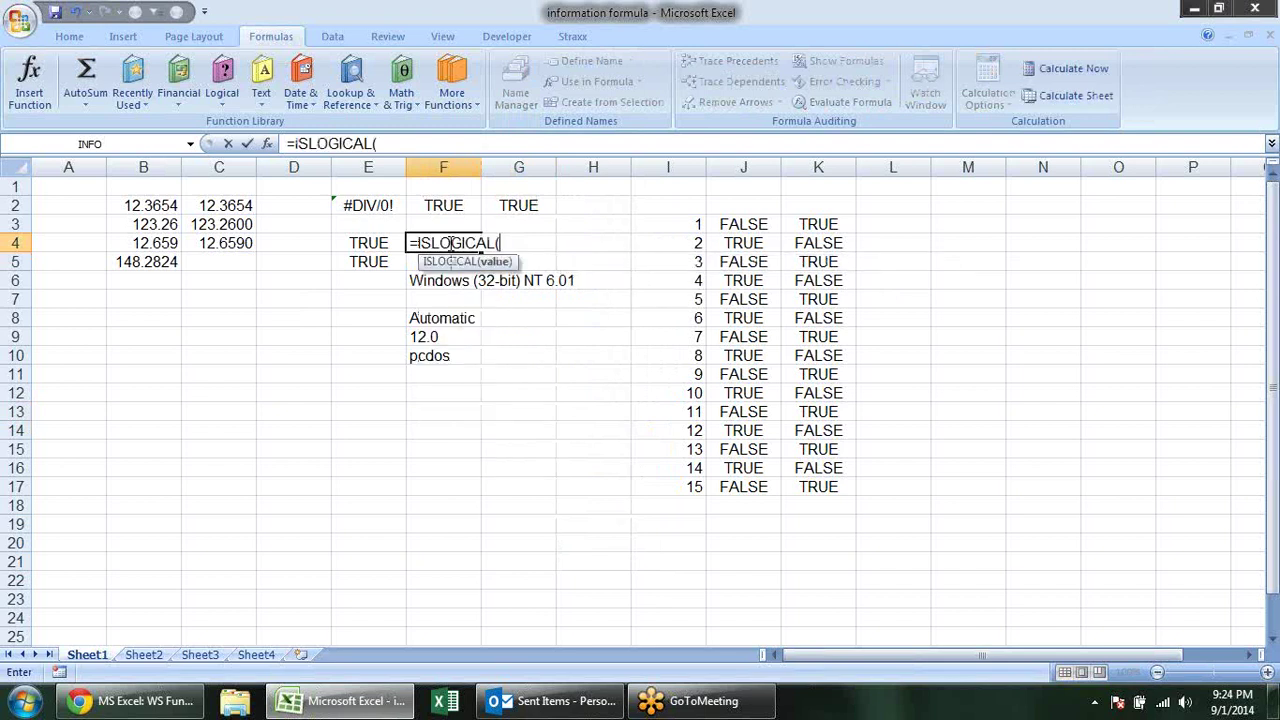
key("Left")
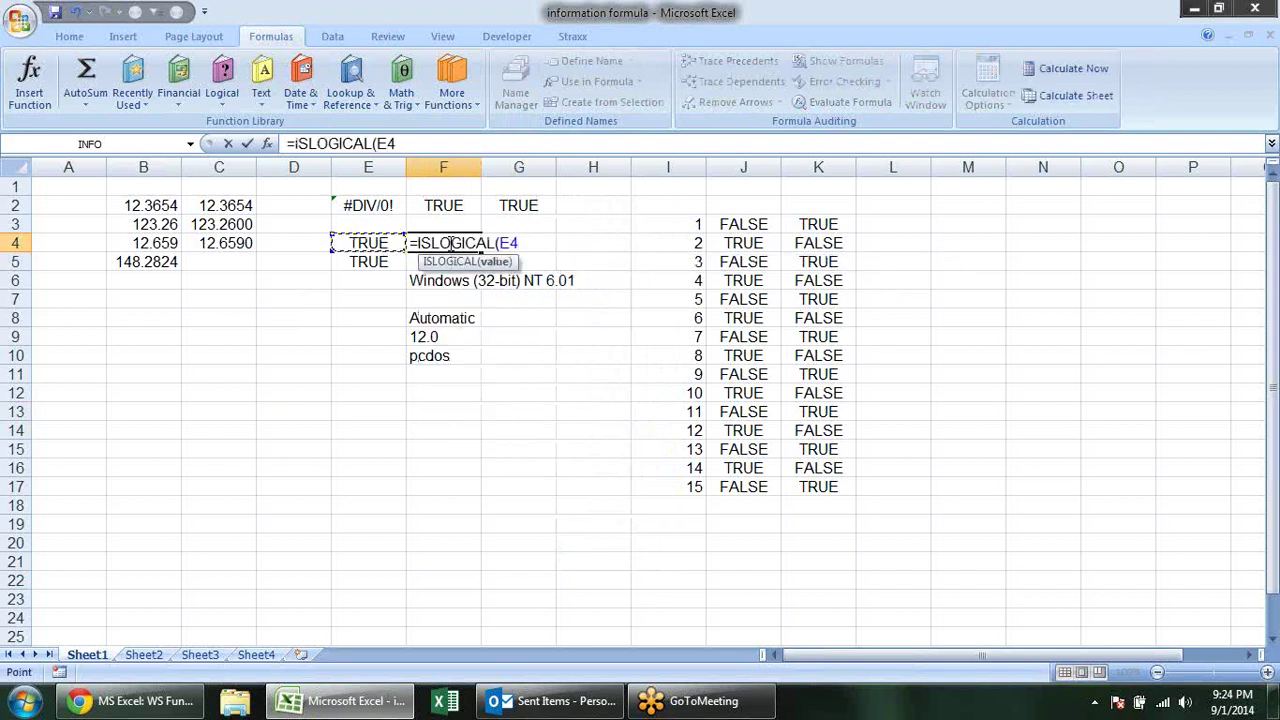
key("Return")
double_click(447, 243)
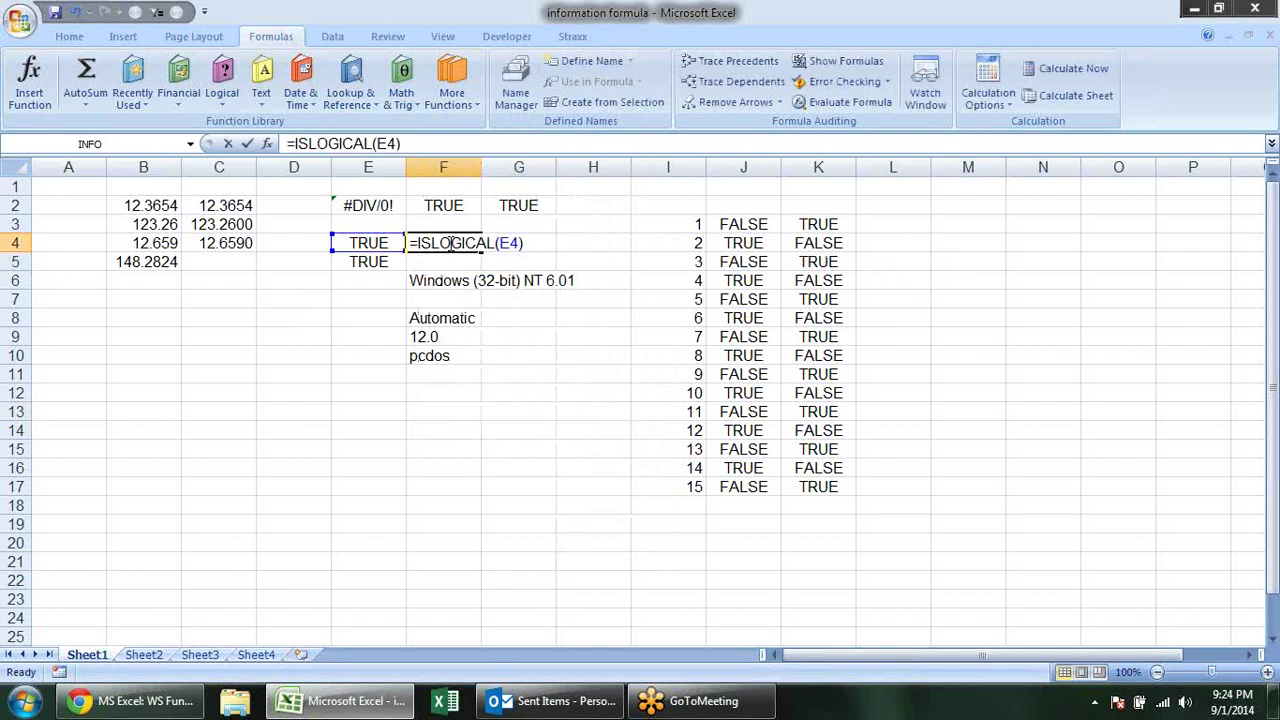
key("Return")
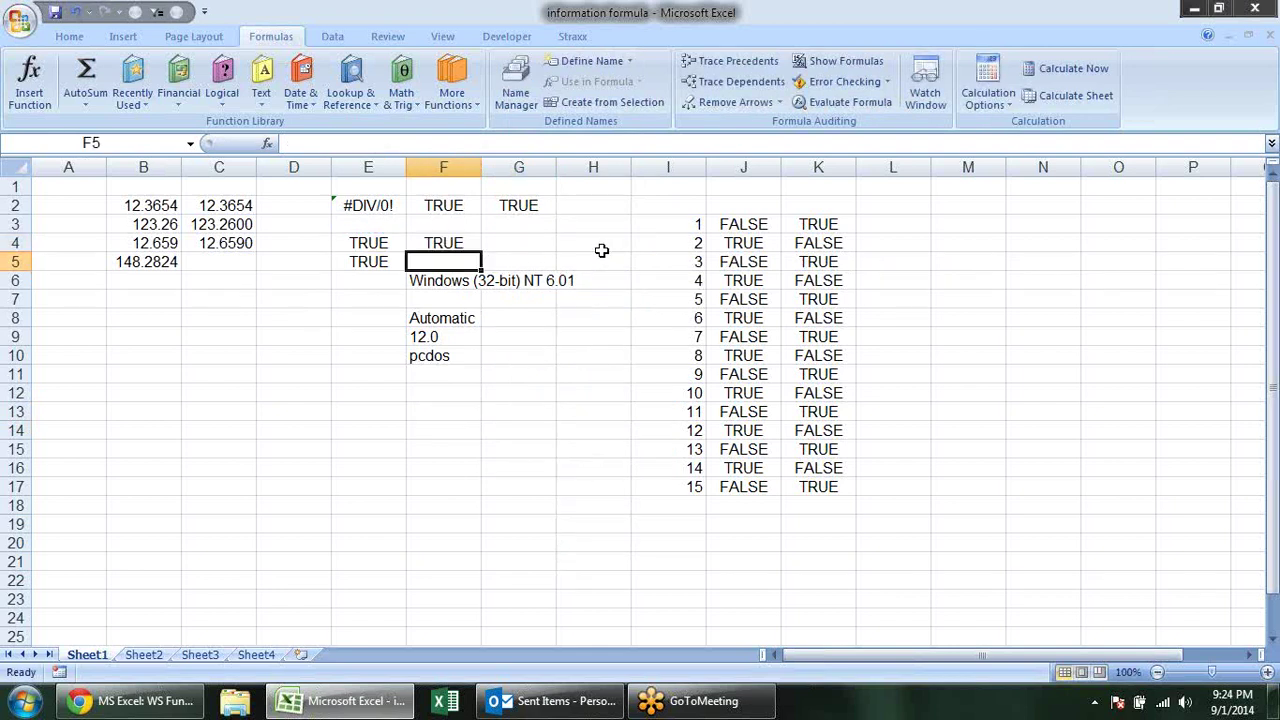
key("Up")
key("ctrl+b")
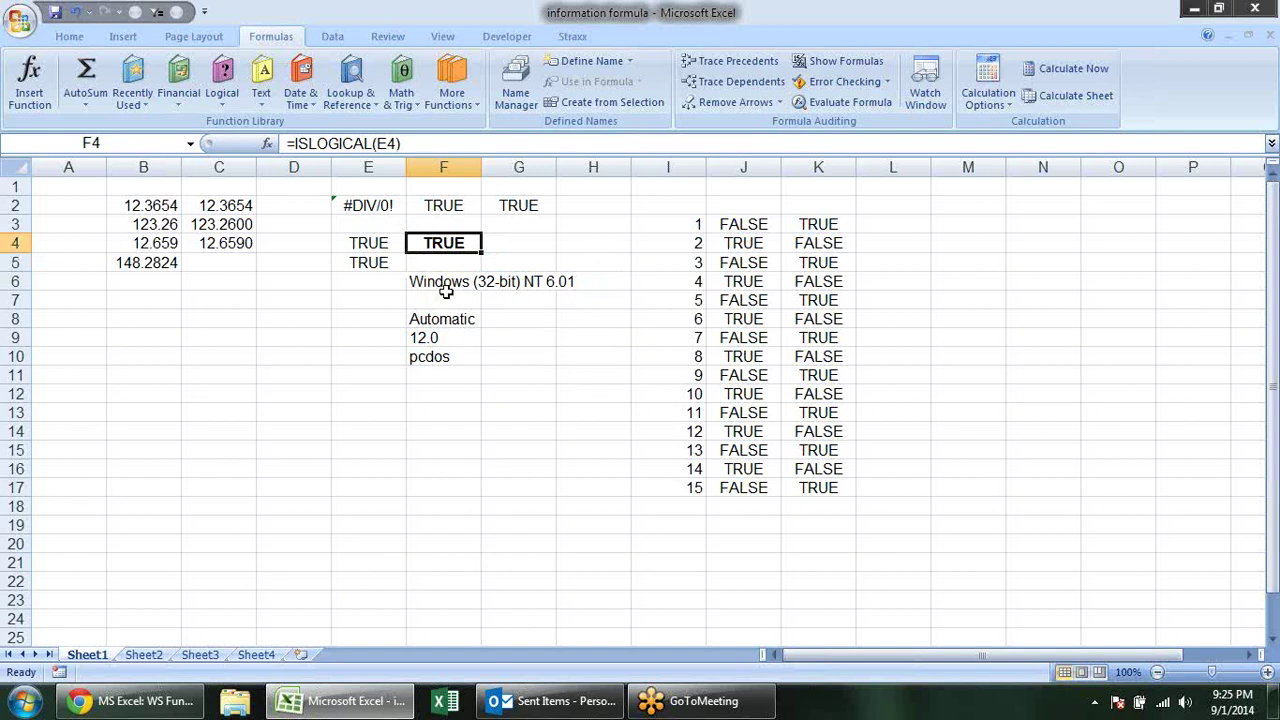
Replace E4 with 12 so F4 turns FALSE.
left_click(372, 244)
type("12")
key("Return")
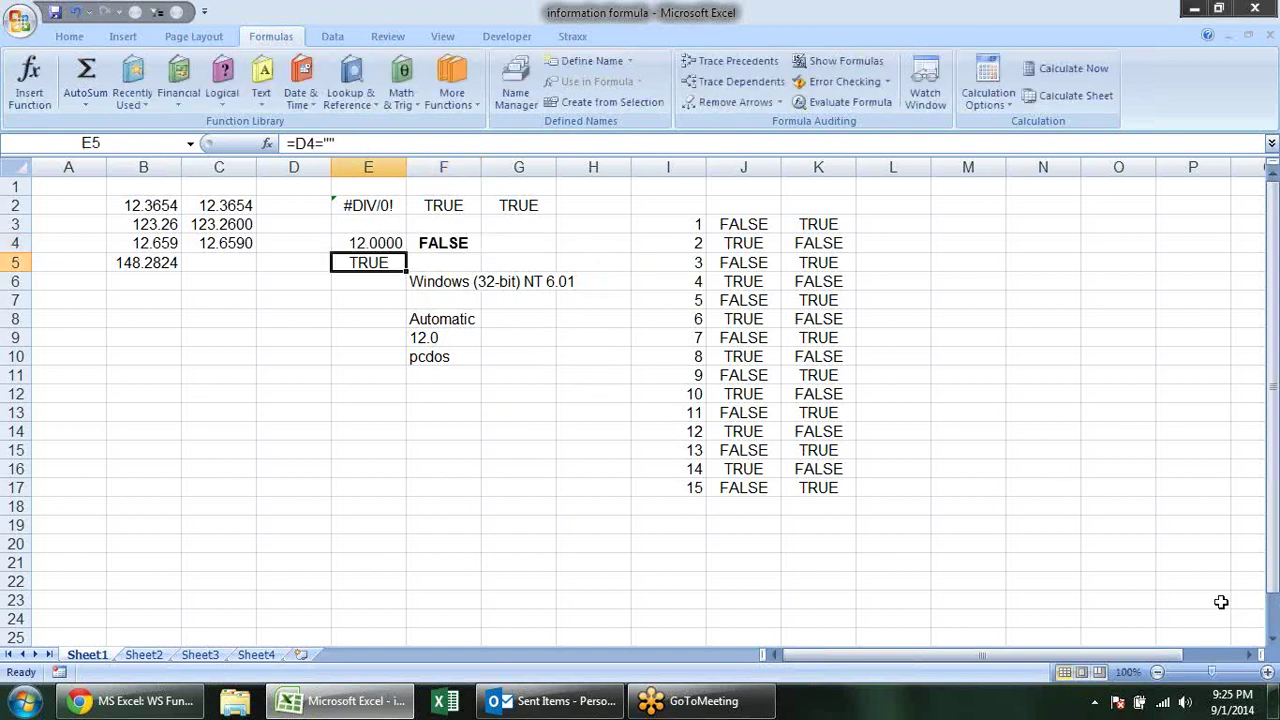
key("alt+Tab")
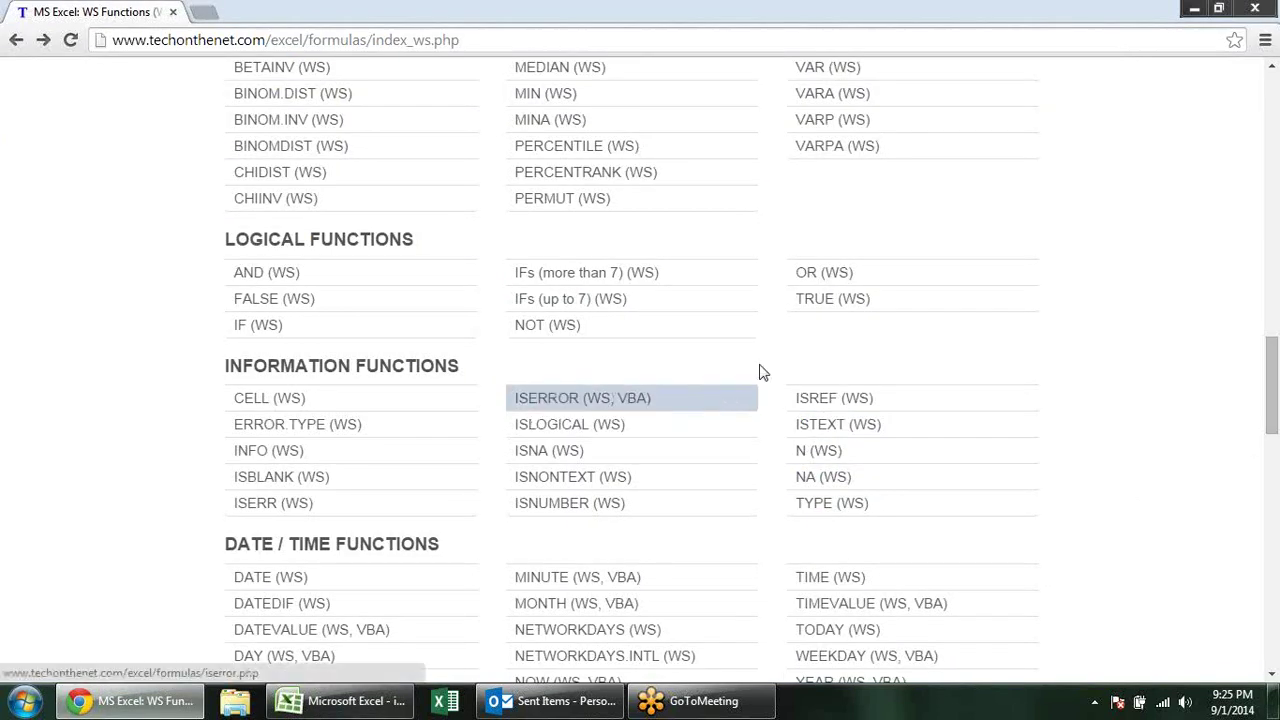
View Chrome's Information Functions list, then show Excel's More Functions > Information list.
key("alt+Tab")
left_click(452, 88)
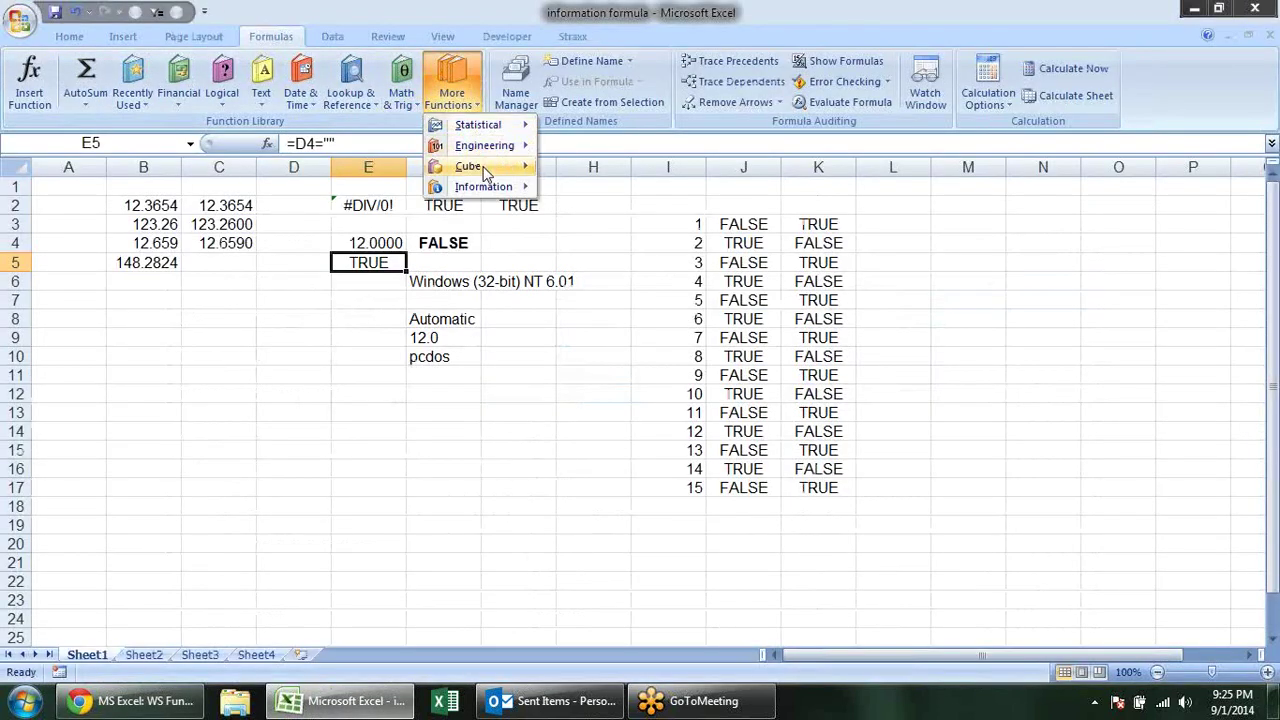
mouse_move(484, 187)
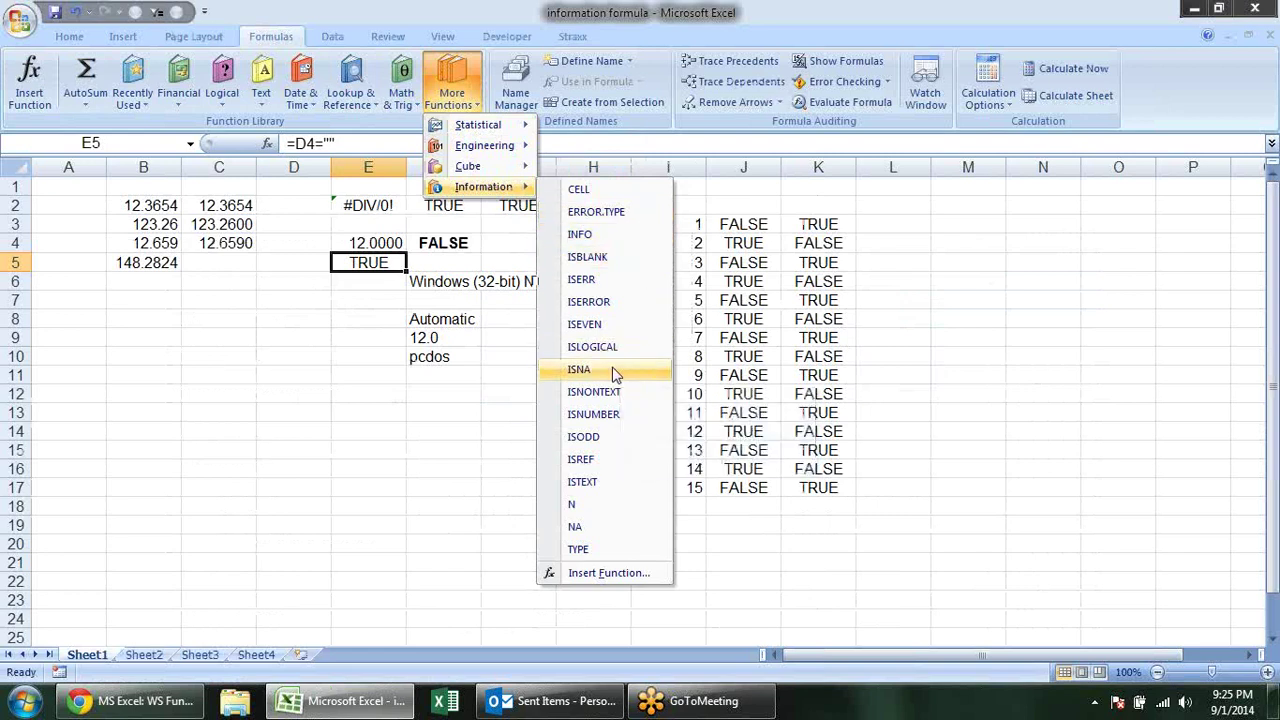
Close the function menus and enter =NA() in D9.
key("Escape")
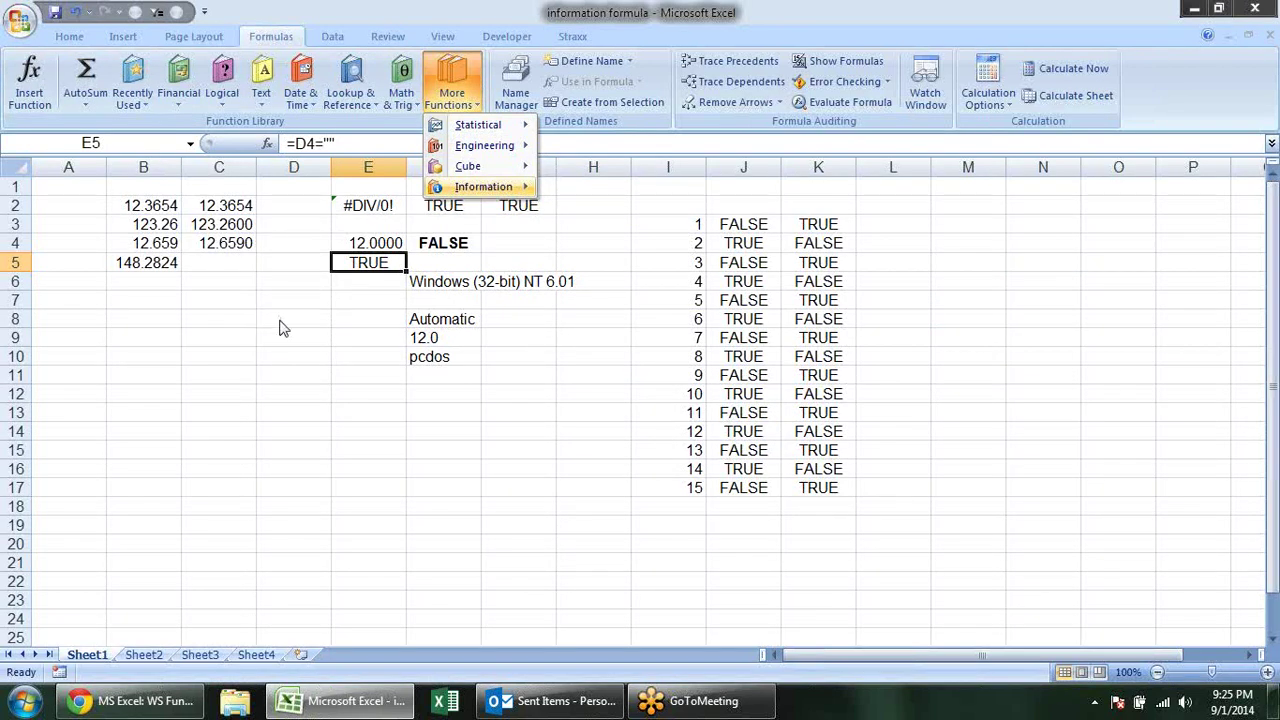
key("Escape")
left_click(293, 338)
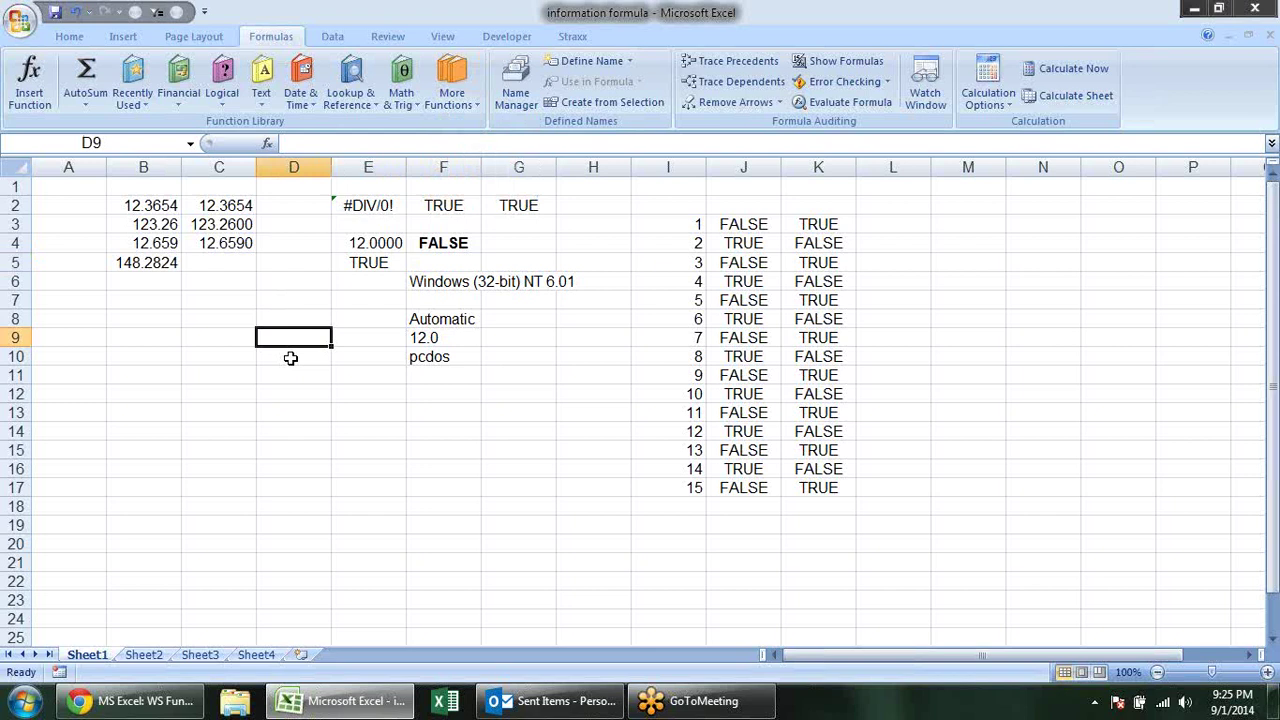
type("=na()")
key("Return")
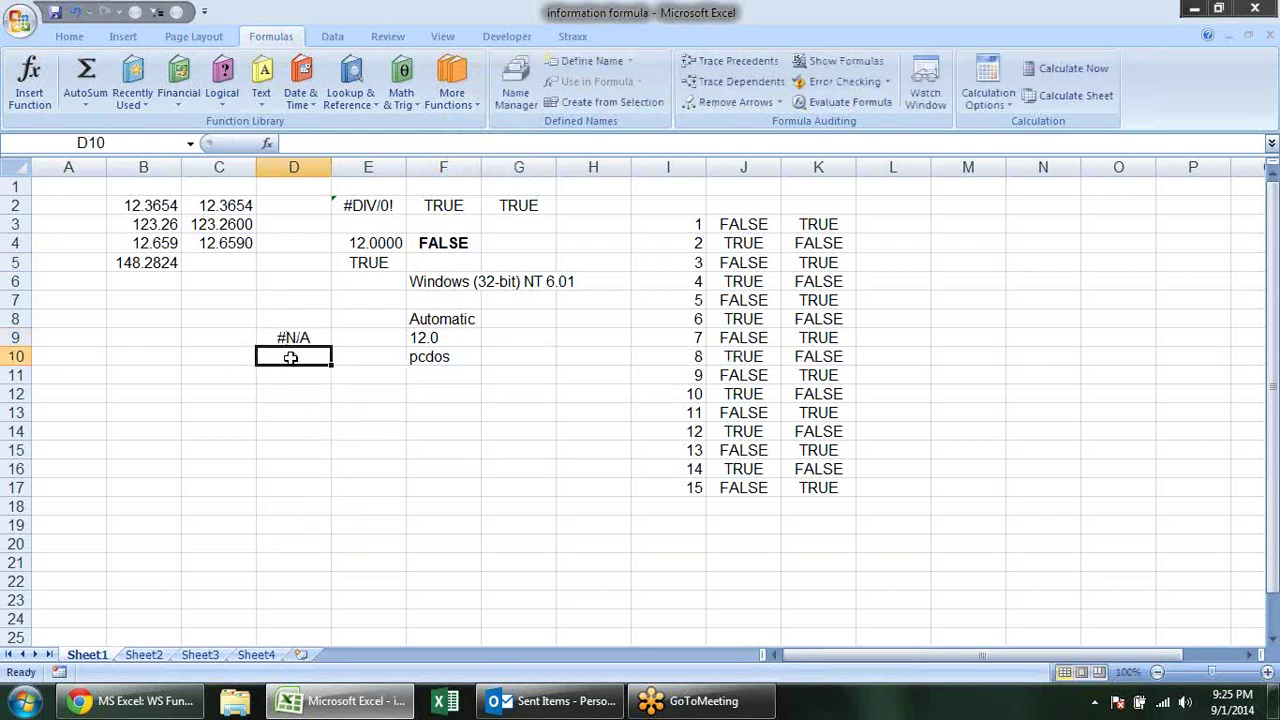
Enter =ISNA(D9) in D10, which returns TRUE.
type("=is")
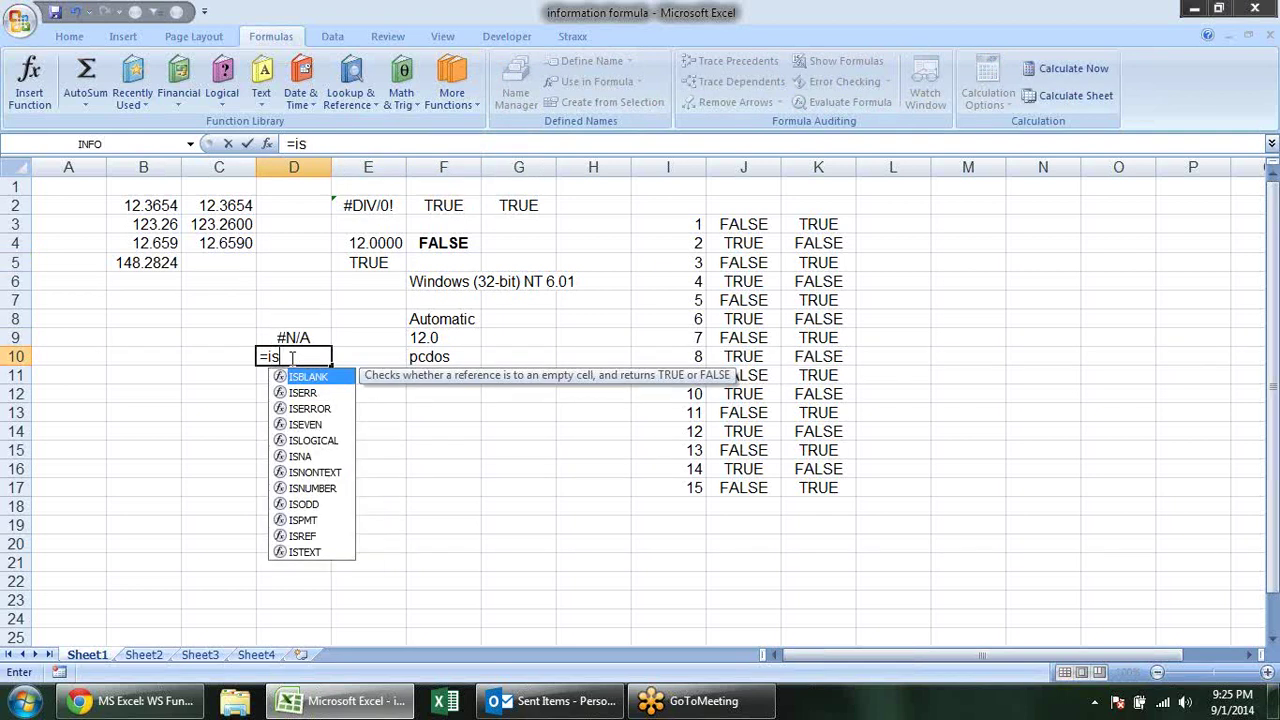
type("n")
key("Tab")
key("Up")
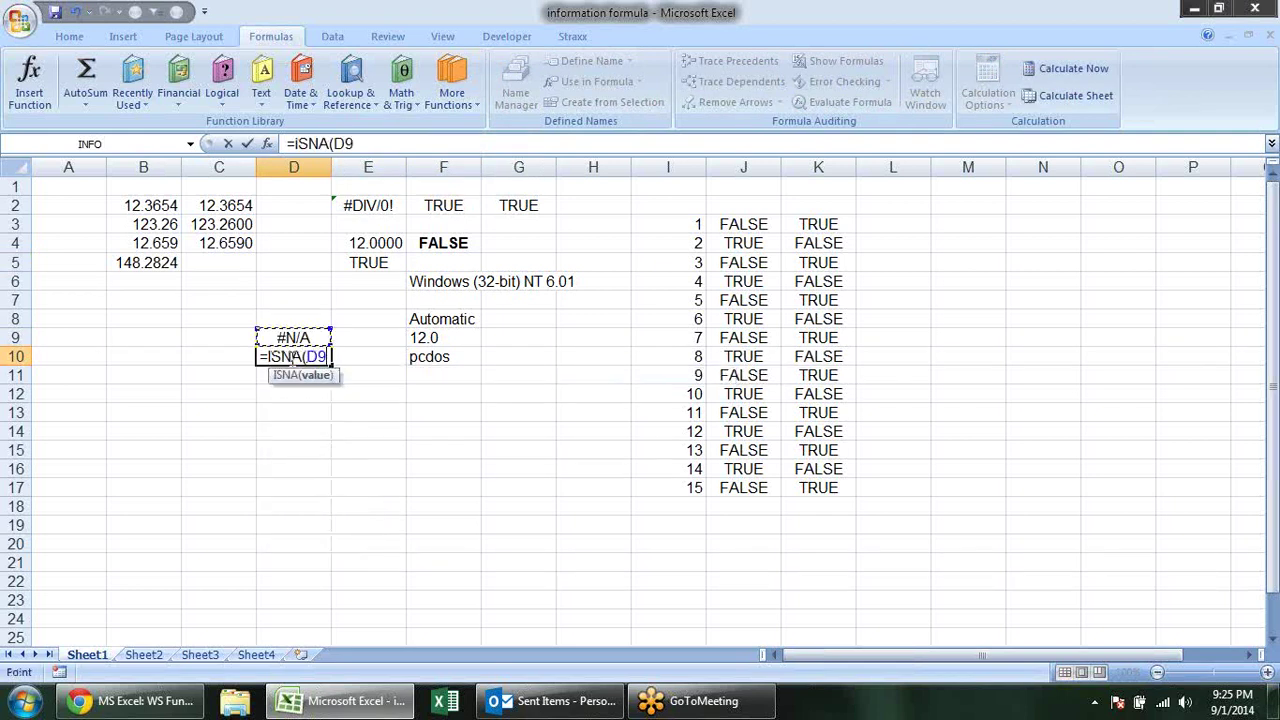
key("Return")
left_click(290, 357)
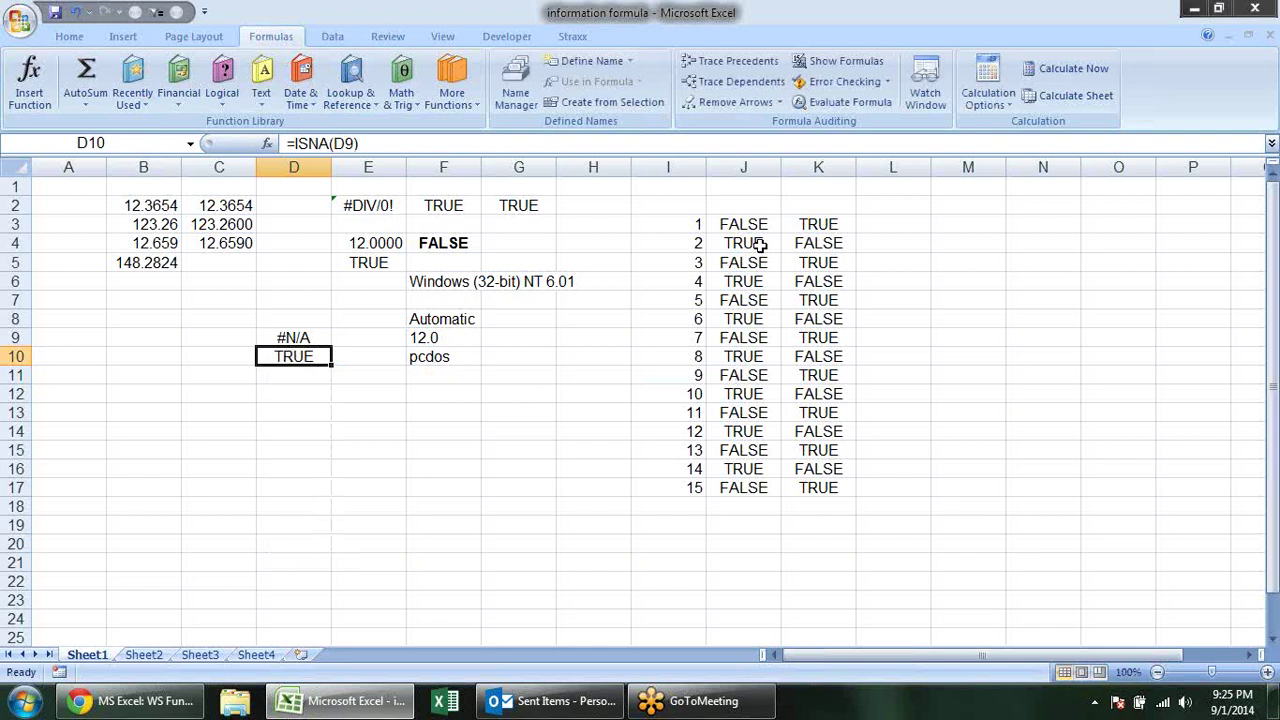
key("alt+Tab")
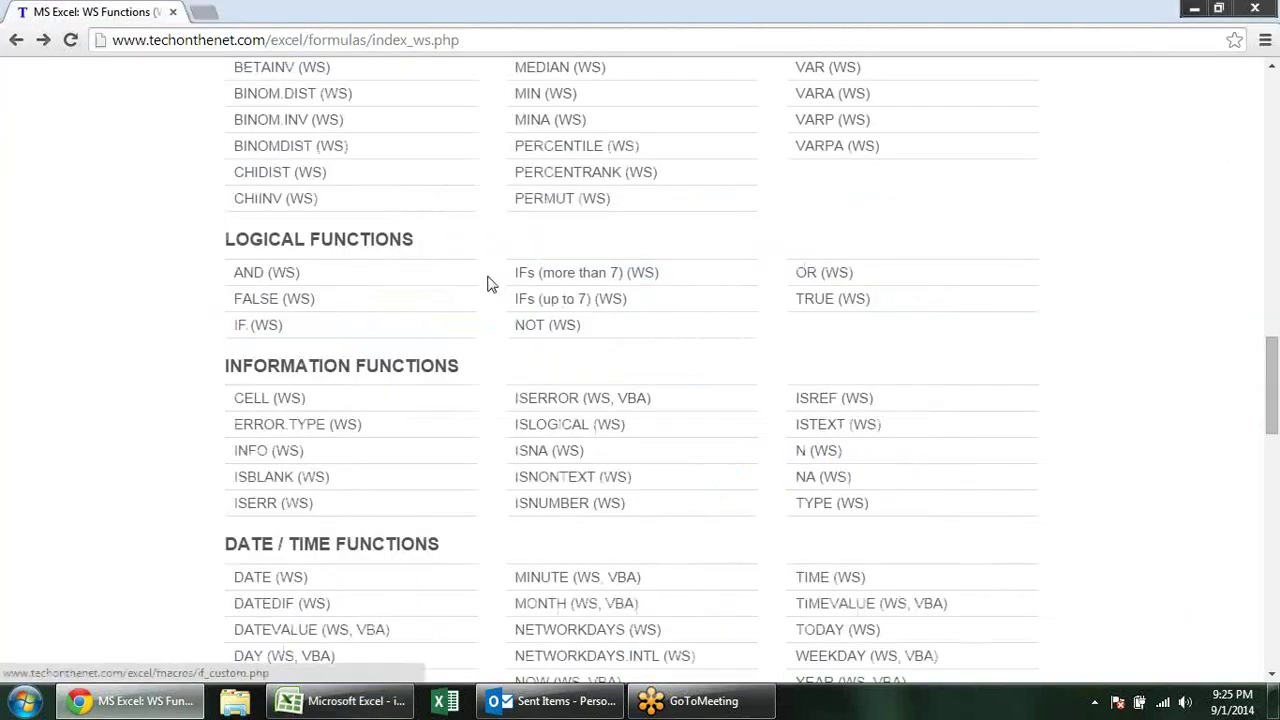
Review Chrome's function reference, then show Excel's Information functions list including ISNONTEXT.
key("alt+Tab")
left_click(452, 88)
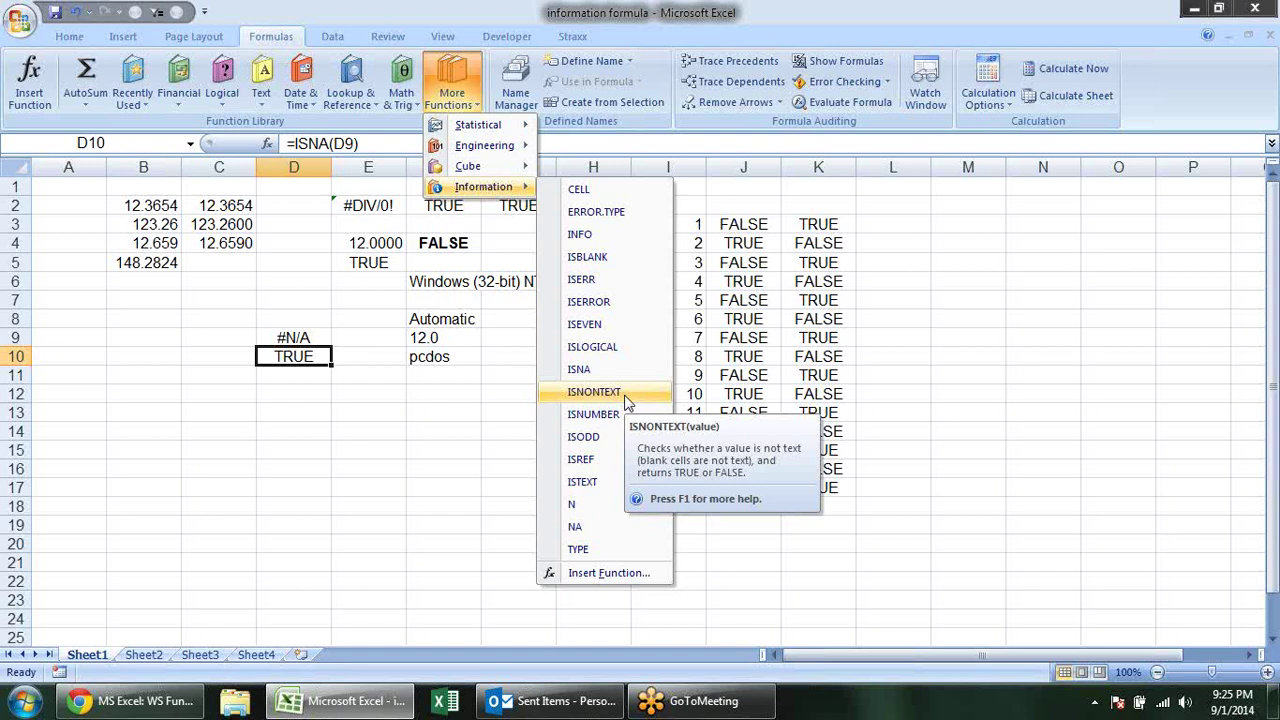
Enter =ISNONTEXT(B6) in cell C6 to test B6.
key("Escape")
key("Escape")
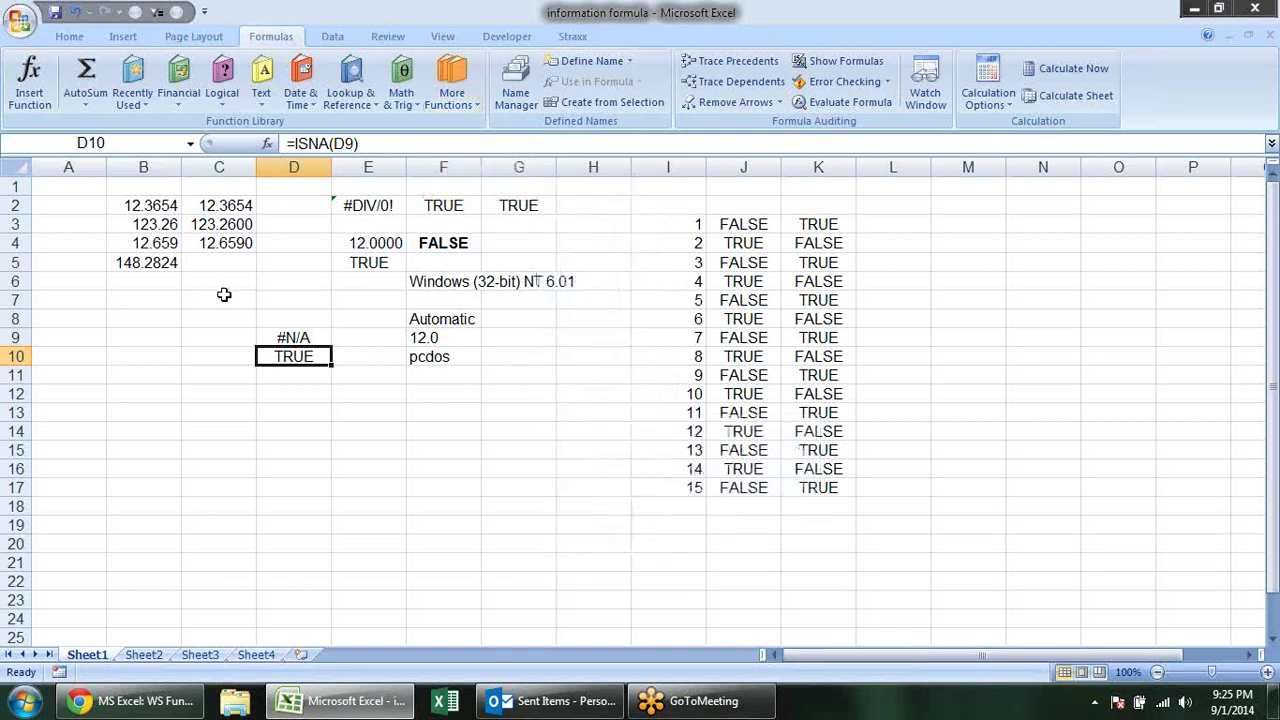
left_click(200, 295)
left_click(239, 280)
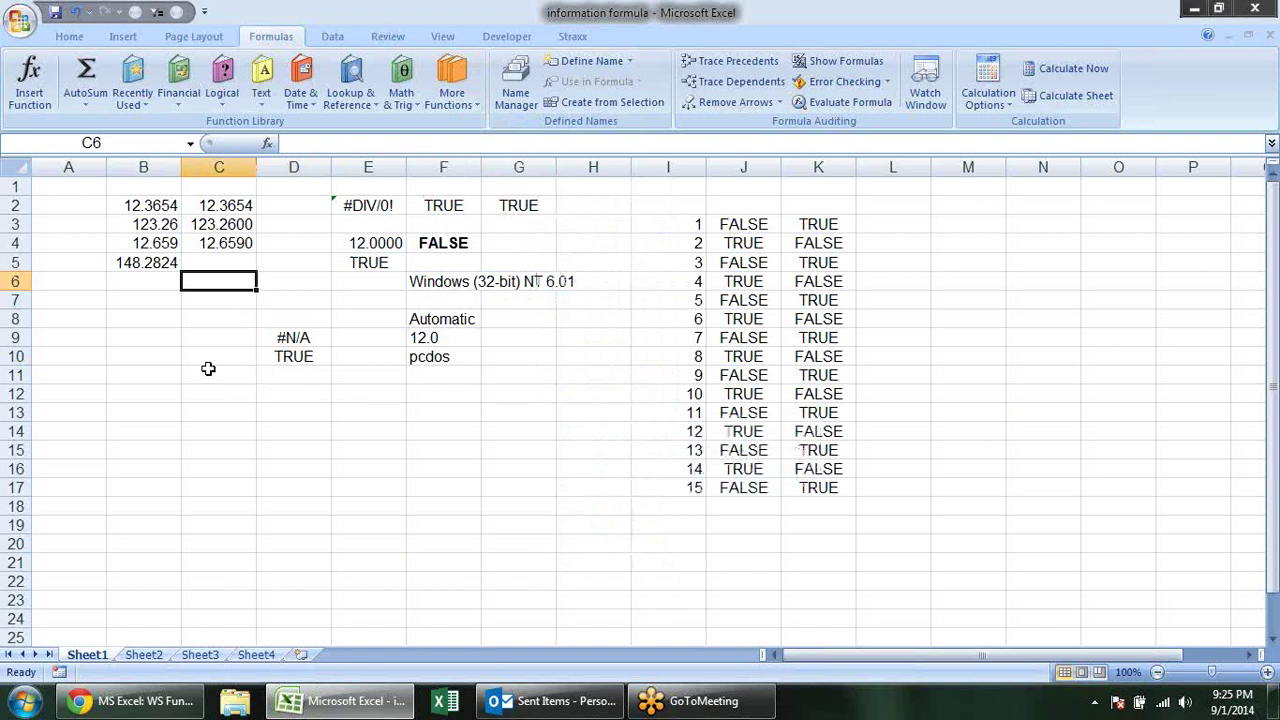
type("=is")
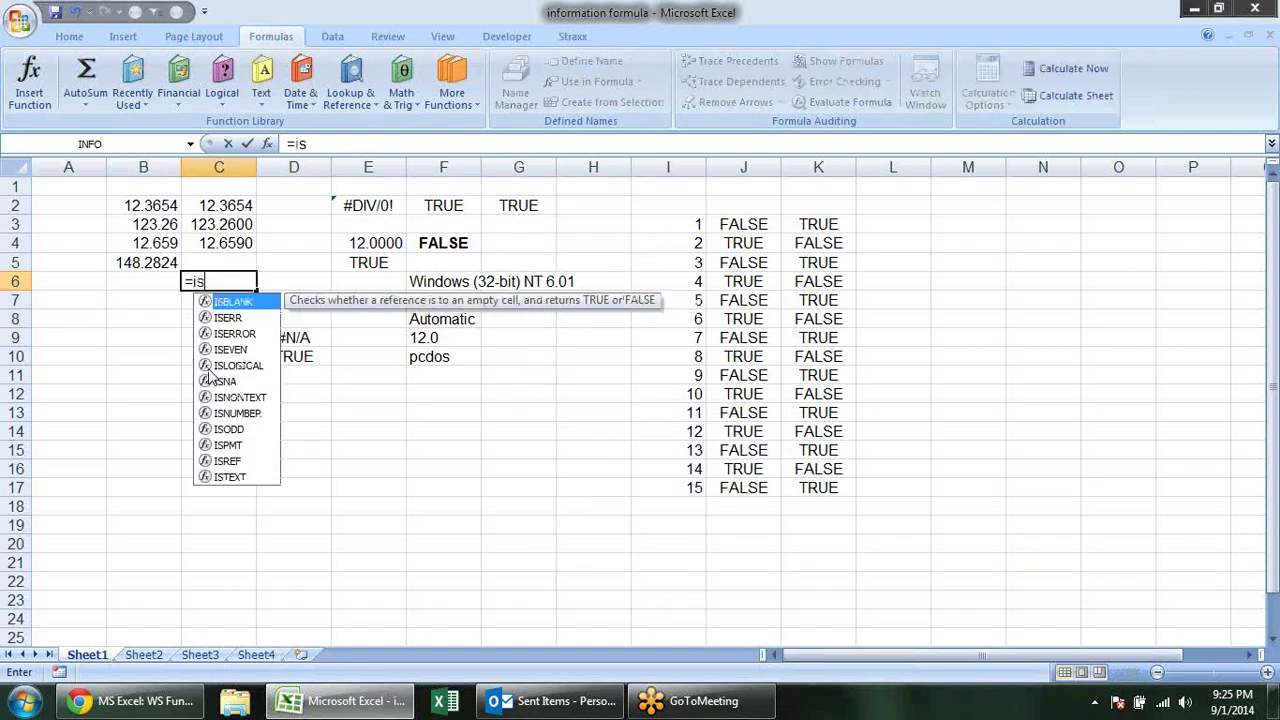
type("no")
key("Tab")
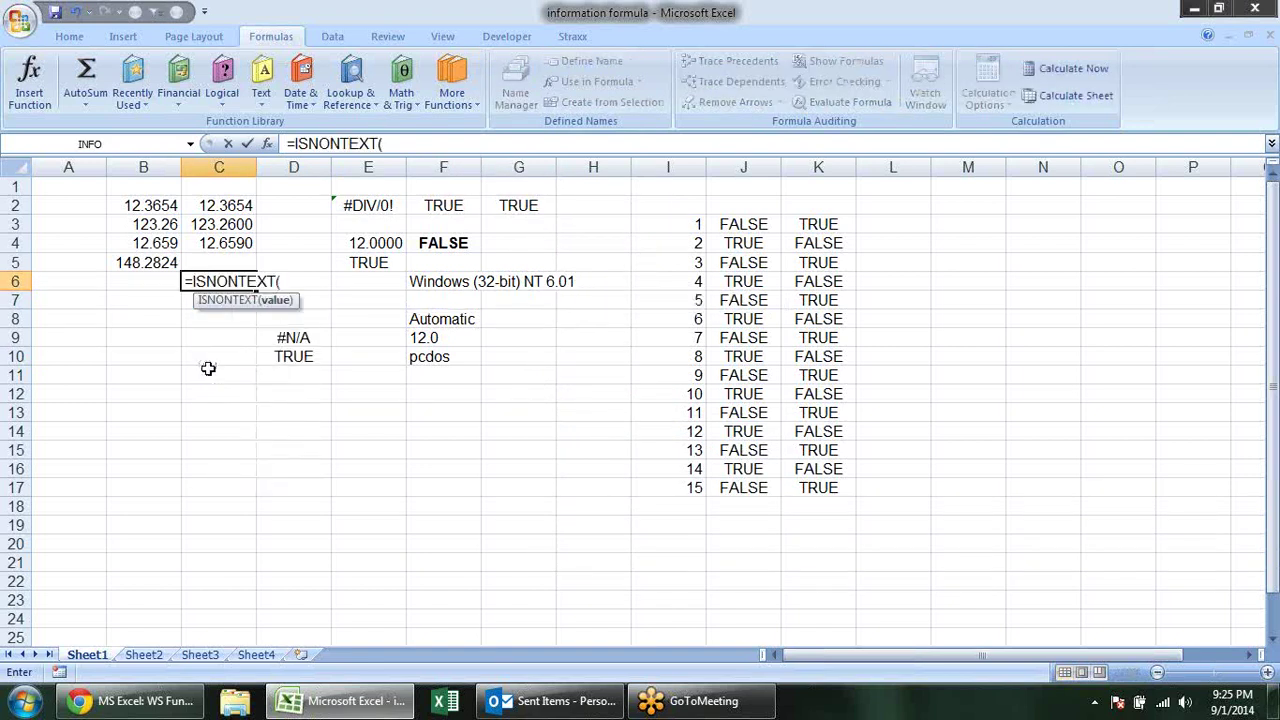
left_click(147, 286)
key("Return")
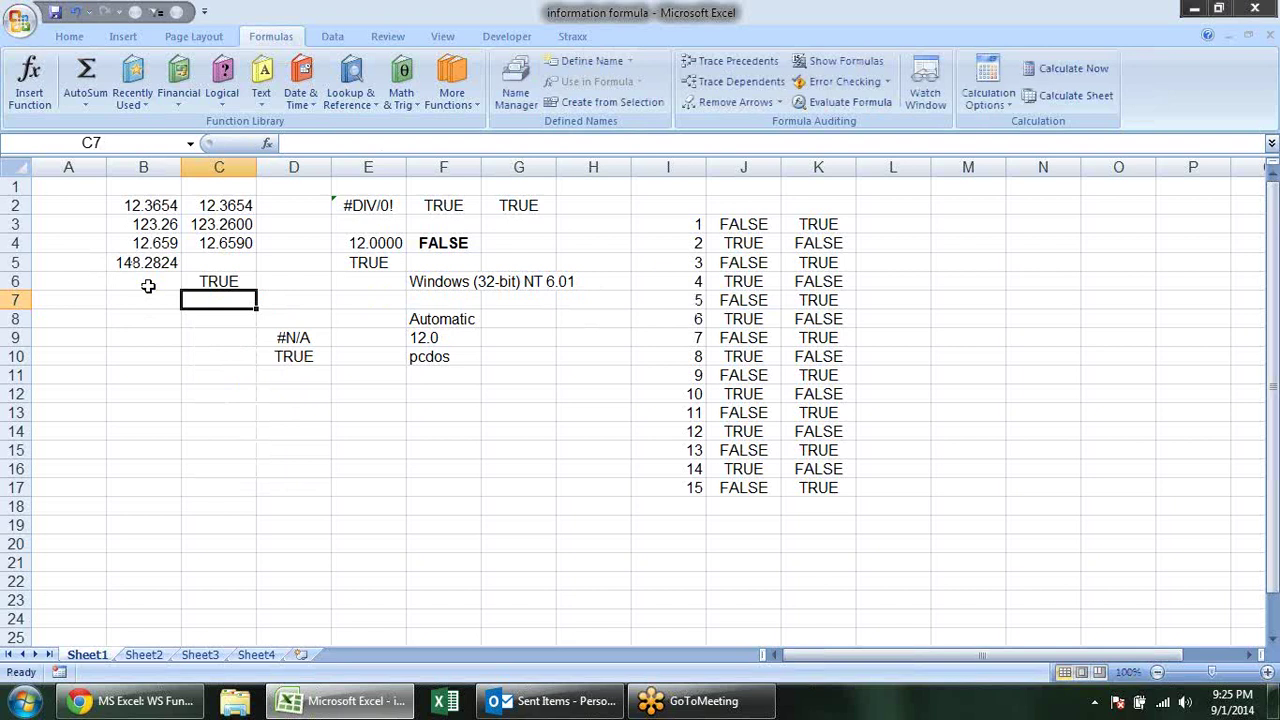
Try 12, then the text dfdf, then 12 again in B6 to compare ISNONTEXT results.
left_click(147, 286)
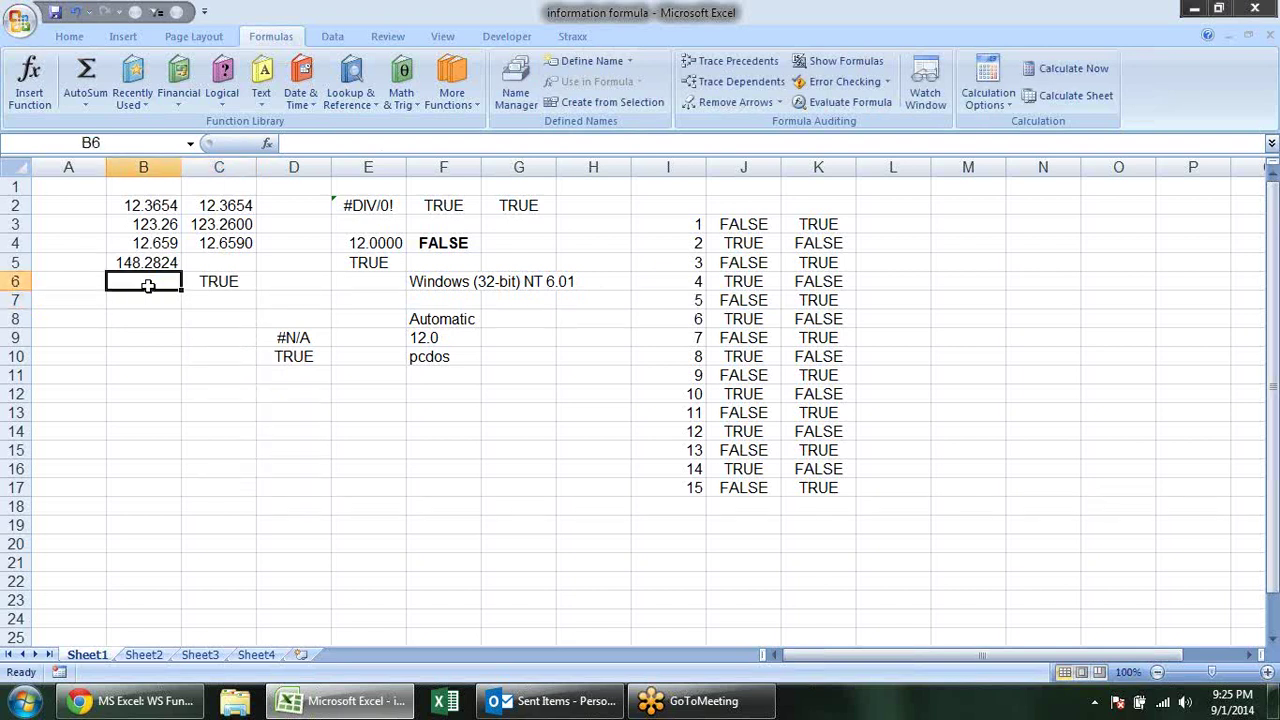
type("12")
key("Return")
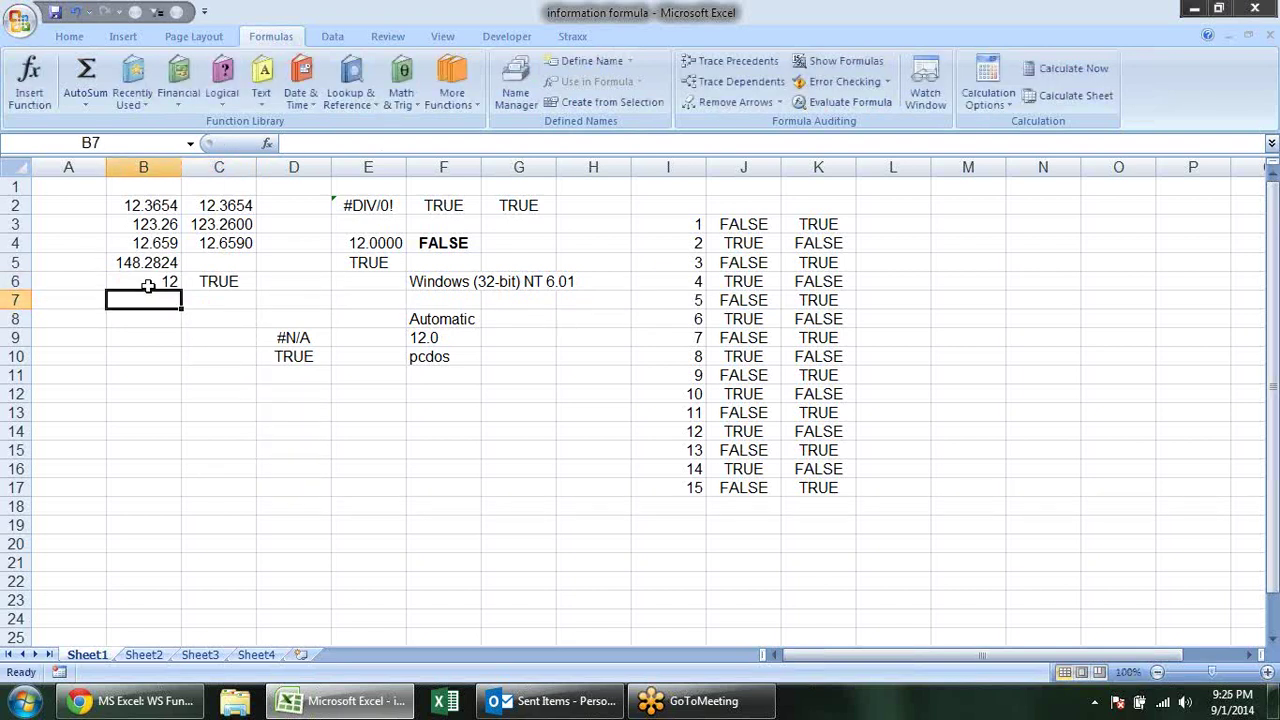
left_click(147, 286)
type("dfdf")
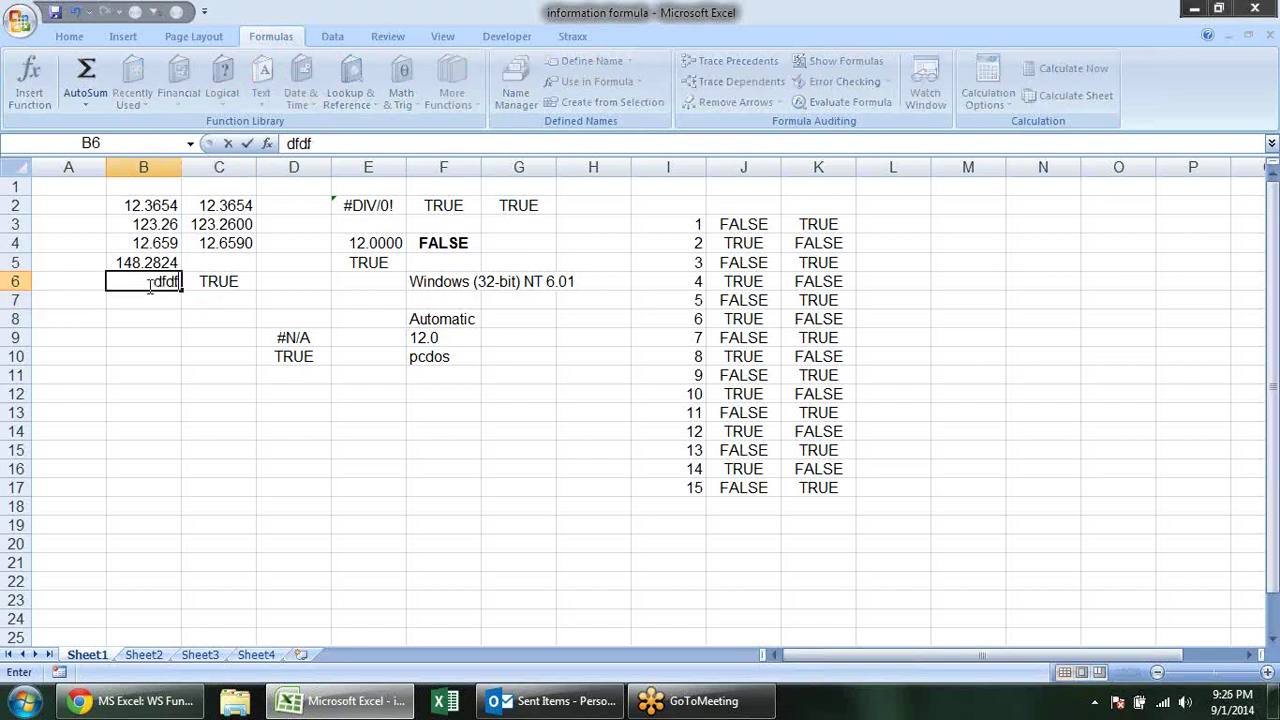
key("Return")
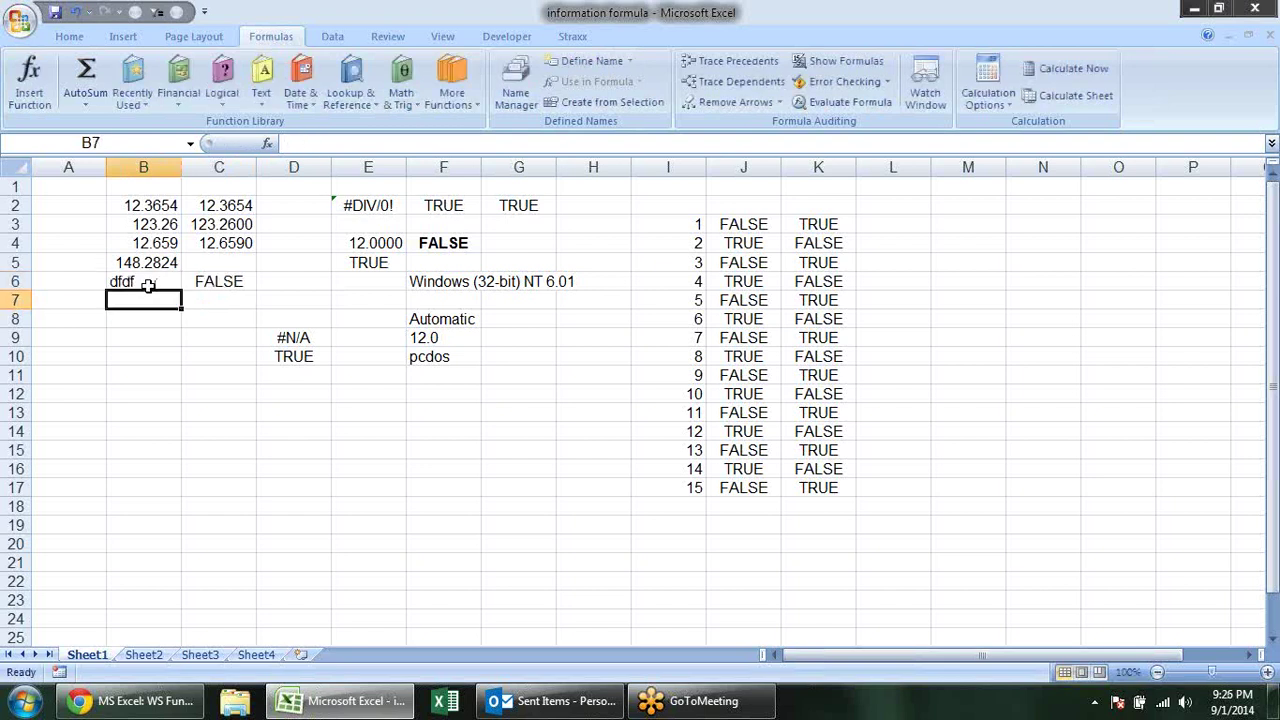
left_click(147, 286)
type("12")
key("Return")
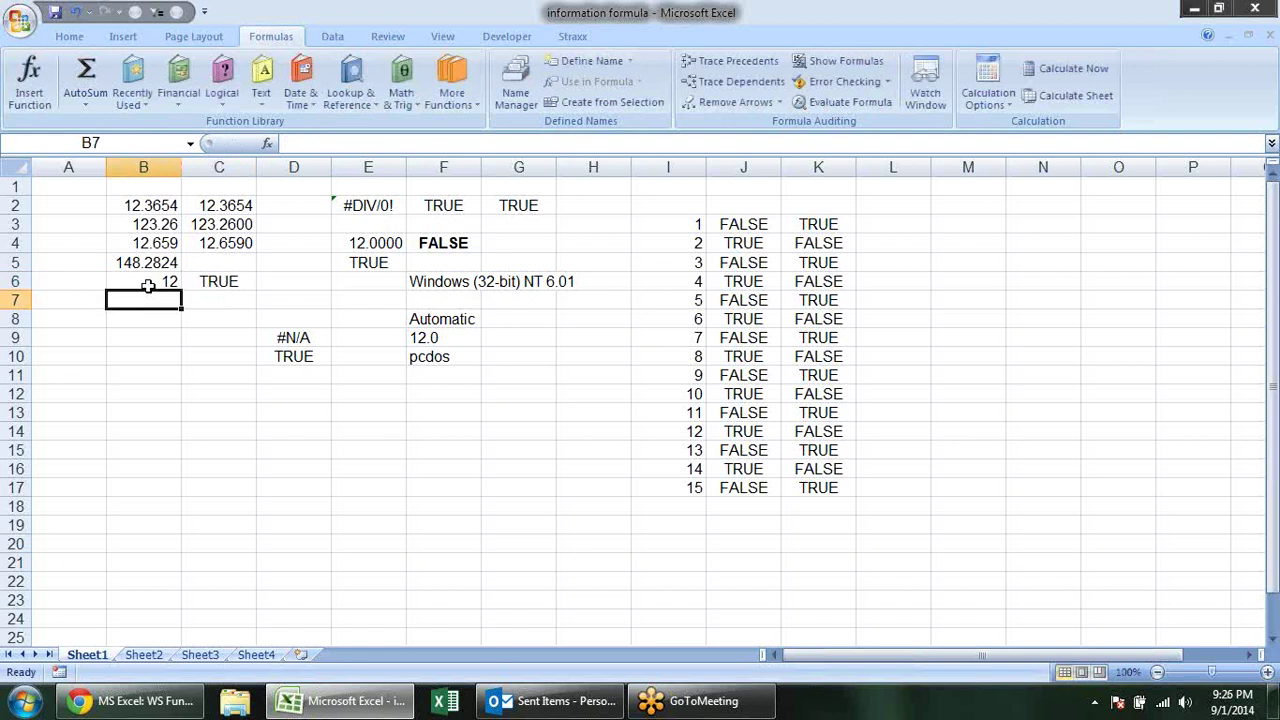
Clear B6 and bring up the Information functions list under More Functions.
left_click(147, 286)
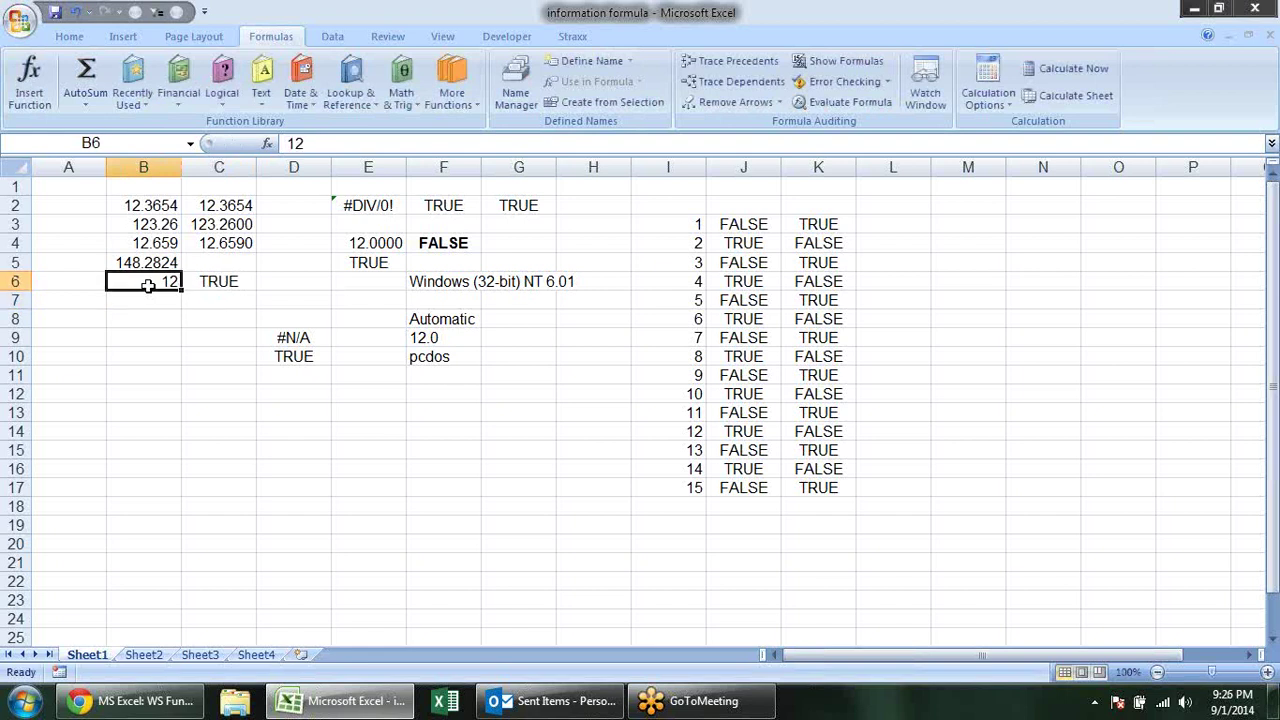
key("Delete")
left_click(163, 316)
key("alt+Tab")
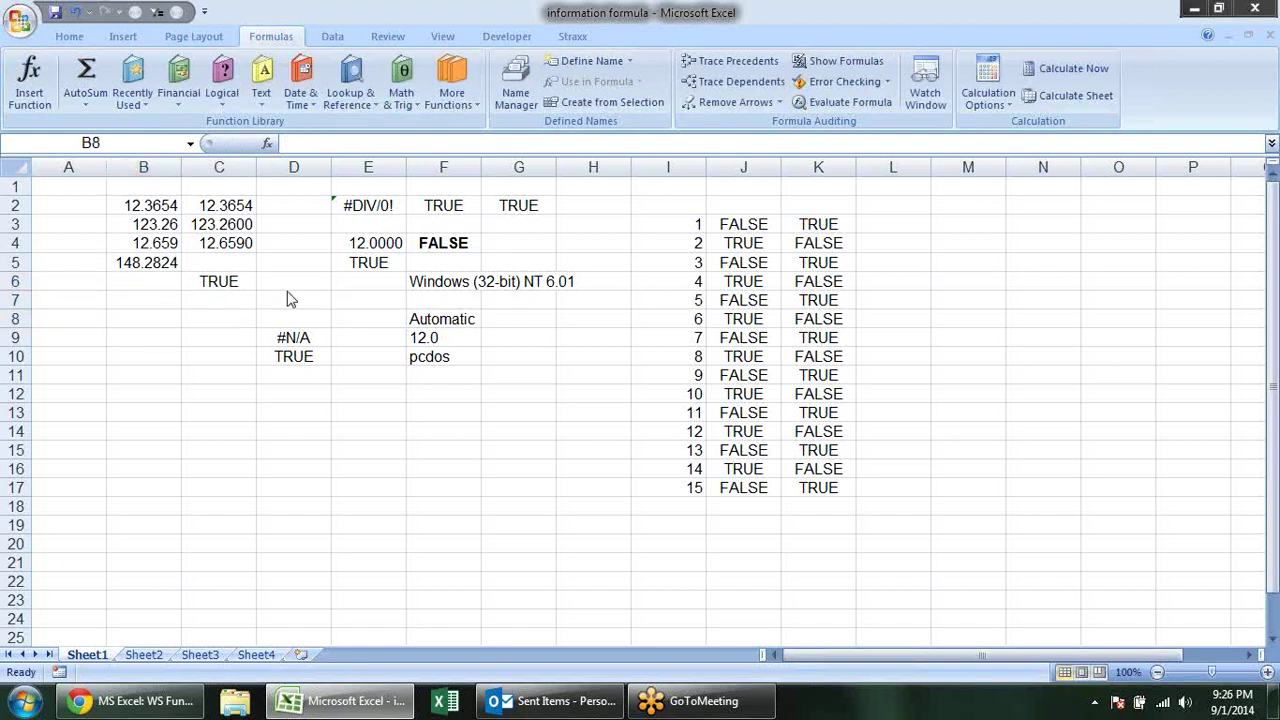
key("alt+Tab")
left_click(451, 88)
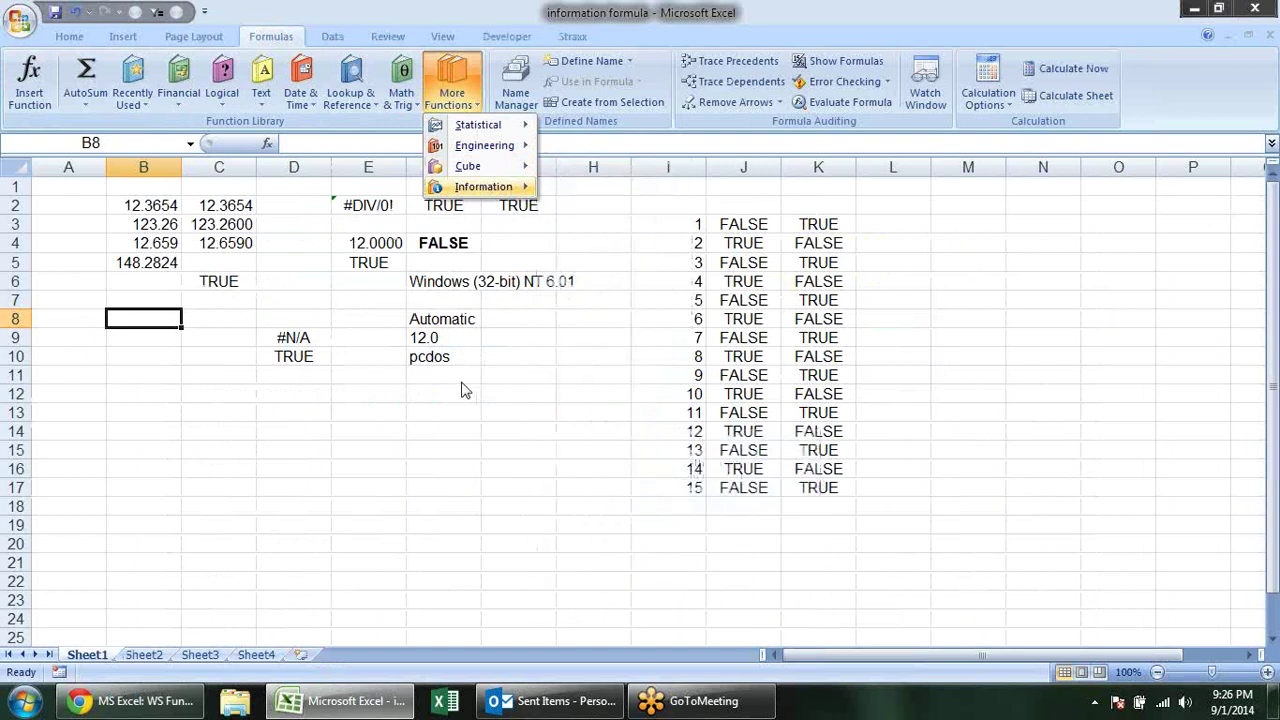
Enter =ISNUMBER(I3) in L3 so it shows TRUE, and reopen the Information functions list.
left_click(605, 226)
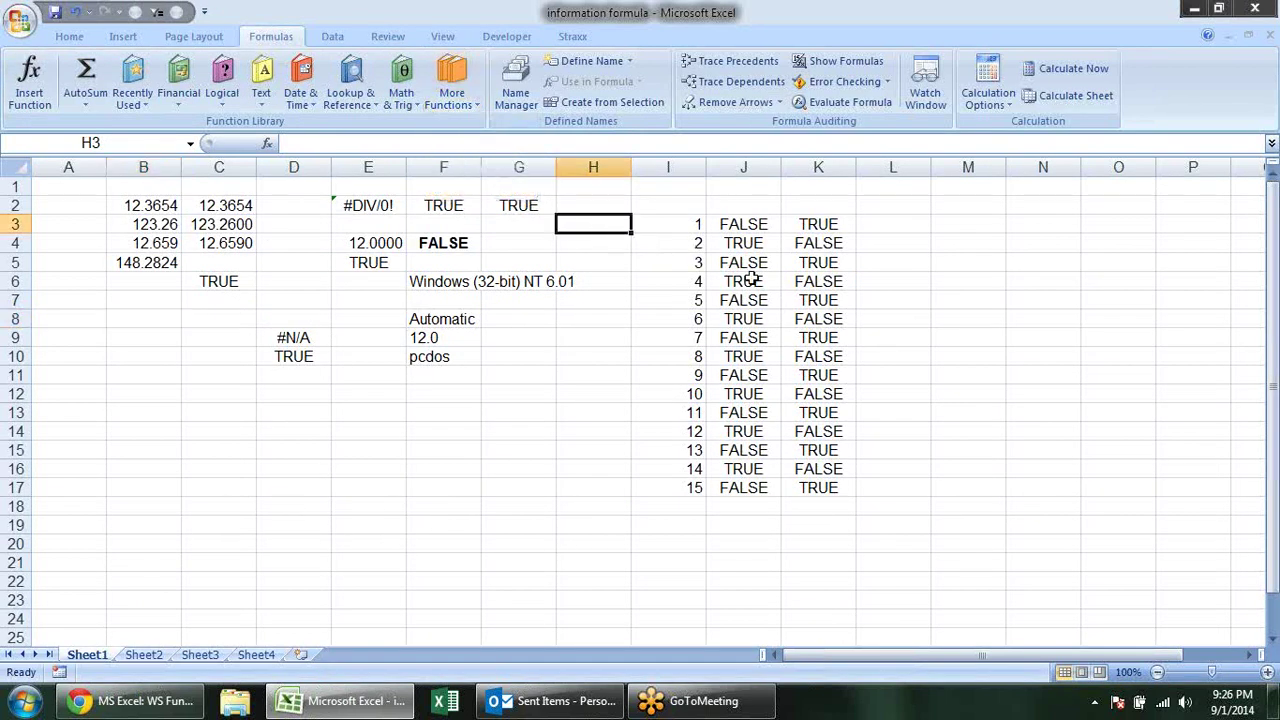
left_click(908, 229)
type("=")
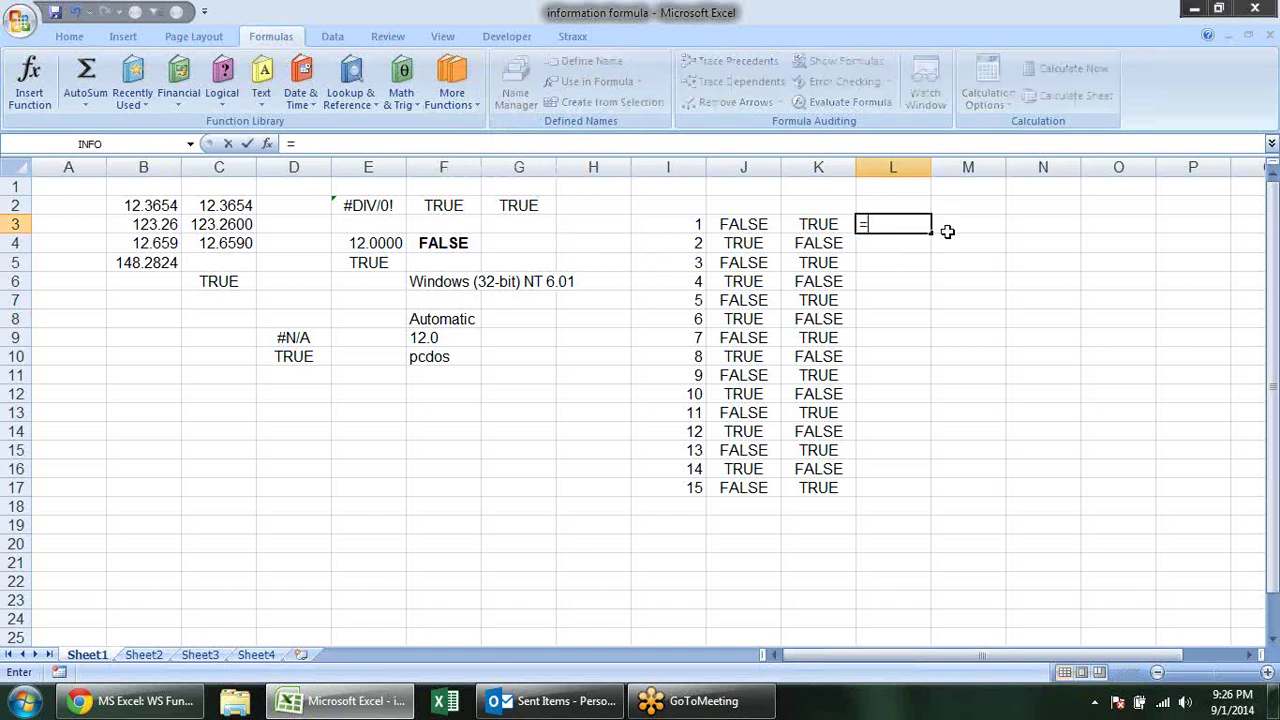
type("isnu")
key("Tab")
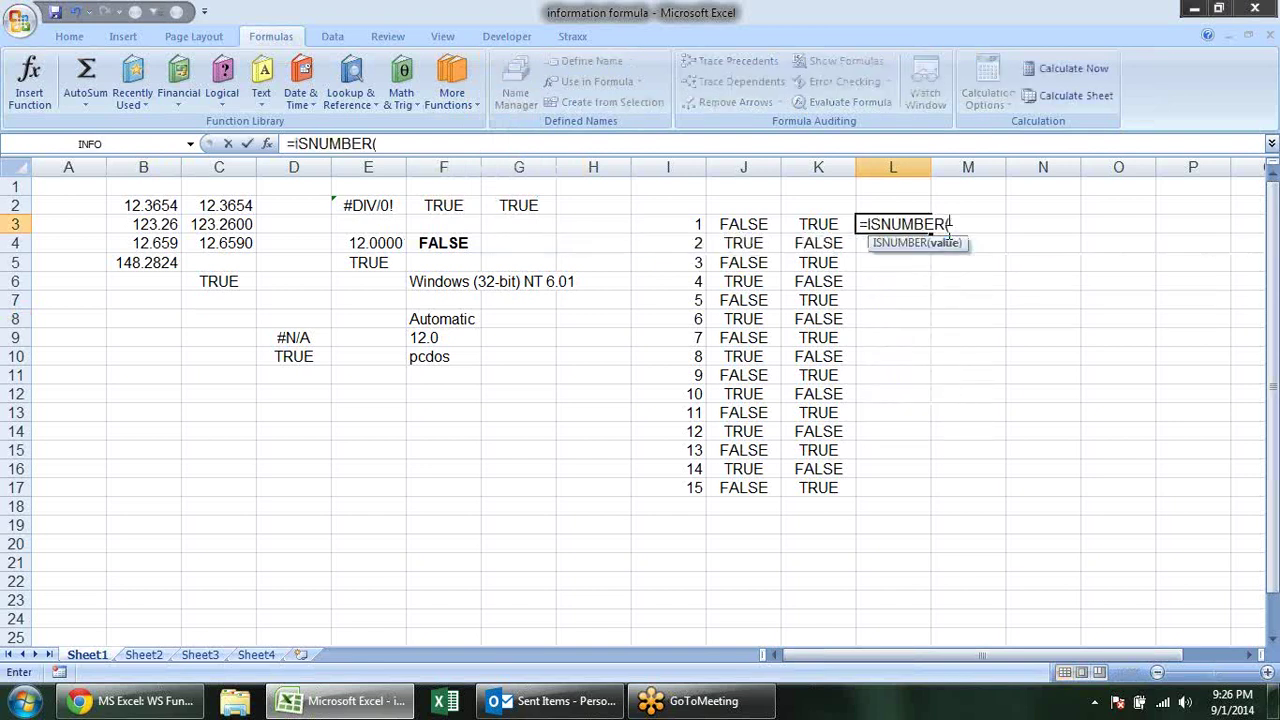
left_click(686, 227)
type(")")
key("Return")
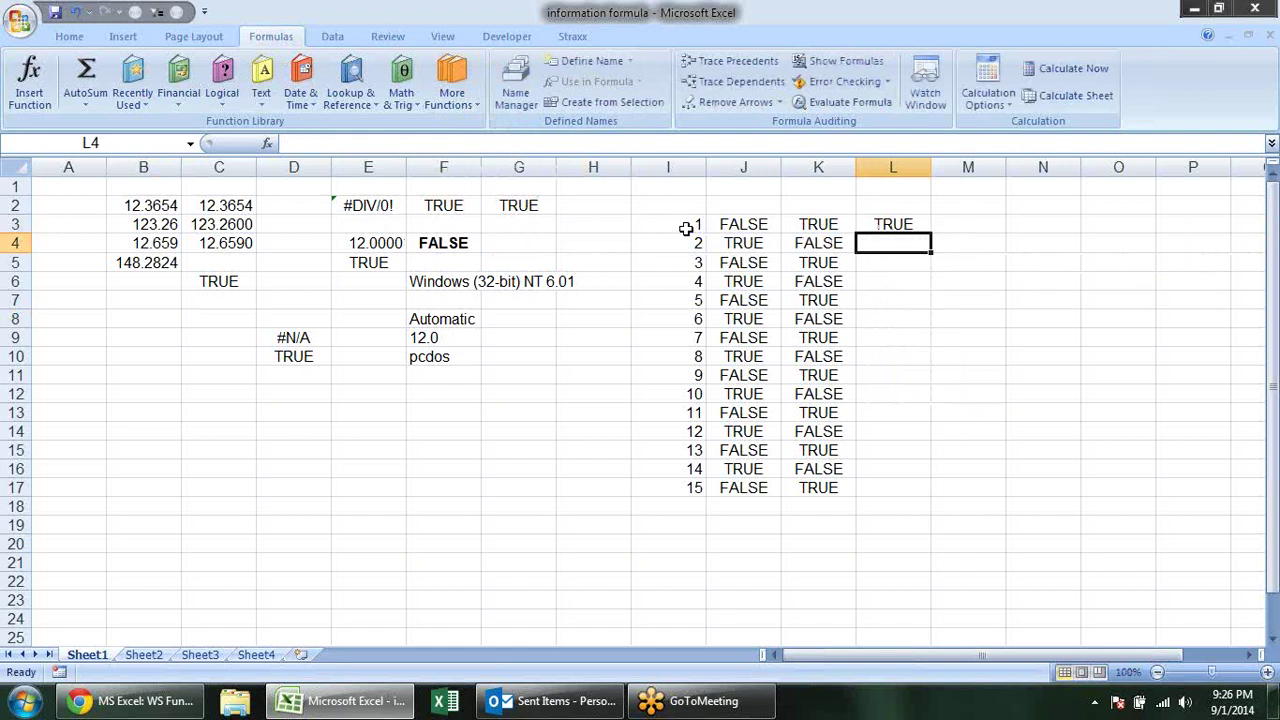
left_click(452, 82)
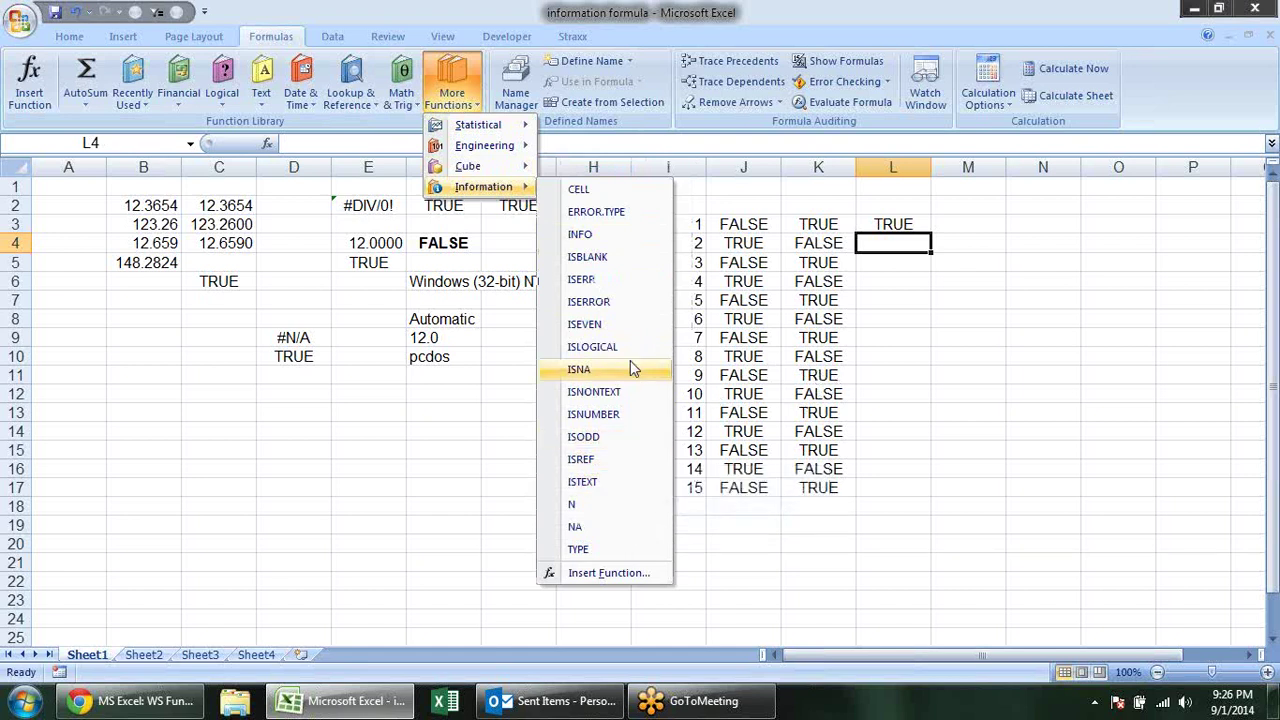
Enter =ISREF(D12) in cell E12.
key("Escape")
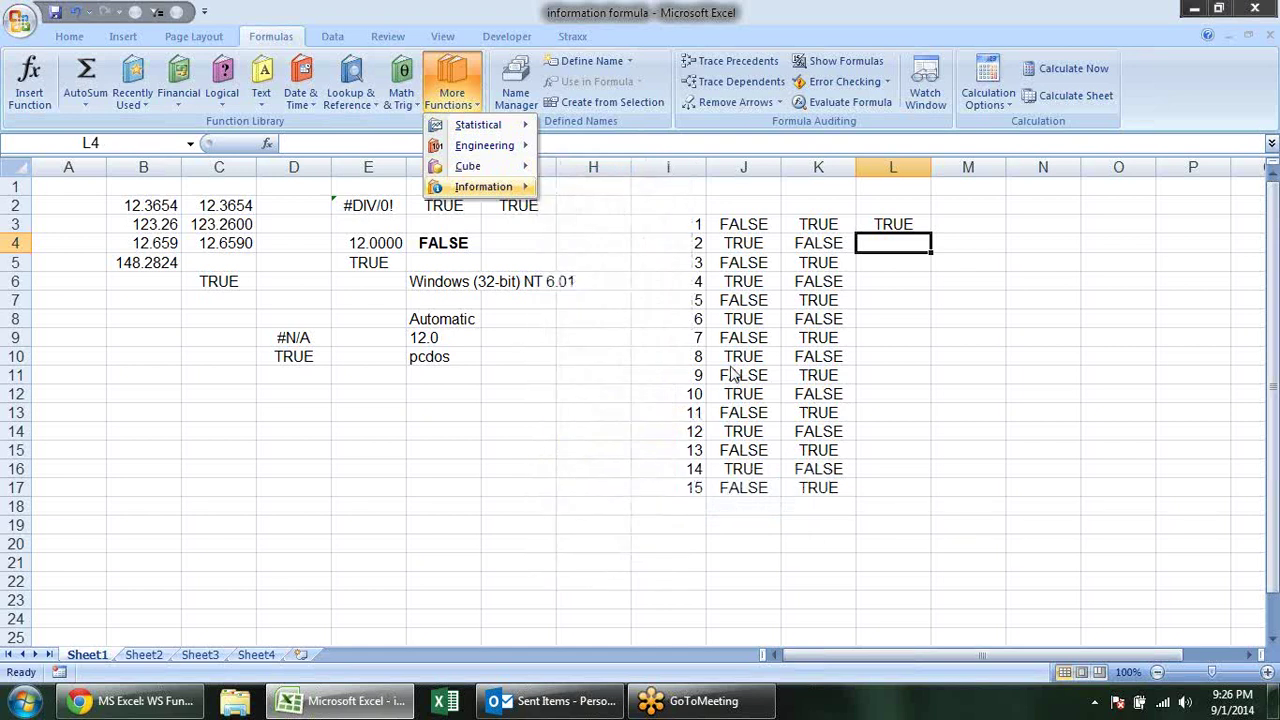
key("Escape")
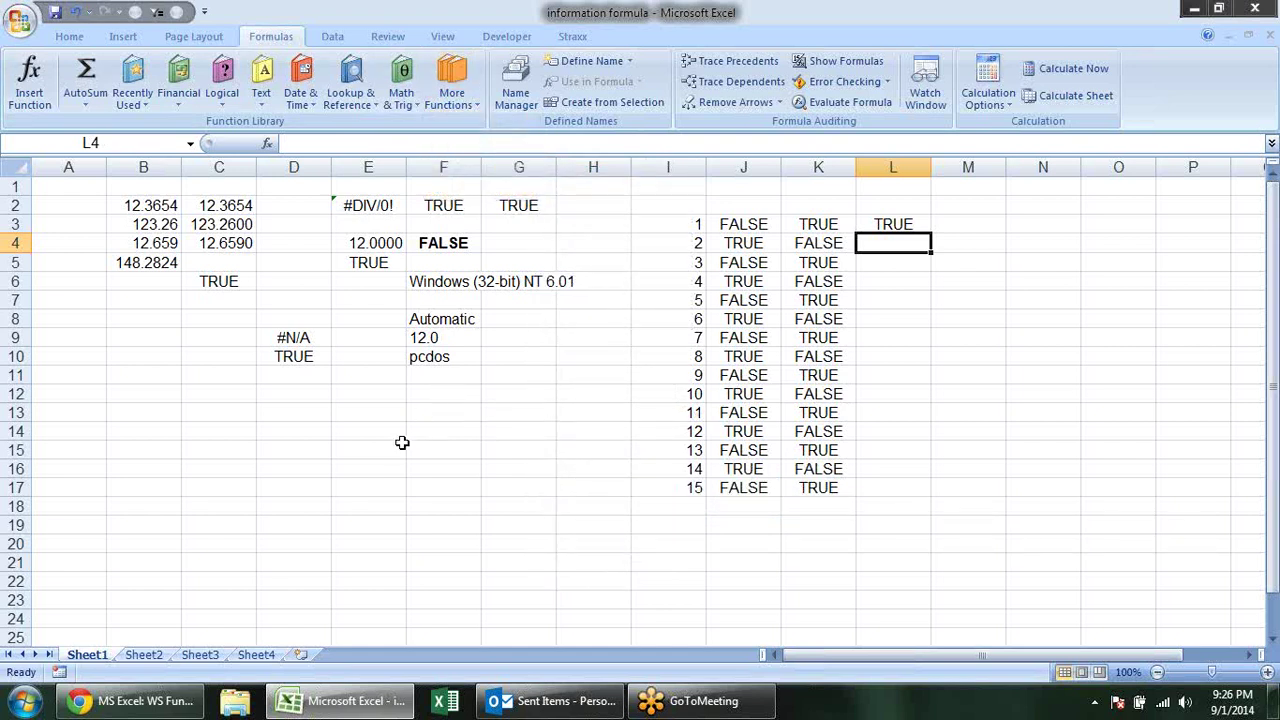
left_click(362, 404)
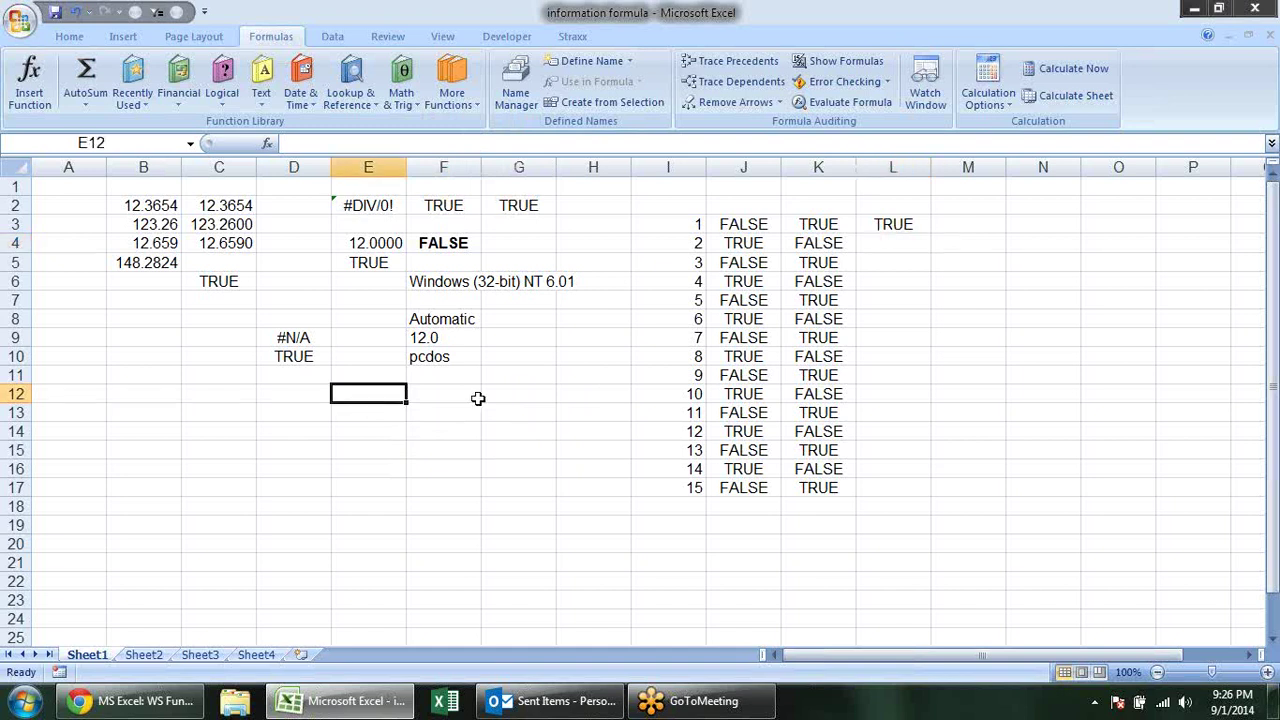
type("=is")
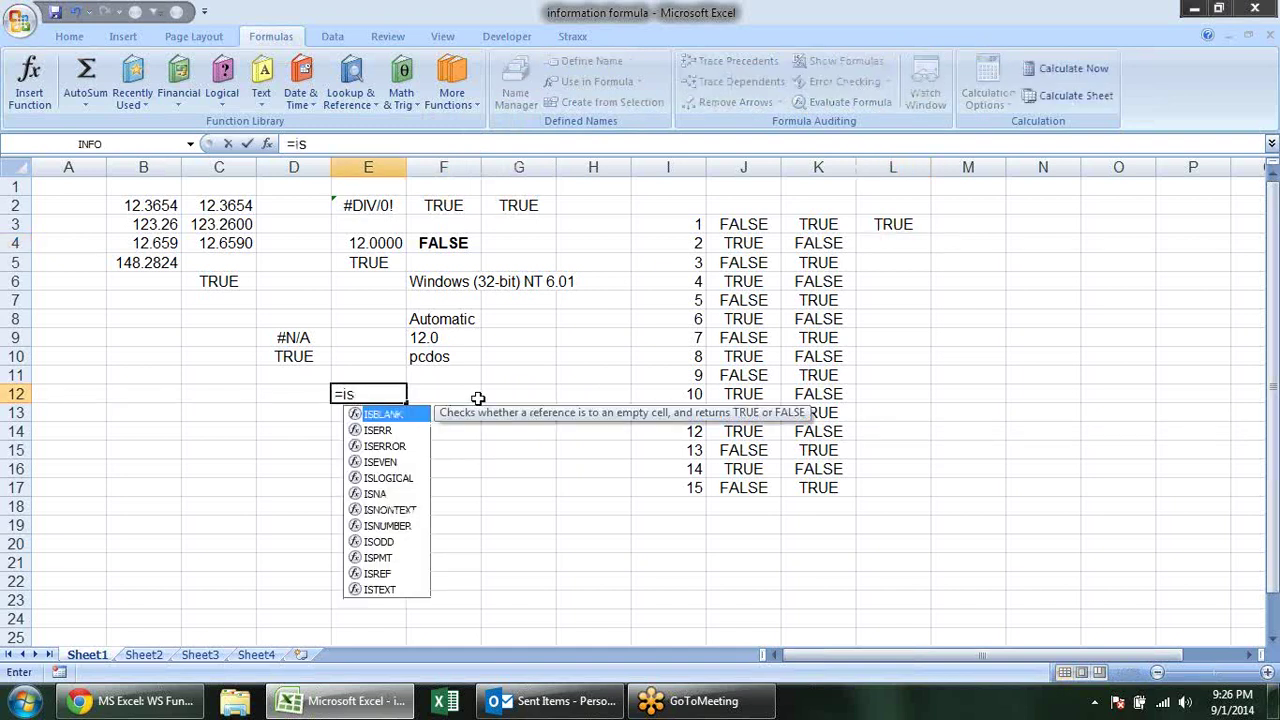
type("re")
key("Tab")
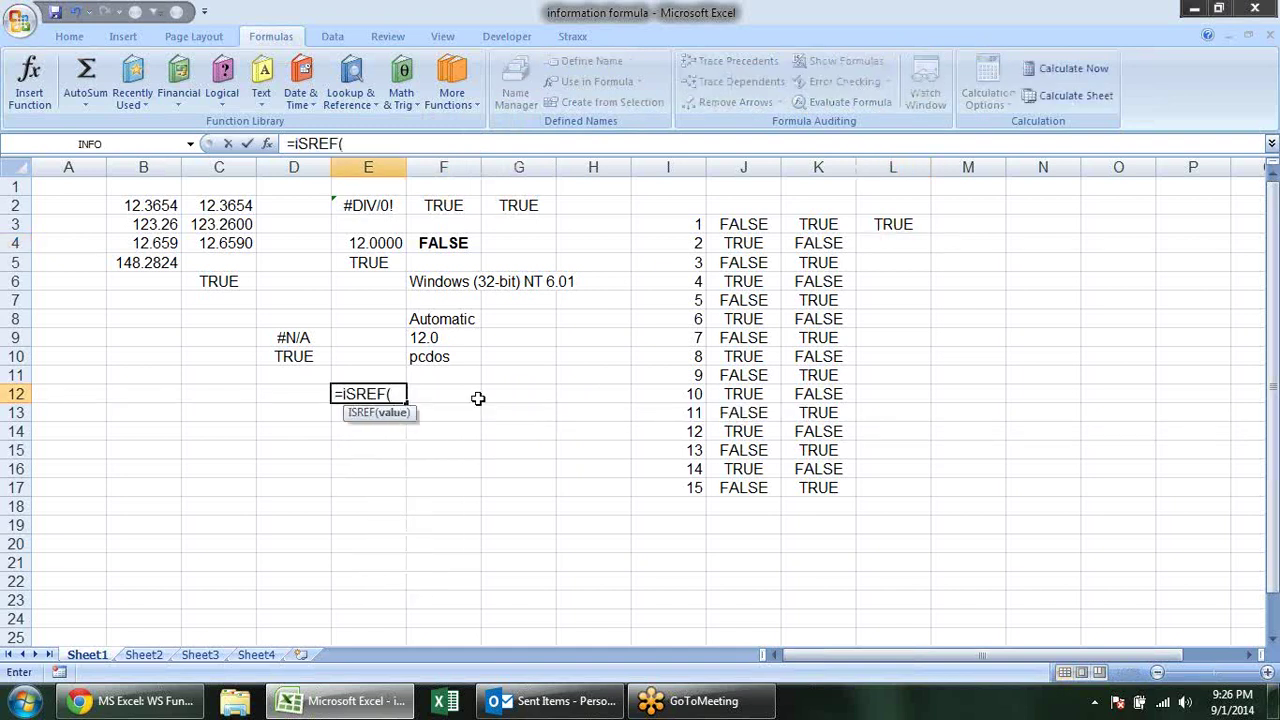
left_click(284, 398)
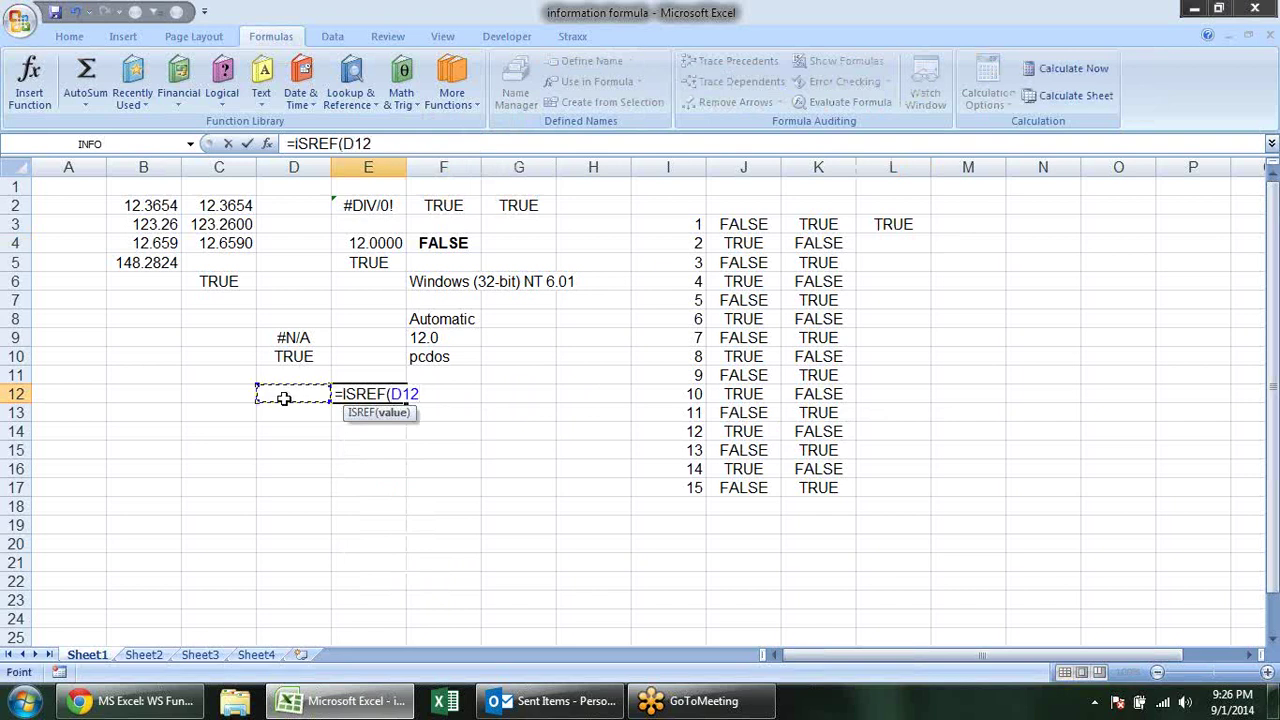
key("Return")
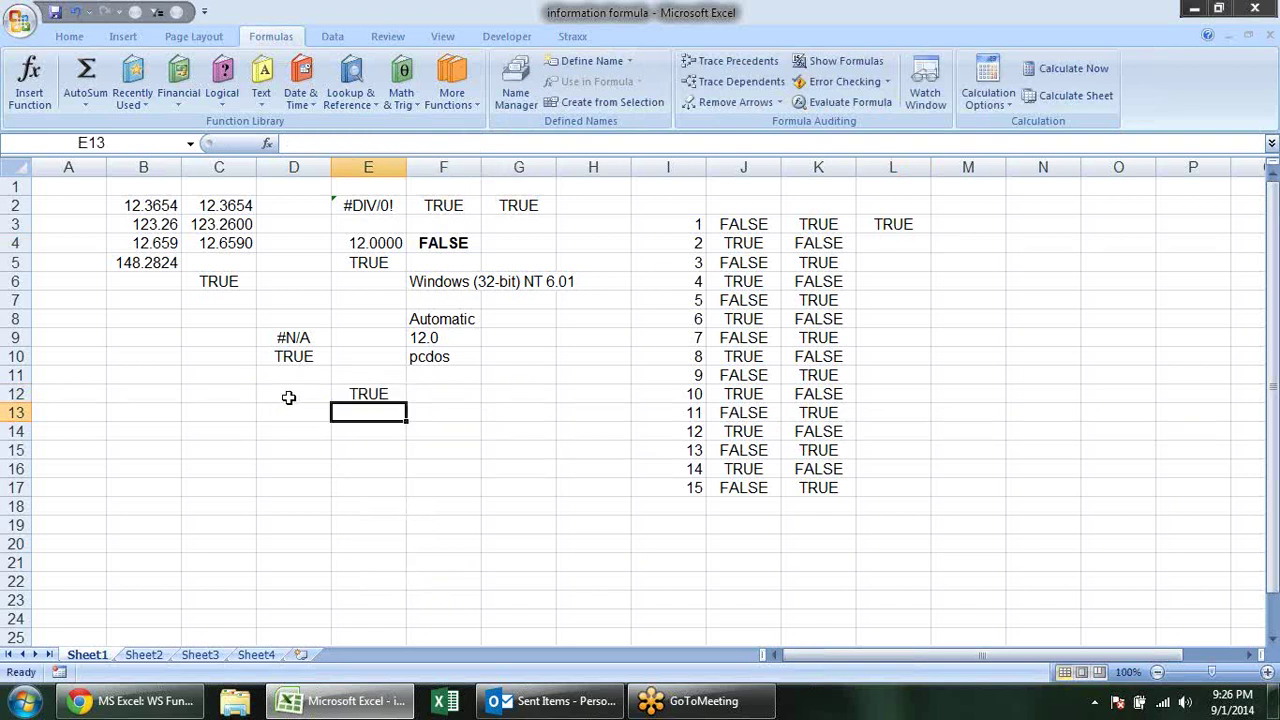
Put the sample text dsf in D12 to test the ISREF result.
left_click(290, 394)
double_click(368, 393)
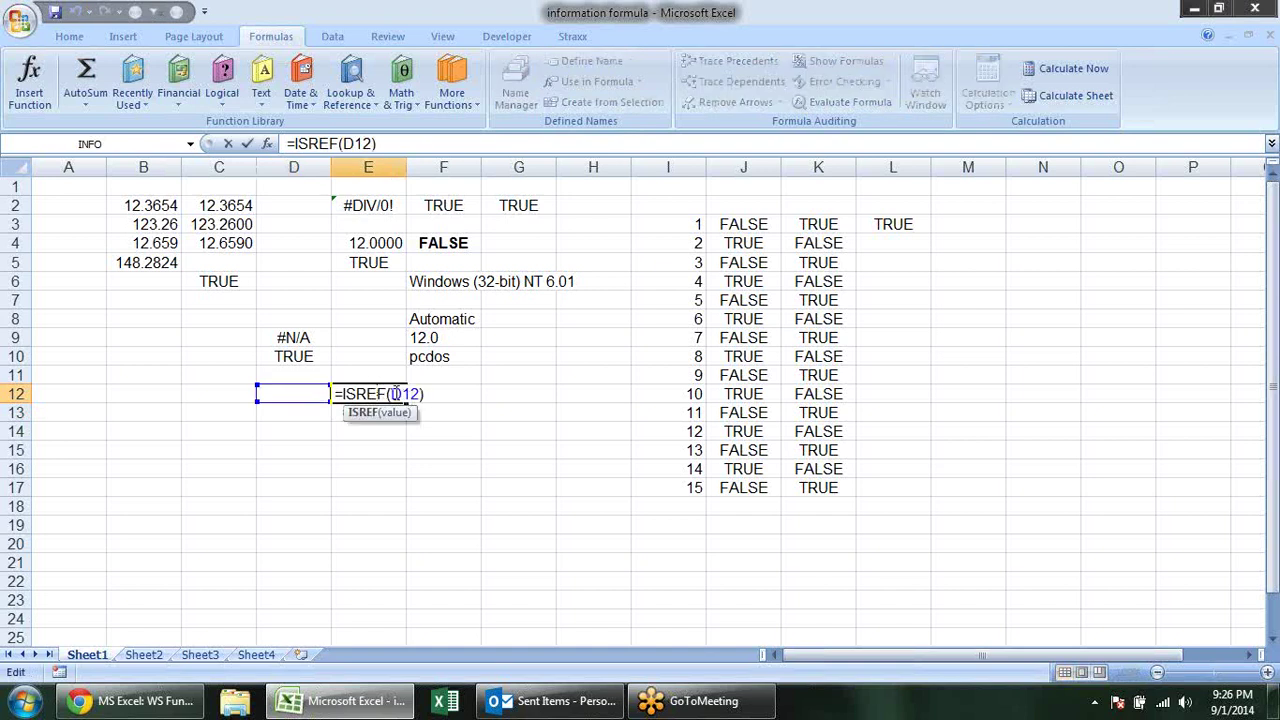
left_click(395, 394)
key("Return")
left_click(322, 396)
type("dsf")
left_click(338, 448)
Change E12's ISREF argument to the quoted text "D12".
left_click(368, 396)
double_click(380, 394)
left_click(416, 394)
type("\"")
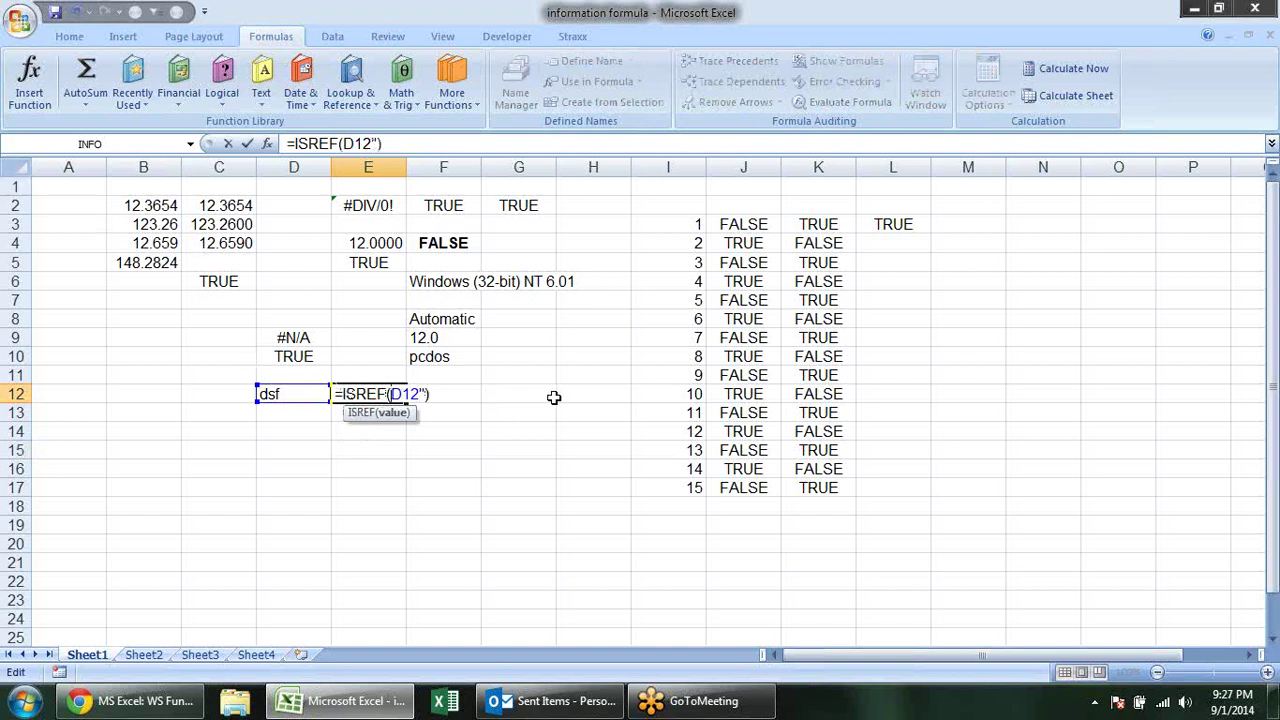
key("Return")
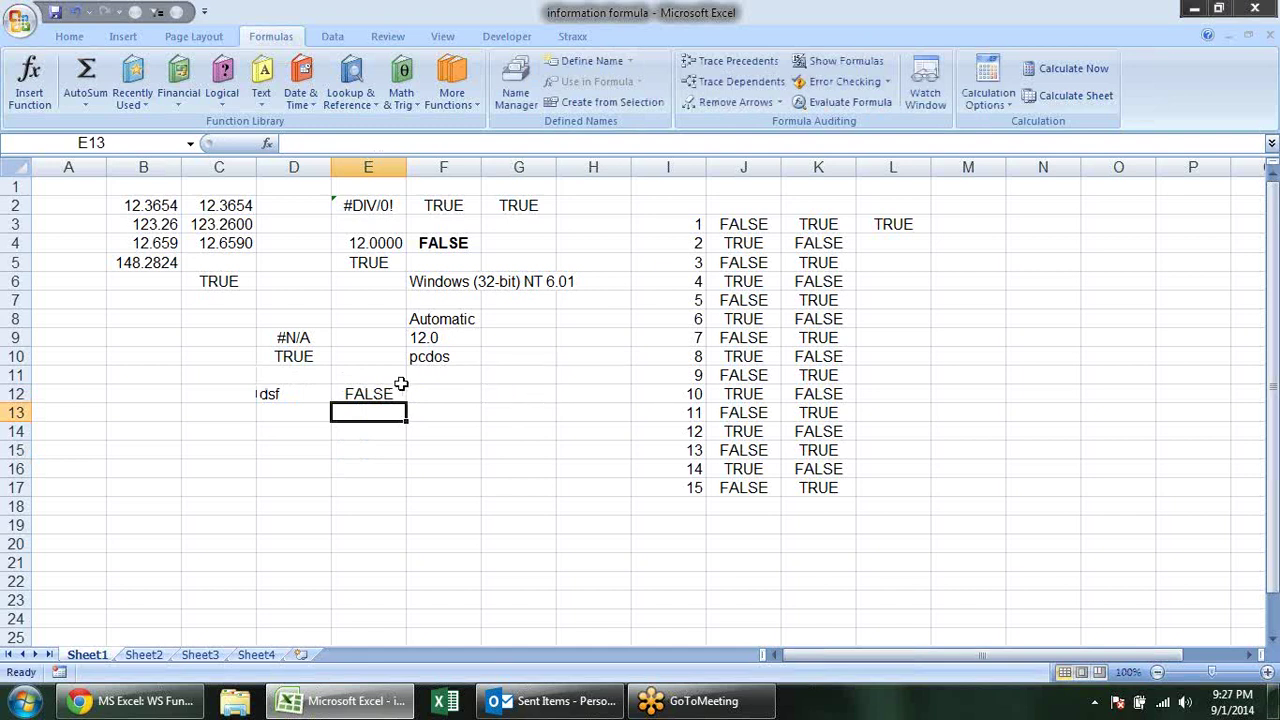
Wrap the argument in INDIRECT so E12 reads =ISREF(INDIRECT("D12")).
left_click(400, 392)
double_click(397, 393)
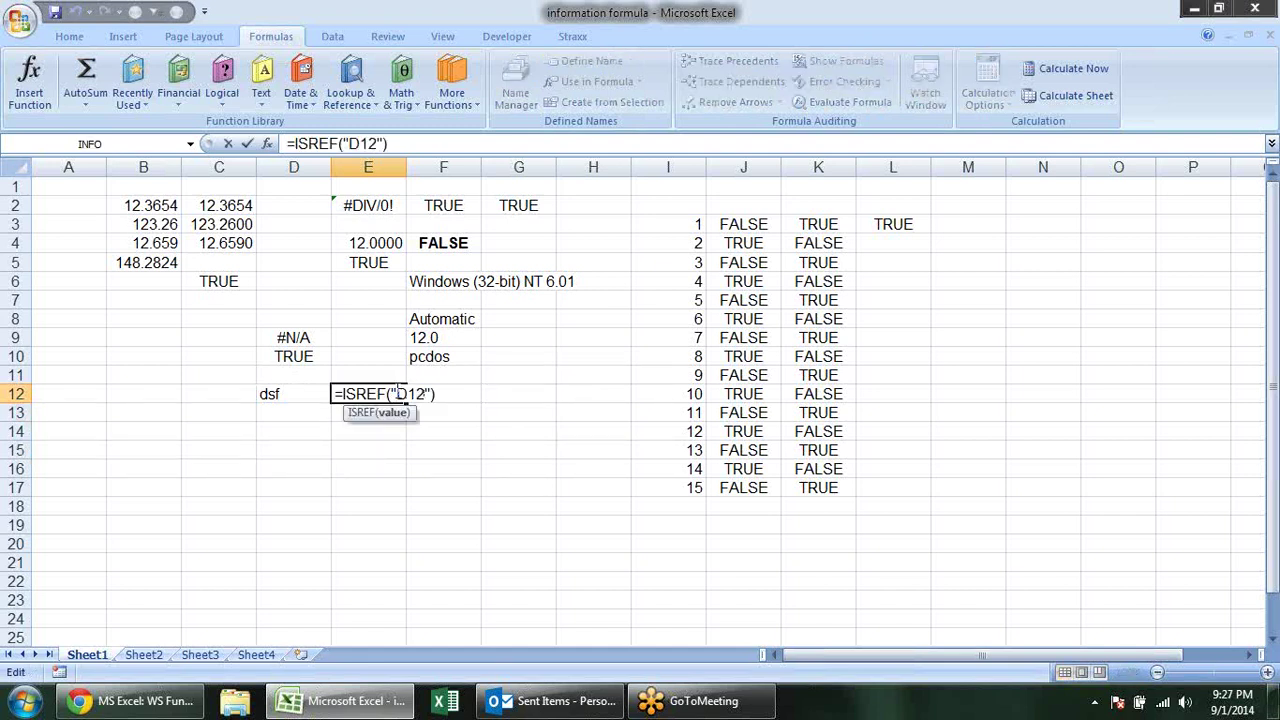
type("ind")
key("Down")
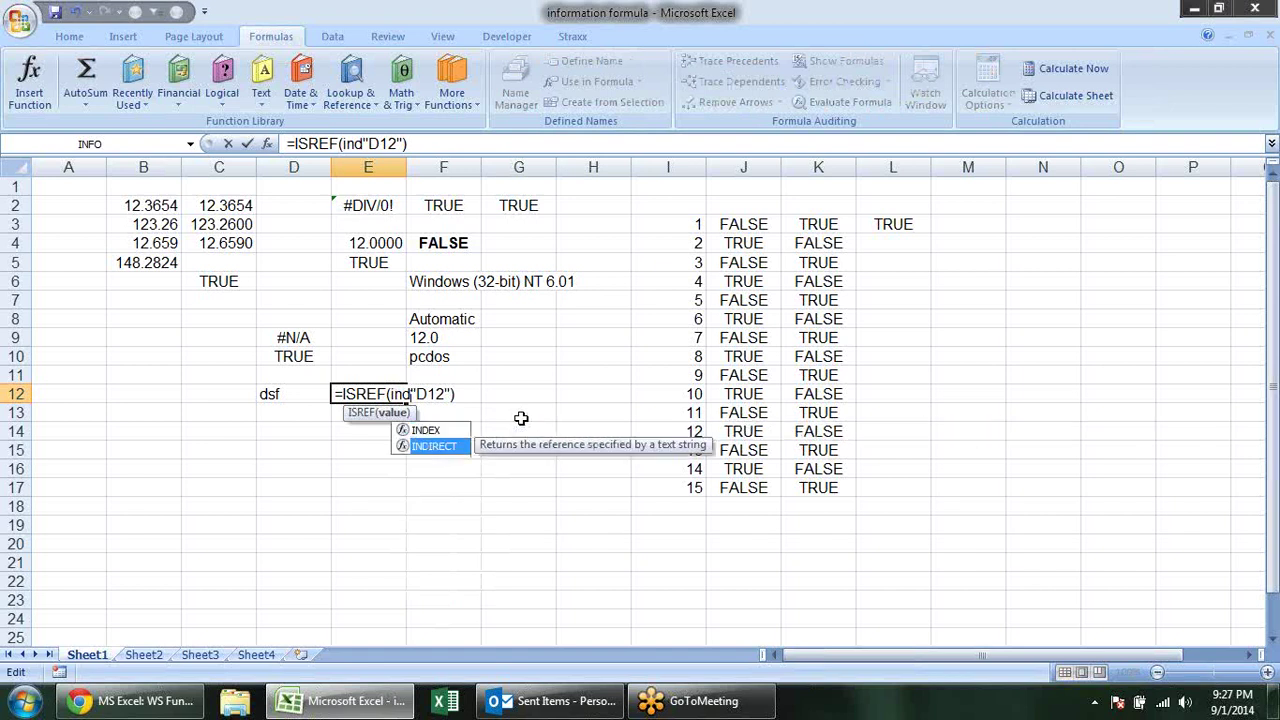
key("Tab")
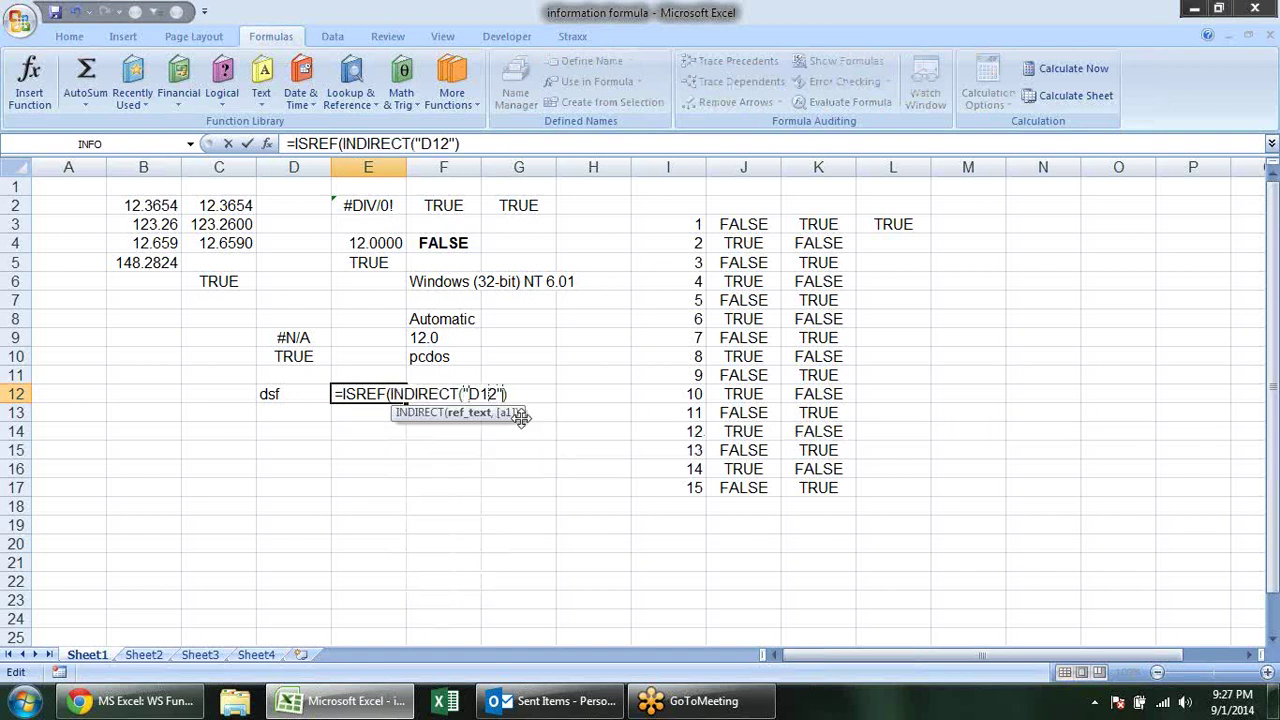
type(")")
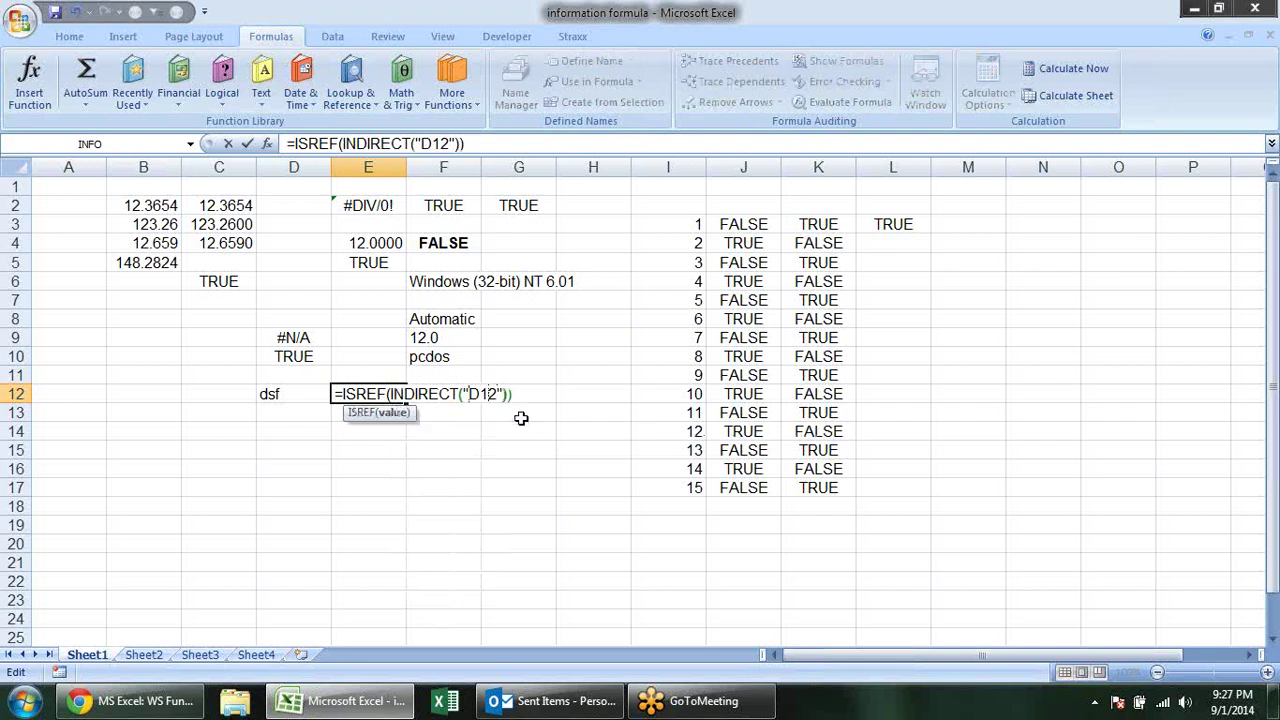
key("Return")
Clear D12, check that E12 still shows TRUE, and reopen the Information functions list.
key("Up")
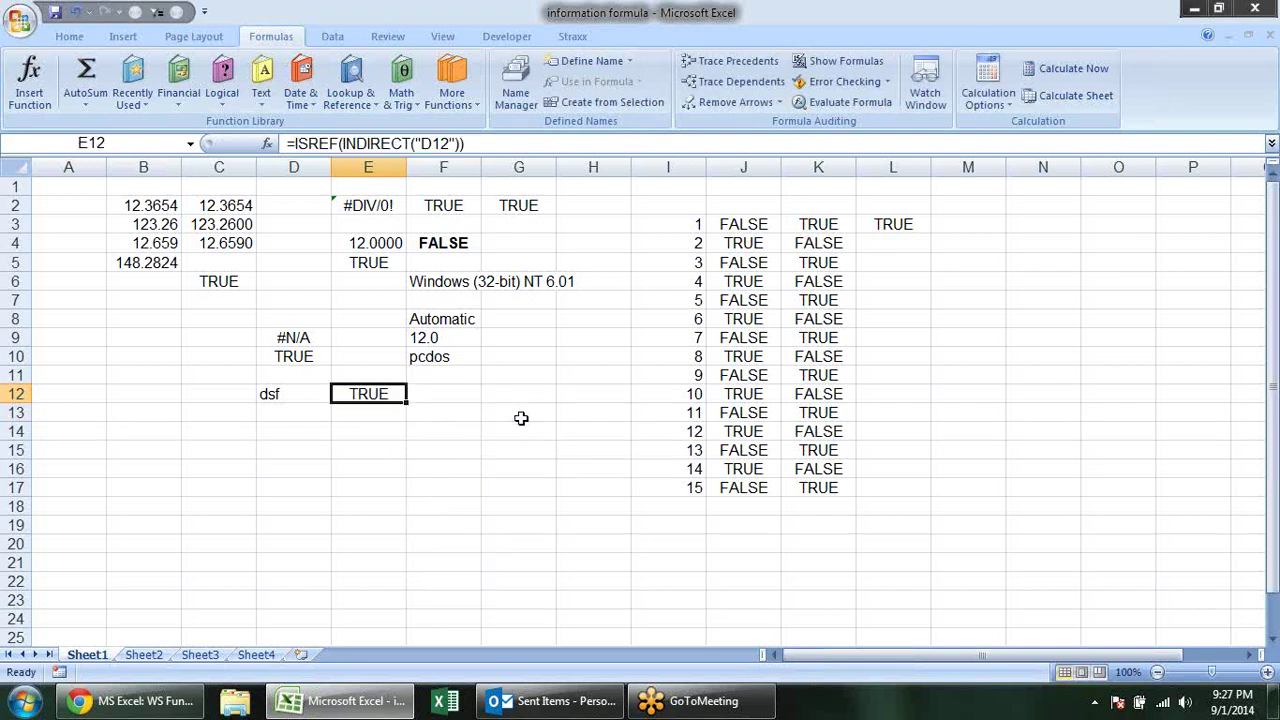
key("Left")
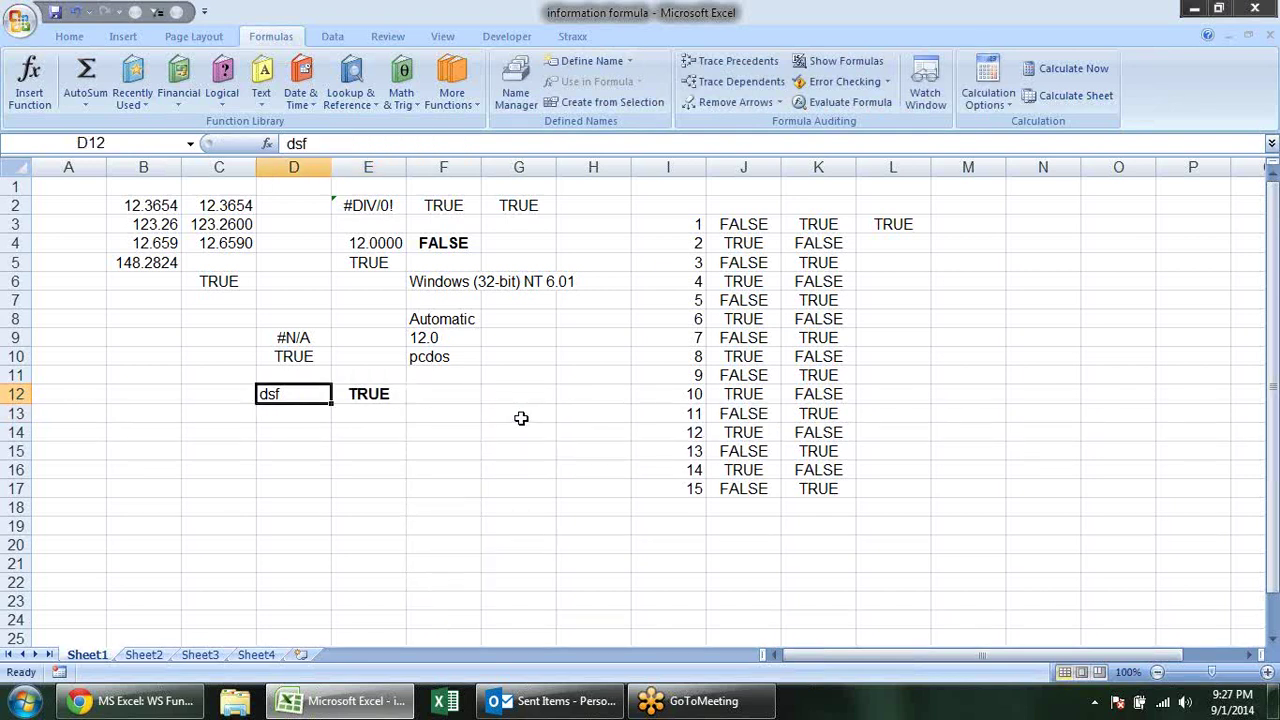
key("Delete")
double_click(395, 393)
left_click(519, 452)
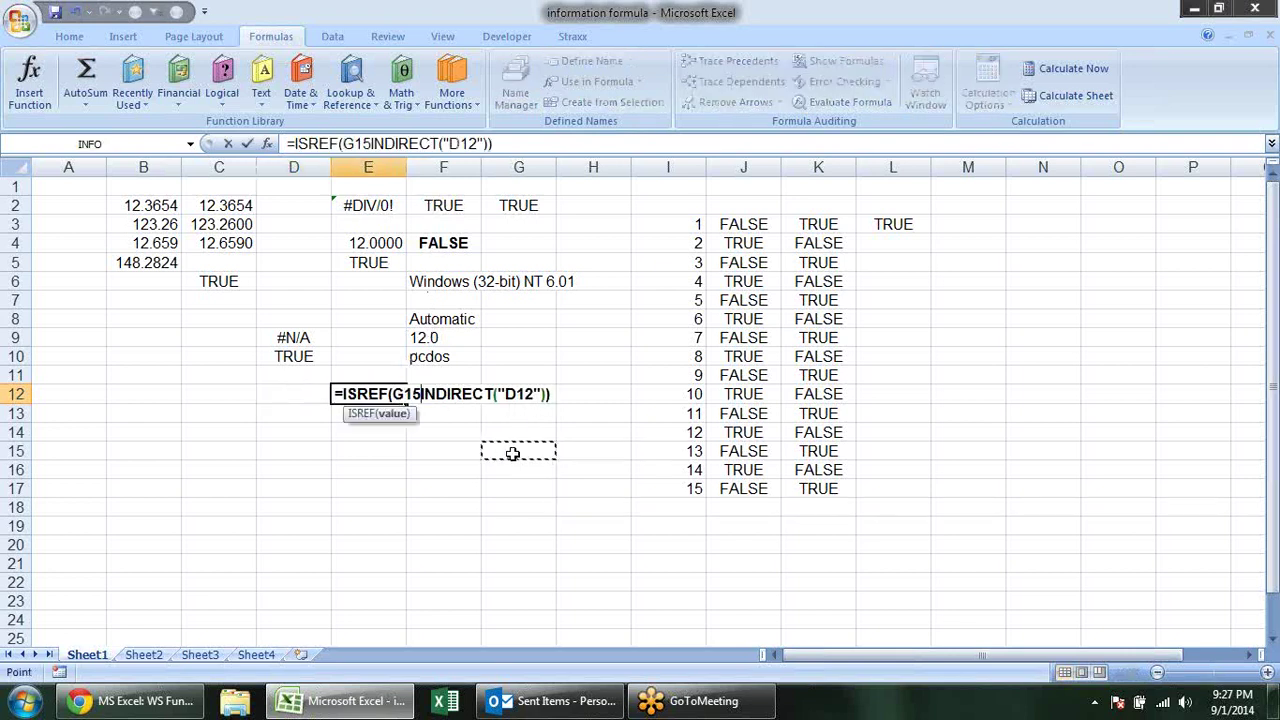
key("Escape")
left_click(463, 98)
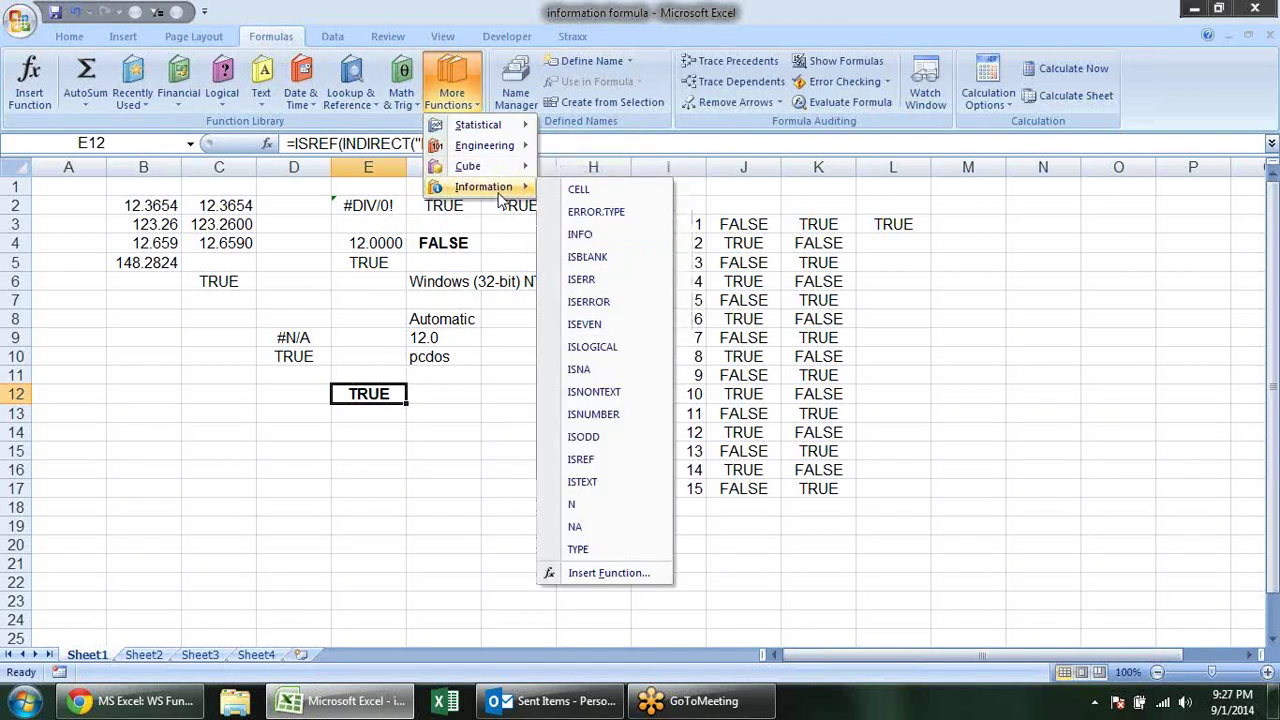
mouse_move(484, 187)
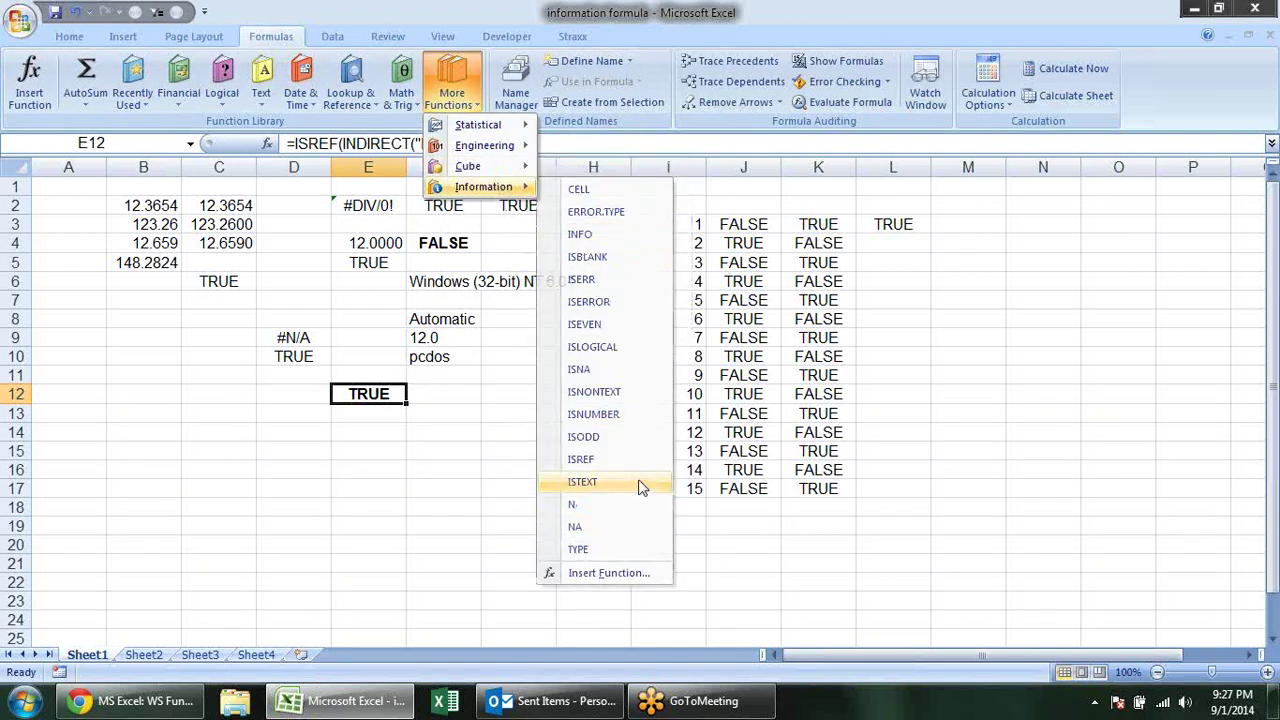
Enter =ISTEXT(F8) in G8, correcting the mistyped F84 reference.
left_click(528, 400)
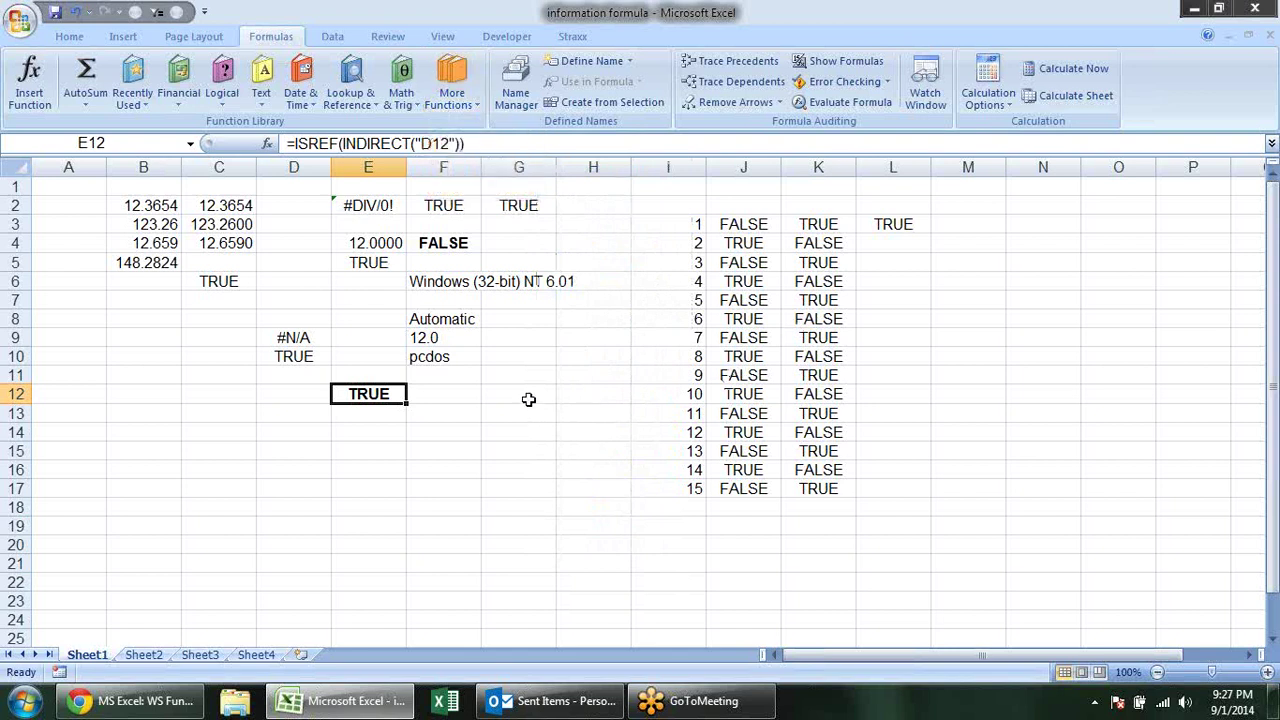
left_click(533, 317)
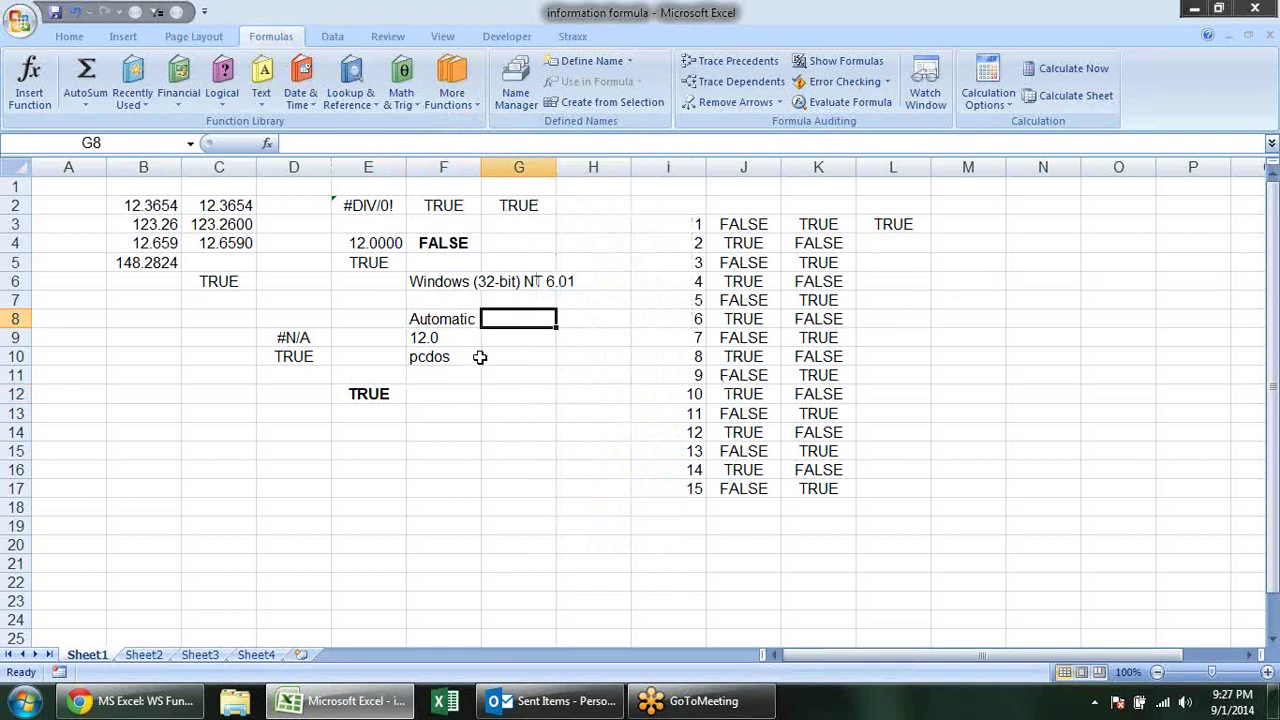
type("=is")
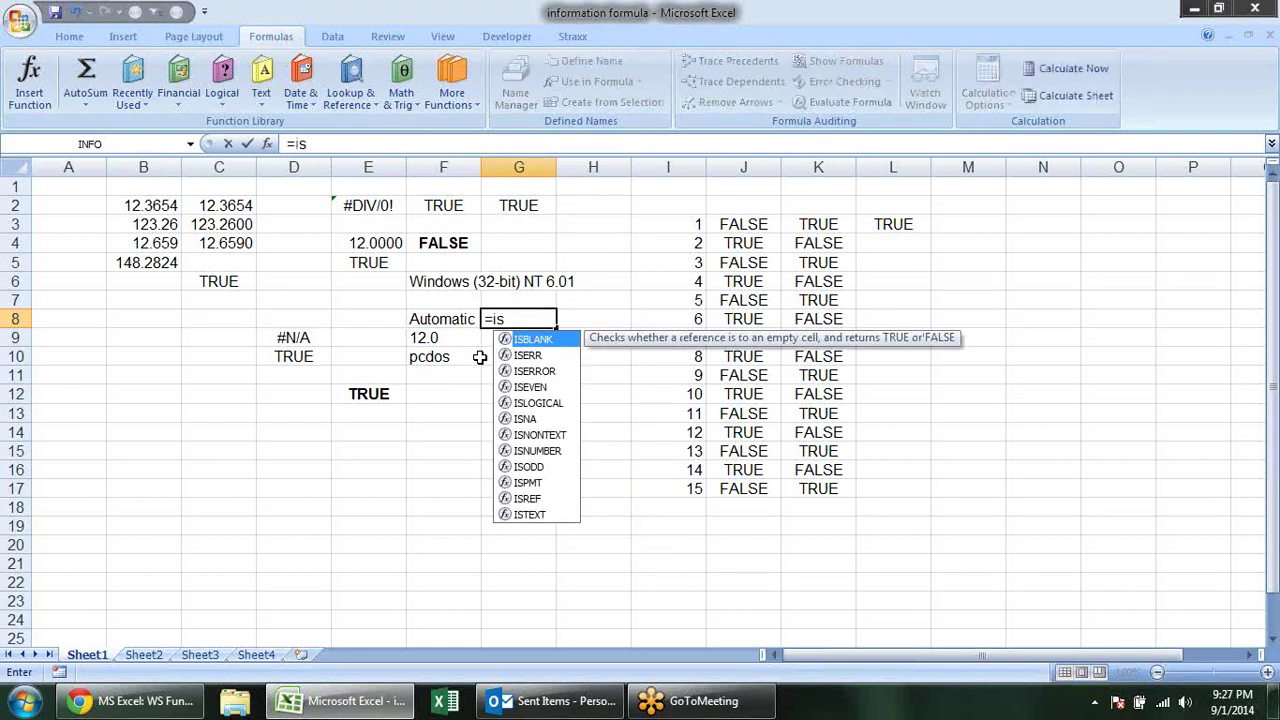
type("te")
key("Tab")
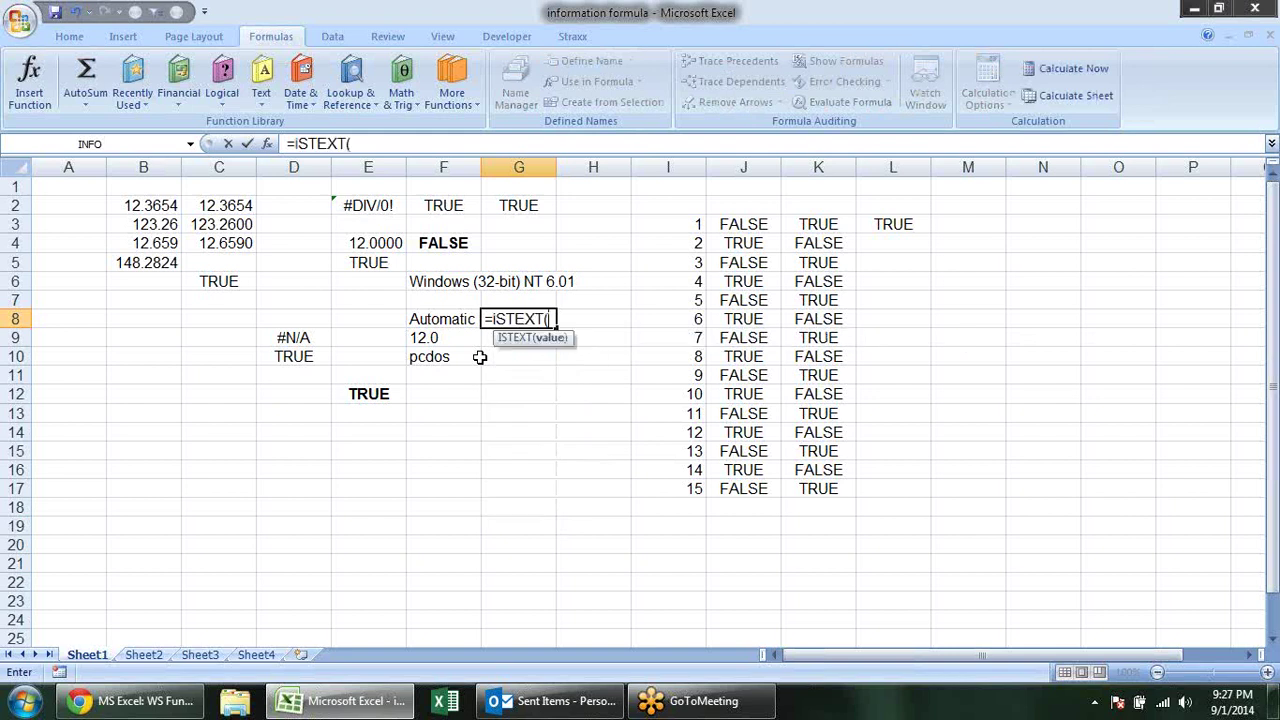
type("F84")
left_click(471, 325)
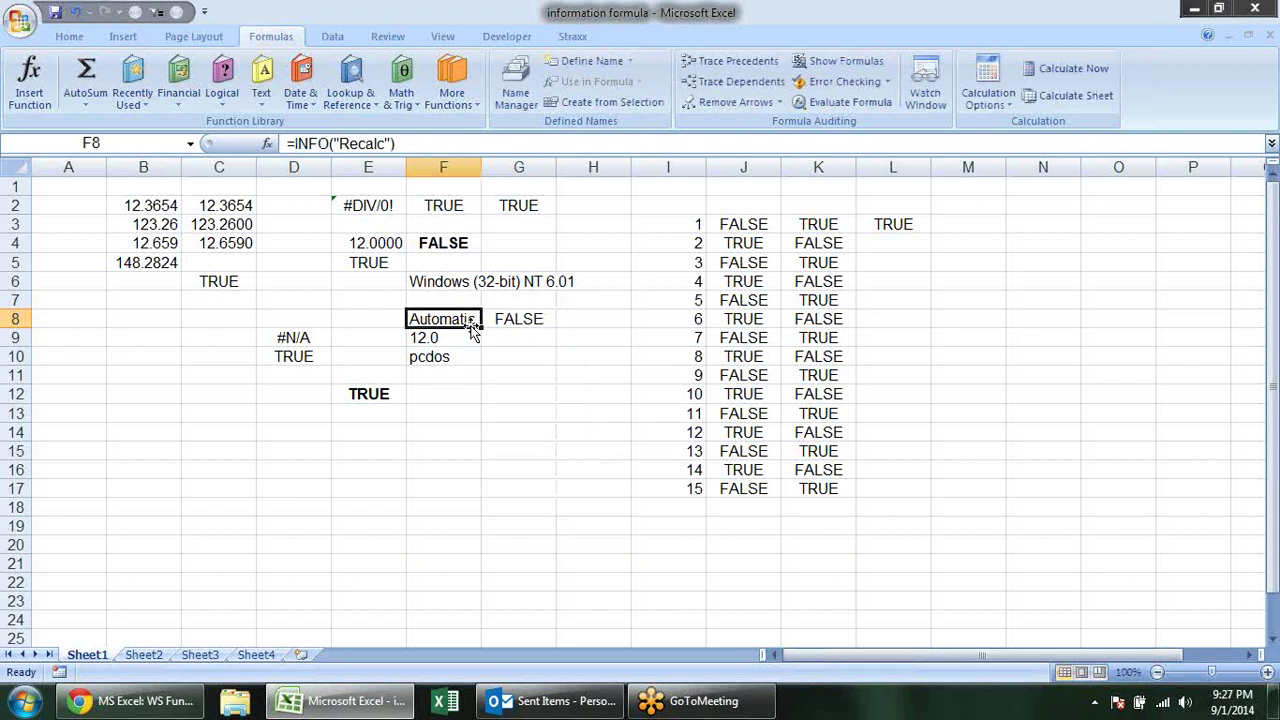
double_click(540, 320)
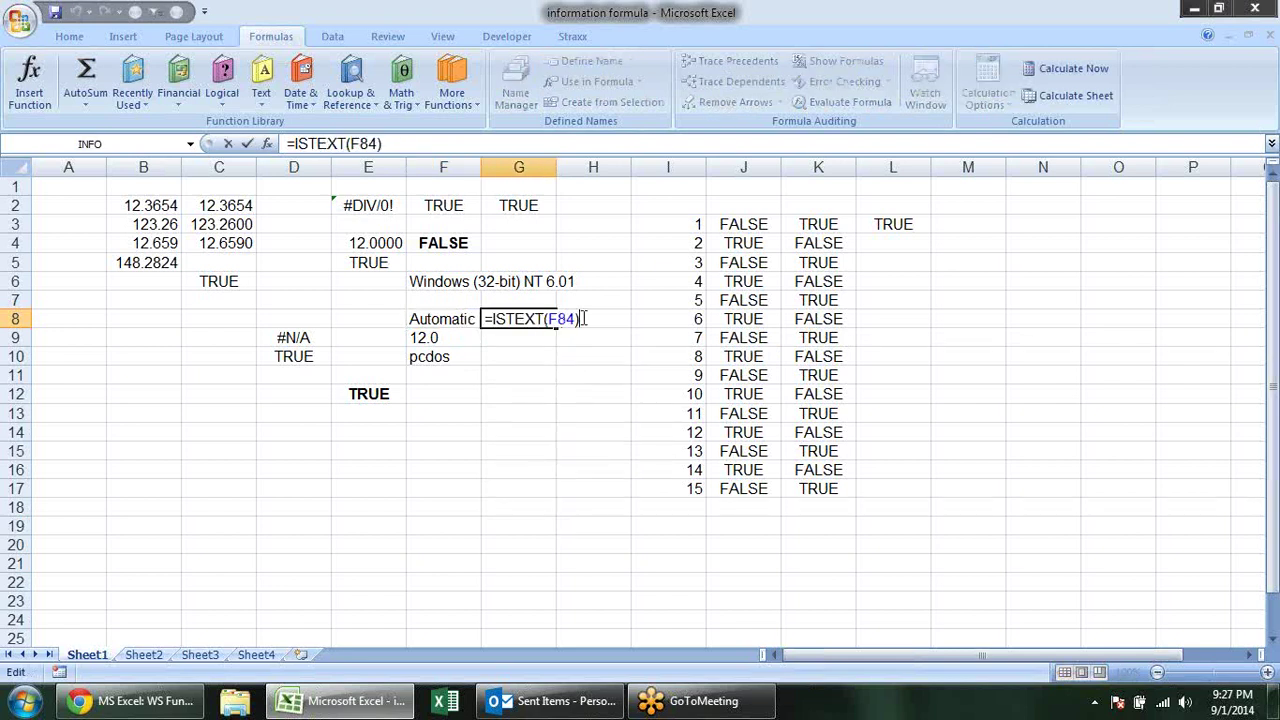
left_click(578, 318)
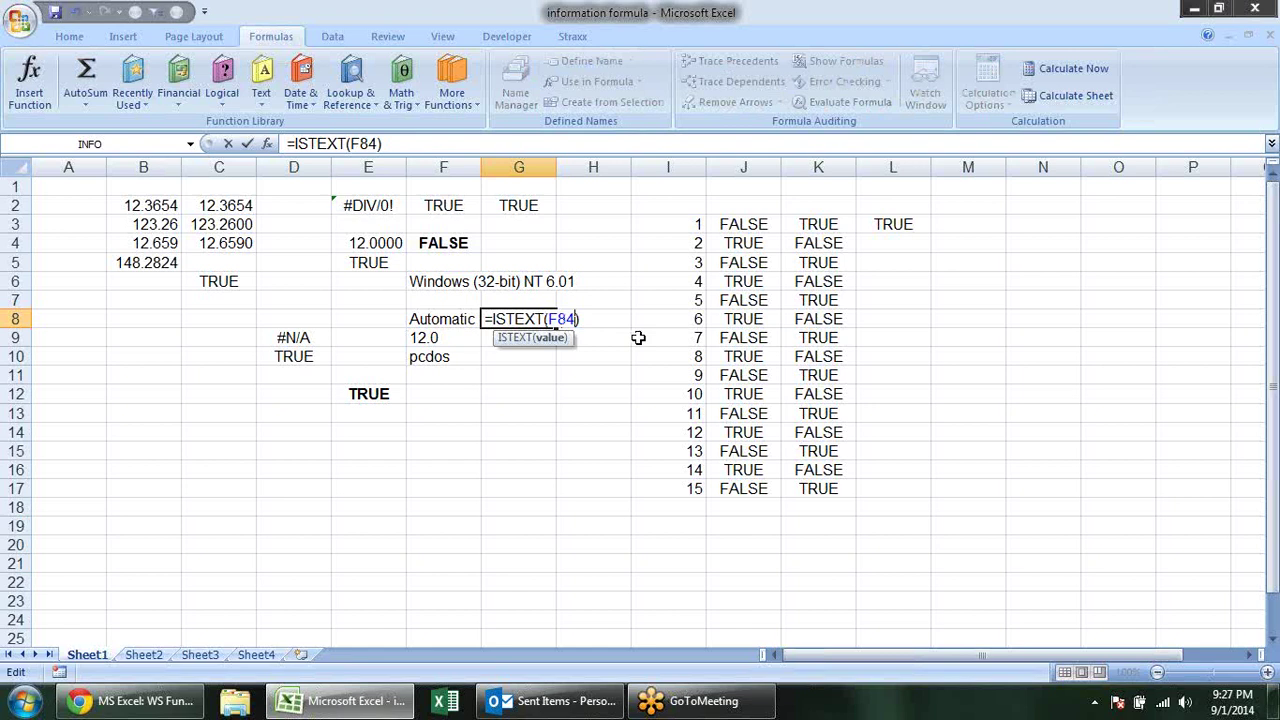
key("BackSpace")
key("Return")
Fill the ISTEXT formula down to G12 and enter the number 12 in F11.
left_click(528, 319)
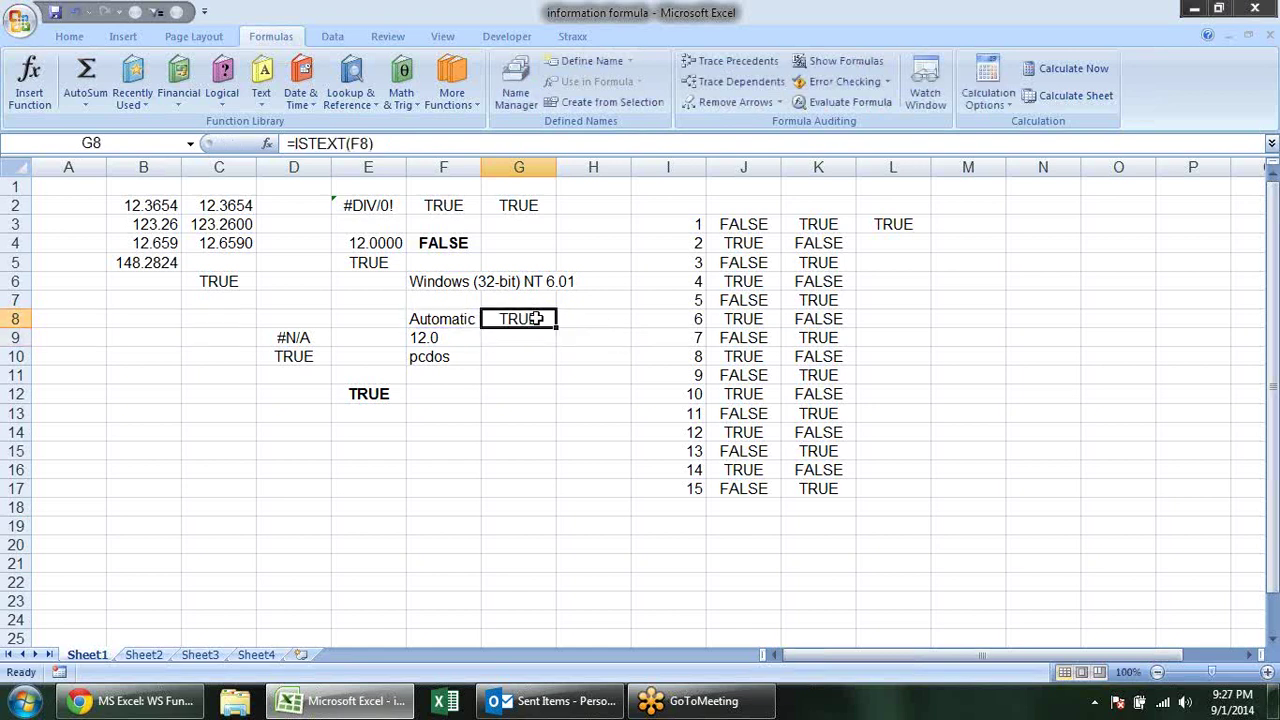
left_click_drag(557, 328, 566, 400)
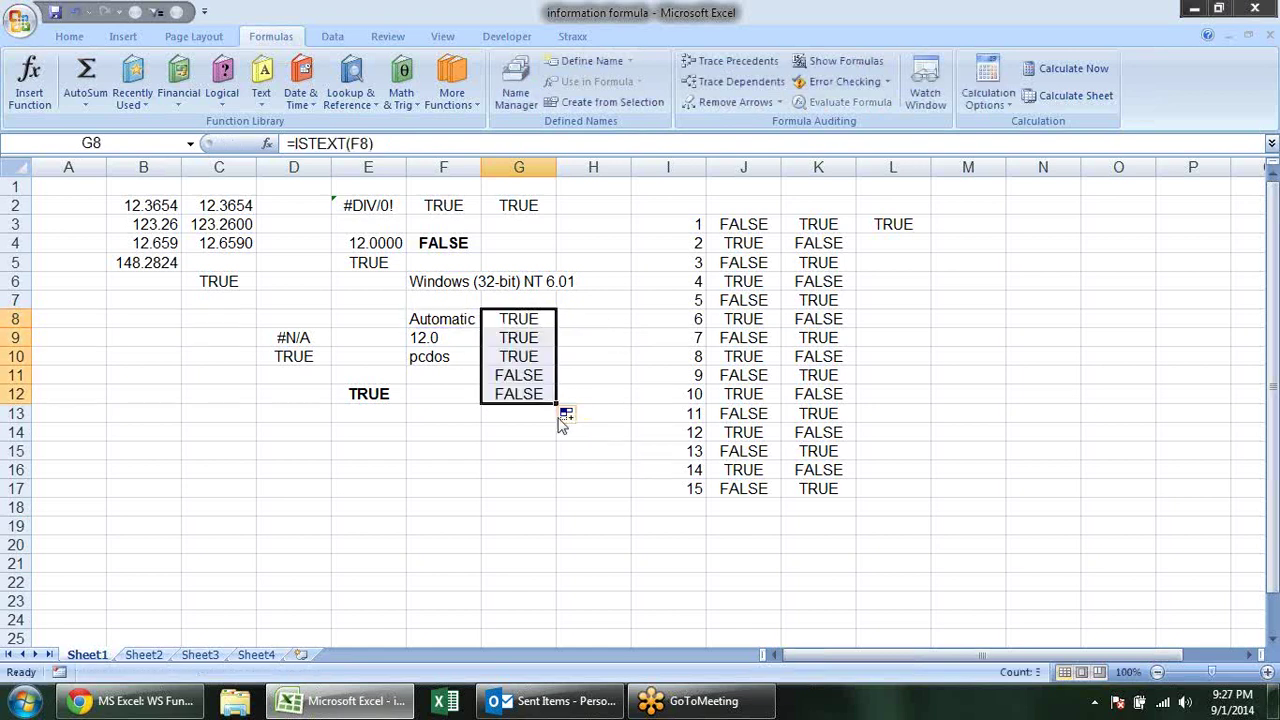
left_click(466, 378)
type("12")
key("Return")
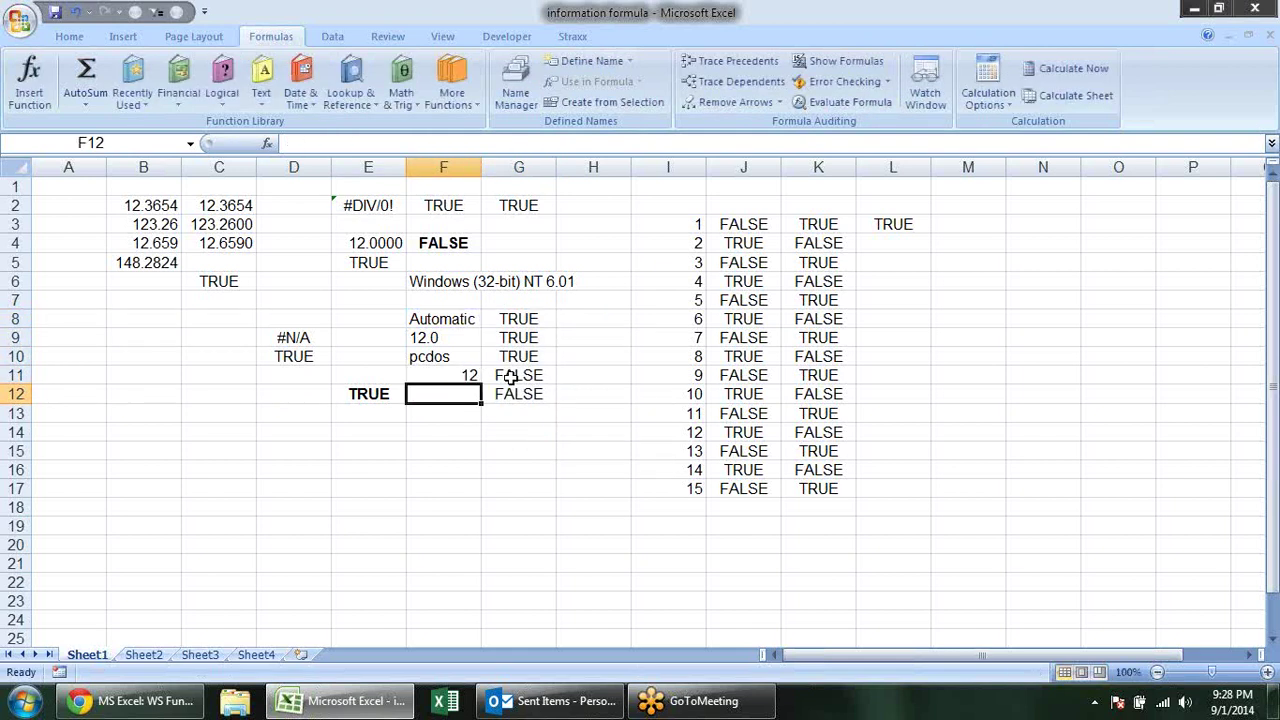
left_click(510, 377)
double_click(510, 377)
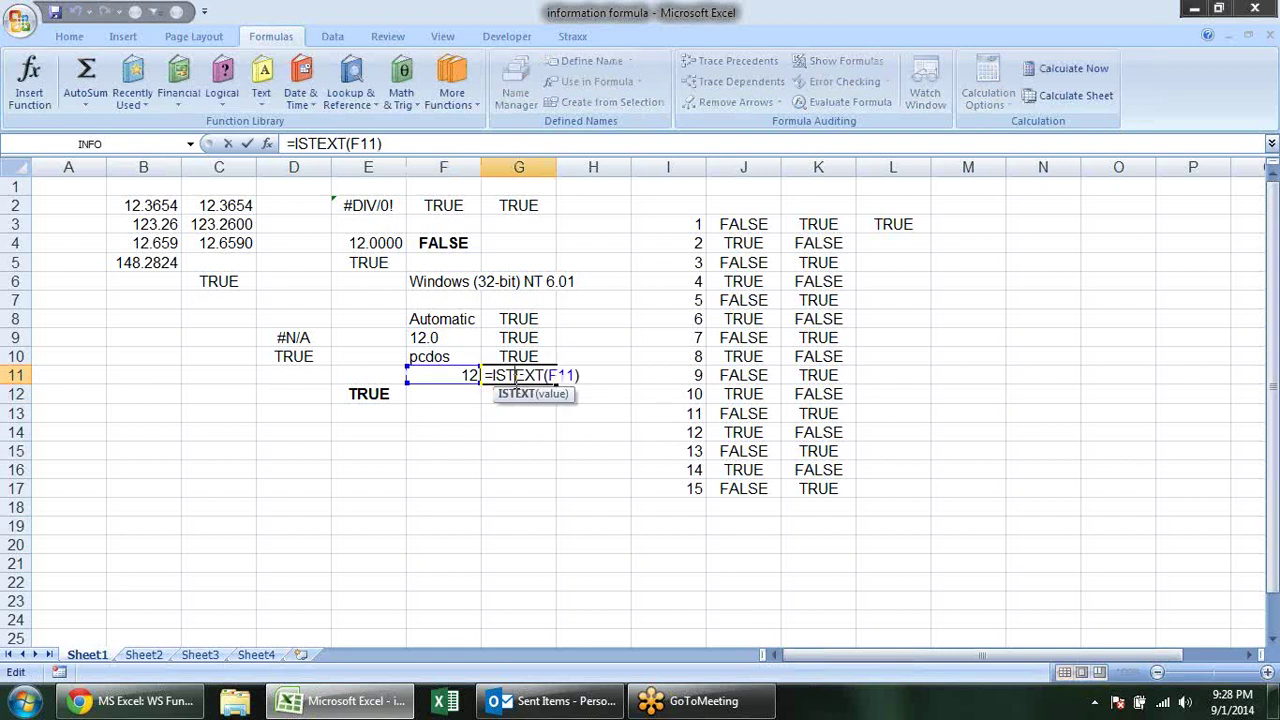
type("4")
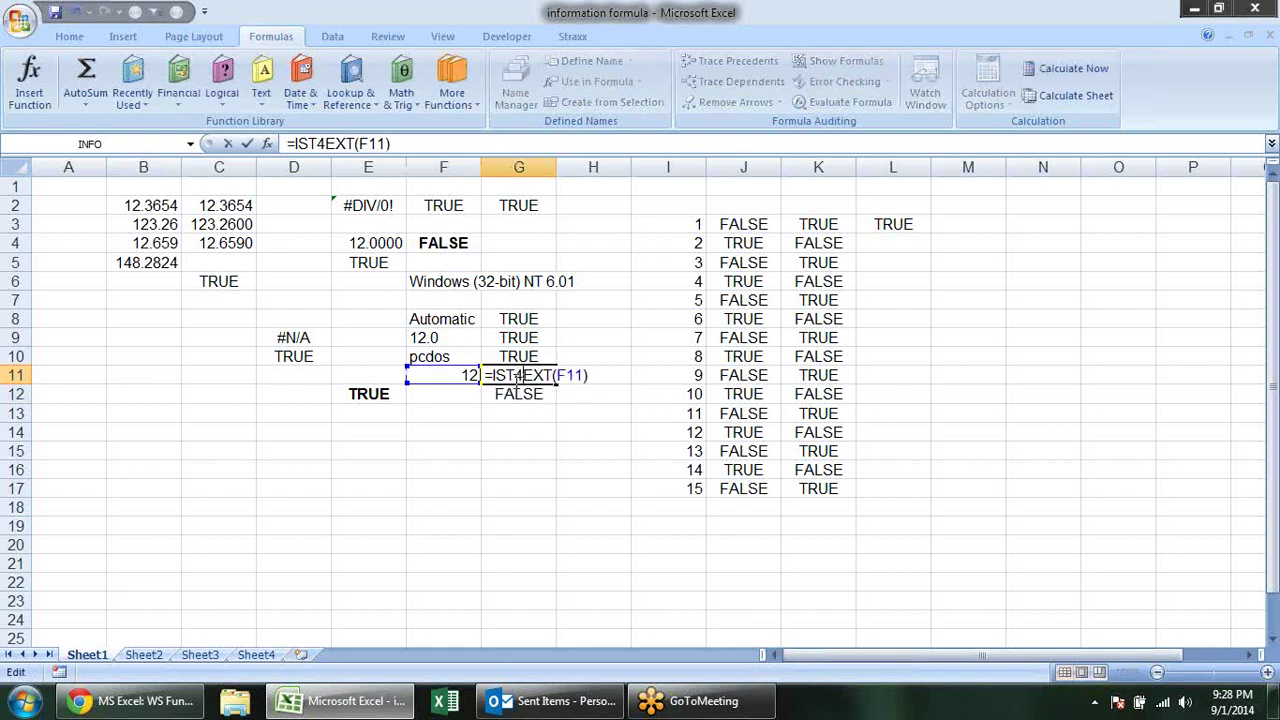
key("BackSpace")
key("Return")
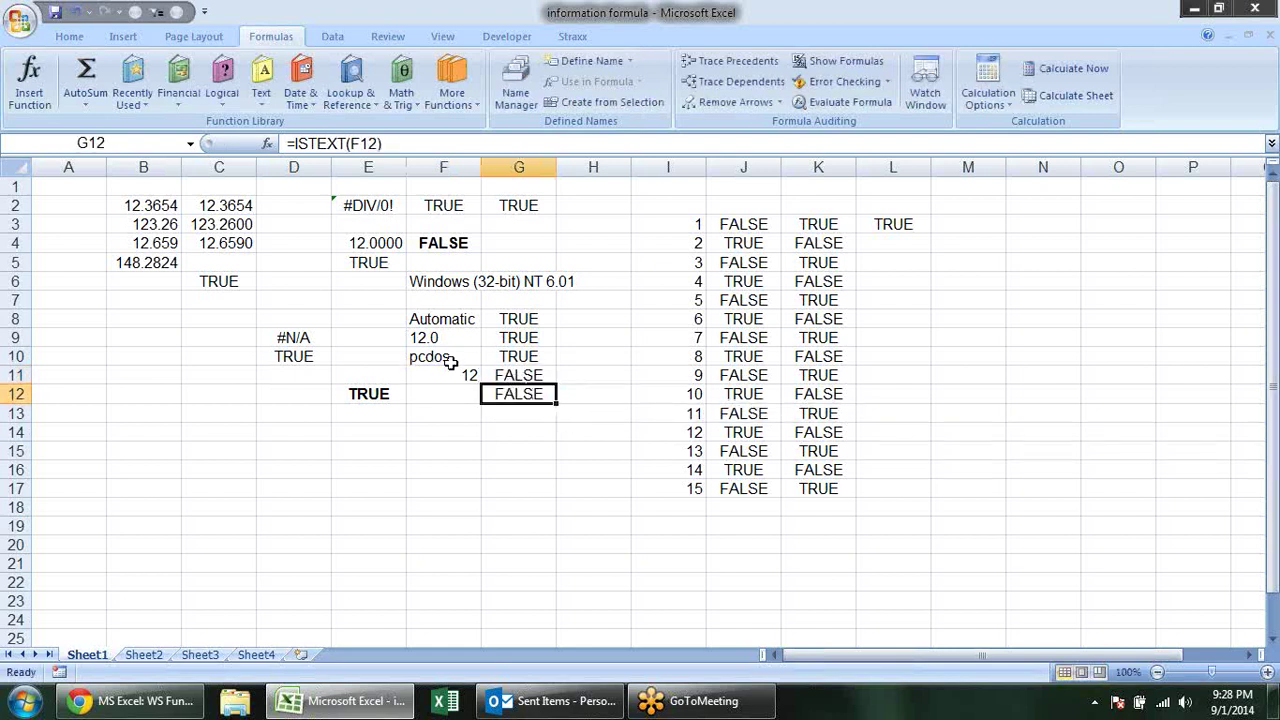
left_click(456, 372)
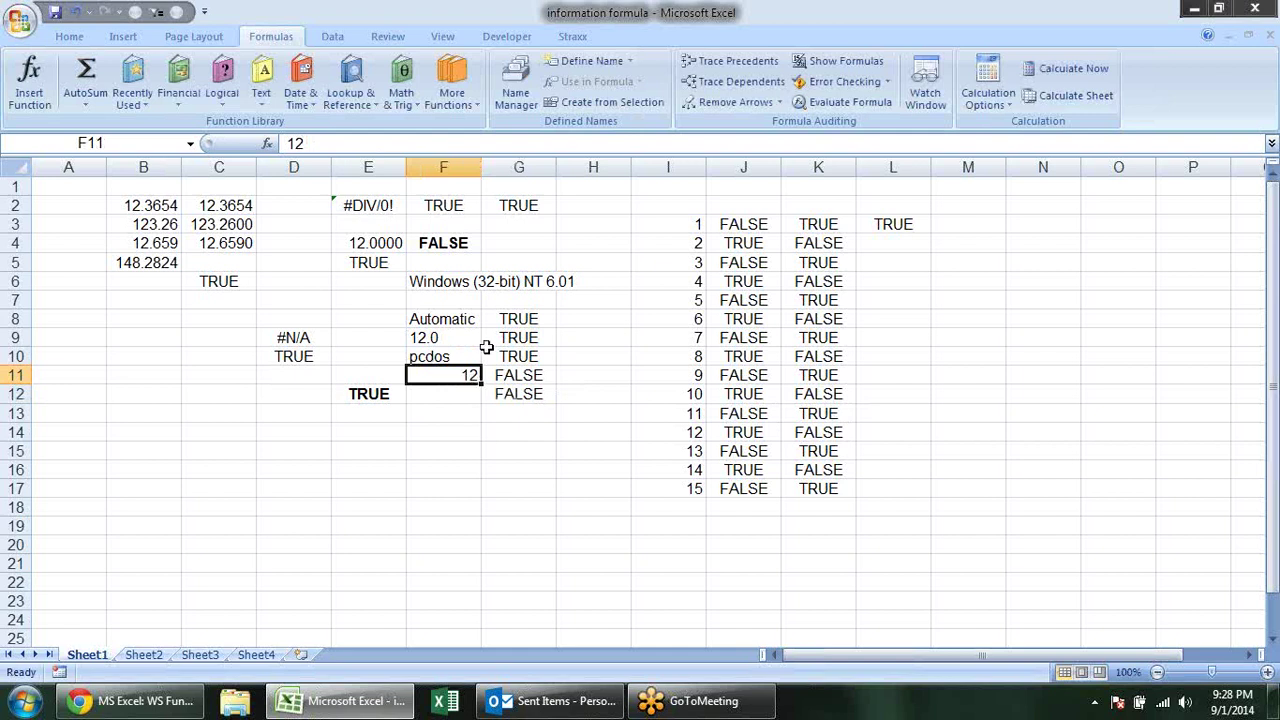
Wrap F9's INFO("release") formula in VALUE so it returns the number 12.
left_click(474, 340)
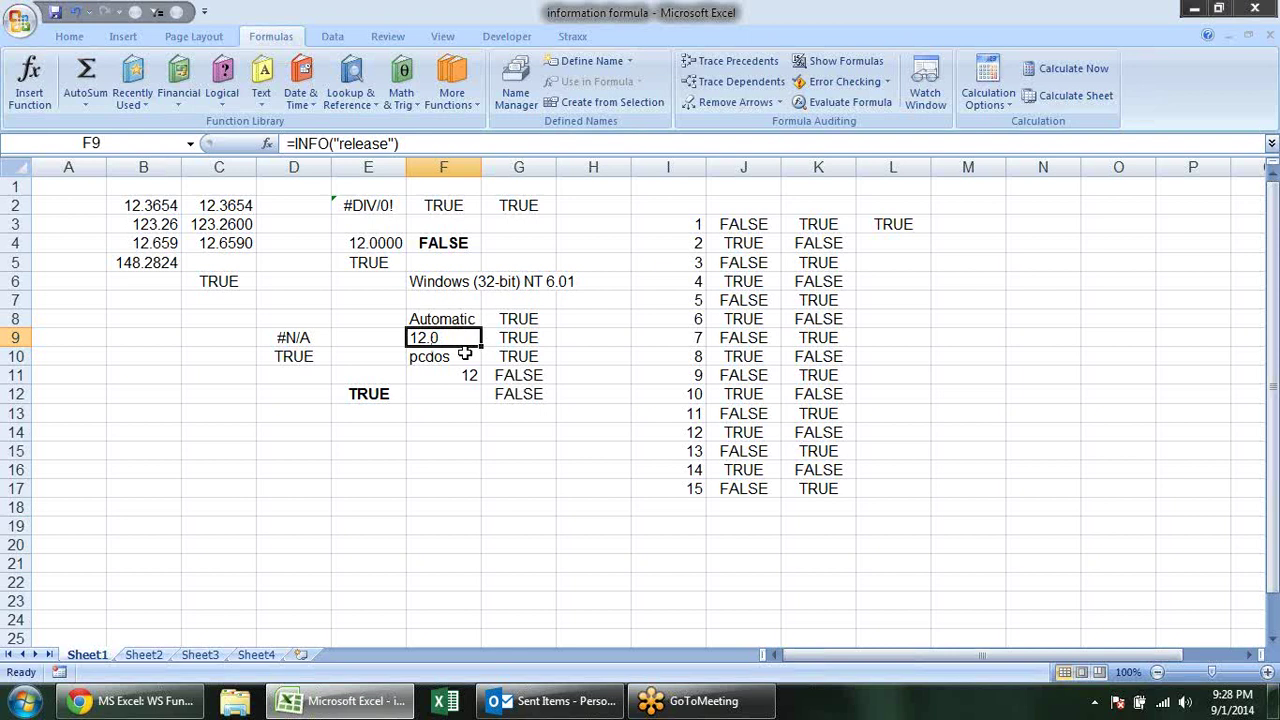
key("F2")
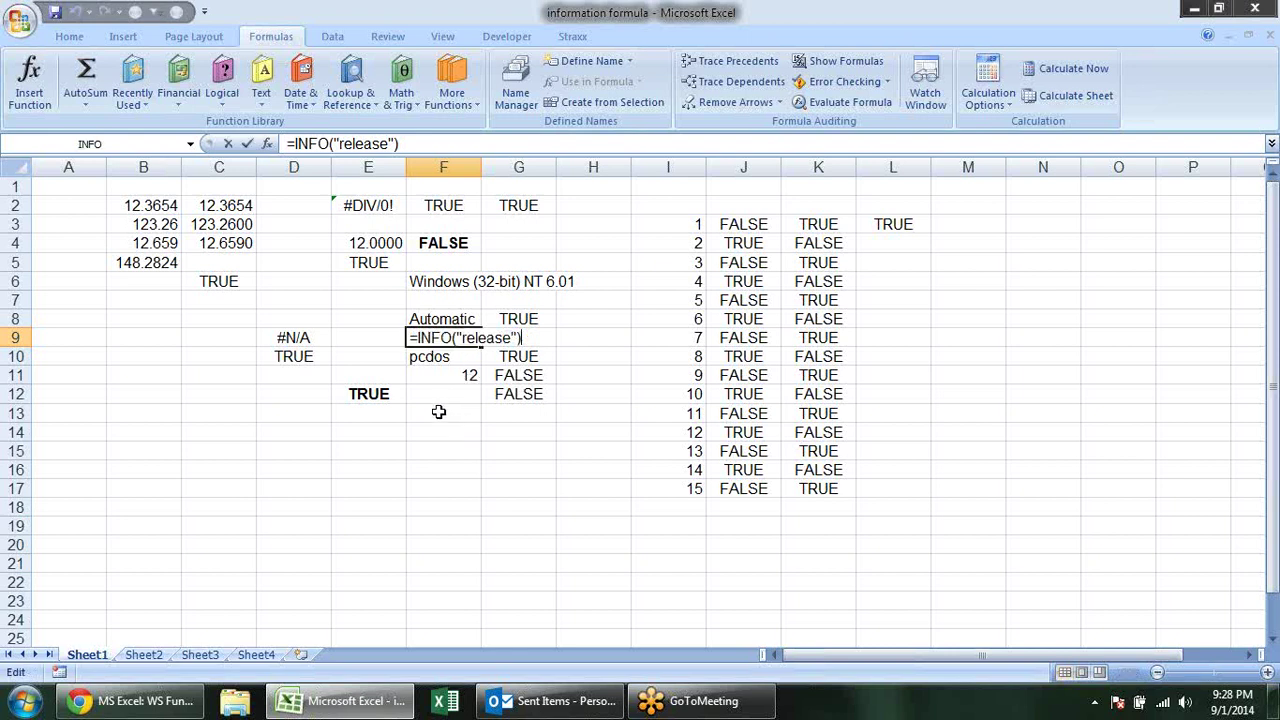
type("value")
key("Tab")
key("Return")
key("Return")
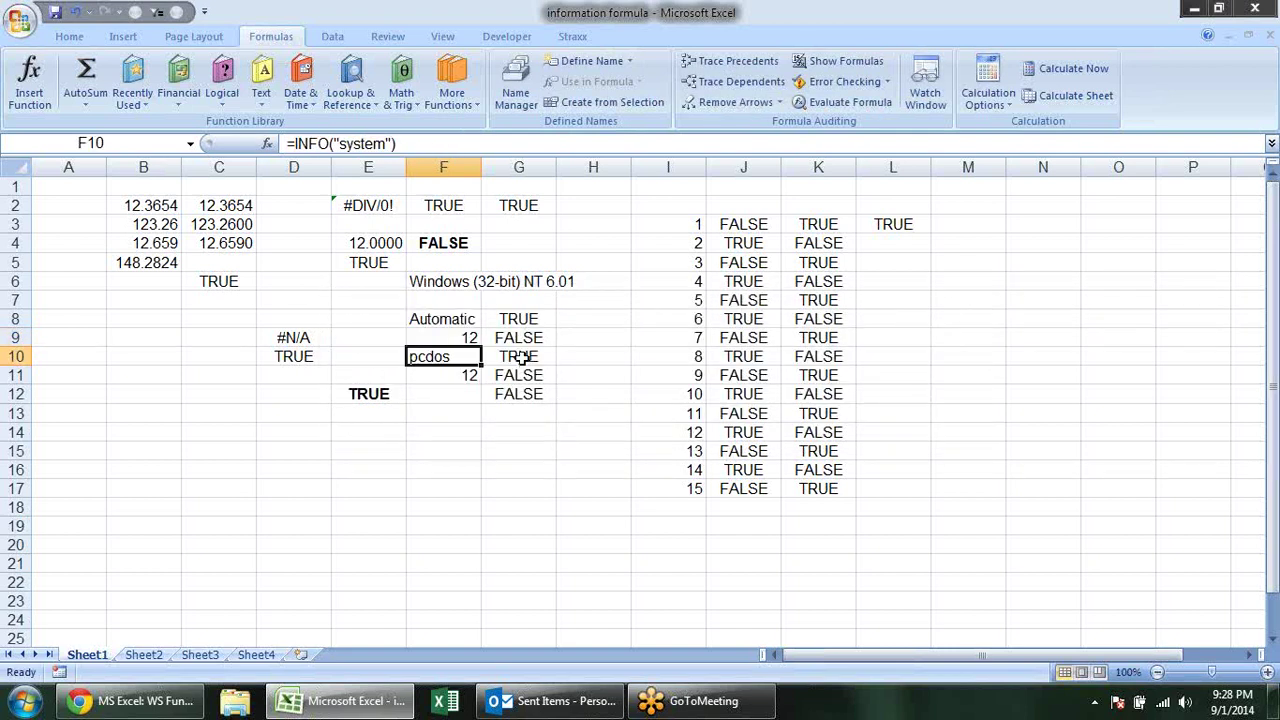
left_click(523, 322)
Undo the VALUE wrapper so F9 shows 12.0 from INFO("release") and G9 reads TRUE.
left_click(530, 338)
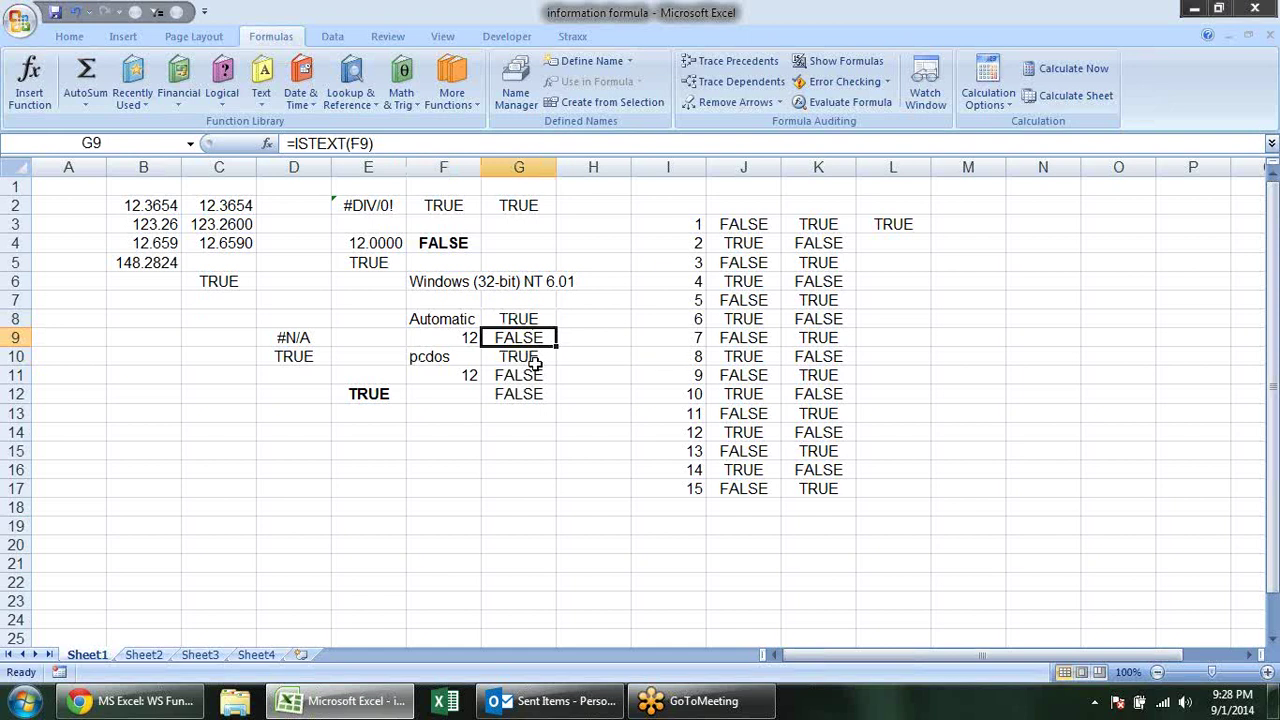
left_click(520, 420)
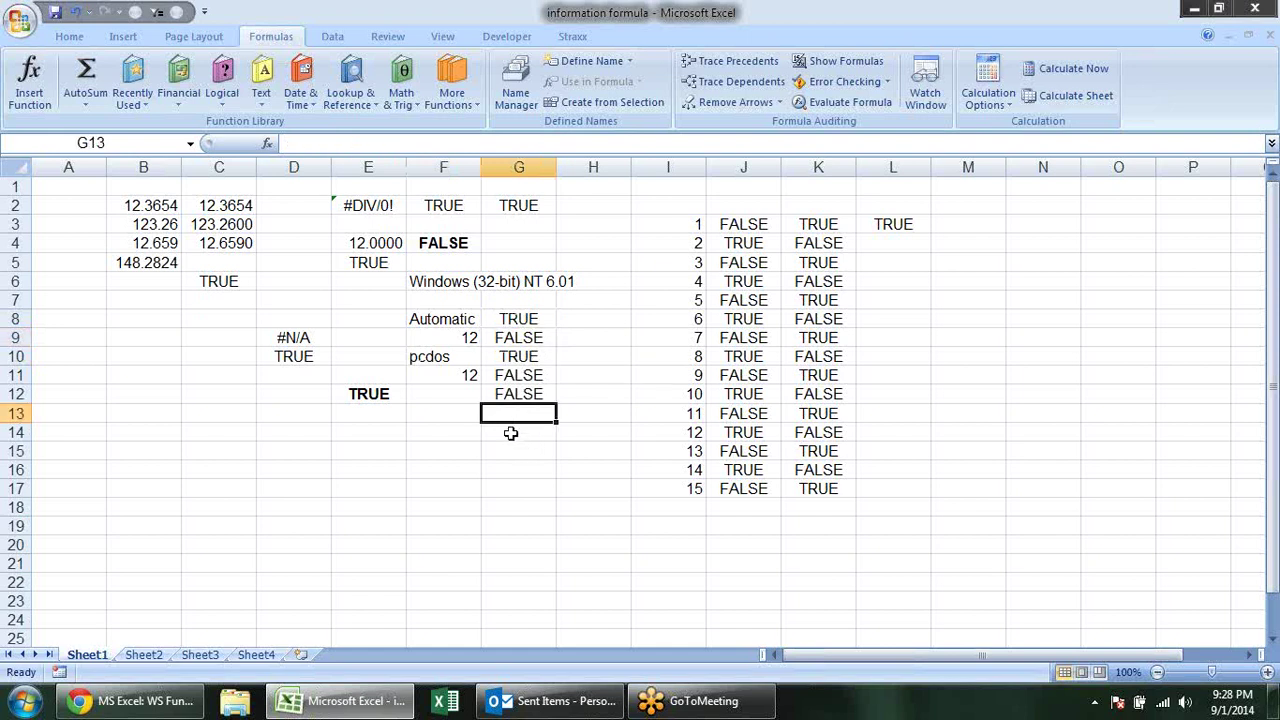
key("ctrl+z")
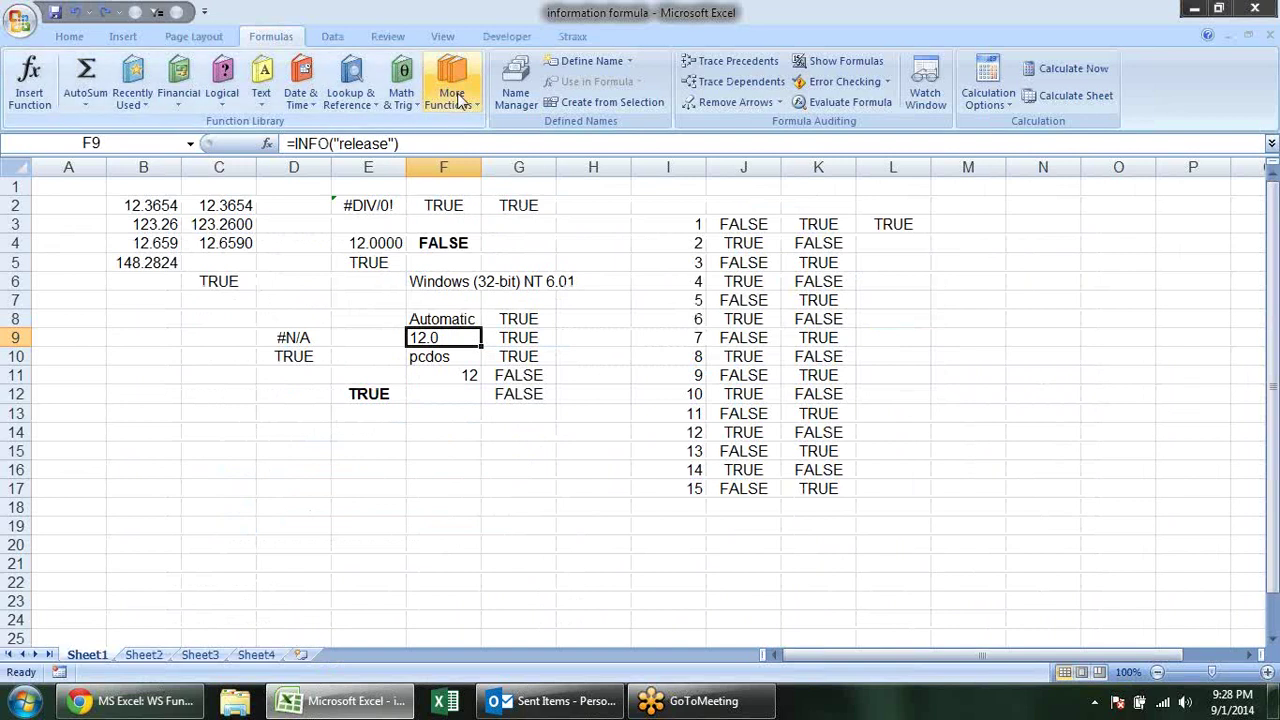
left_click(452, 95)
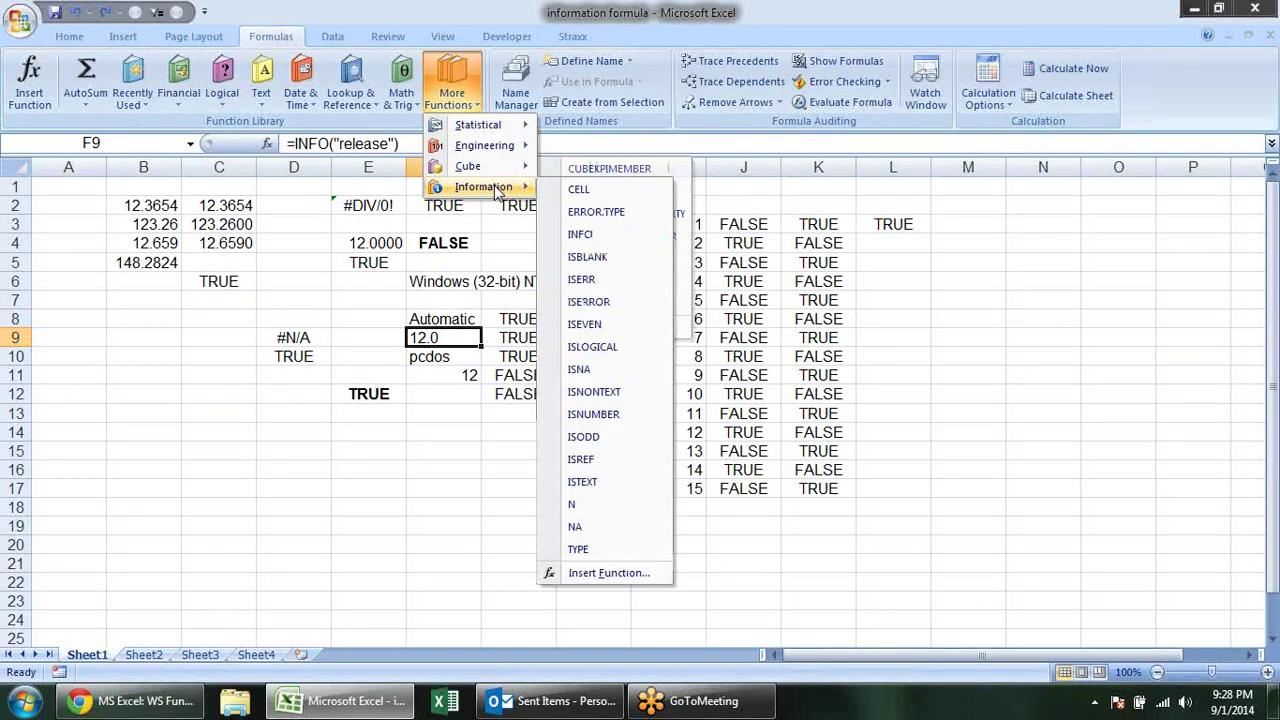
mouse_move(483, 187)
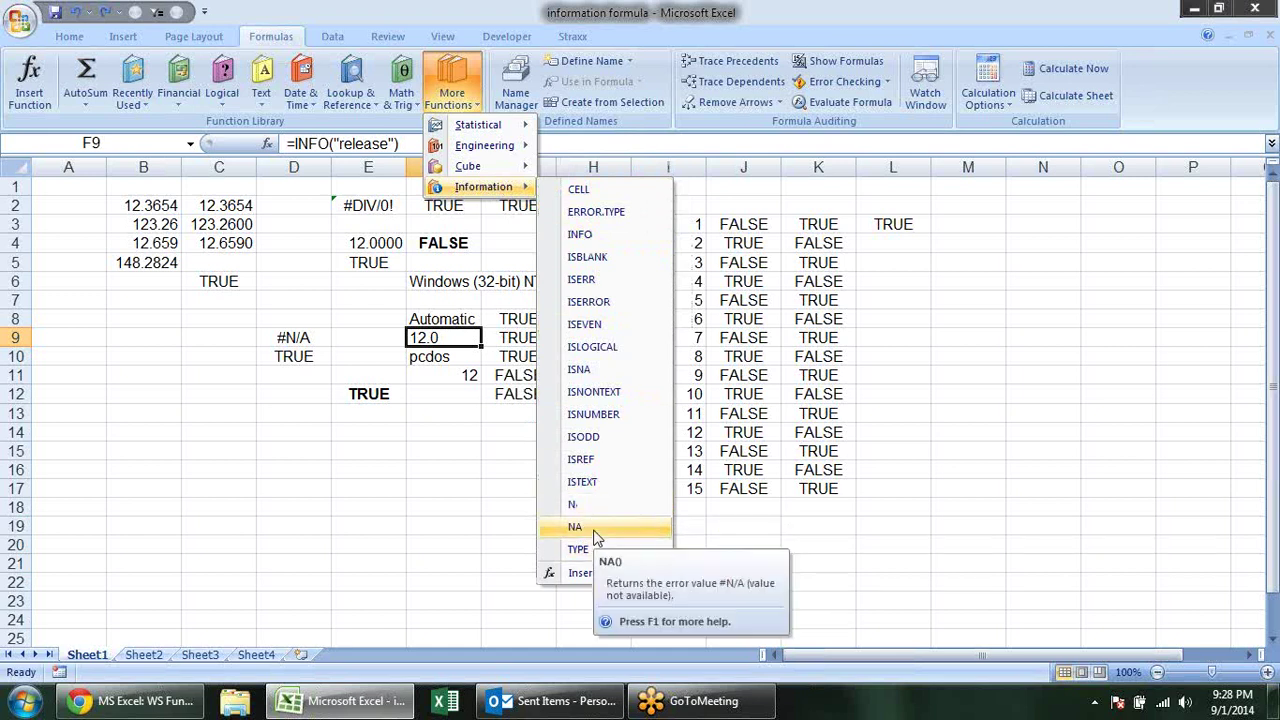
left_click(457, 509)
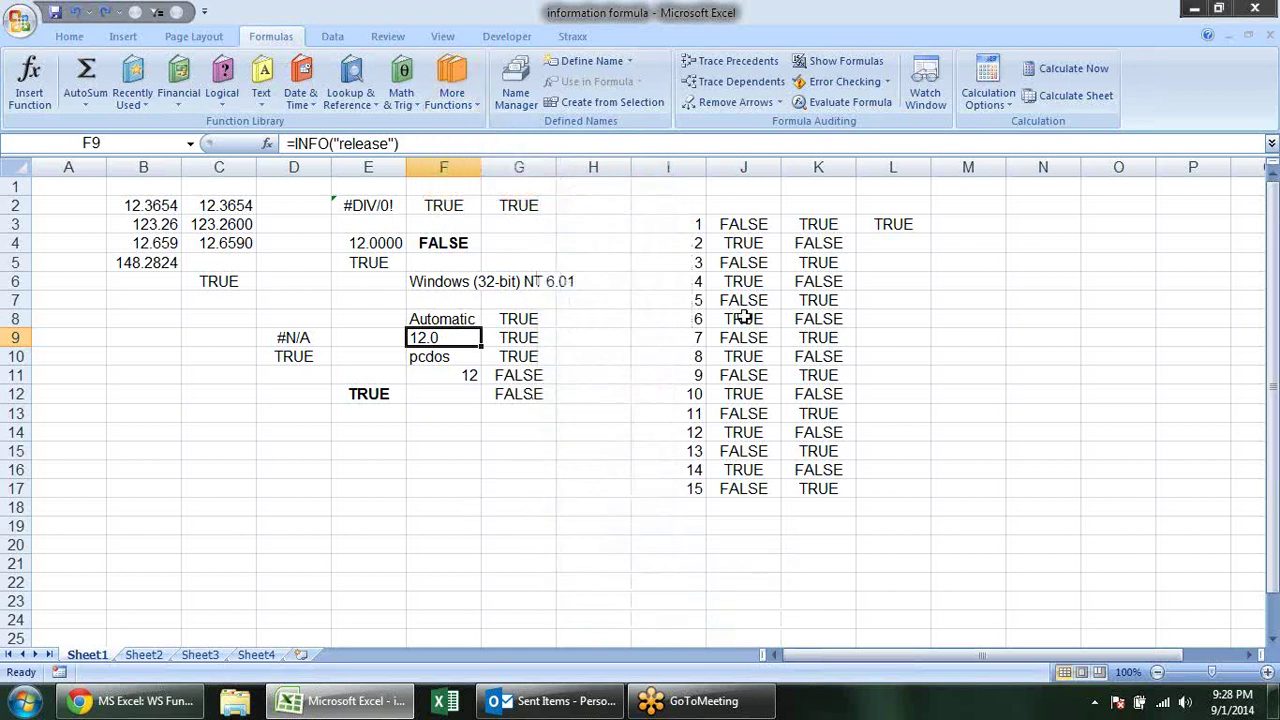
left_click(623, 222)
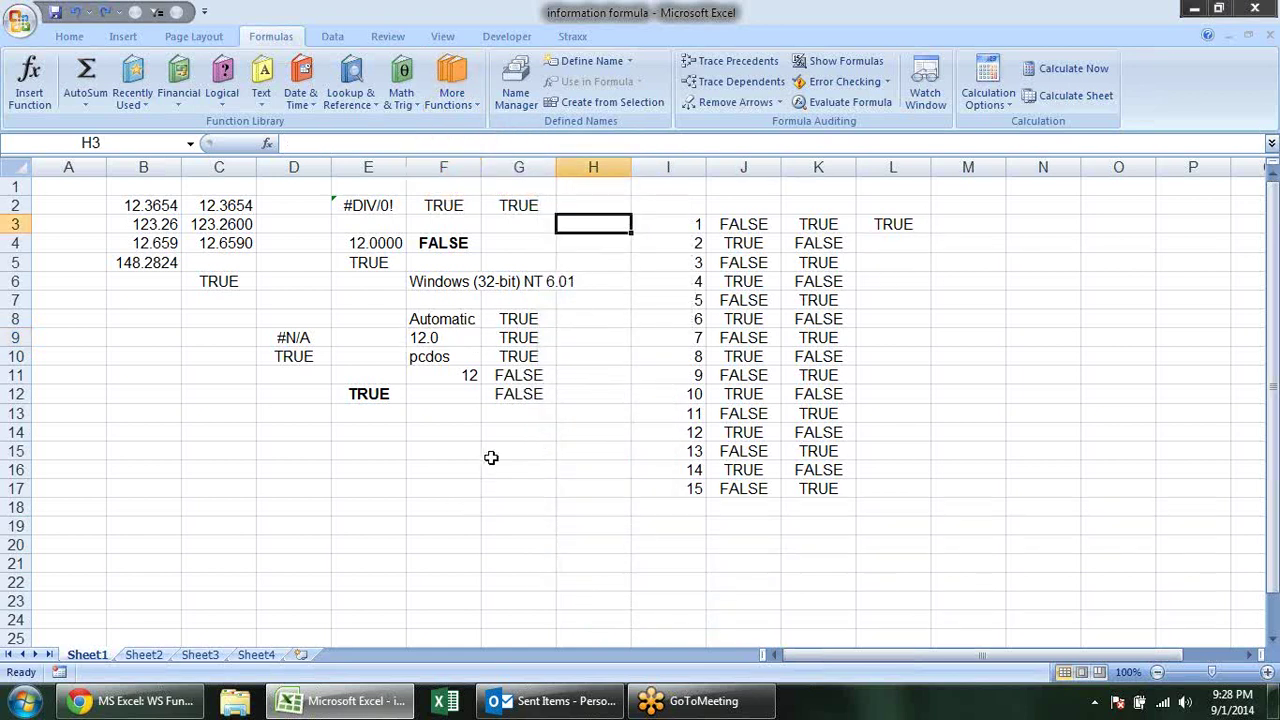
Enter sdf, df, df, 4564, 5 and df down D16:D21.
left_click(295, 463)
type("sdf")
key("Return")
type("df")
key("Return")
type("df ")
type("4564")
key("Return")
type("5")
key("Return")
type("df")
key("Return")
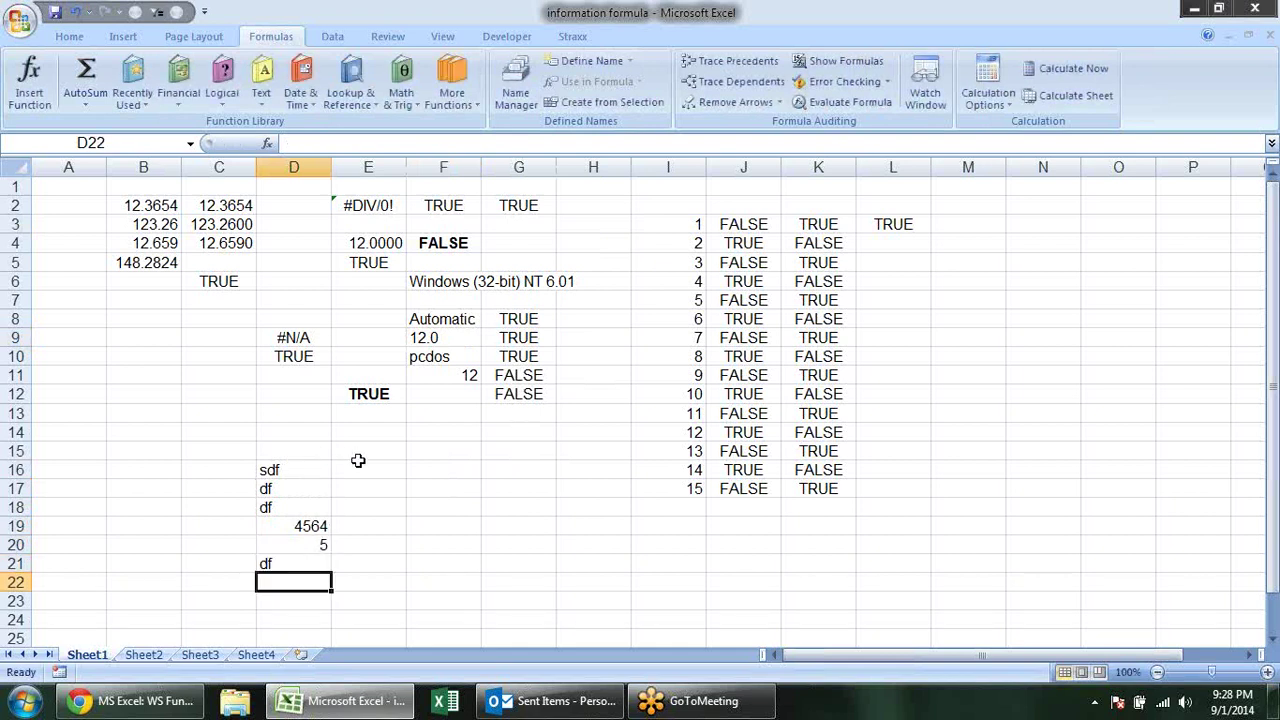
Enter =N(D16) in E16 and fill it down to E21.
left_click(358, 462)
type("=N(")
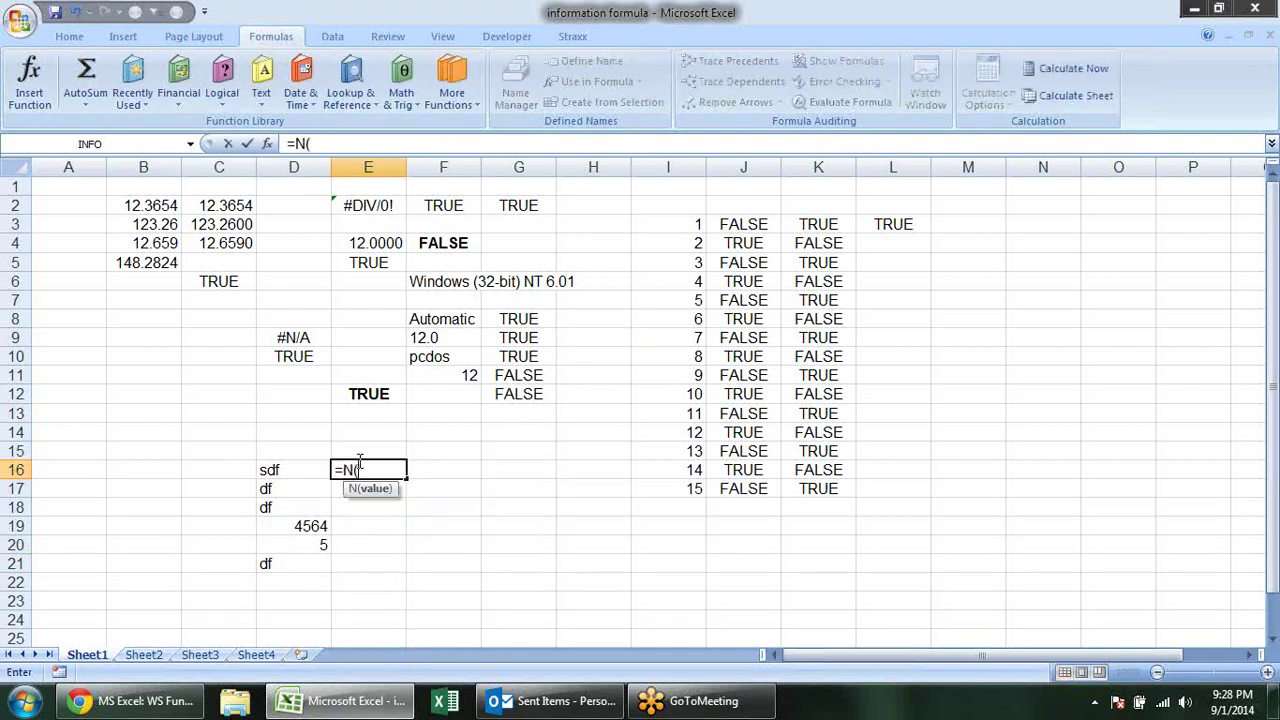
left_click(303, 469)
key("Return")
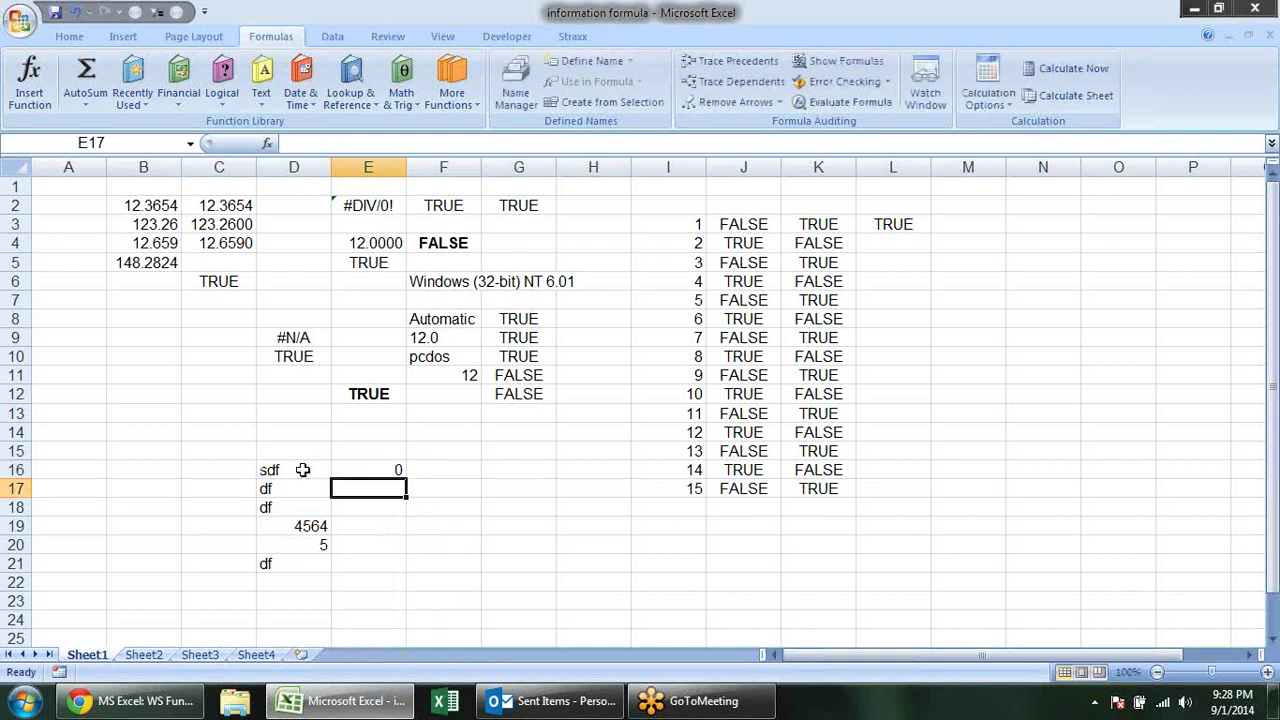
left_click(374, 469)
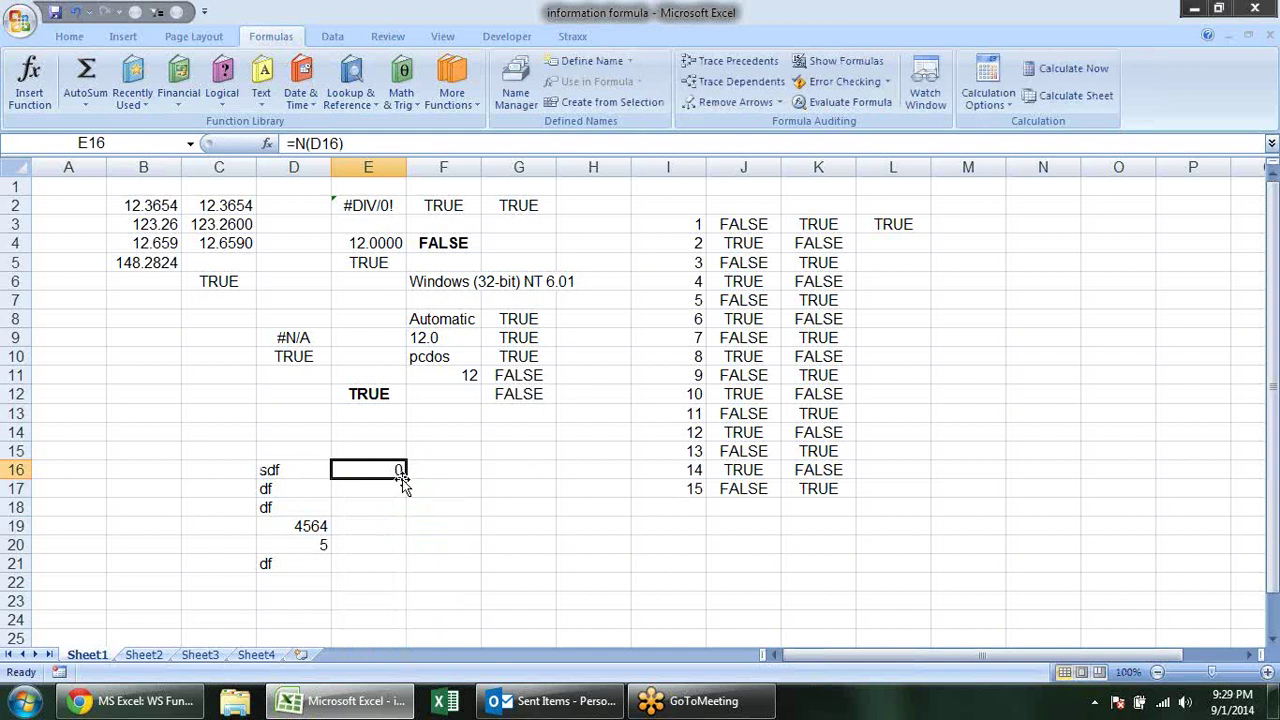
left_click_drag(400, 471, 406, 488)
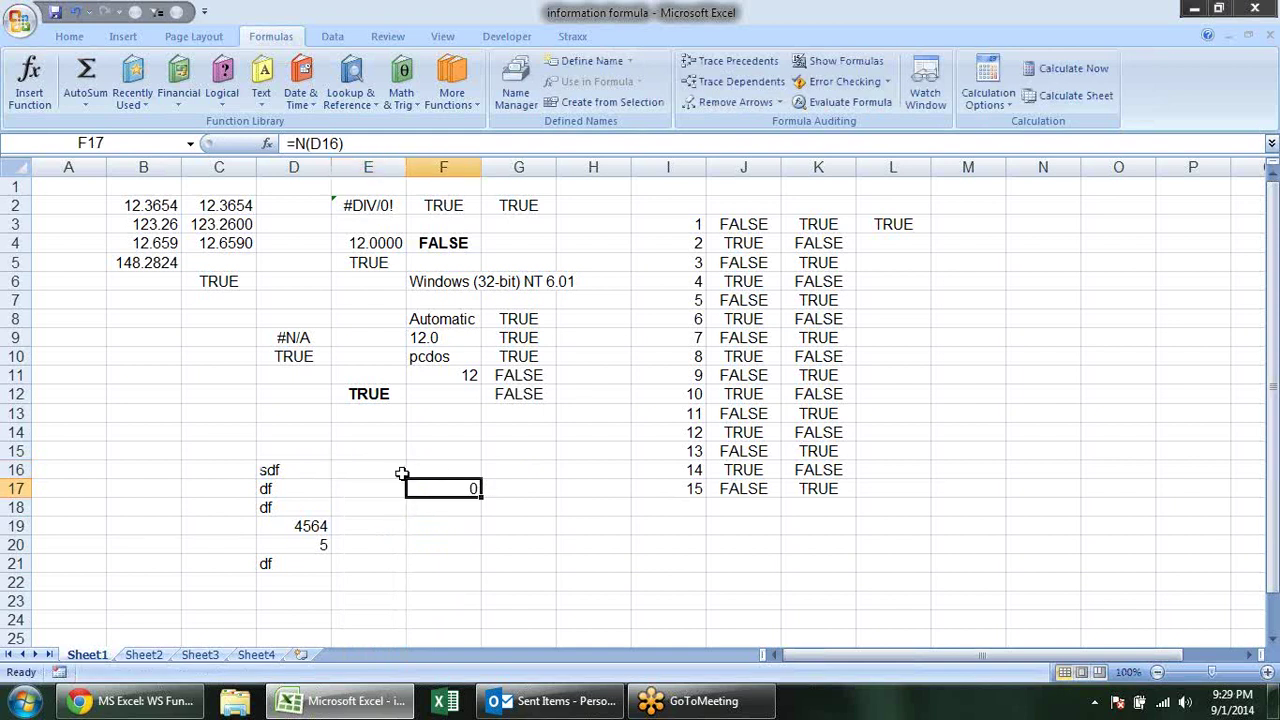
key("ctrl+z")
double_click(406, 479)
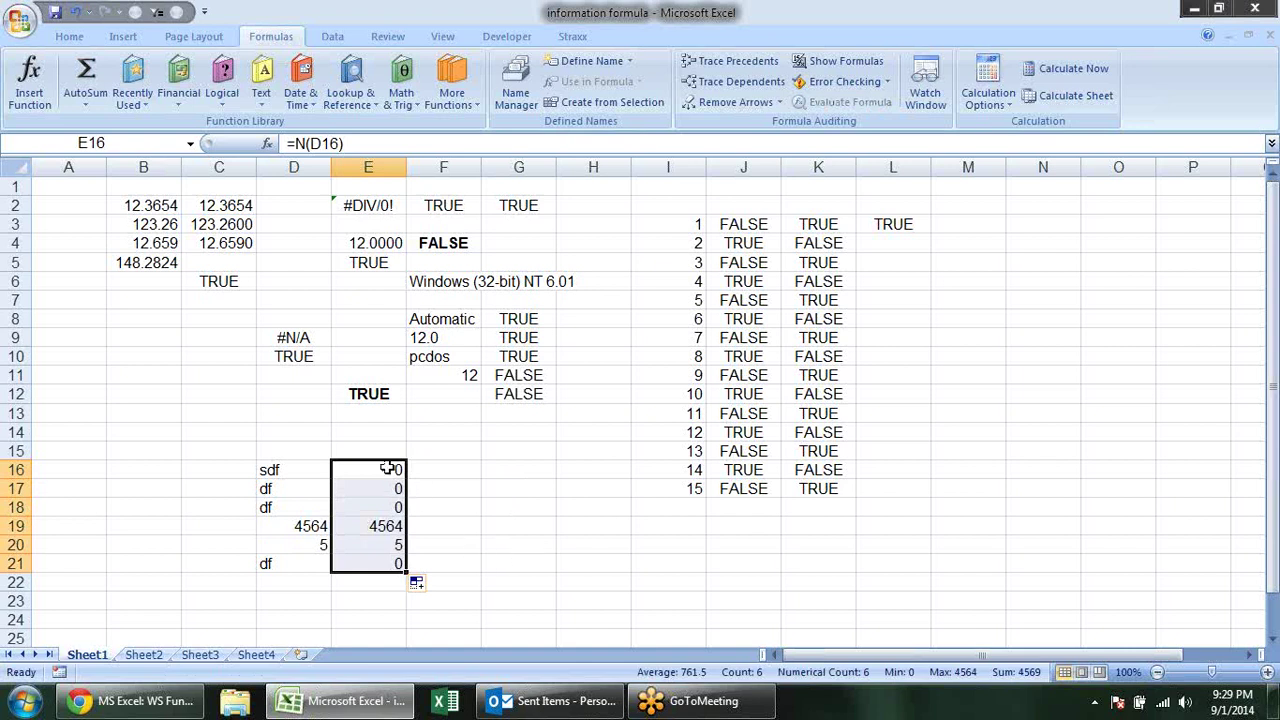
Enter =T(D16) in F16 and copy it down to F21.
left_click(454, 464)
type("=T(")
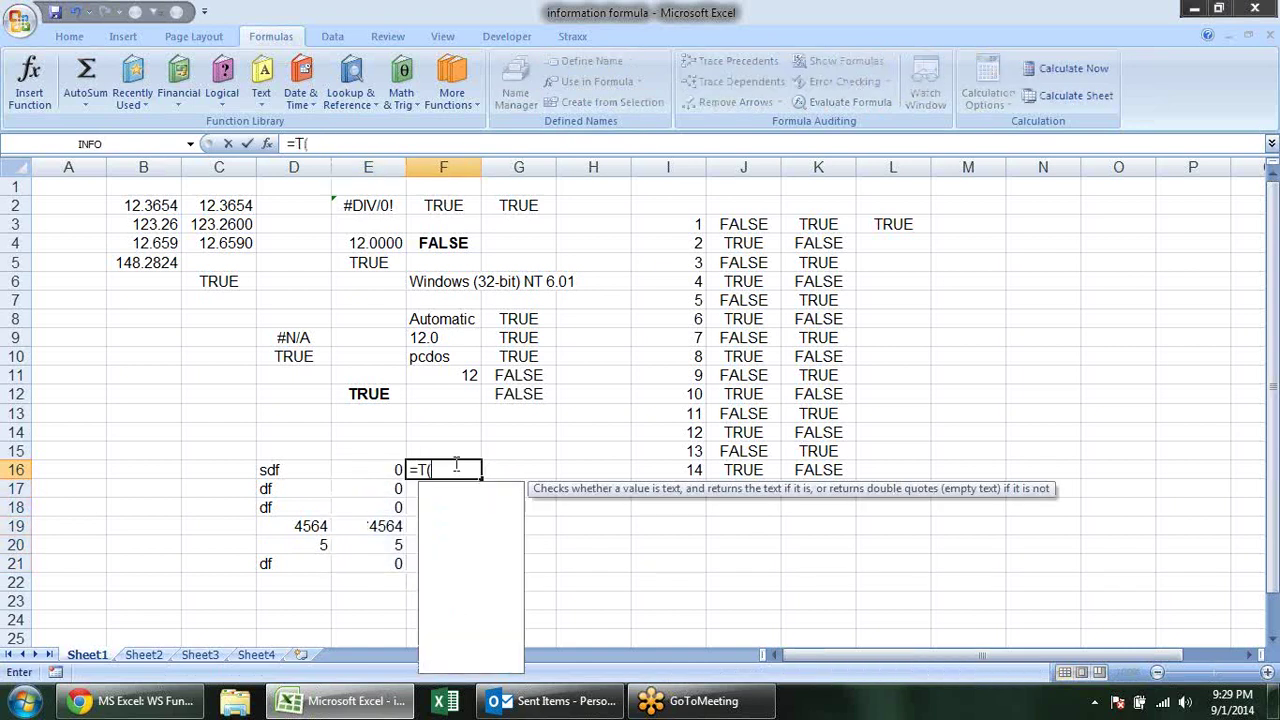
left_click(305, 469)
key("Return")
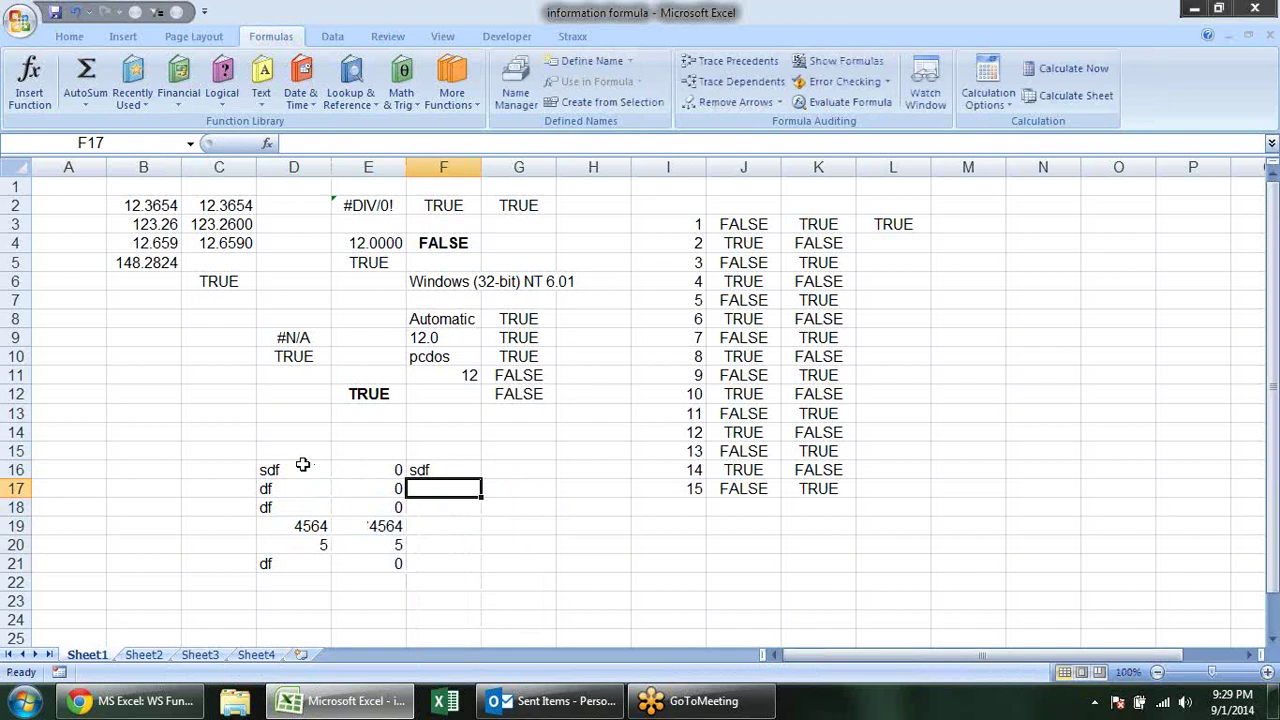
left_click(460, 467)
left_click_drag(481, 478, 491, 577)
left_click(505, 506)
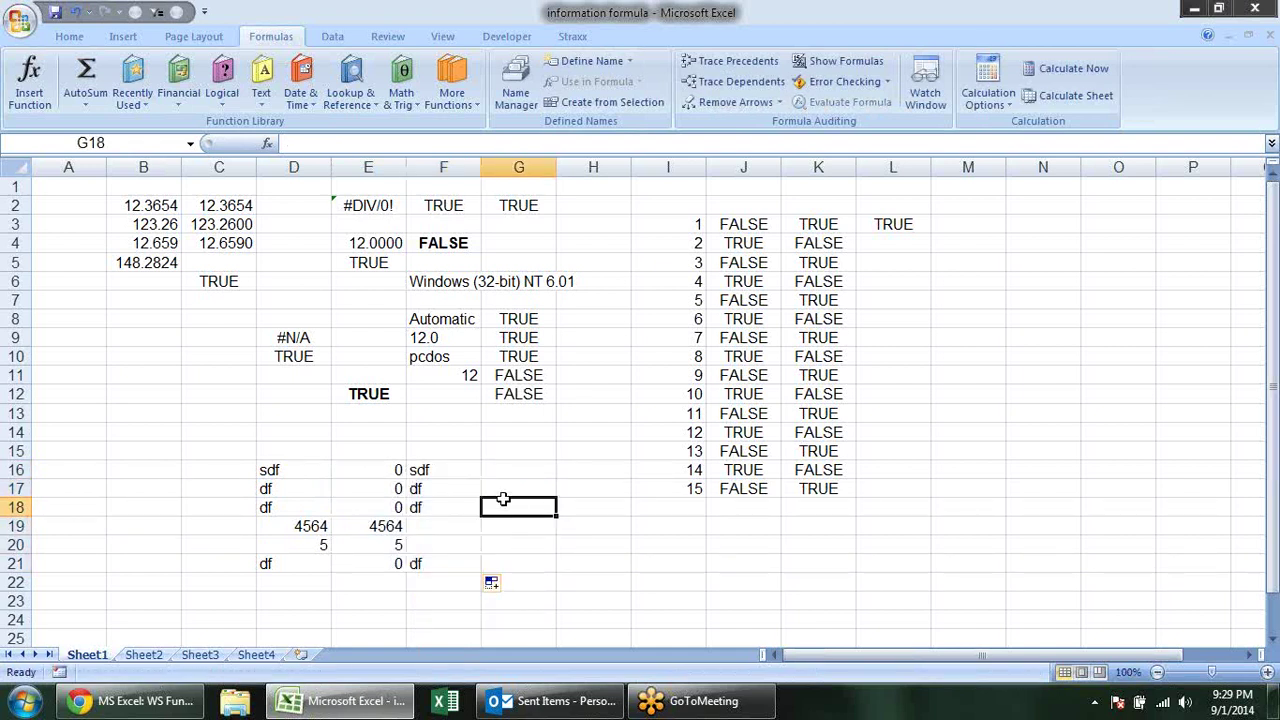
Change E16 to =IF(N(D16)=0,"",N(D16)) so text entries show blank.
double_click(386, 470)
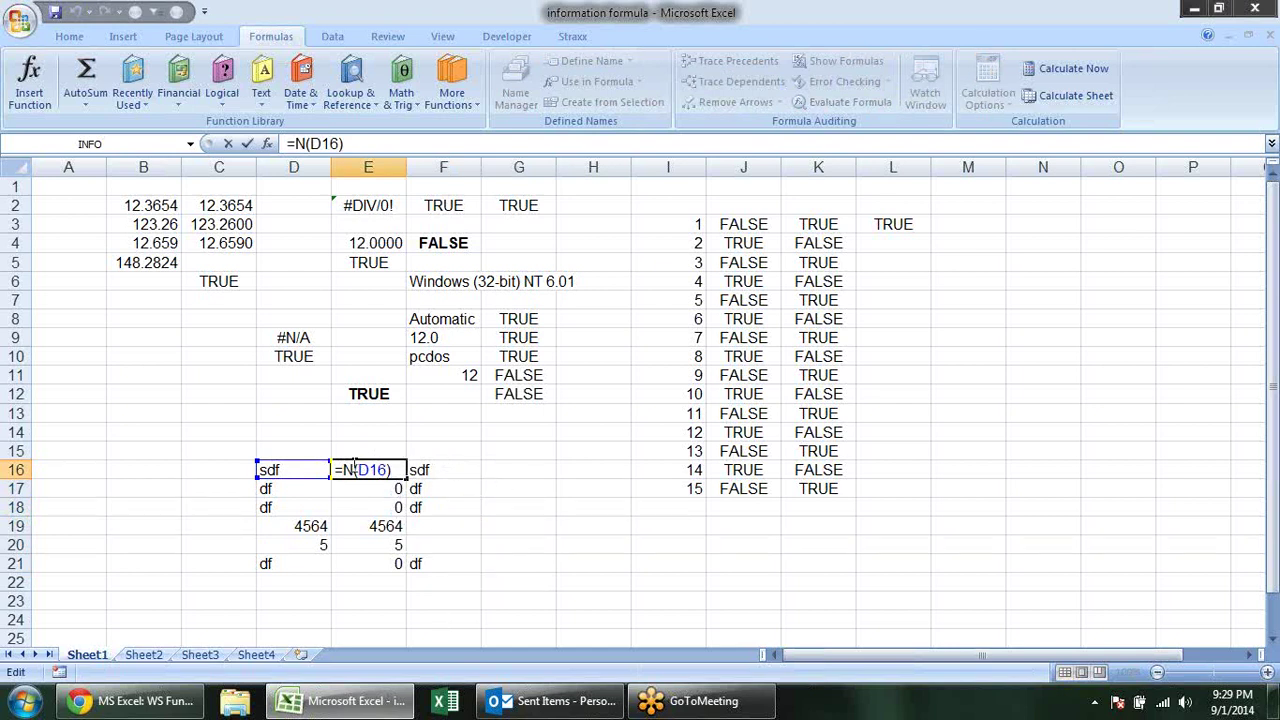
type("IF(")
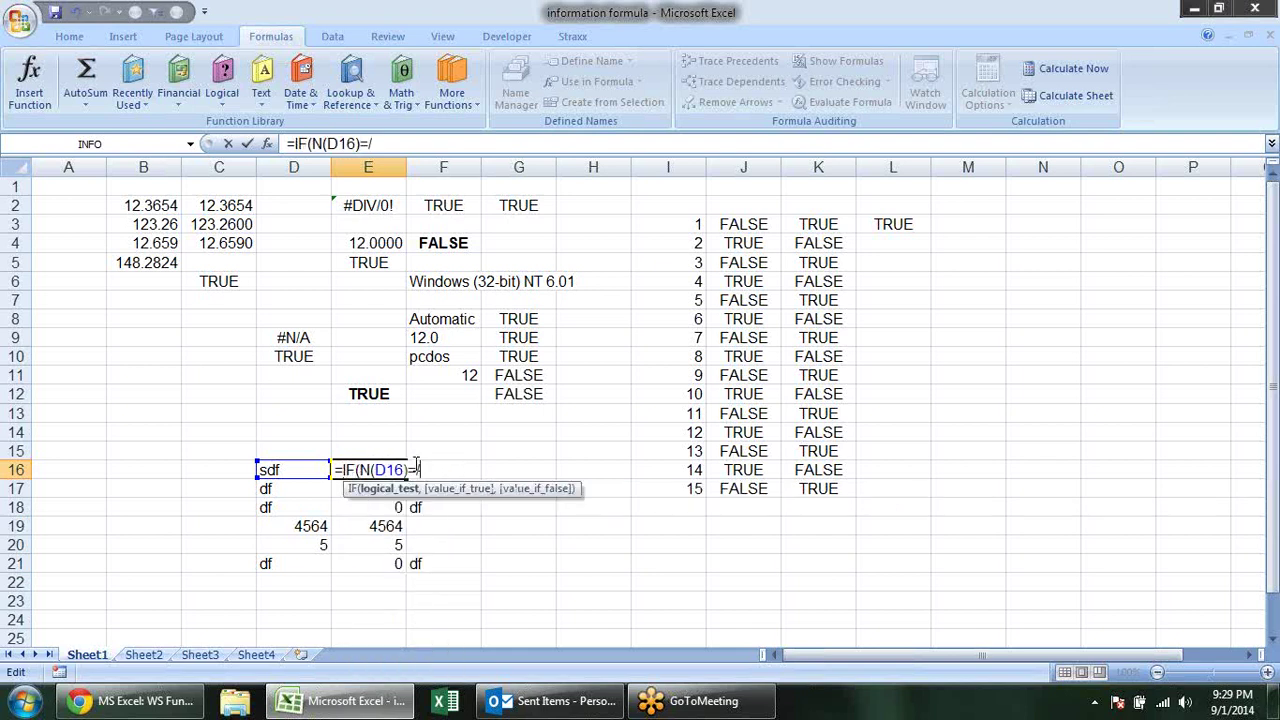
type("0")
type(",")
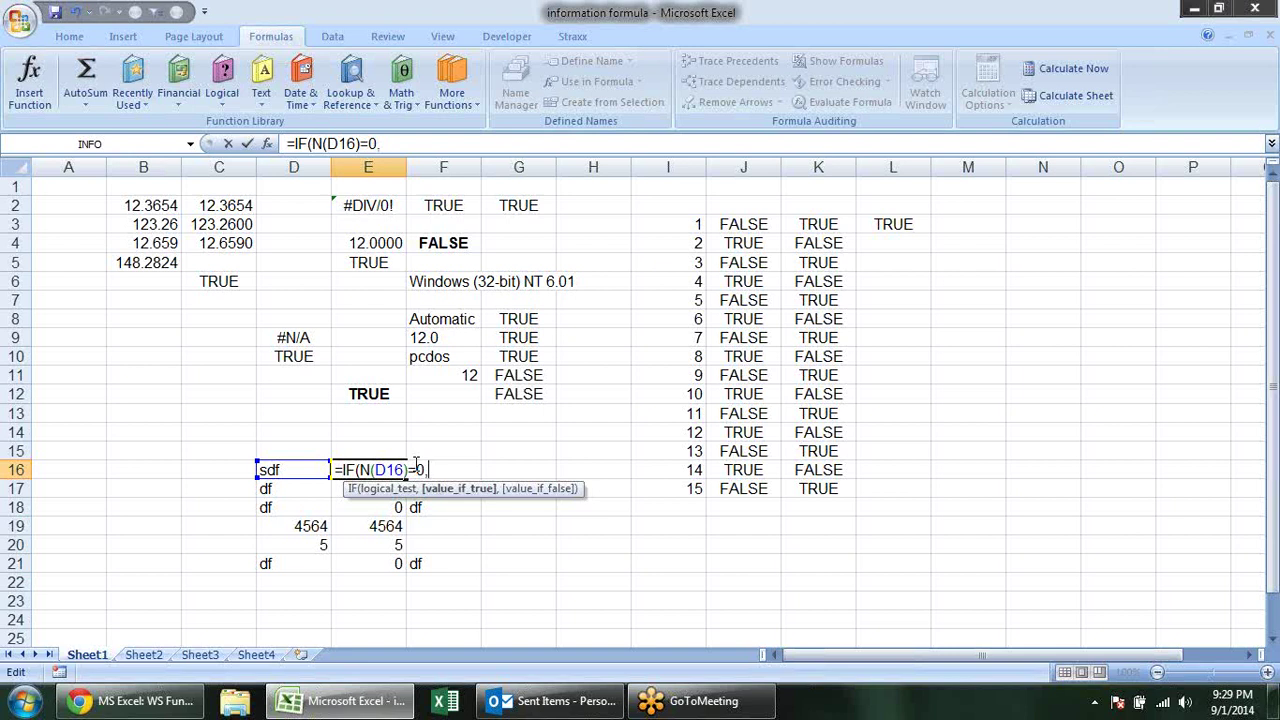
type("\"\",")
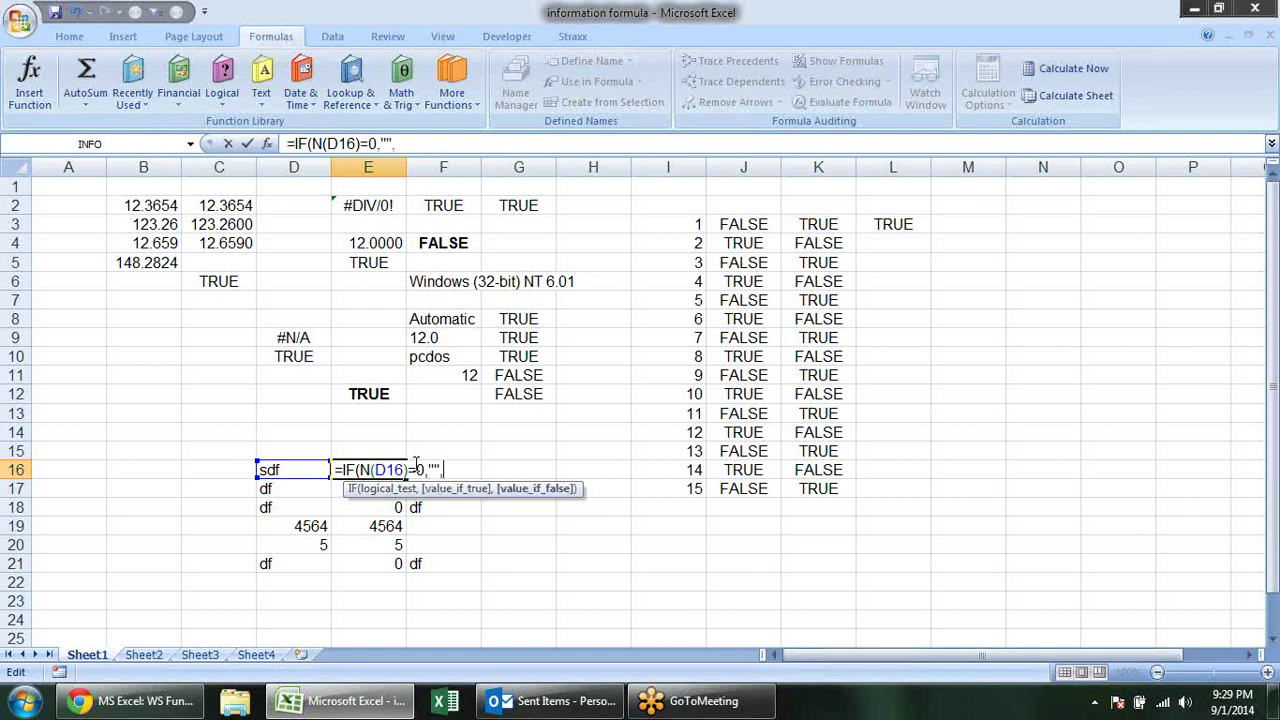
type("n(")
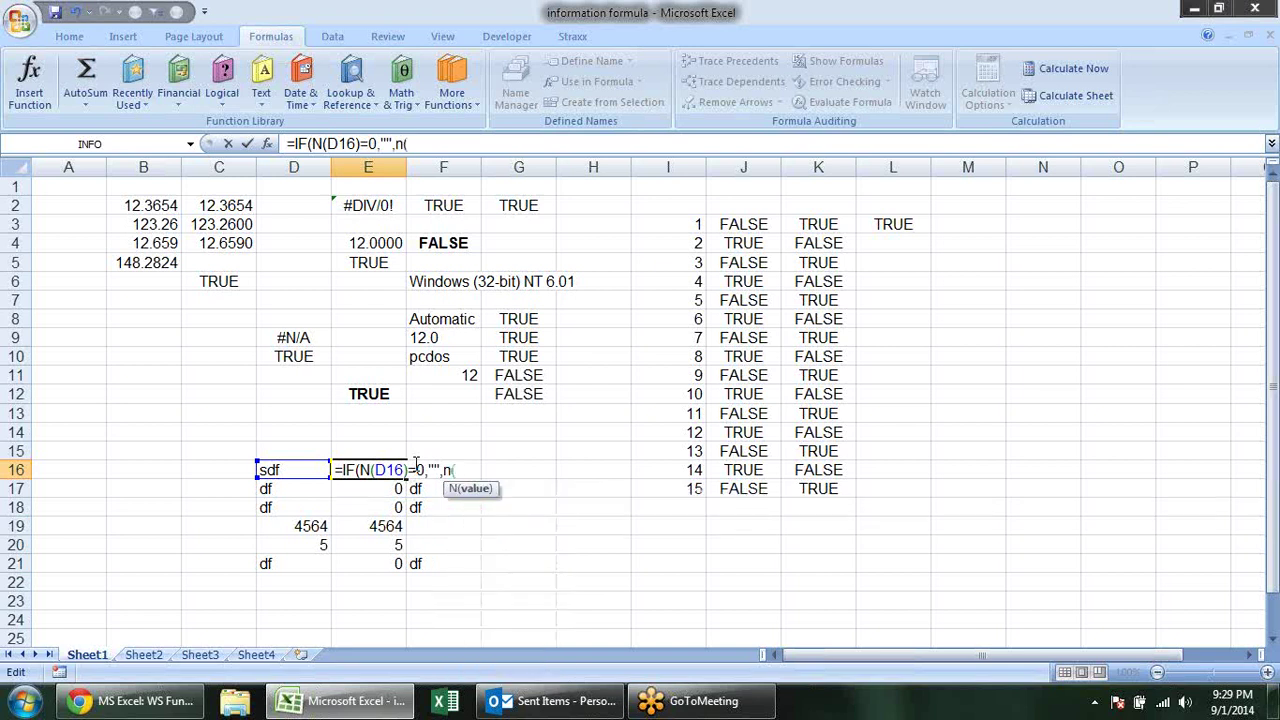
left_click(311, 469)
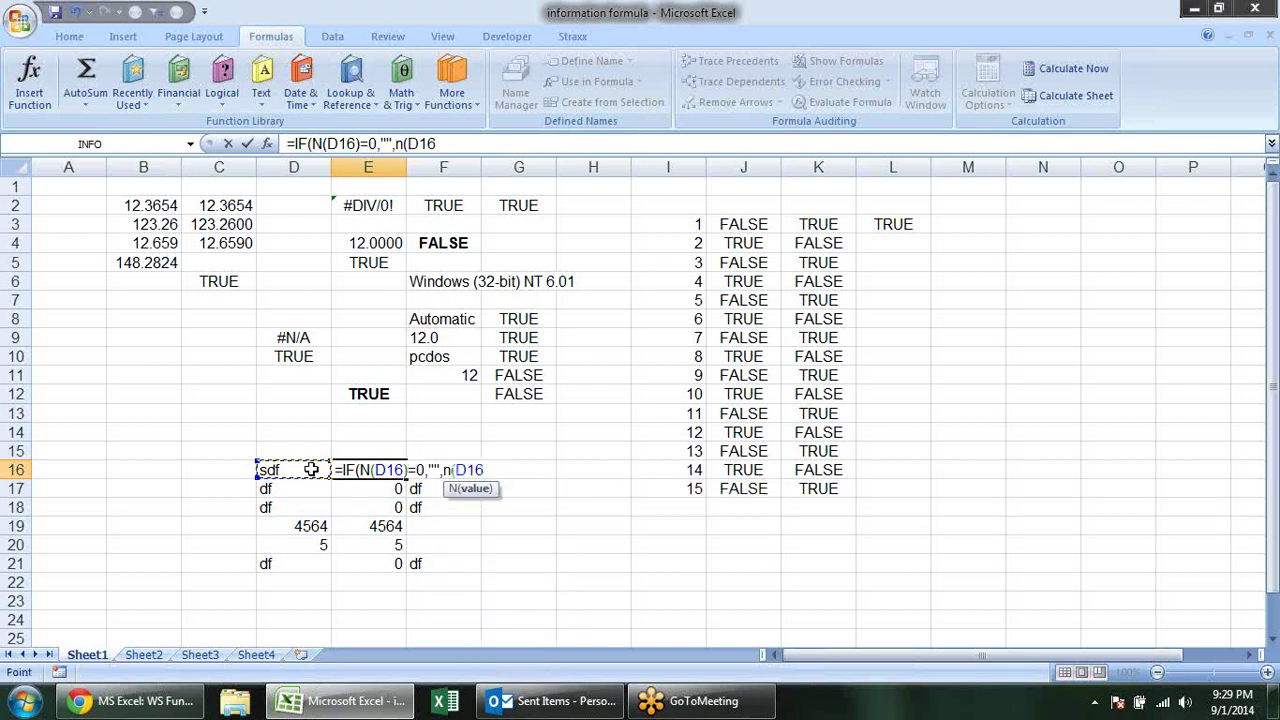
type("))")
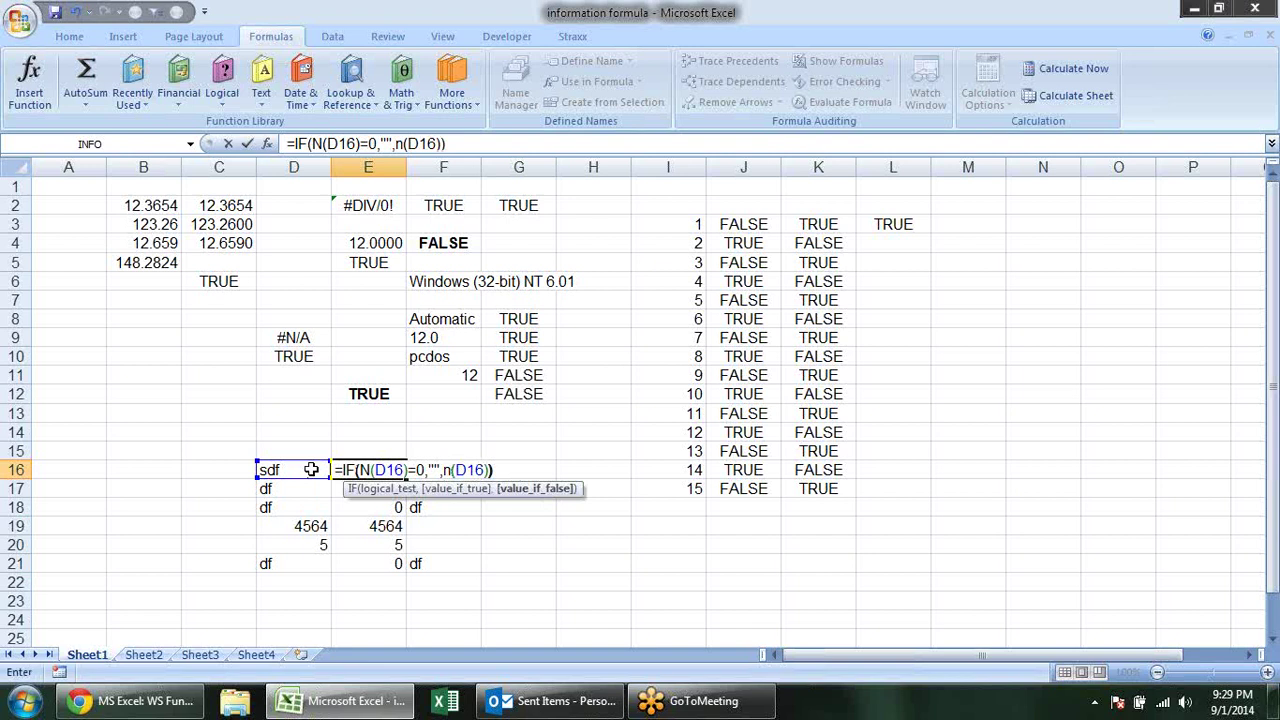
key("Return")
Copy E16's IF formula down through E21, leaving only 4564 and 5 visible.
left_click(397, 470)
left_click_drag(403, 481, 400, 572)
left_click(542, 525)
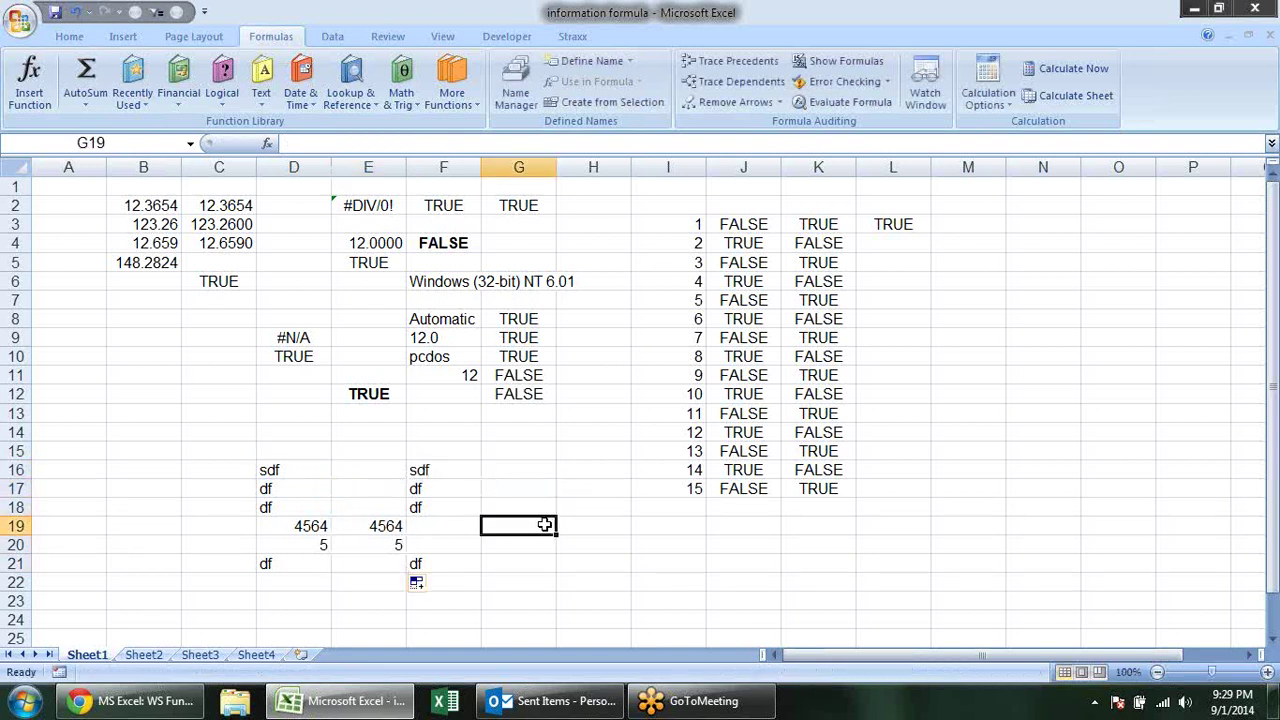
double_click(383, 470)
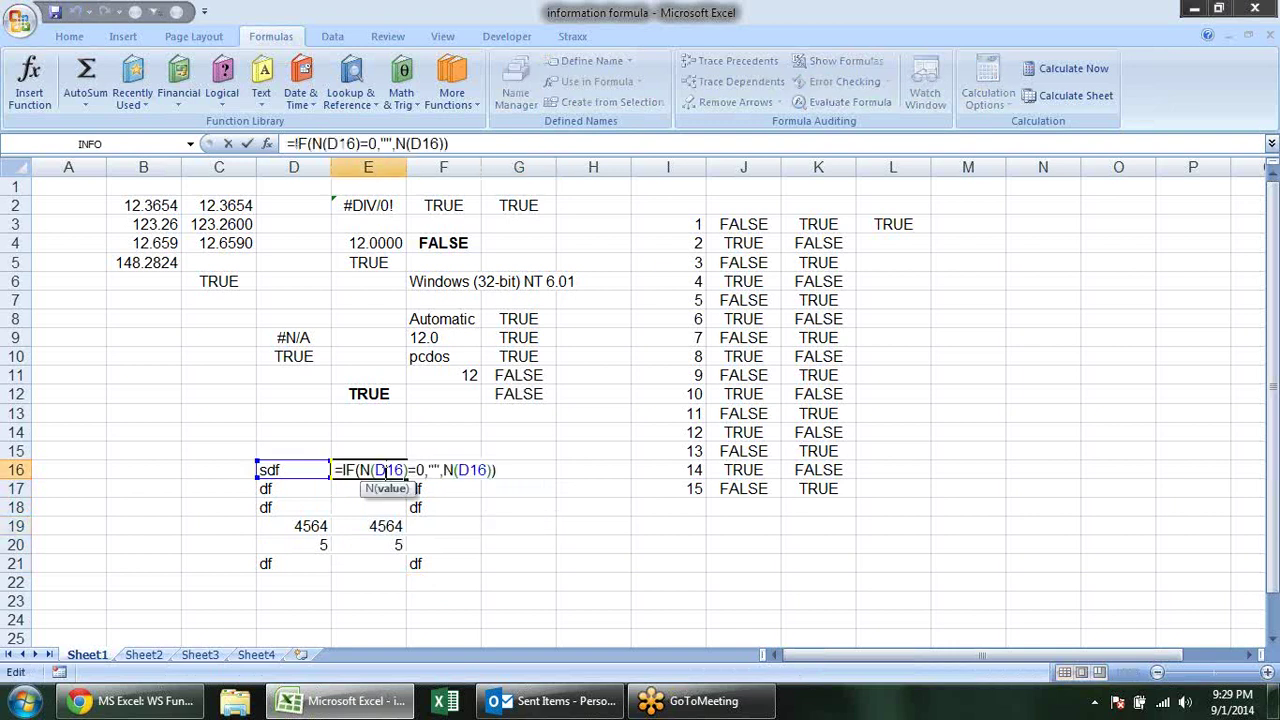
key("Escape")
key("alt+Tab")
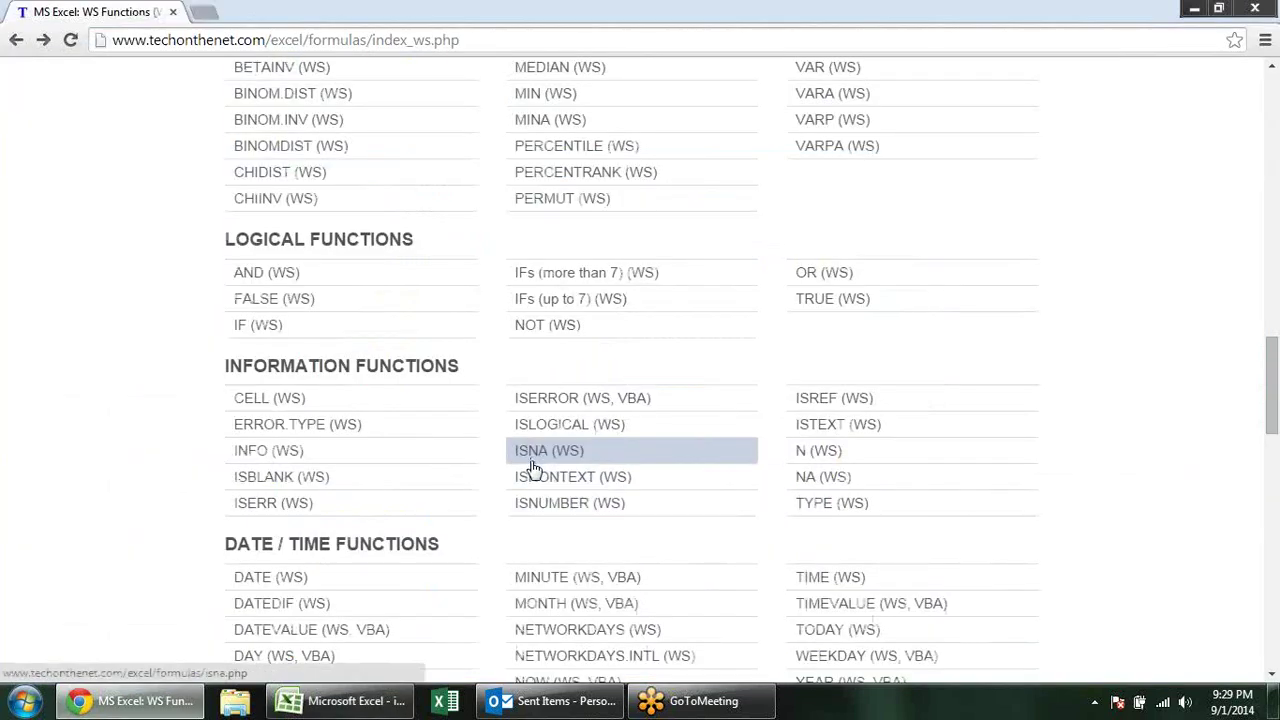
key("alt+Tab")
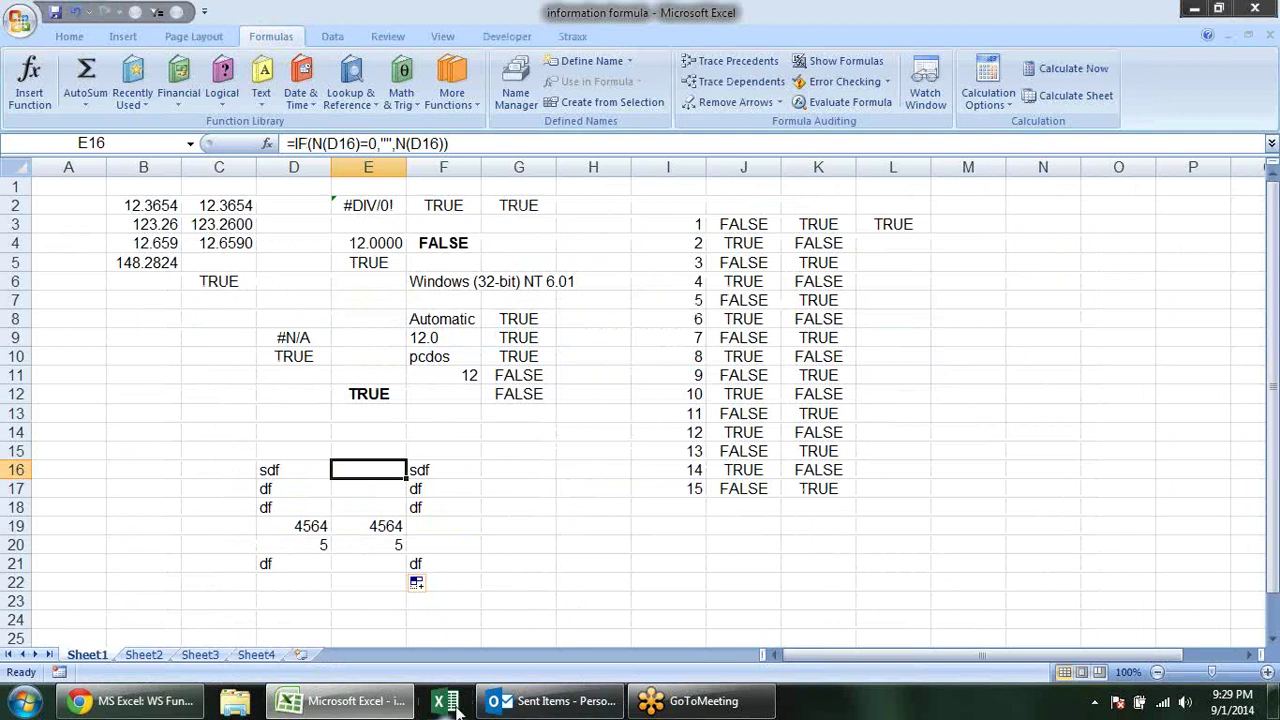
After browsing the Information functions list, enter the number 1 in G16 and sdfs in G17.
left_click(451, 85)
mouse_move(483, 187)
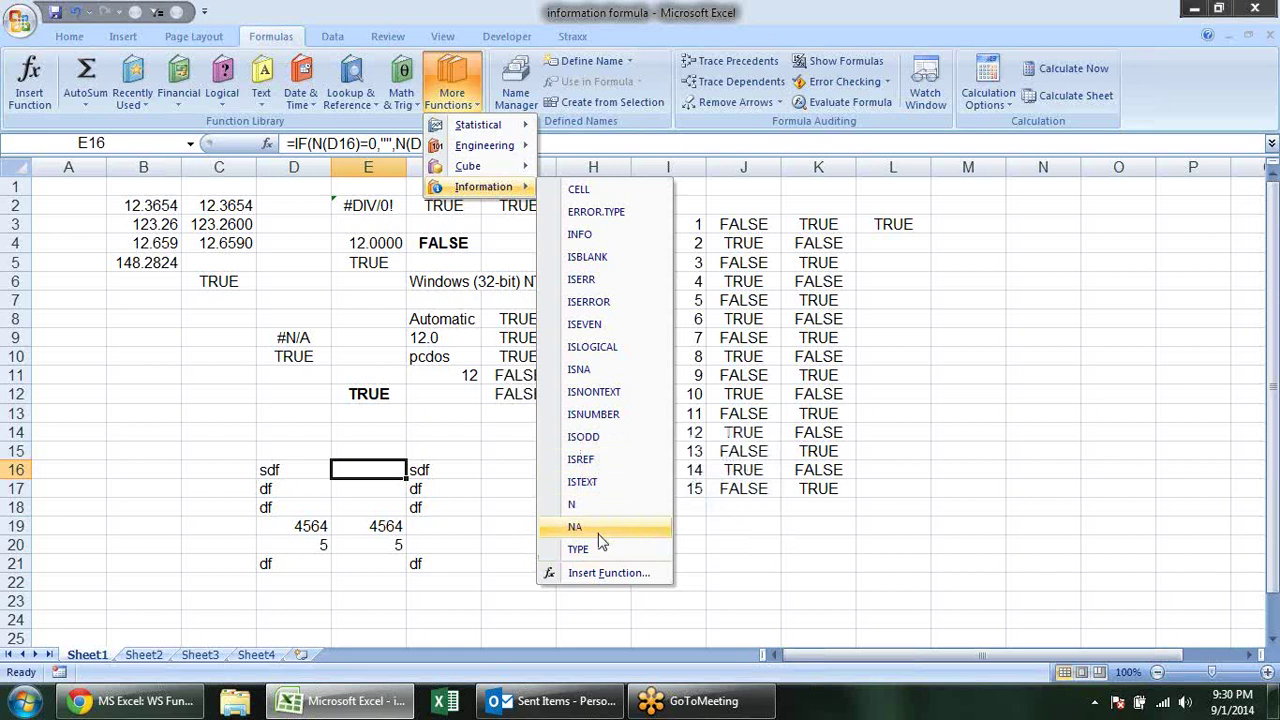
key("Escape")
left_click(529, 471)
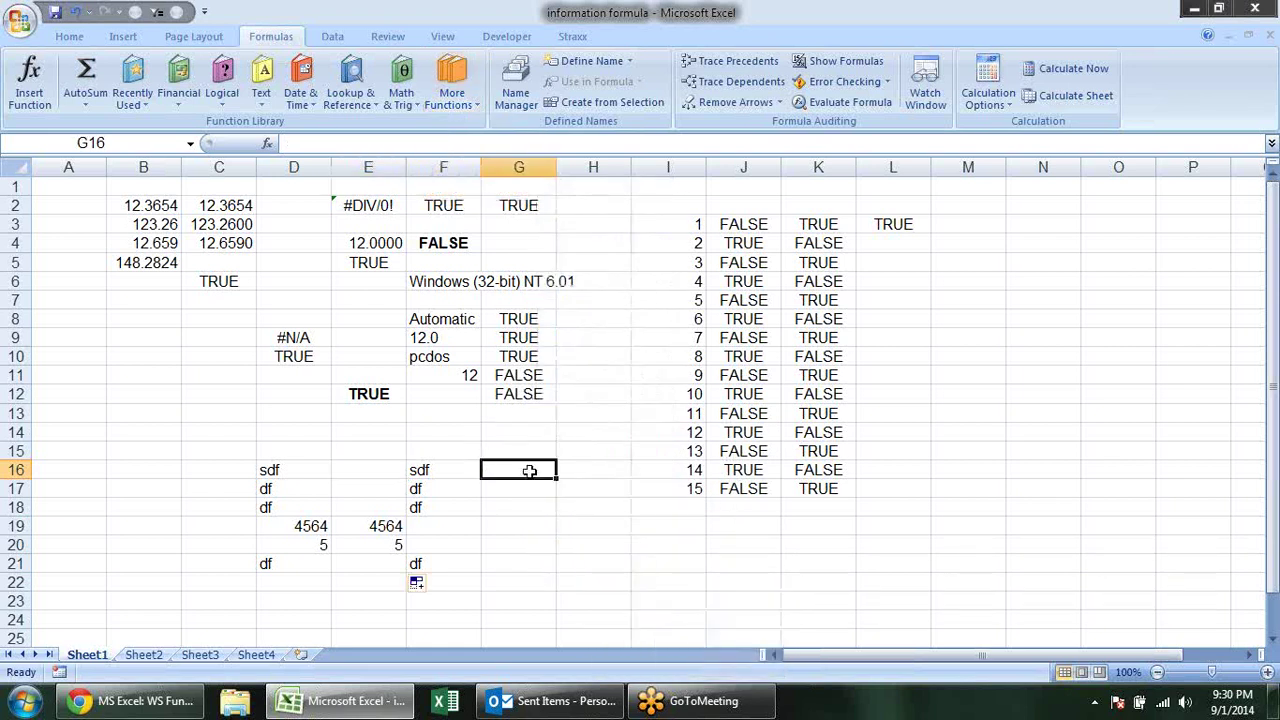
type("1")
key("Return")
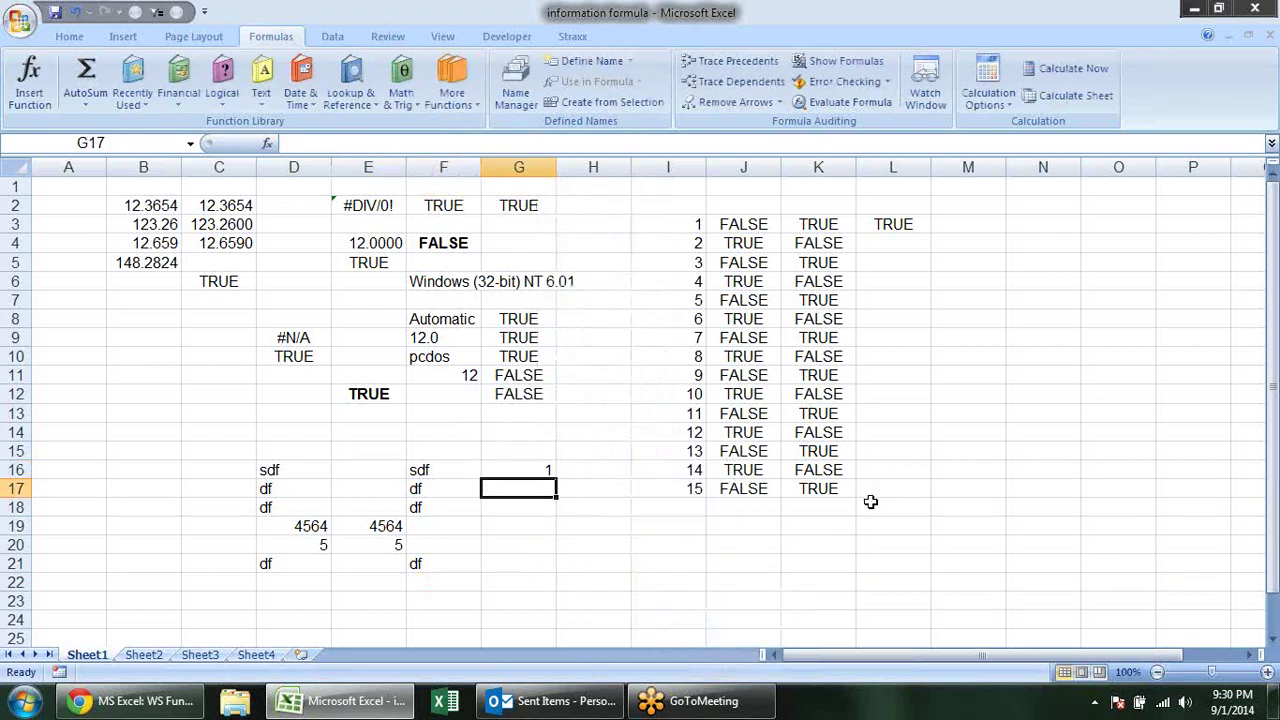
type("sdfs")
key("Return")
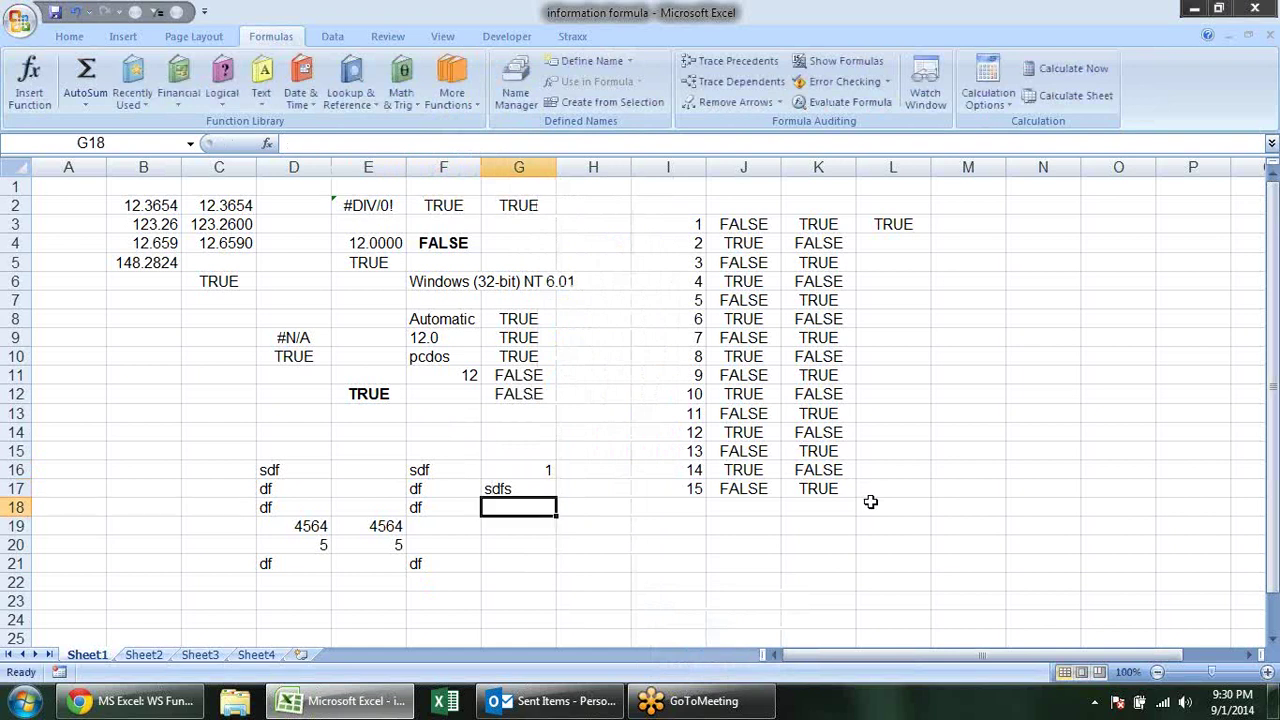
Put =NA() in G18 and the array constant {1,2} in G19.
type("=na")
key("Tab")
type(")")
key("Return")
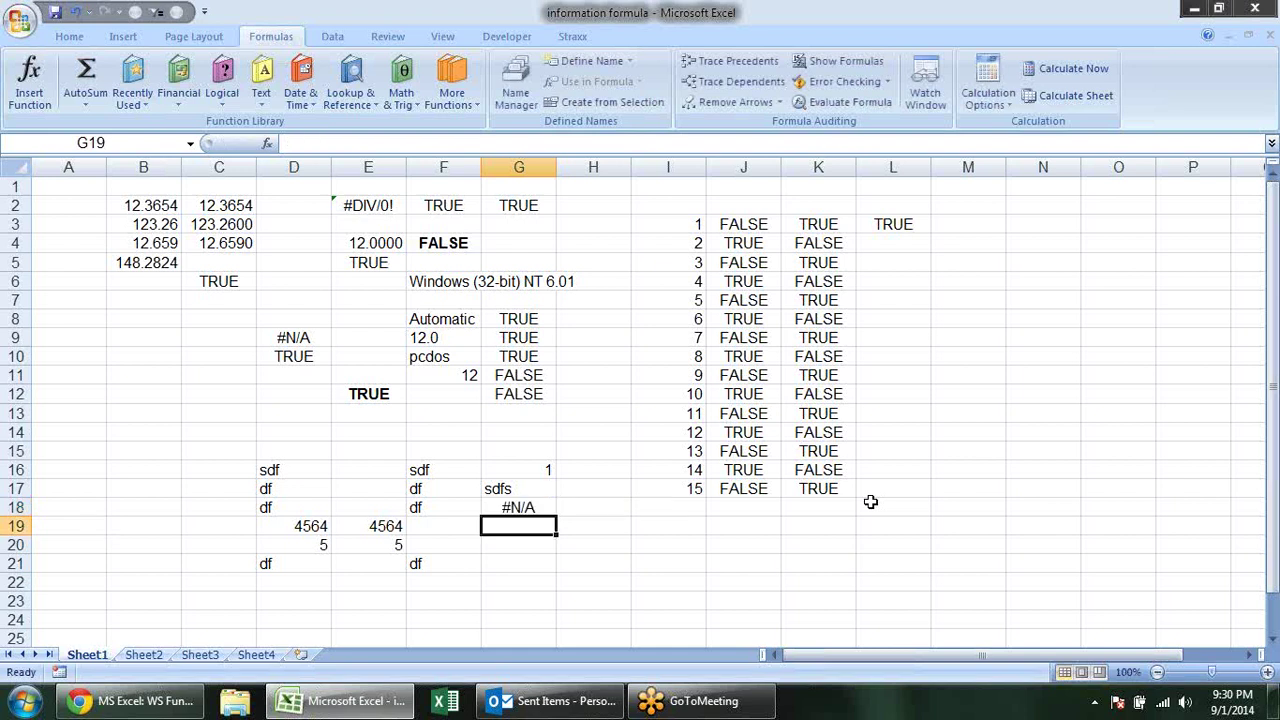
type("+")
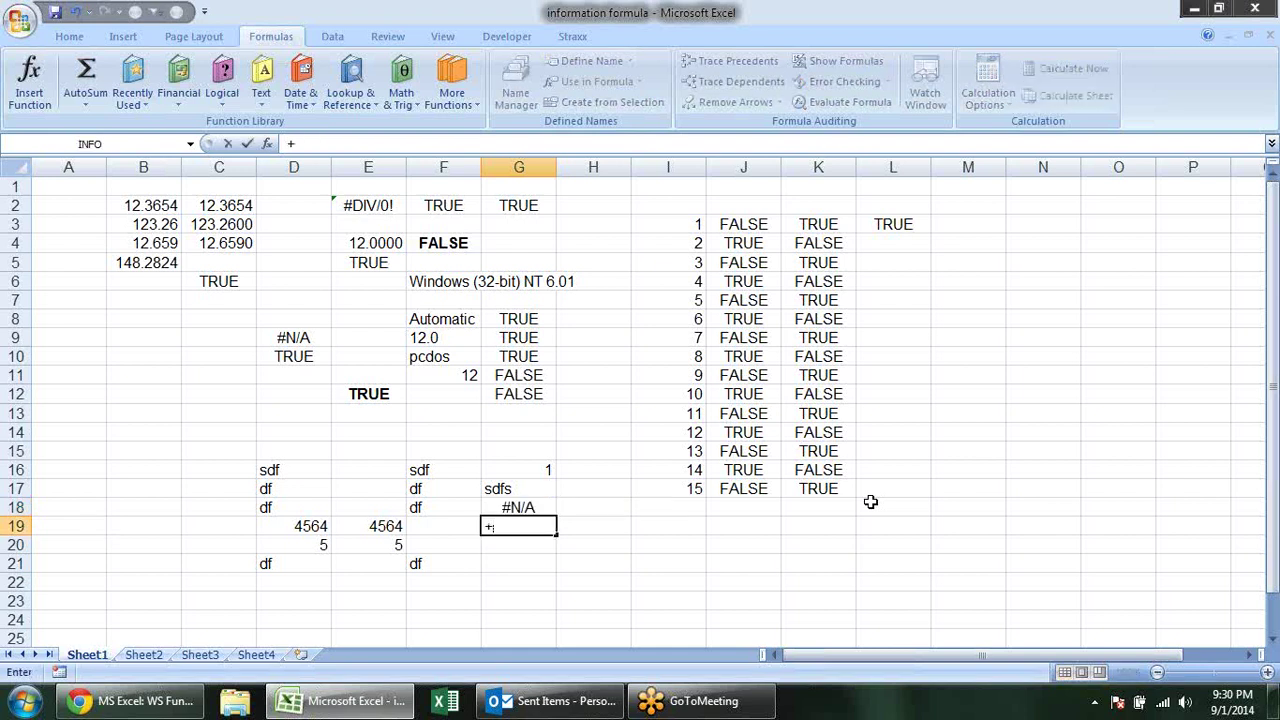
key("BackSpace")
type("=")
type("{1,2}")
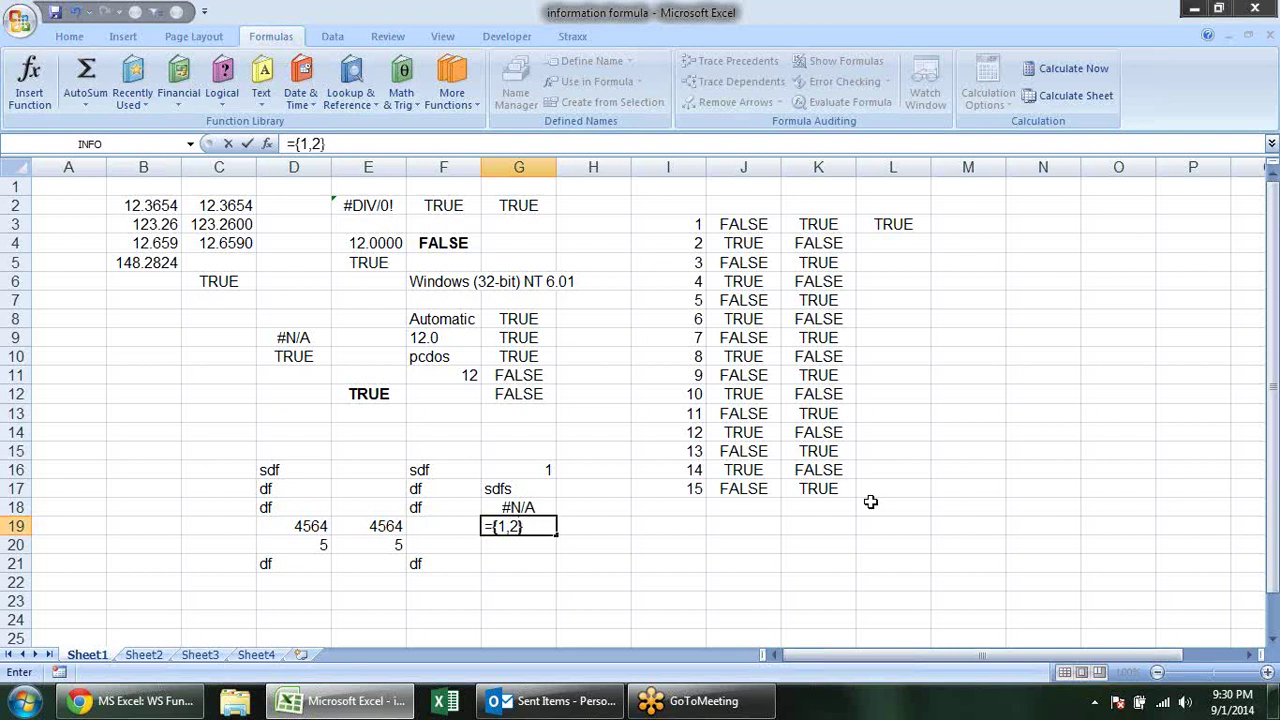
key("ctrl+shift+Return")
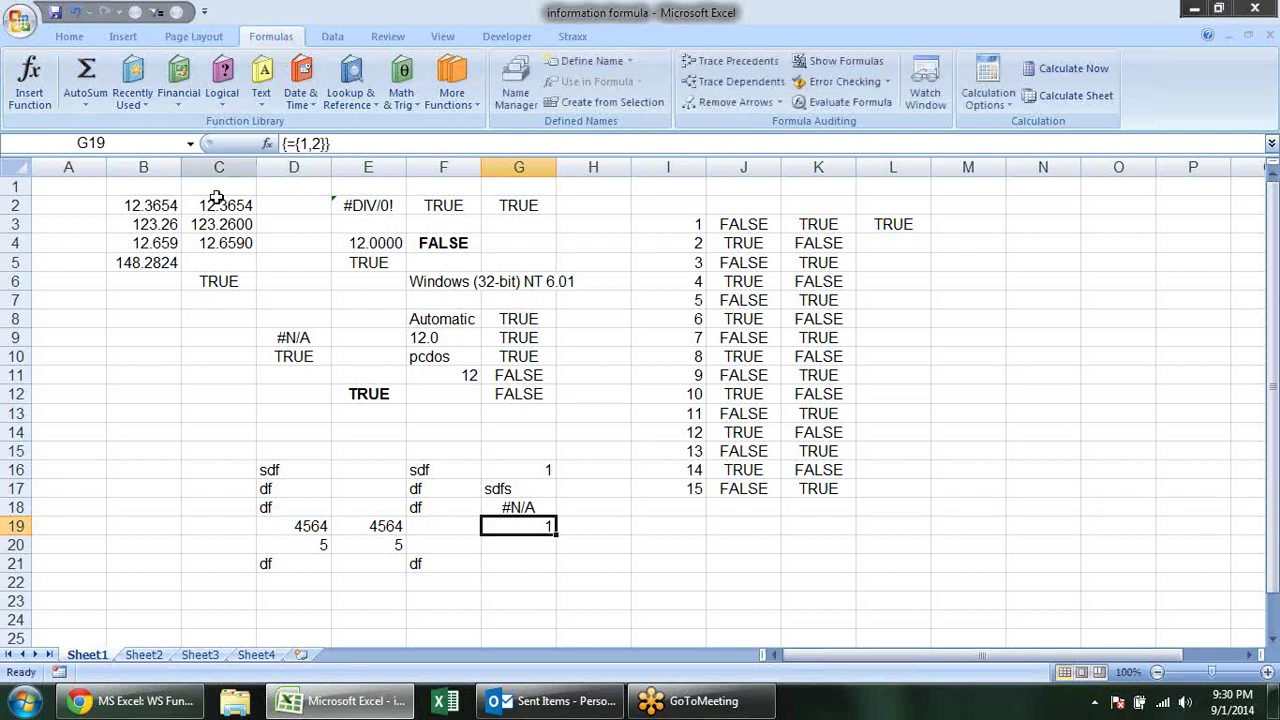
Enter =TYPE(G16) in H16 and copy it down to H19.
left_click(609, 465)
type("=t")
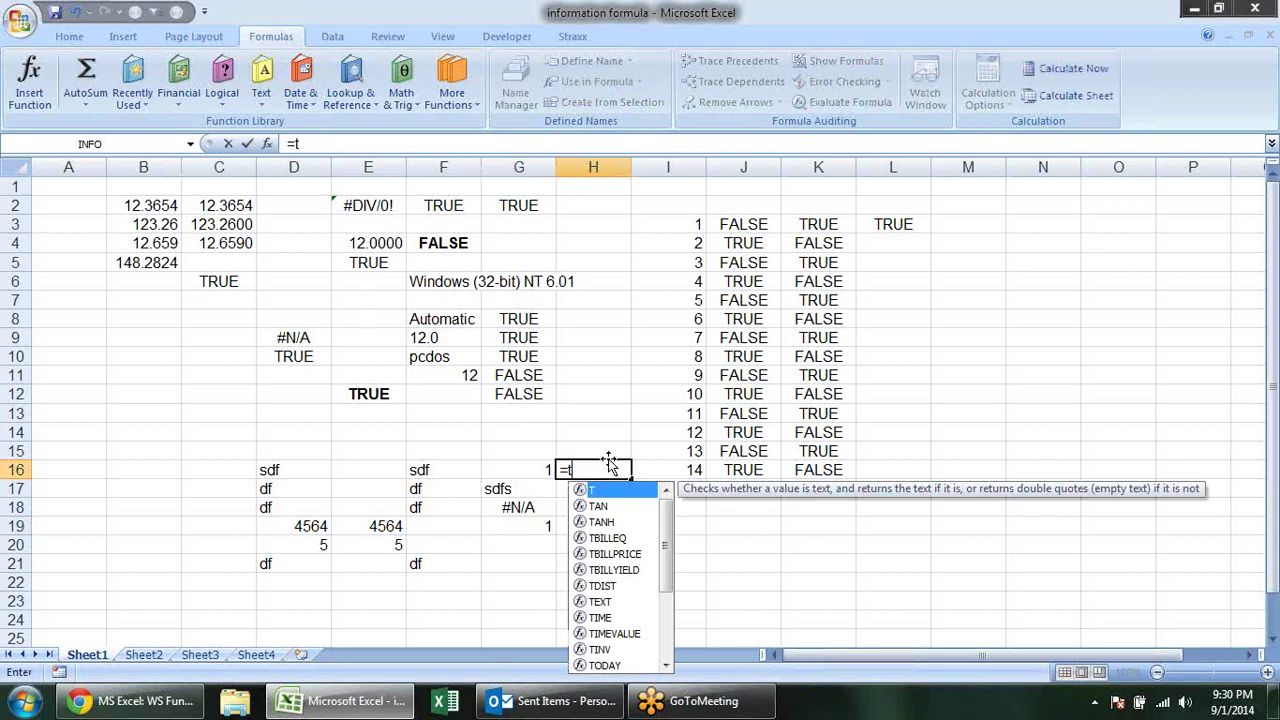
type("y")
key("Tab")
left_click(541, 469)
key("Return")
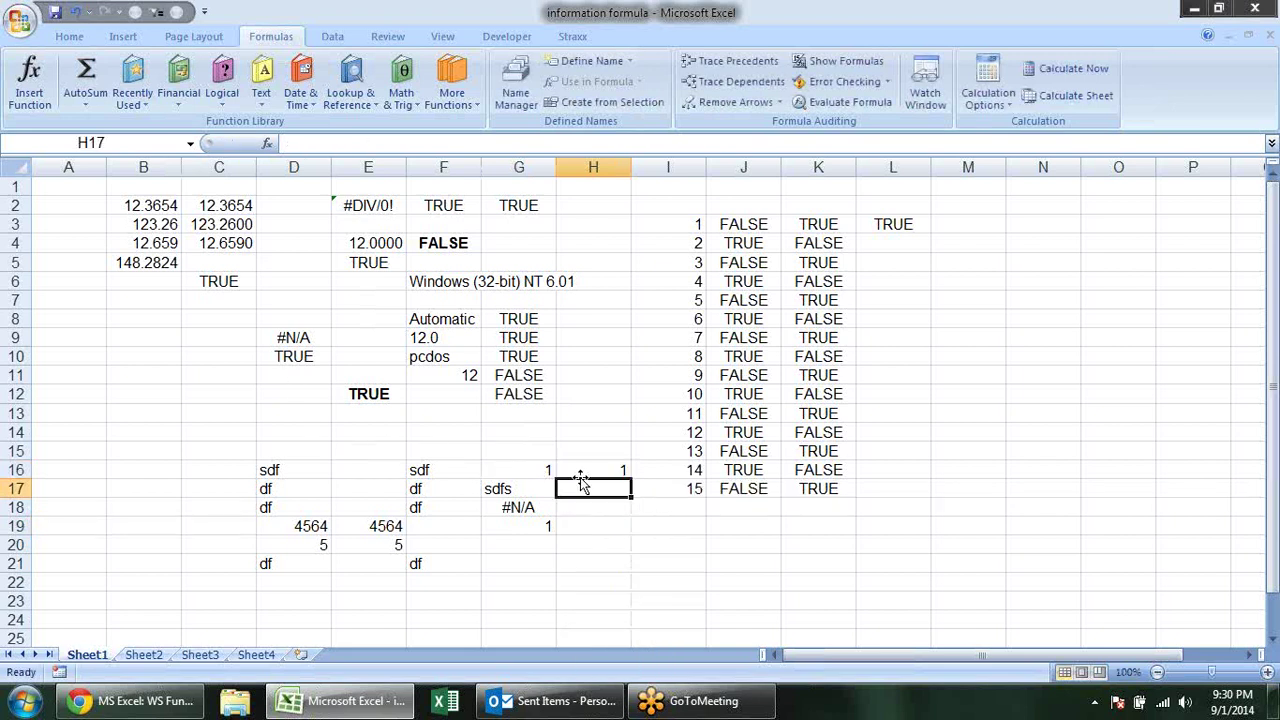
left_click(587, 474)
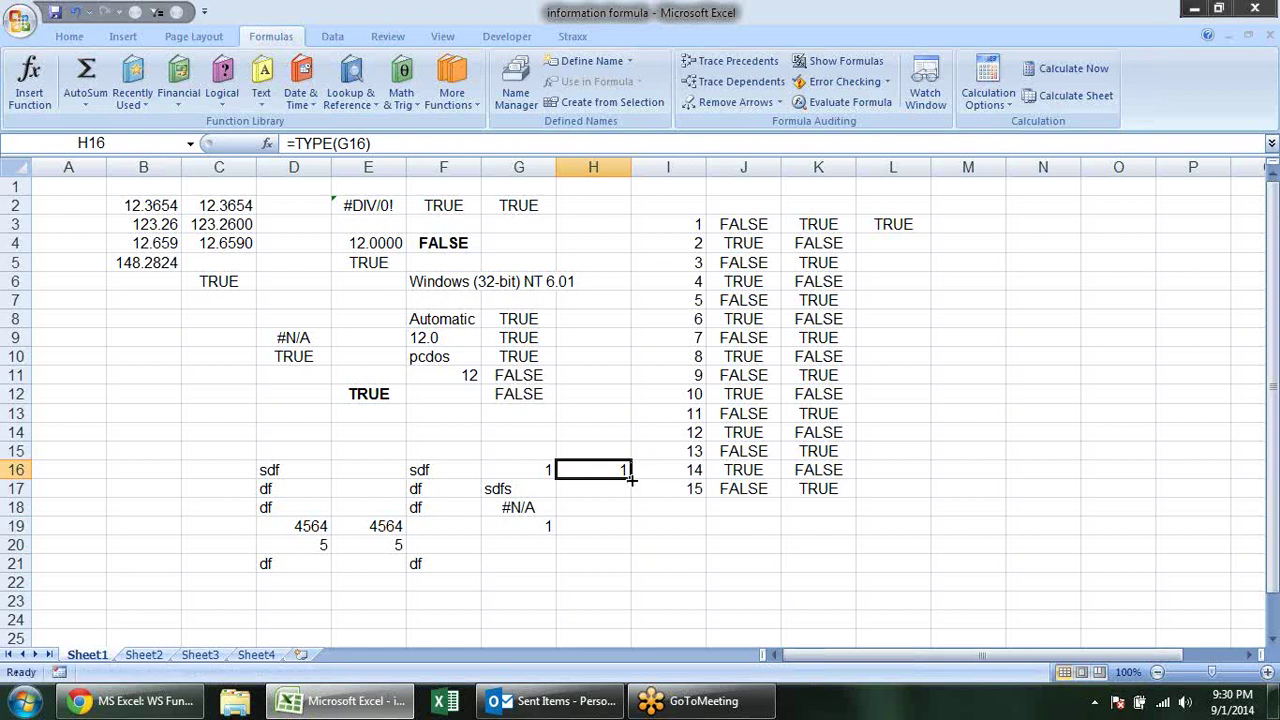
left_click_drag(631, 478, 631, 530)
Extend the TYPE formula into H20 and enter TRUE in G20.
left_click(717, 564)
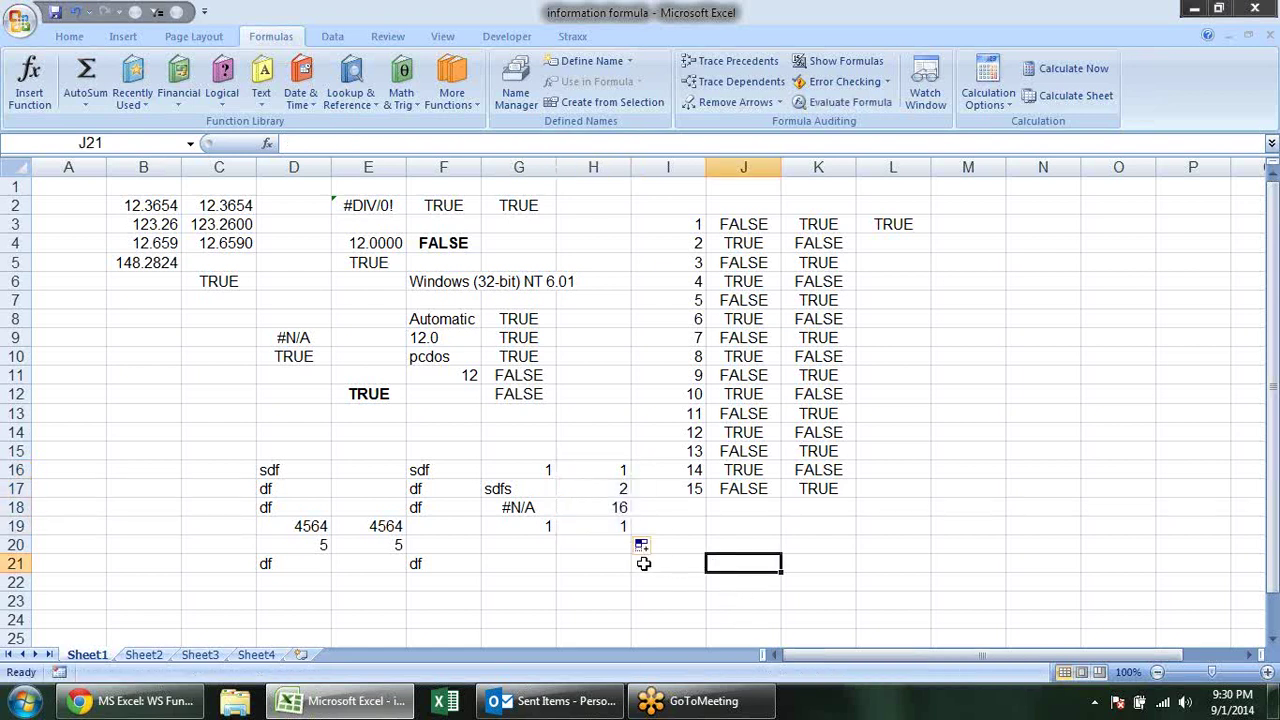
left_click(616, 526)
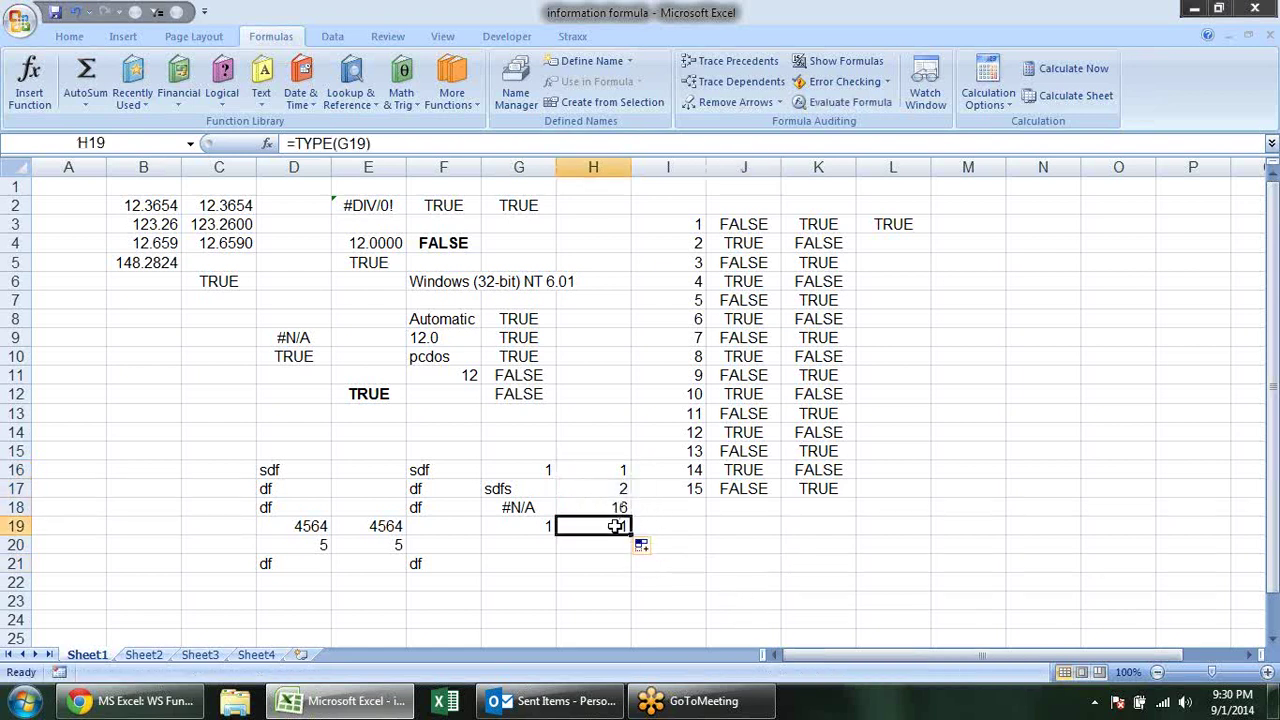
left_click_drag(631, 535, 632, 554)
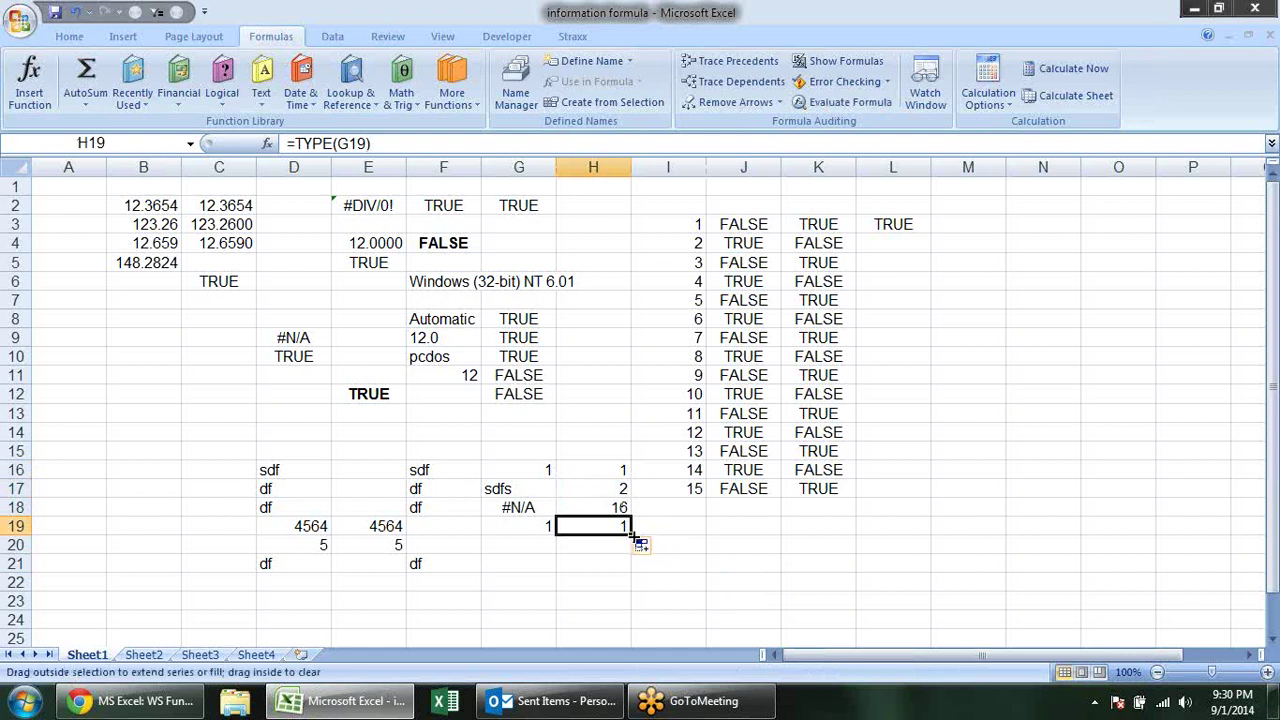
left_click(541, 541)
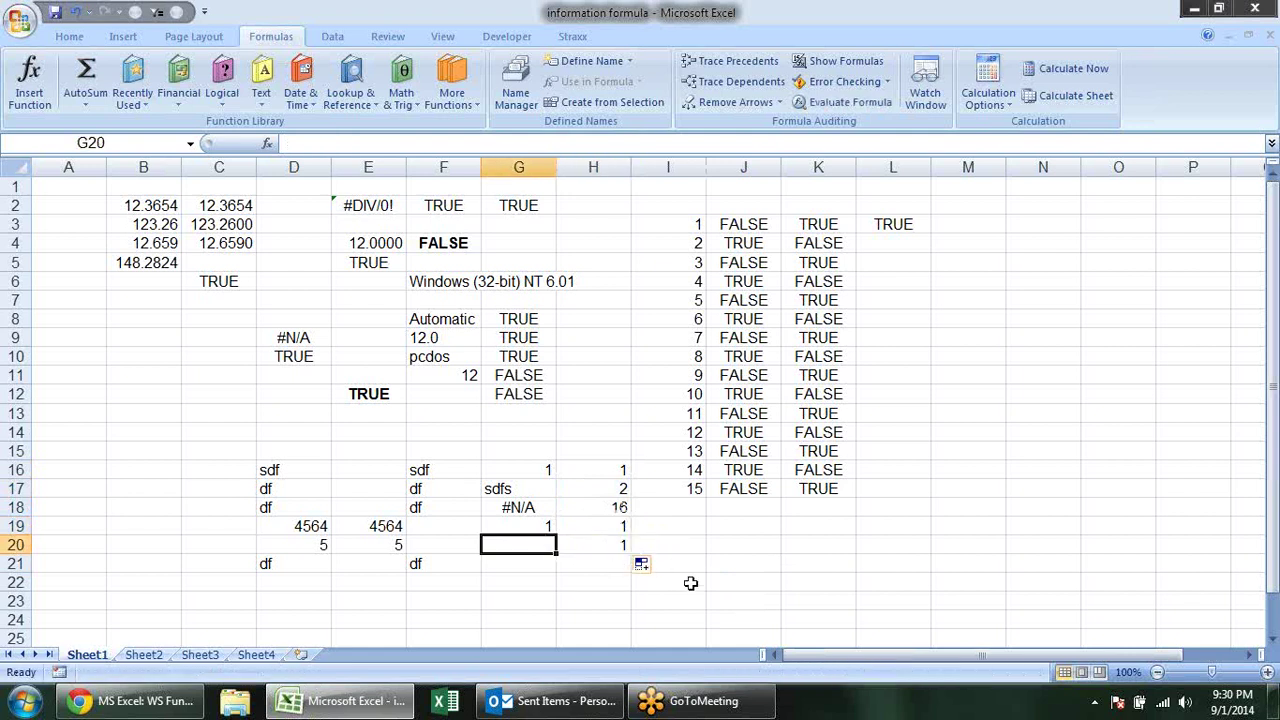
type("true")
key("Return")
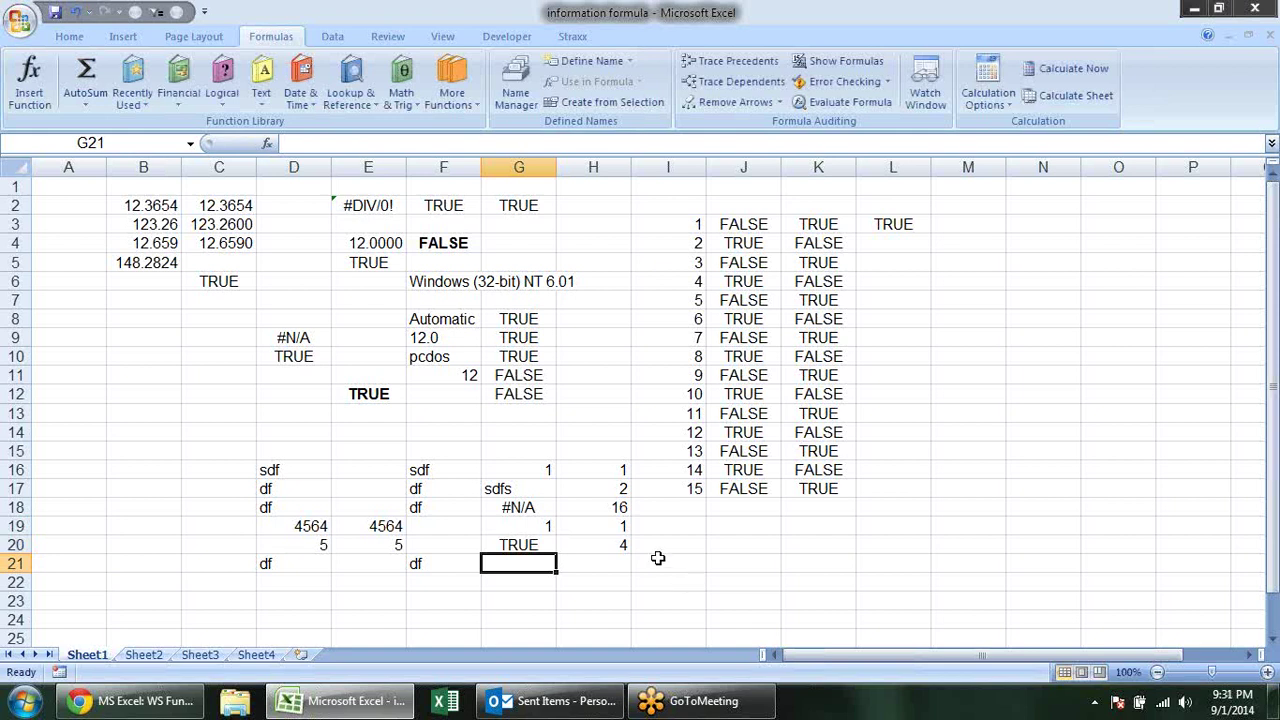
left_click(615, 530)
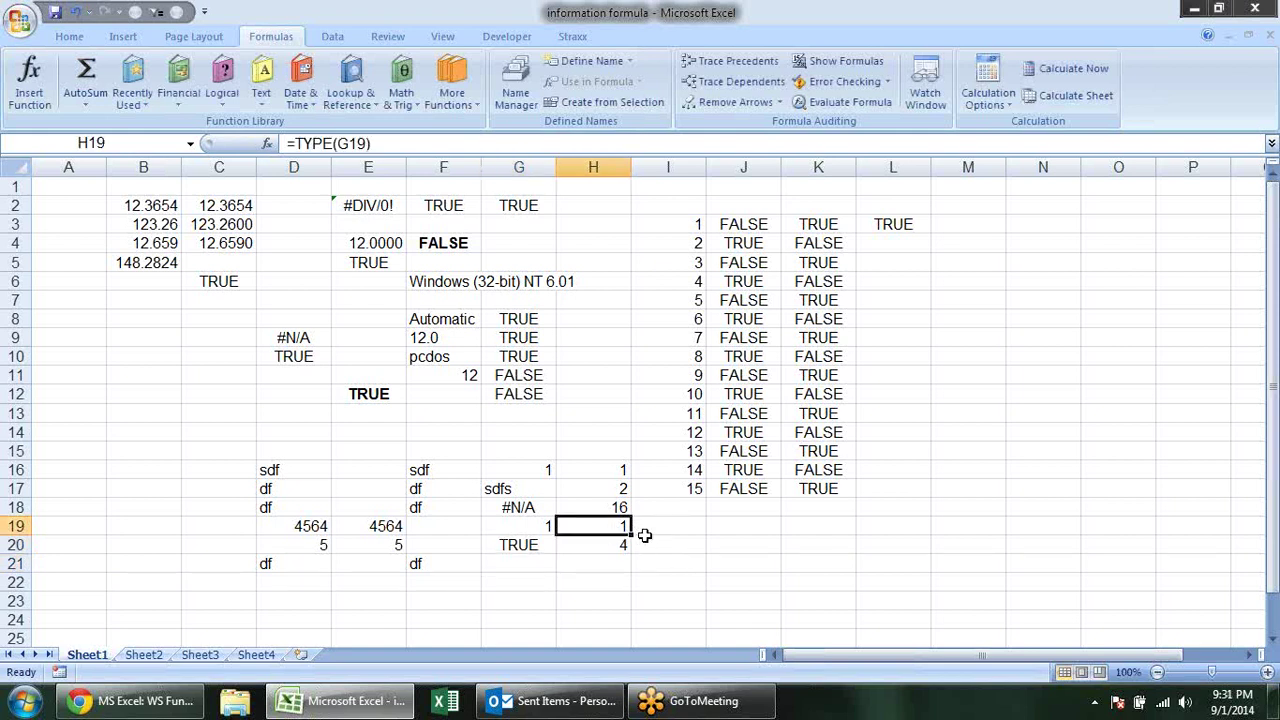
left_click(452, 92)
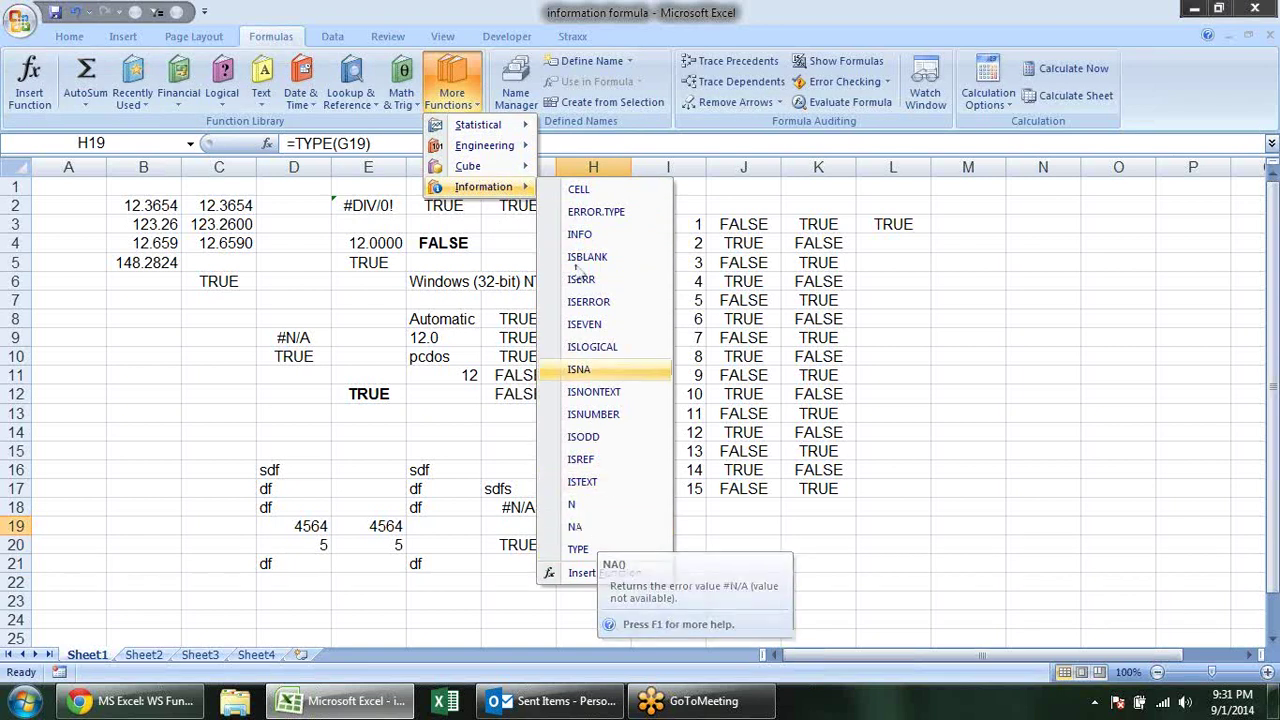
mouse_move(478, 125)
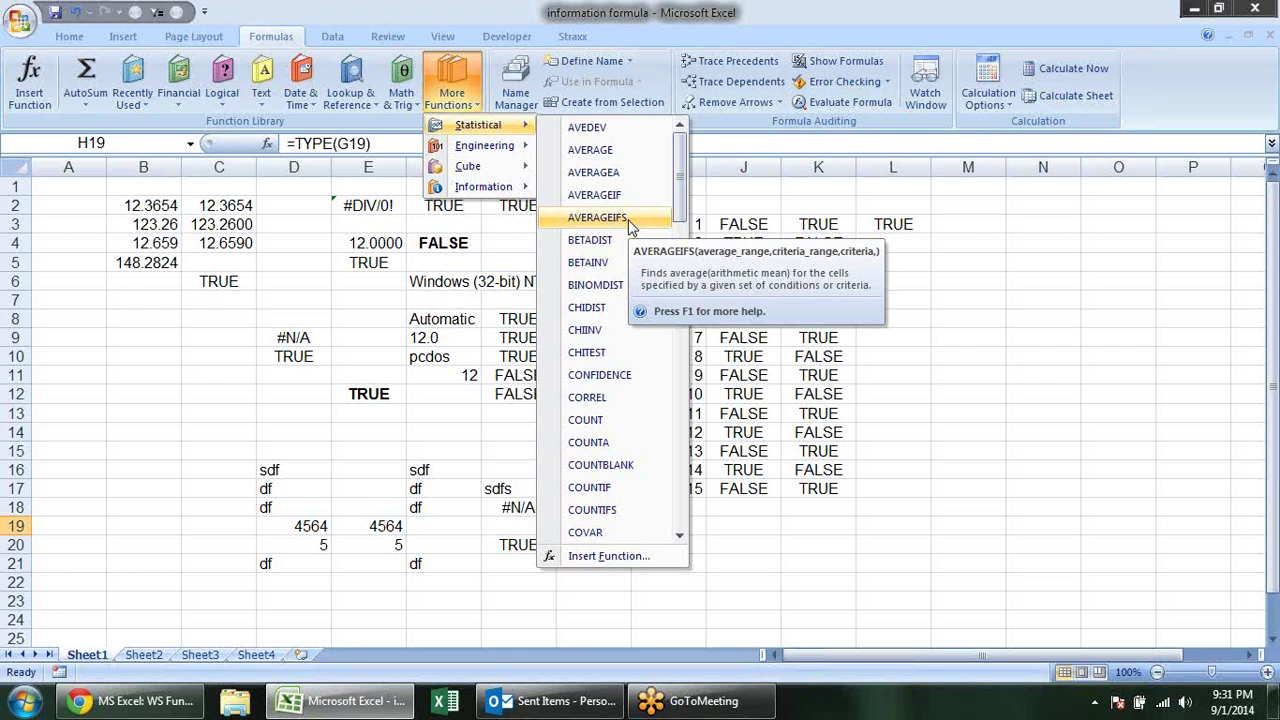
left_click_drag(679, 190, 675, 478)
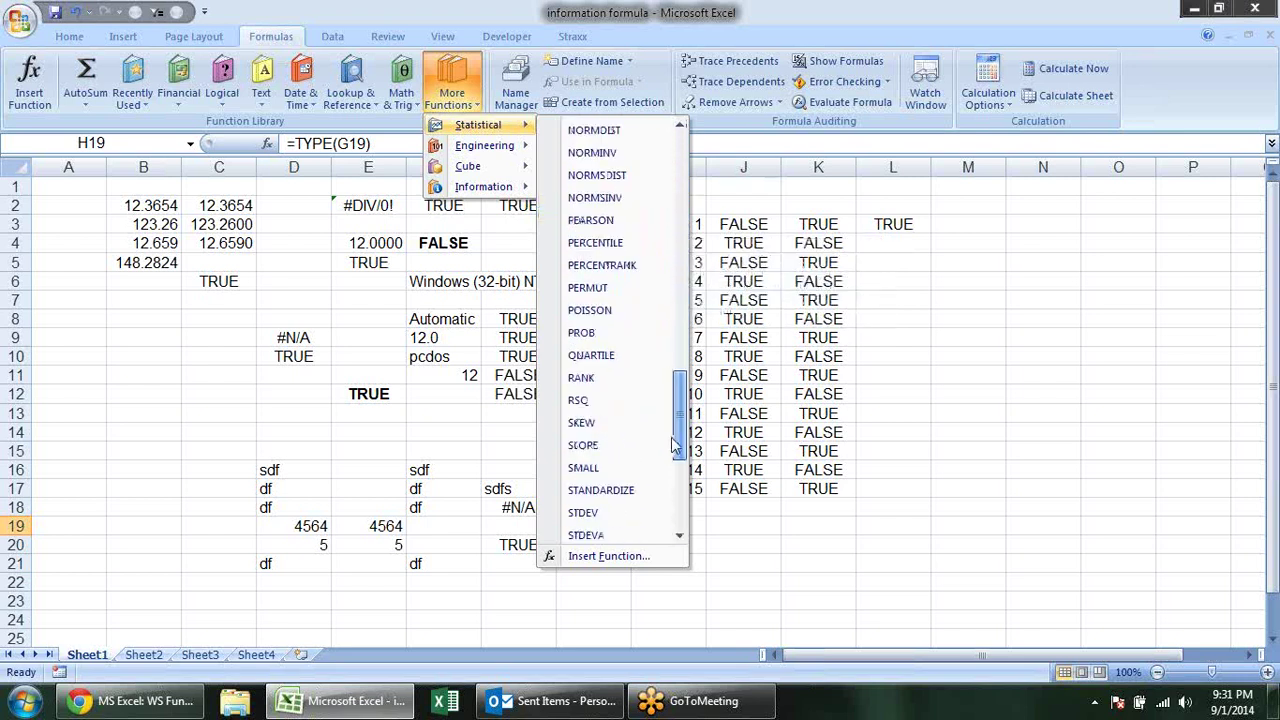
left_click_drag(675, 478, 715, 206)
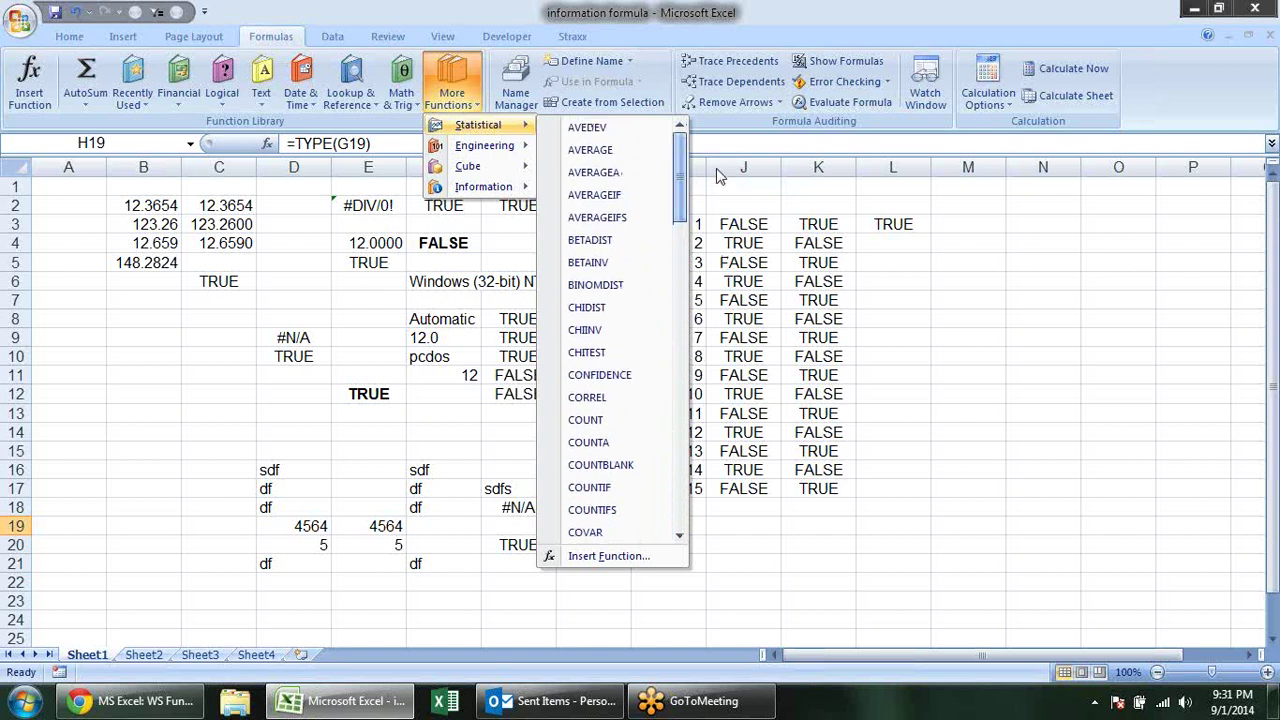
left_click(878, 366)
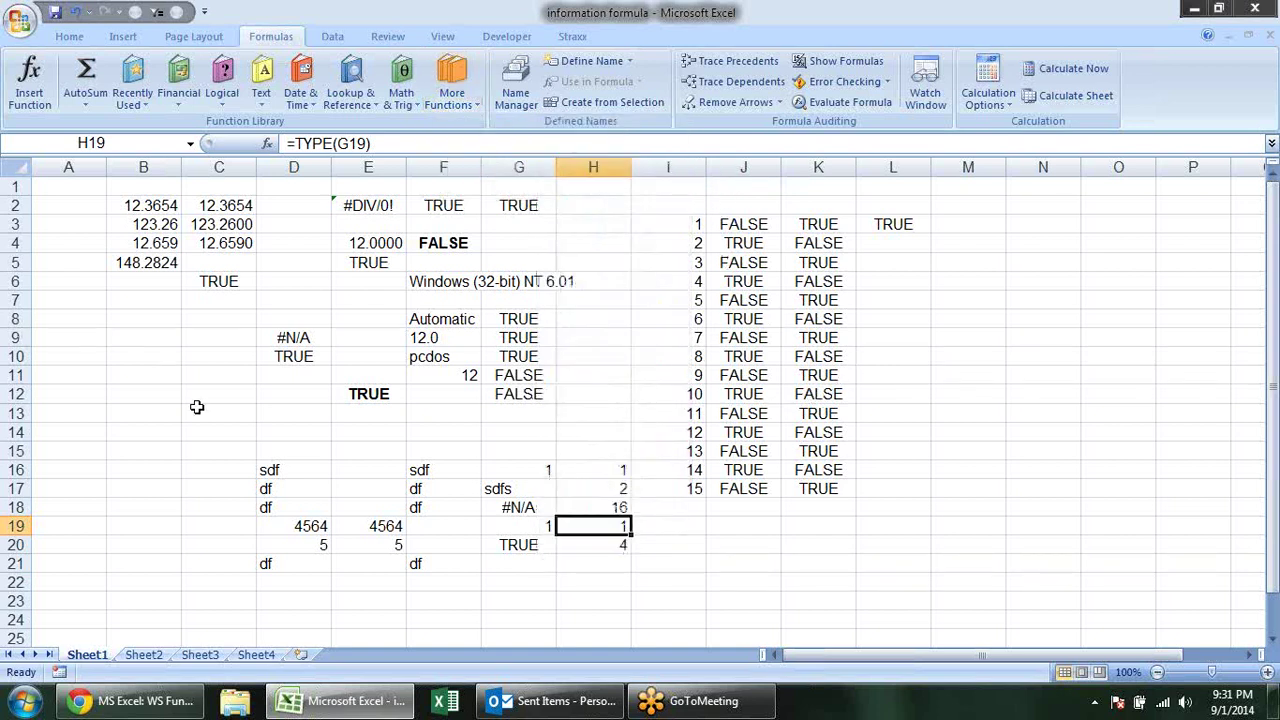
On Sheet2, fill A2:A18 at once with =RANDBETWEEN(10,90).
left_click(145, 655)
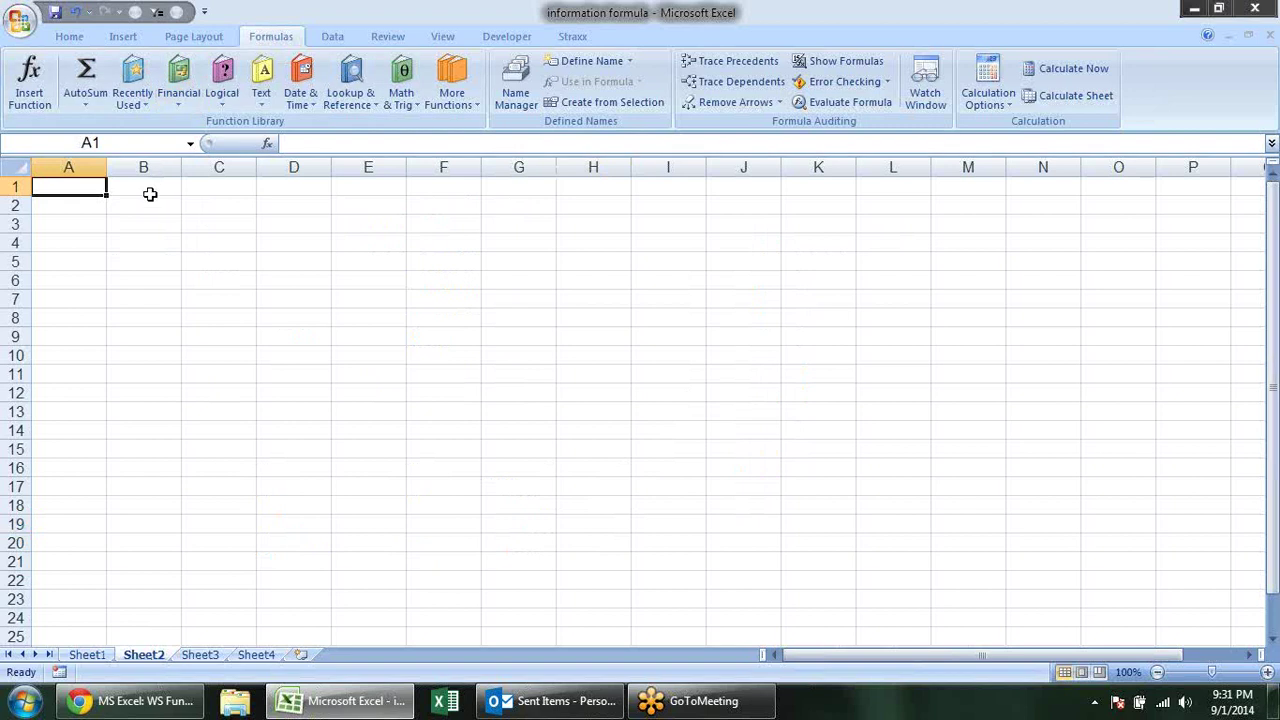
left_click(148, 203)
left_click(61, 206)
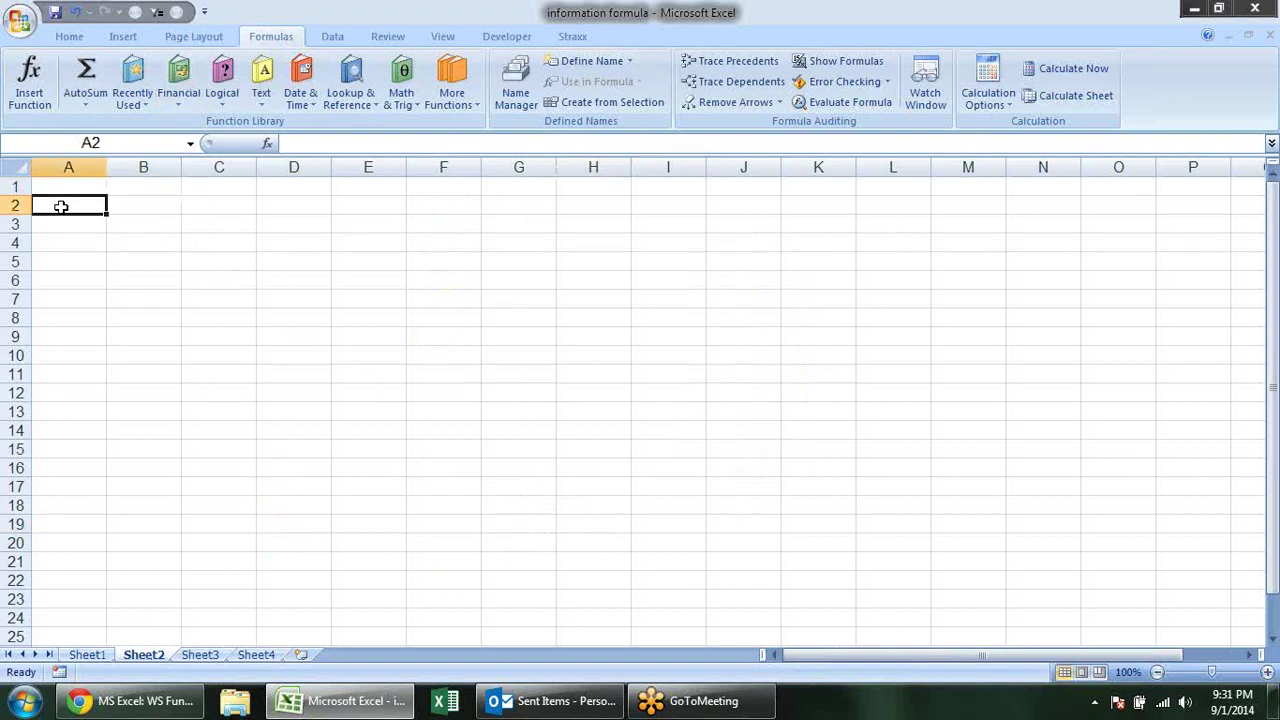
left_click_drag(61, 206, 79, 503)
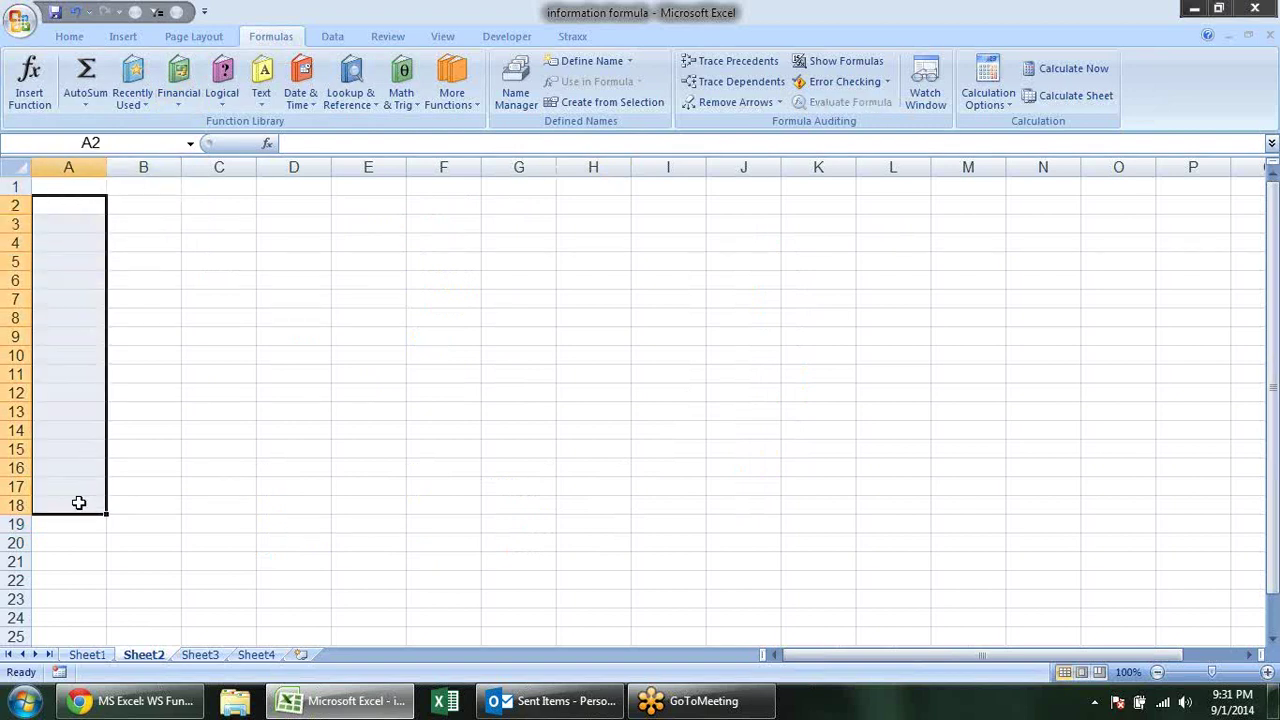
type("=ra")
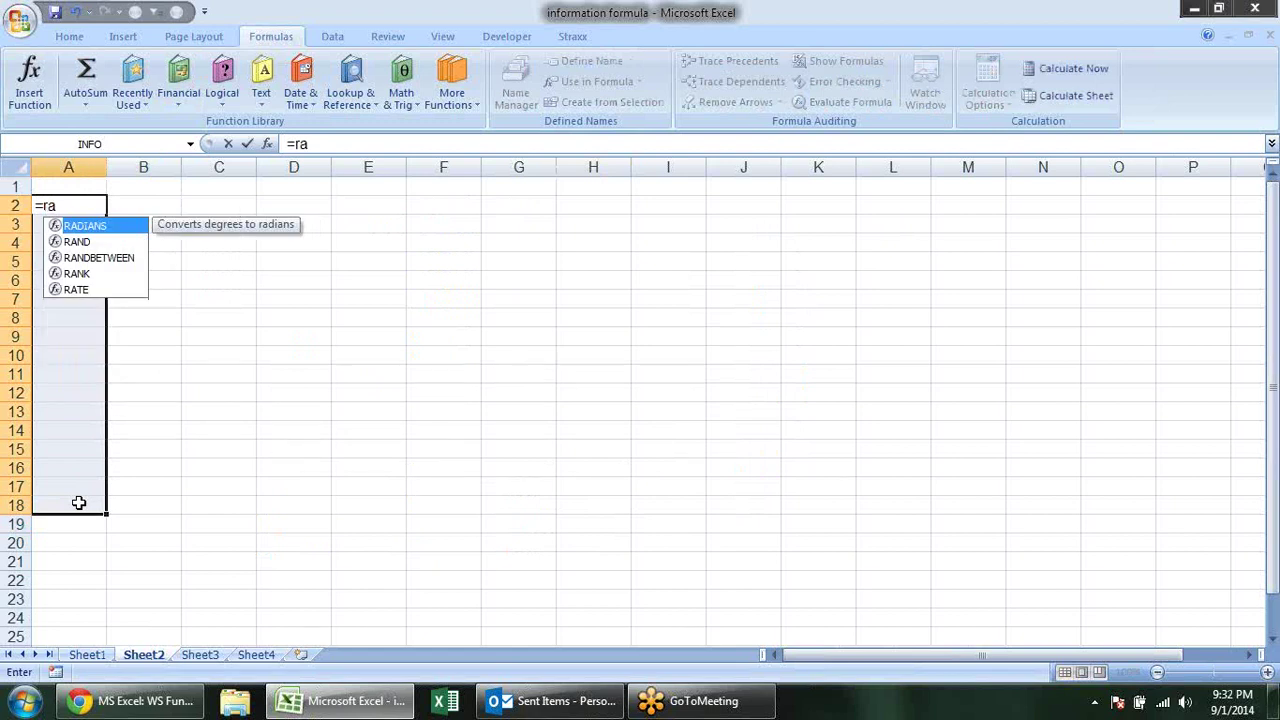
key("Down")
key("Down")
key("Tab")
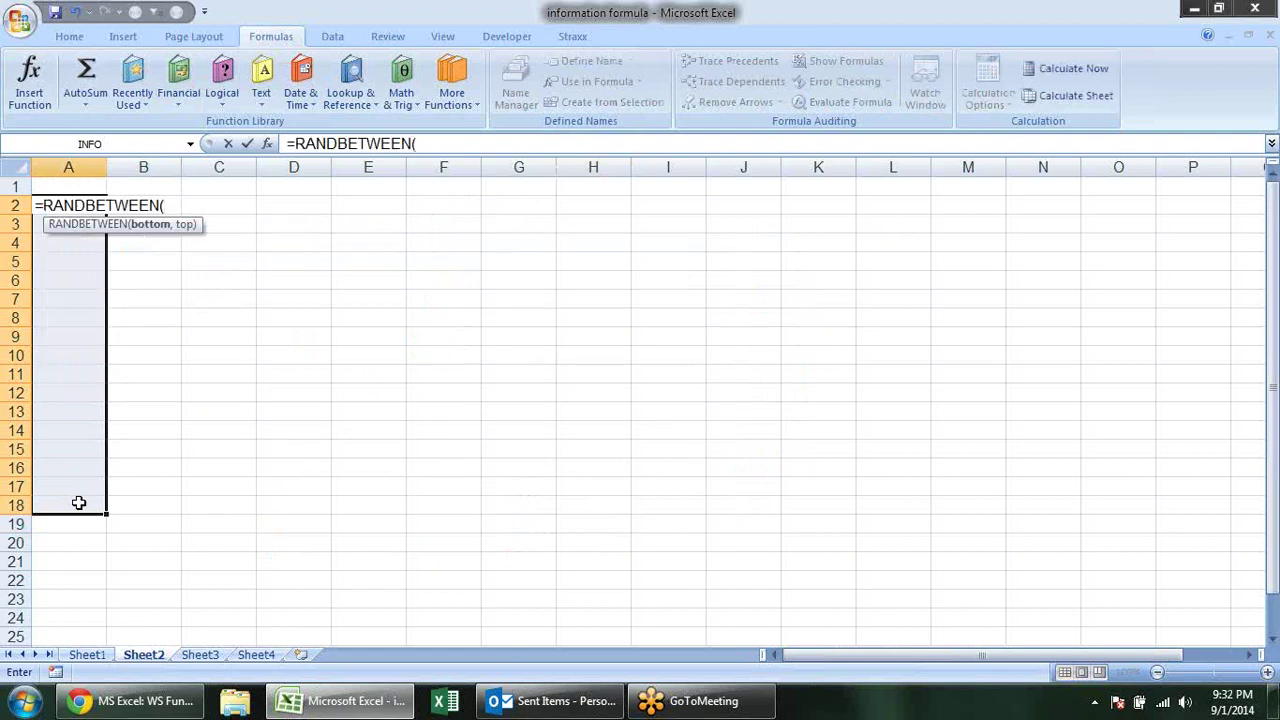
type("10,90)")
key("ctrl+Return")
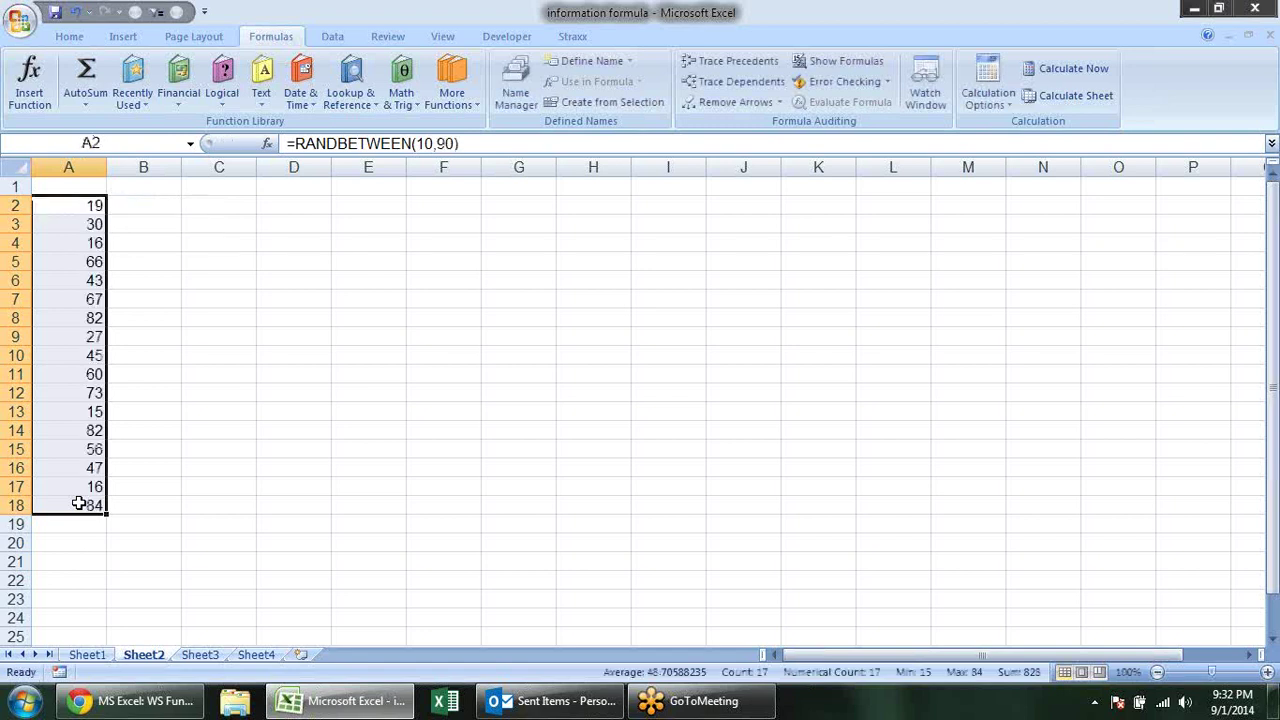
Convert the random numbers in A2:A18 to fixed values with Paste Special > Values.
key("ctrl+c")
key("alt+e")
key("s")
key("v")
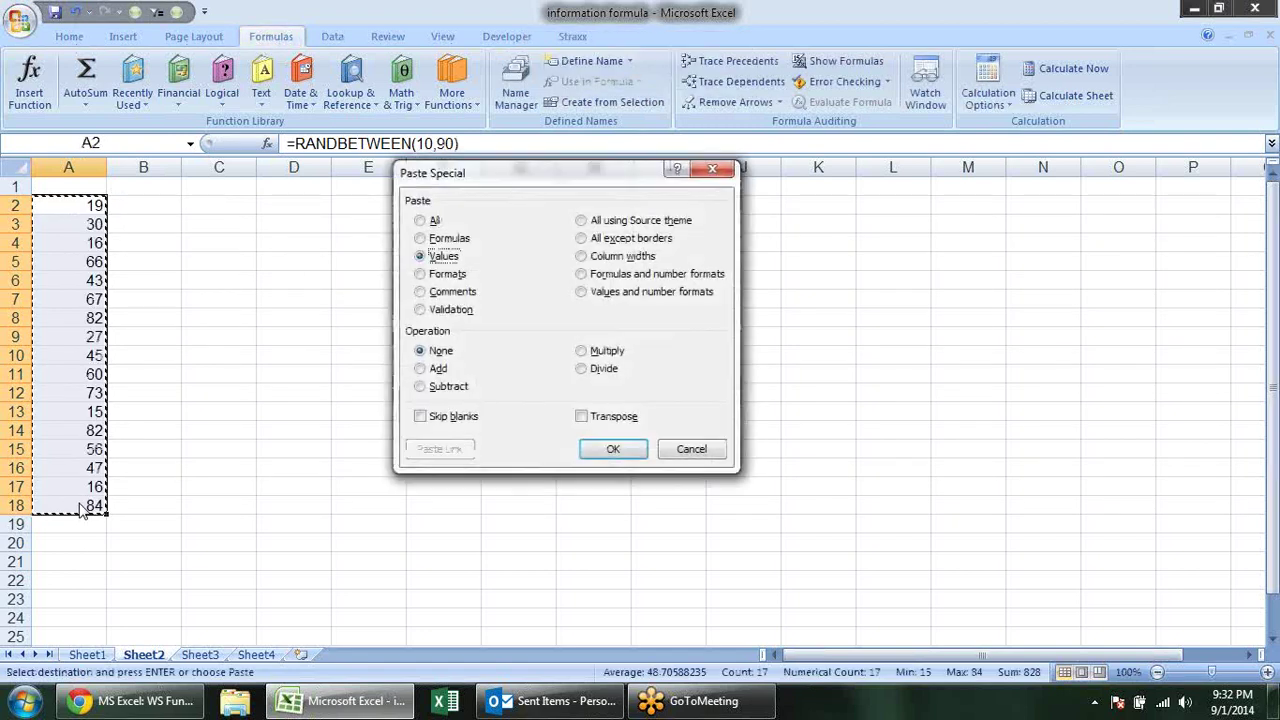
key("Return")
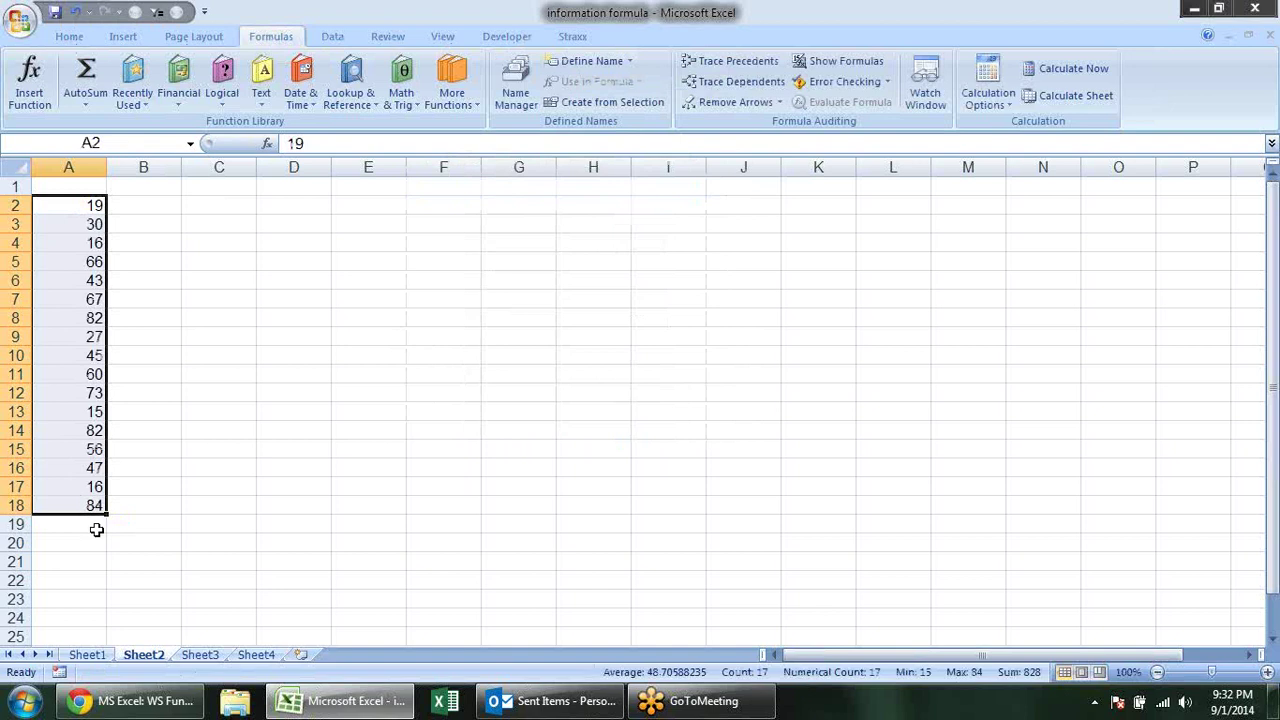
left_click(94, 524)
Enter a bold =AVERAGE(A2:A18) in A19.
type("=av")
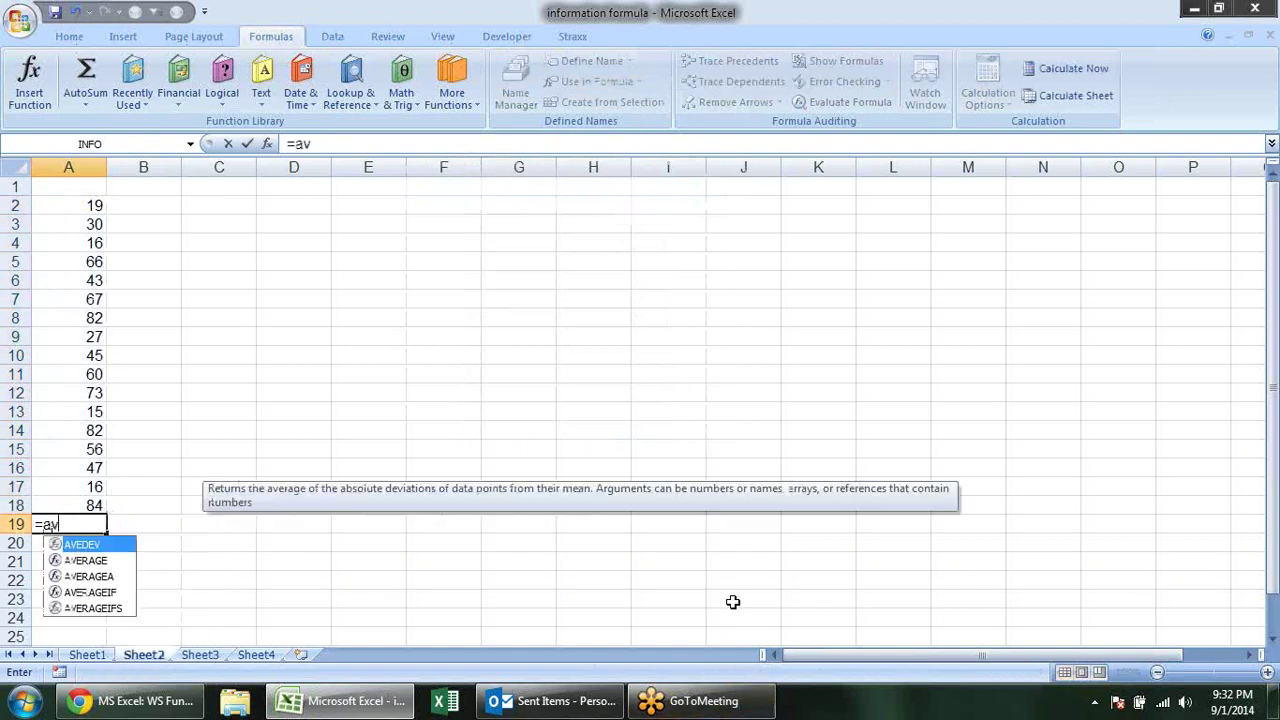
key("Tab")
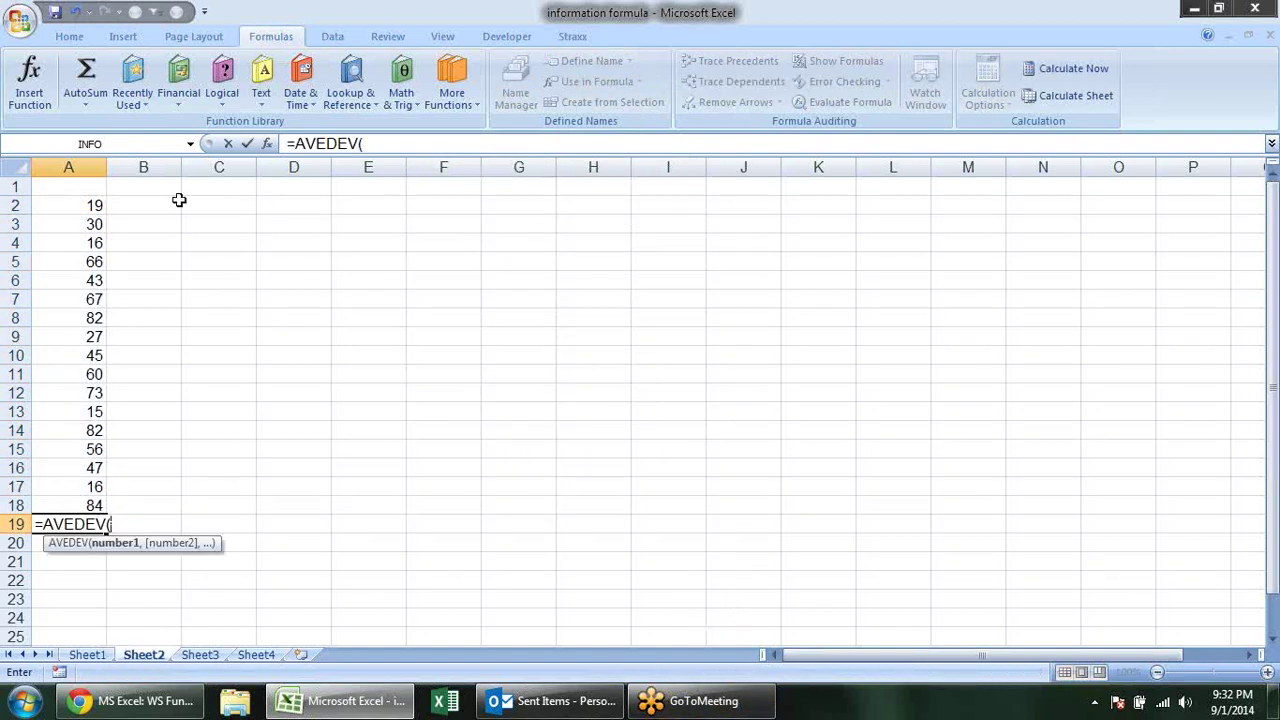
left_click(80, 207)
key("BackSpace")
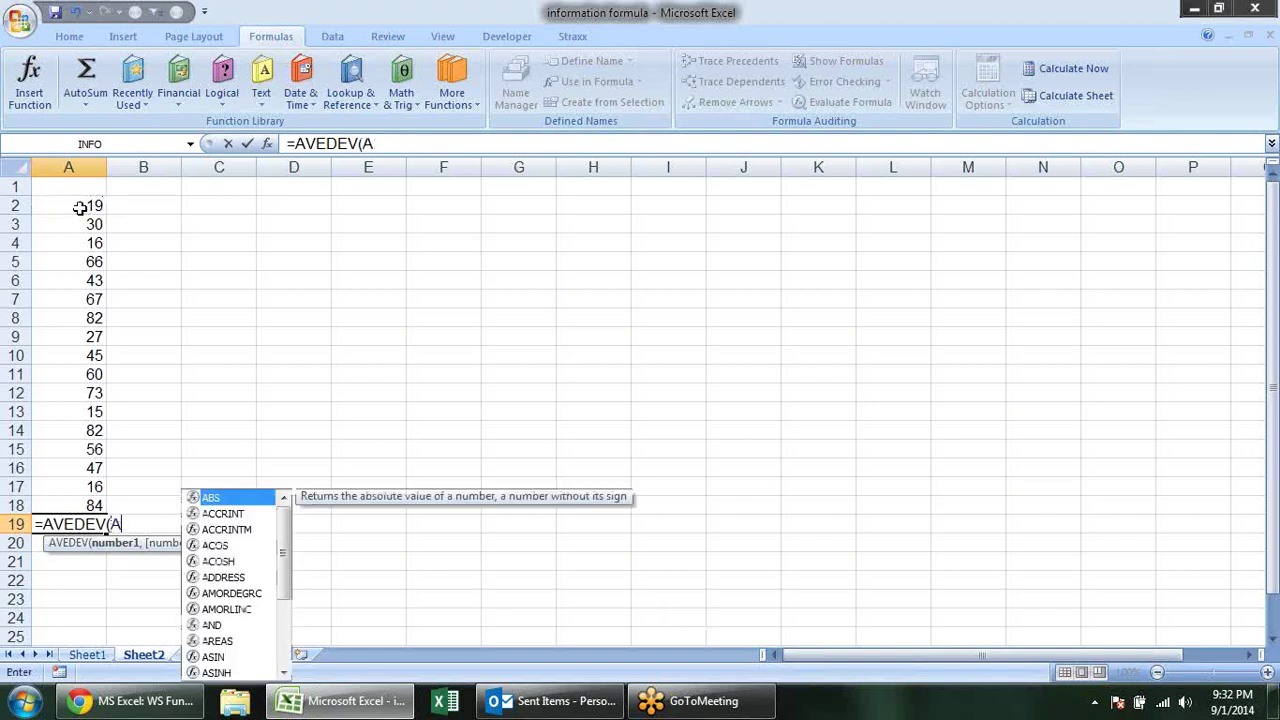
key("BackSpace")
key("BackSpace")
key("BackSpace")
key("BackSpace")
key("BackSpace")
key("BackSpace")
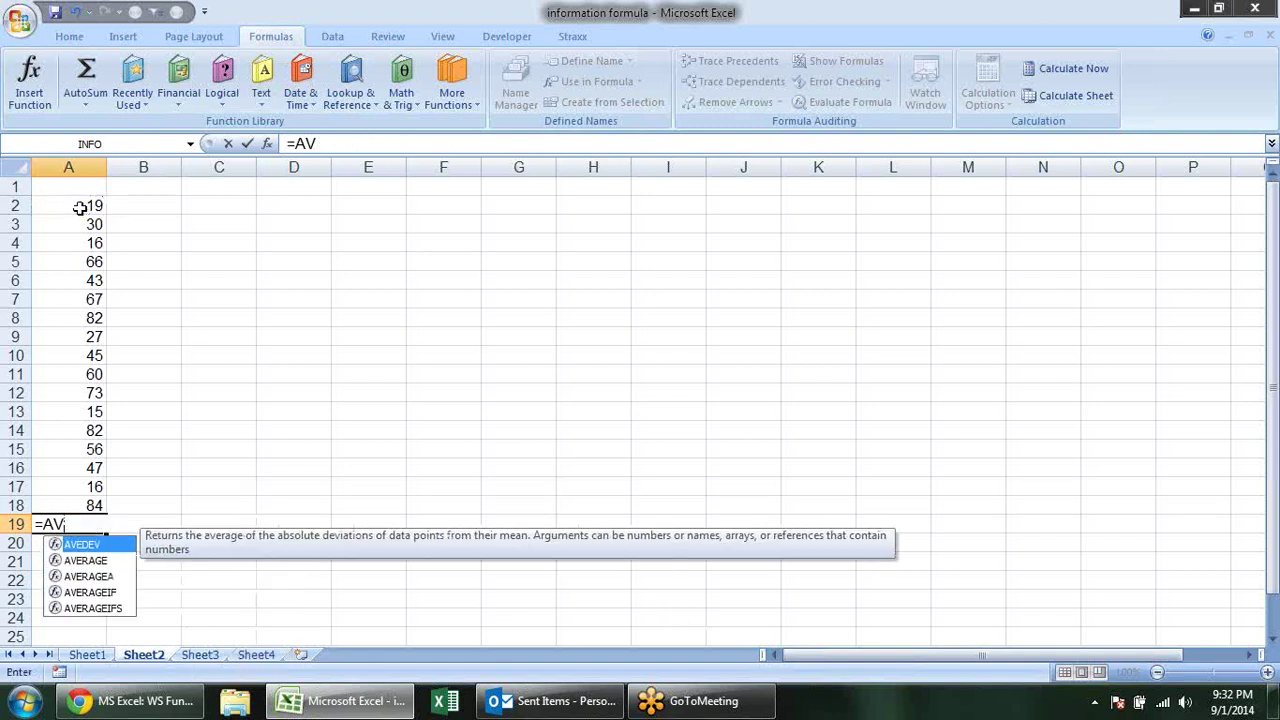
key("Down")
key("Tab")
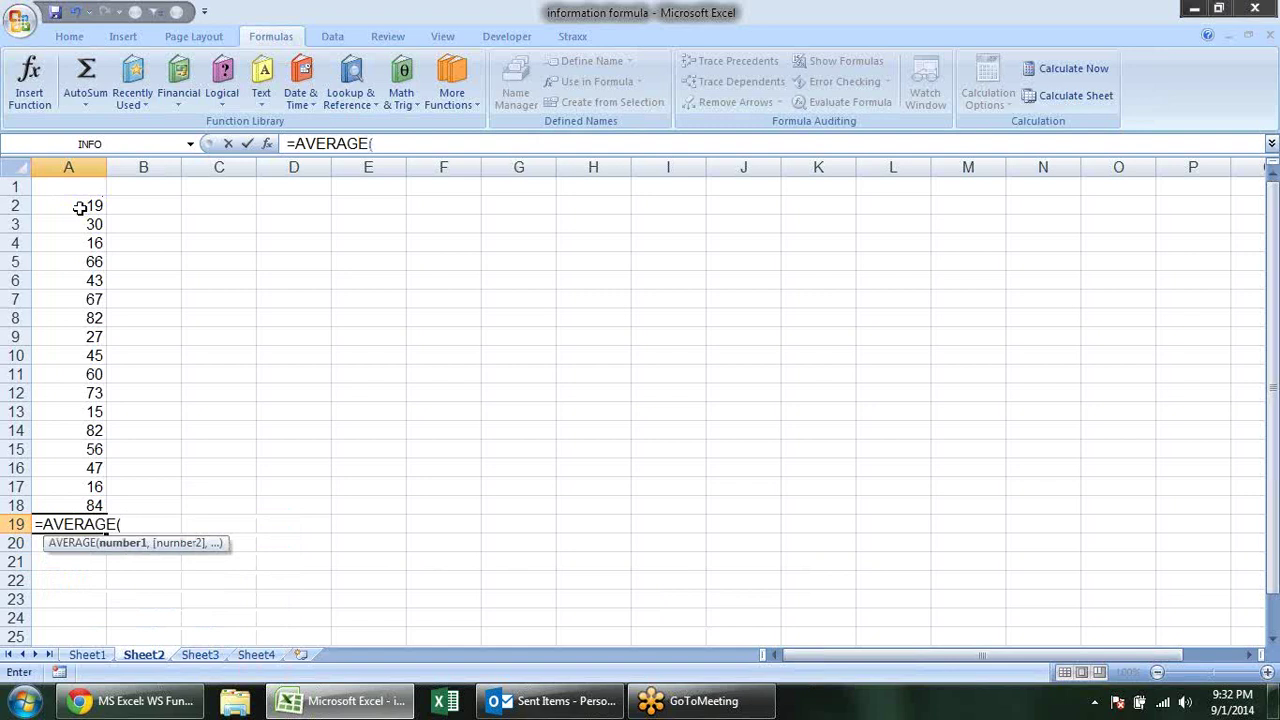
key("Up")
key("ctrl+shift+Up")
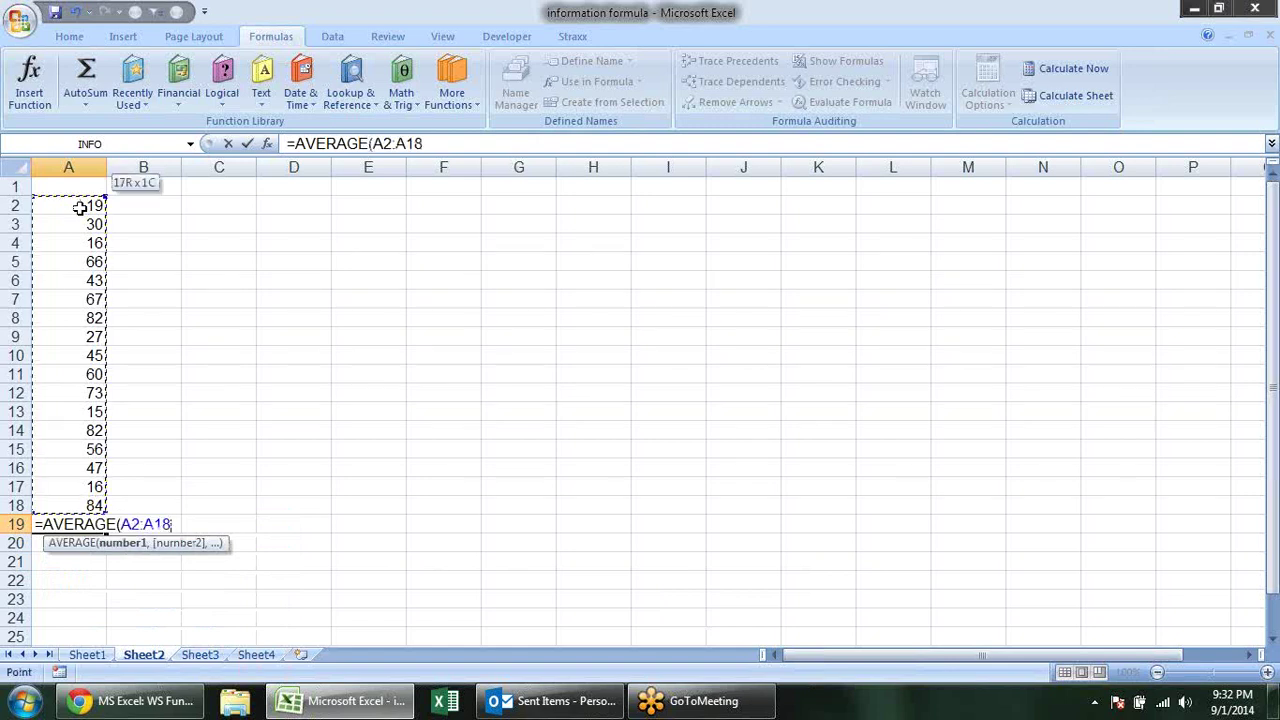
key("Return")
key("Up")
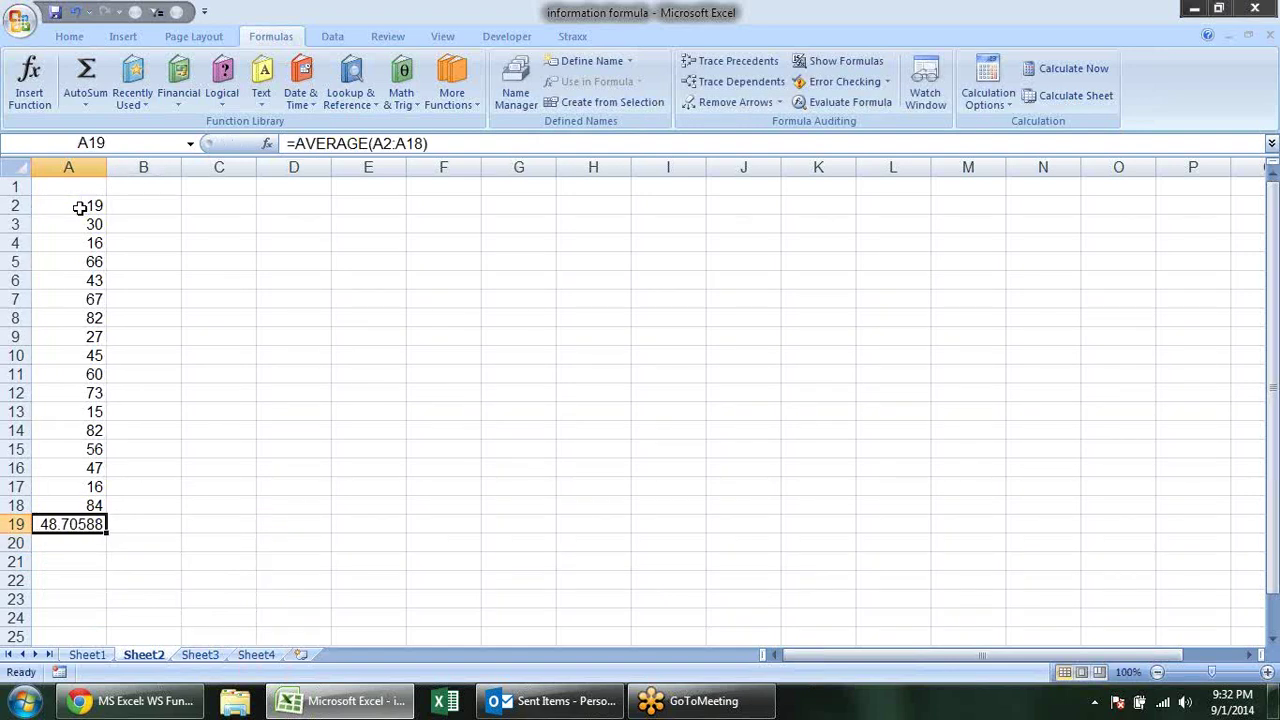
key("ctrl+b")
Type TRUE in A1 and widen A19's average range to A1:A18.
key("Down")
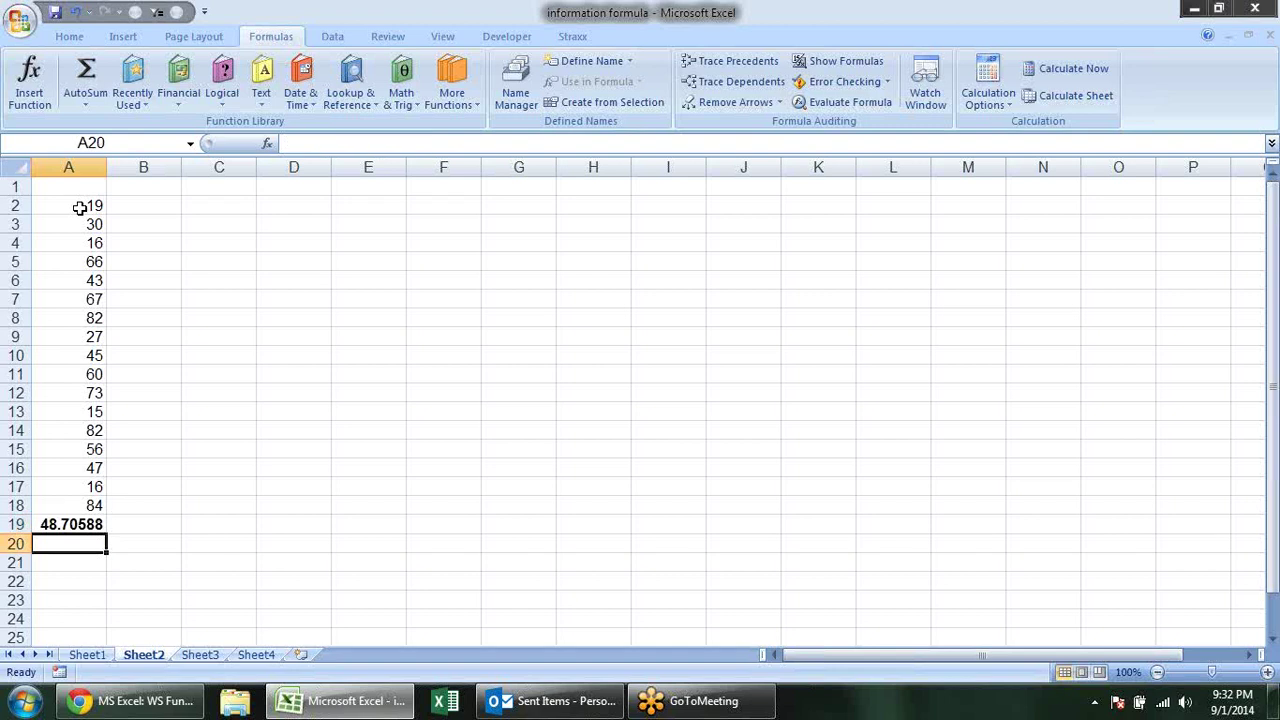
key("Up")
key("Up")
key("Up")
key("Up")
key("Up")
key("Up")
key("Up")
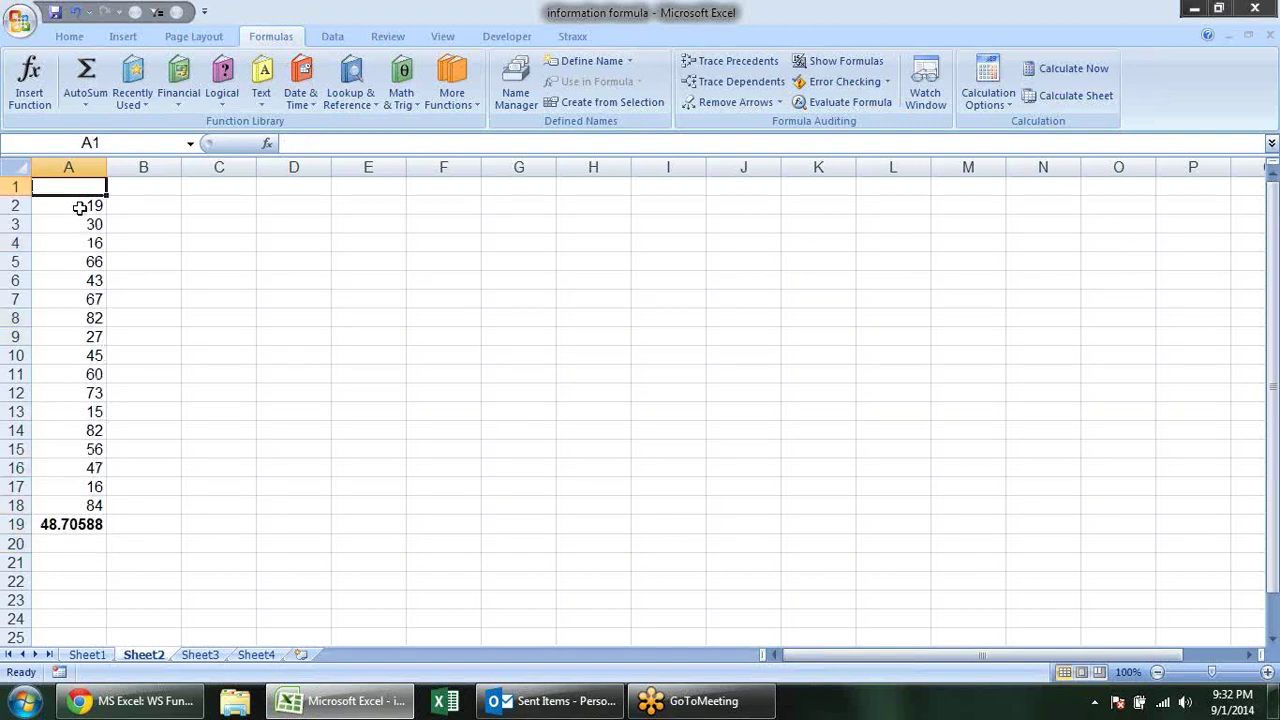
type("true")
key("Return")
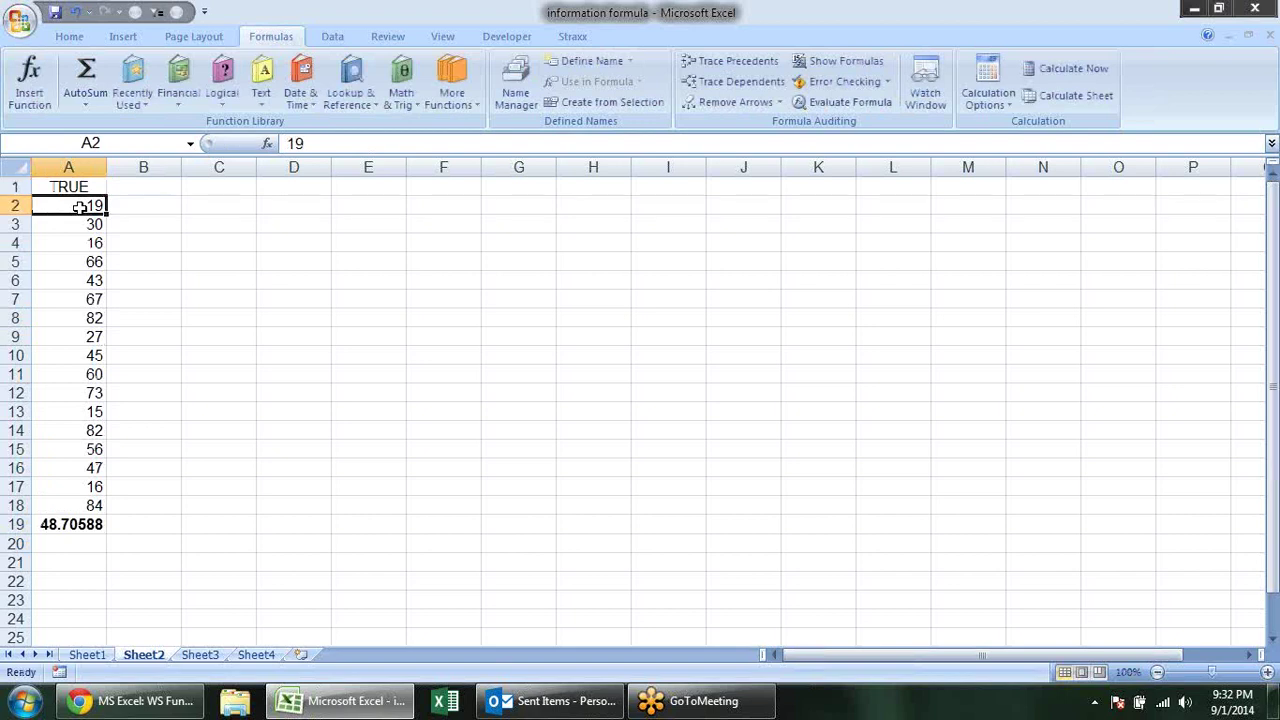
left_click(75, 519)
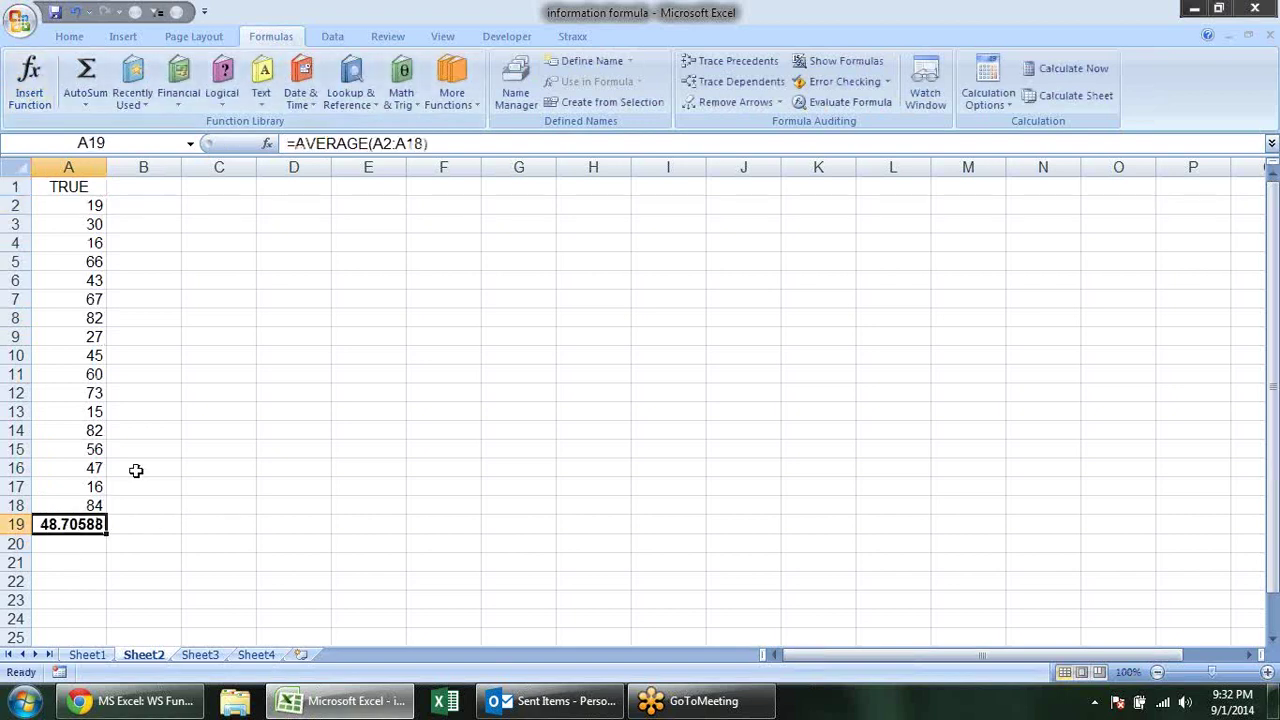
key("F2")
left_click_drag(106, 197, 101, 167)
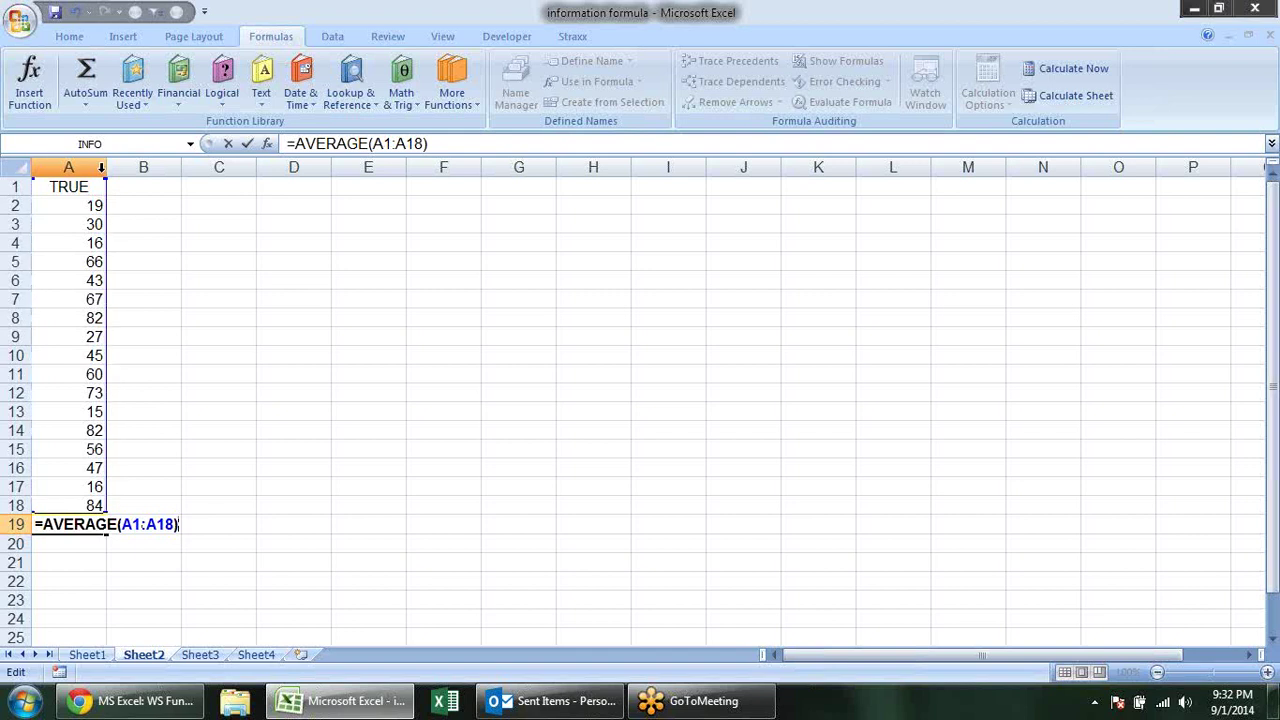
key("Return")
Enter =AVERAGEA(A1:A18) in B19, giving 46.05556.
left_click(128, 518)
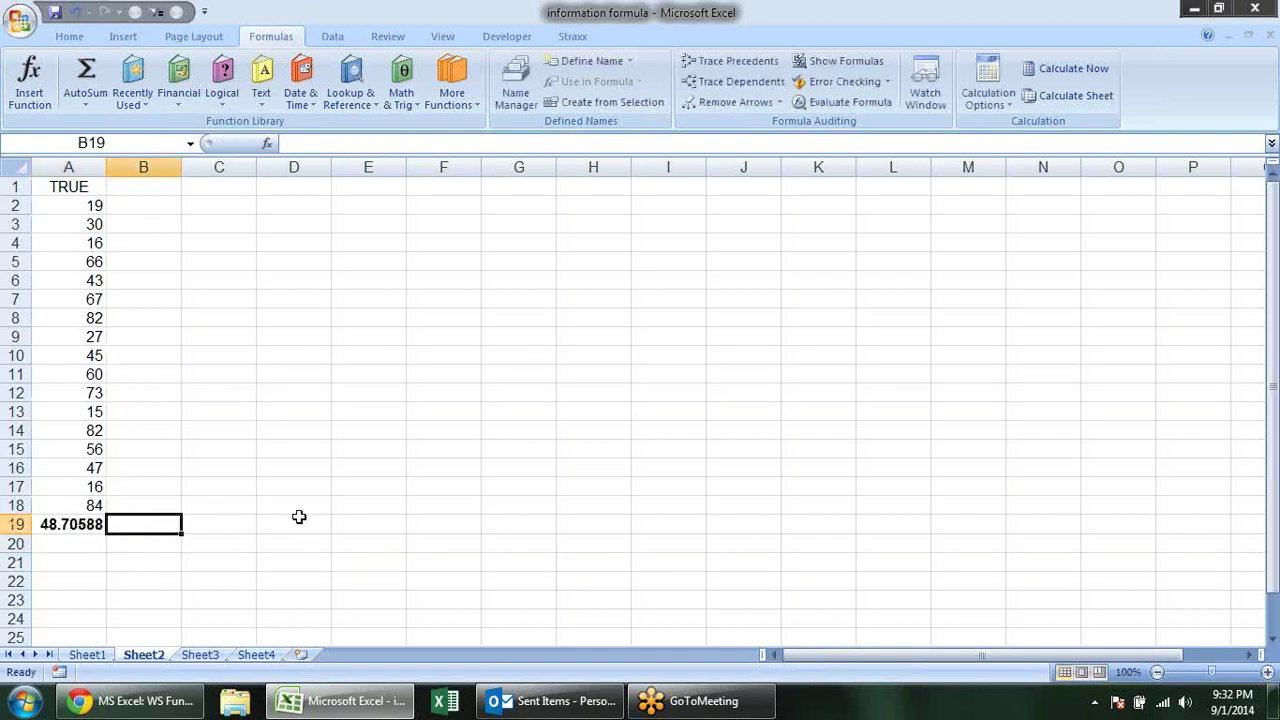
type("=av")
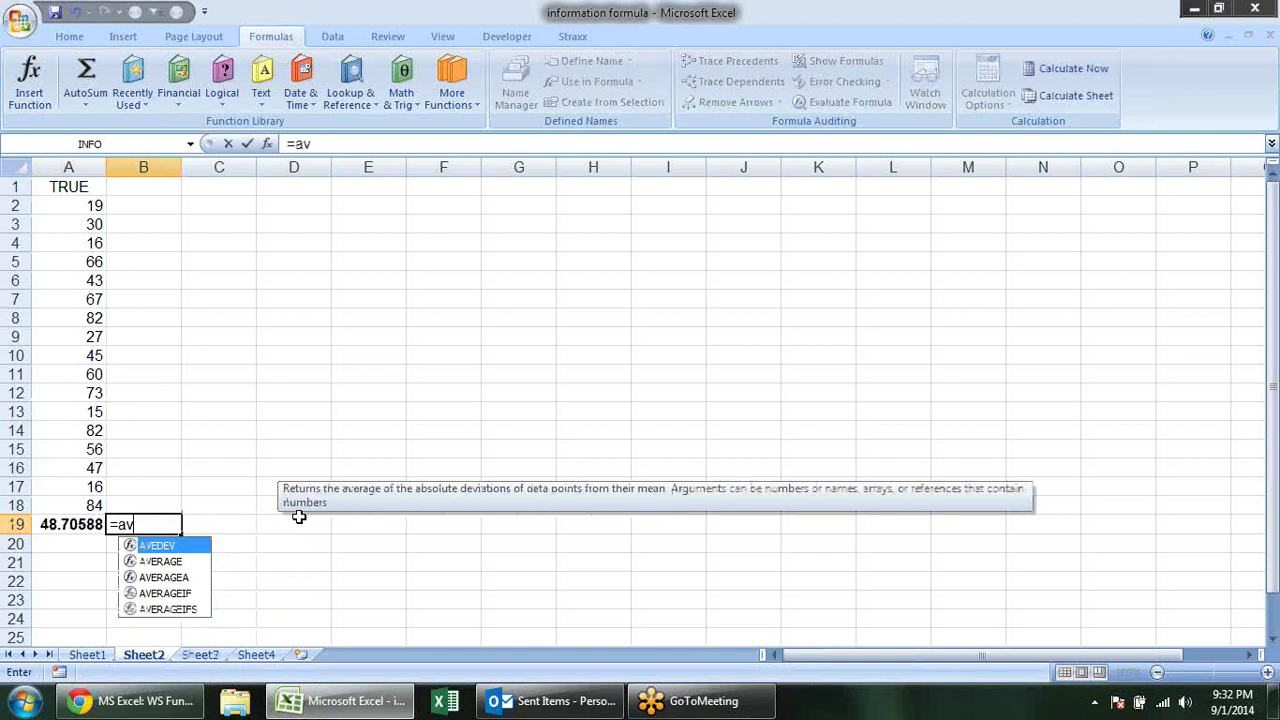
key("Down")
key("Down")
key("Tab")
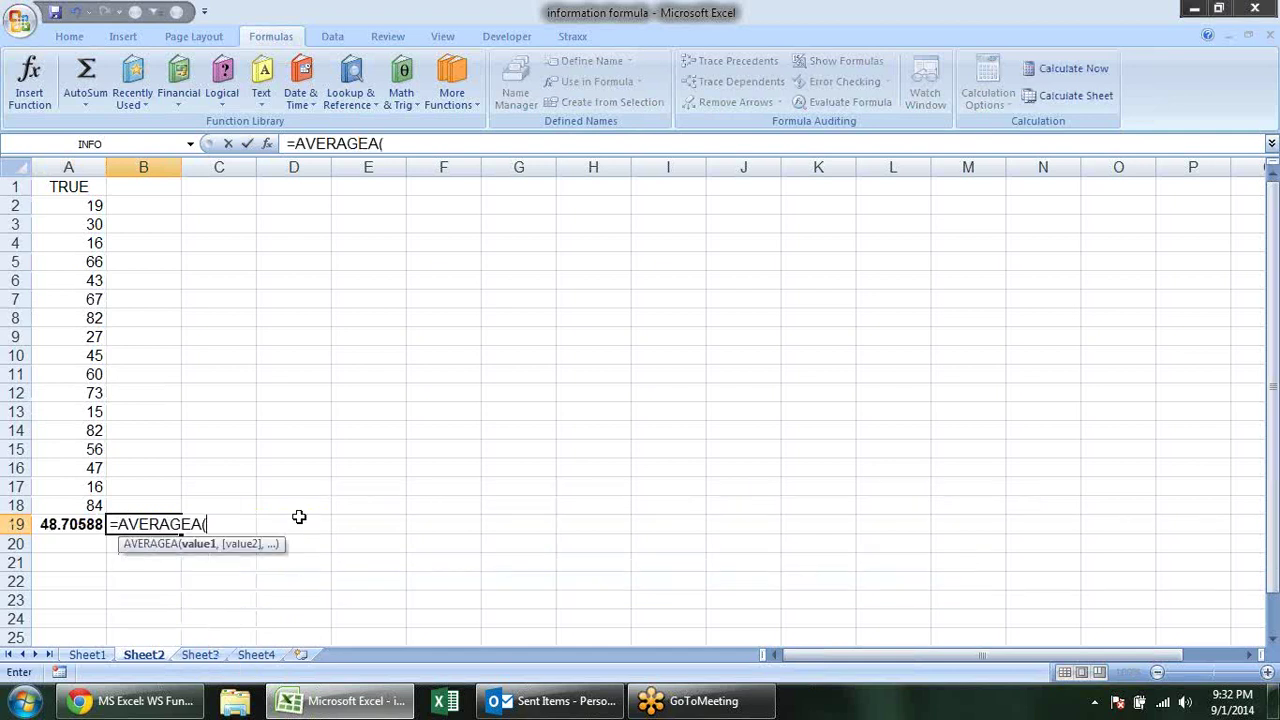
left_click_drag(100, 503, 75, 88)
key("Return")
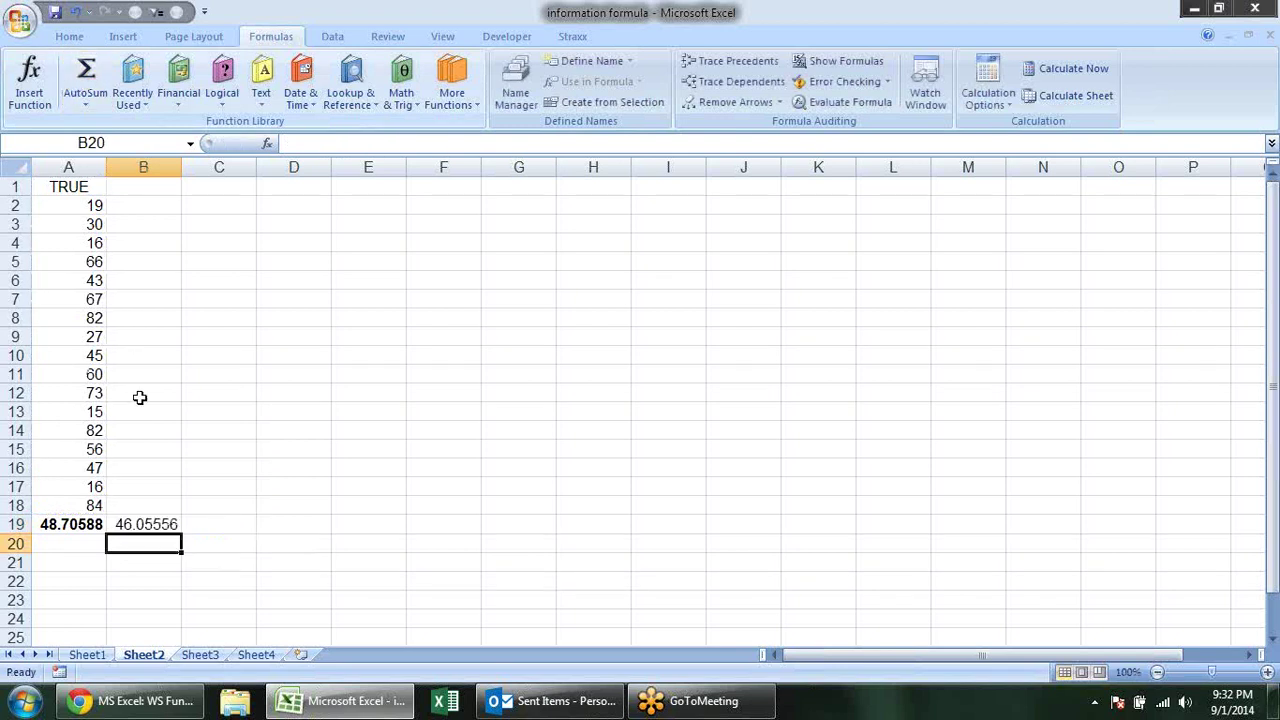
left_click(137, 510)
left_click(137, 524)
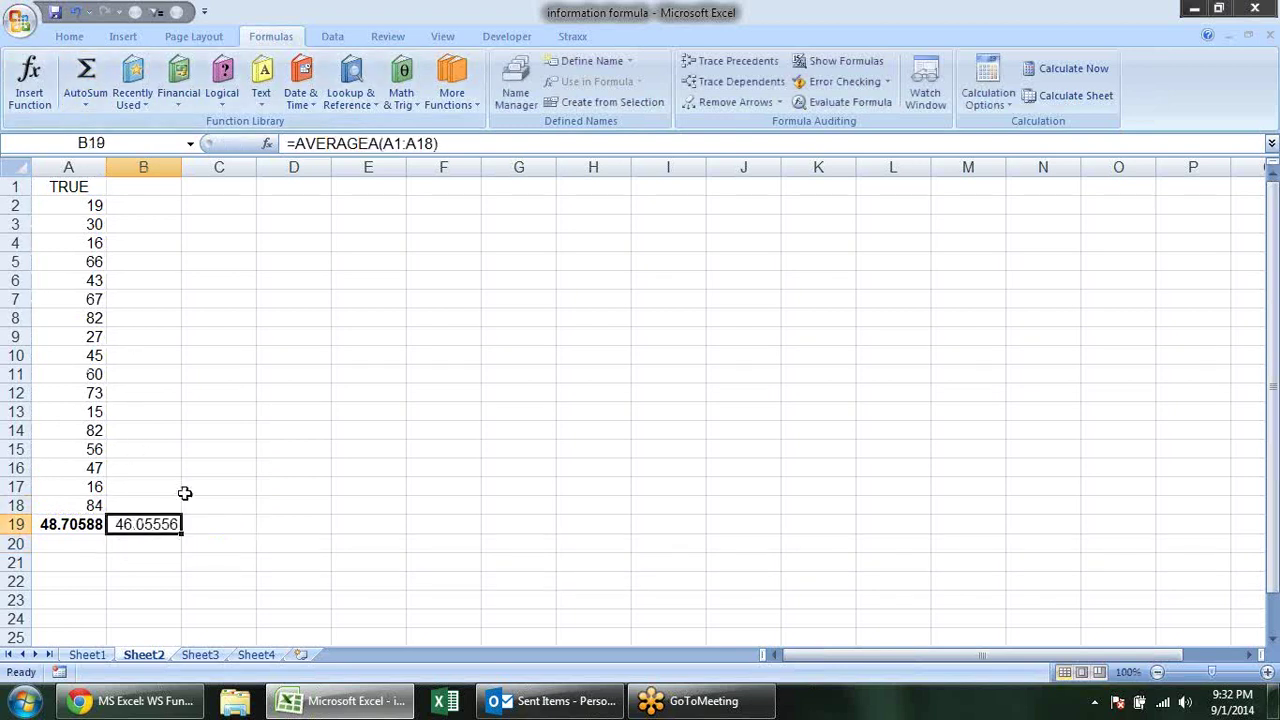
left_click(70, 192)
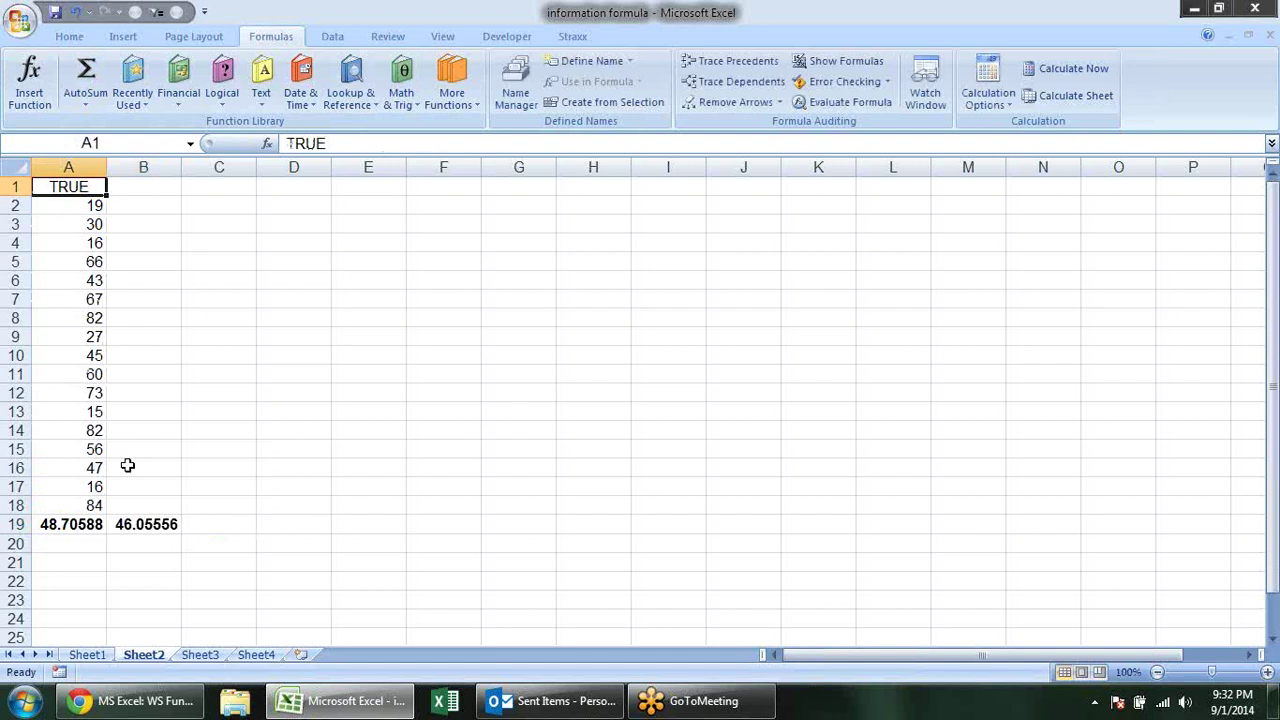
left_click(136, 524)
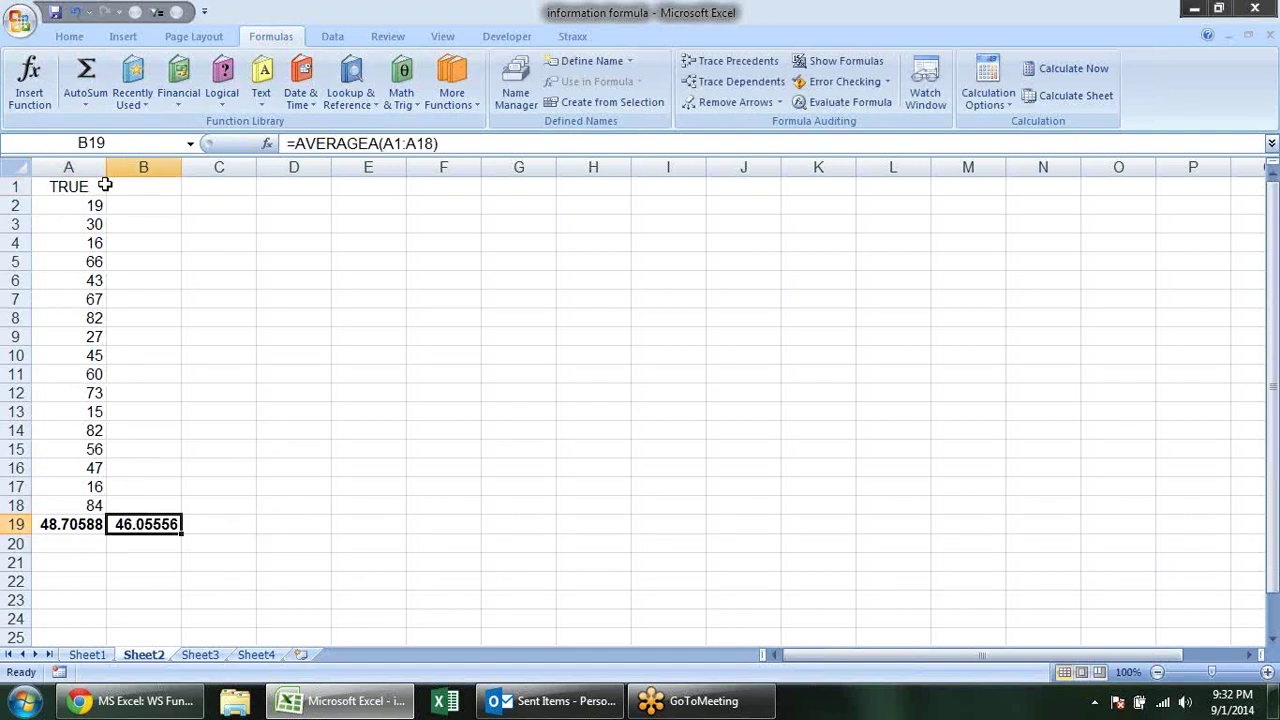
Change A1 to 1 to compare the averages, then set it back to TRUE.
left_click(104, 186)
type("1")
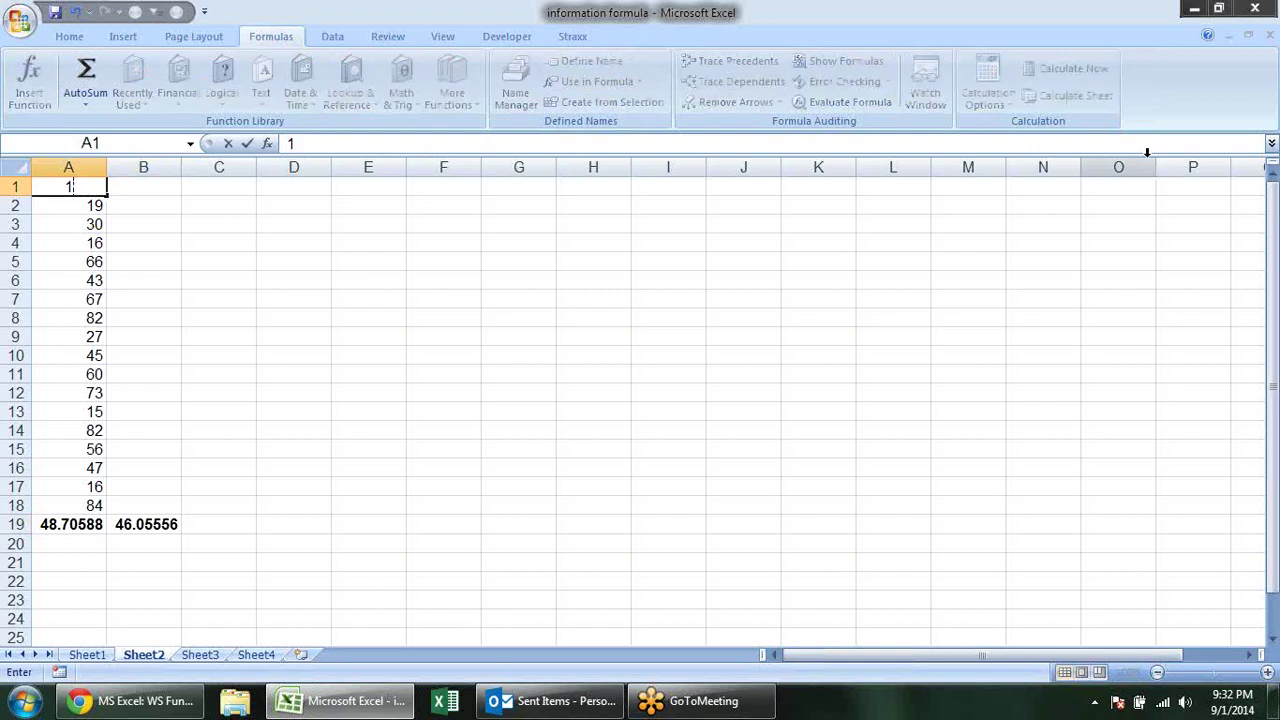
key("Return")
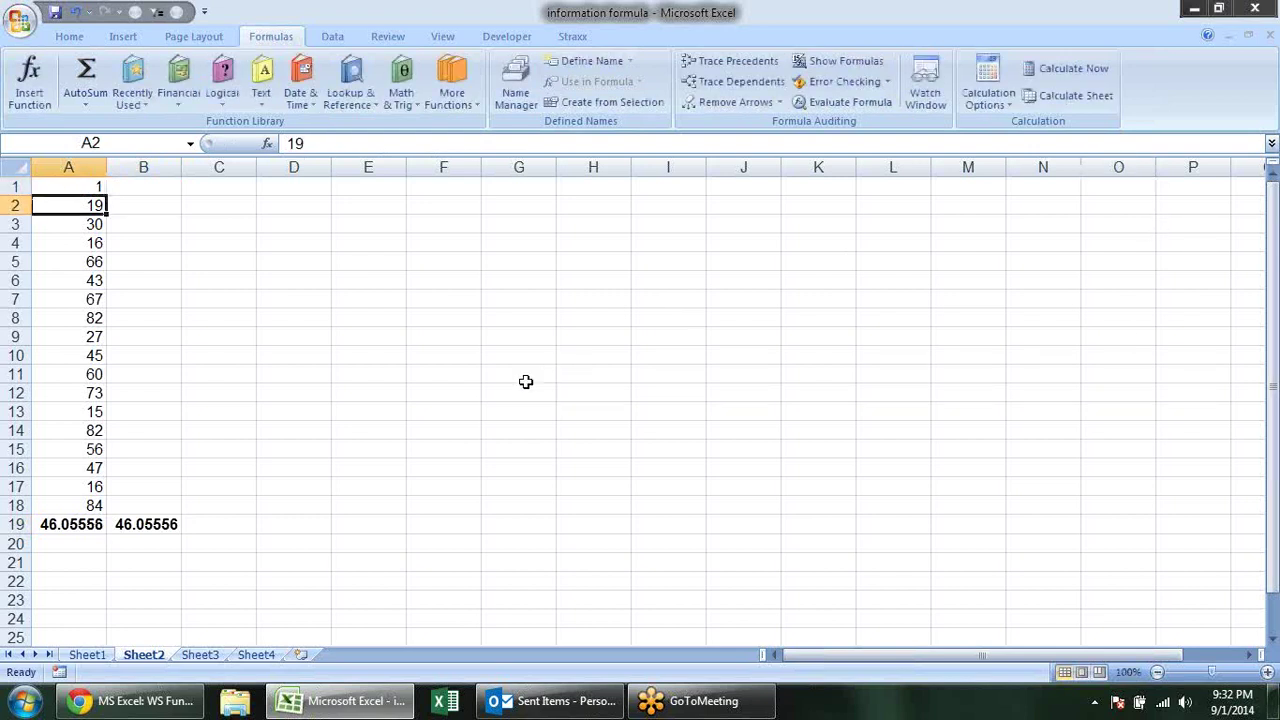
left_click(88, 524)
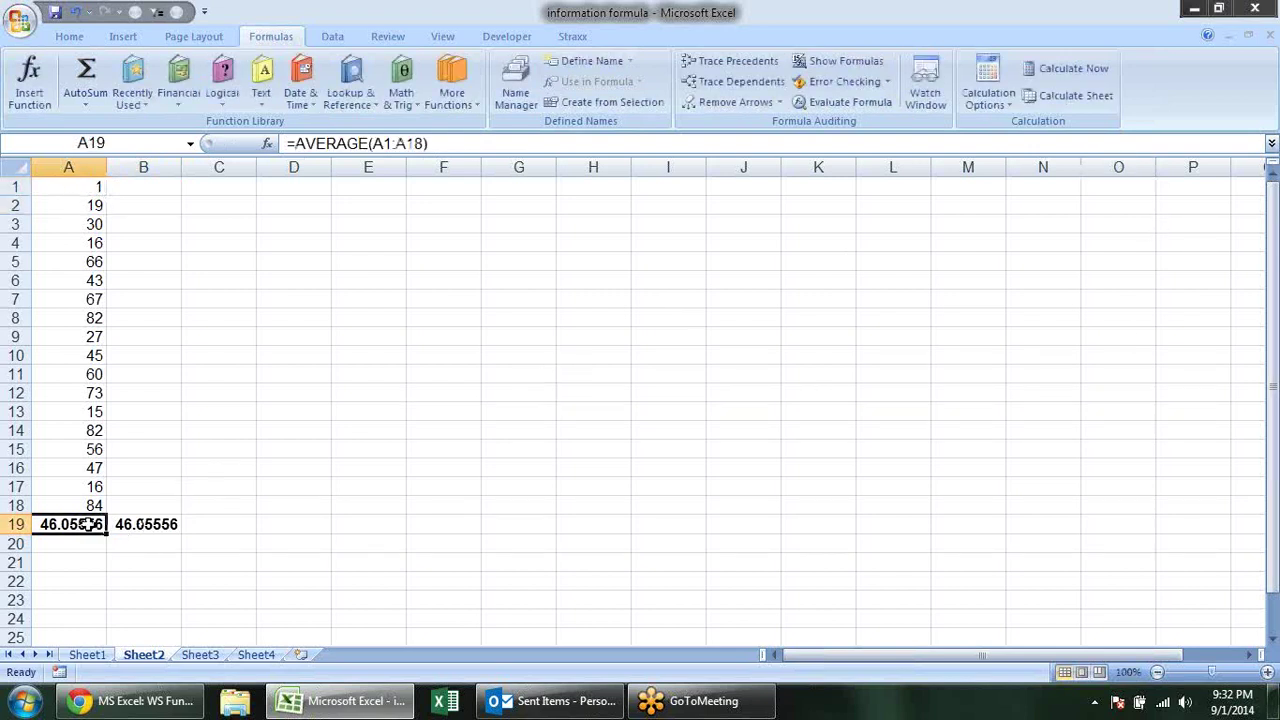
left_click(101, 187)
type("true")
key("Return")
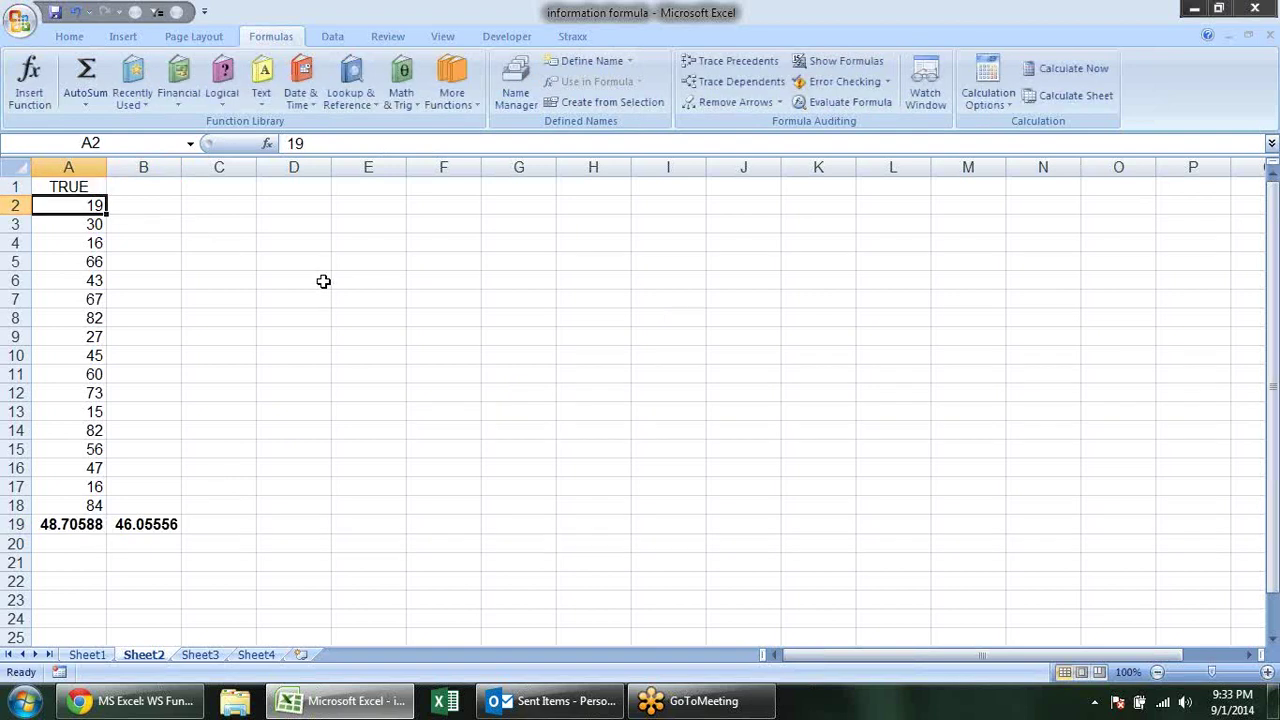
Write an AVERAGEIF formula in C19 over A2:A18 with the criterion >50.
left_click(219, 527)
type("=")
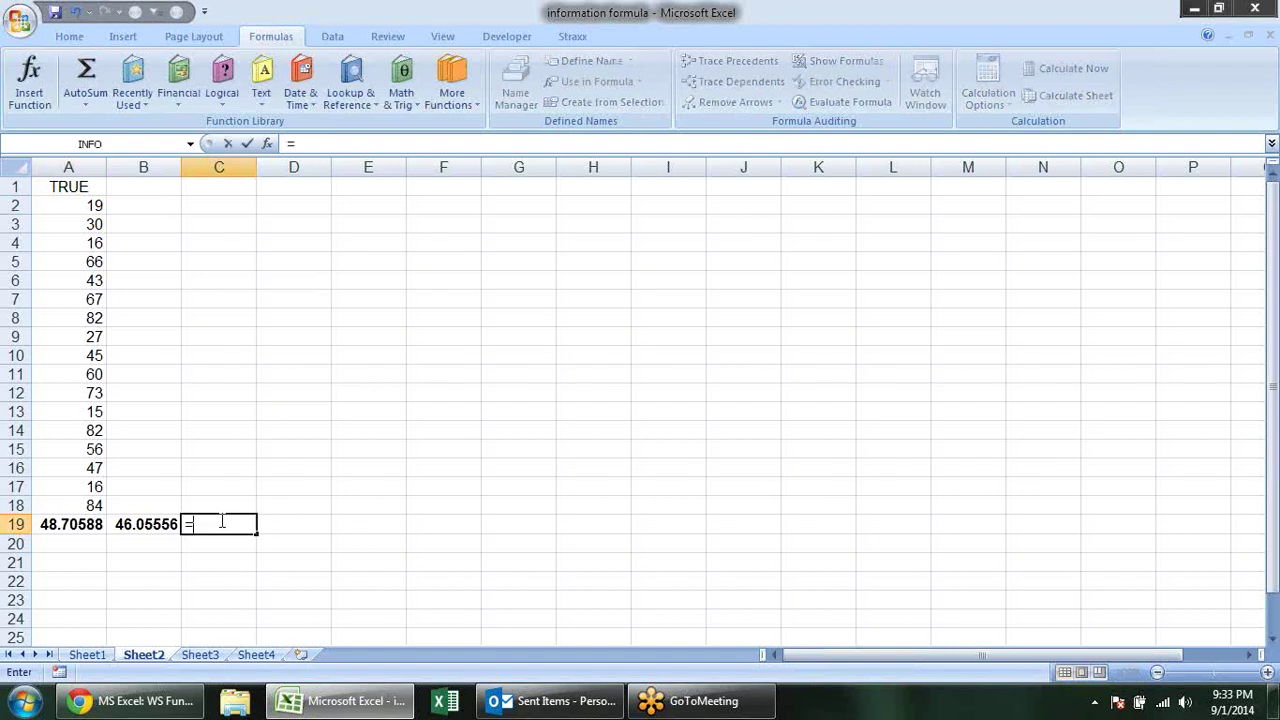
type("av")
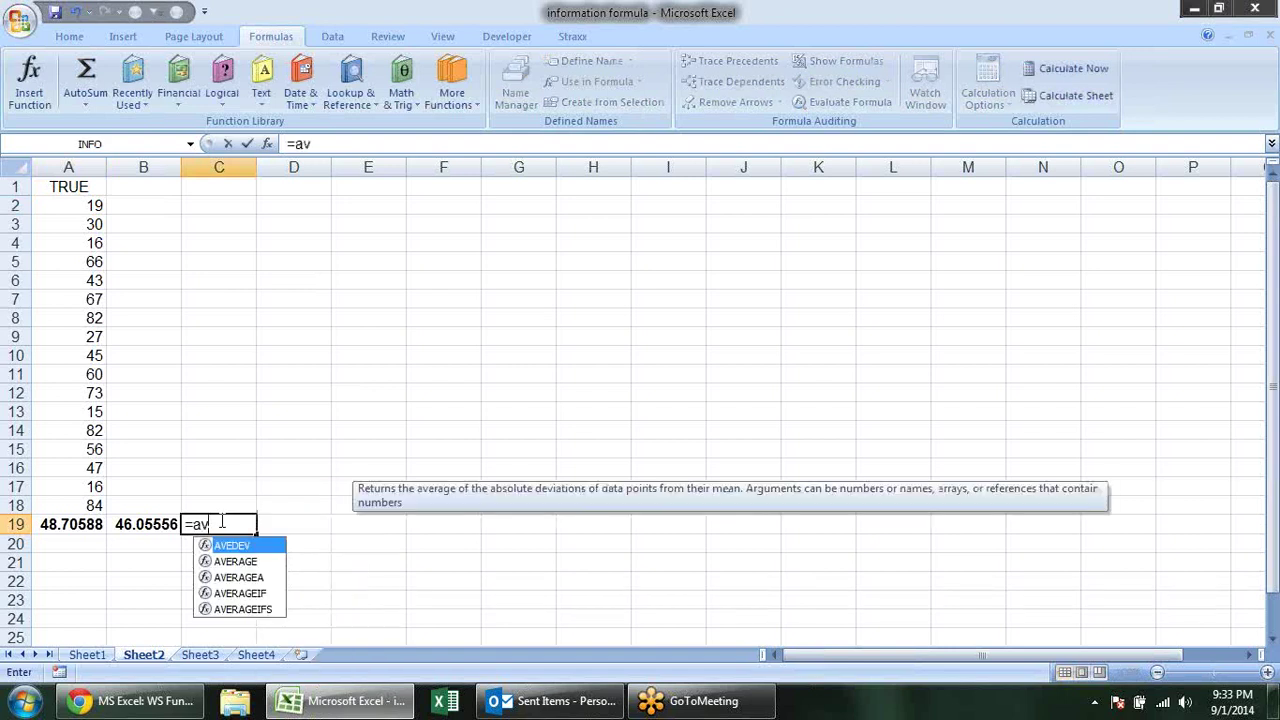
key("Down")
key("Down")
key("Down")
key("Down")
key("Tab")
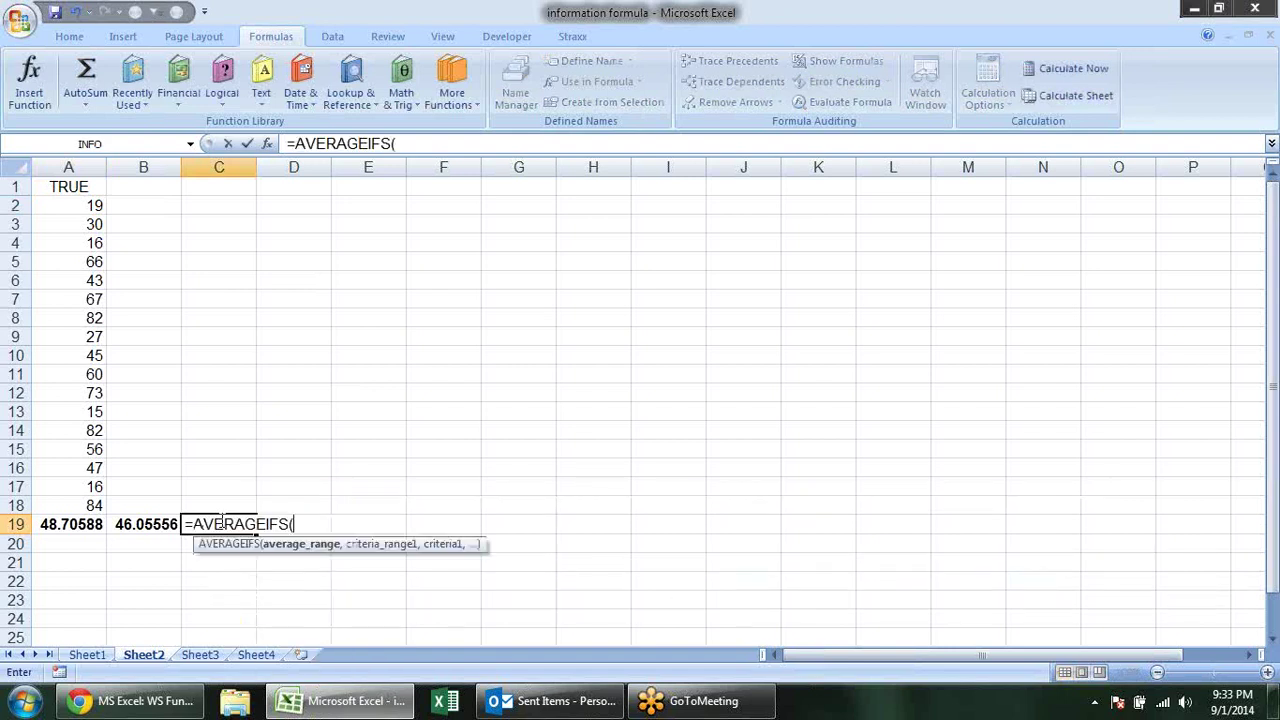
left_click_drag(84, 203, 72, 505)
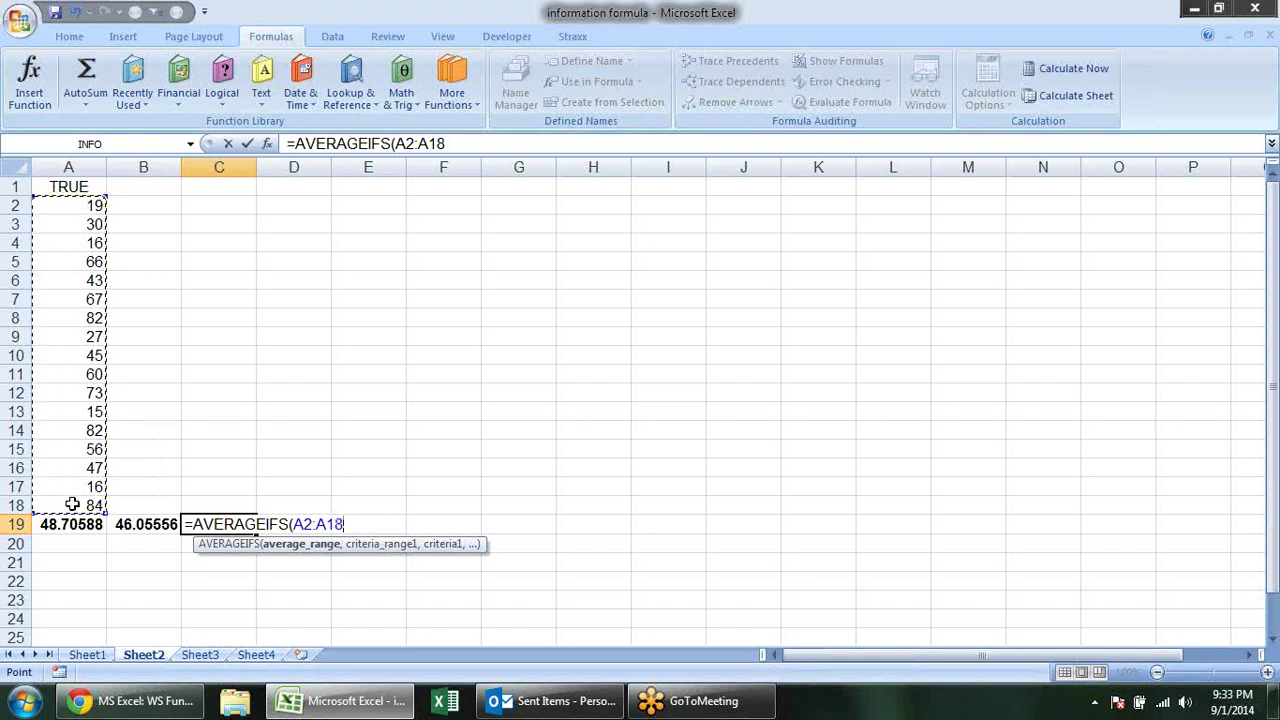
type(",")
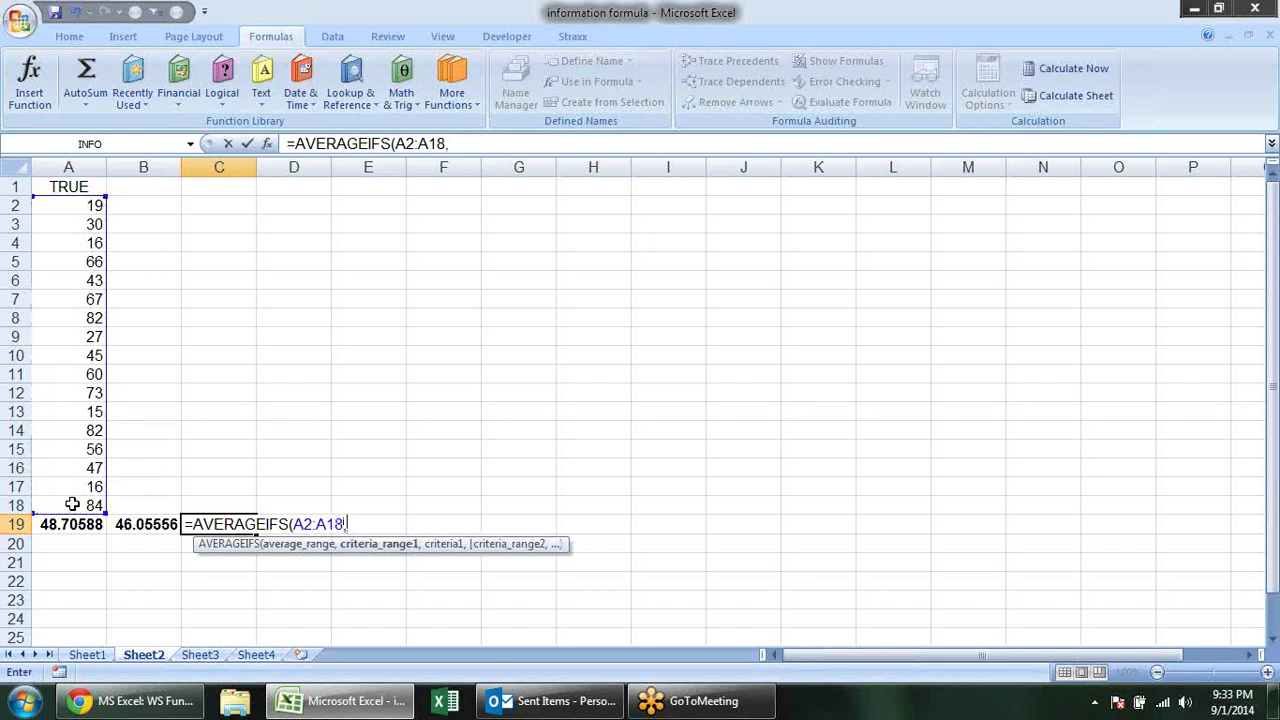
key("BackSpace")
key("BackSpace")
key("BackSpace")
key("BackSpace")
key("BackSpace")
key("BackSpace")
key("BackSpace")
key("BackSpace")
key("BackSpace")
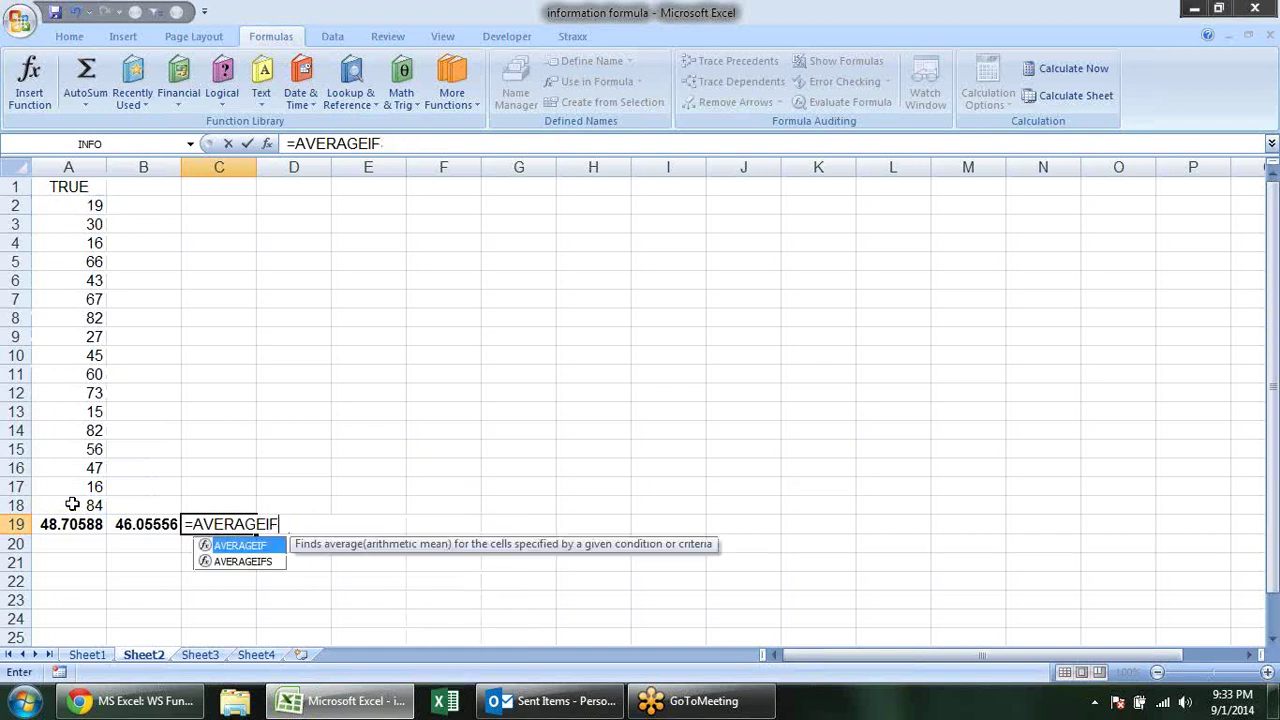
type("(")
left_click(88, 504)
left_click_drag(88, 504, 97, 206)
type(",\"")
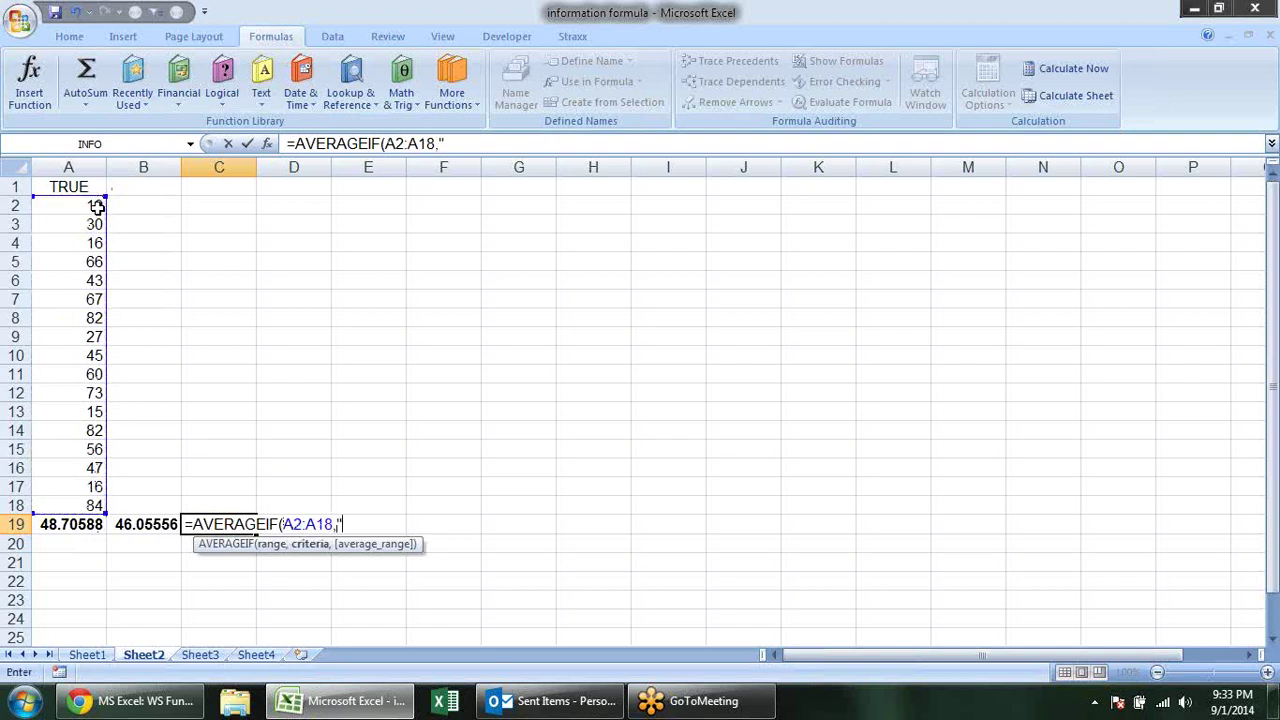
type(">50)")
key("Return")
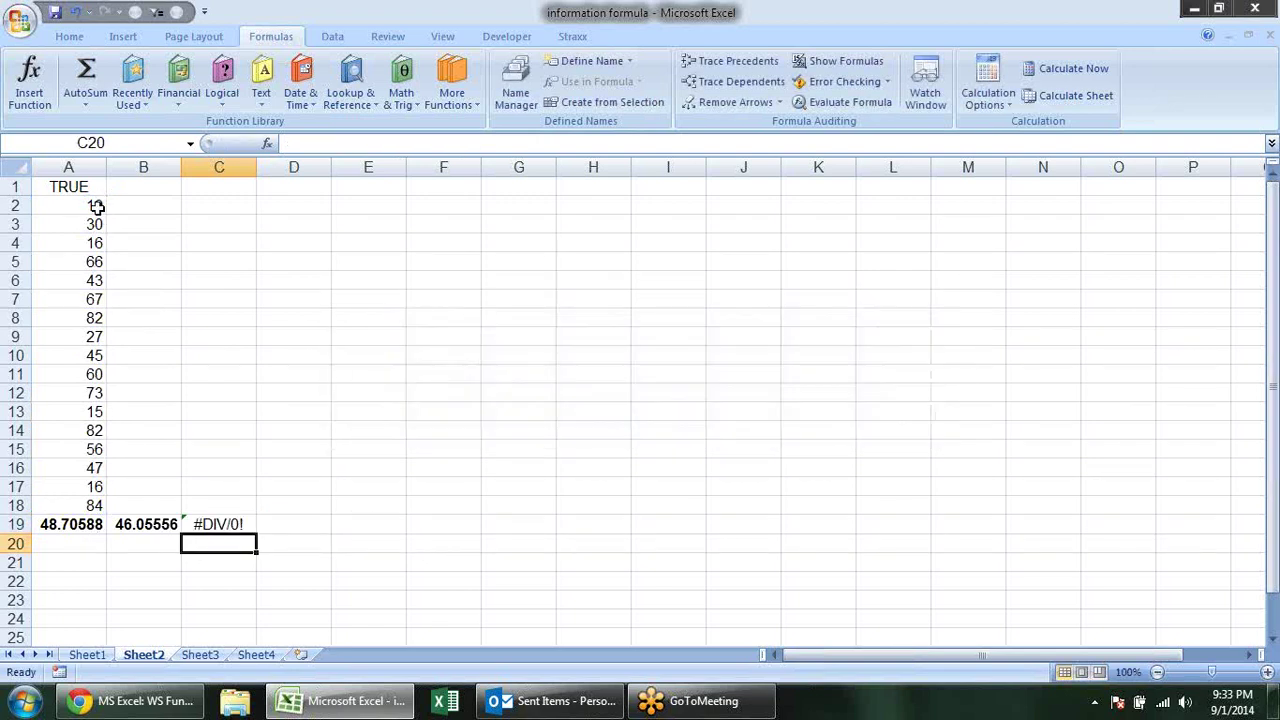
Fix the criterion quotes so =AVERAGEIF(A2:A18,">50") shows 71.25, and bold it.
key("Up")
key("F2")
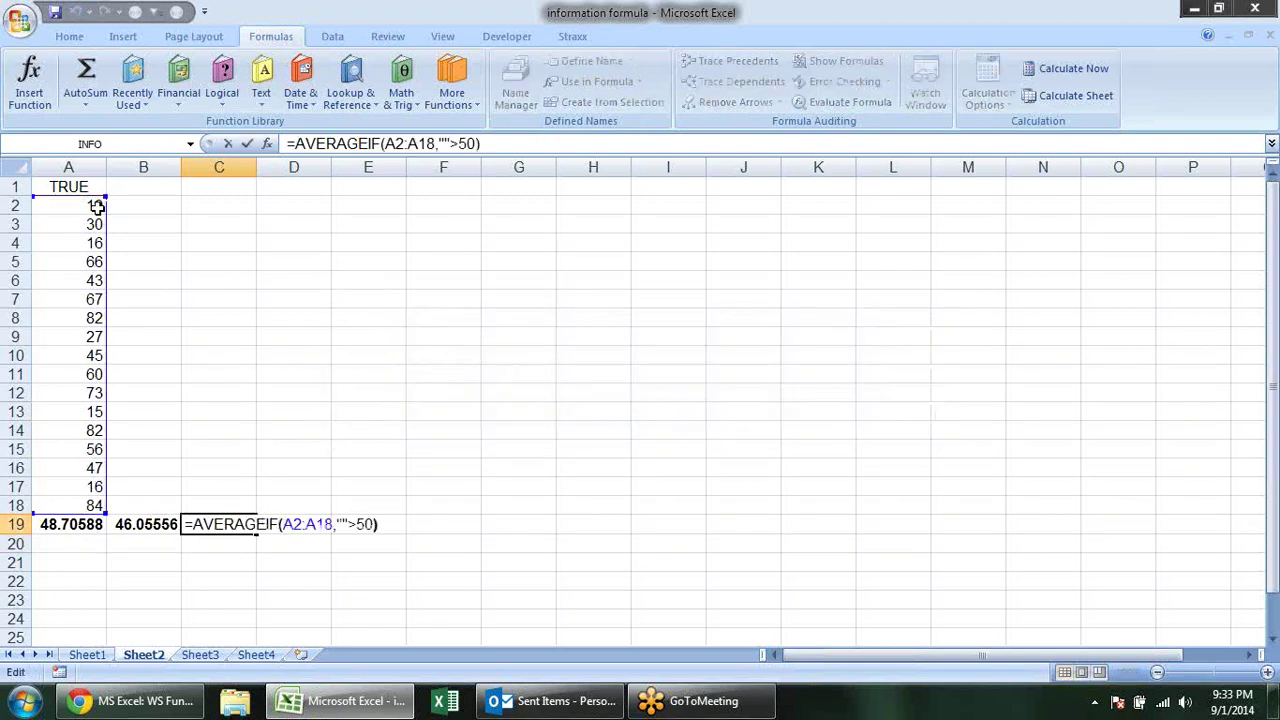
key("Left")
type("\"")
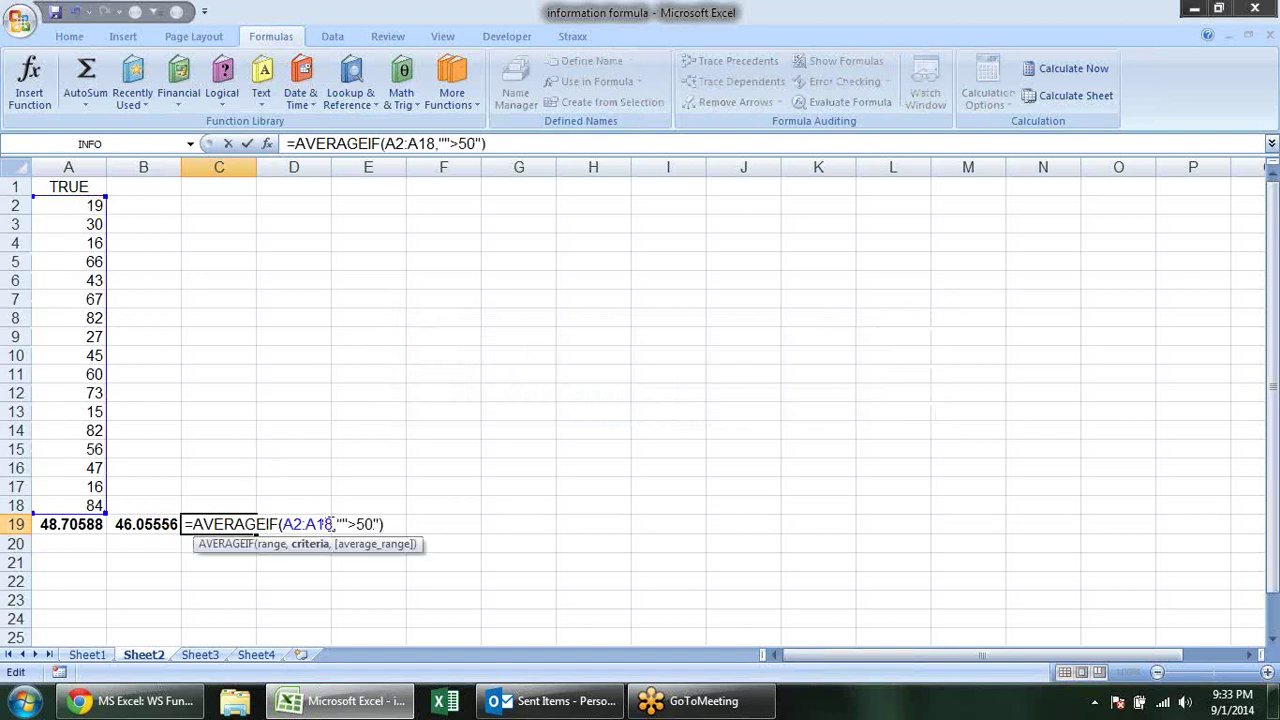
key("BackSpace")
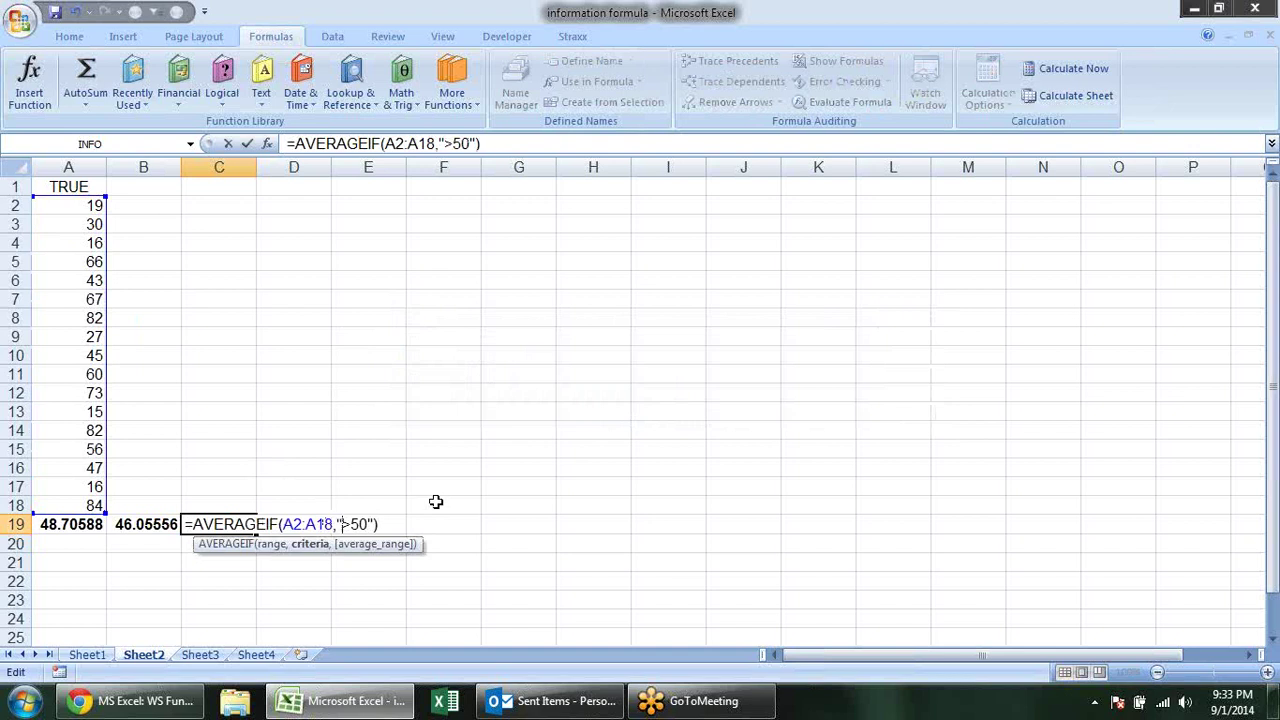
key("Return")
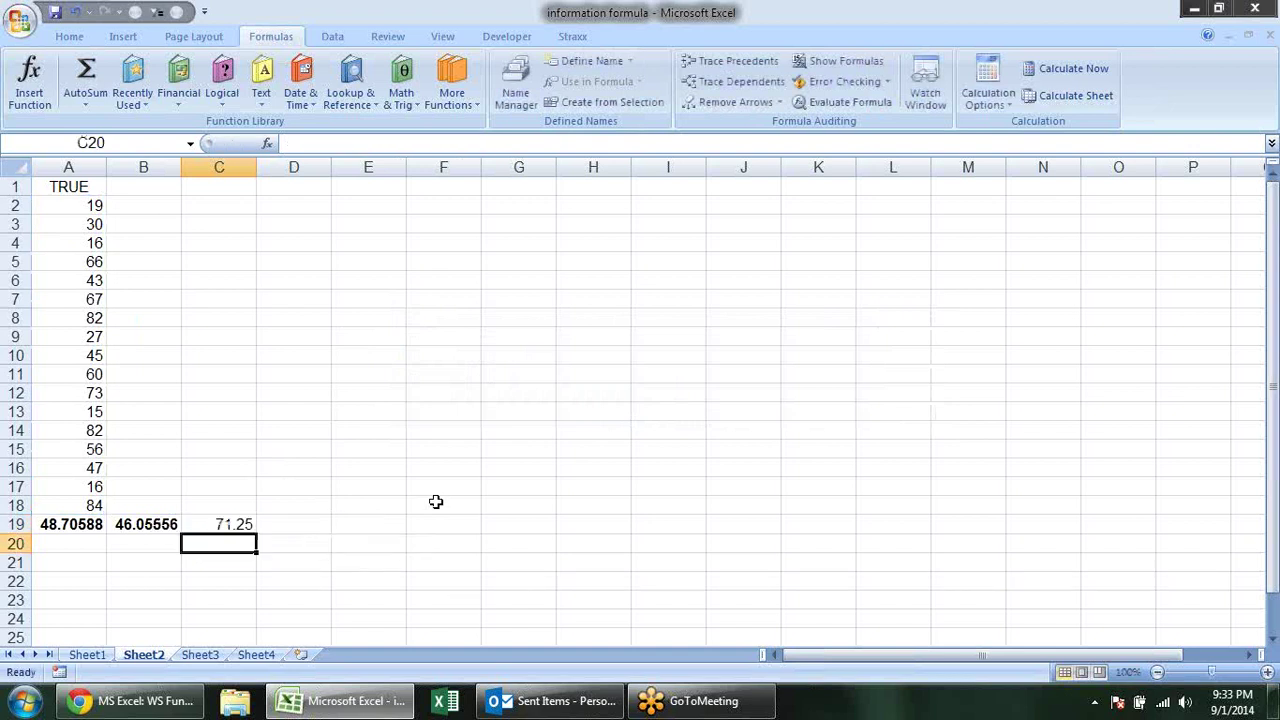
left_click(243, 524)
key("ctrl+b")
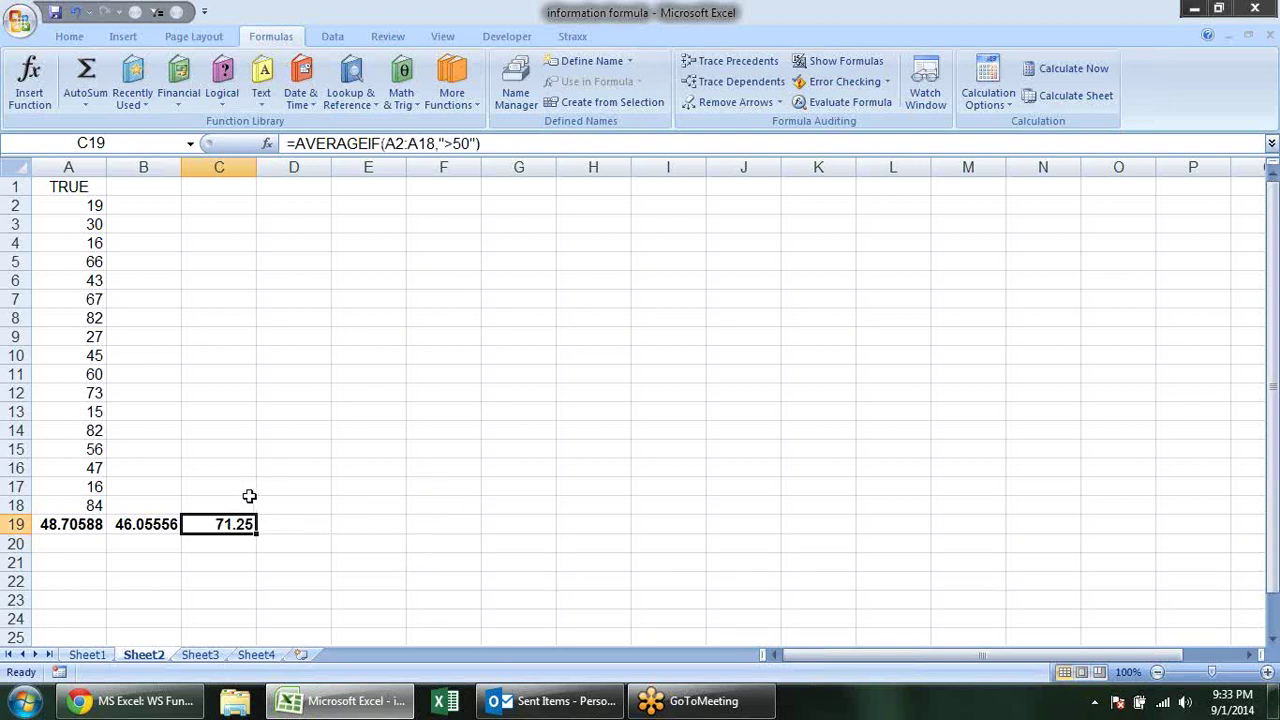
Label C18 with >50.
key("ctrl+z")
left_click(249, 500)
type(">50")
key("Return")
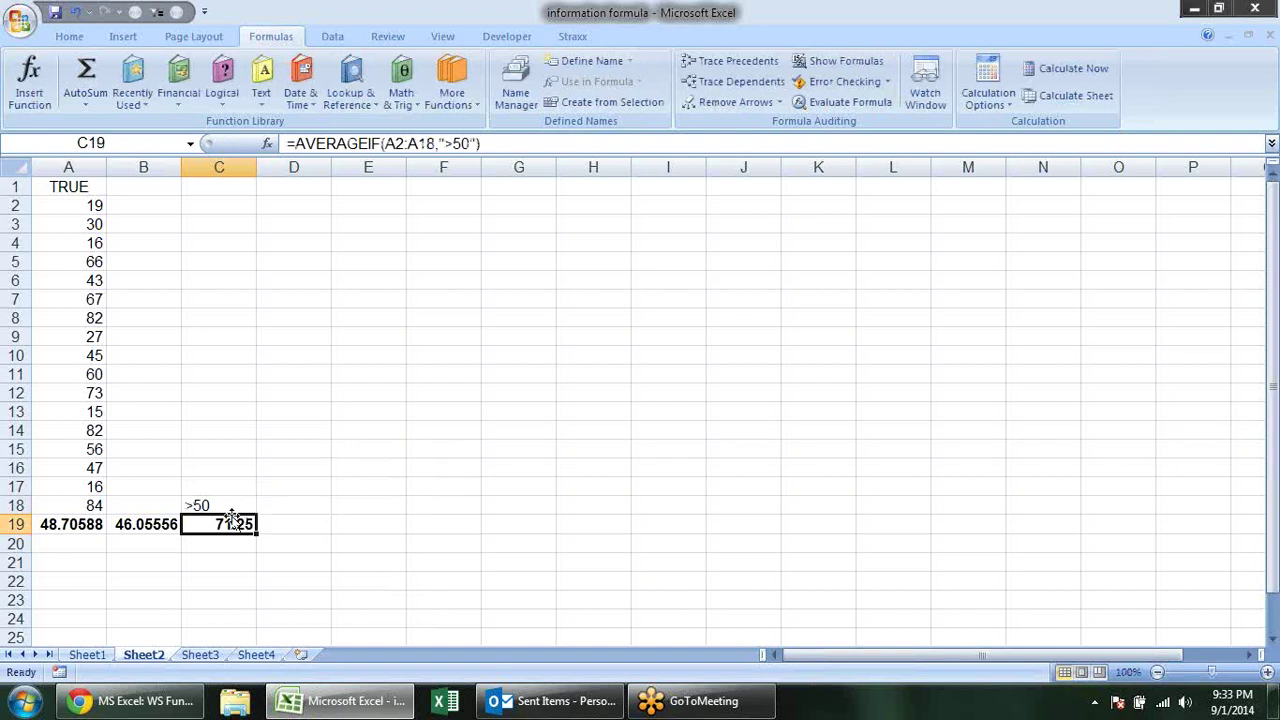
left_click(271, 524)
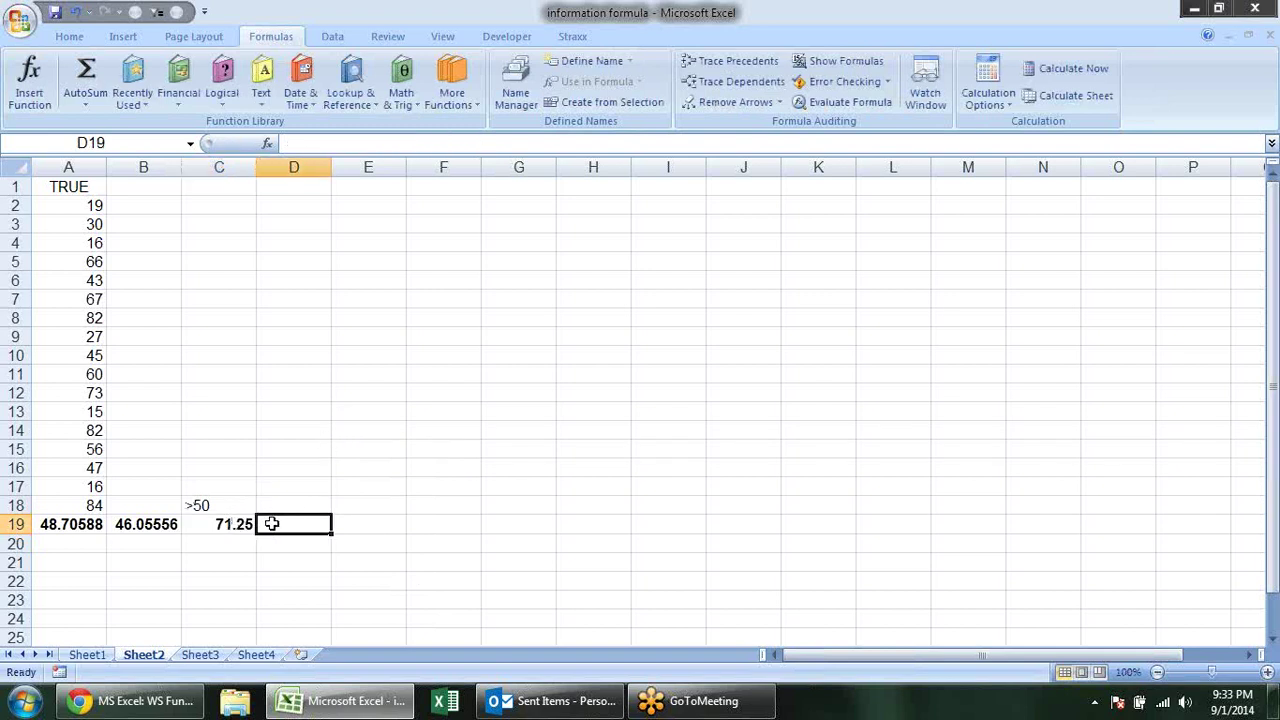
type("=")
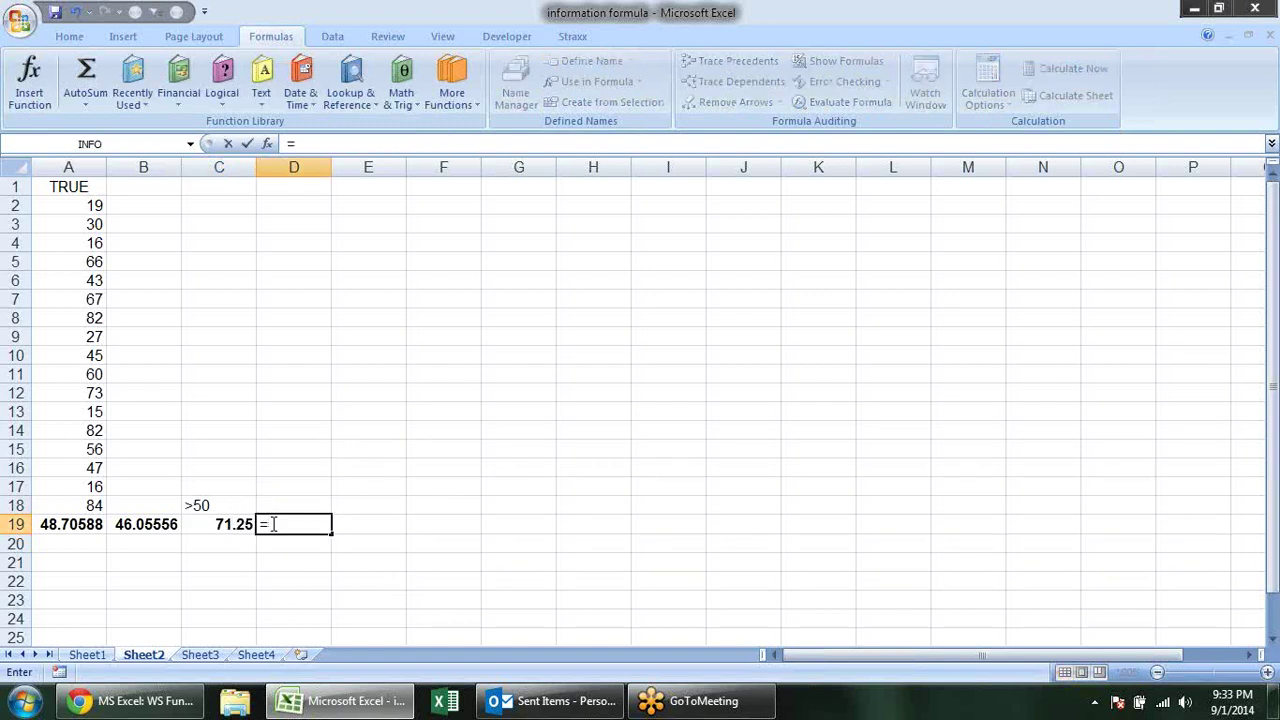
Insert a blank column A and fill A1:A18 with a repeating list of first names.
key("Escape")
right_click(84, 158)
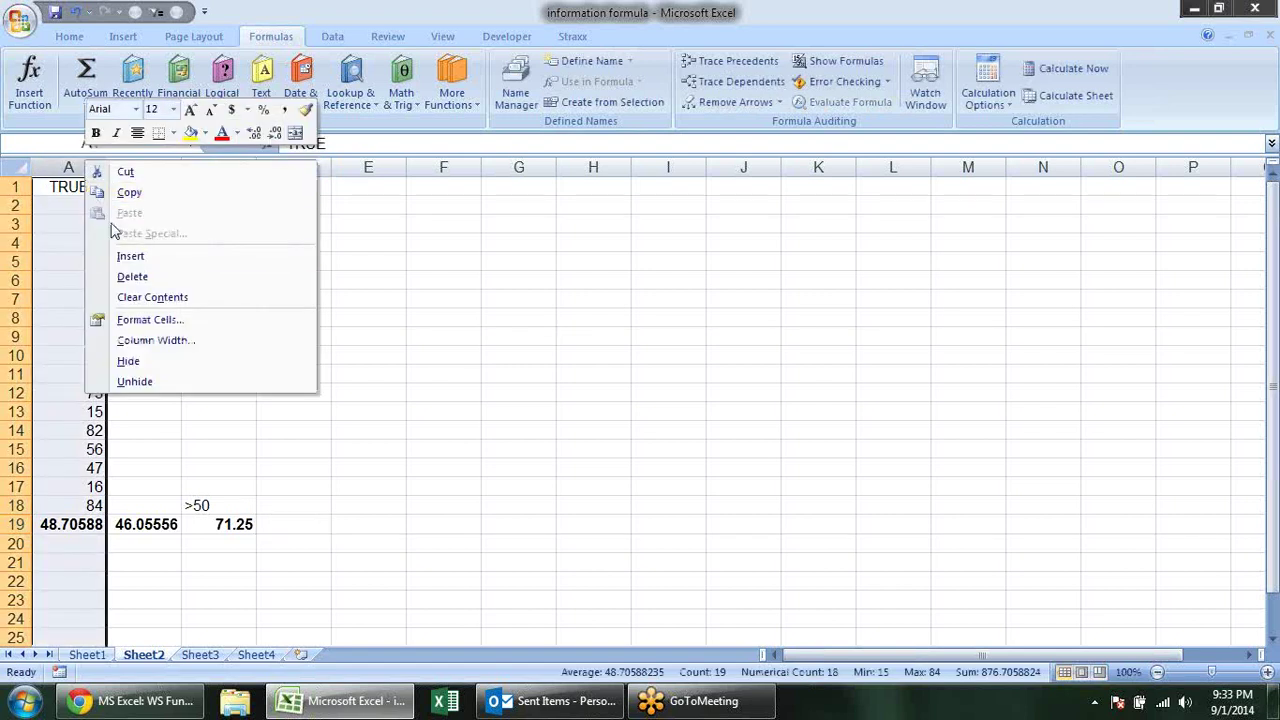
left_click(129, 257)
left_click(62, 191)
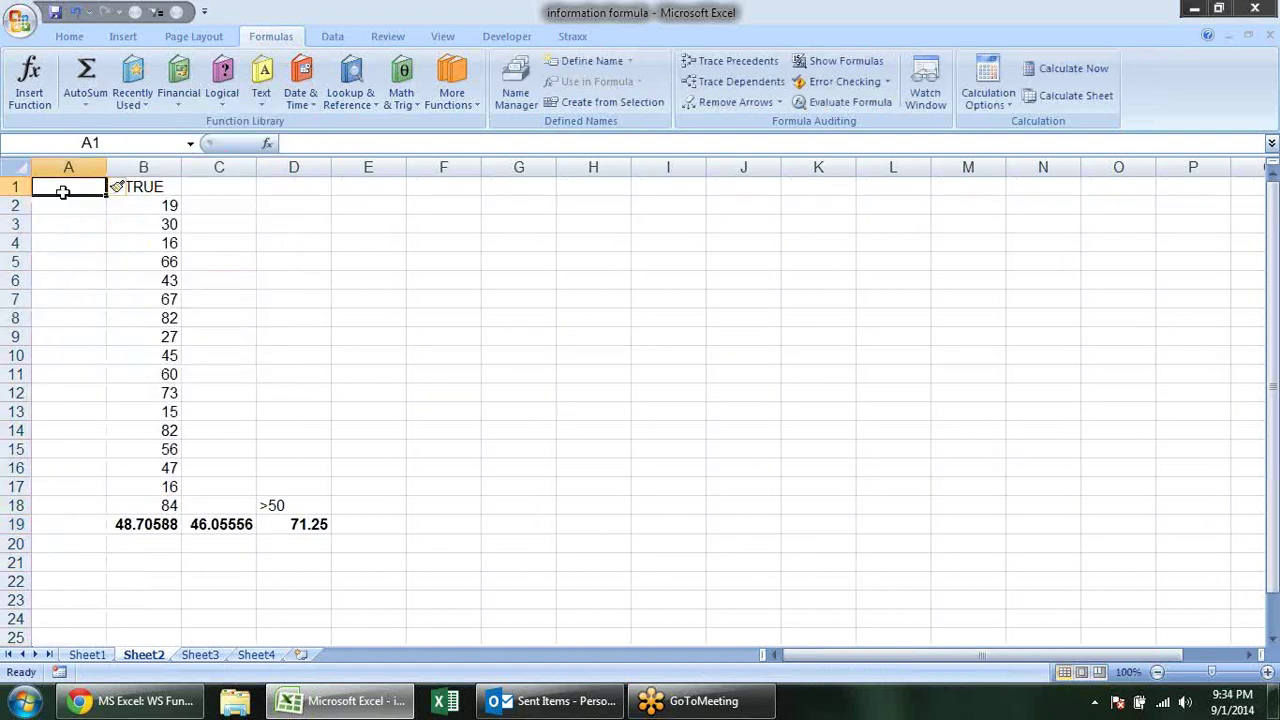
type("sandeep")
key("Return")
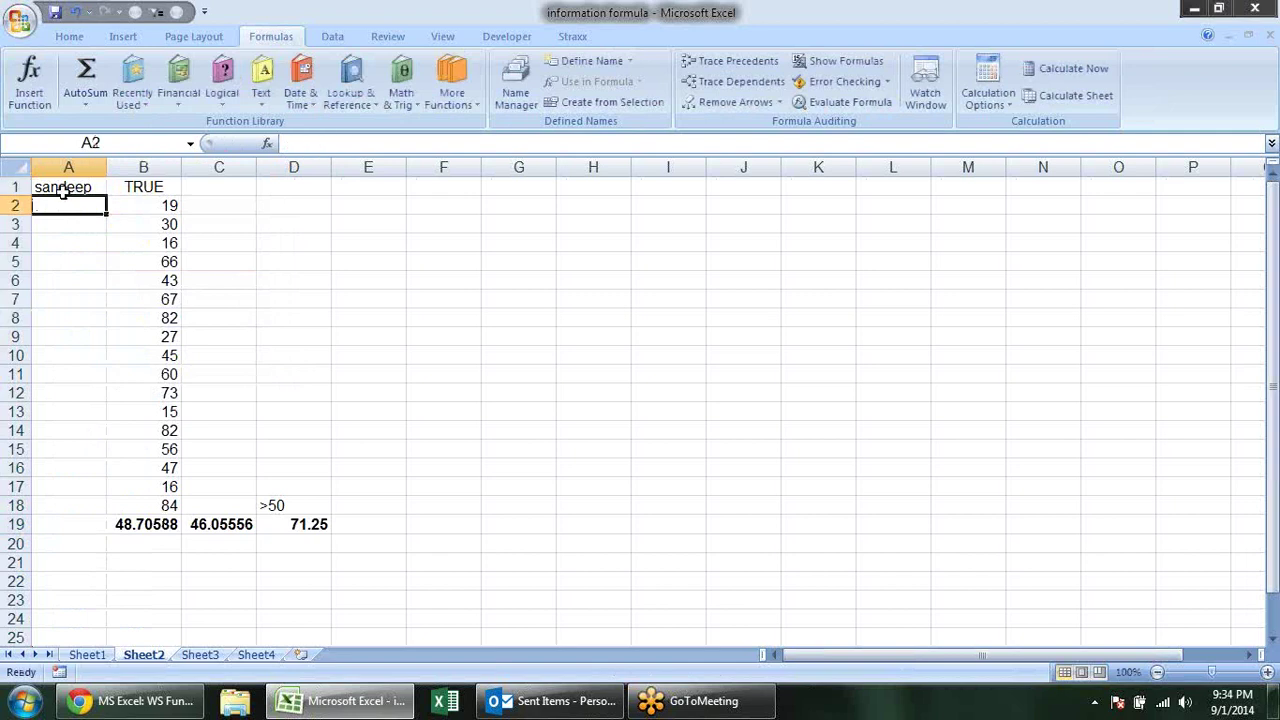
left_click(62, 191)
left_click_drag(104, 197, 104, 512)
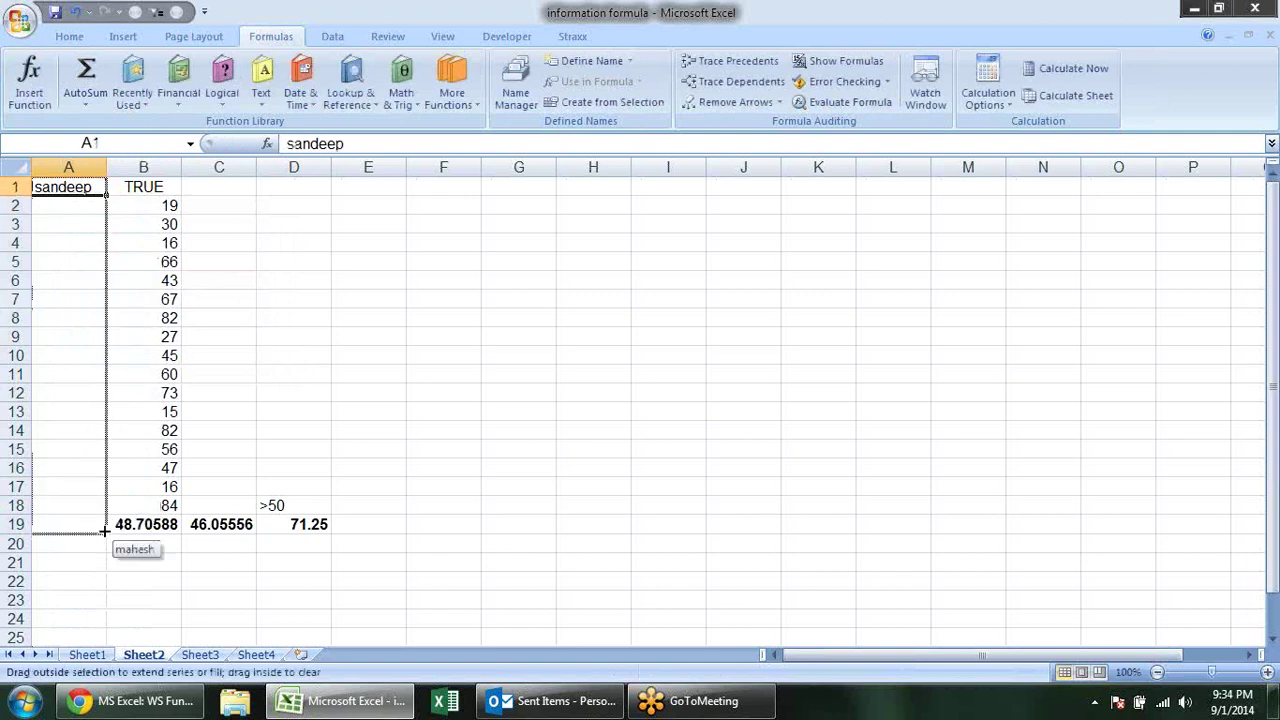
left_click(317, 505)
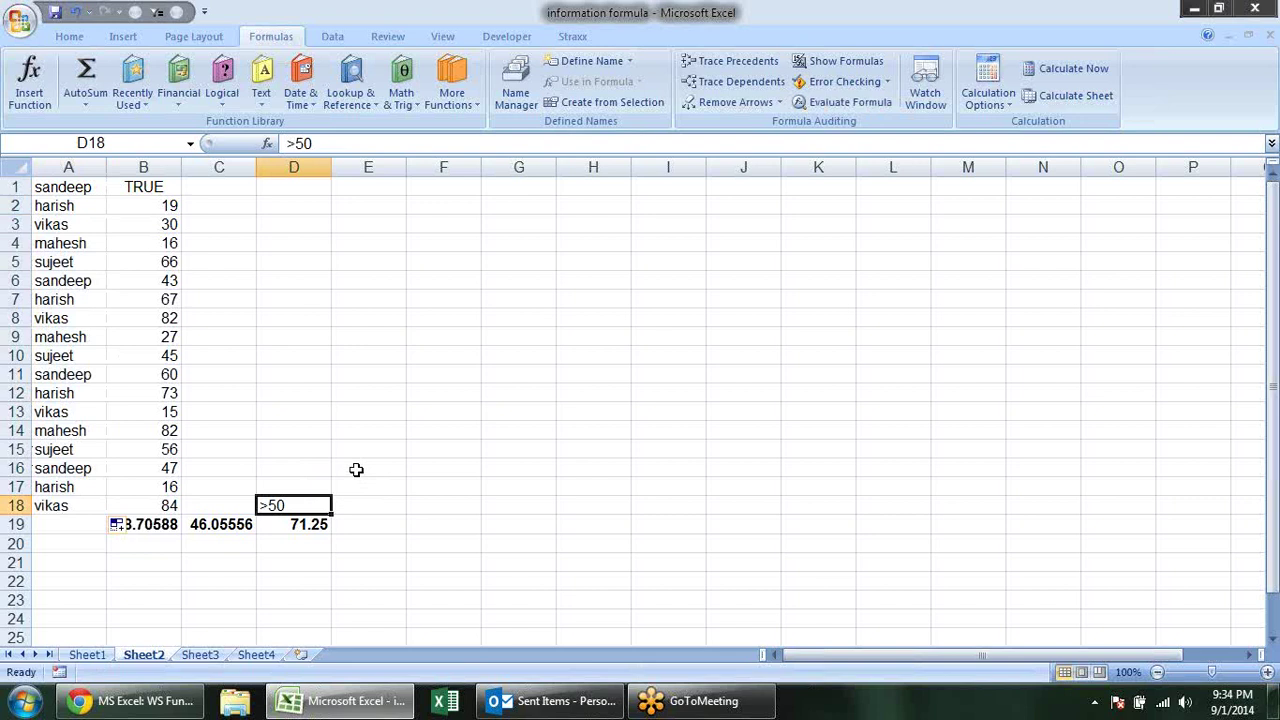
left_click(354, 500)
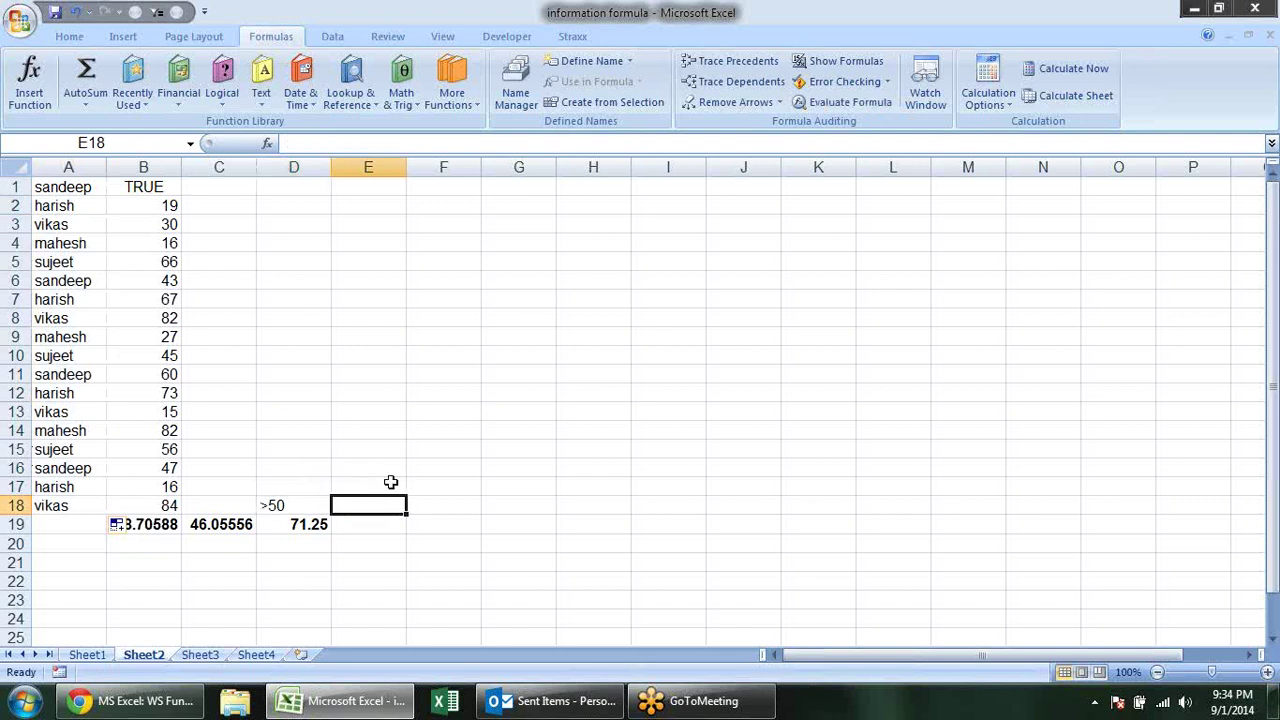
Enter the name sandeep in E9 and the >50 condition in F8.
left_click(405, 337)
type("sand")
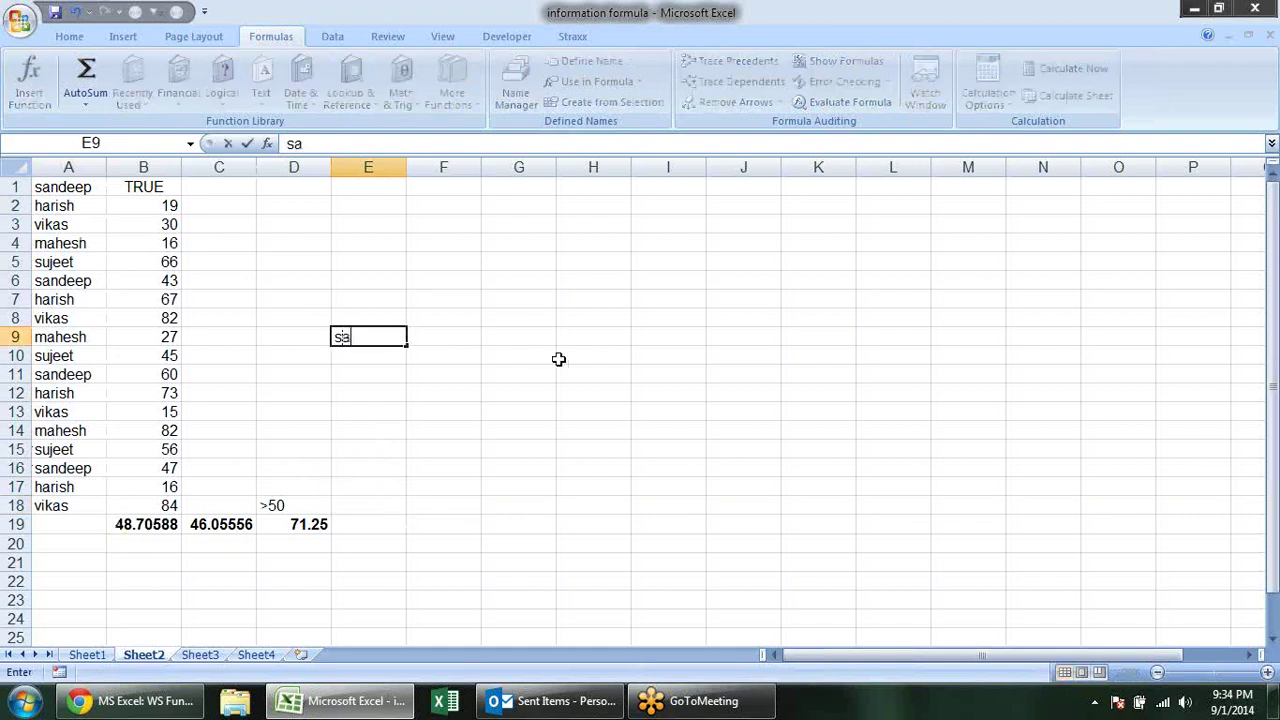
type("eep")
key("Tab")
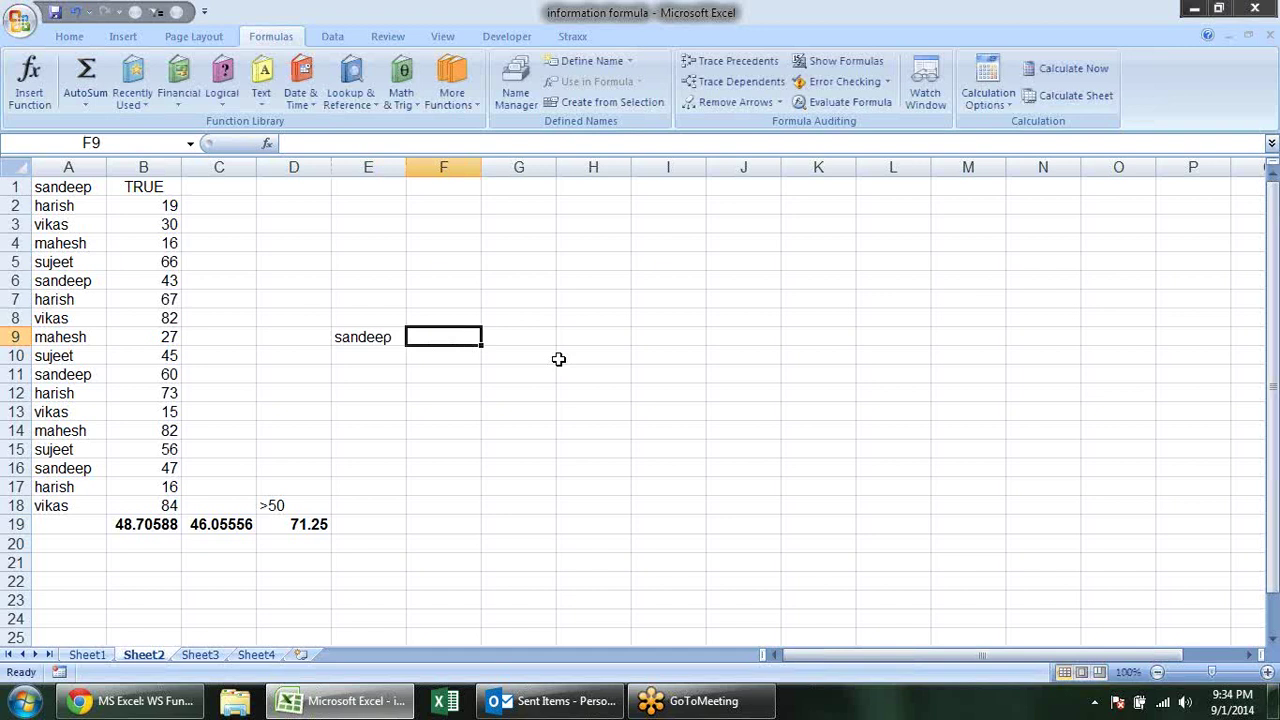
key("Up")
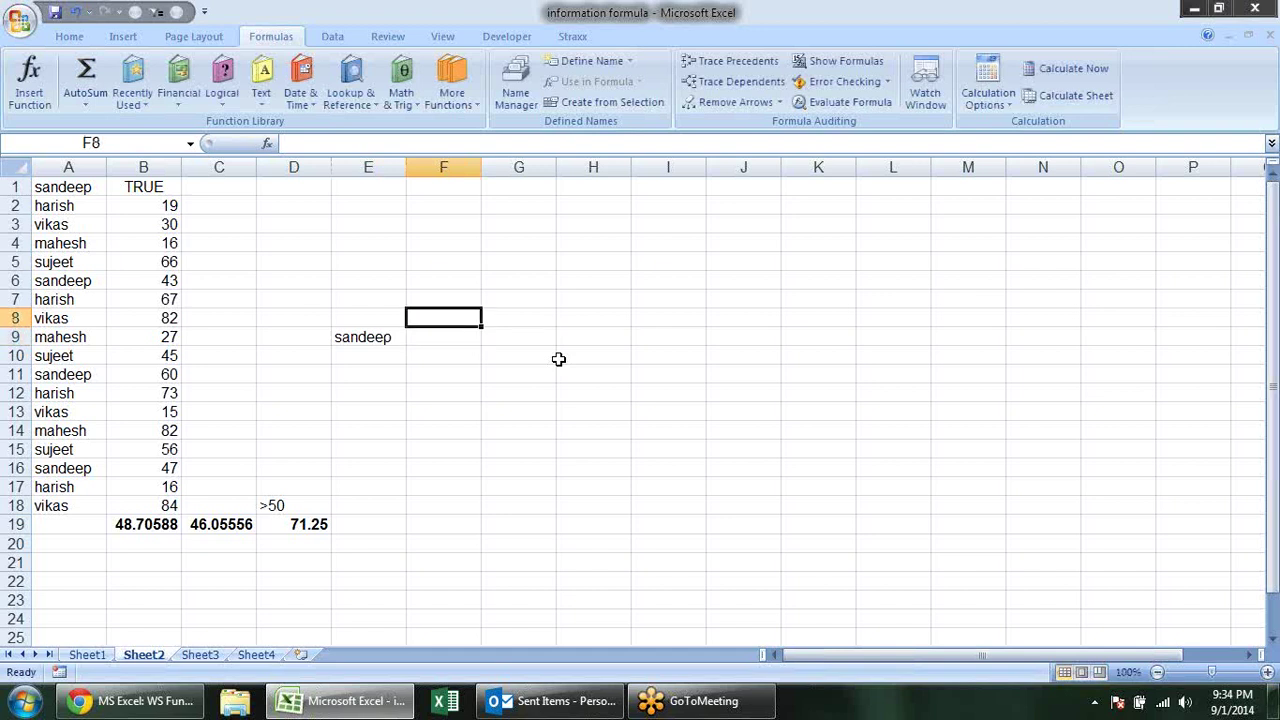
type(">50")
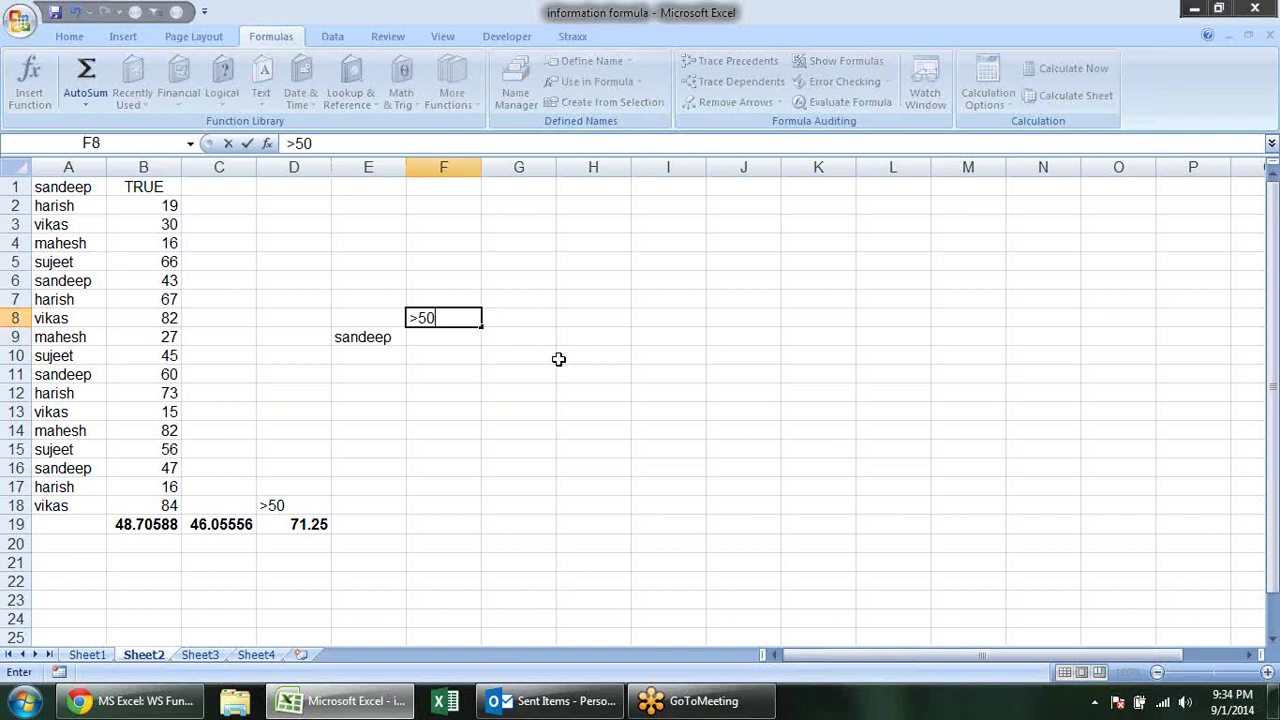
key("Return")
In F9, enter =AVERAGEIFS(B2:B18,A2:A18,E9,B2:B18,F8) to average sandeep's scores above 50.
type("=")
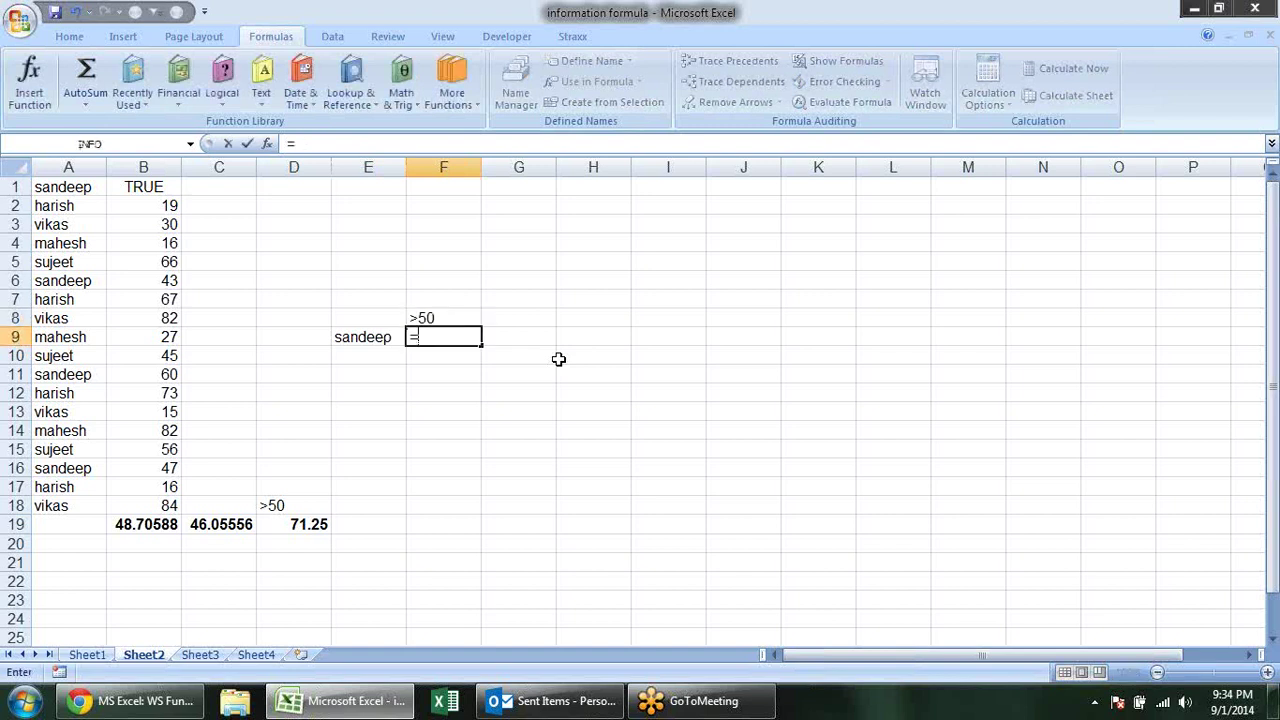
type("aver")
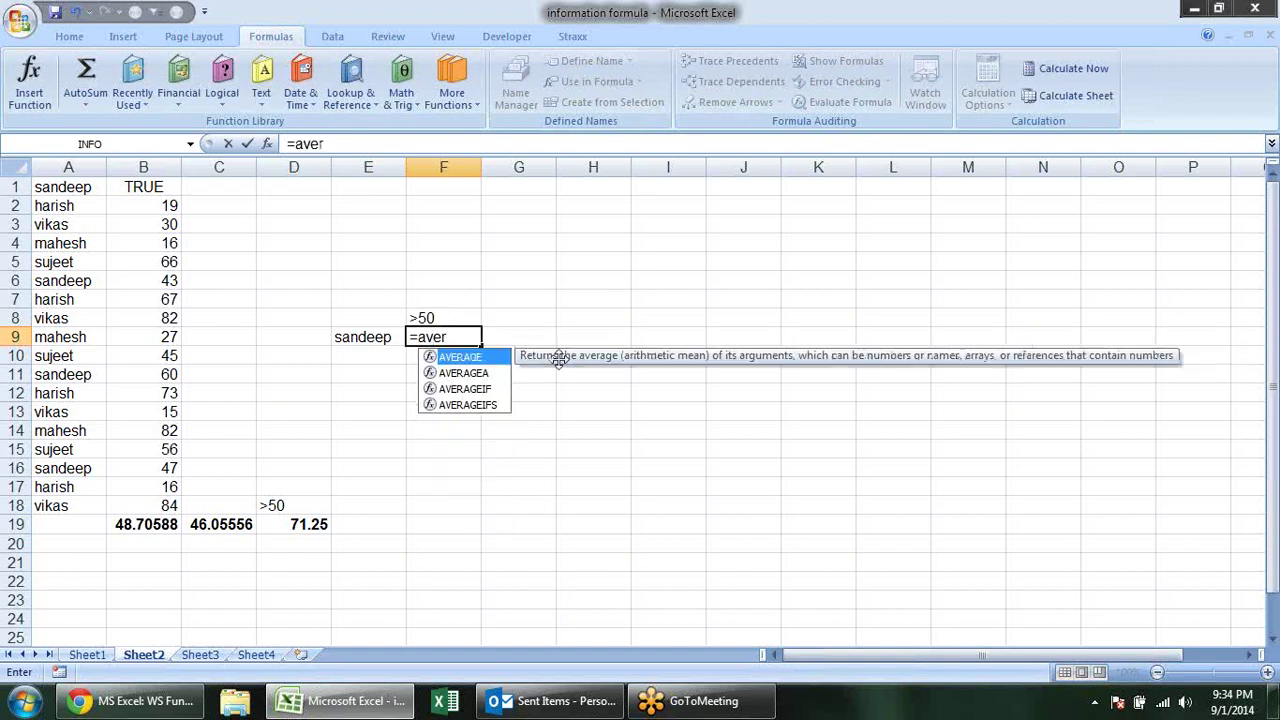
key("Down")
key("Down")
key("Down")
key("Tab")
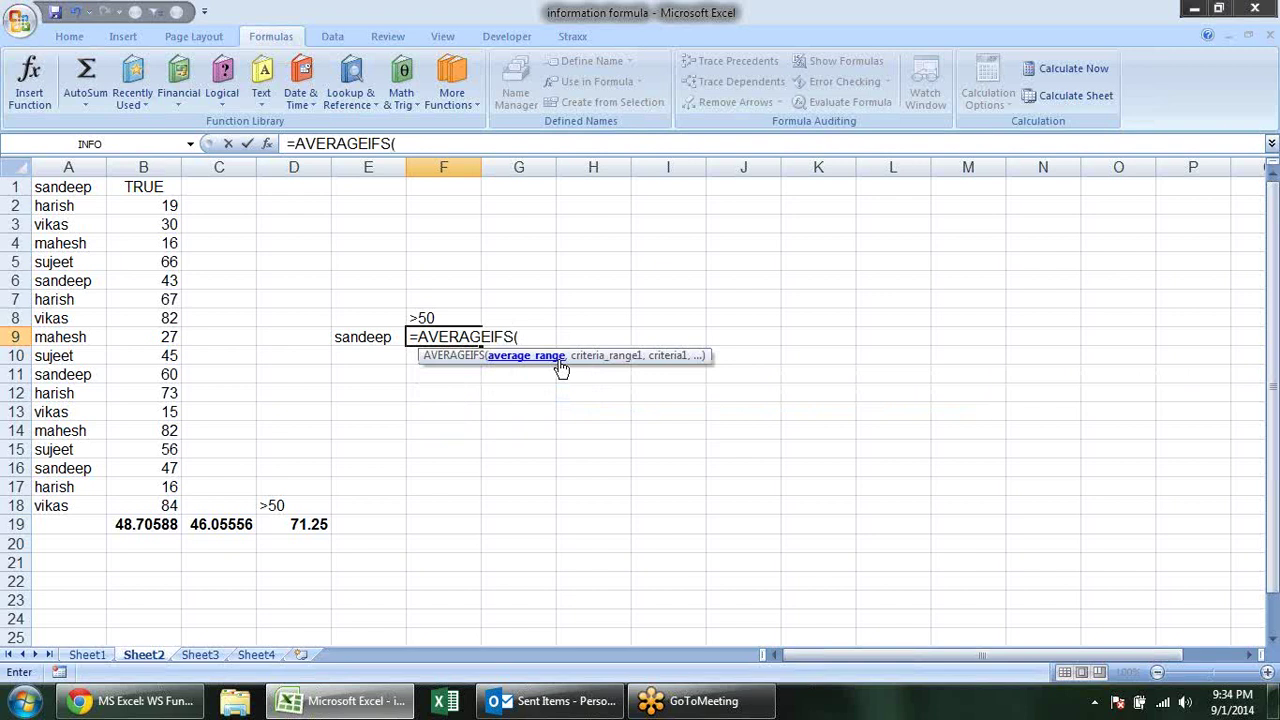
mouse_move(155, 205)
left_mouse_down()
mouse_move(130, 519)
mouse_move(135, 508)
left_mouse_up()
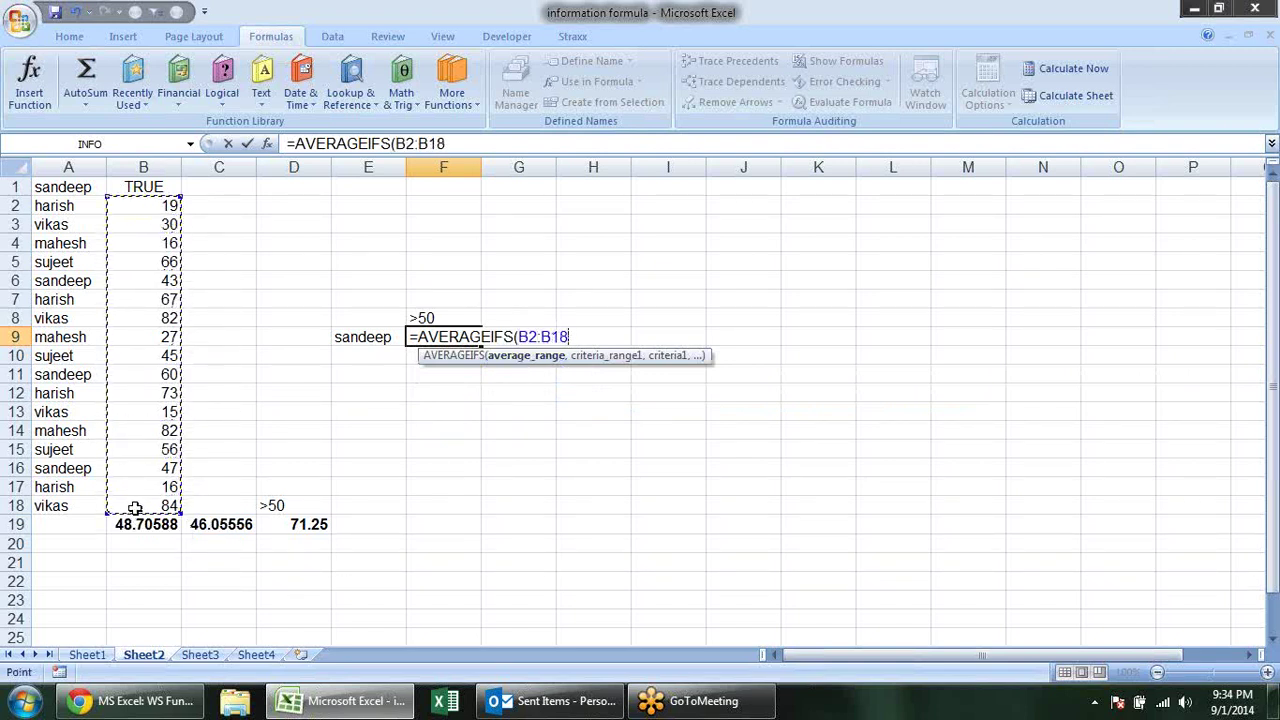
type(",")
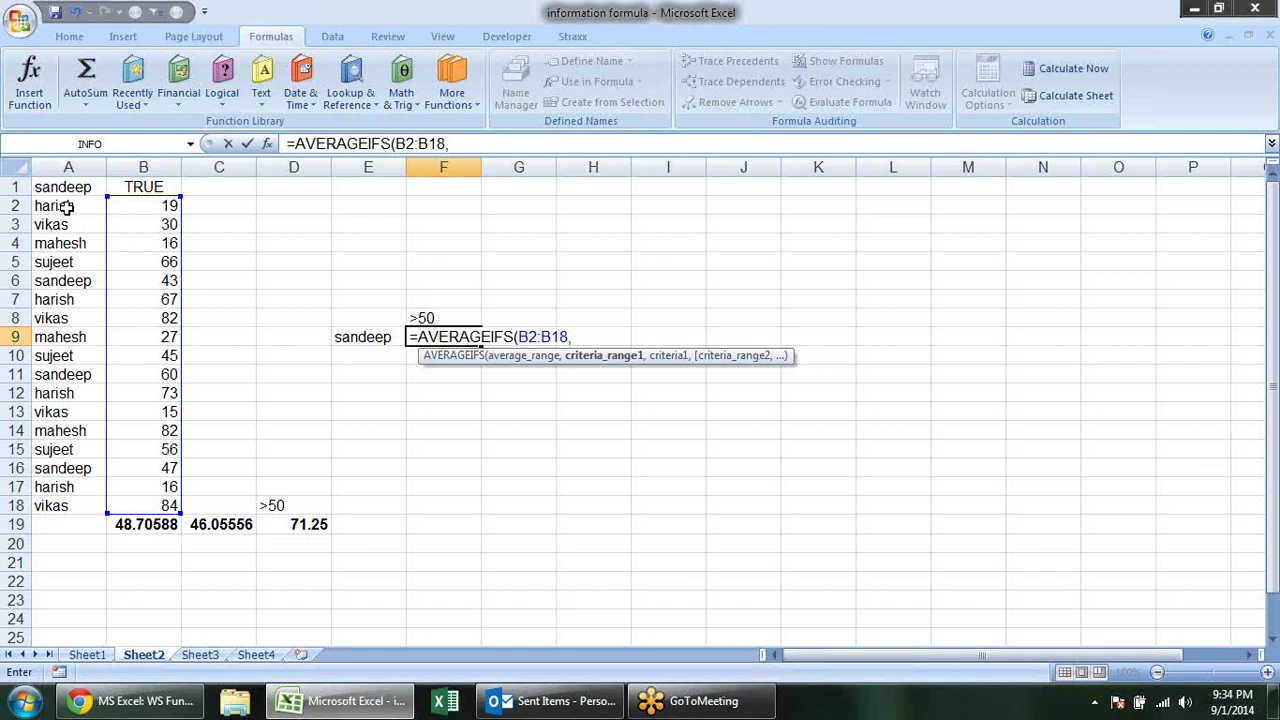
left_click_drag(62, 208, 6, 508)
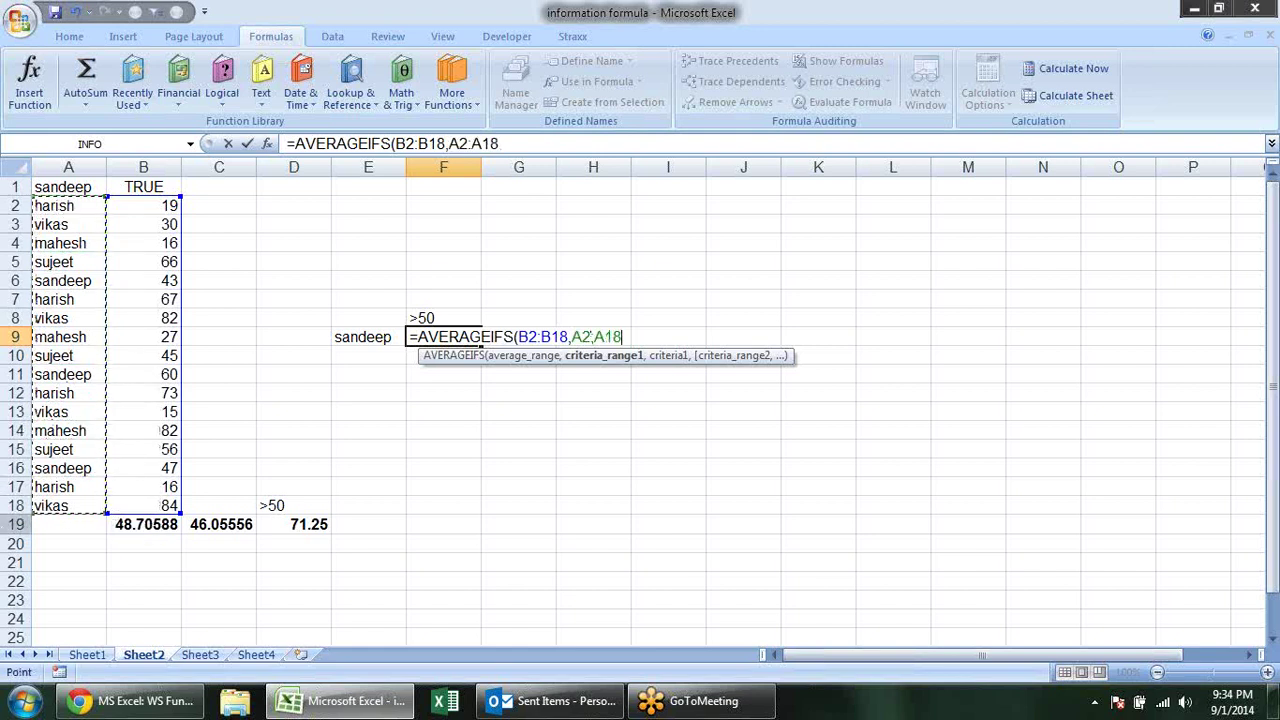
type(",")
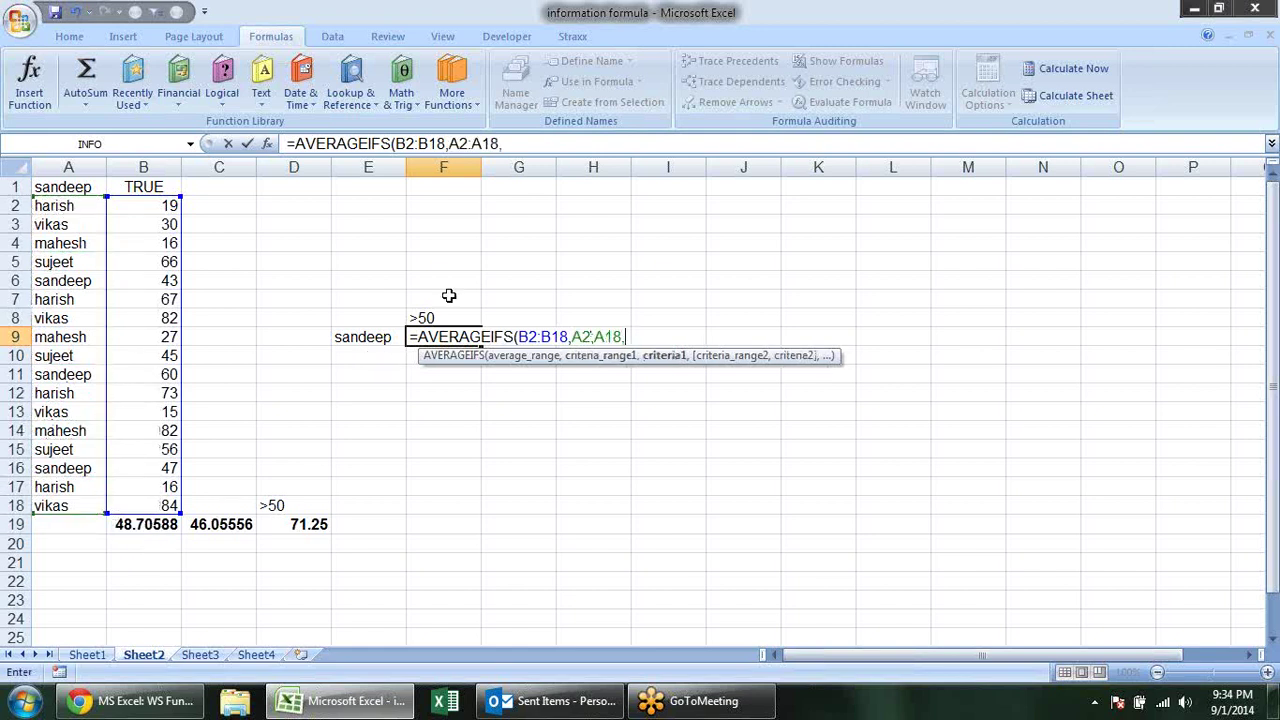
left_click(387, 340)
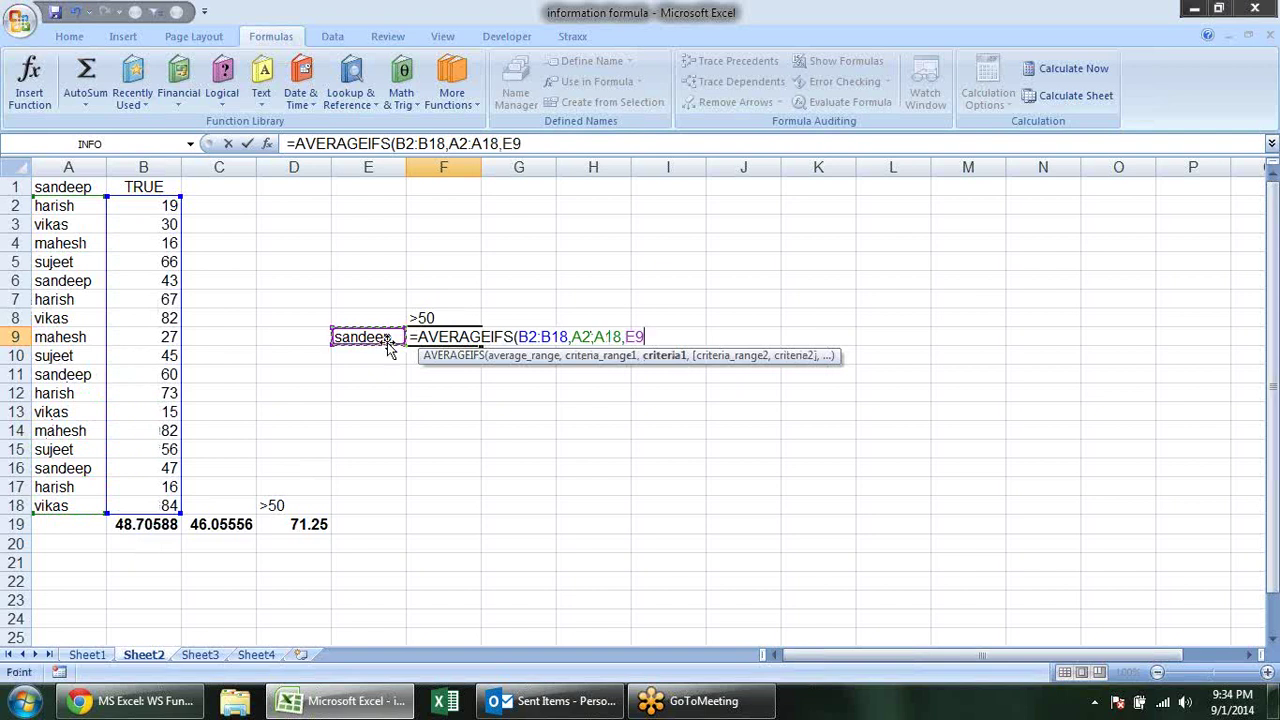
type(",")
left_click_drag(143, 210, 131, 512)
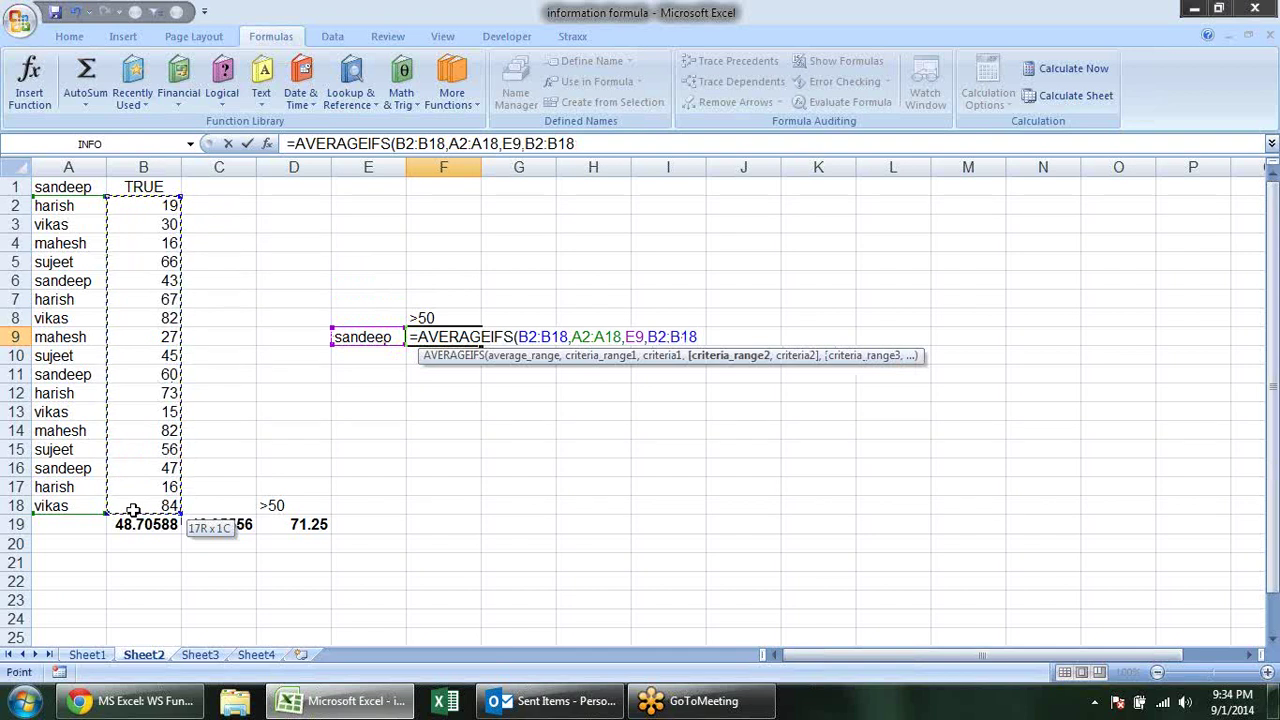
type(",")
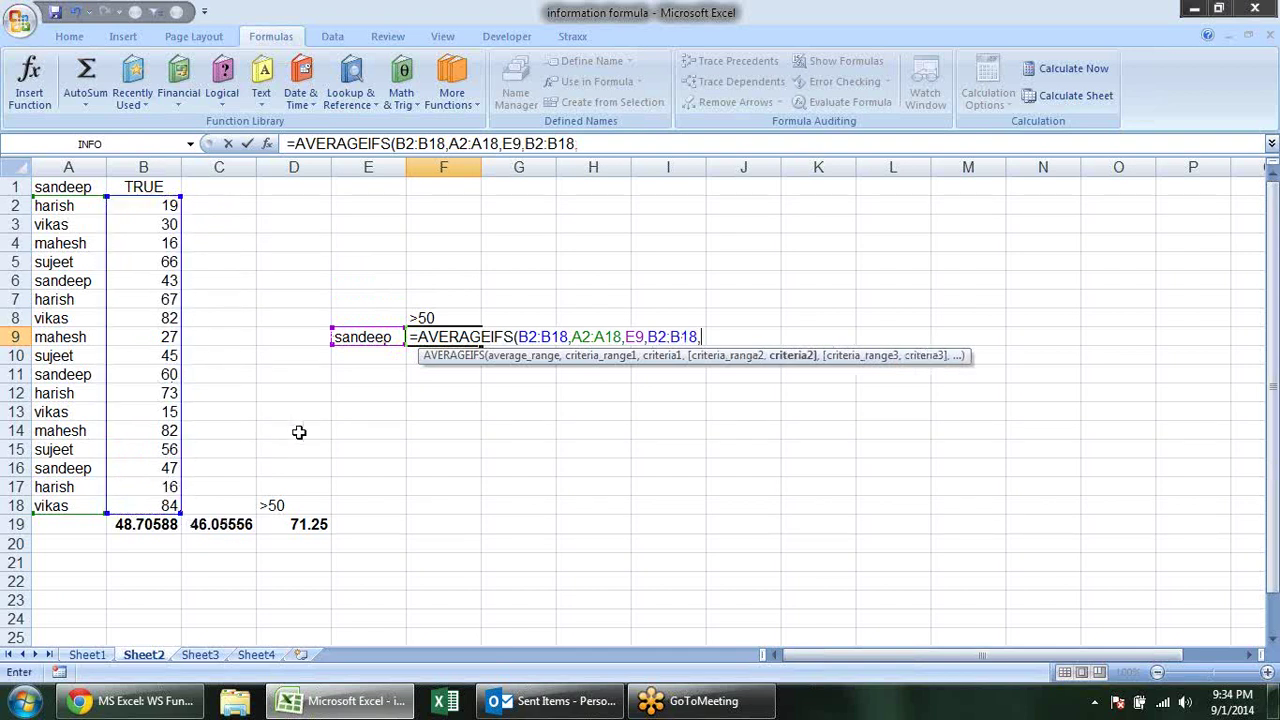
left_click(442, 312)
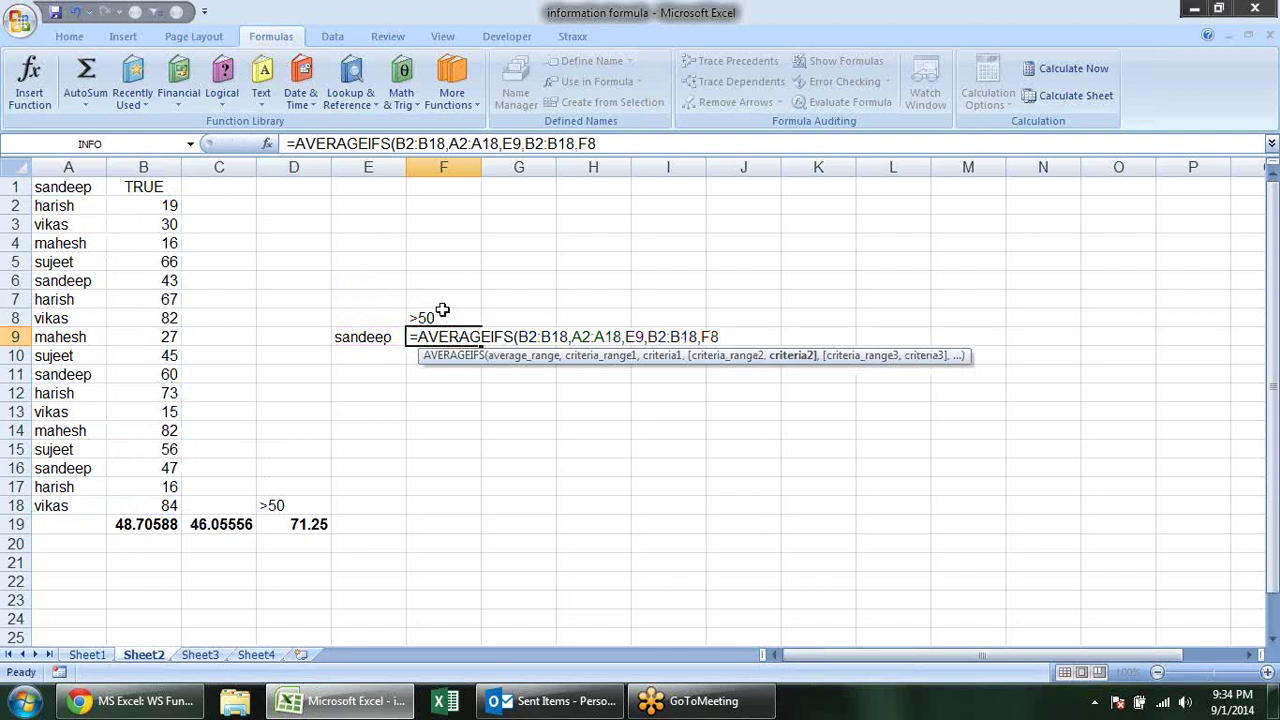
key("Return")
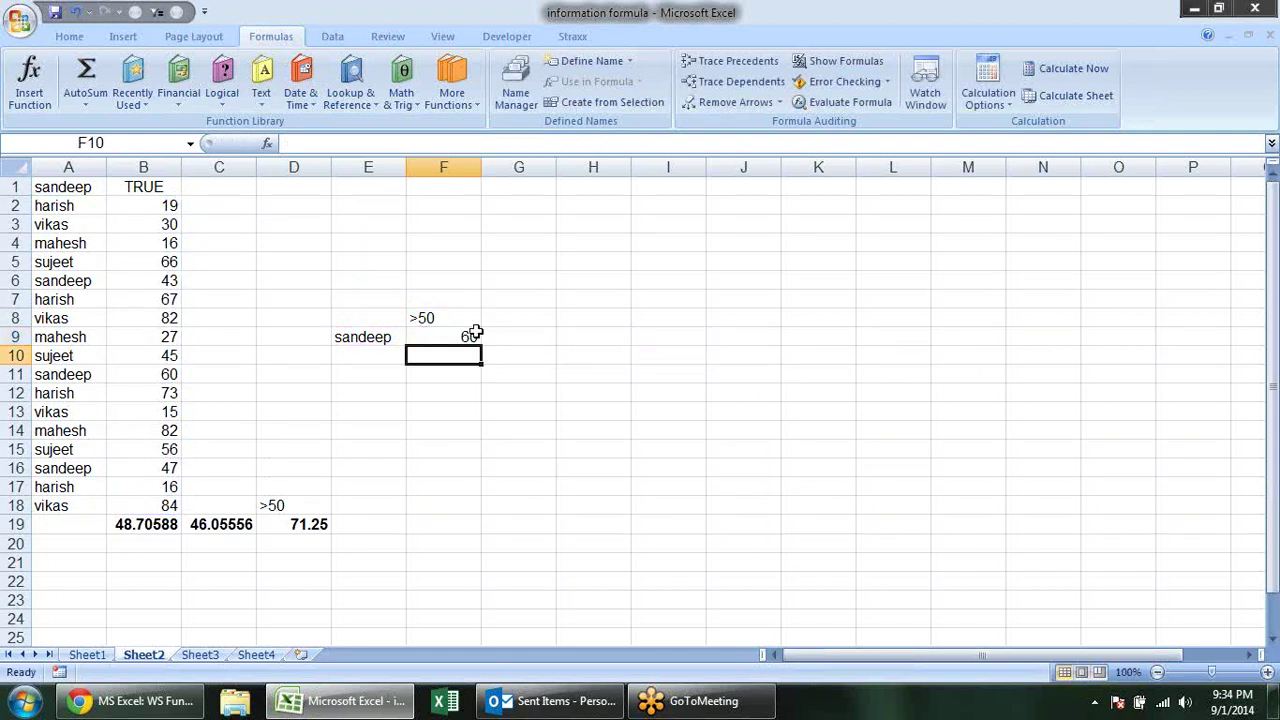
Make the 60 result in F9 bold.
left_click(470, 336)
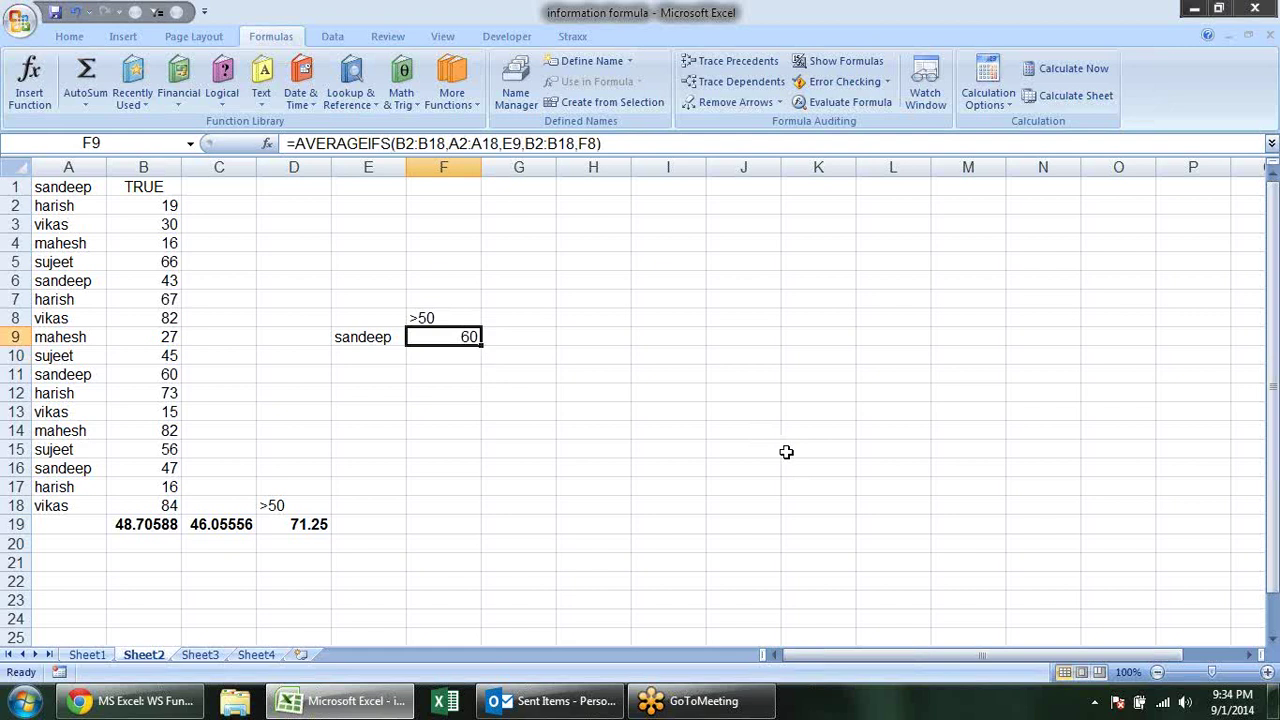
key("ctrl+b")
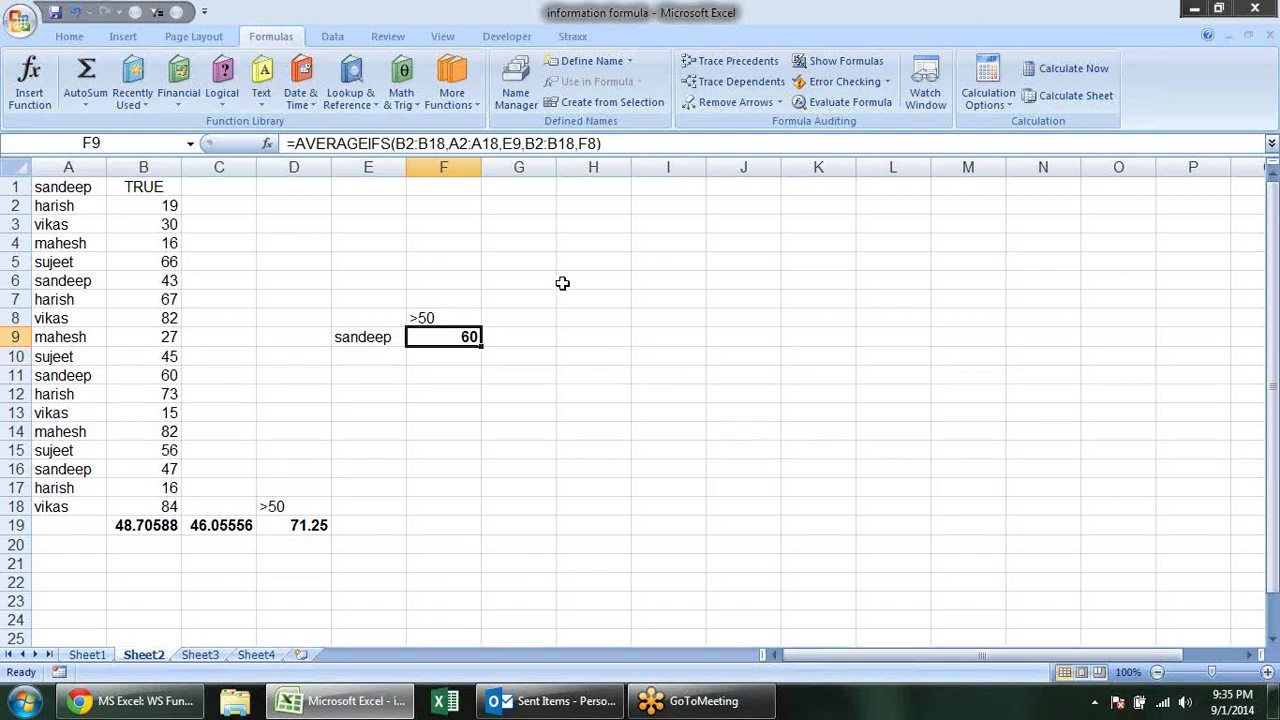
left_click(496, 264)
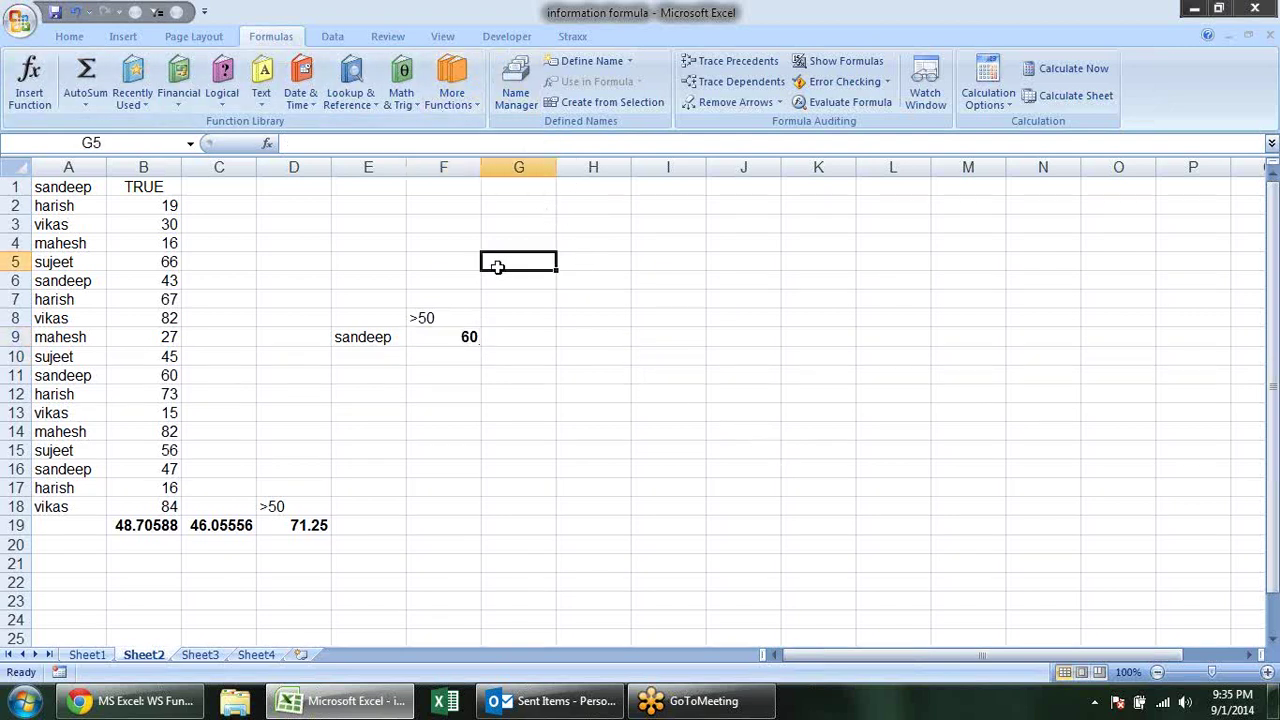
left_click(330, 318)
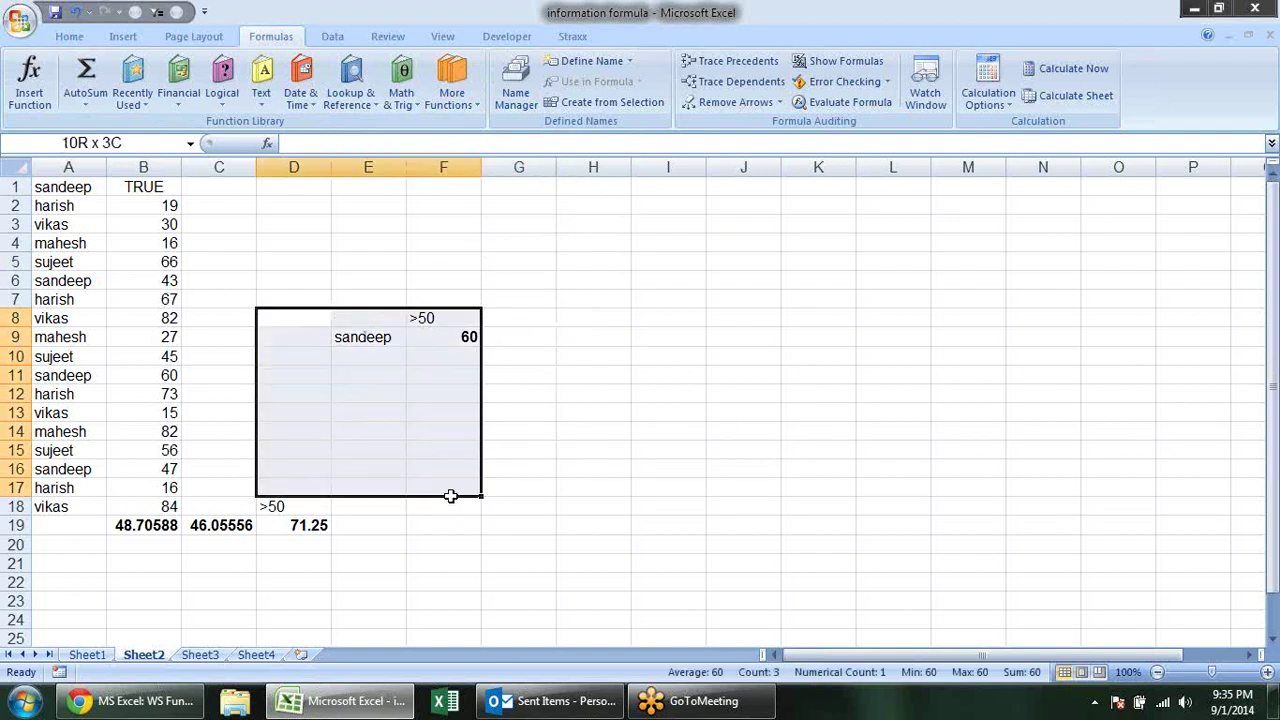
left_click_drag(330, 318, 440, 510)
left_click(612, 414)
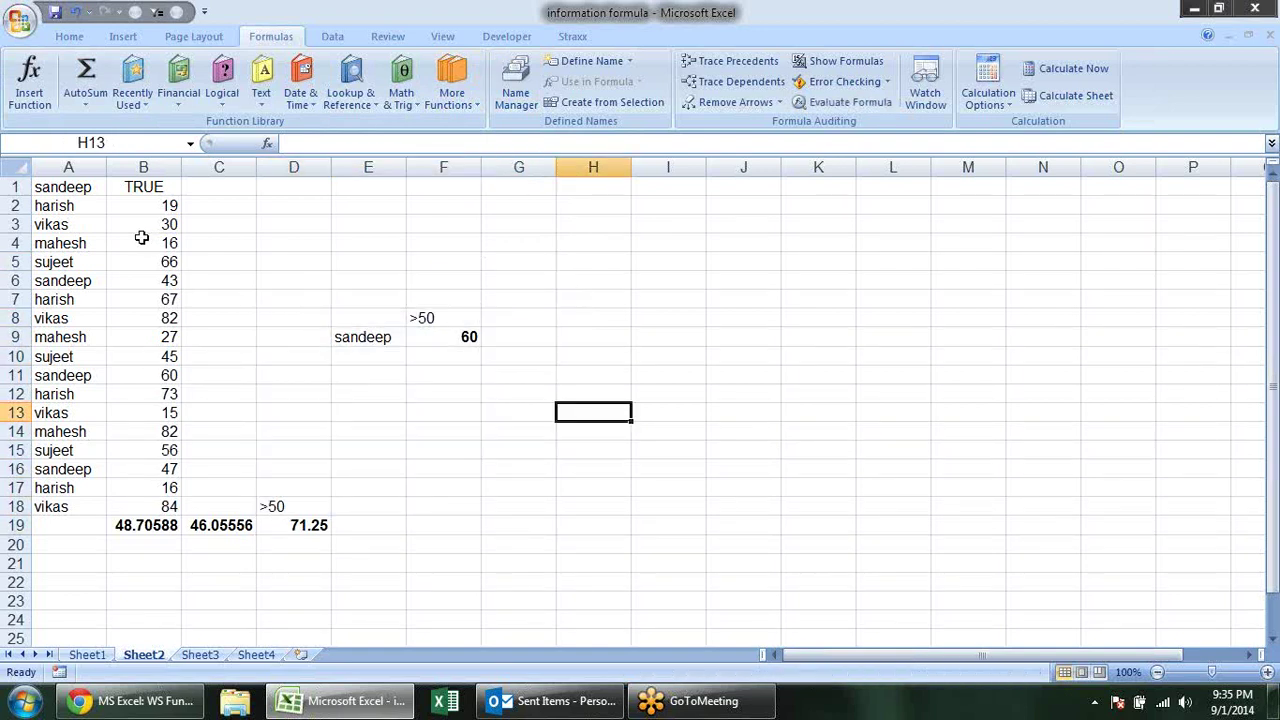
Check the individual score values in column B against the 60 average.
left_click(160, 210)
left_click(160, 264)
left_click(148, 375)
left_click(160, 503)
left_click(148, 320)
left_click(160, 205)
left_click(155, 256)
left_click(160, 375)
left_click(160, 432)
left_click(163, 506)
left_click(160, 413)
left_click(160, 220)
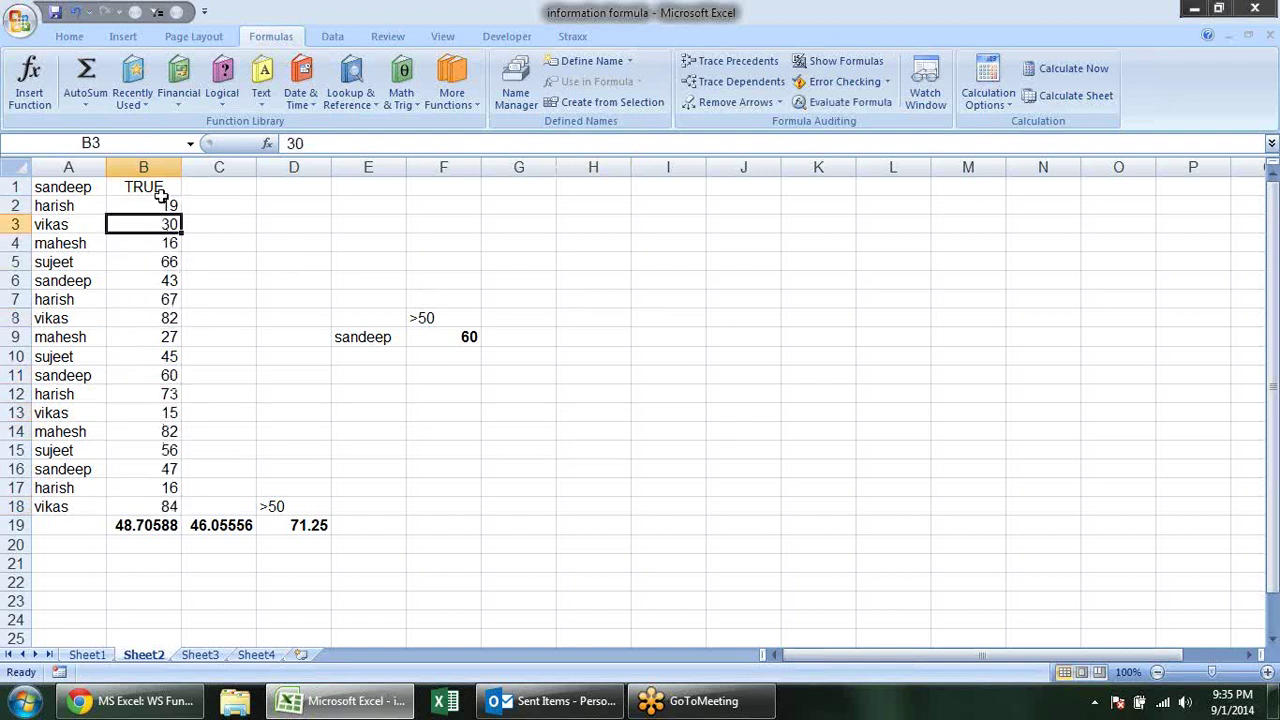
left_click(166, 206)
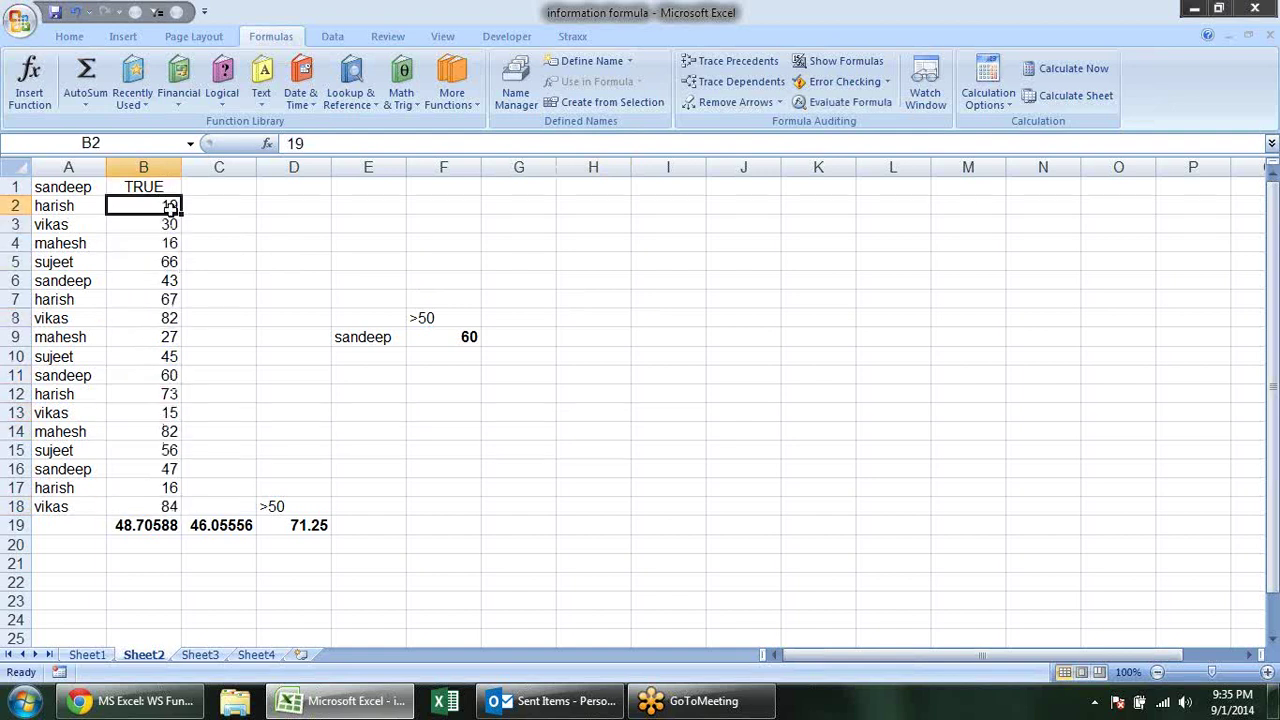
Add 'small' in H2, 'large' in I2, and ranks 1 to 5 in G3:G7.
left_click(594, 204)
type("small")
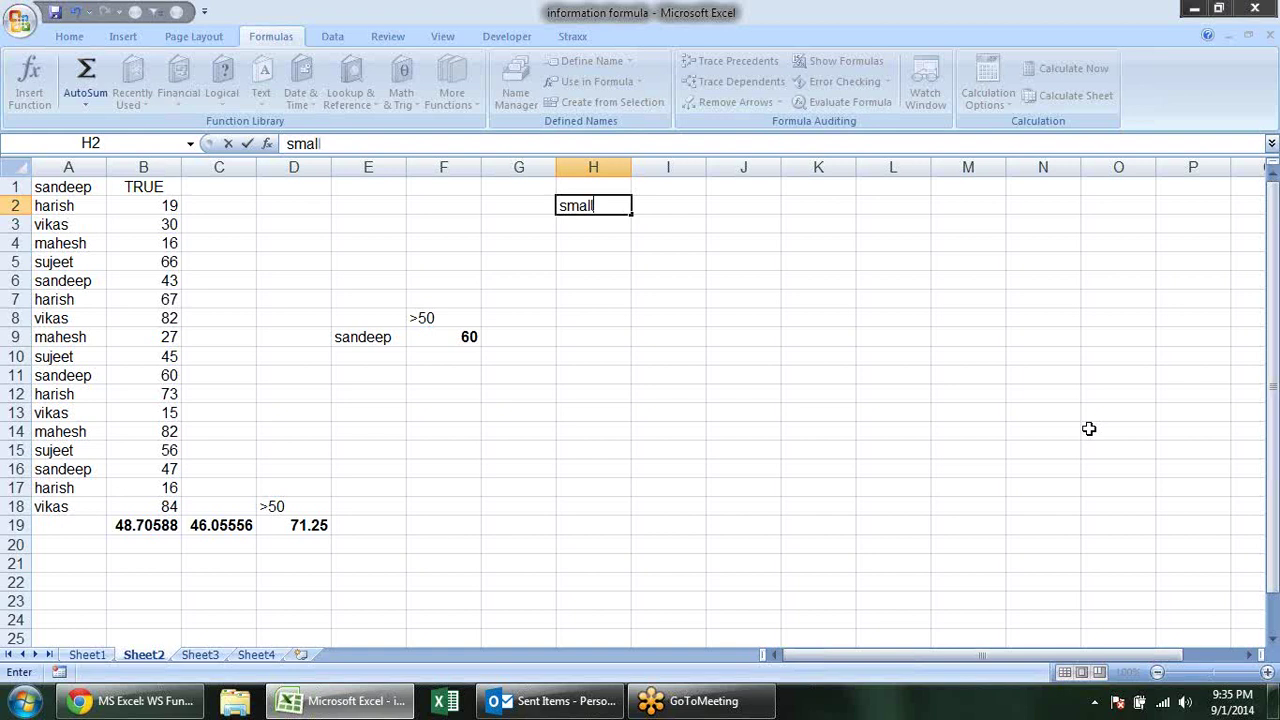
key("Tab")
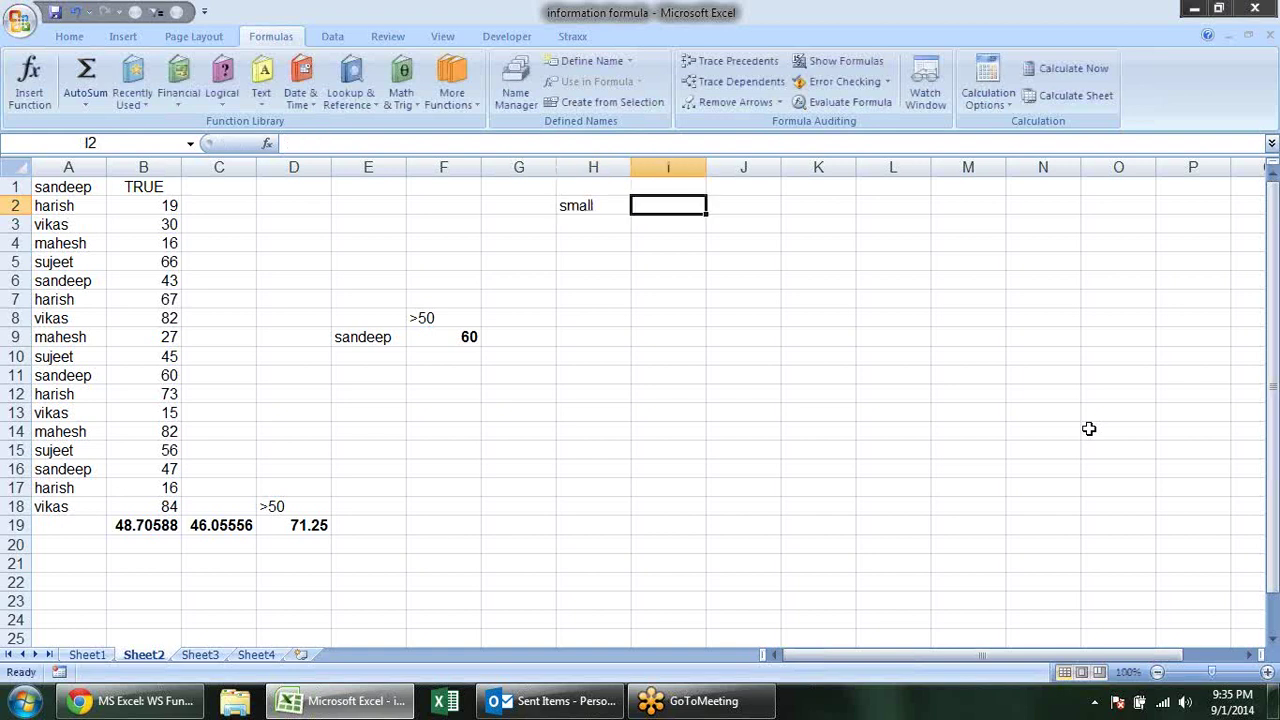
type("lar")
key("Return")
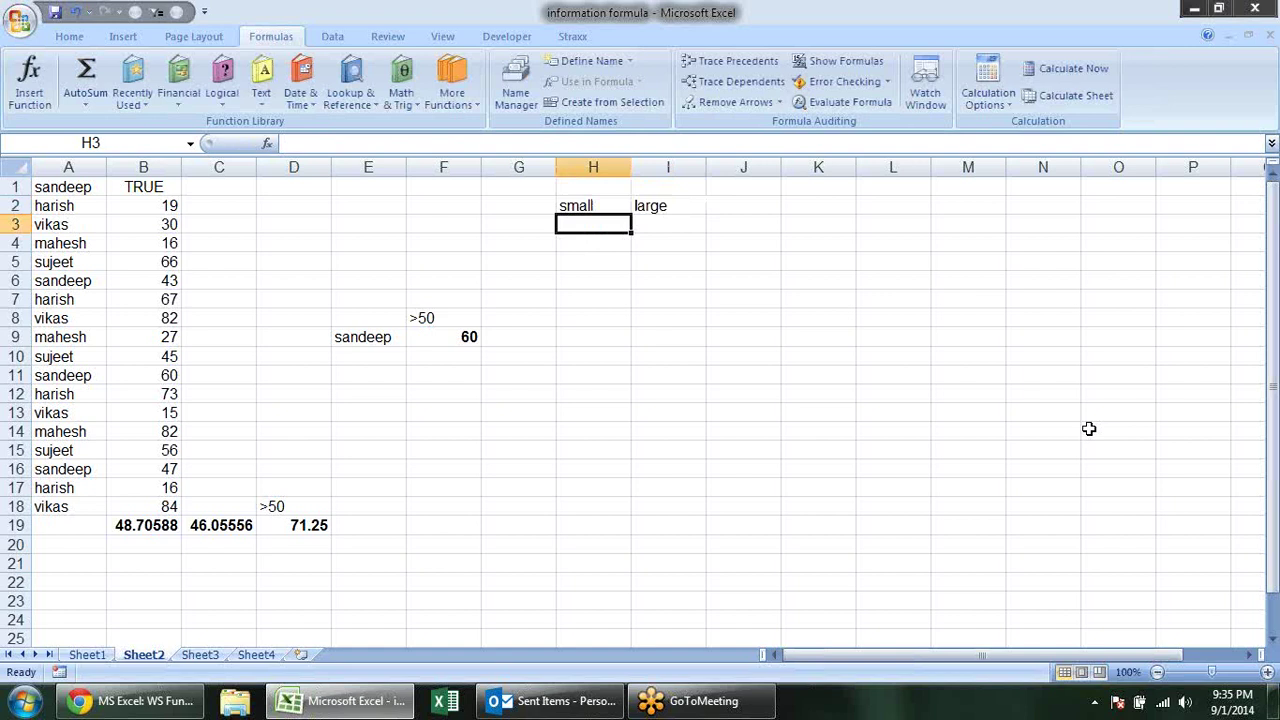
key("Left")
type("1 2 3 4 5")
key("Return")
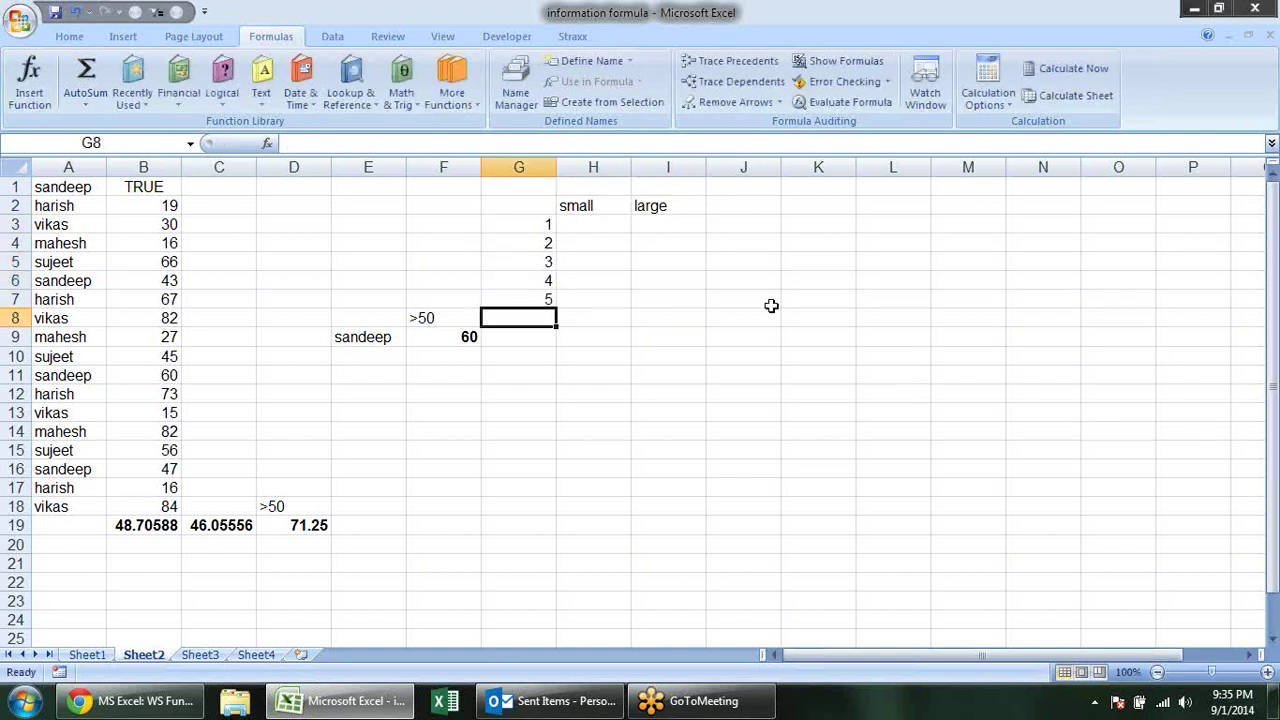
Begin =SMALL(B2:B18,G3 in H3, using rank 1 as k.
left_click(592, 222)
left_click_drag(592, 222, 600, 297)
left_click_drag(642, 222, 637, 300)
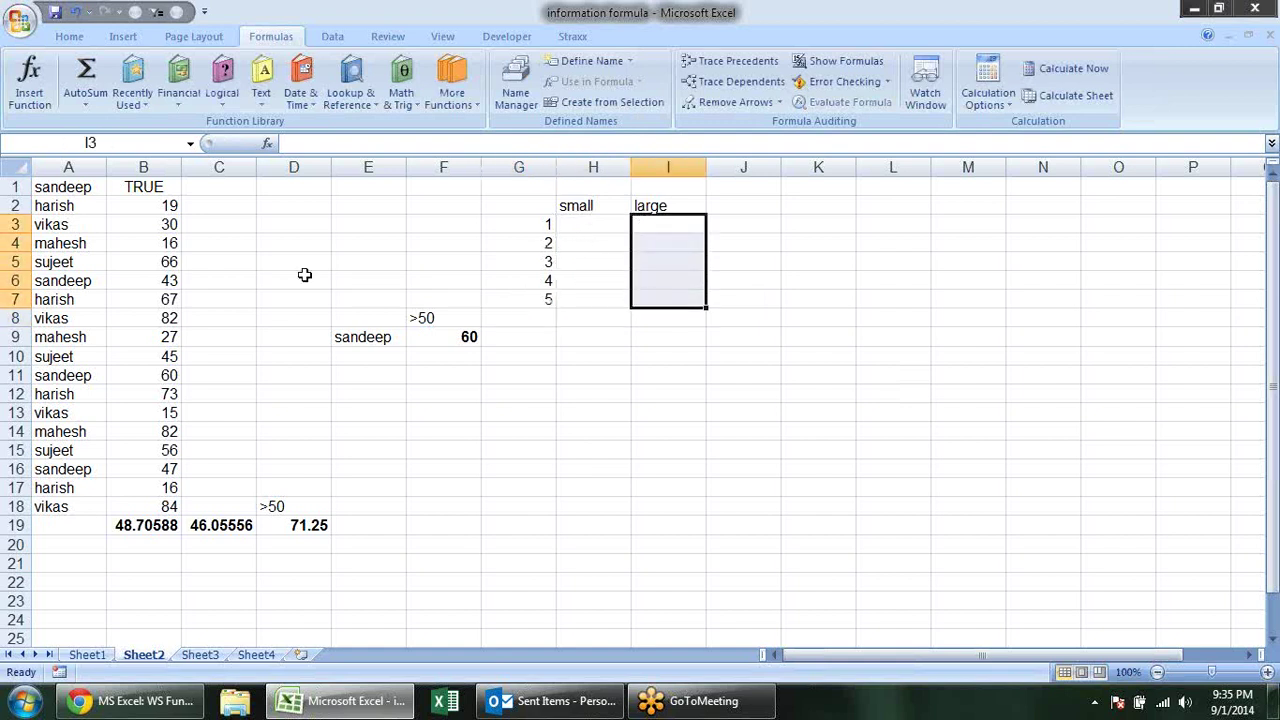
left_click_drag(158, 205, 158, 188)
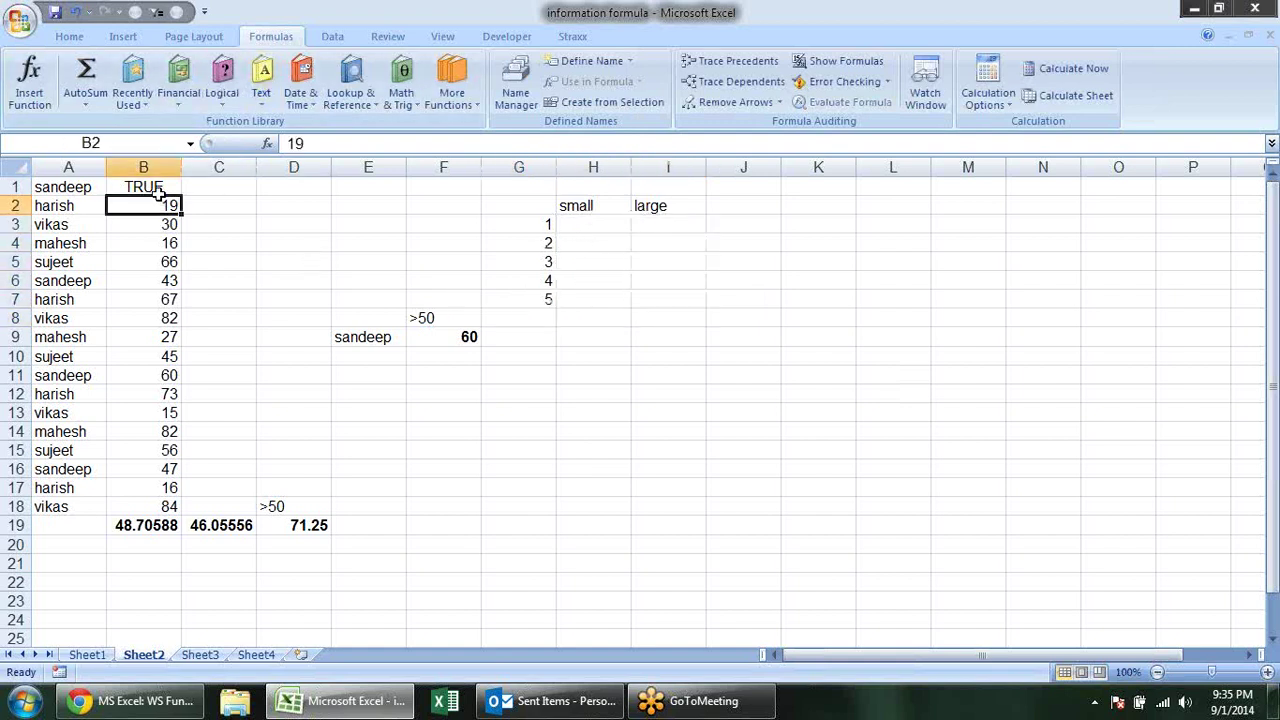
left_click(597, 222)
type("=sma")
key("Tab")
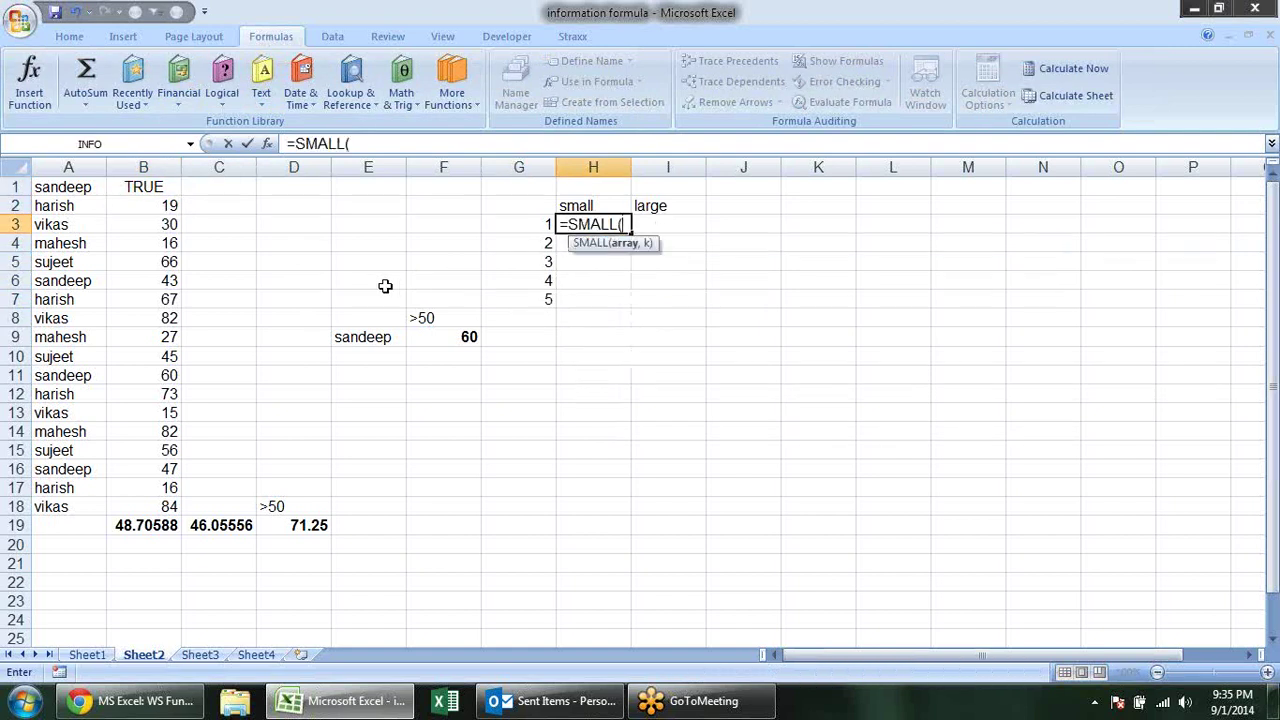
mouse_move(171, 205)
left_mouse_down()
mouse_move(133, 457)
mouse_move(142, 510)
left_mouse_up()
type(",")
left_click(542, 224)
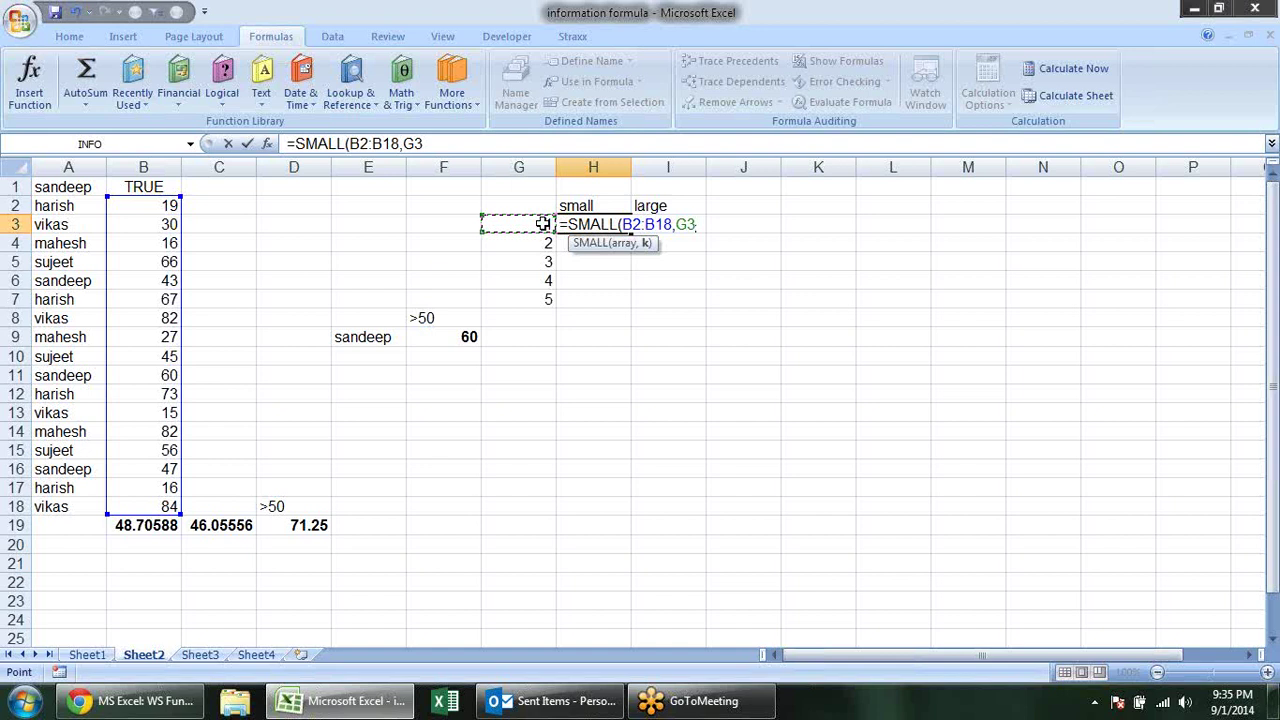
Complete =SMALL($B$2:$B$18,G3) in H3 and fill it down to H7, giving 15, 16, 16, 19, 27.
type(")")
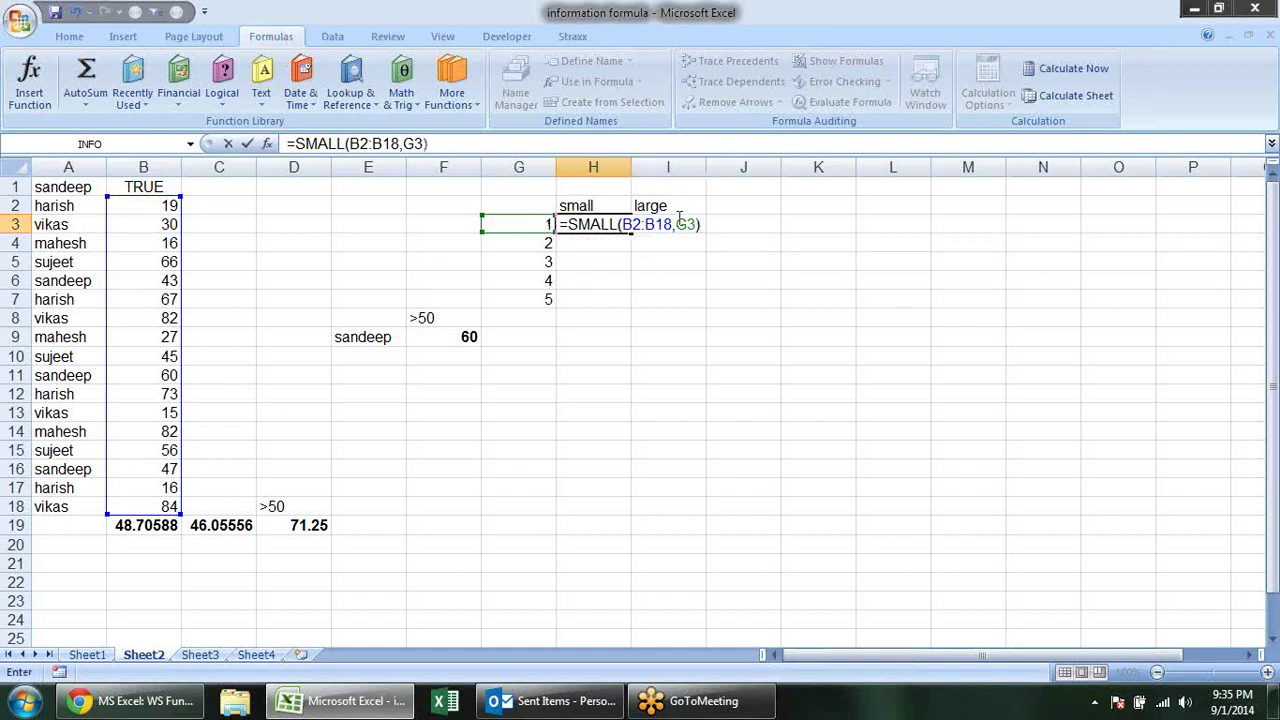
left_click_drag(672, 224, 624, 228)
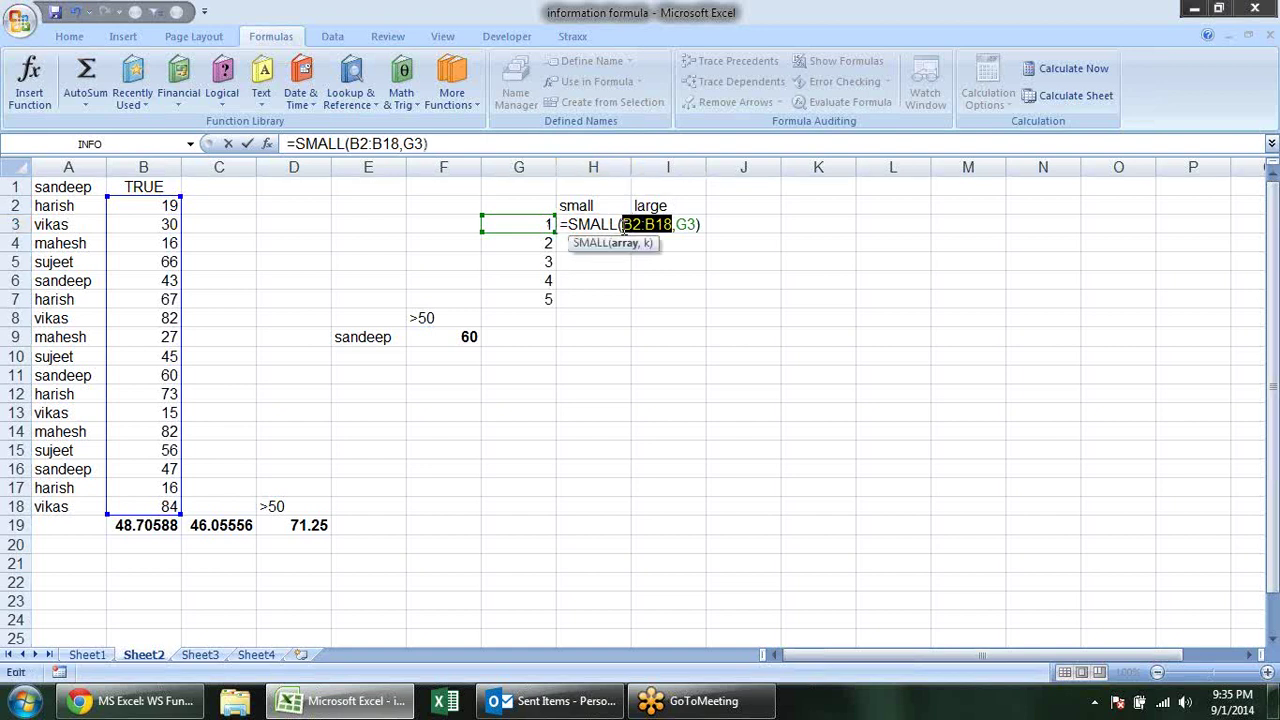
key("F4")
key("Return")
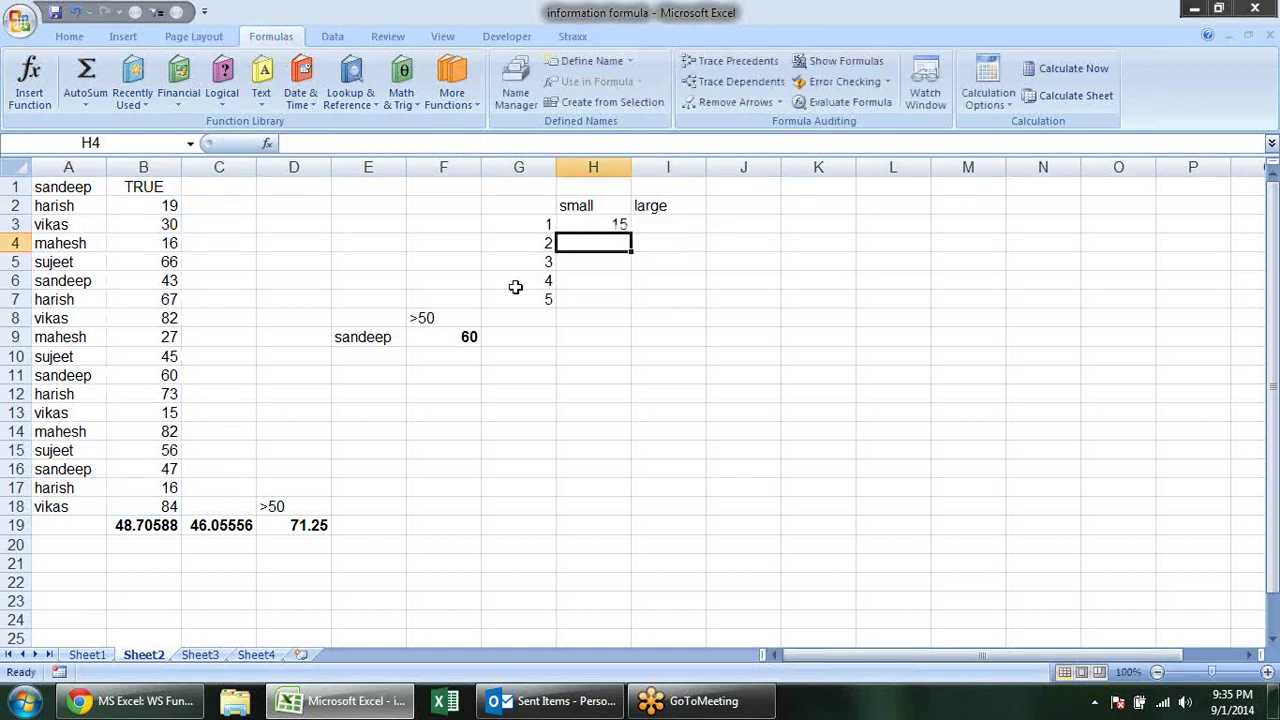
left_click(592, 224)
left_click_drag(632, 231, 634, 310)
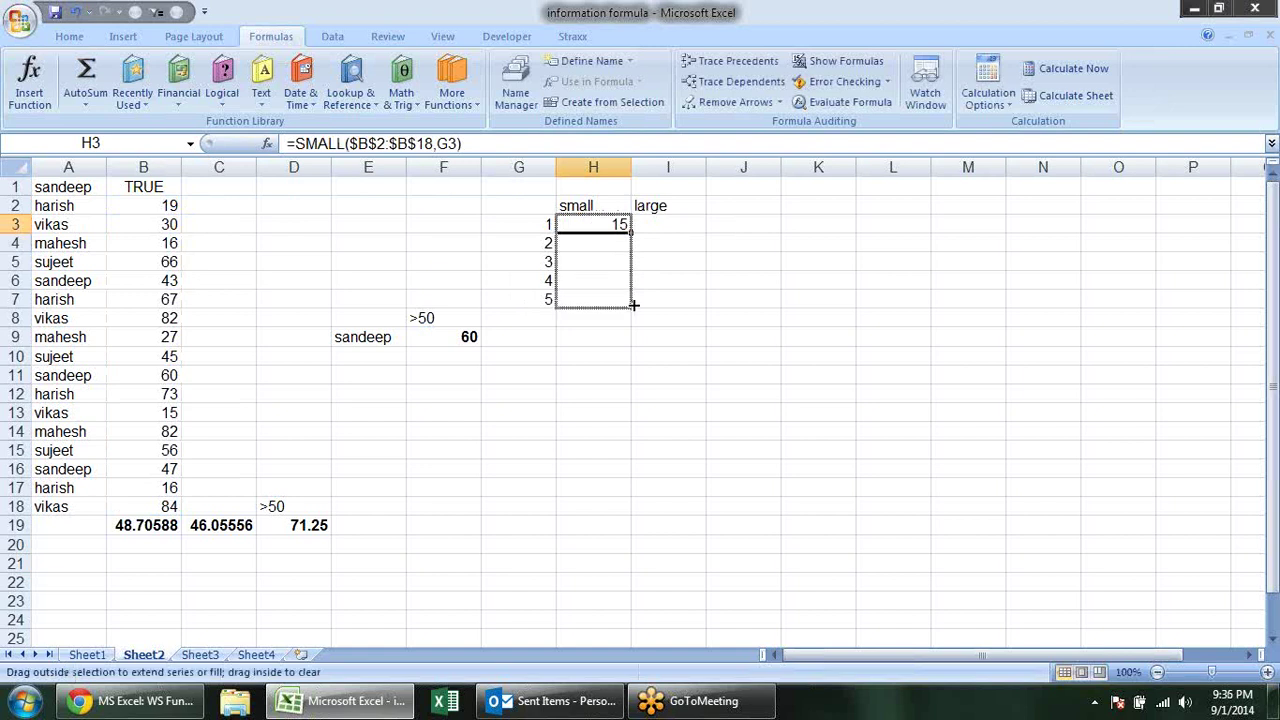
Check the copied SMALL formulas in H4, H5 and H7 use ranks G4 to G7.
left_click(715, 268)
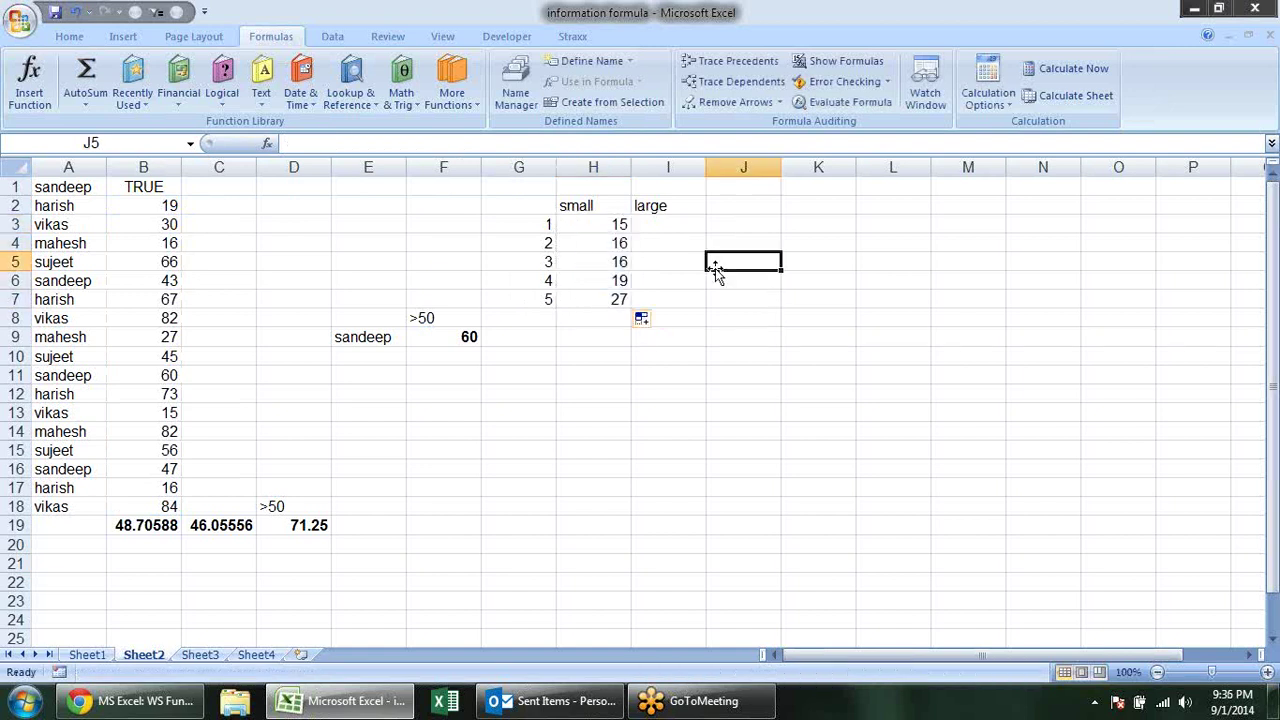
left_click(618, 240)
left_click(609, 263)
left_click(610, 297)
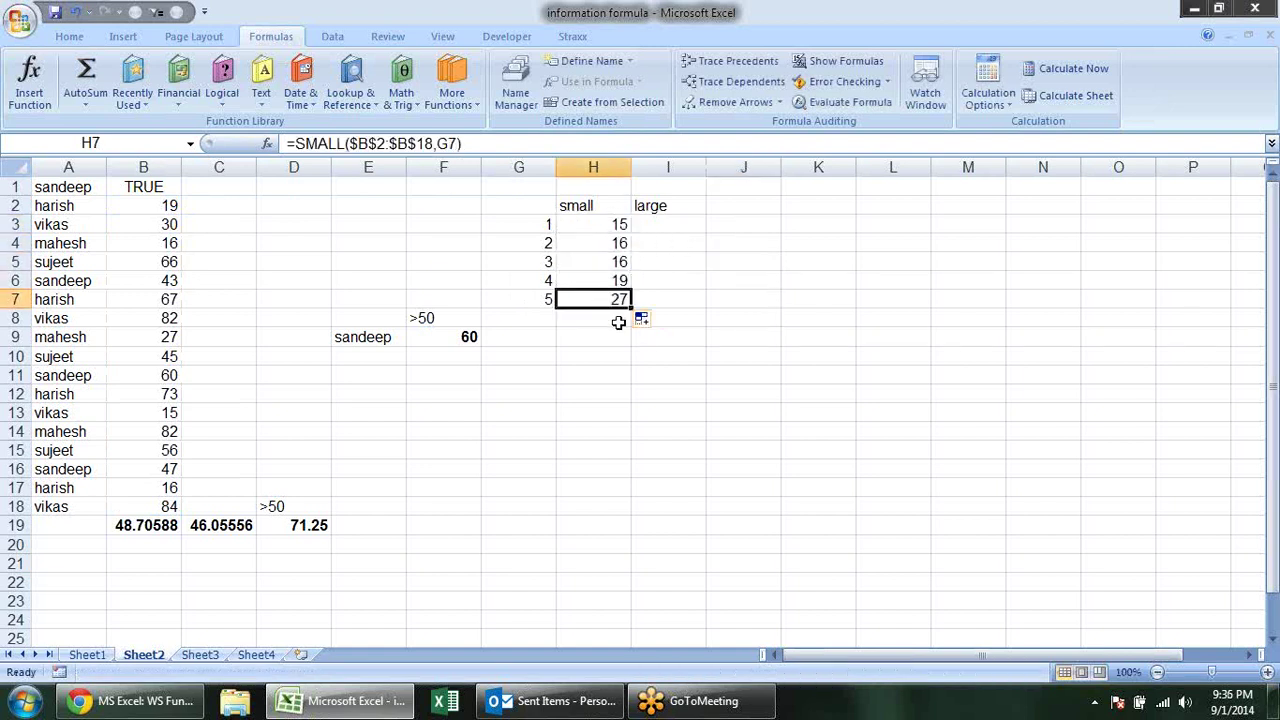
left_click(648, 223)
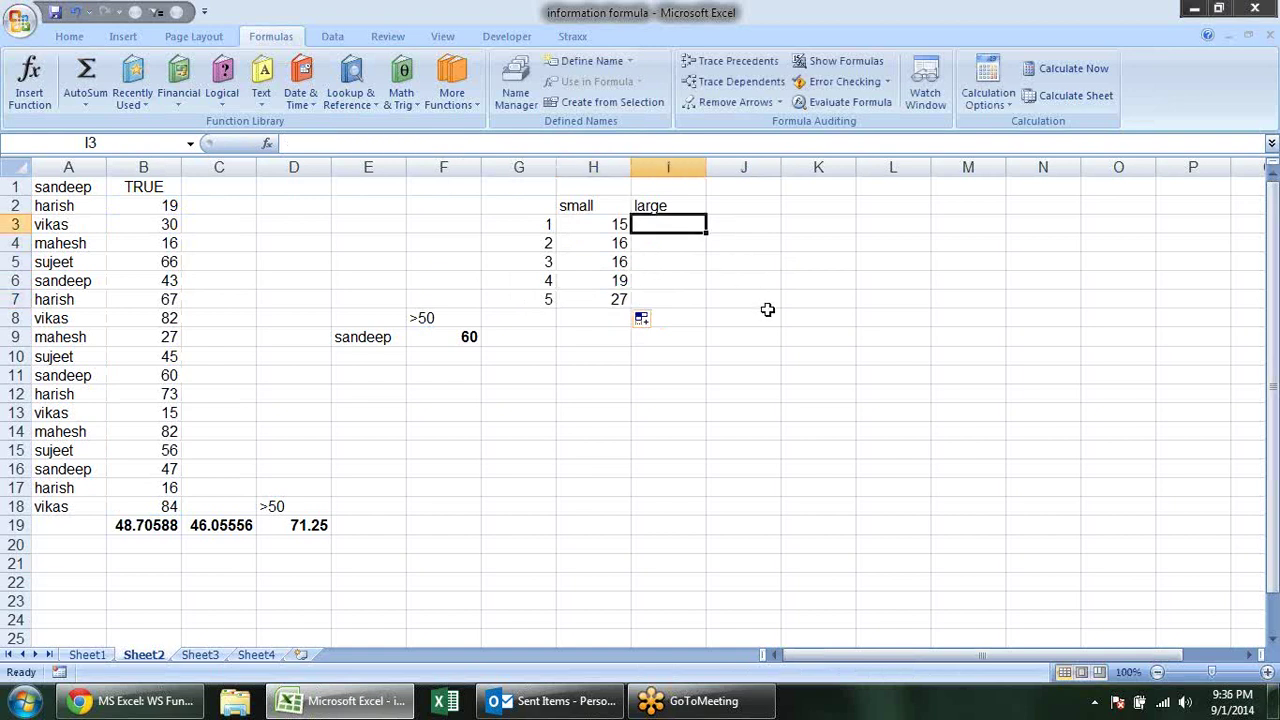
Enter =LARGE($B$2:$B$18,G3) in I3 and fill it to I7, giving 84, 82, 82, 73, 67.
type("=lar")
key("Tab")
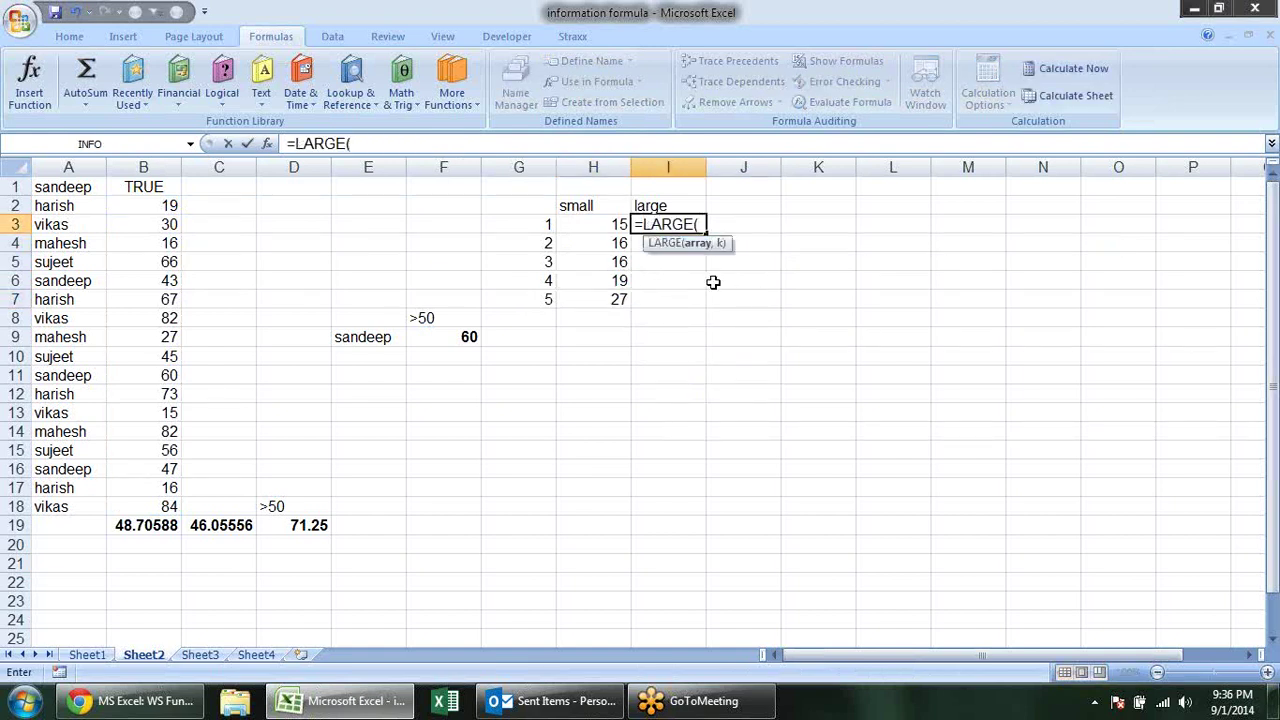
left_click_drag(125, 205, 134, 505)
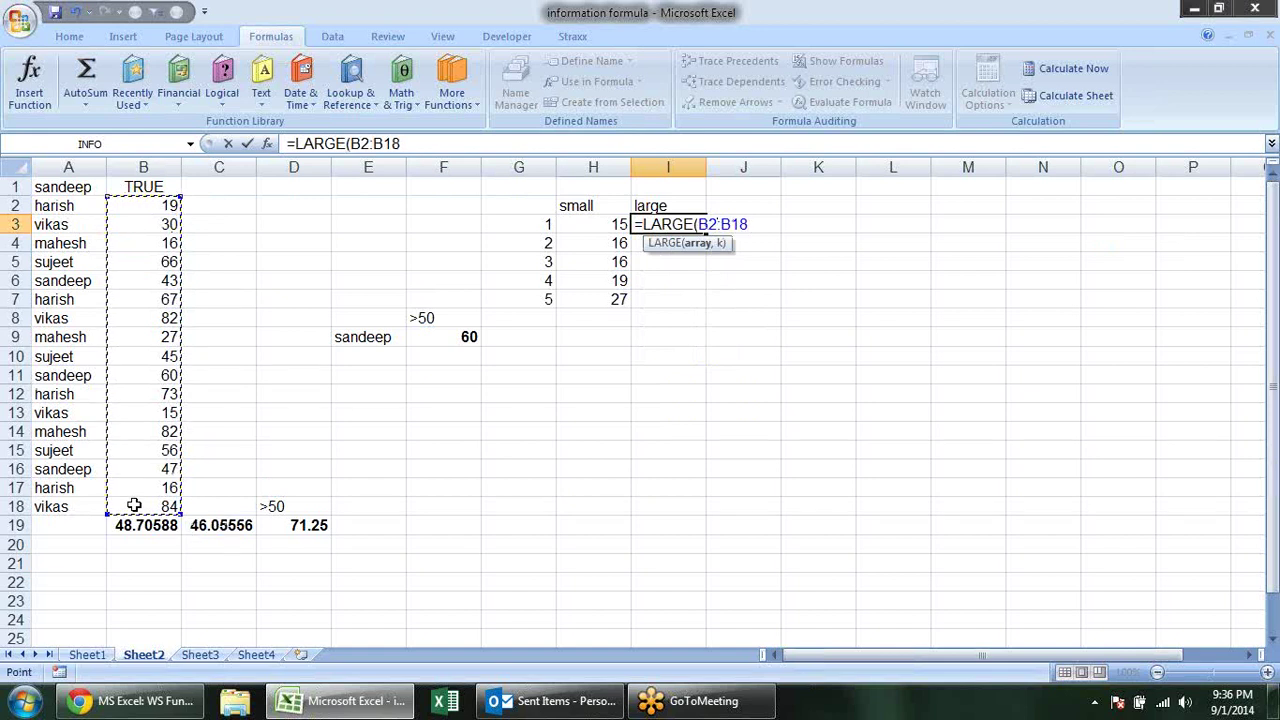
key("F4")
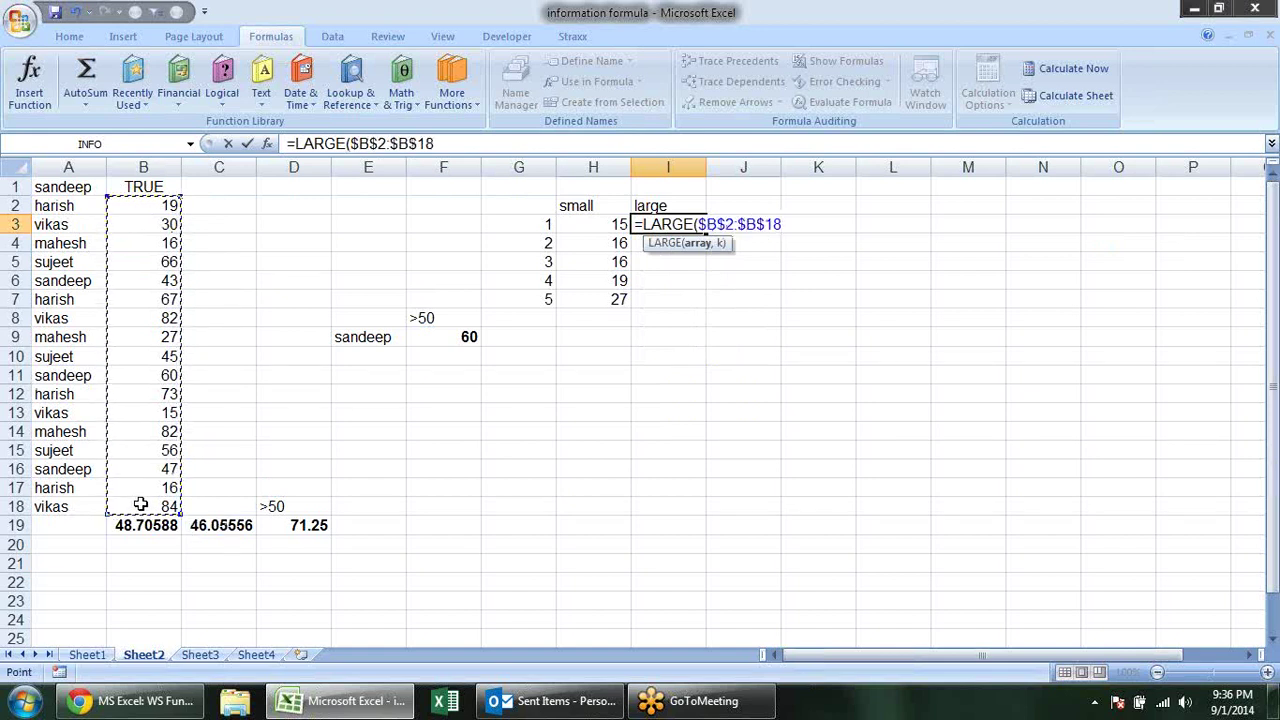
type(",")
left_click(512, 225)
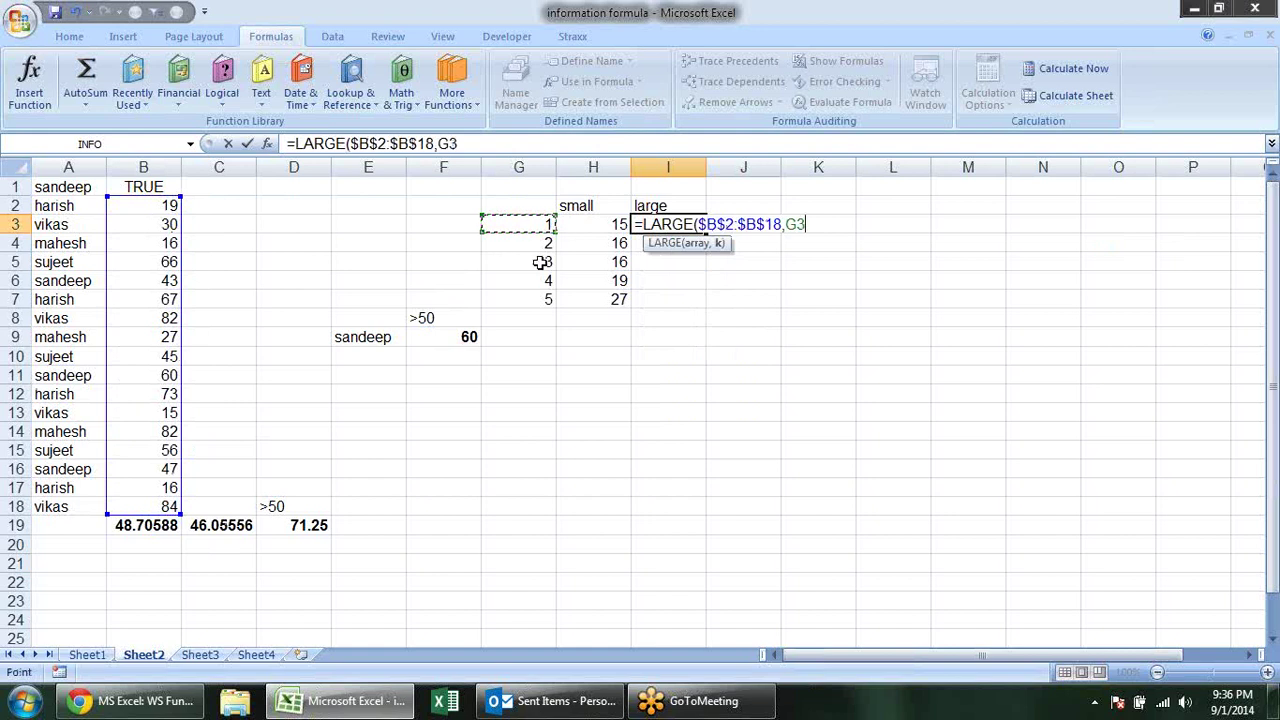
type(")")
key("Return")
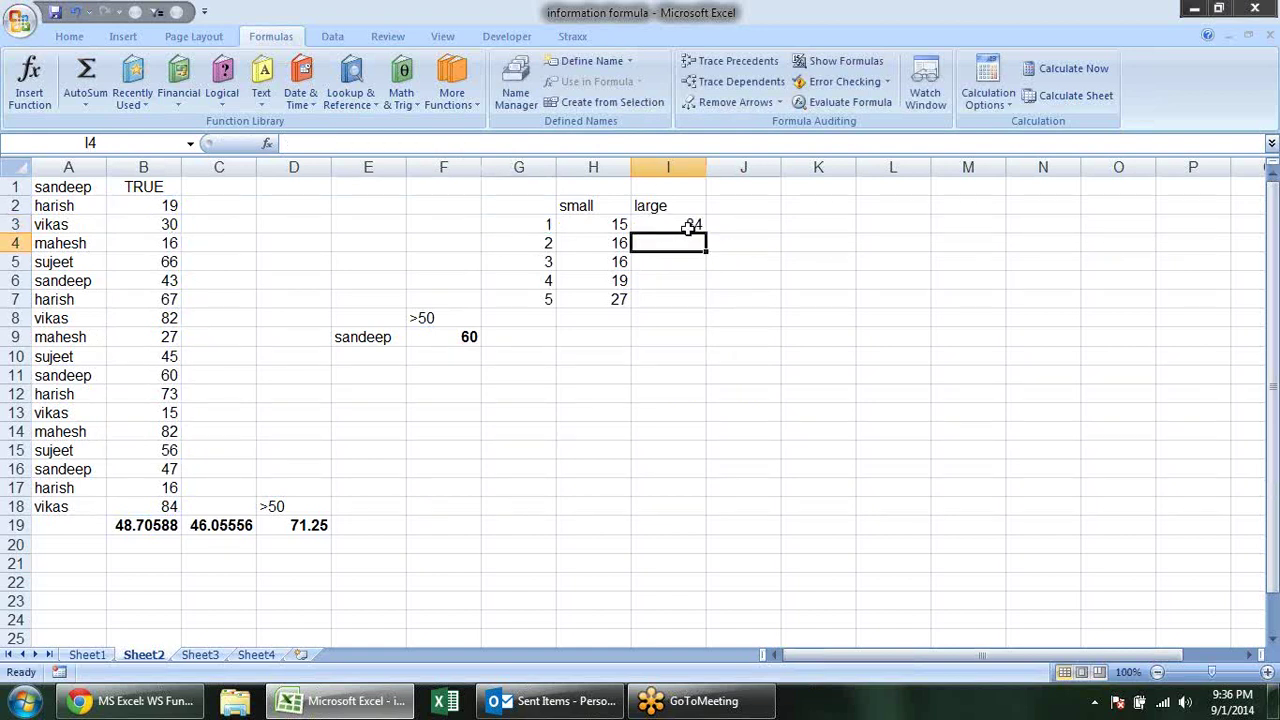
left_click(690, 228)
left_click_drag(706, 231, 704, 306)
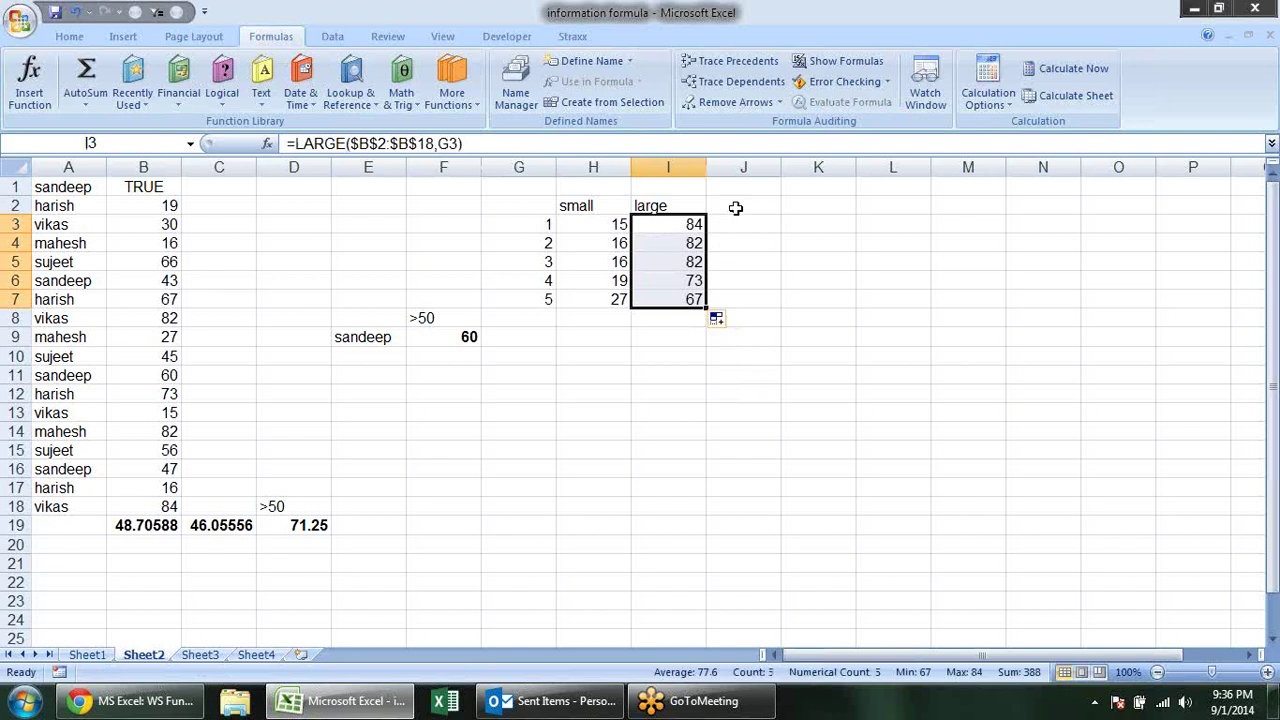
Add a 'rank' label in H9 and enter the test value 60 in G10.
left_click(600, 340)
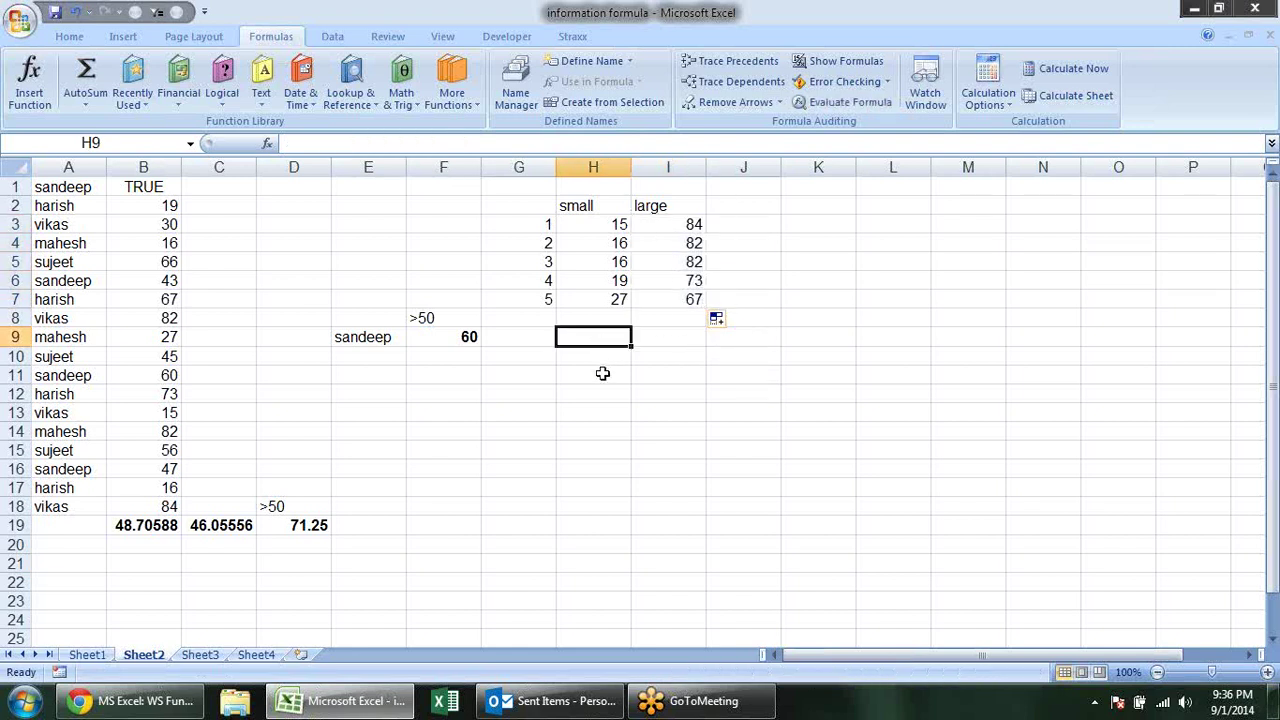
type("rank")
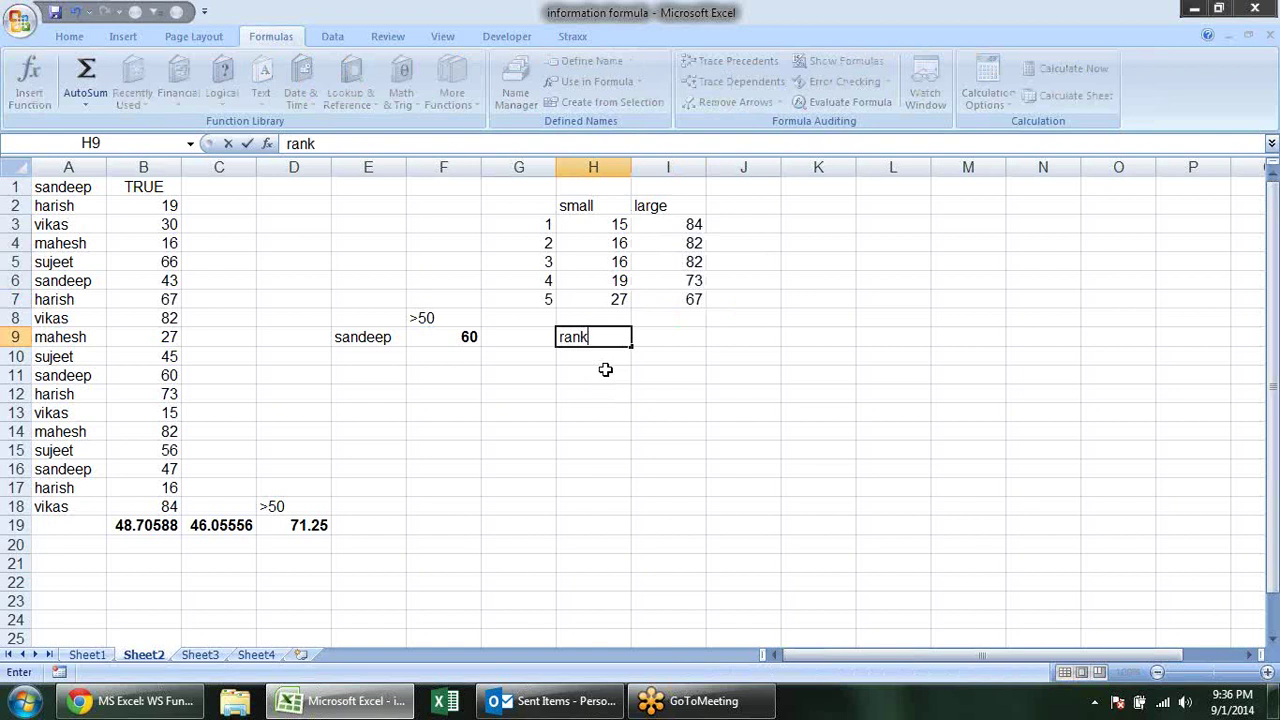
key("Return")
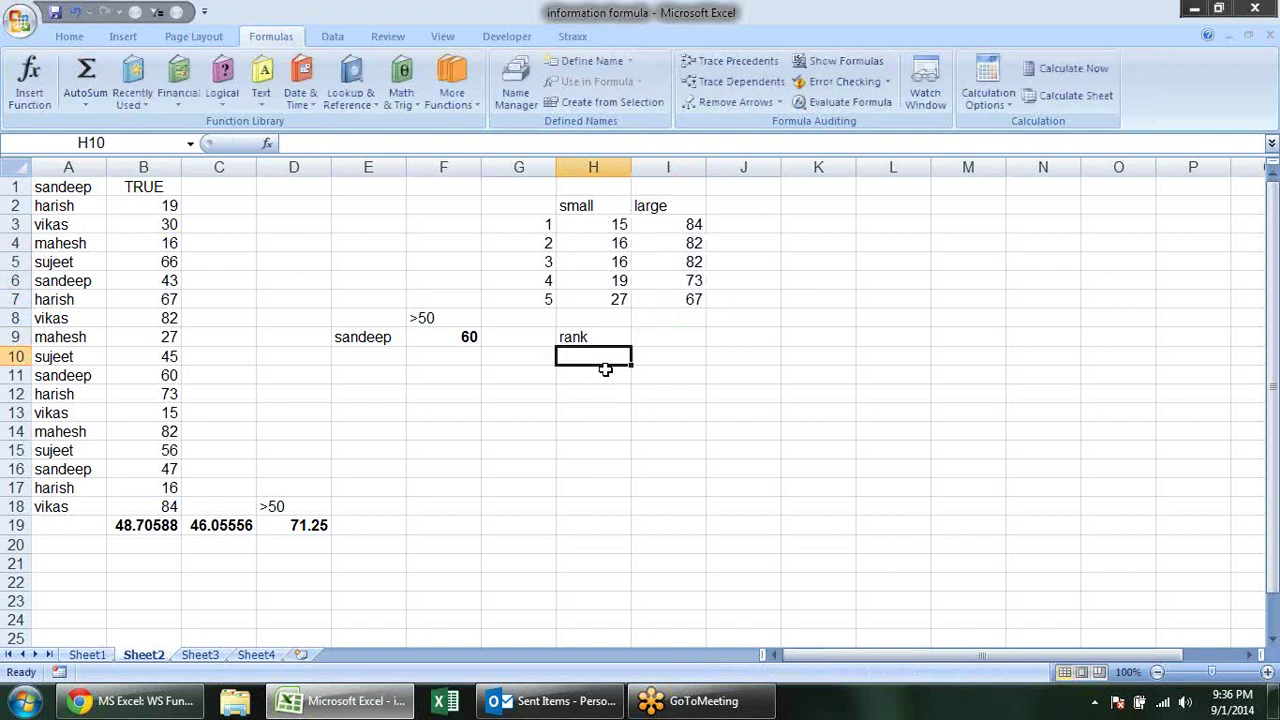
left_click(597, 298)
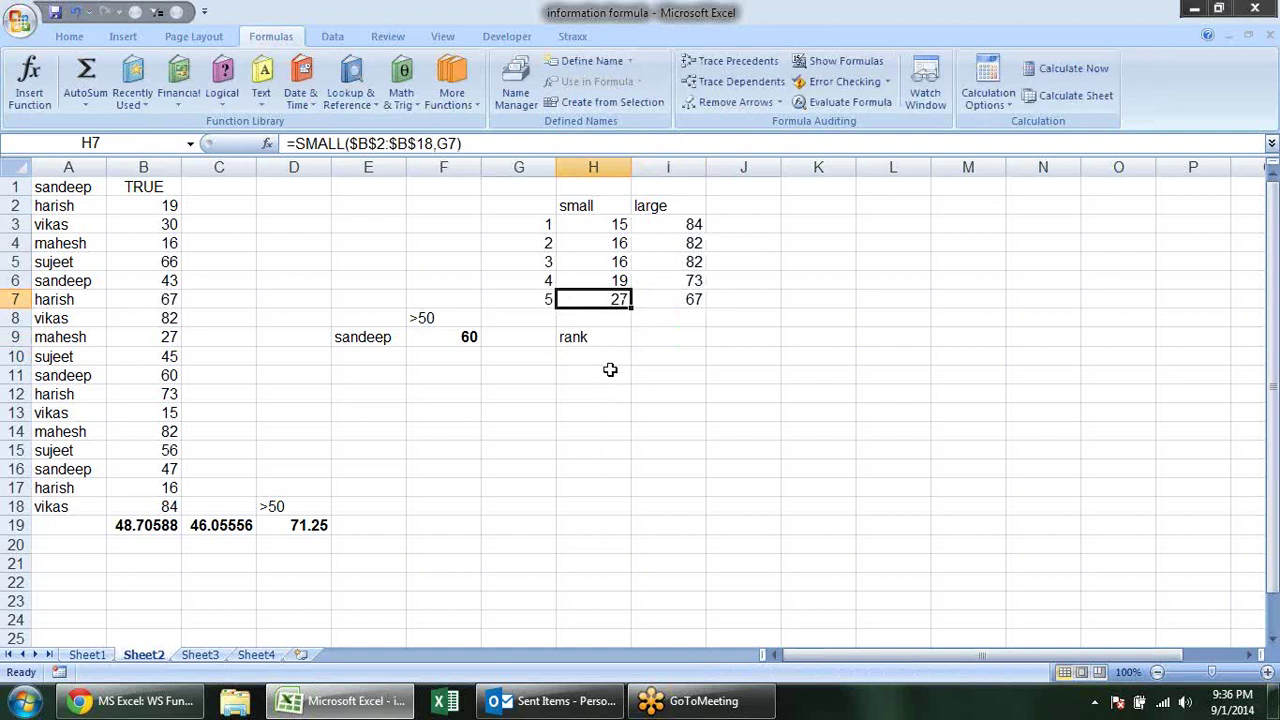
left_click(543, 357)
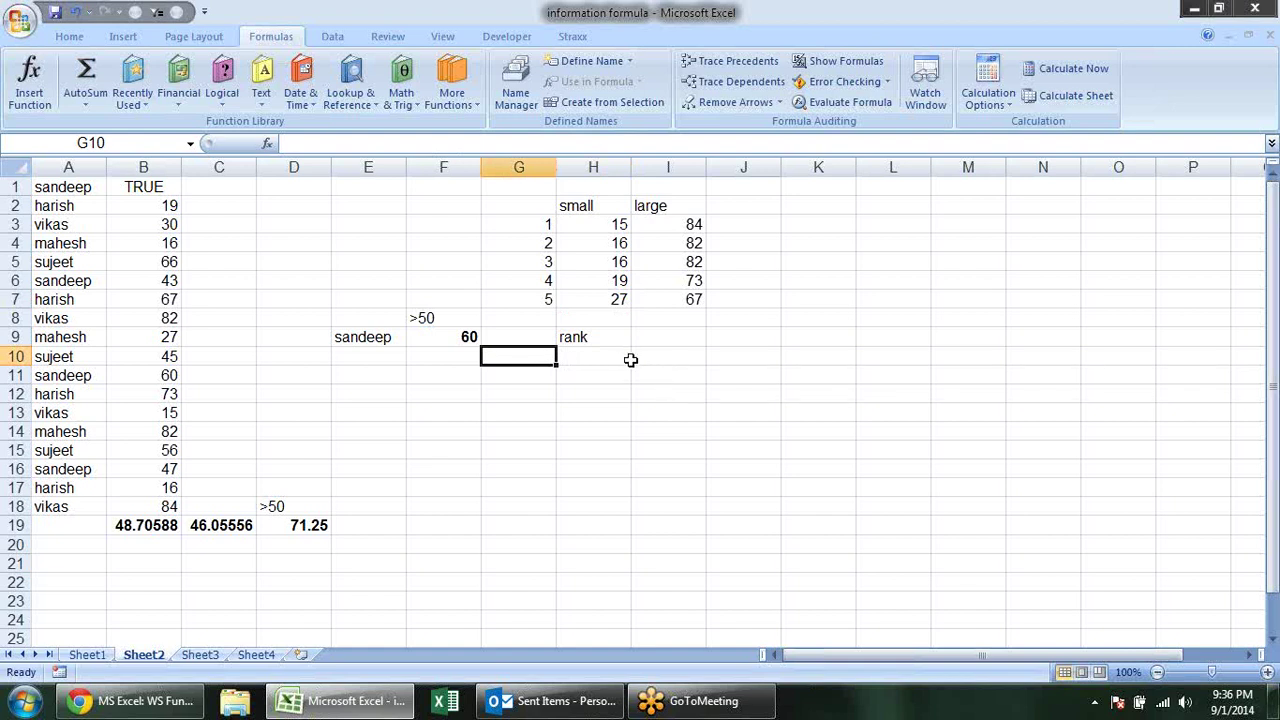
type("60")
key("Return")
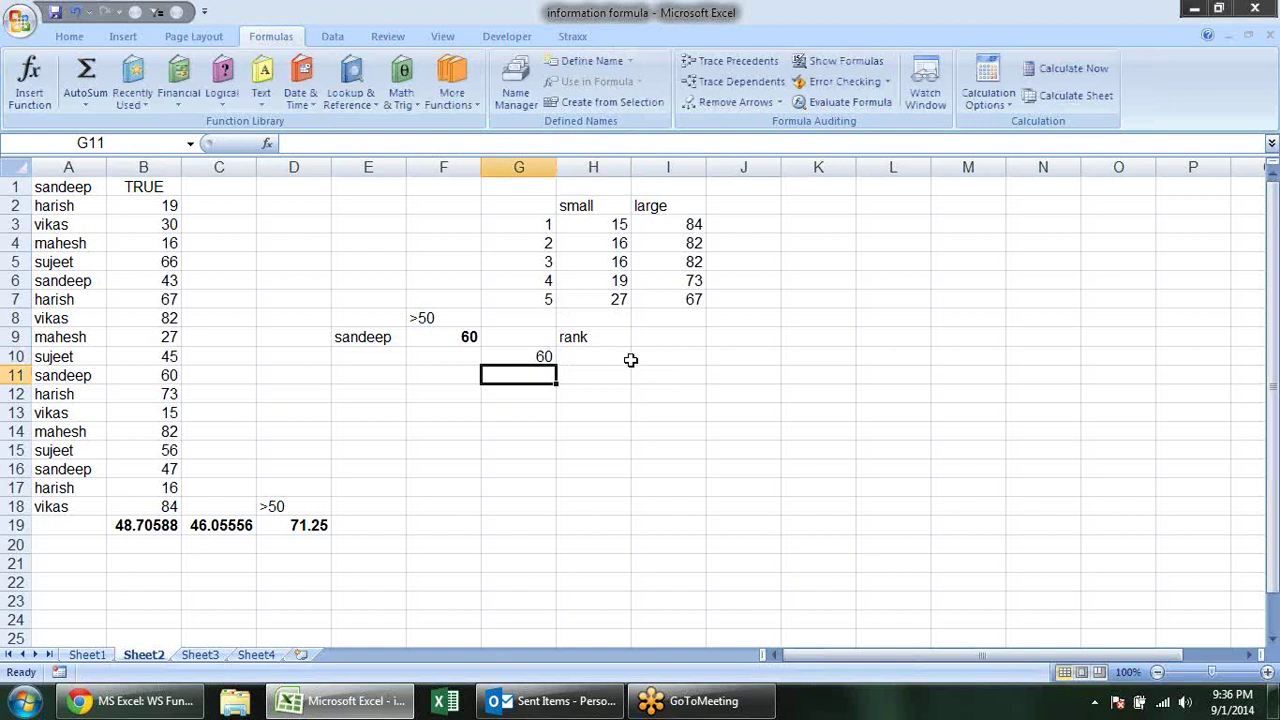
Enter =RANK(G10,B2:B18,1) in H10 to rank 60 in ascending order, returning 11.
left_click(630, 360)
type("=")
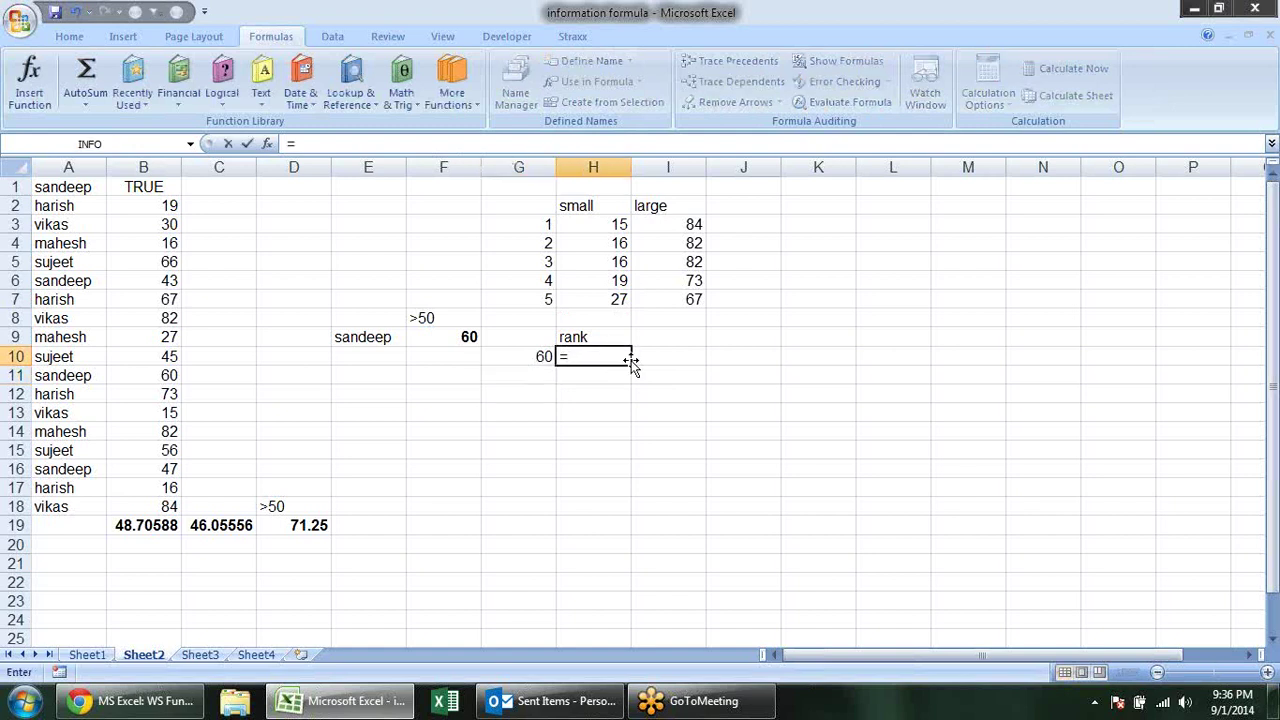
type("ran")
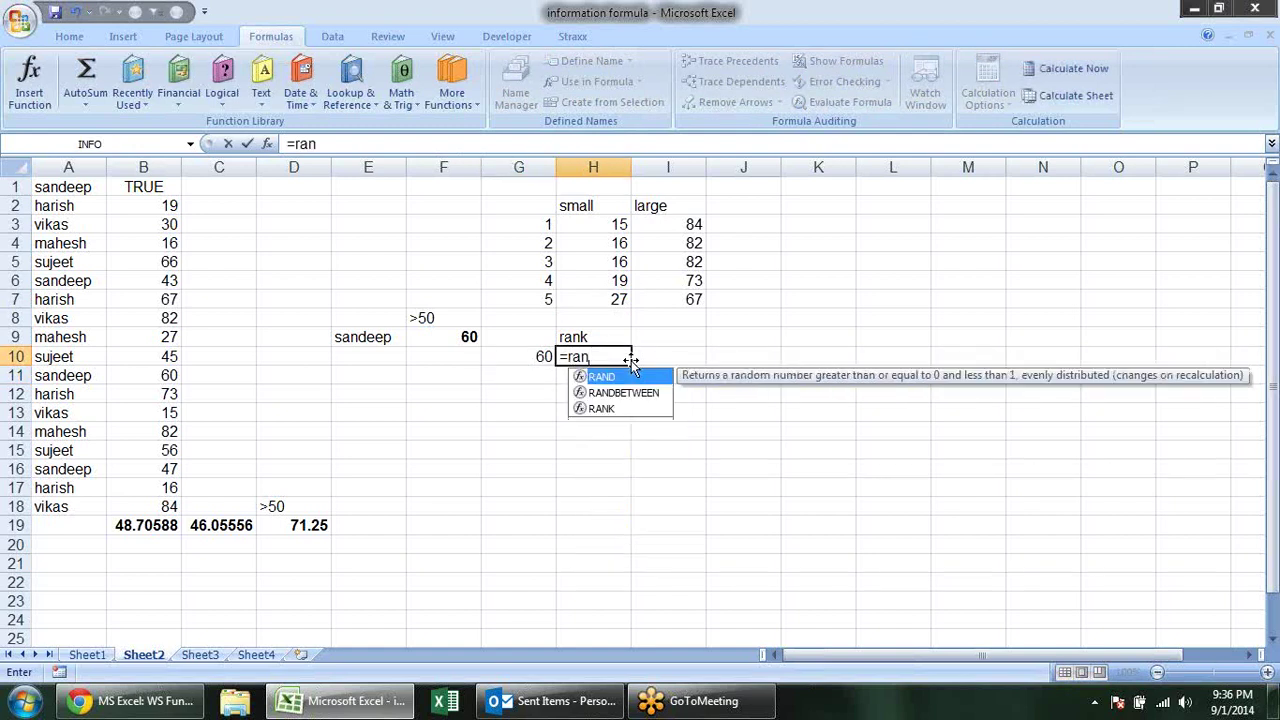
type("k")
key("Tab")
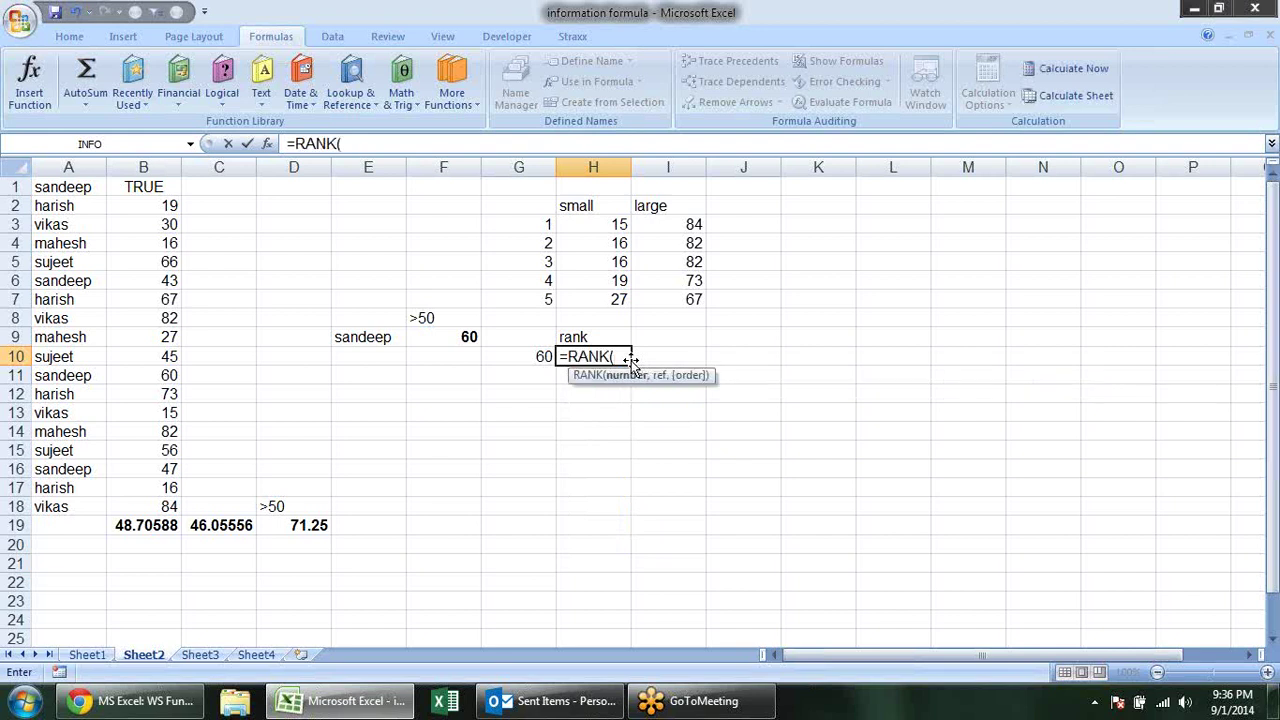
left_click(536, 352)
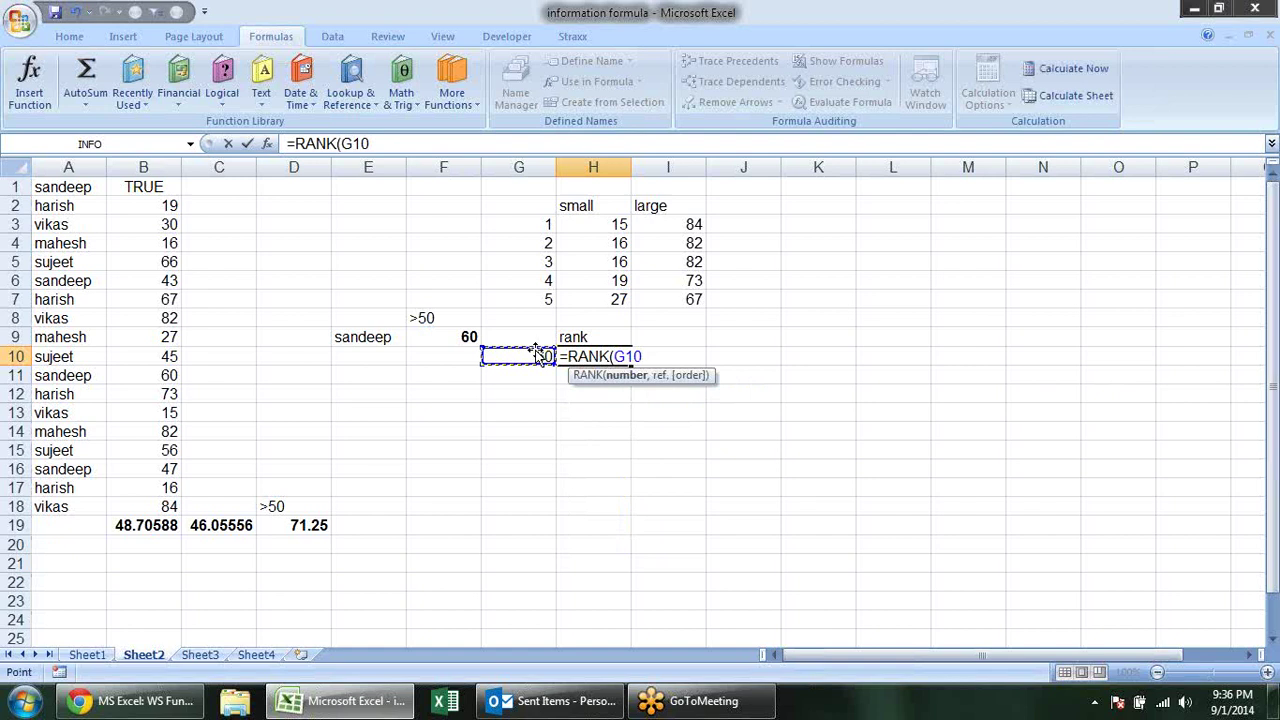
type(",")
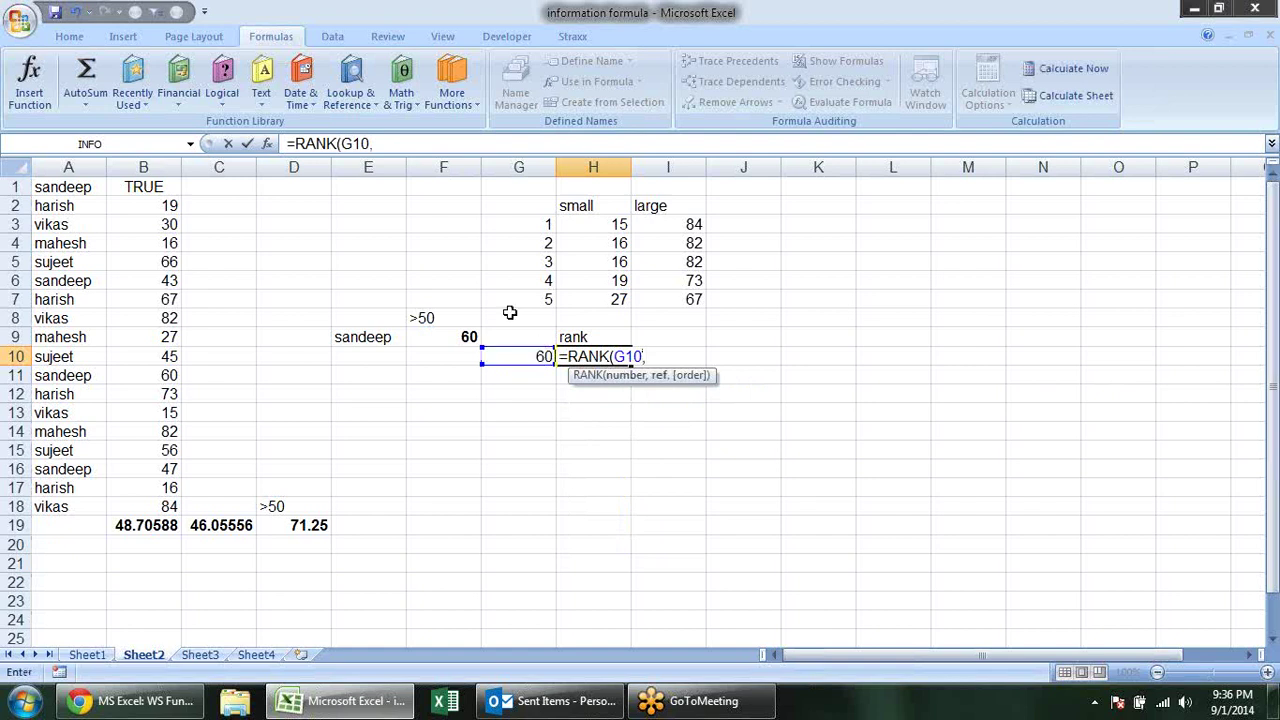
left_click_drag(172, 212, 147, 501)
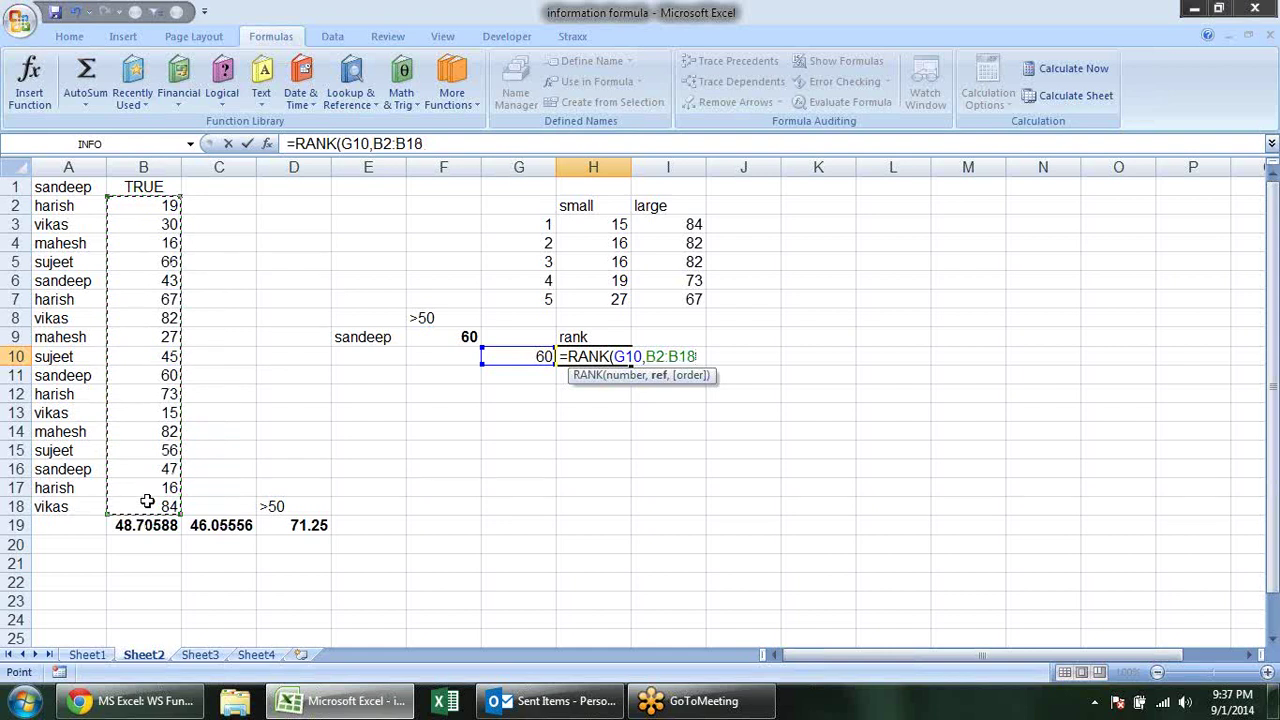
type(",")
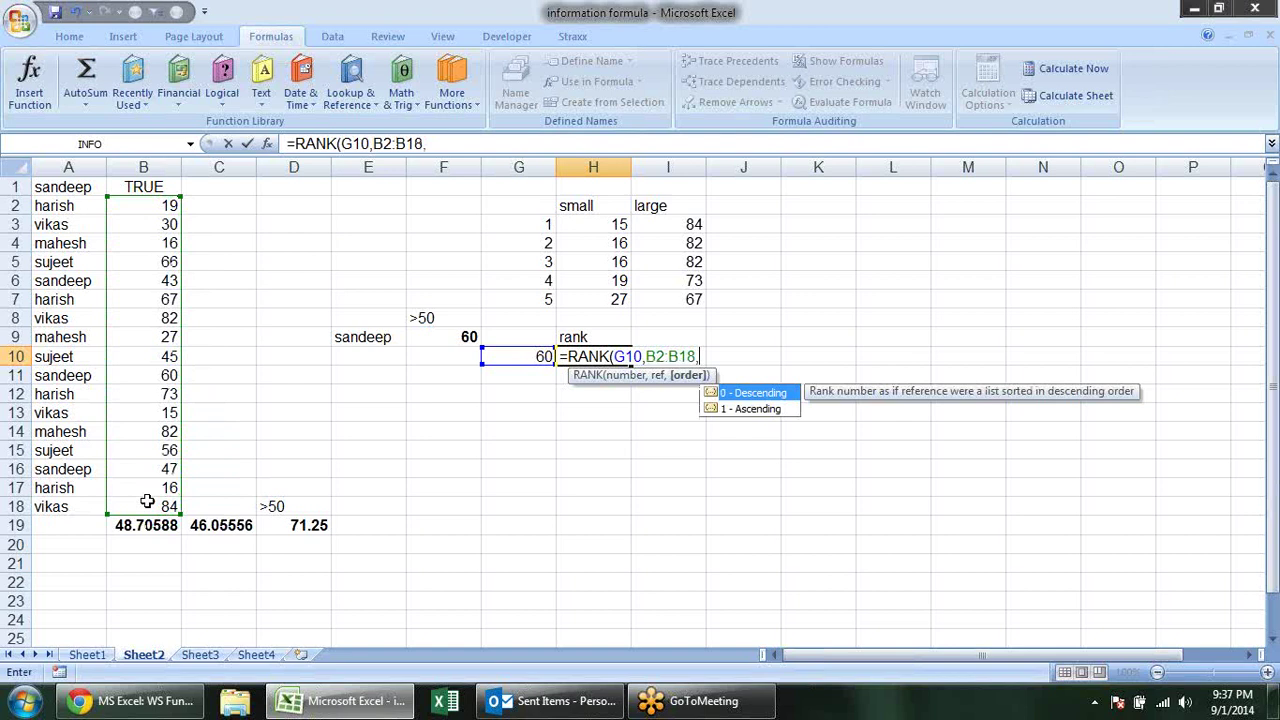
key("Down")
key("Tab")
type(")")
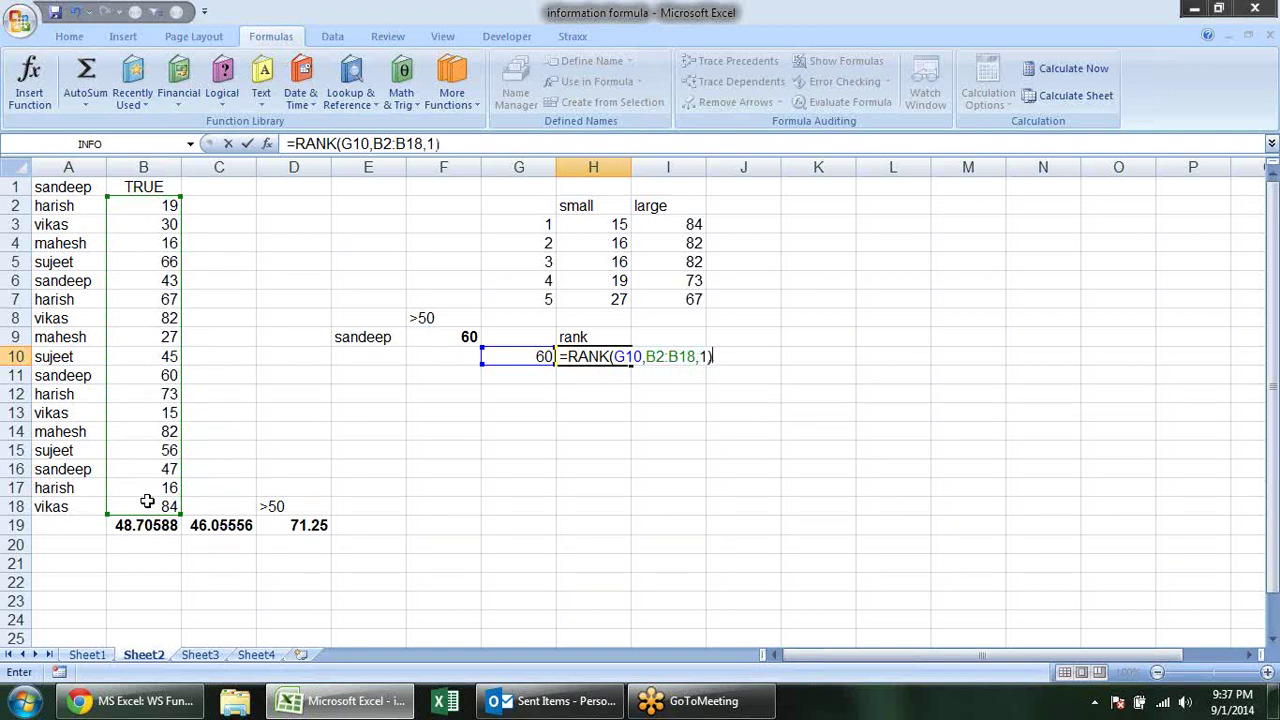
key("Return")
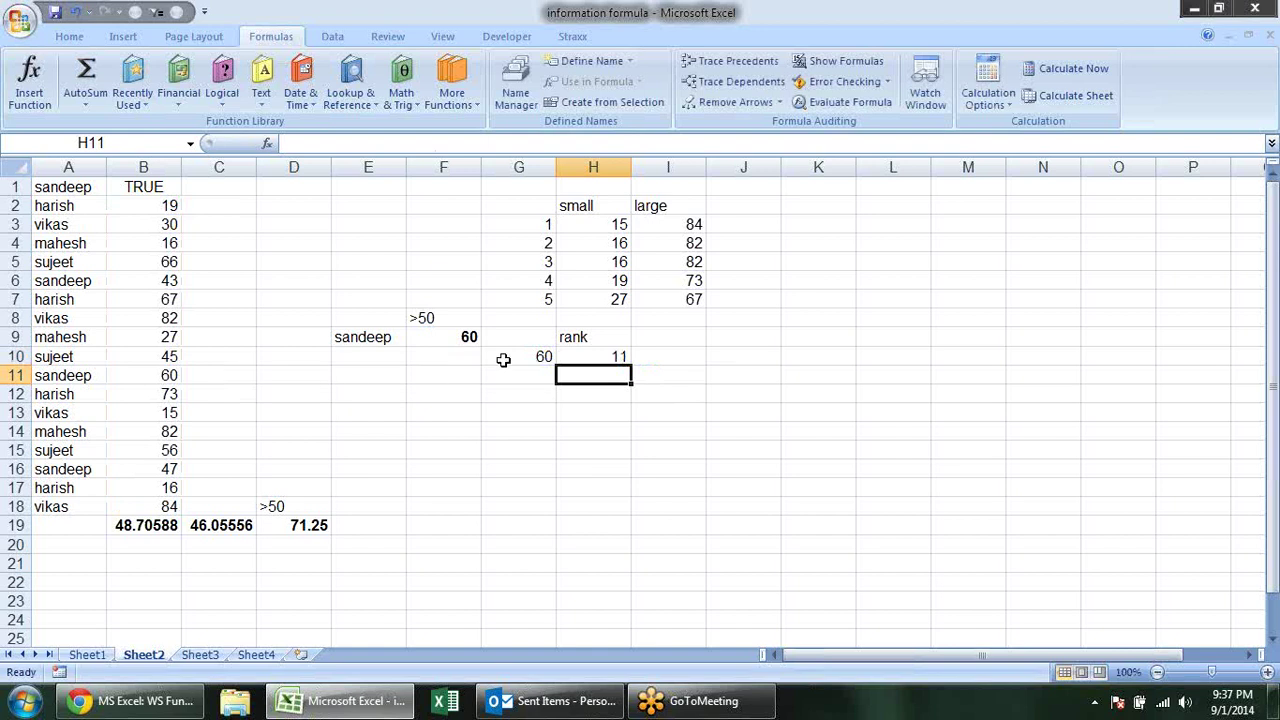
left_click(540, 300)
Change the fifth k value in G7 to 11 and review the H7 and H10 formulas.
type("11")
key("Return")
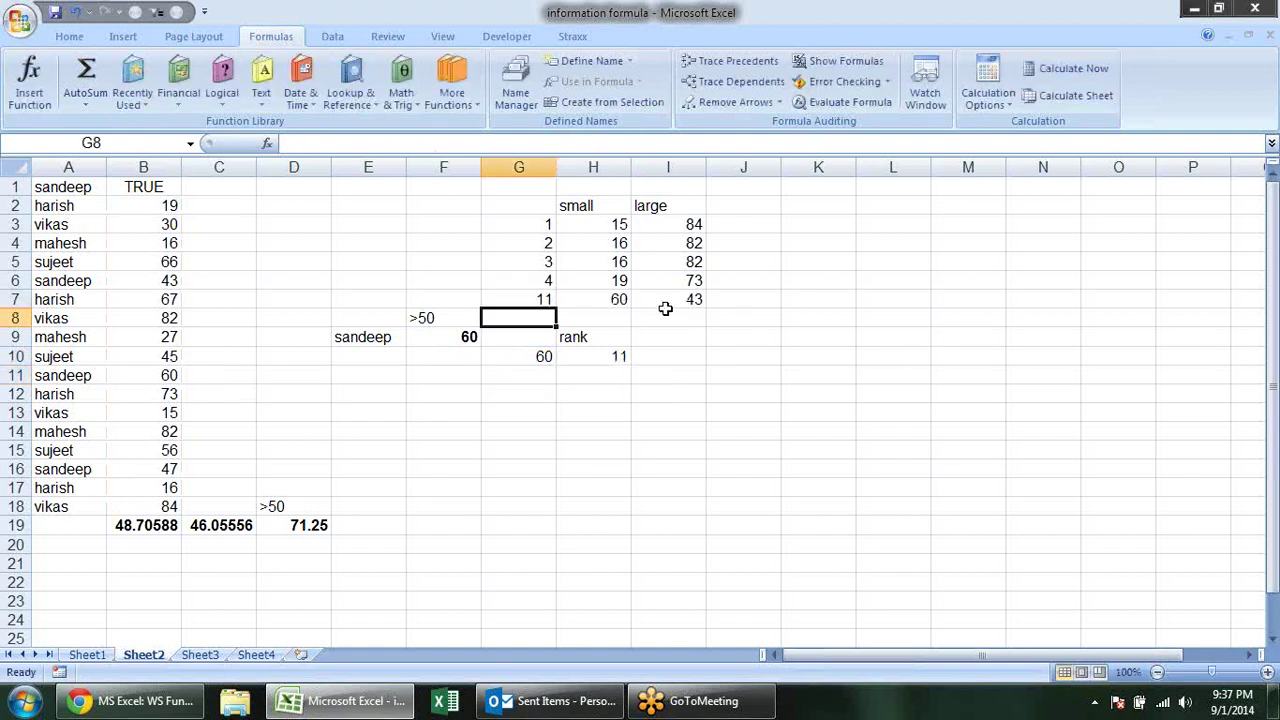
left_click(610, 294)
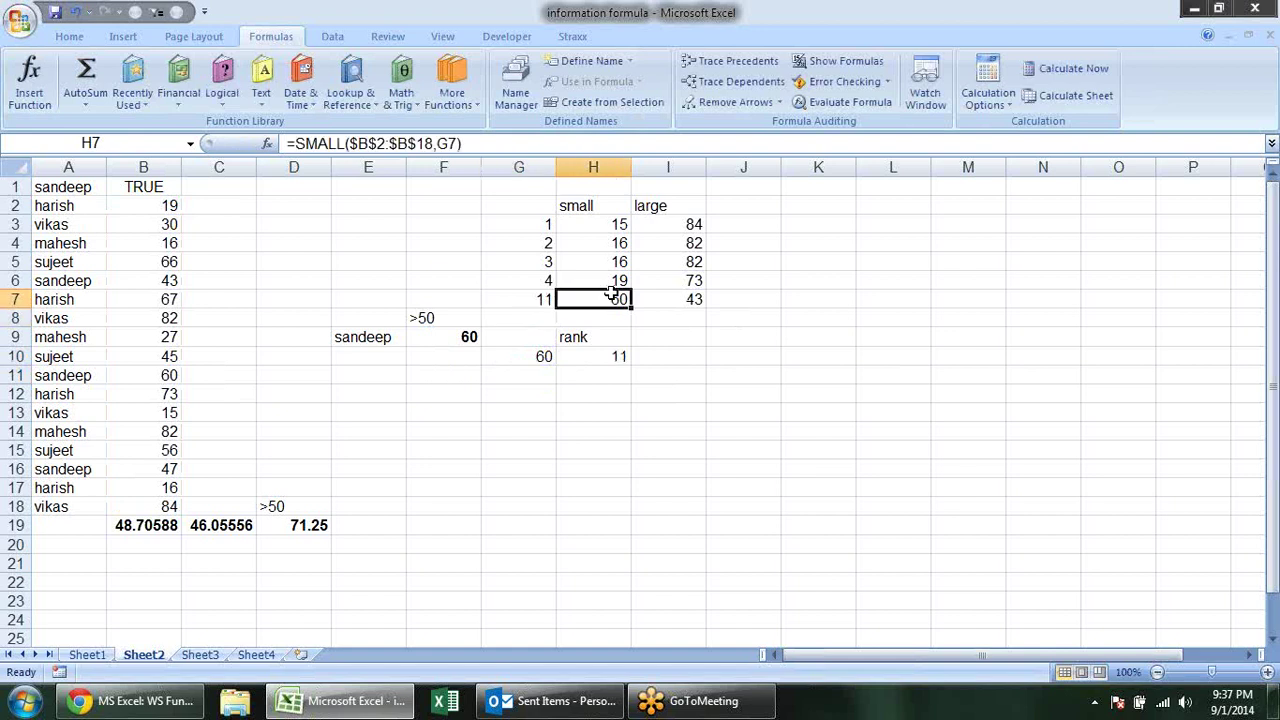
double_click(624, 355)
key("ctrl+Return")
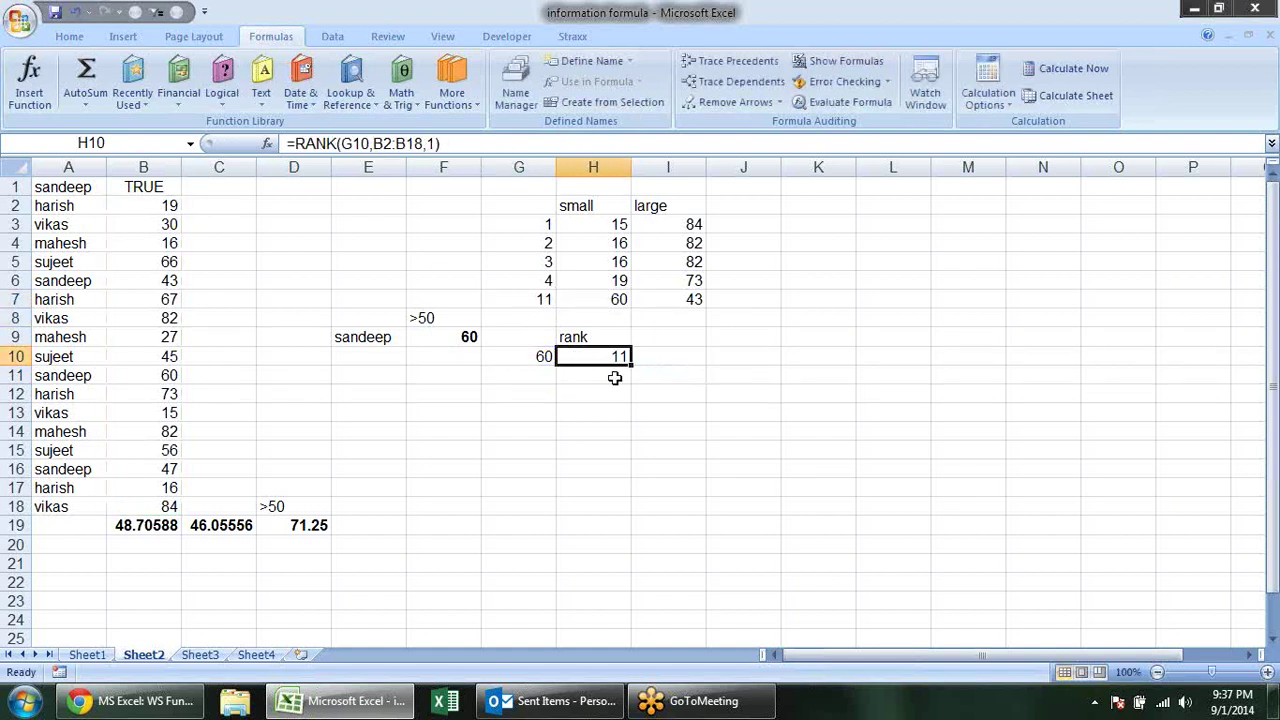
Re-enter the RANK formula's order argument in H10 as 1.
double_click(609, 357)
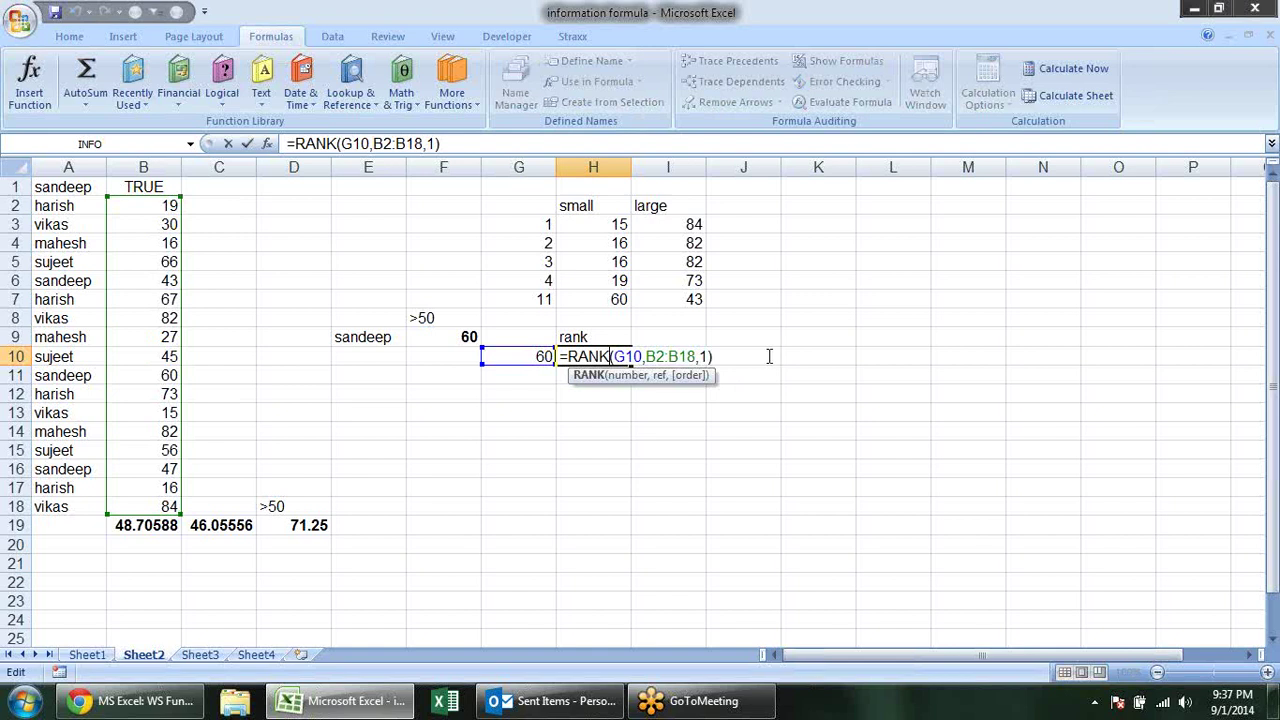
left_click(705, 356)
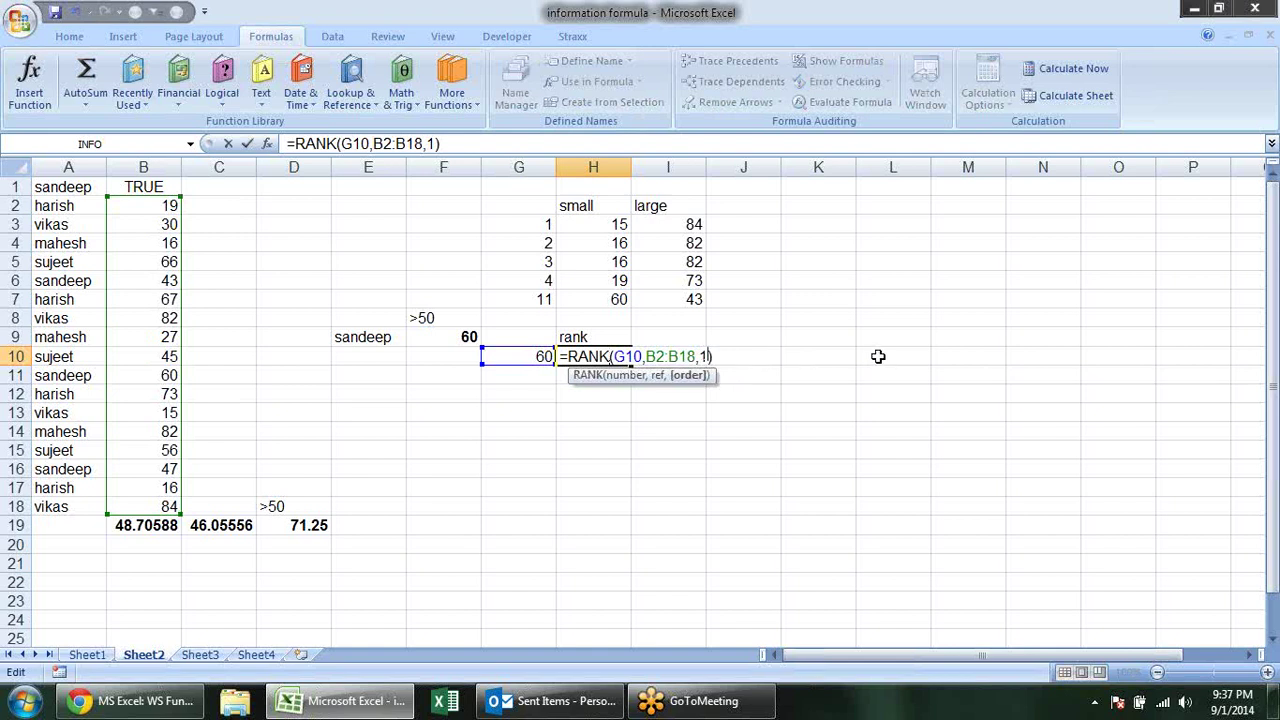
key("BackSpace")
type("1")
key("Return")
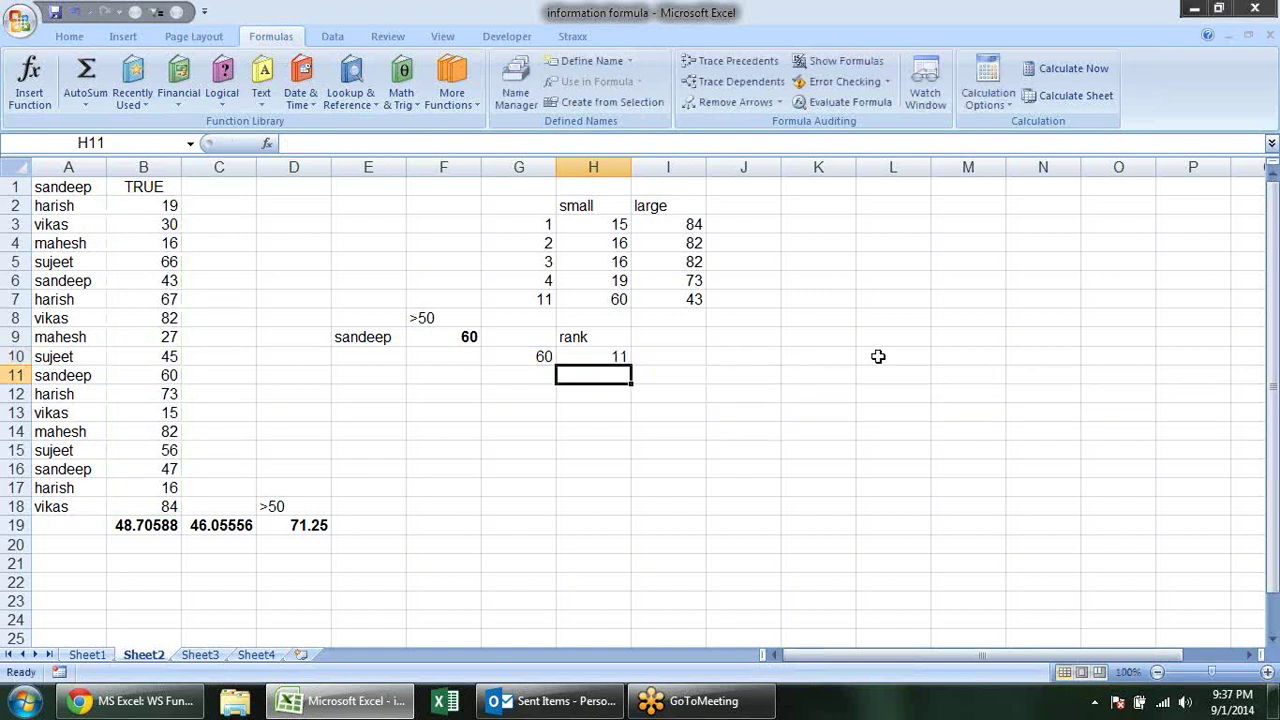
Change H10 to =RANK(G10,B2:B18,0) so 60 ranks 7th in descending order.
left_click(603, 358)
double_click(603, 358)
left_click(703, 357)
key("BackSpace")
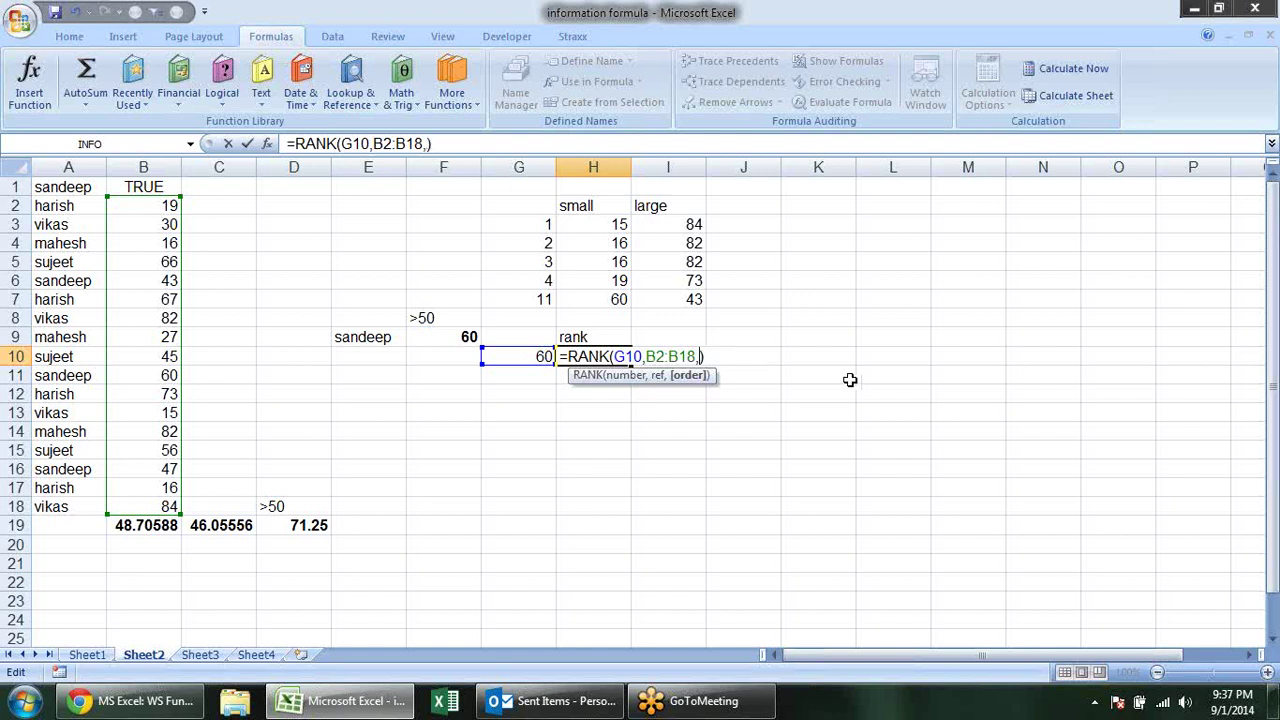
key("BackSpace")
type(",")
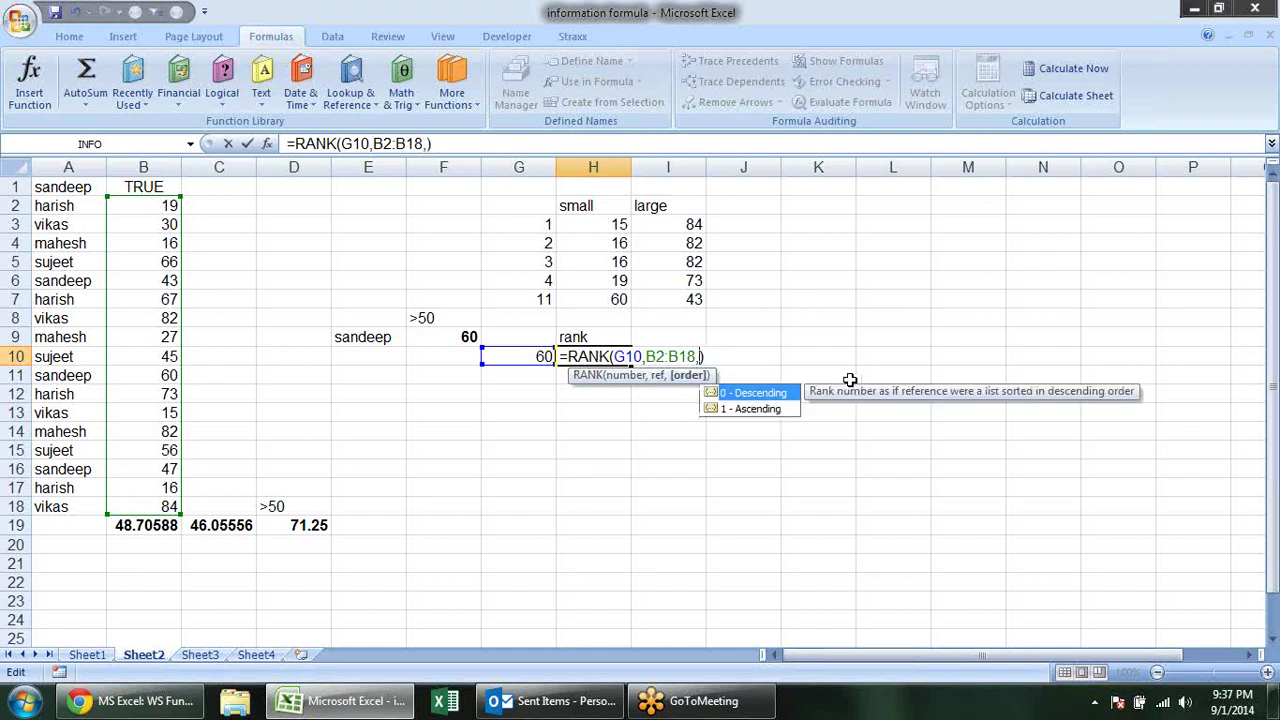
type("0")
key("Return")
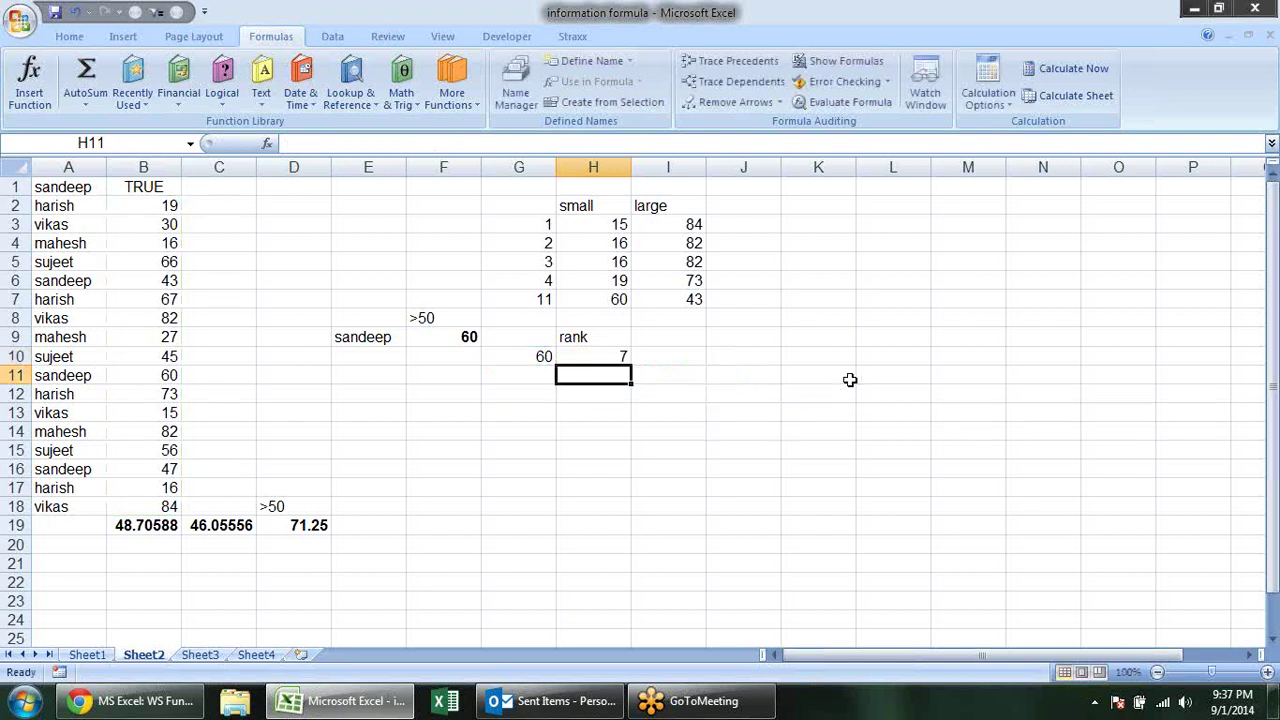
left_click(600, 360)
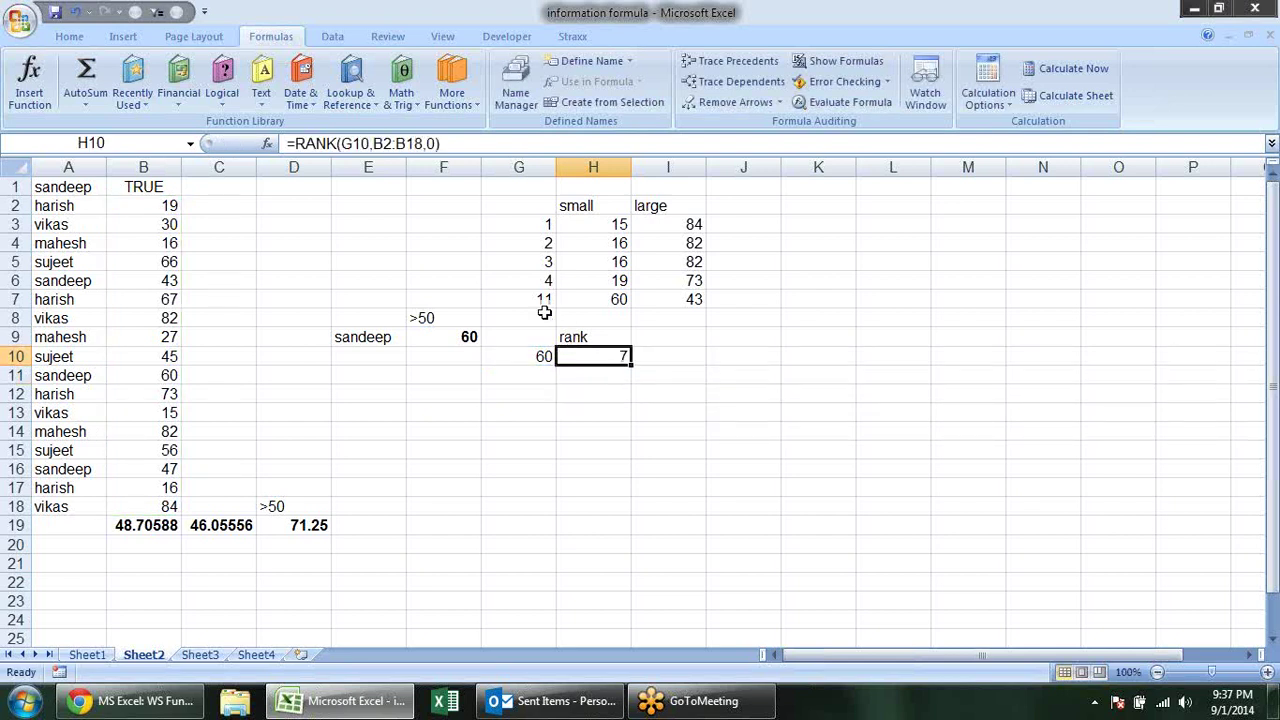
Set G7 to 7 so H7 shows 43 and I7 shows 60, then review the headings.
left_click(537, 304)
type("7")
key("Return")
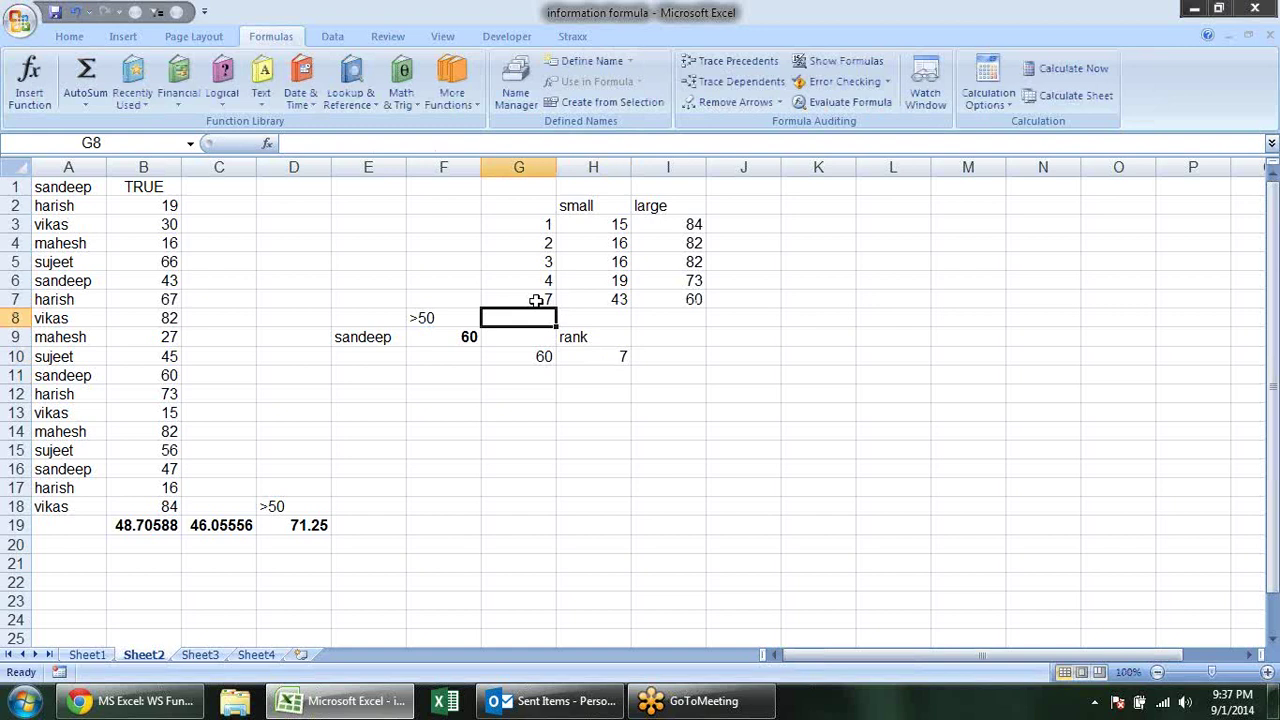
left_click(677, 297)
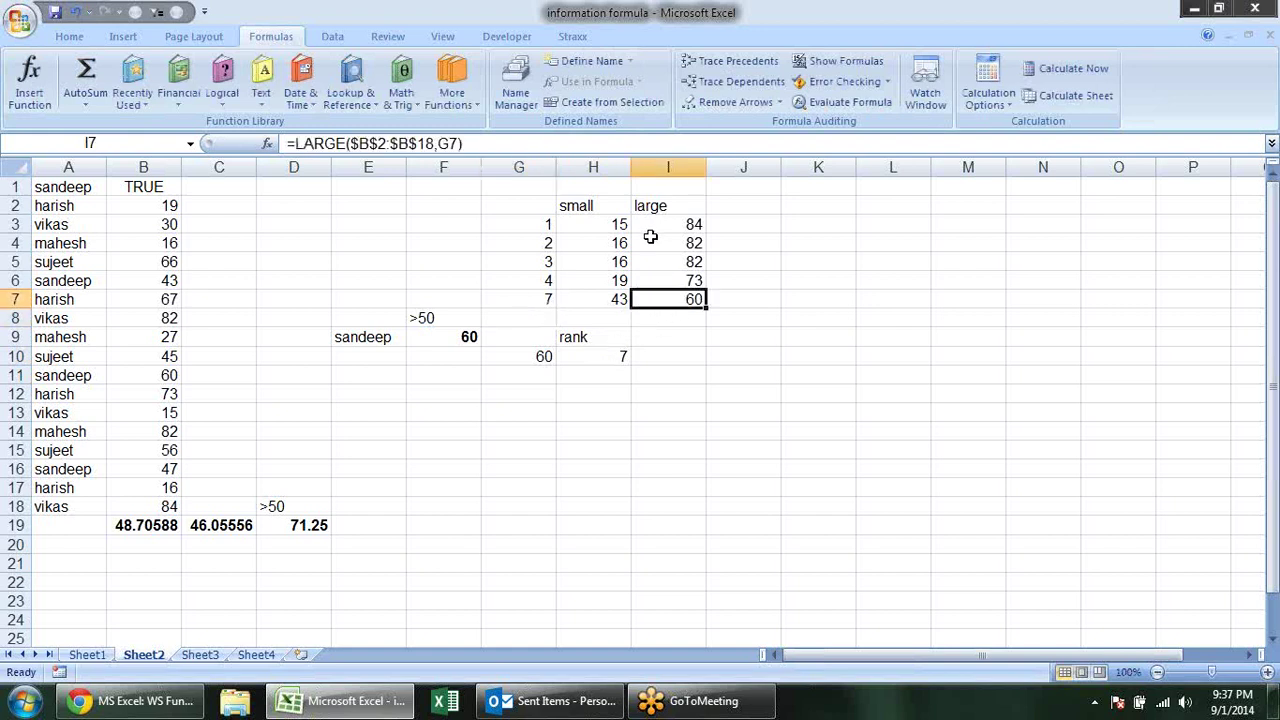
left_click(552, 304)
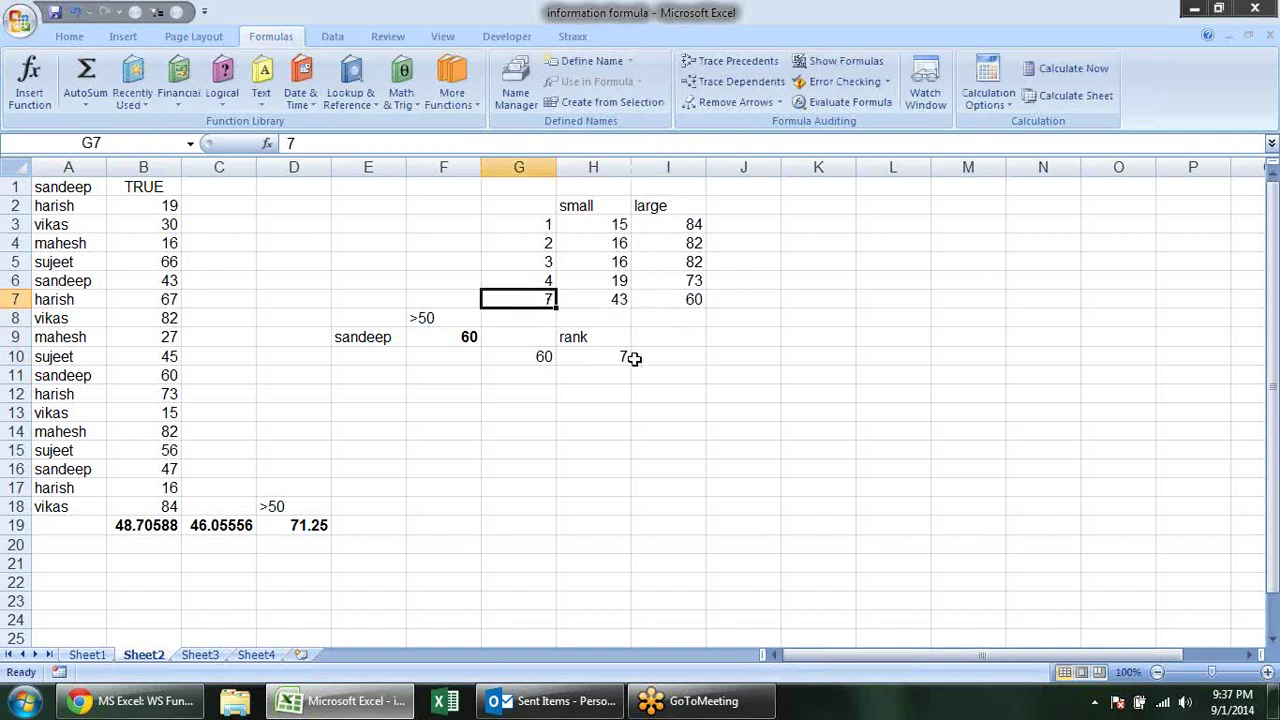
left_click(698, 305)
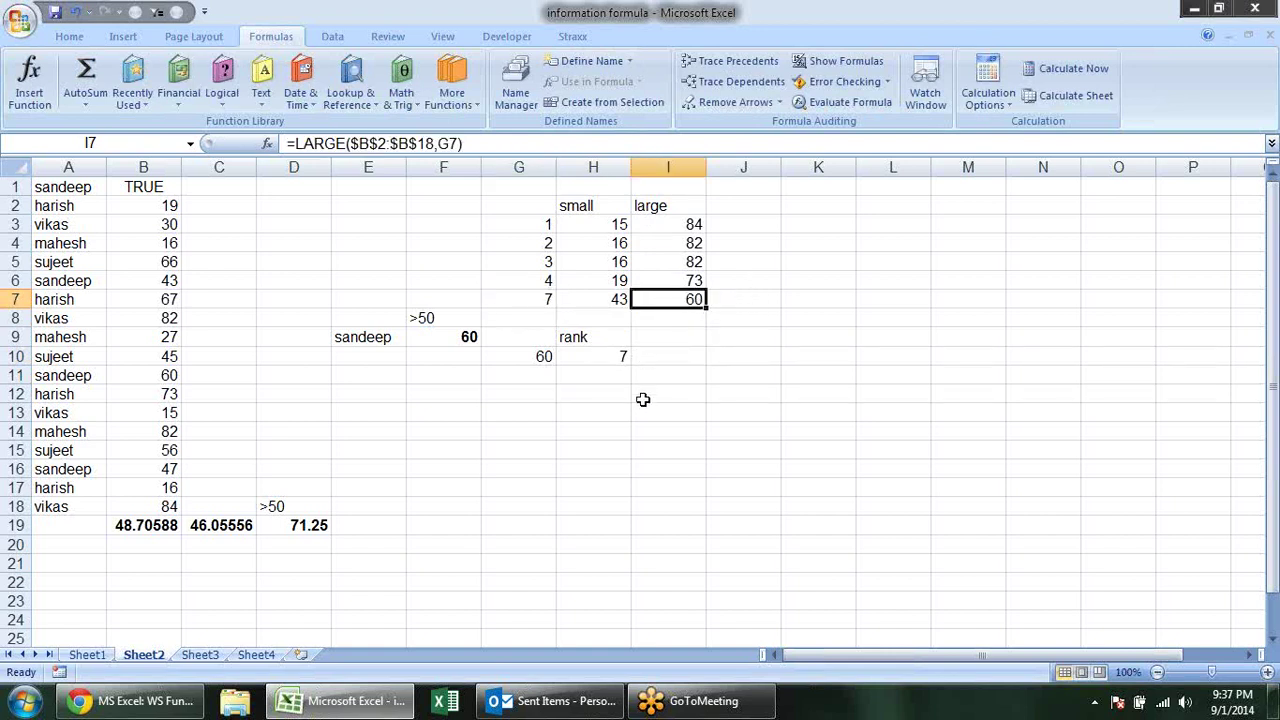
left_click(574, 208)
left_click(670, 206)
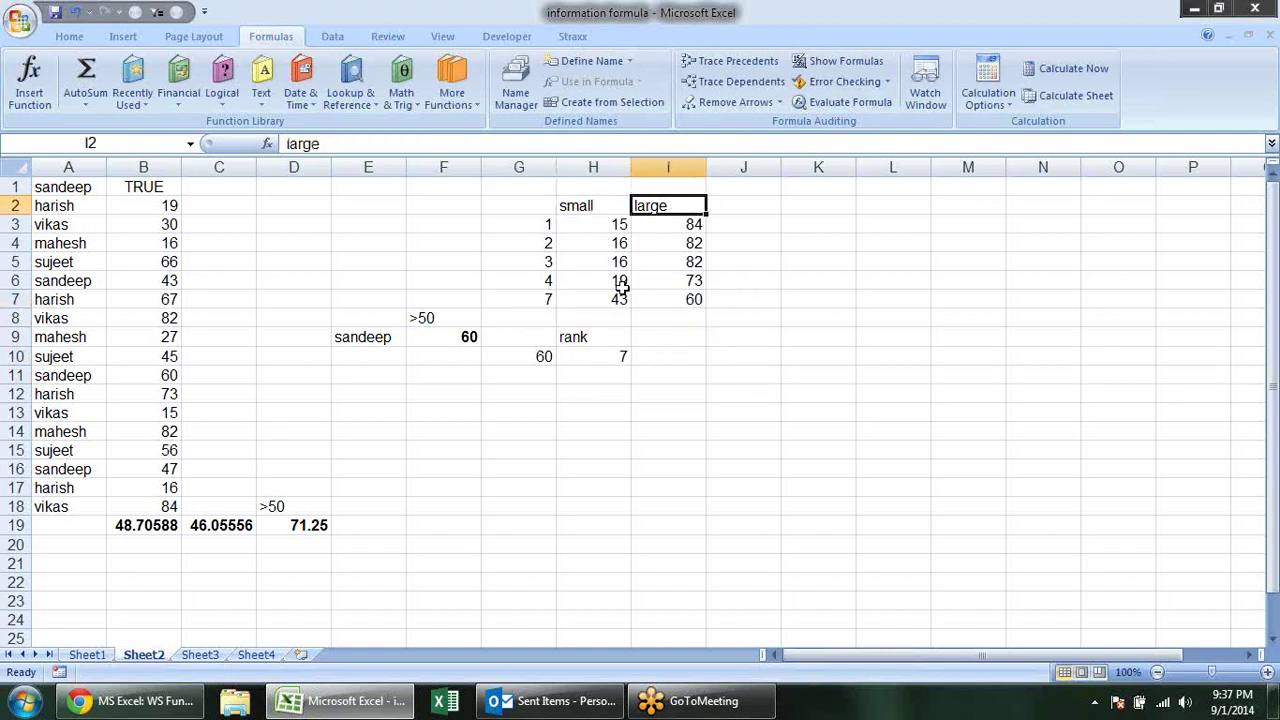
left_click(612, 341)
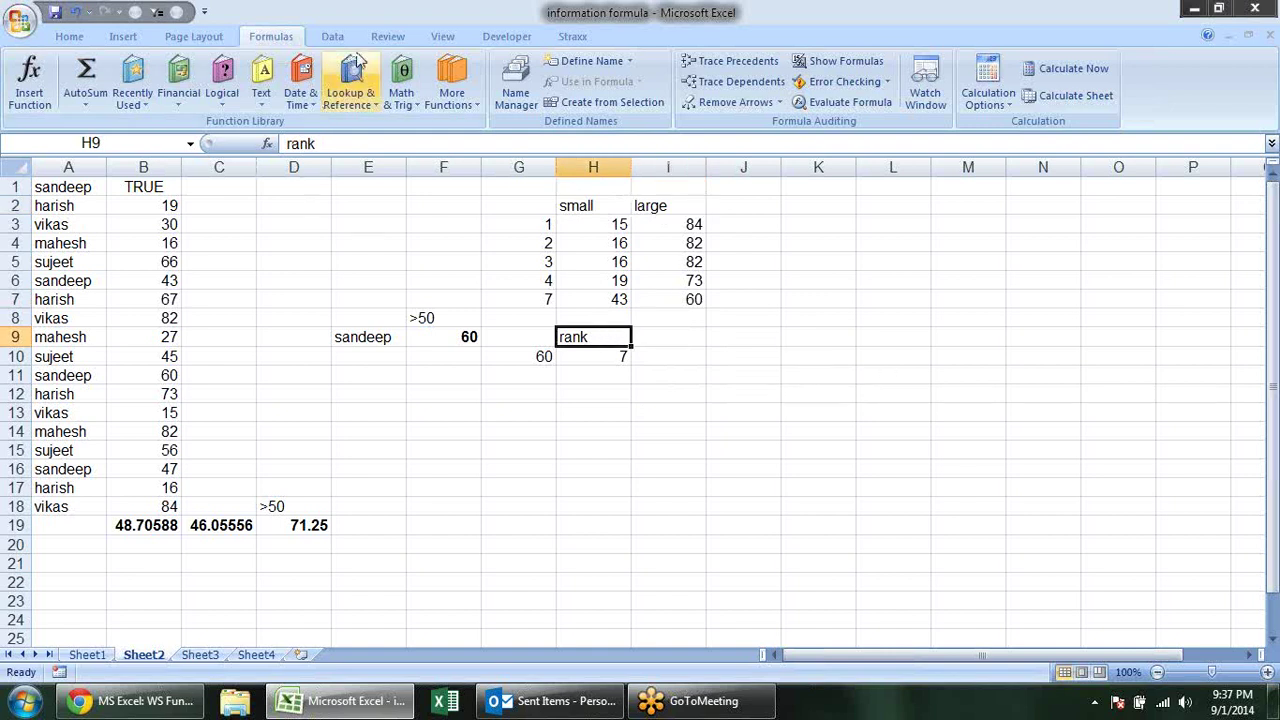
left_click(452, 98)
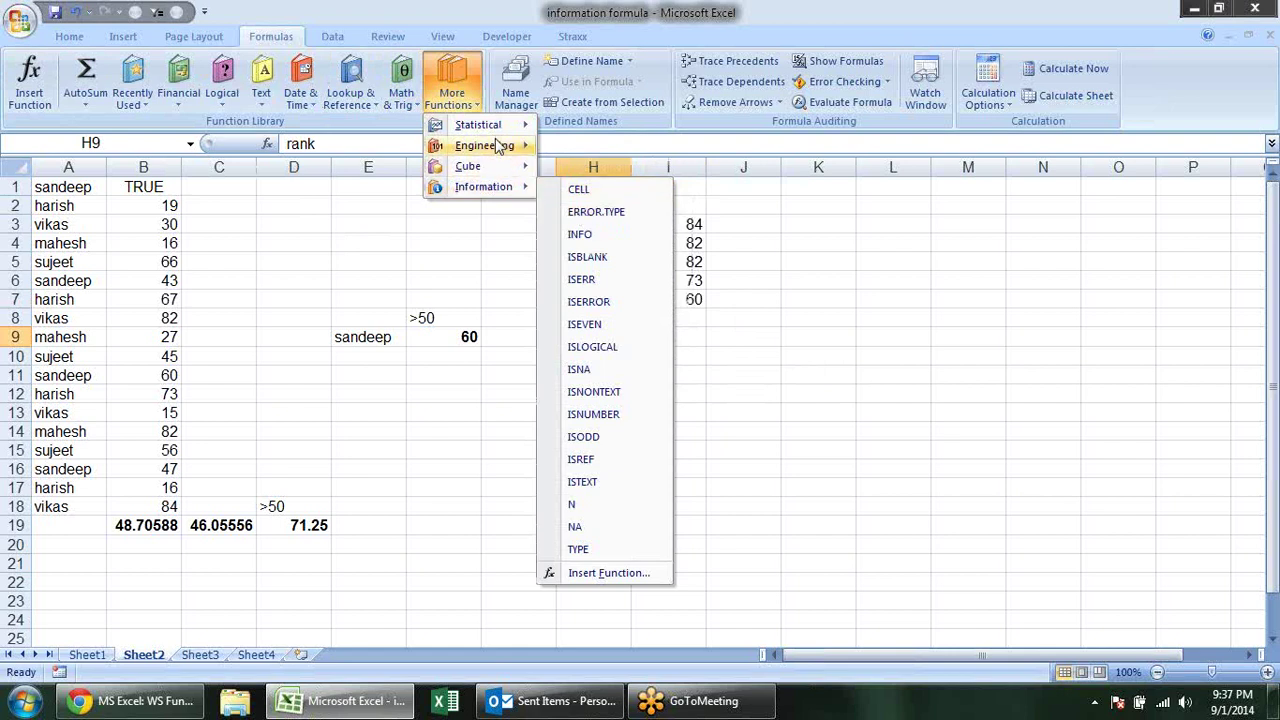
mouse_move(478, 125)
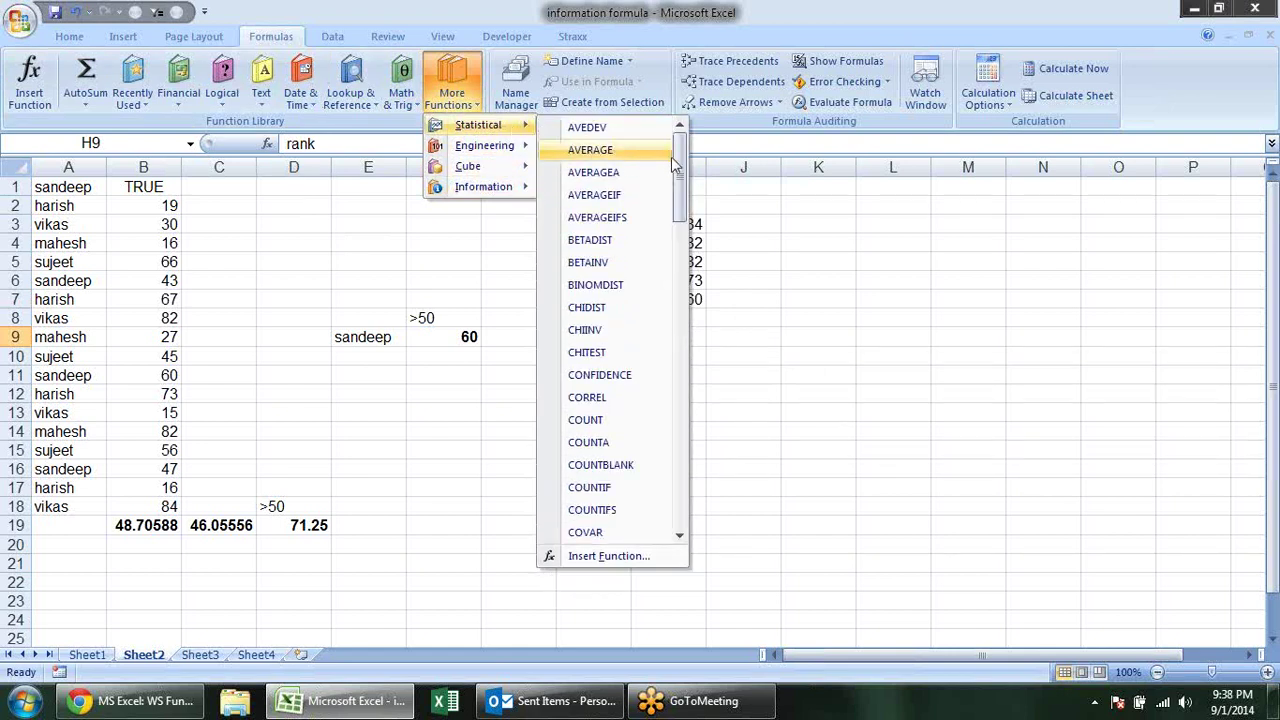
left_click_drag(677, 163, 680, 335)
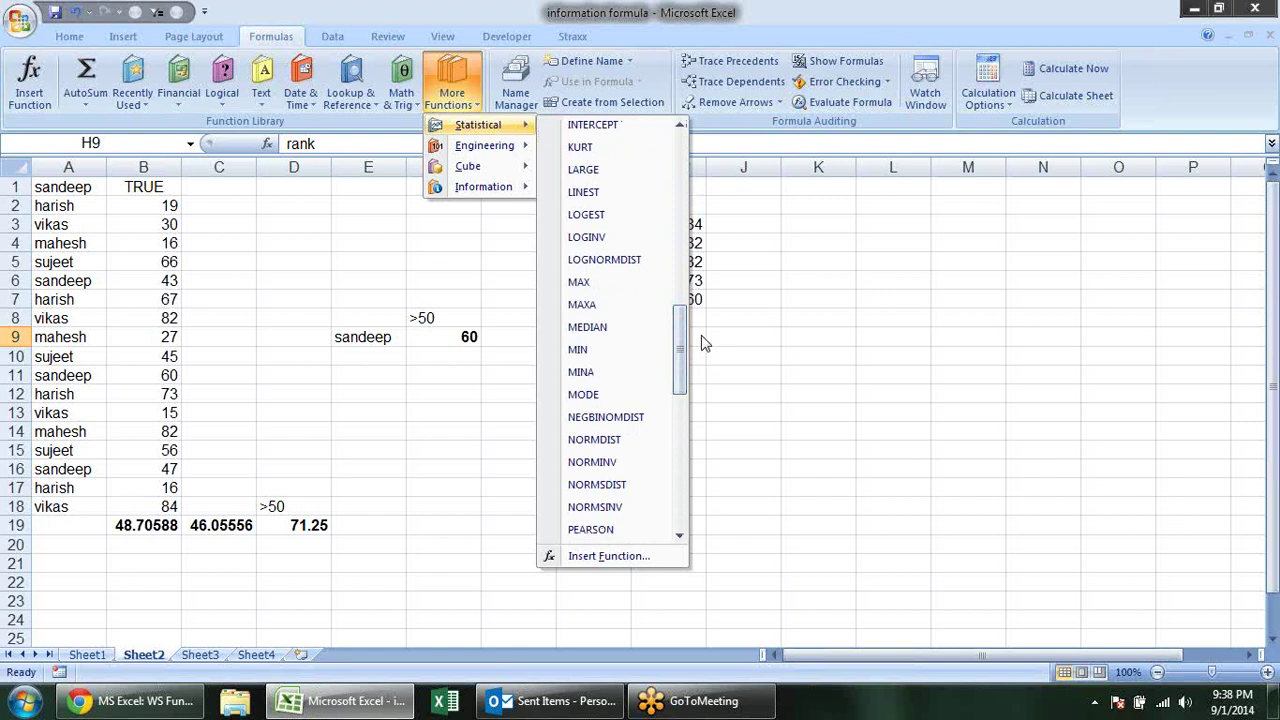
key("Escape")
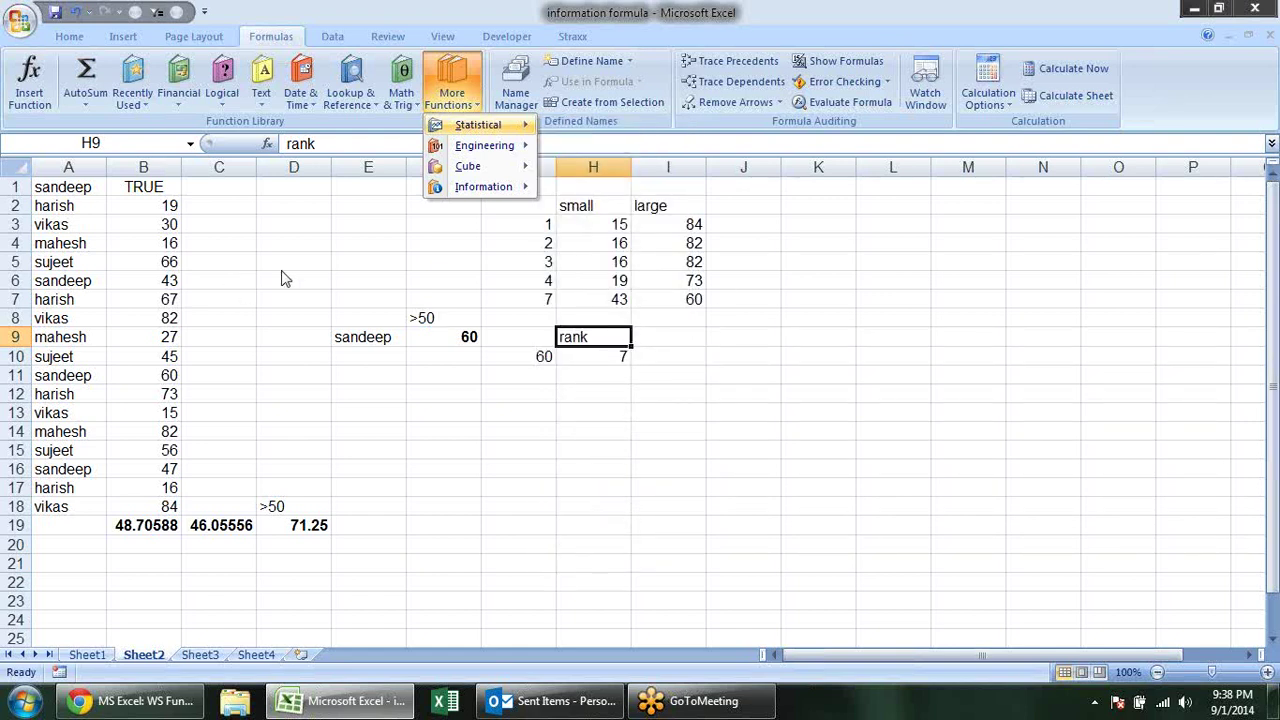
key("Escape")
left_click(230, 222)
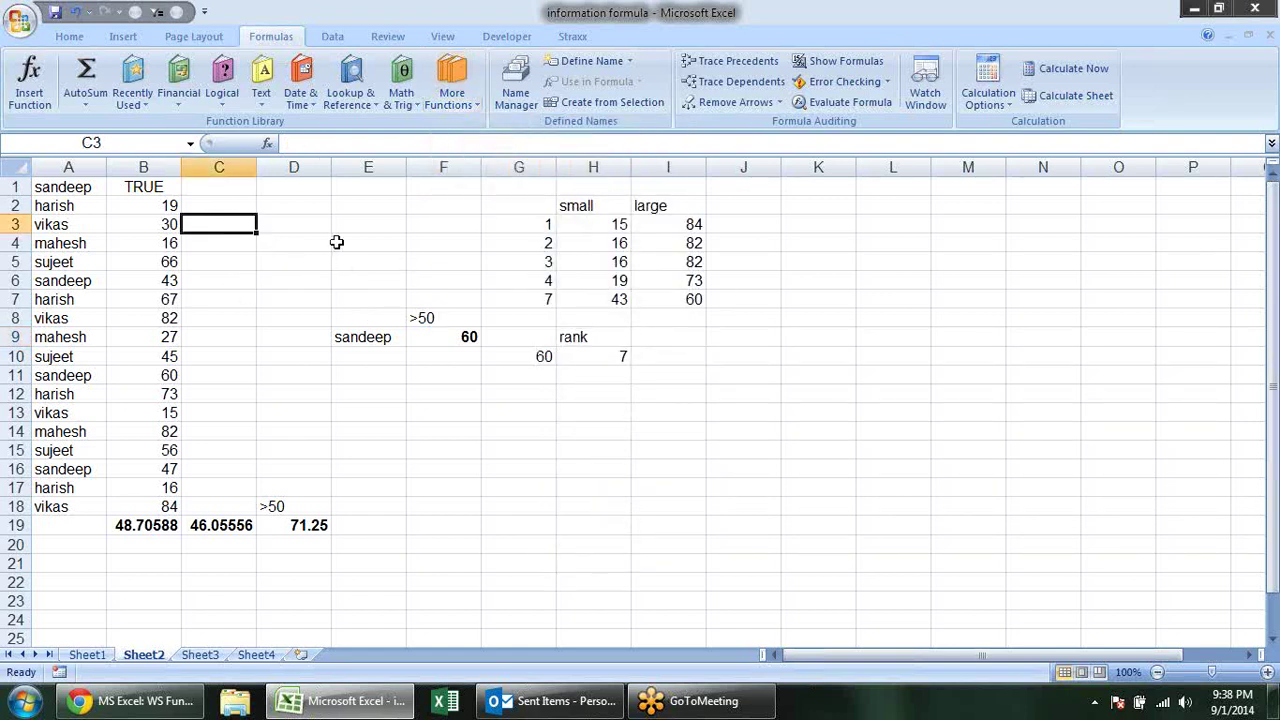
Enter =MAX(B2:B18) in C3, showing the highest score 84.
type("=max")
key("Tab")
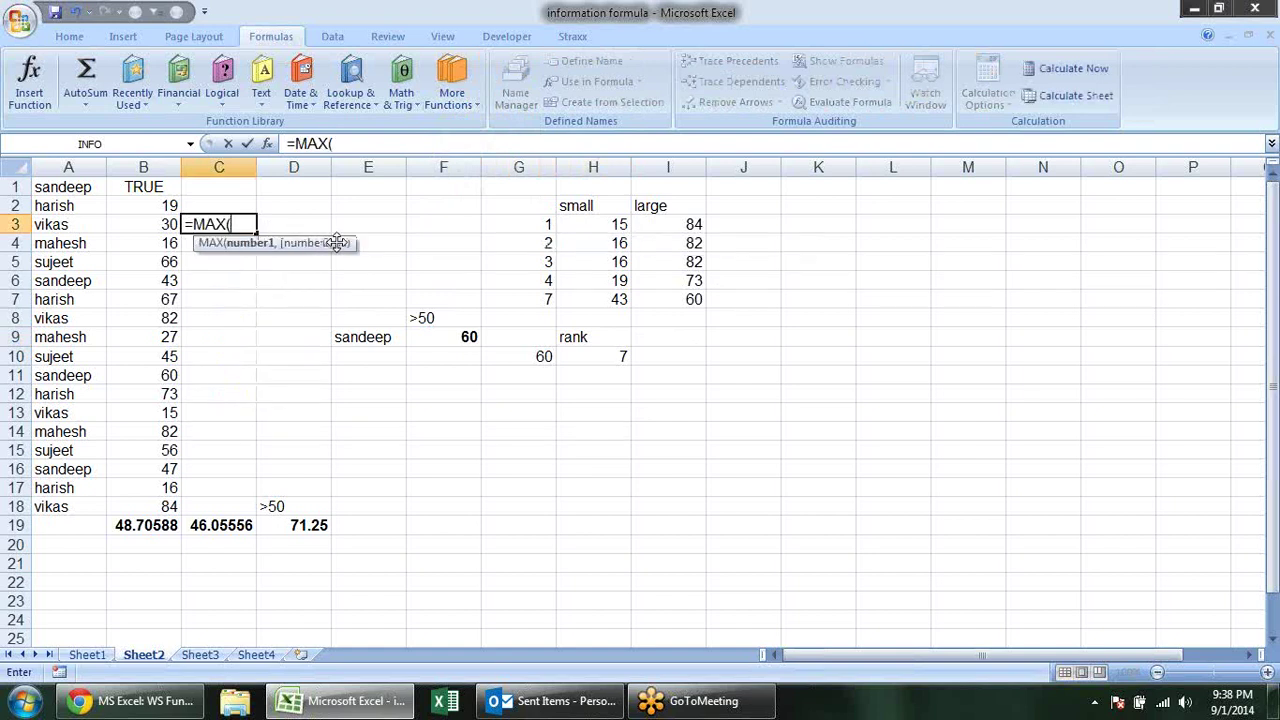
left_click_drag(123, 200, 182, 510)
key("Return")
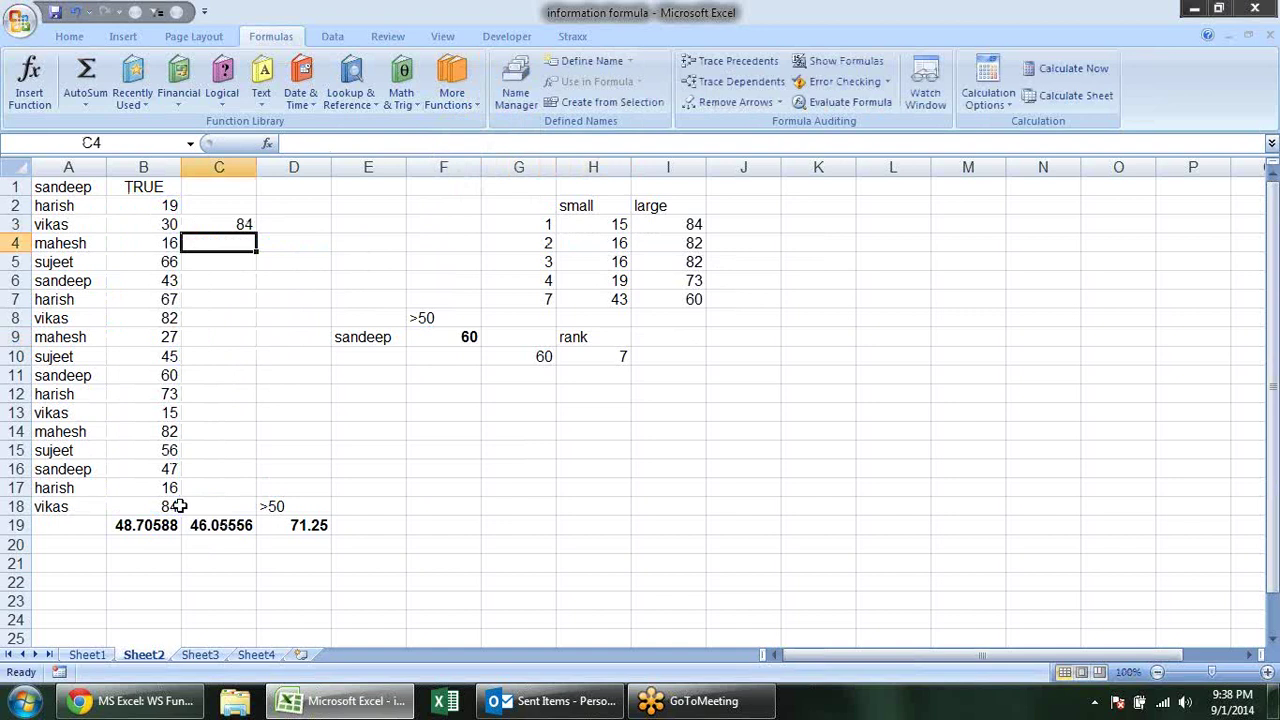
Enter a MIN formula over the scores in C4, showing the lowest score 15.
type("=")
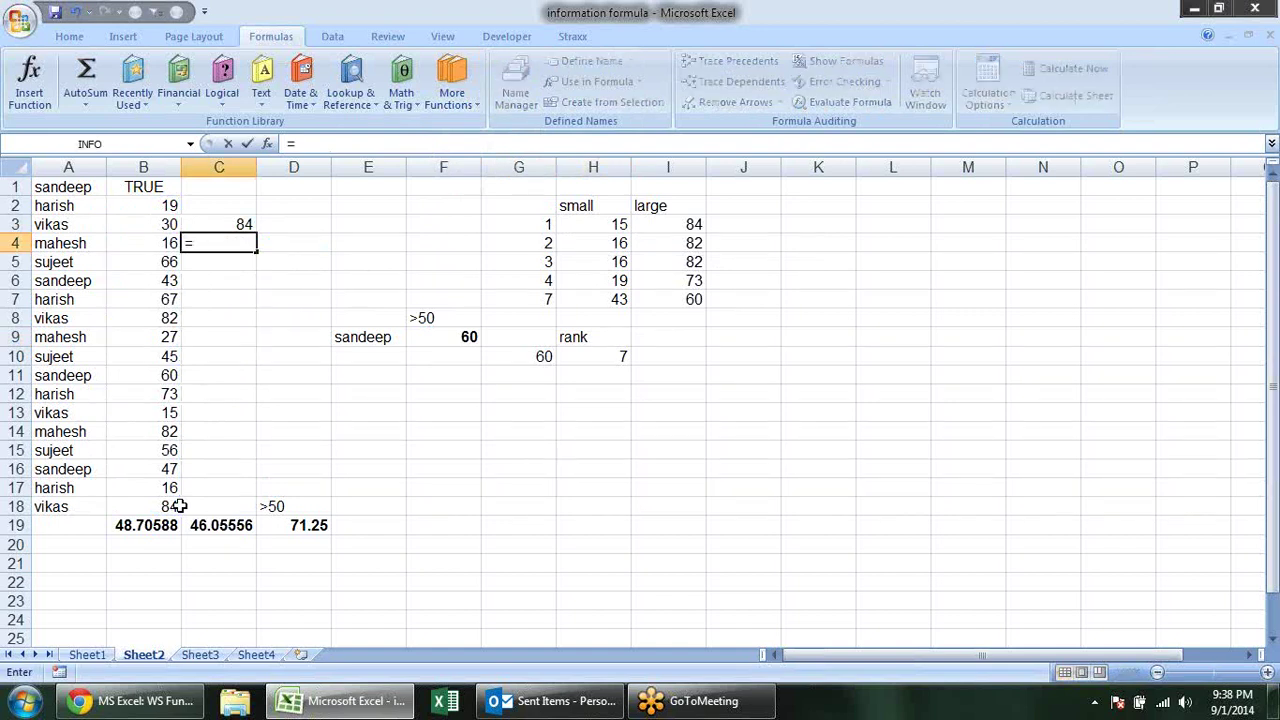
type("min")
key("Tab")
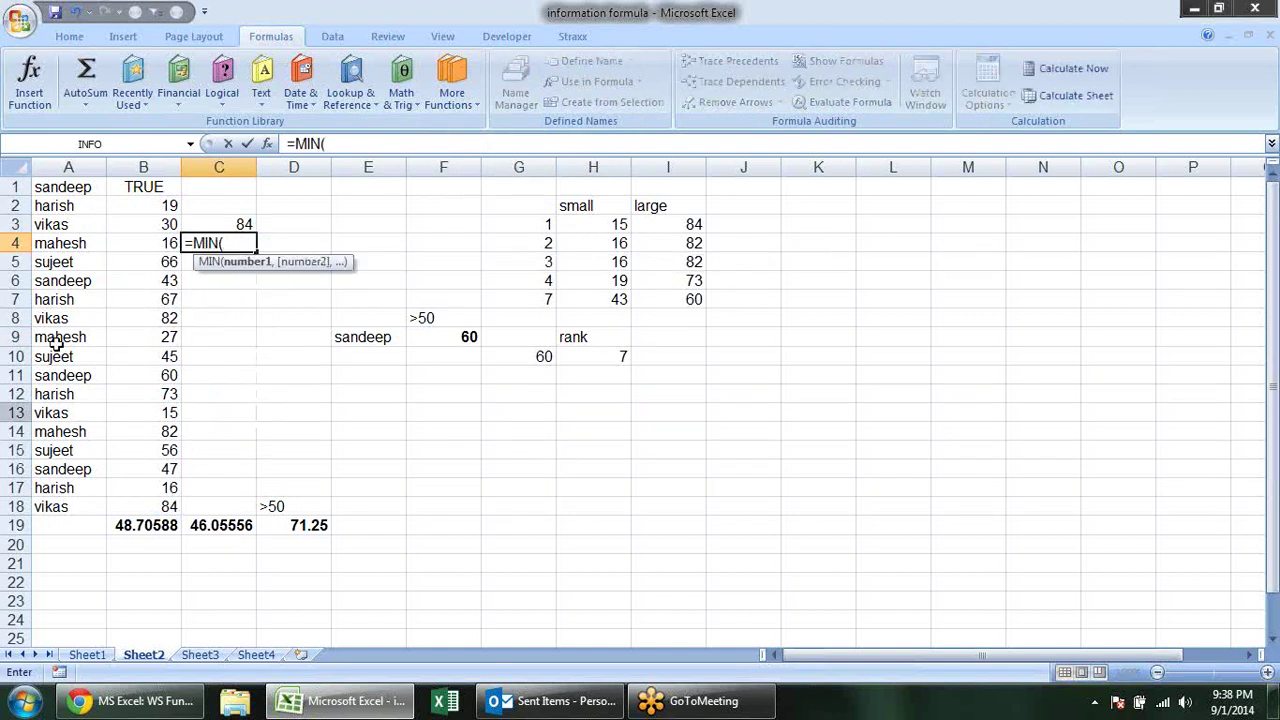
left_click_drag(141, 202, 158, 497)
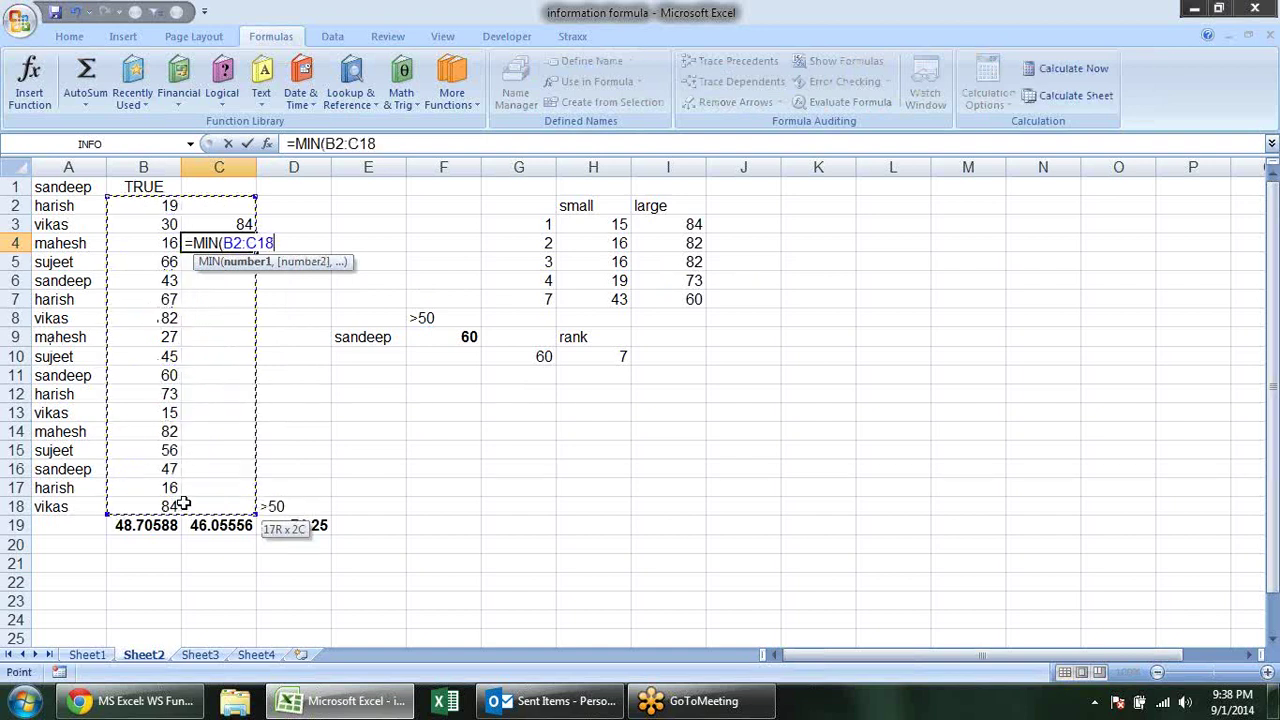
key("Return")
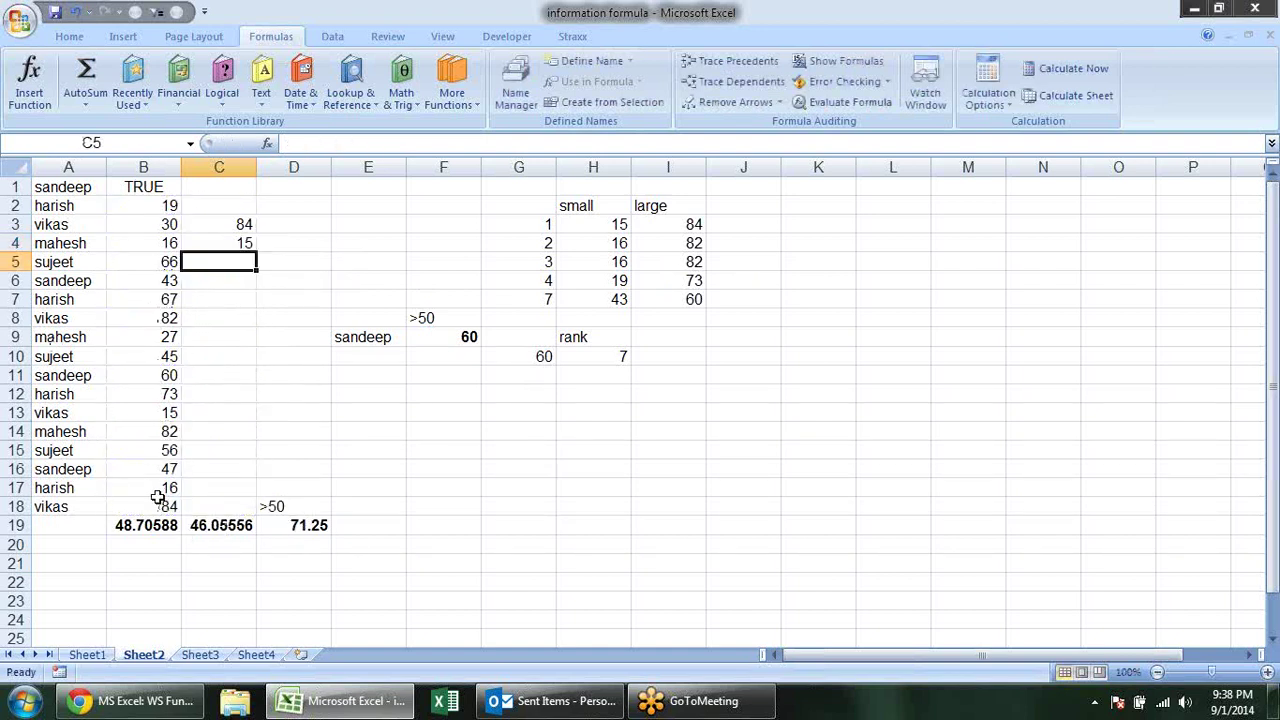
Enter =MEDIAN(B2:B18) in C5, showing 47.
type("=")
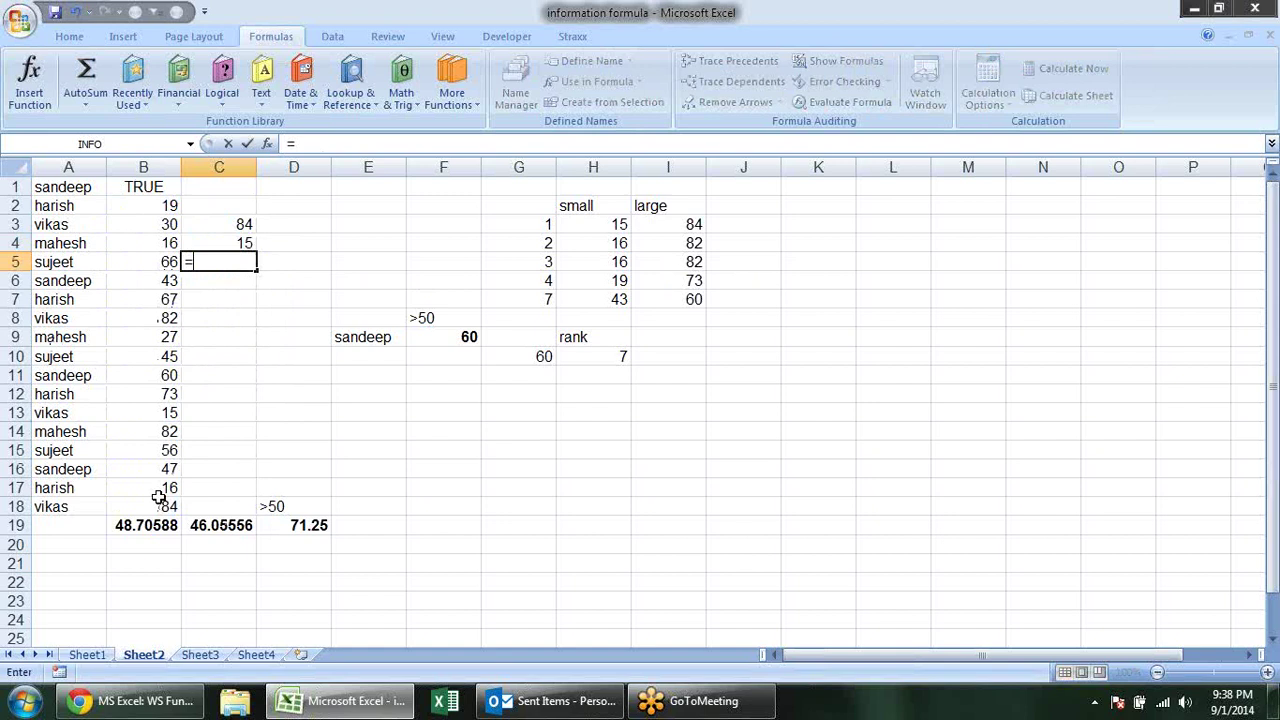
type("med")
key("Tab")
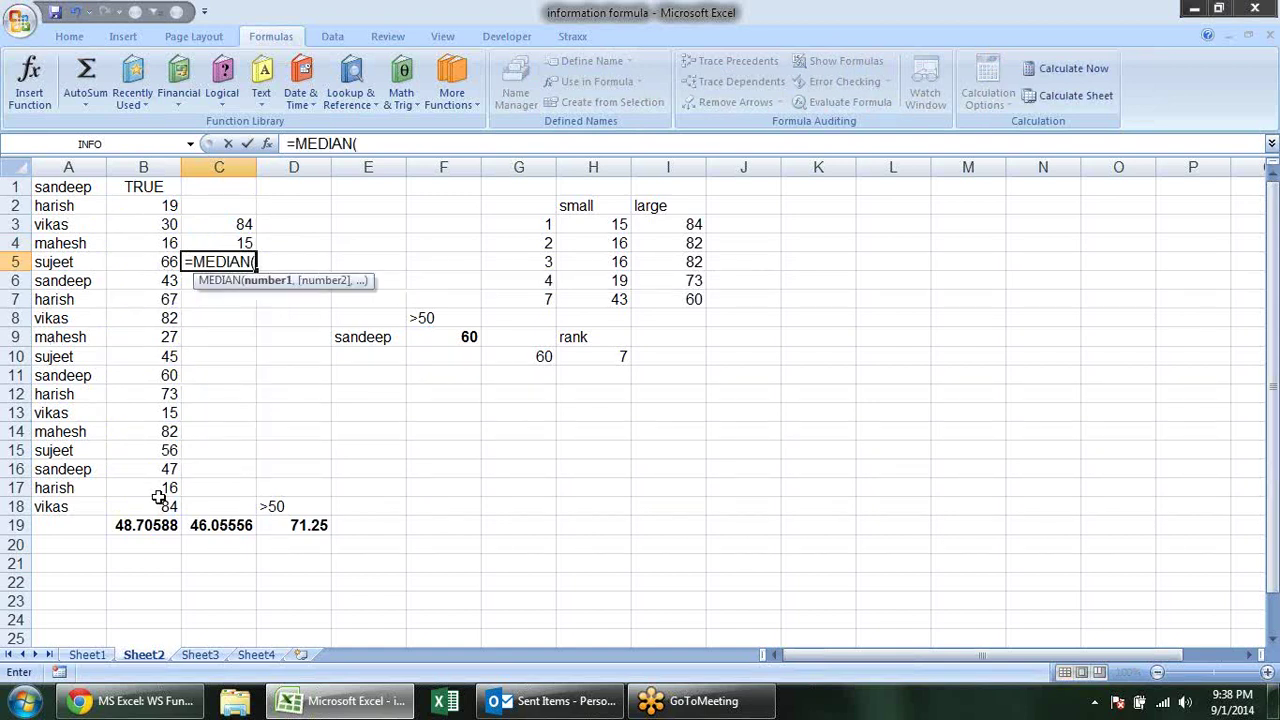
left_click_drag(136, 206, 155, 512)
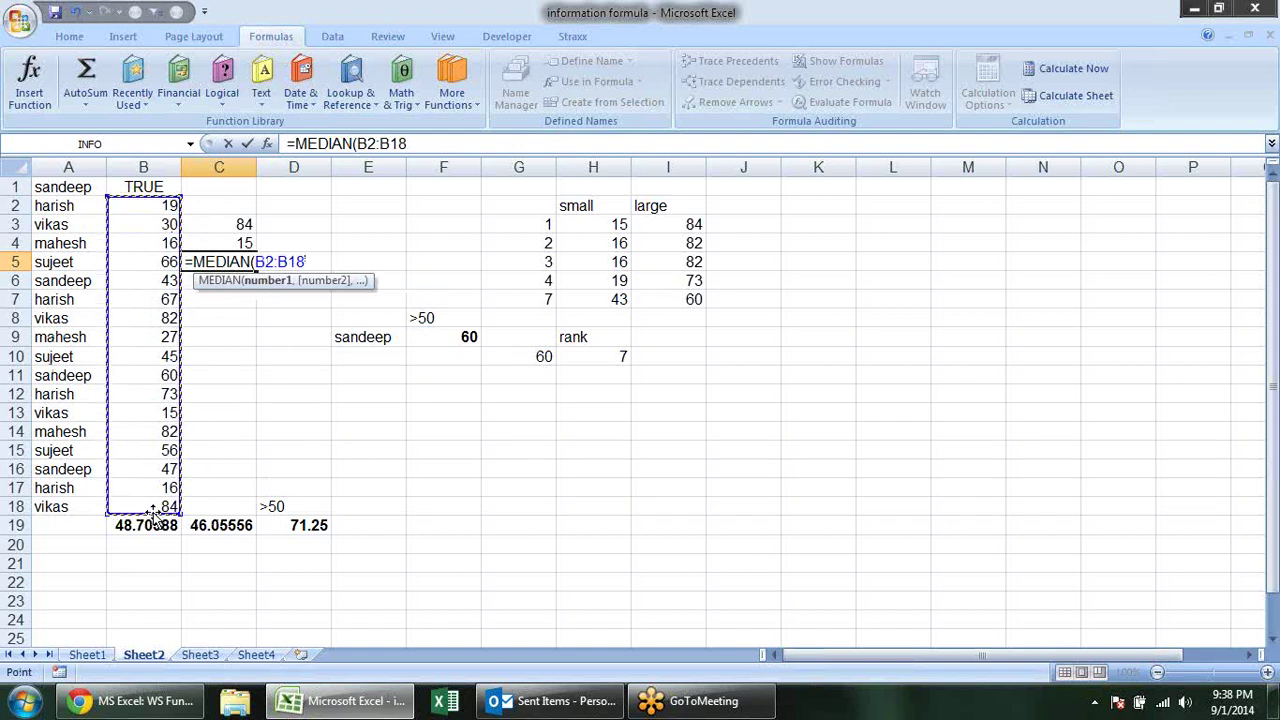
key("Return")
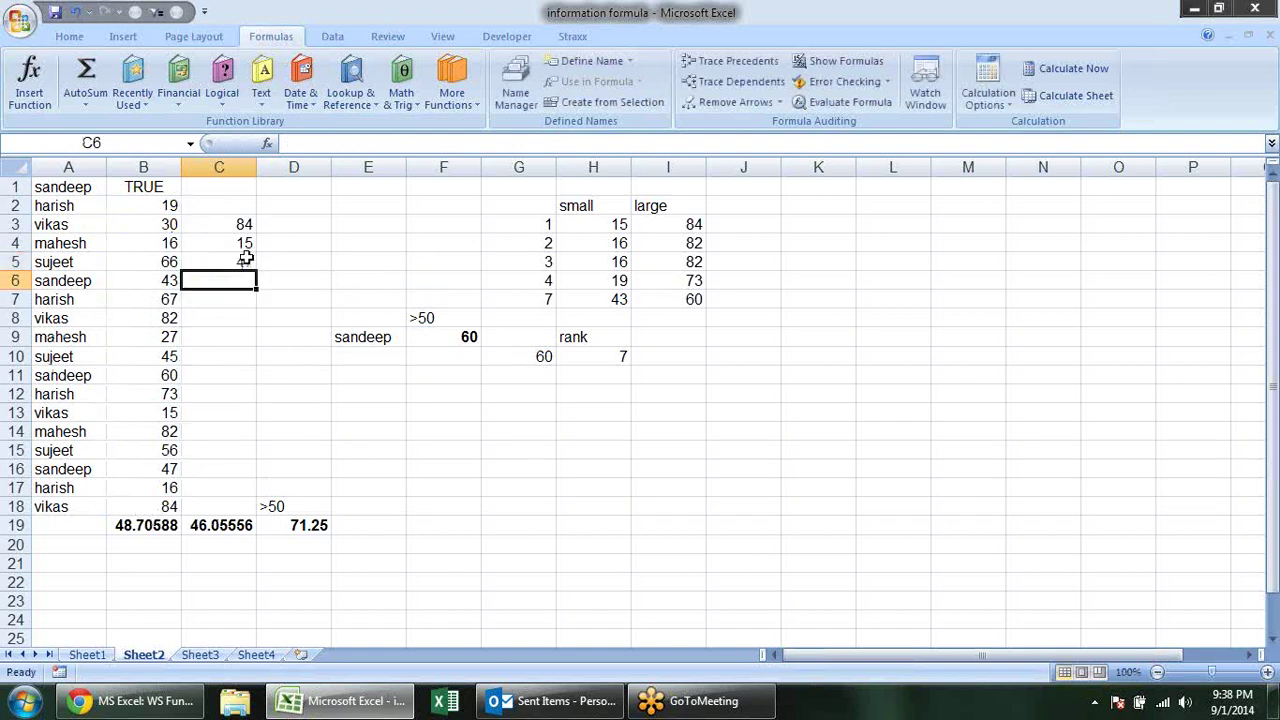
left_click(247, 260)
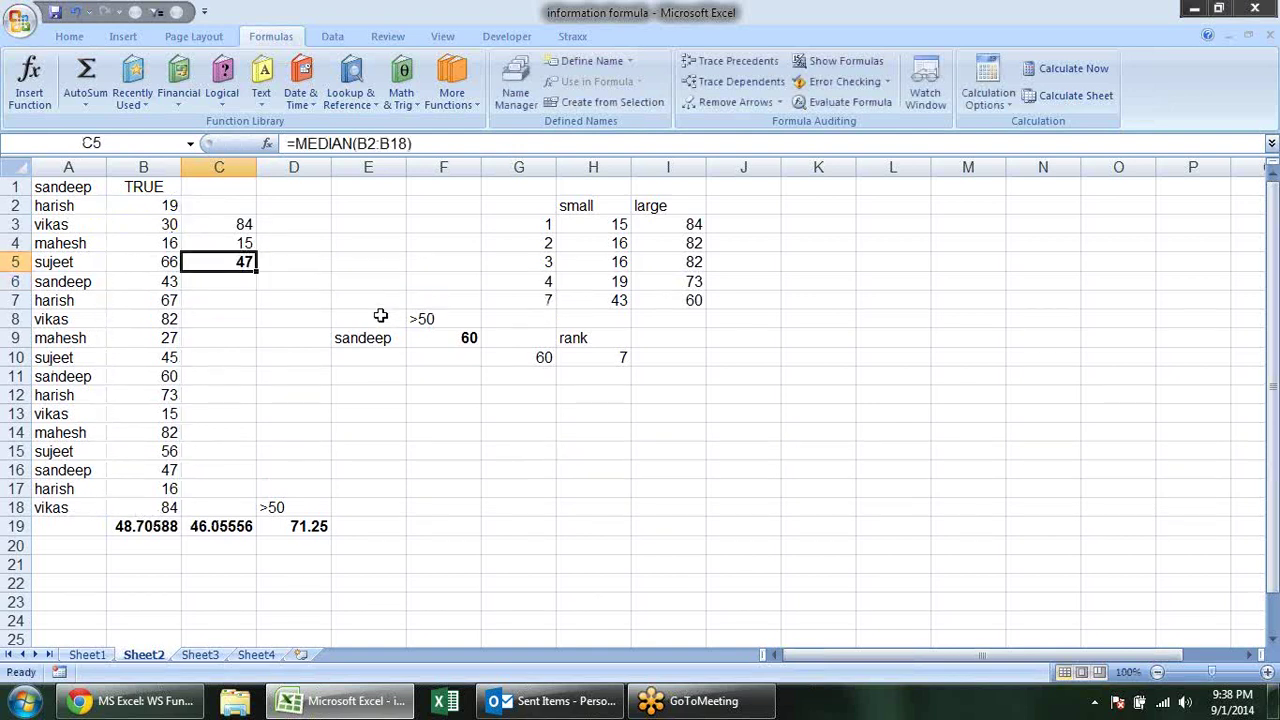
left_click(451, 85)
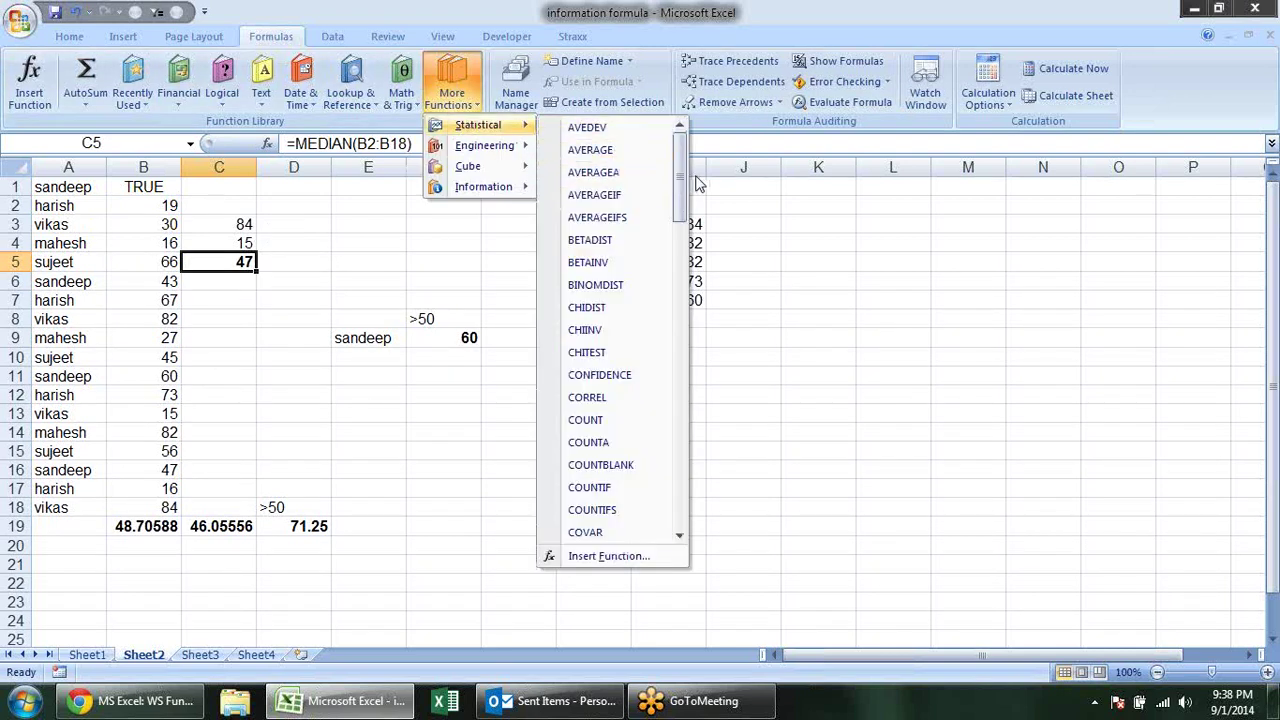
left_click_drag(674, 186, 676, 492)
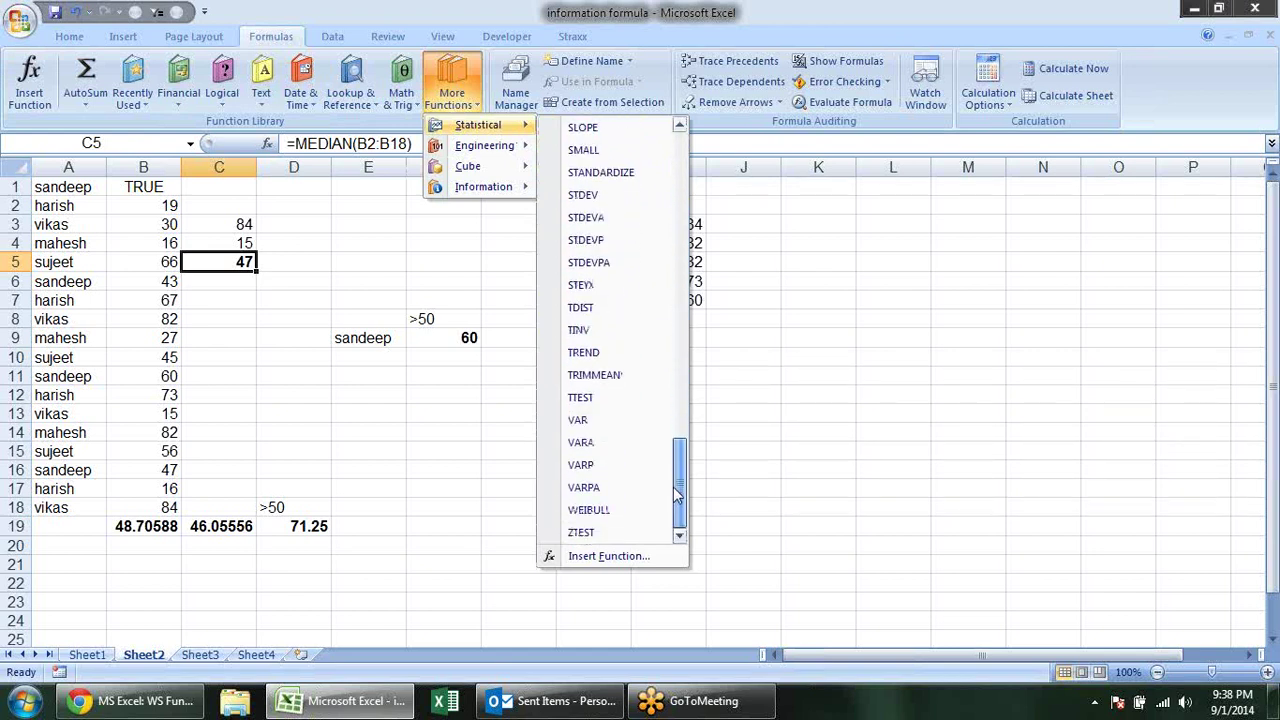
Enter =COUNT(B1:B19) in F12, counting 18 numeric cells.
left_click(765, 408)
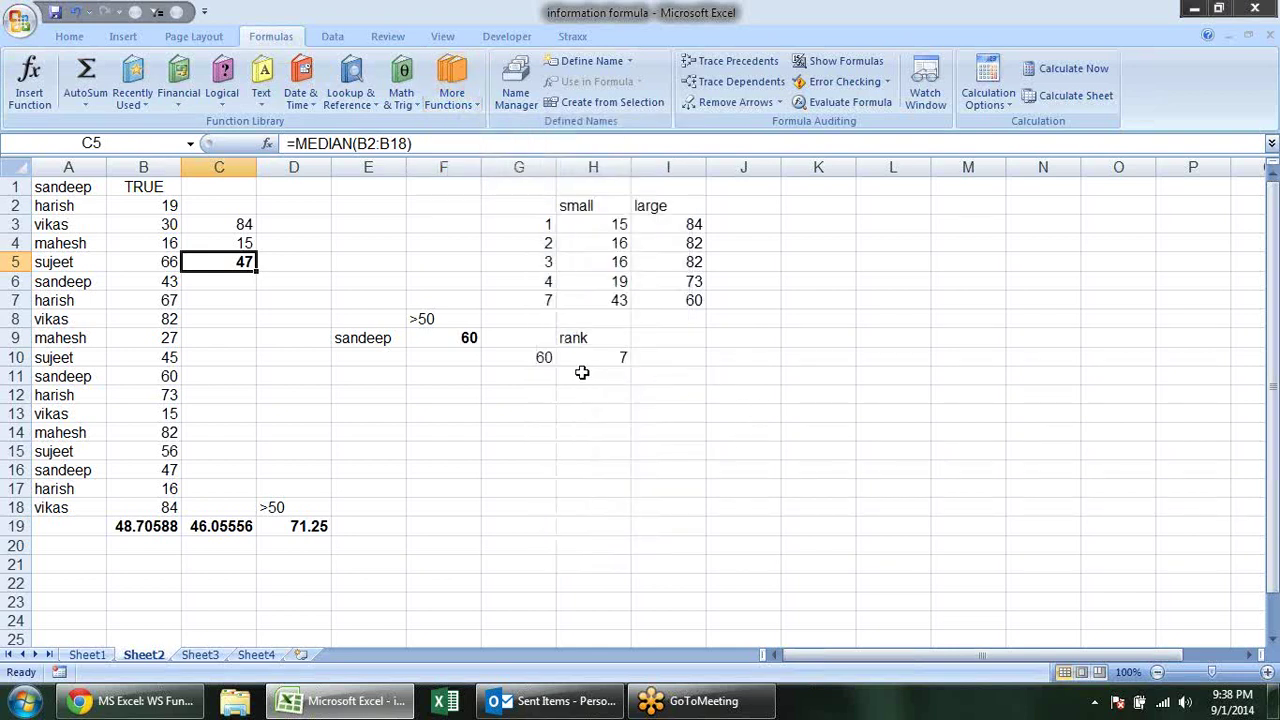
left_click(422, 387)
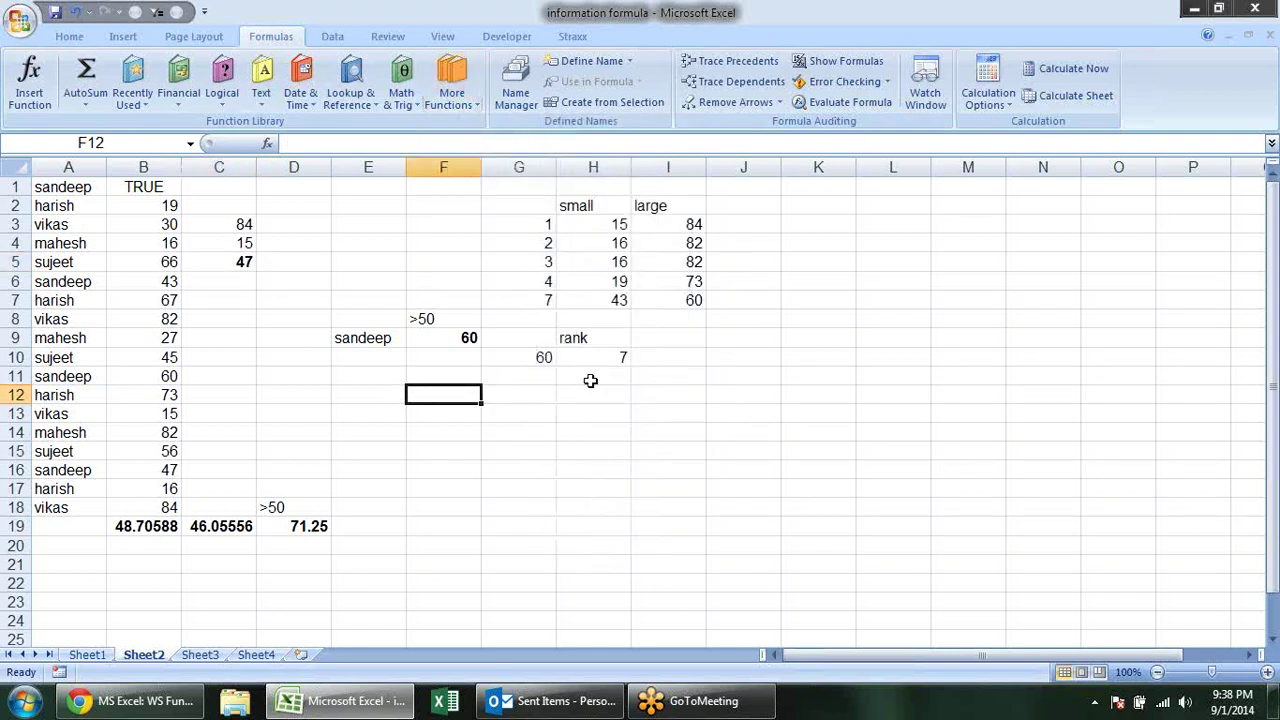
type("=")
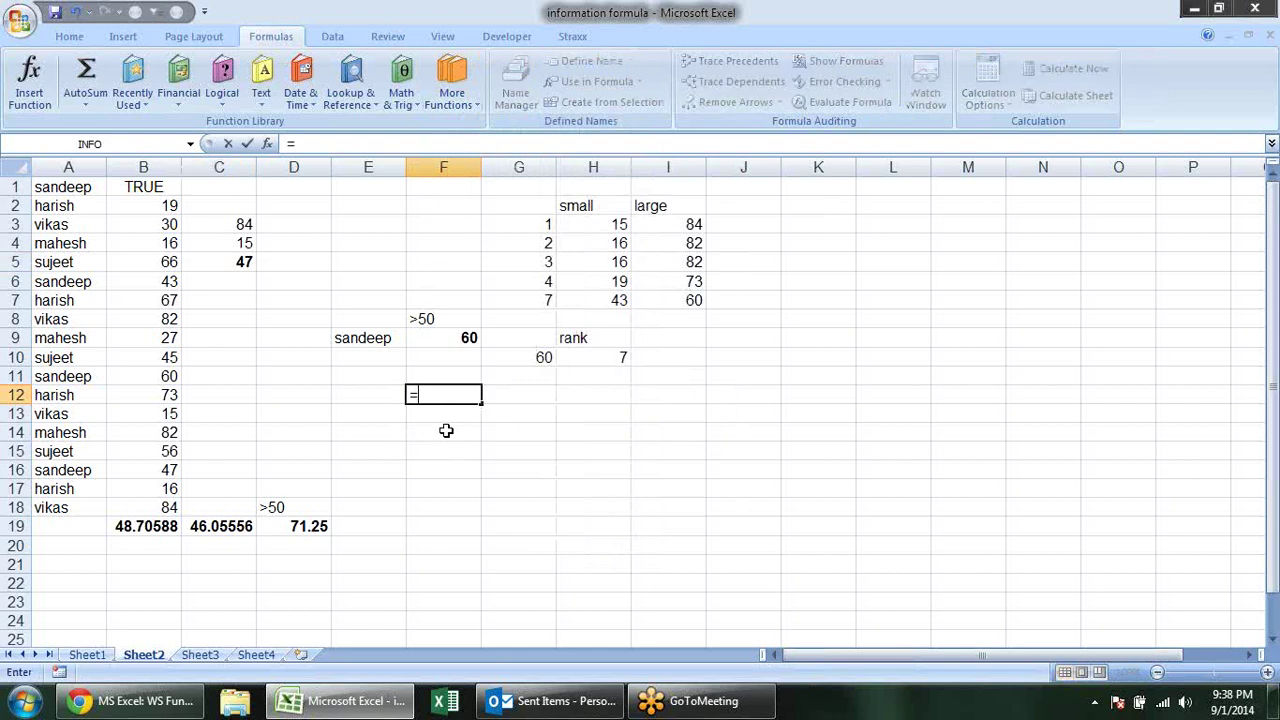
type("count")
key("Tab")
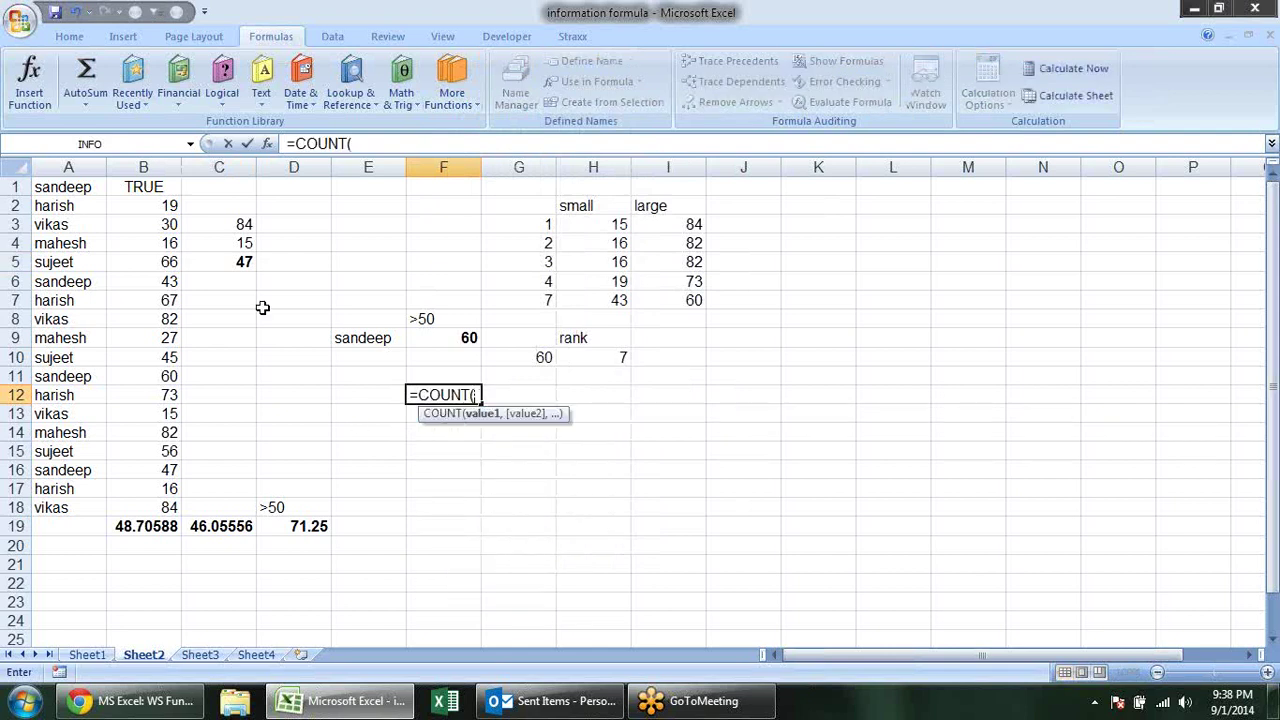
left_click_drag(161, 204, 126, 414)
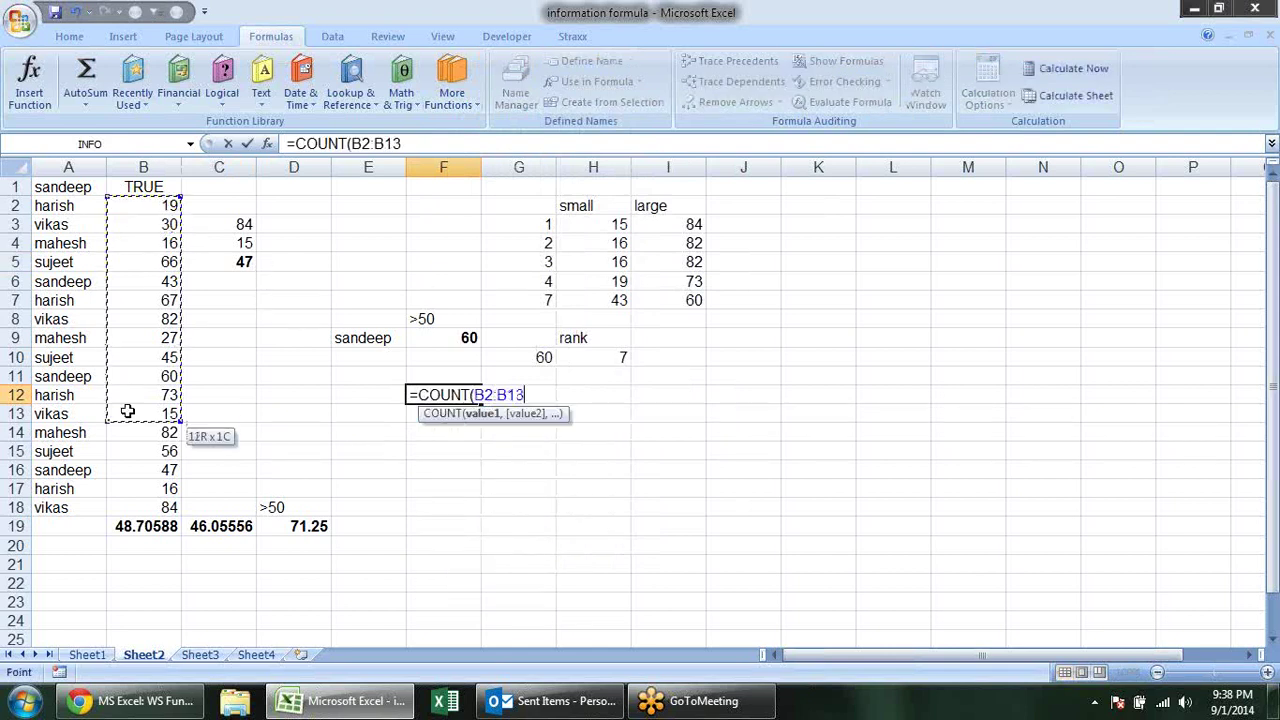
left_click_drag(134, 186, 140, 224)
left_click_drag(158, 277, 160, 526)
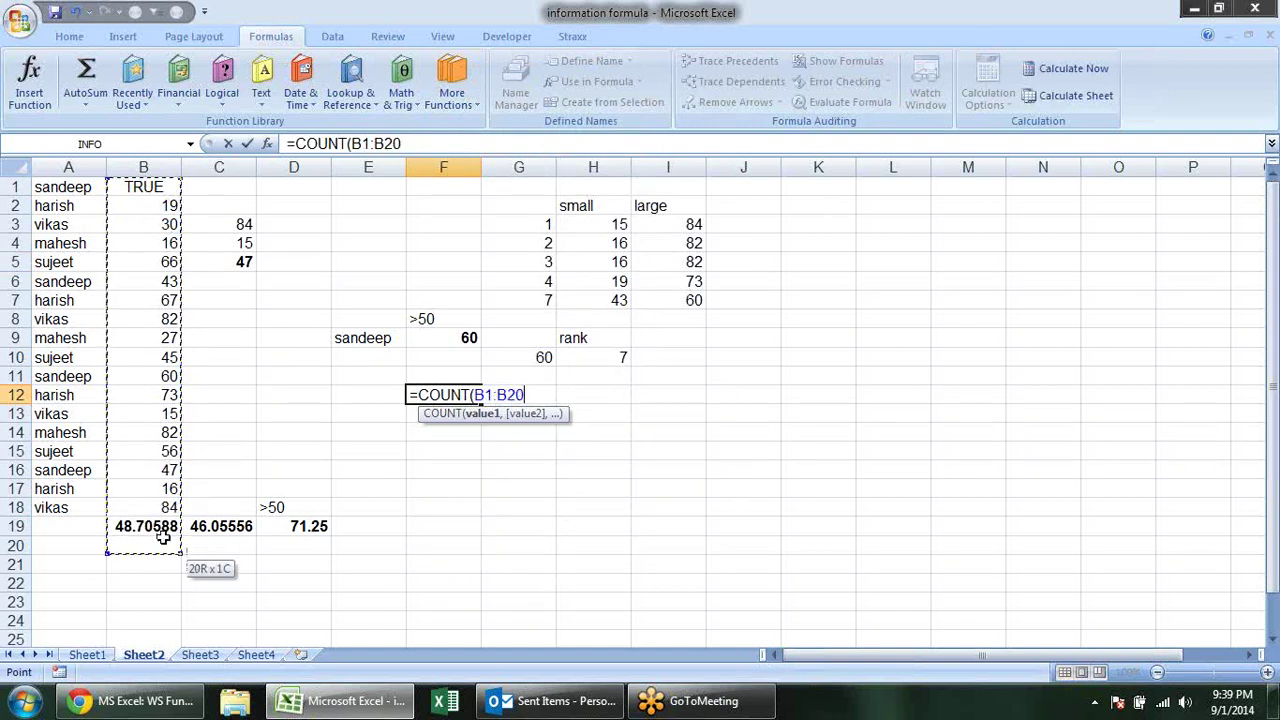
key("Return")
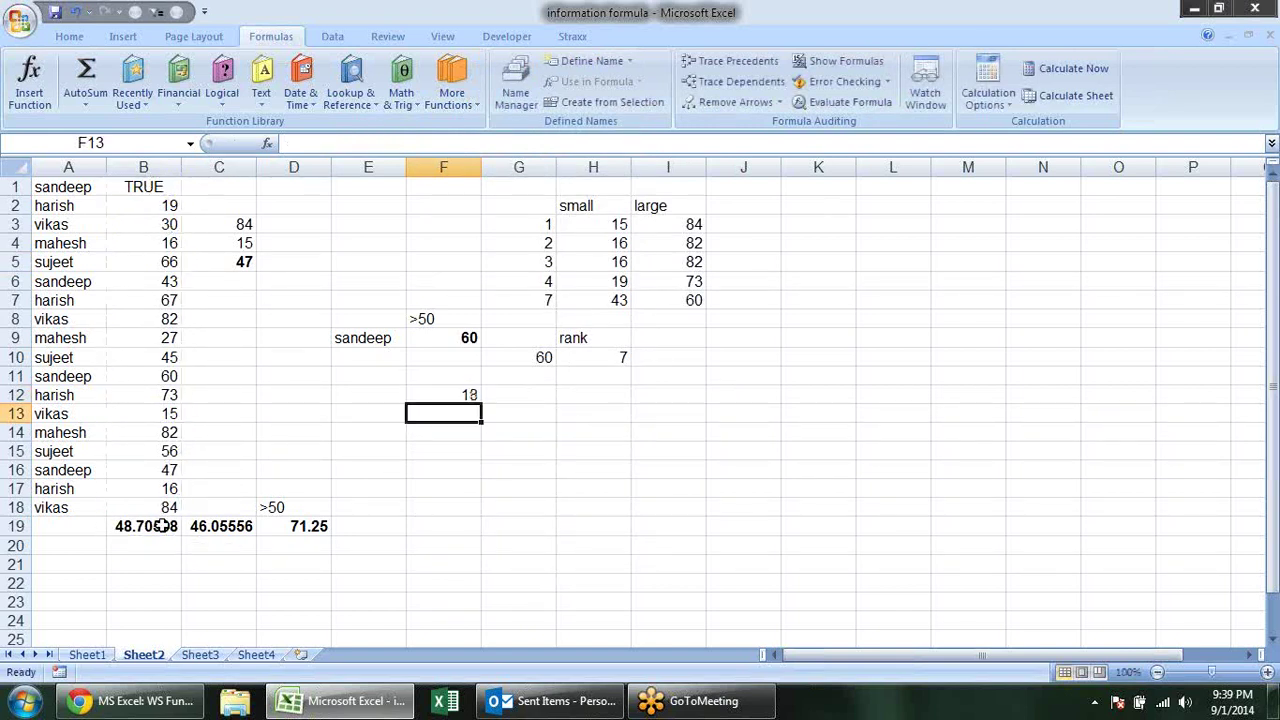
left_click(456, 397)
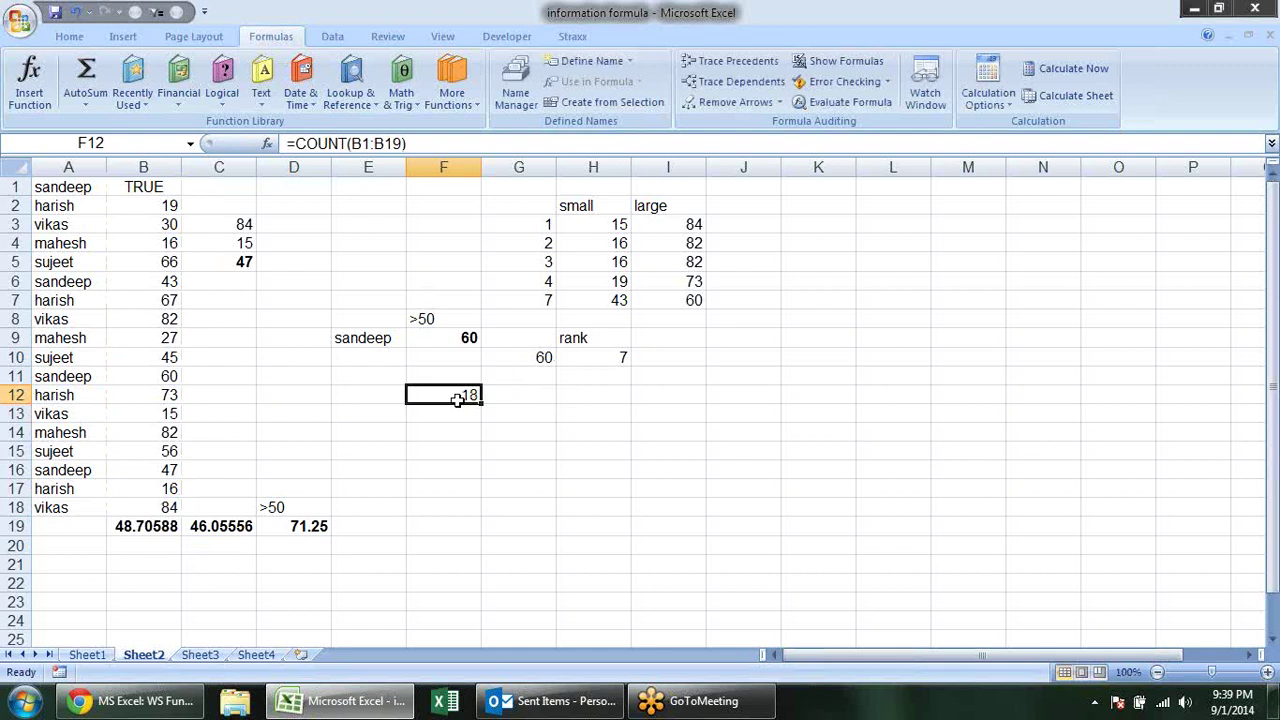
Enter =COUNTA(B1:B19) in G12, counting 19 non-empty cells.
left_click(530, 400)
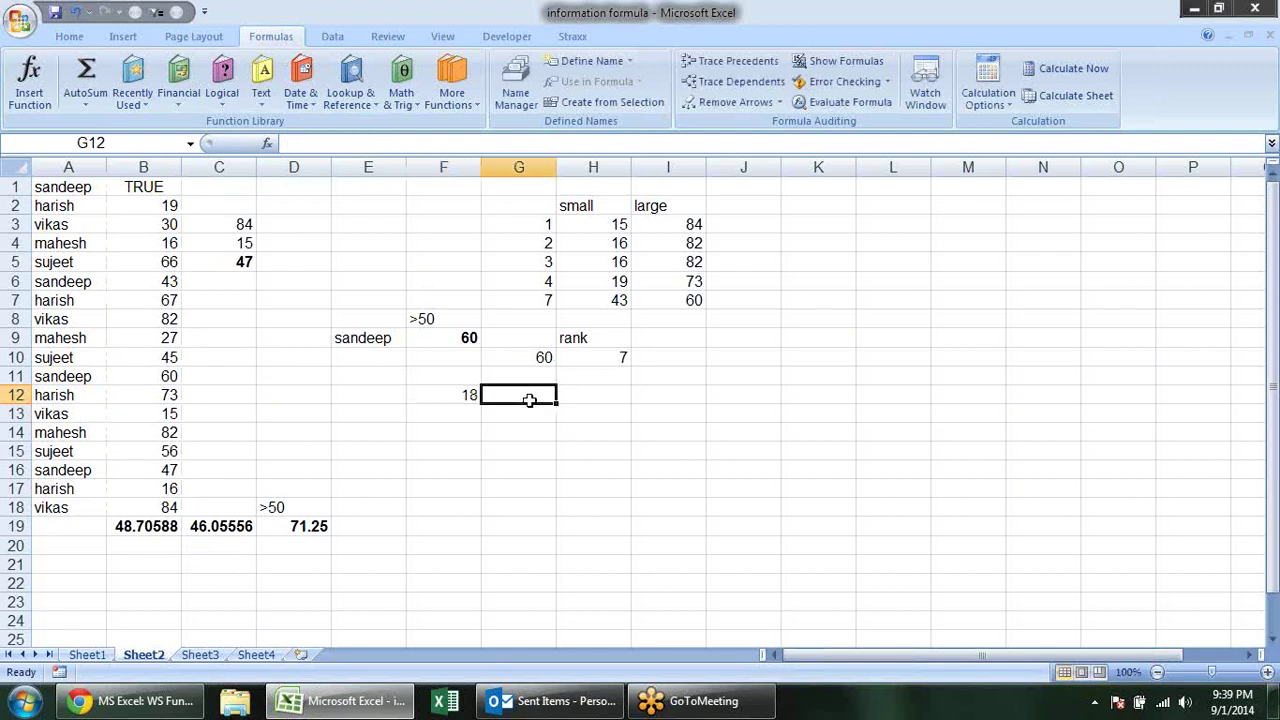
type("=cou")
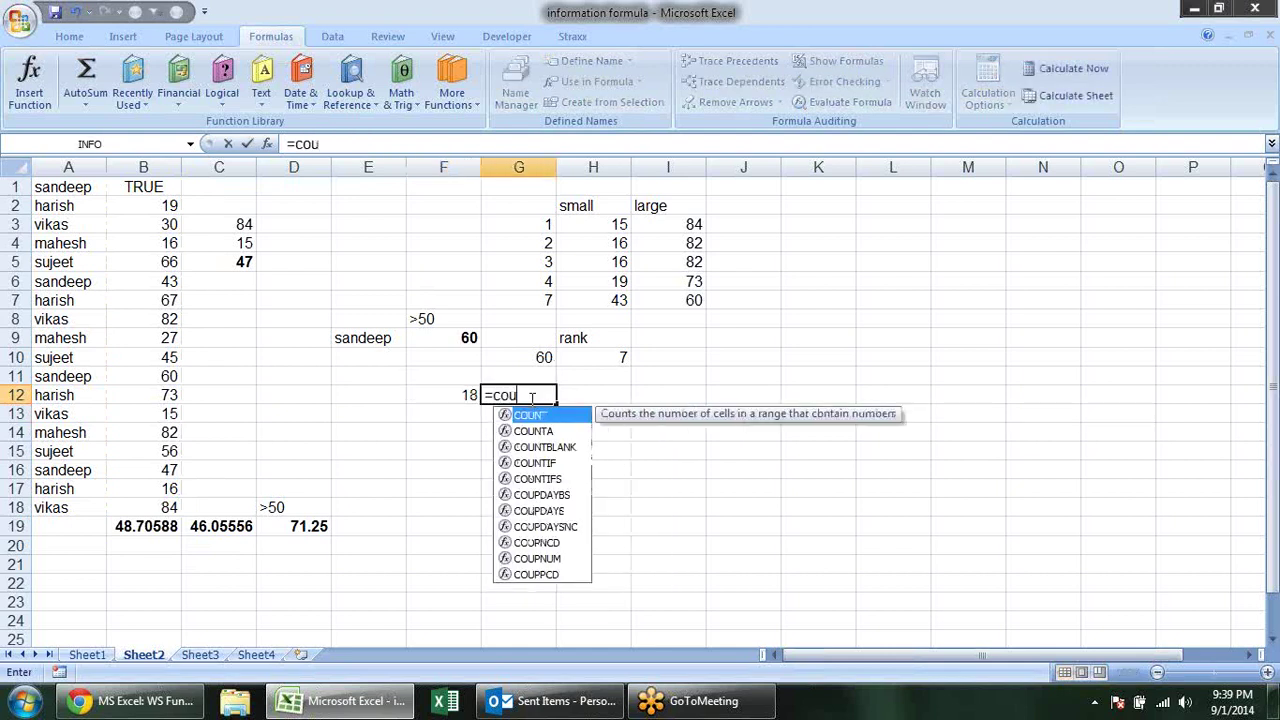
key("Down")
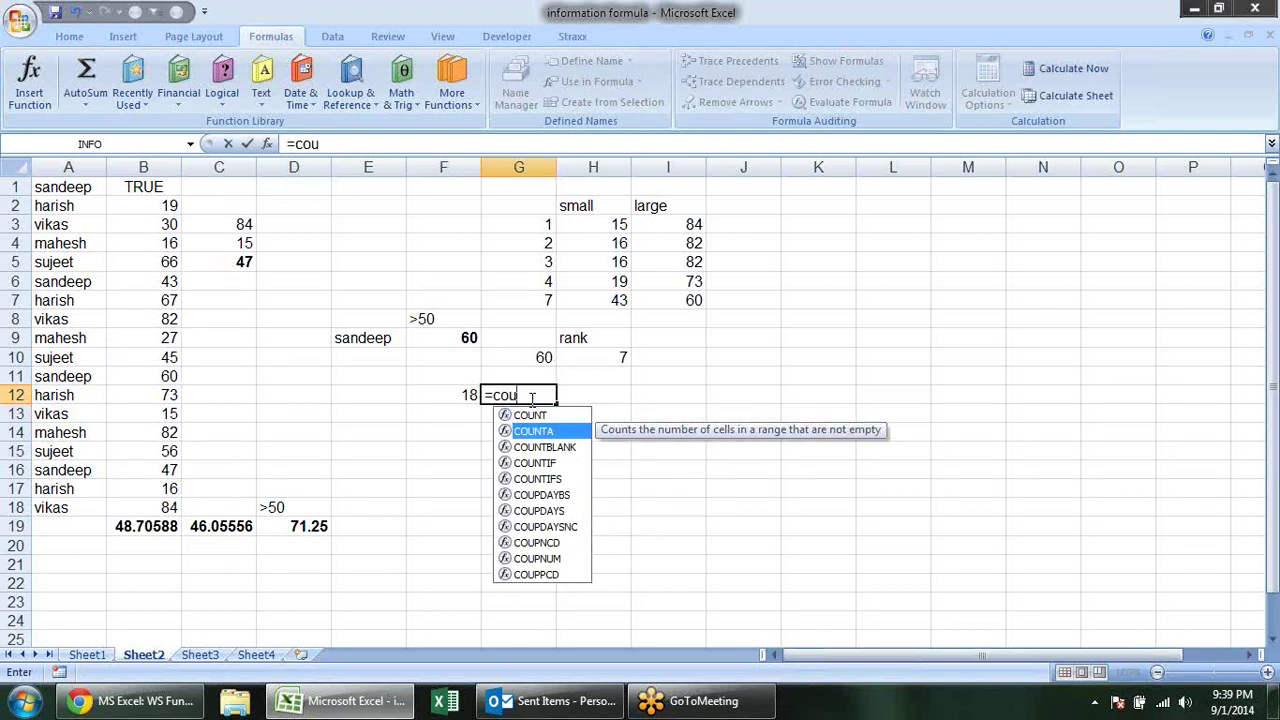
key("Tab")
left_click_drag(168, 187, 148, 533)
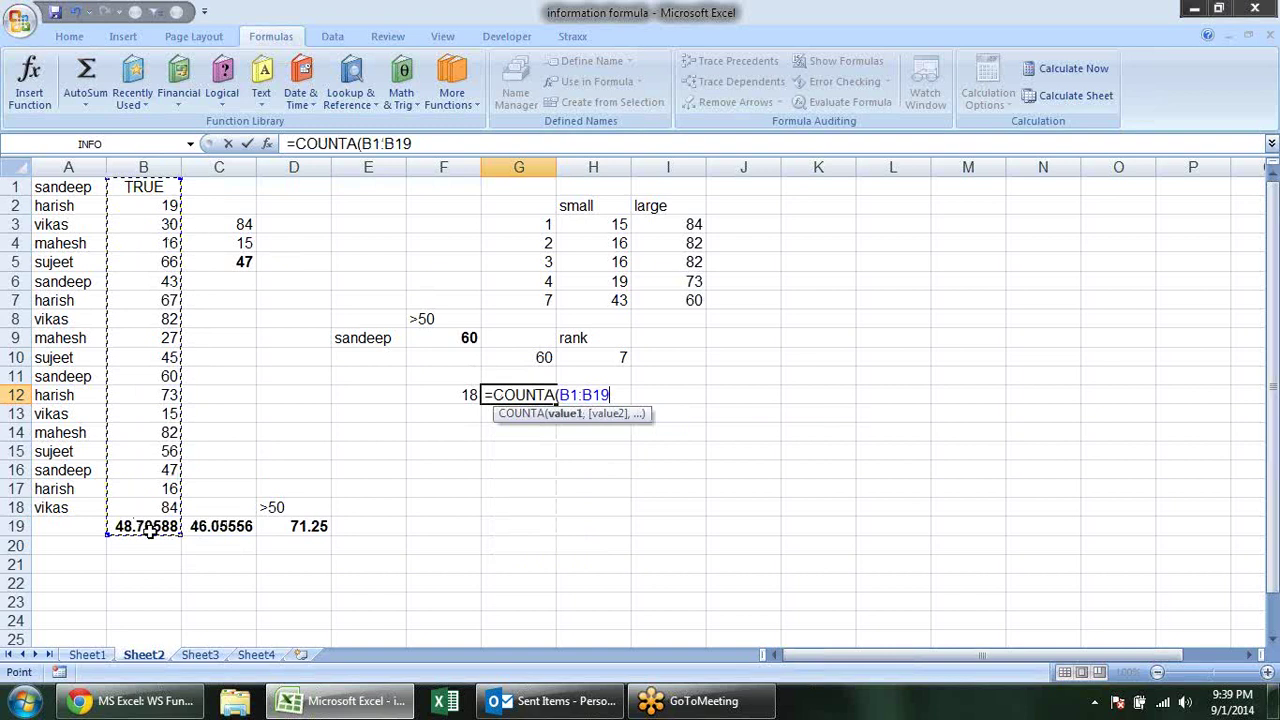
key("Return")
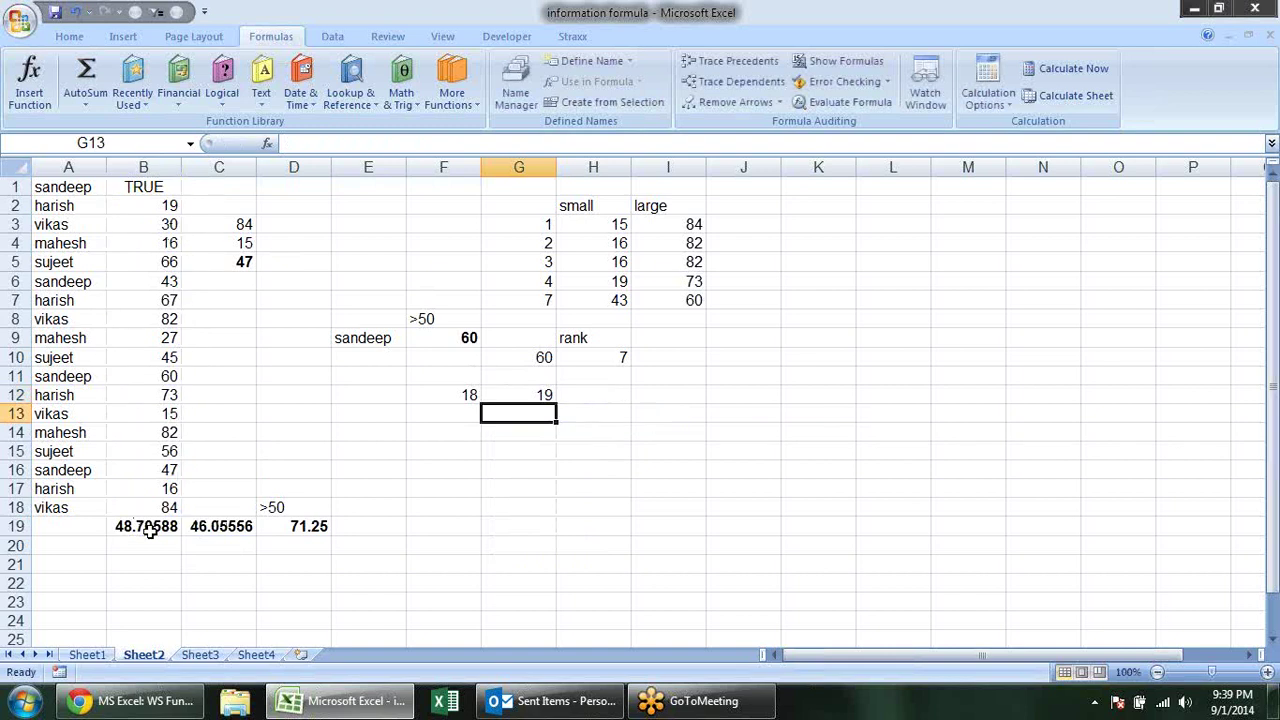
Enter =COUNTBLANK(B1:B19) in F13, returning 0.
key("Left")
type("=")
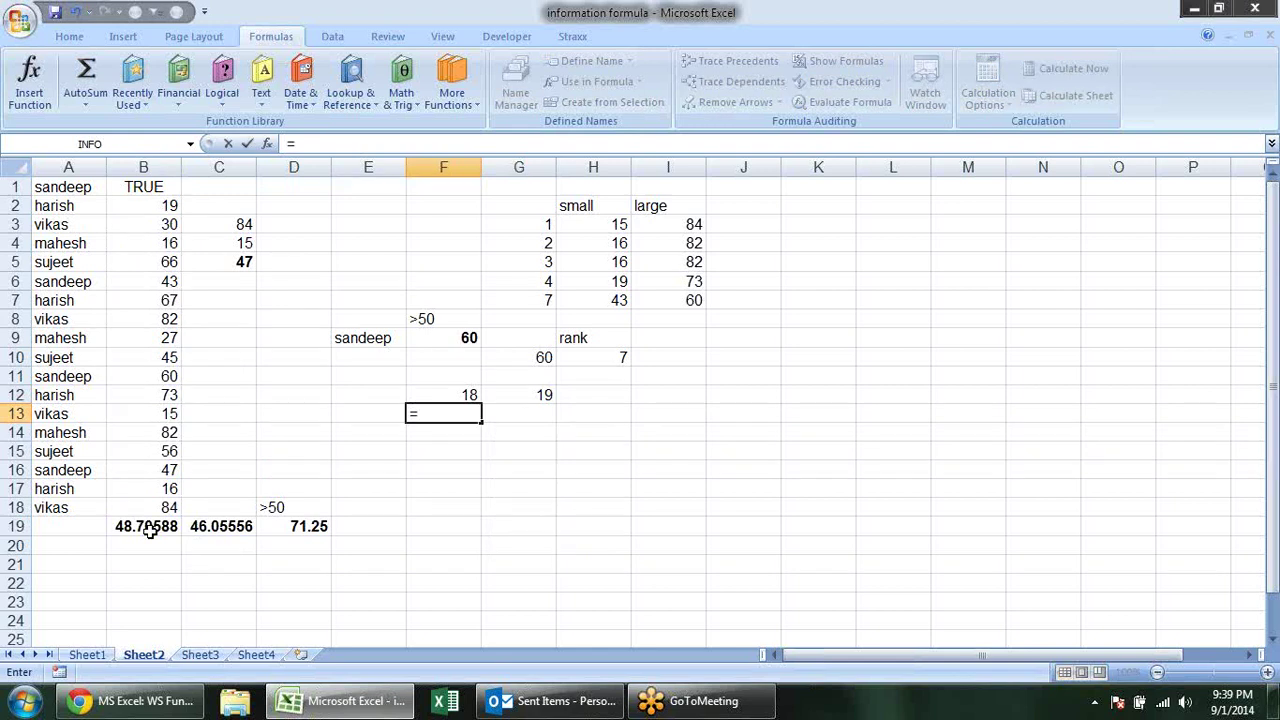
type("coun")
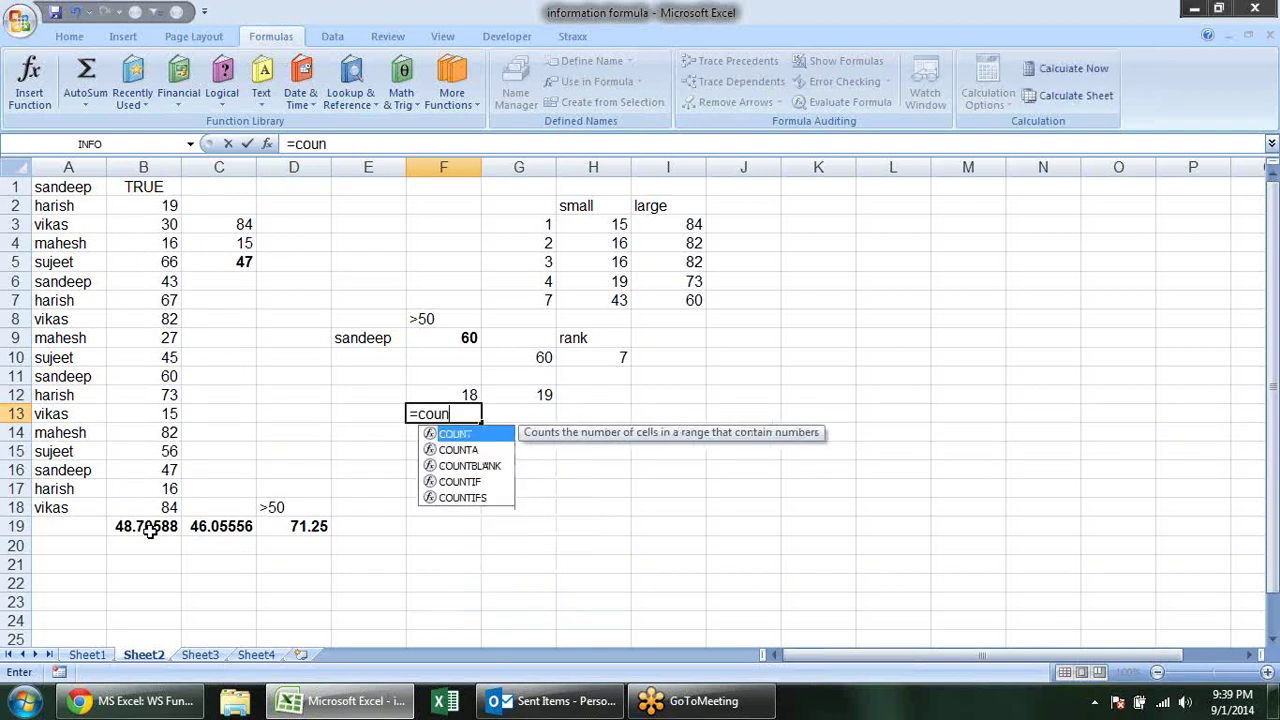
key("Down")
key("Down")
key("Tab")
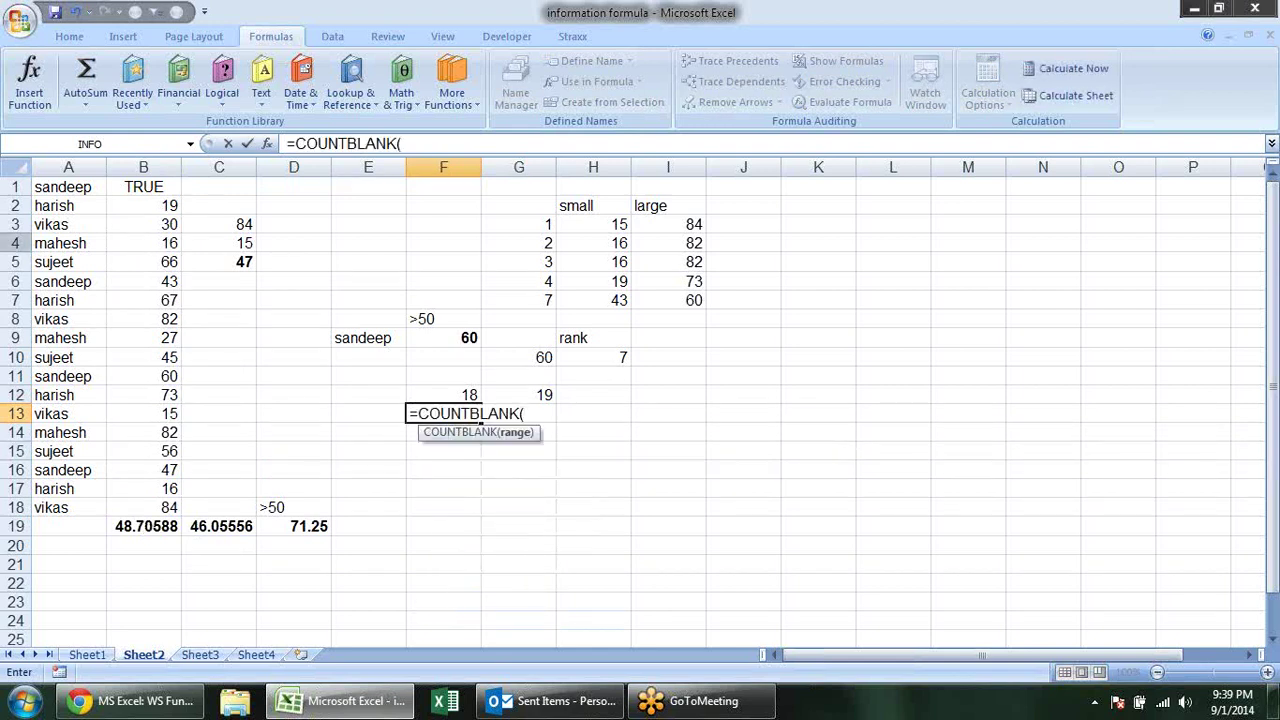
left_click_drag(143, 183, 170, 522)
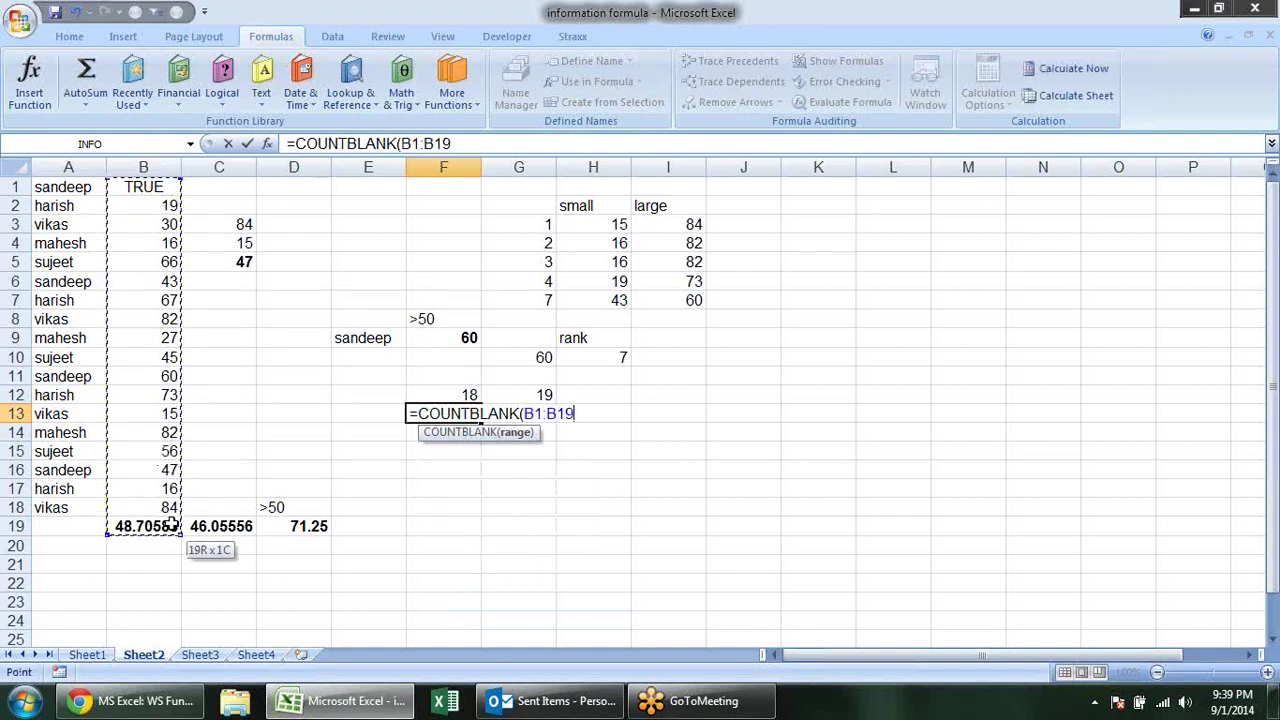
key("Return")
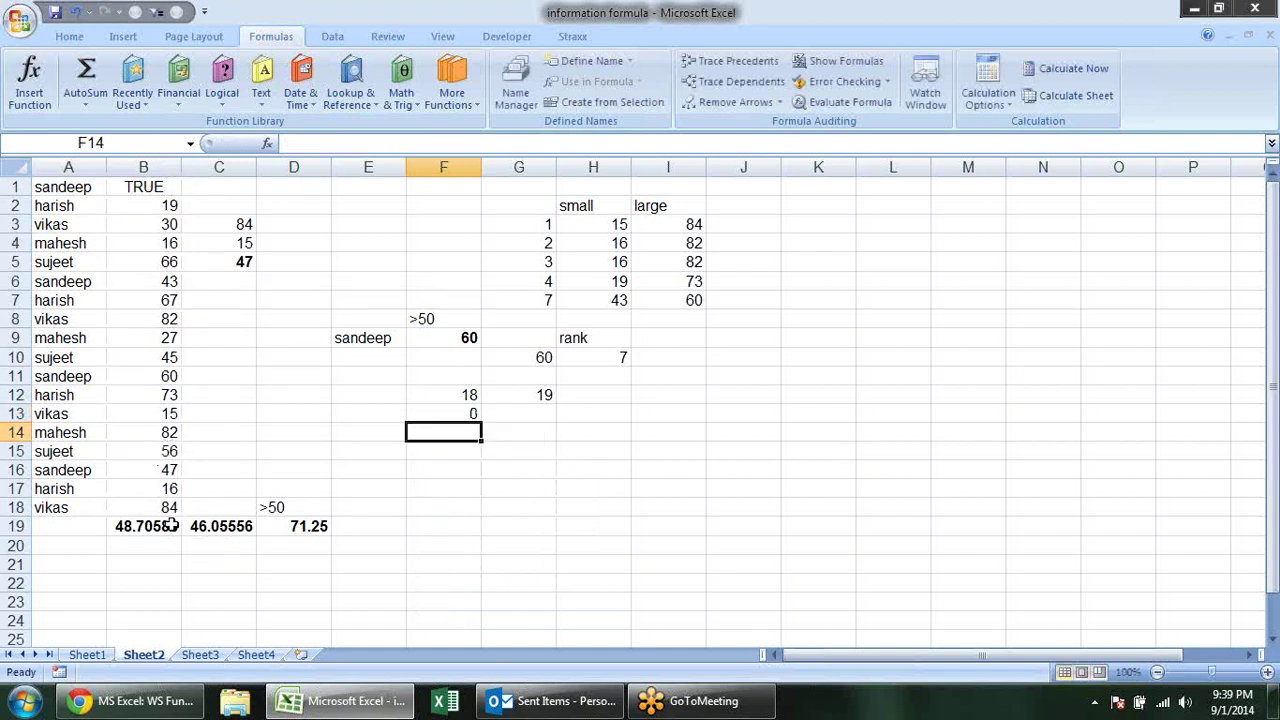
Clear B1 and B7 to watch the counts recalculate, then undo to restore TRUE and 67.
left_click(163, 184)
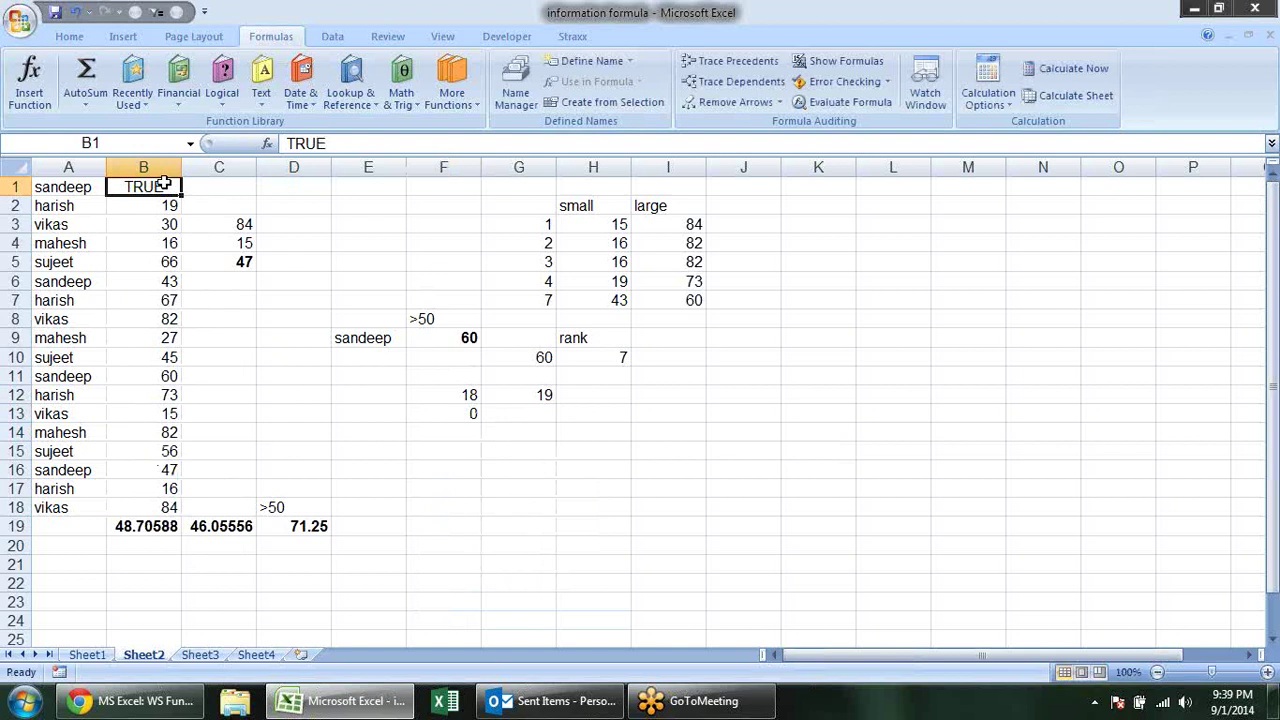
key("Delete")
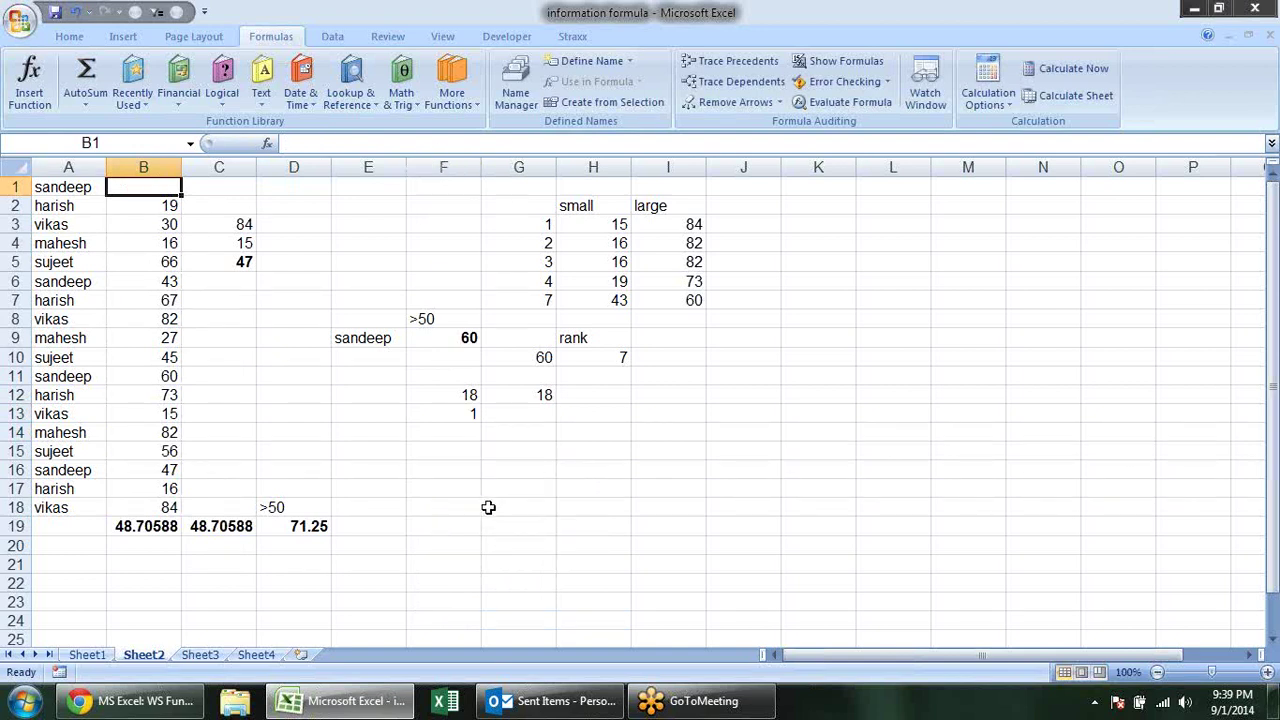
left_click(178, 302)
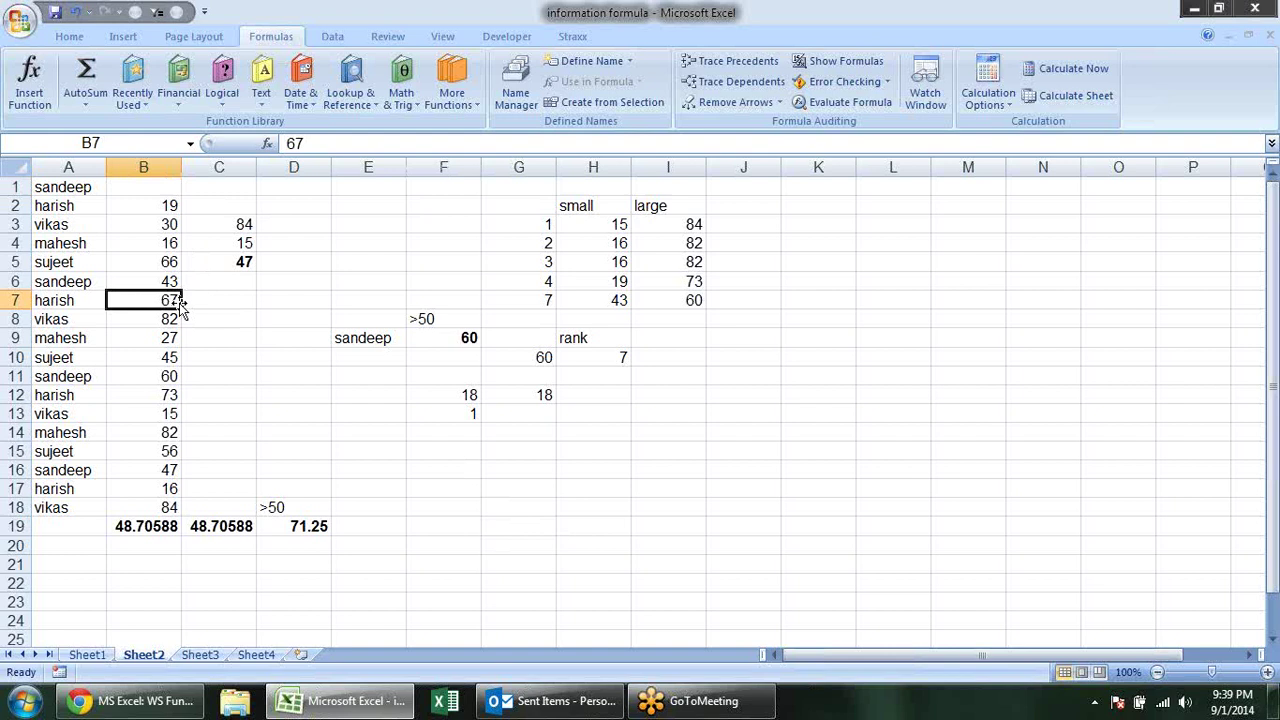
key("Delete")
key("ctrl+z")
key("ctrl+z")
left_click(521, 415)
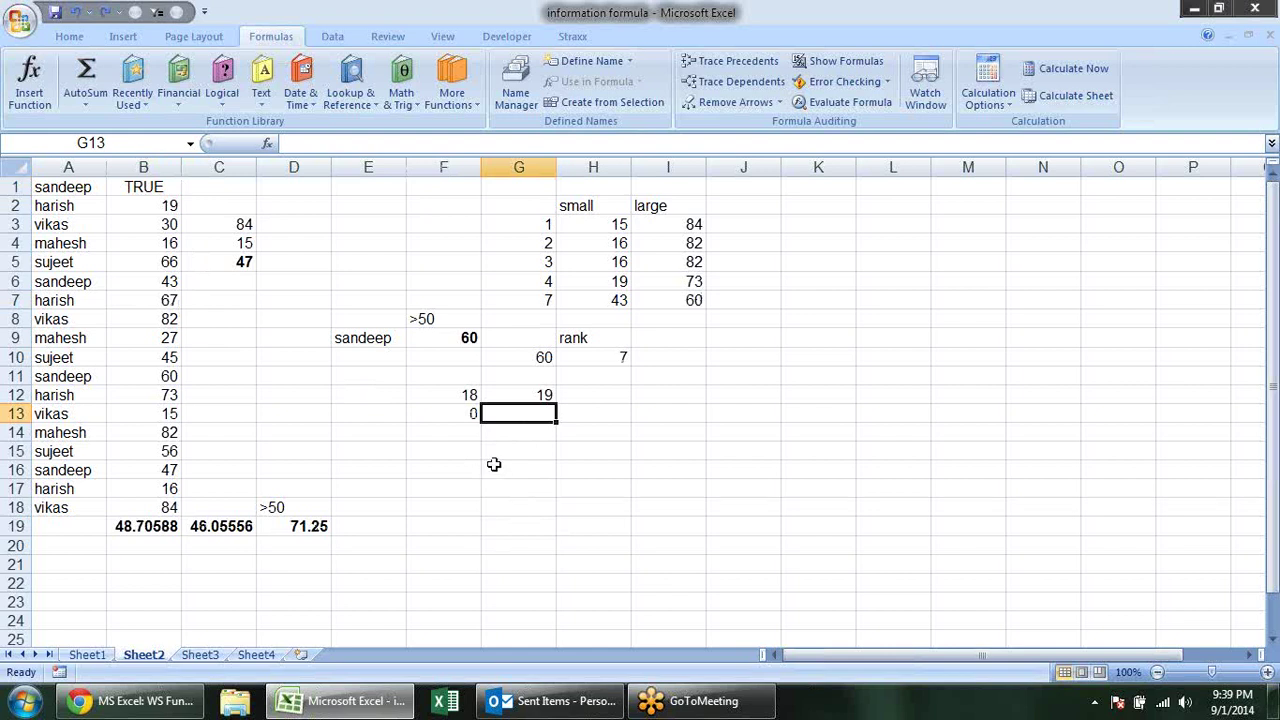
Start a COUNTIF formula in G13, then cancel it.
type("=coun")
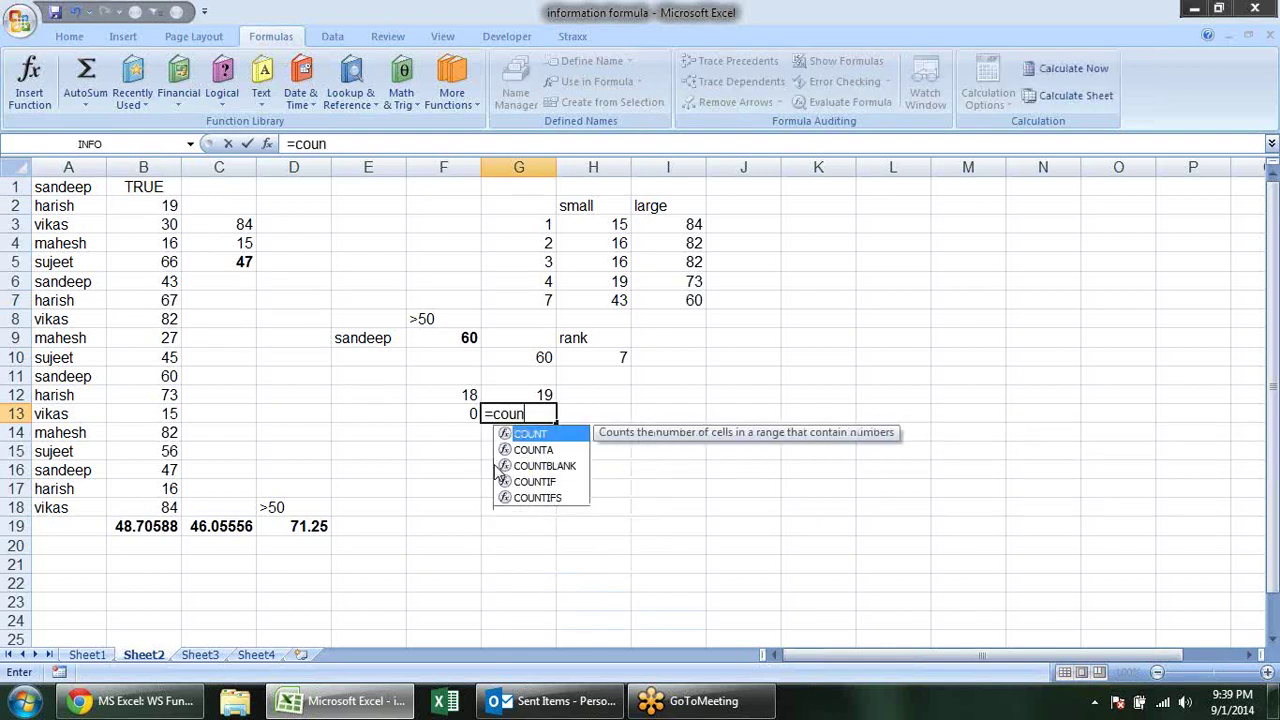
key("Down")
key("Down")
key("Down")
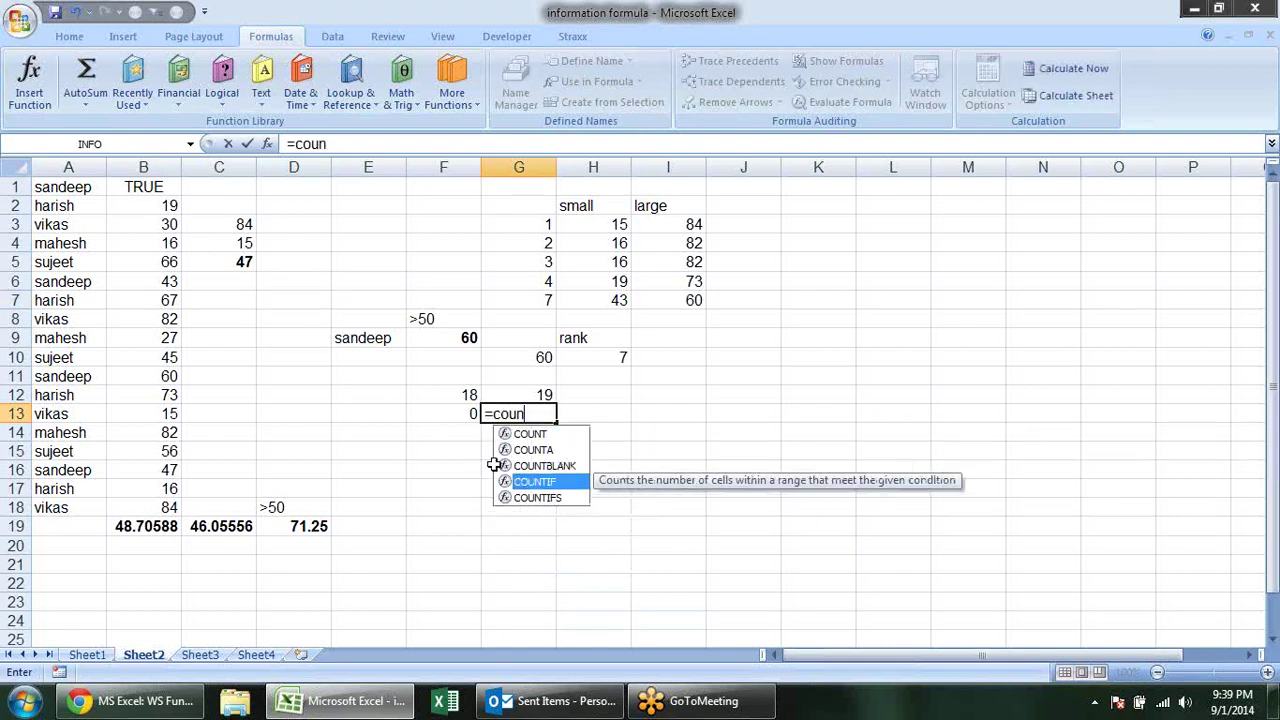
key("Tab")
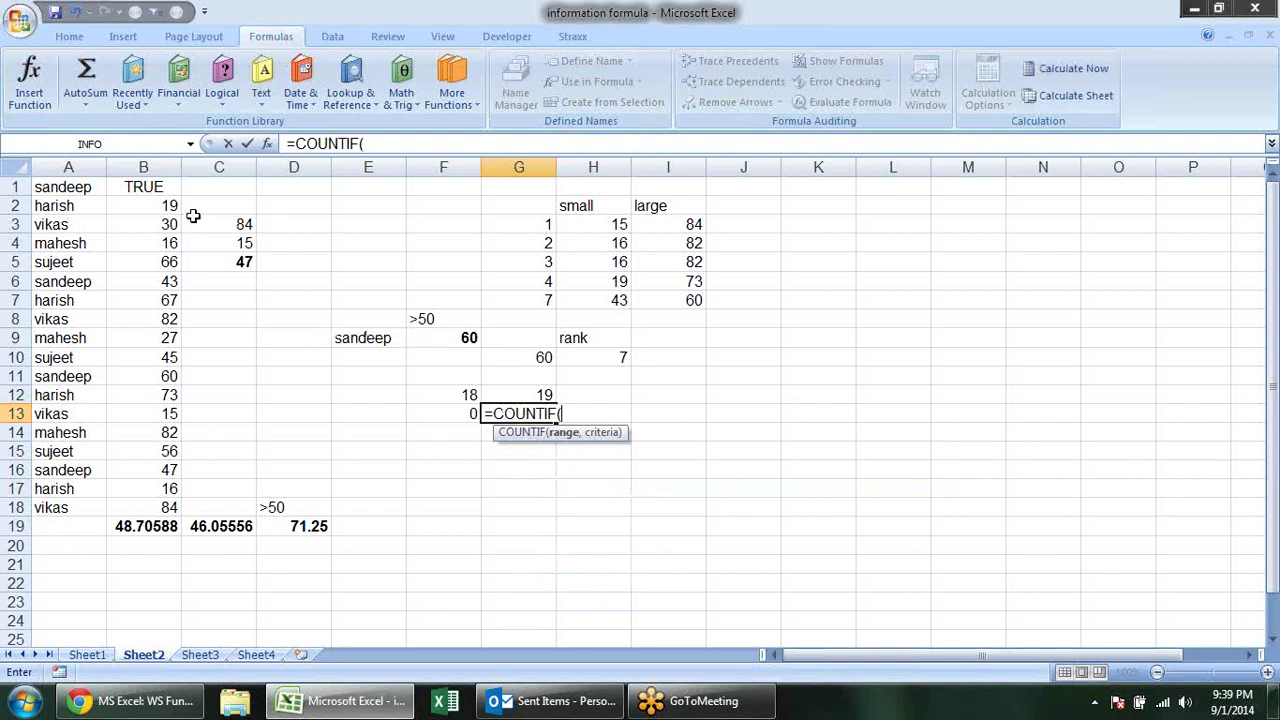
key("Escape")
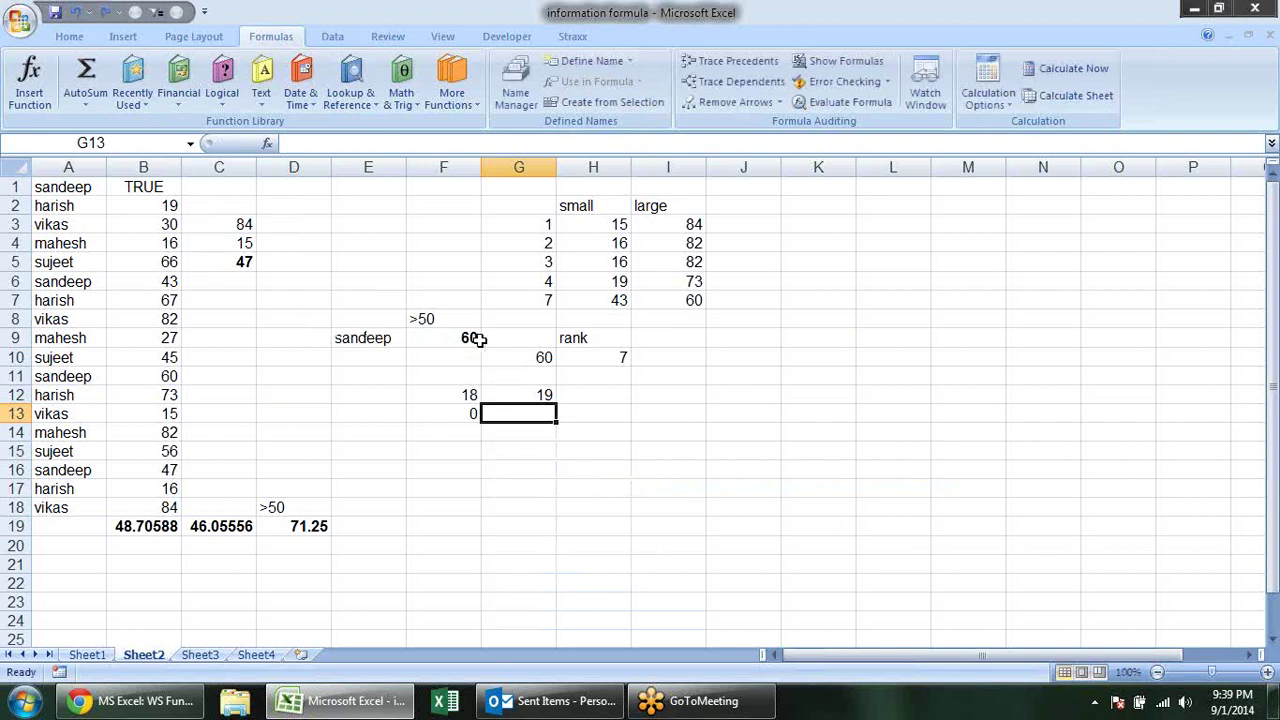
Enter =COUNTIF(B1:B19,F8) in G9, counting 8 scores matching >50.
left_click(496, 336)
type("=")
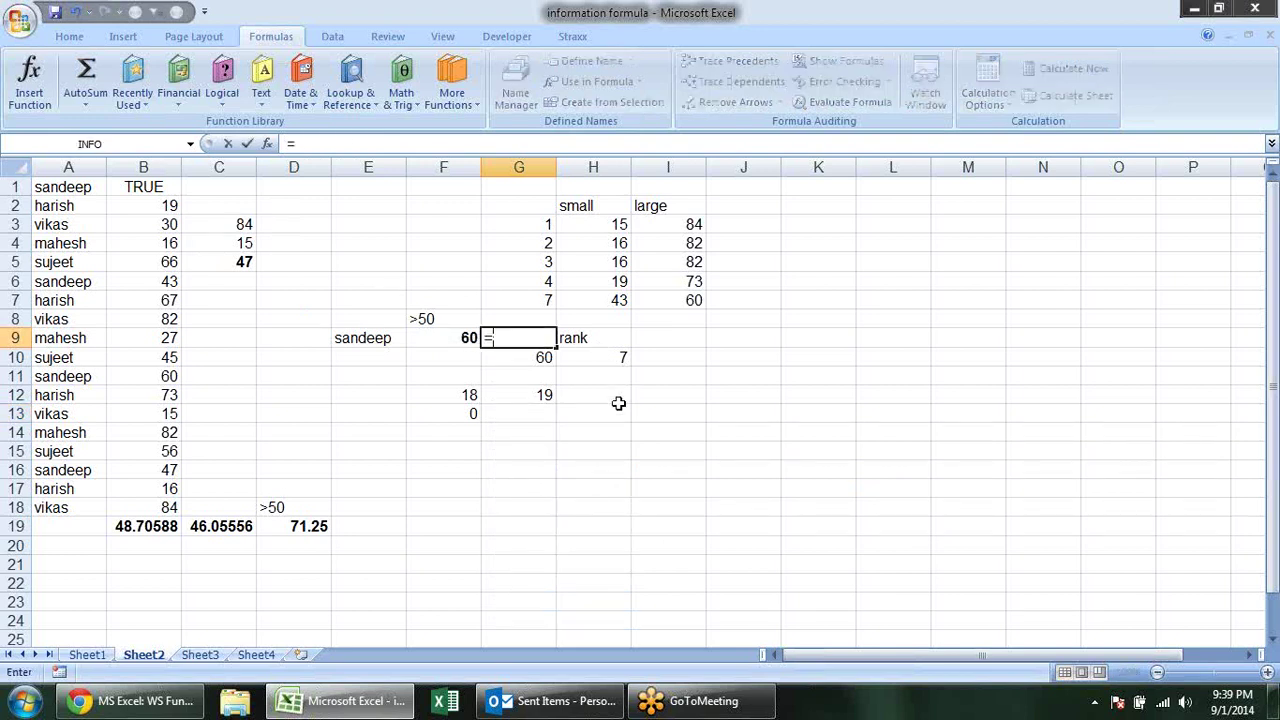
type("coun")
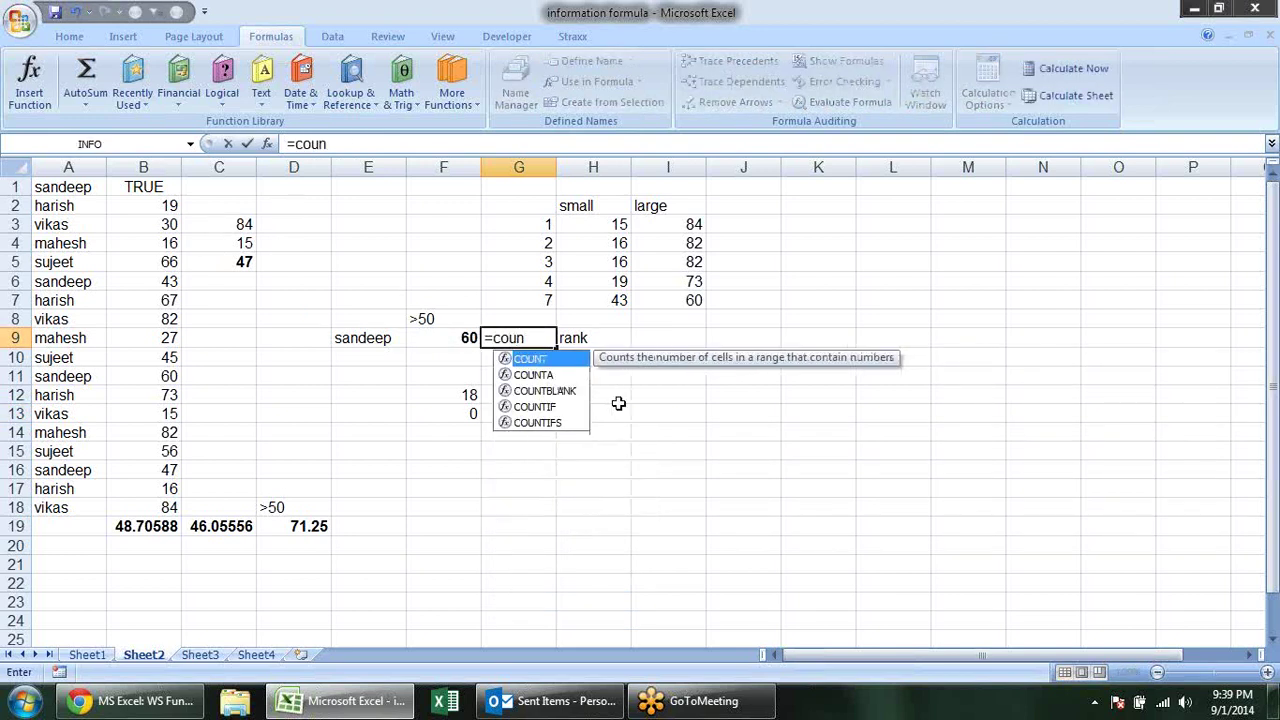
type("if")
key("BackSpace")
key("BackSpace")
key("BackSpace")
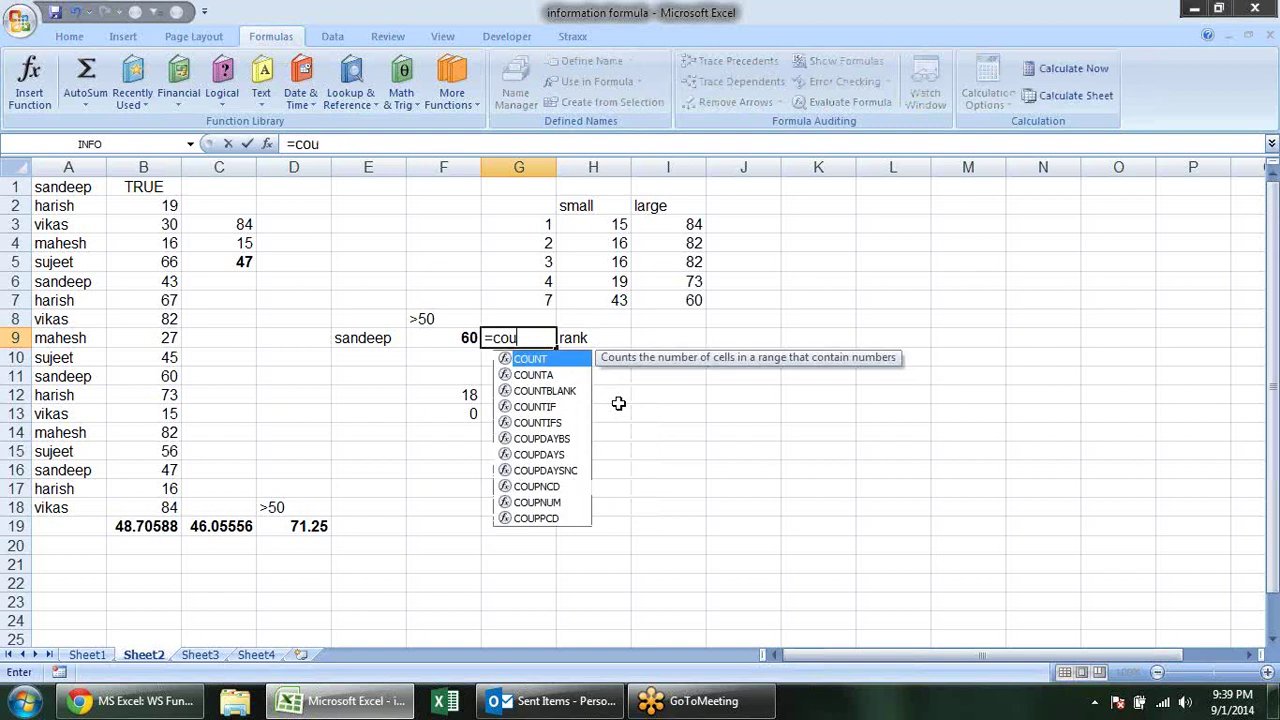
type("t")
key("BackSpace")
key("BackSpace")
type("n")
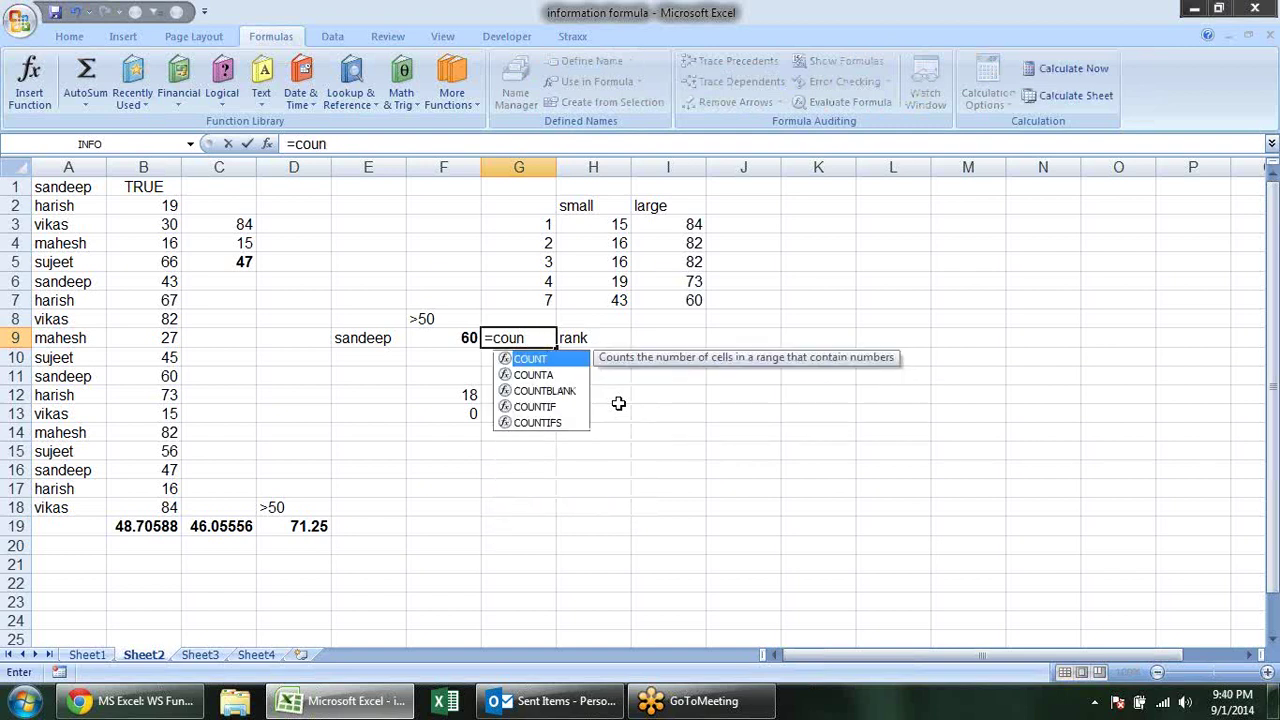
type("tif")
key("Tab")
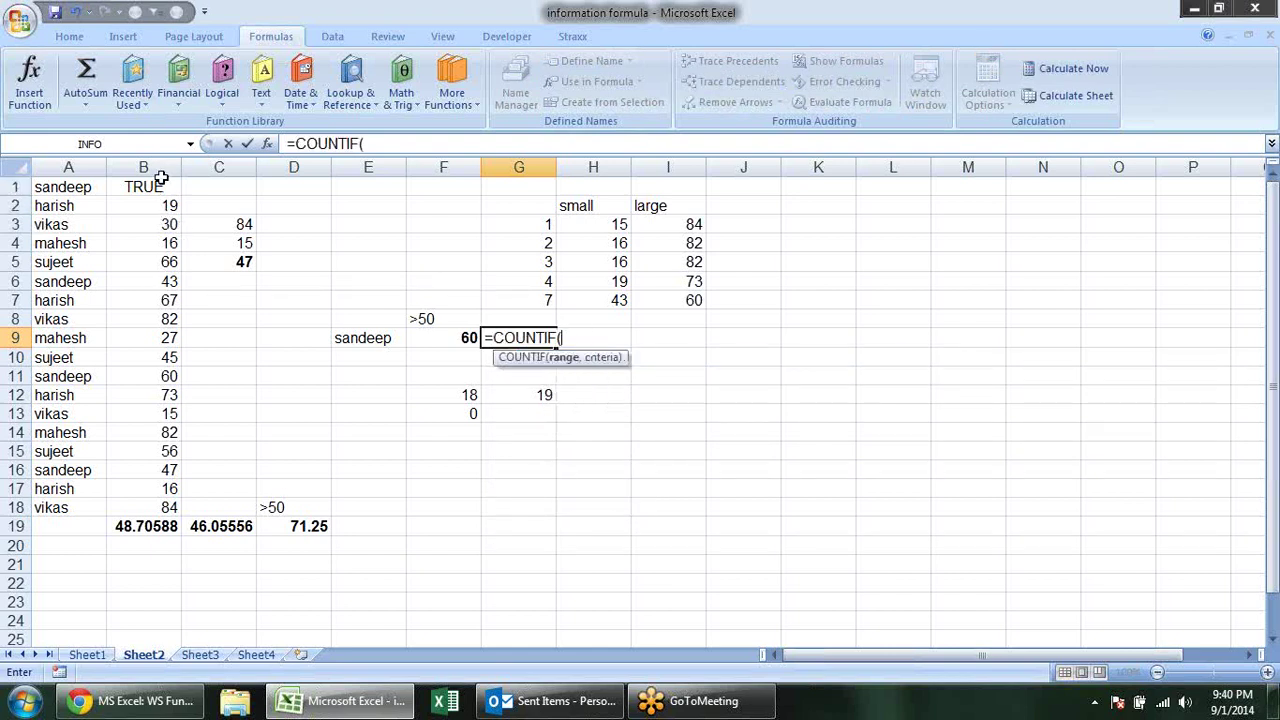
left_click_drag(160, 190, 174, 535)
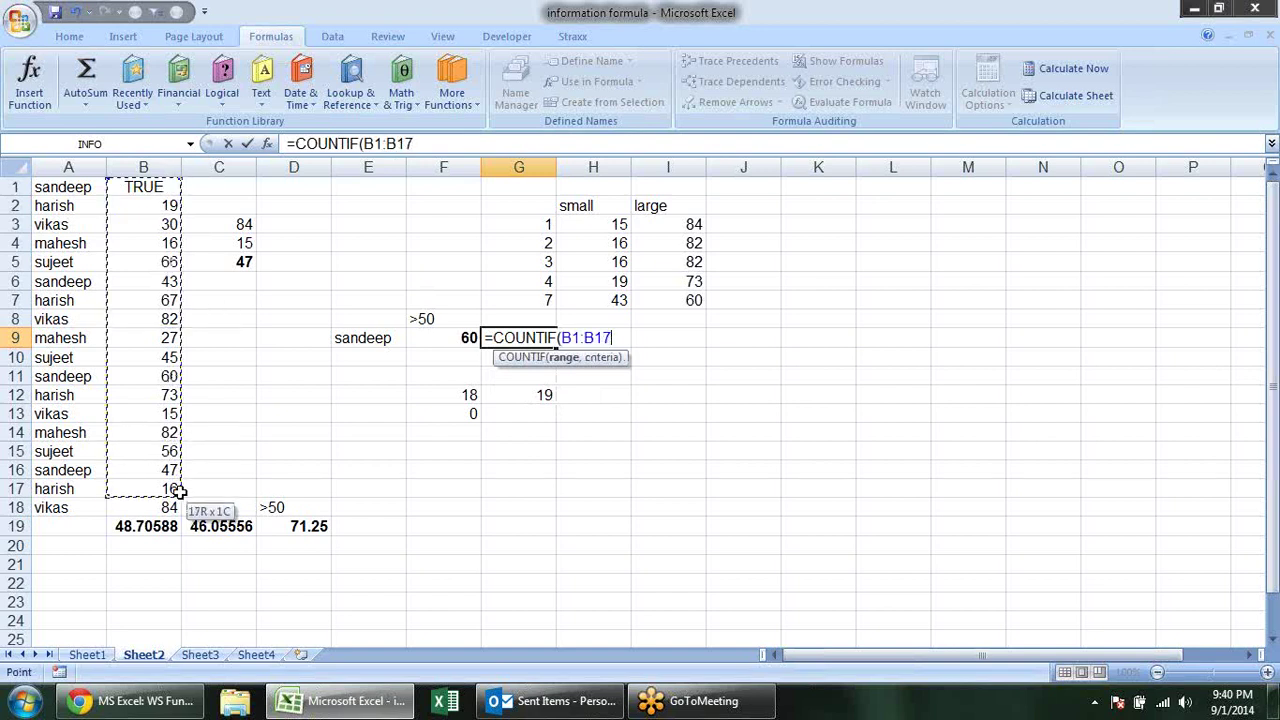
type(",")
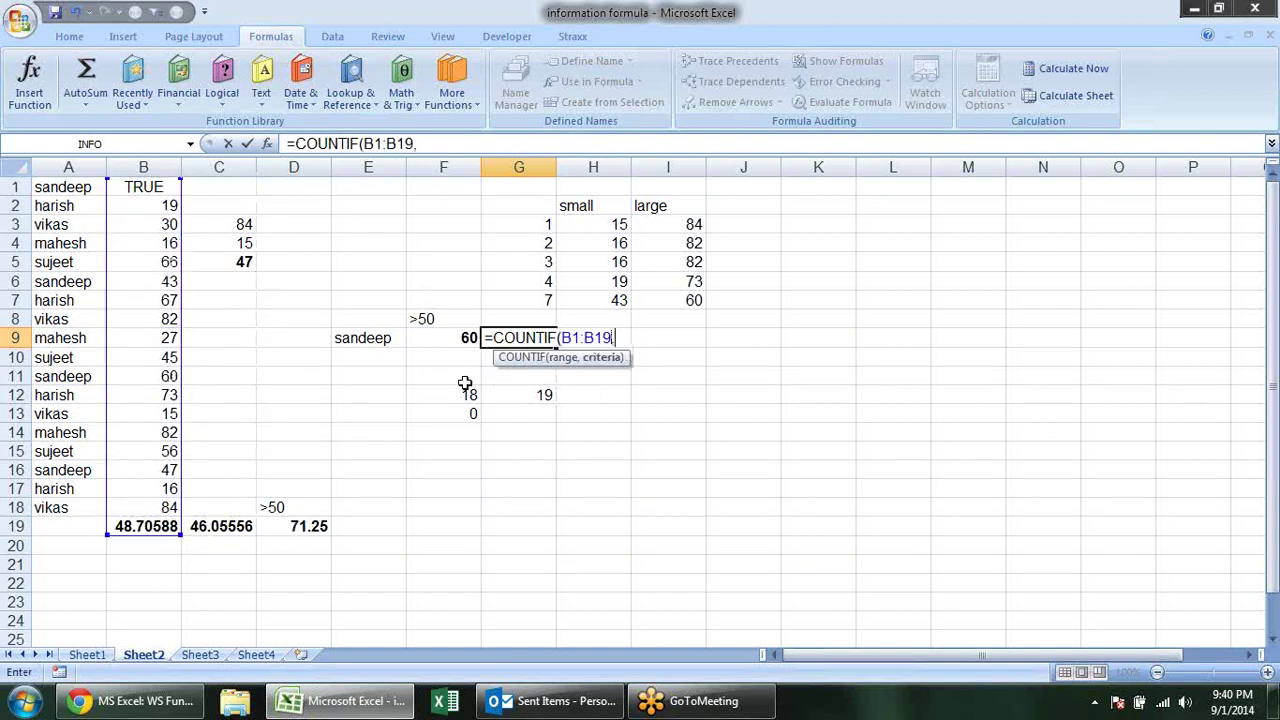
left_click(459, 320)
key("Return")
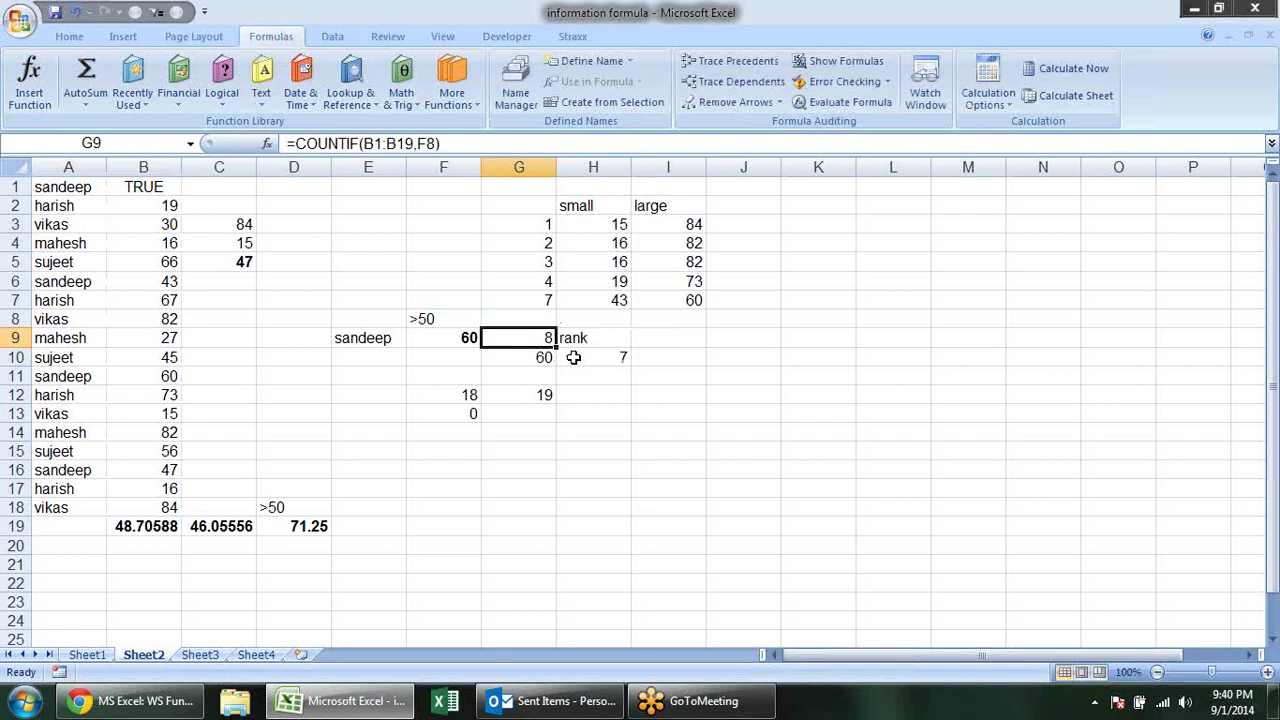
Change G9 to =COUNTIFS(B1:B19,F8,A1:A19,E9), adding the E9 name as a second condition.
key("F2")
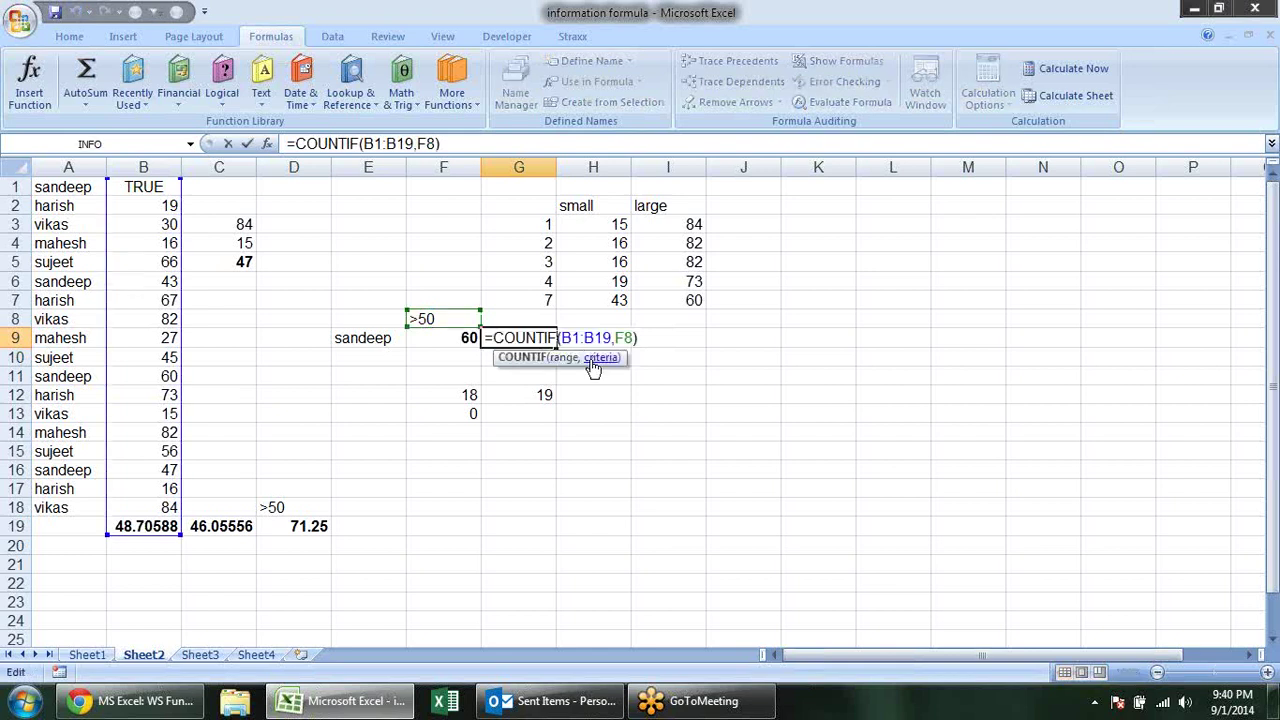
type("s")
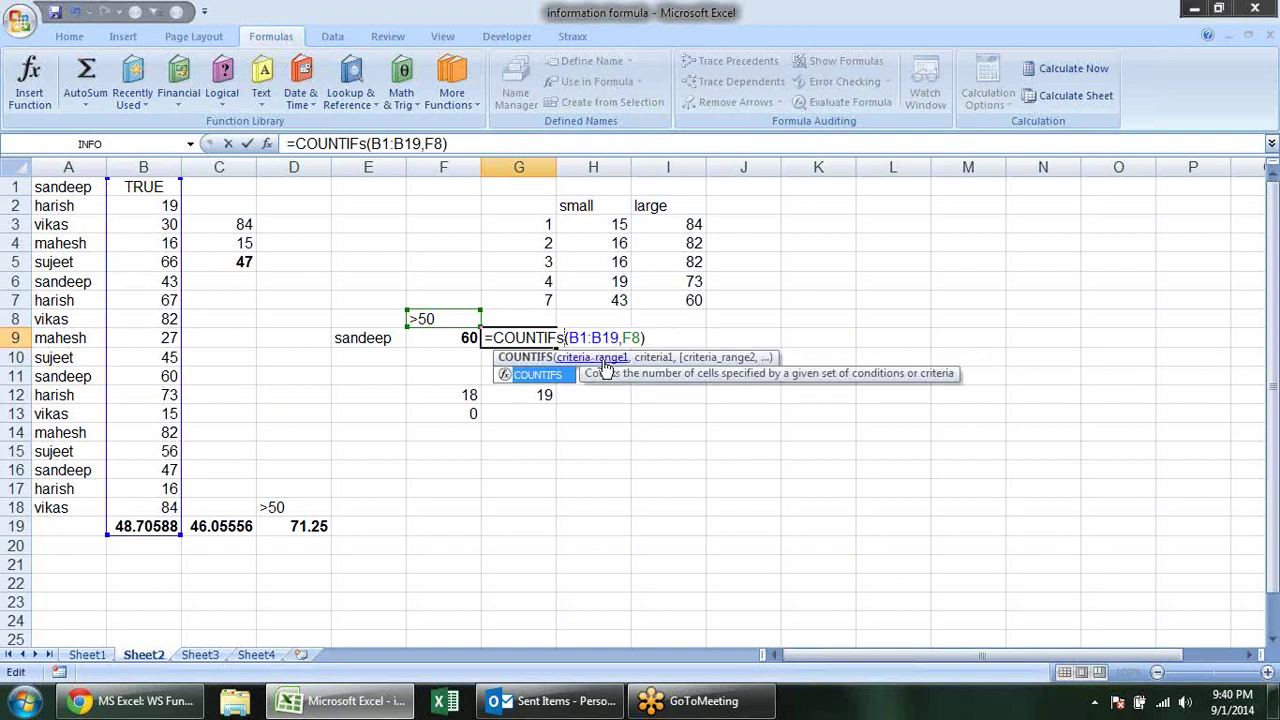
left_click(598, 358)
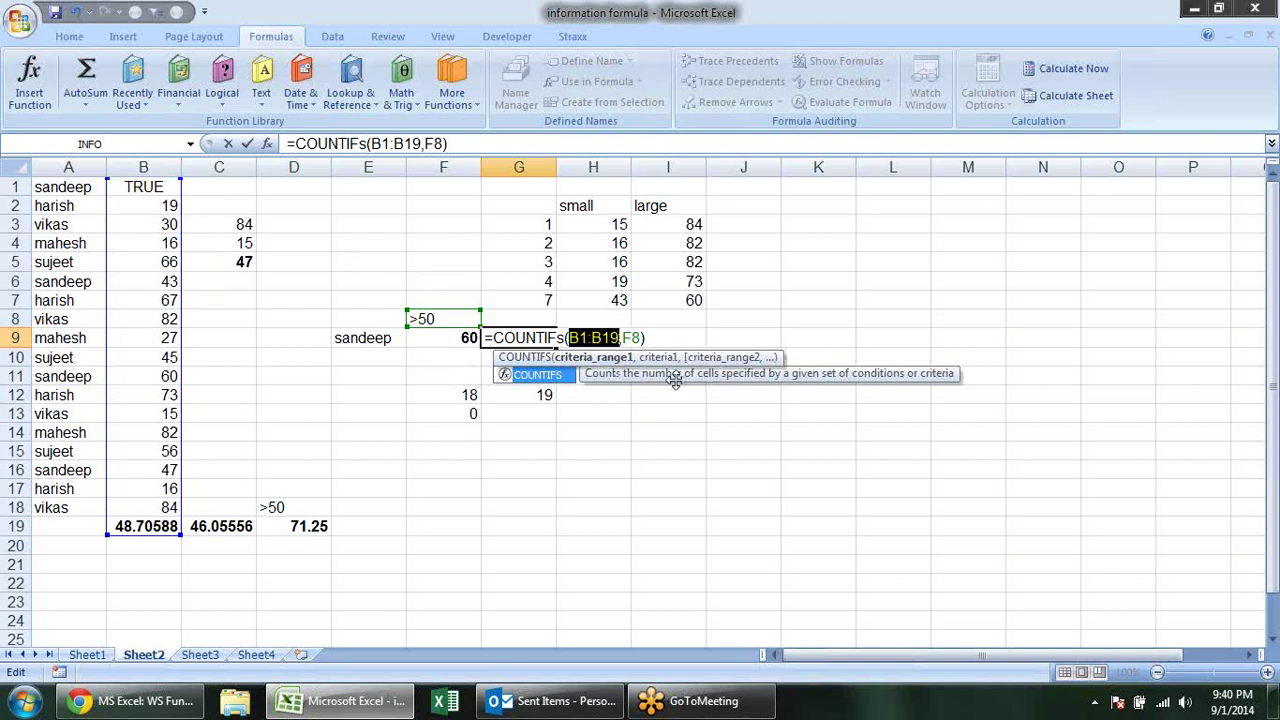
left_click(632, 338)
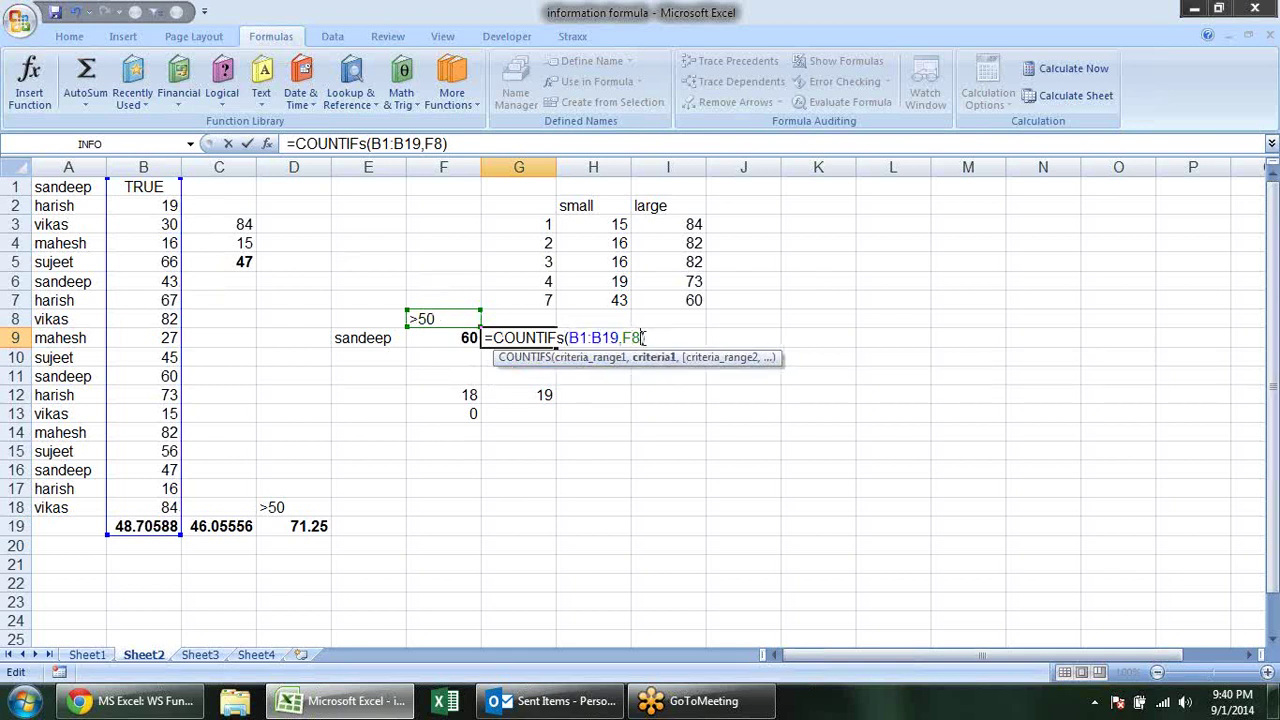
type(",")
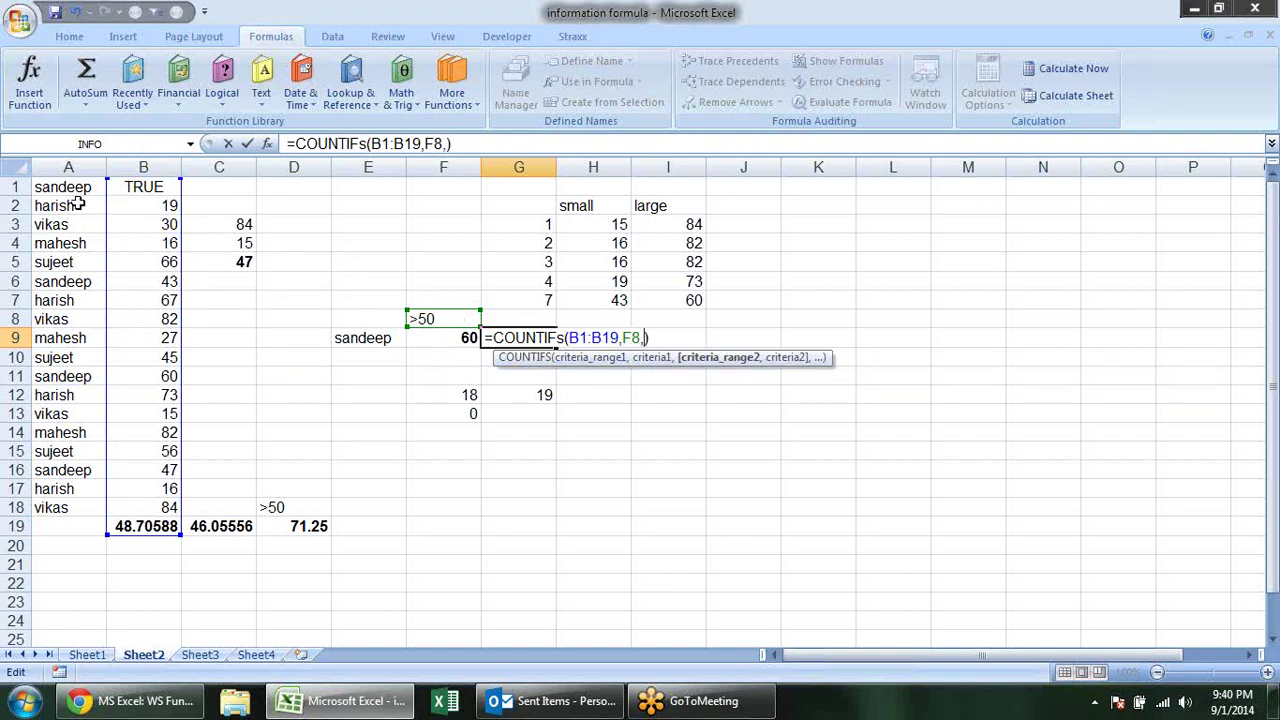
left_click_drag(80, 187, 72, 526)
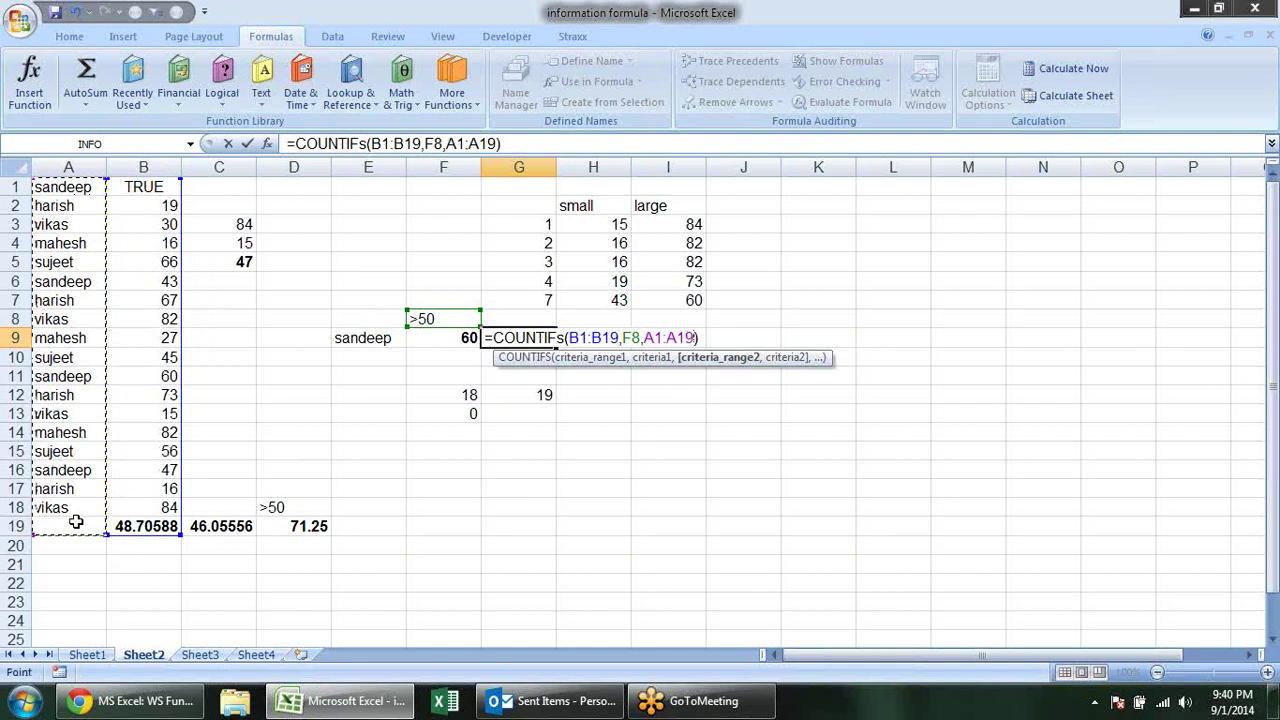
type(",")
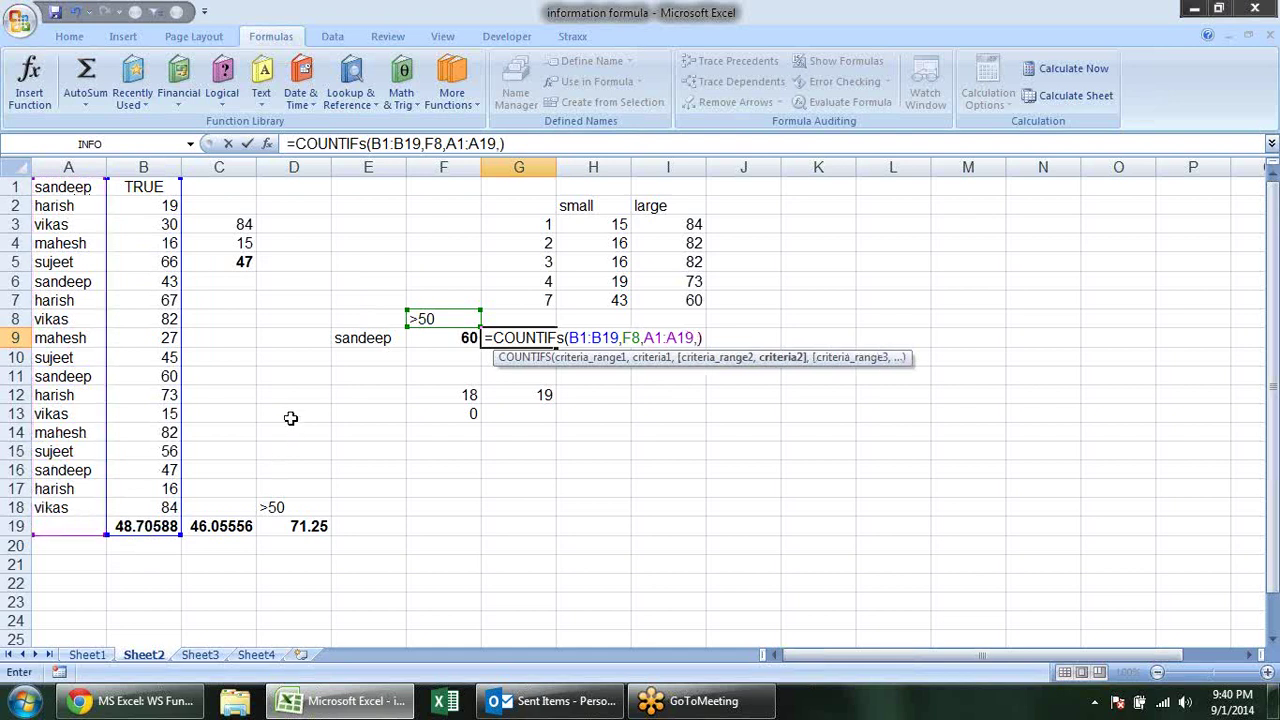
left_click(348, 340)
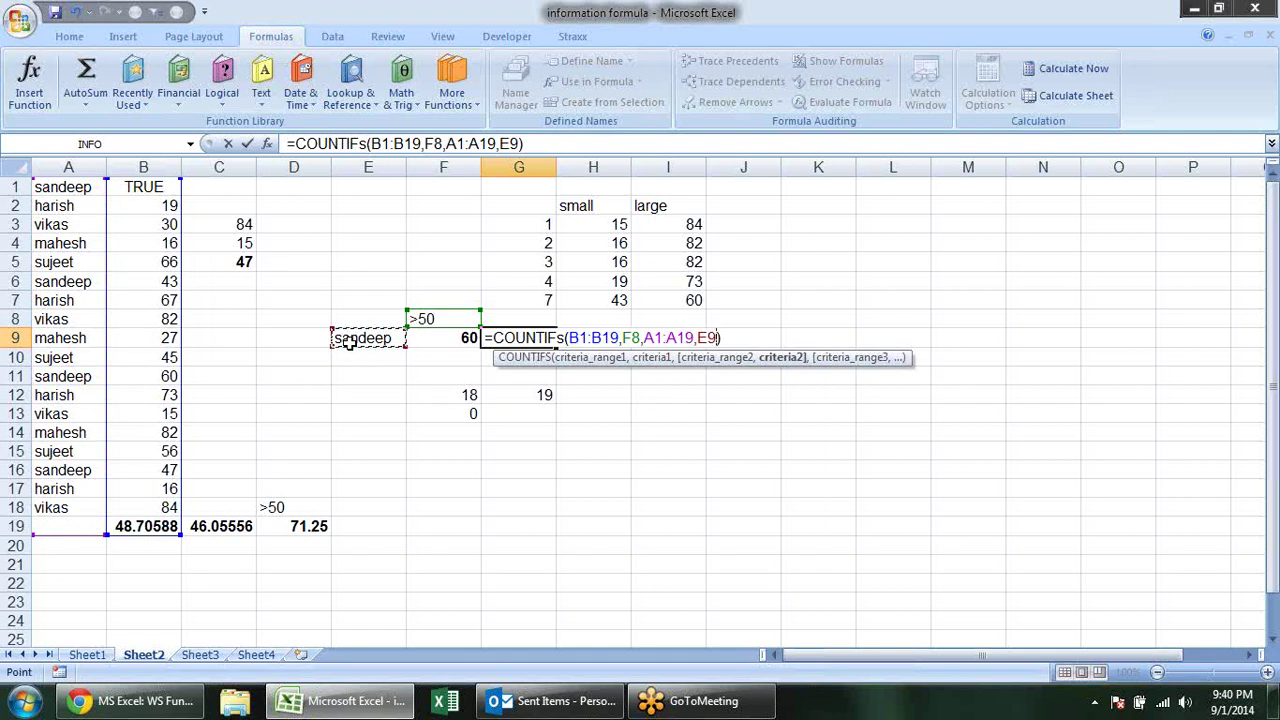
key("Return")
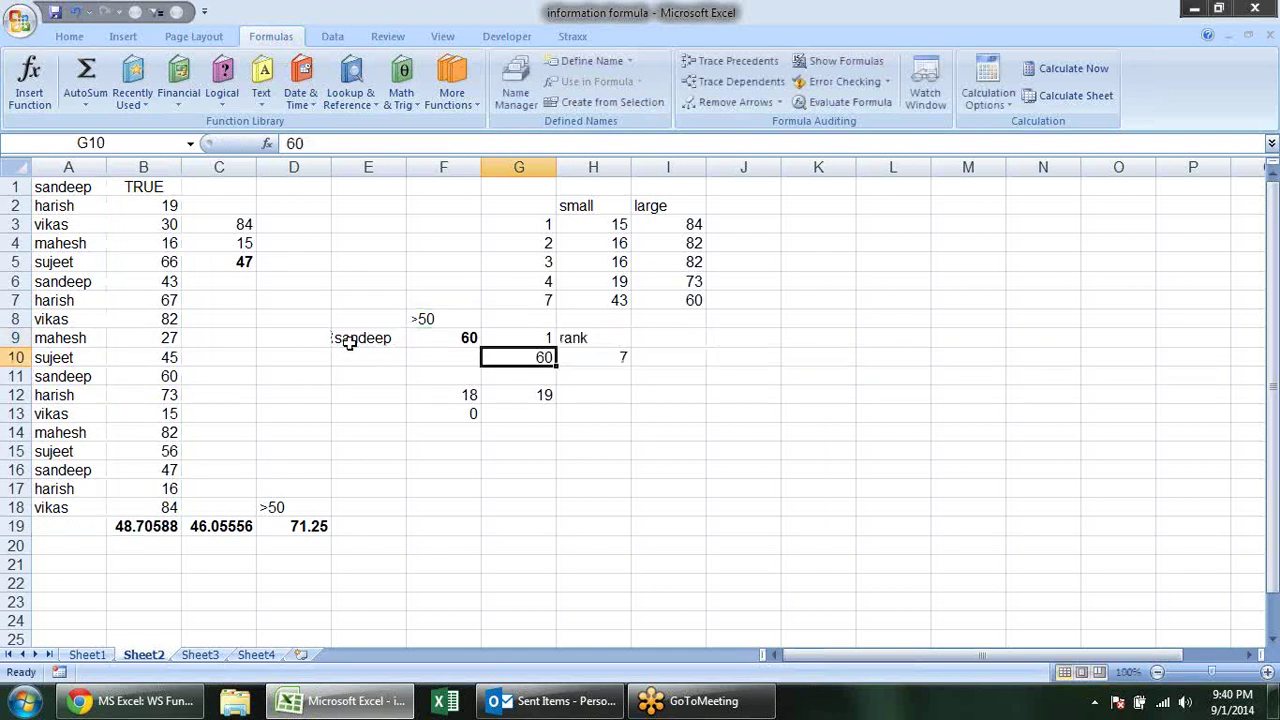
left_click(533, 337)
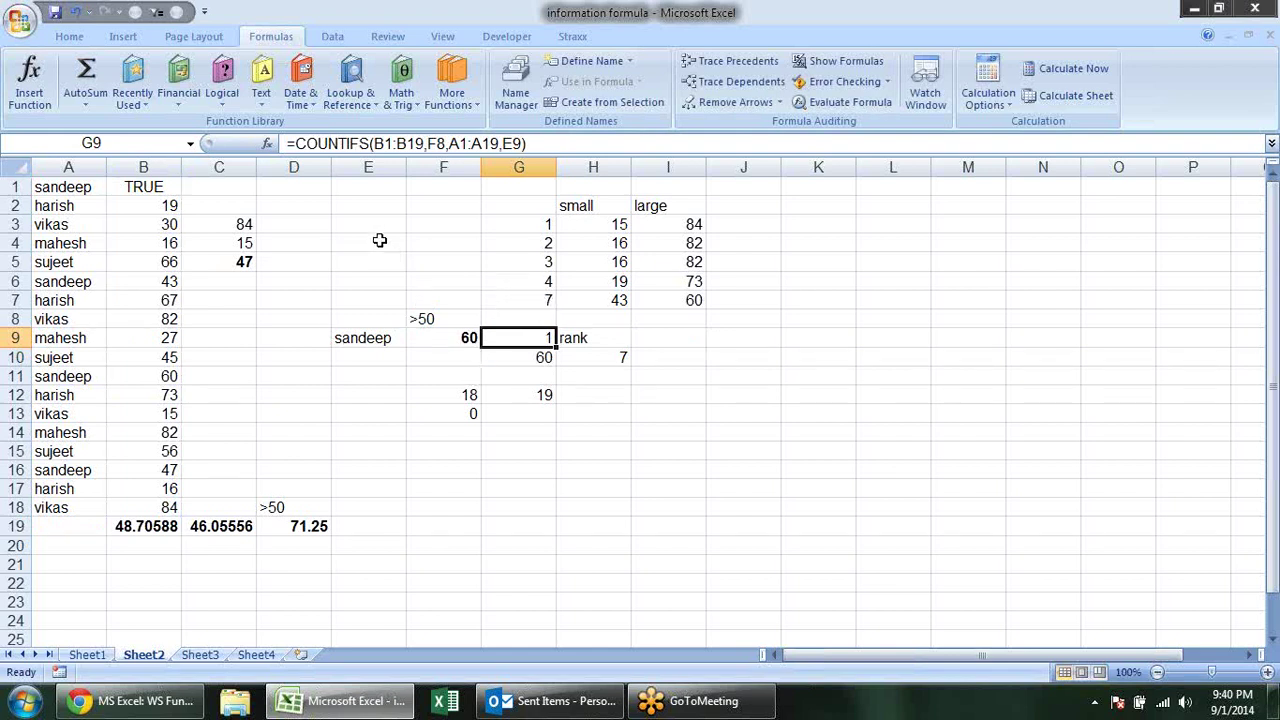
Enter a COUNTIF over A1:A18 with the first-listed name in quotes in E3.
left_click(349, 222)
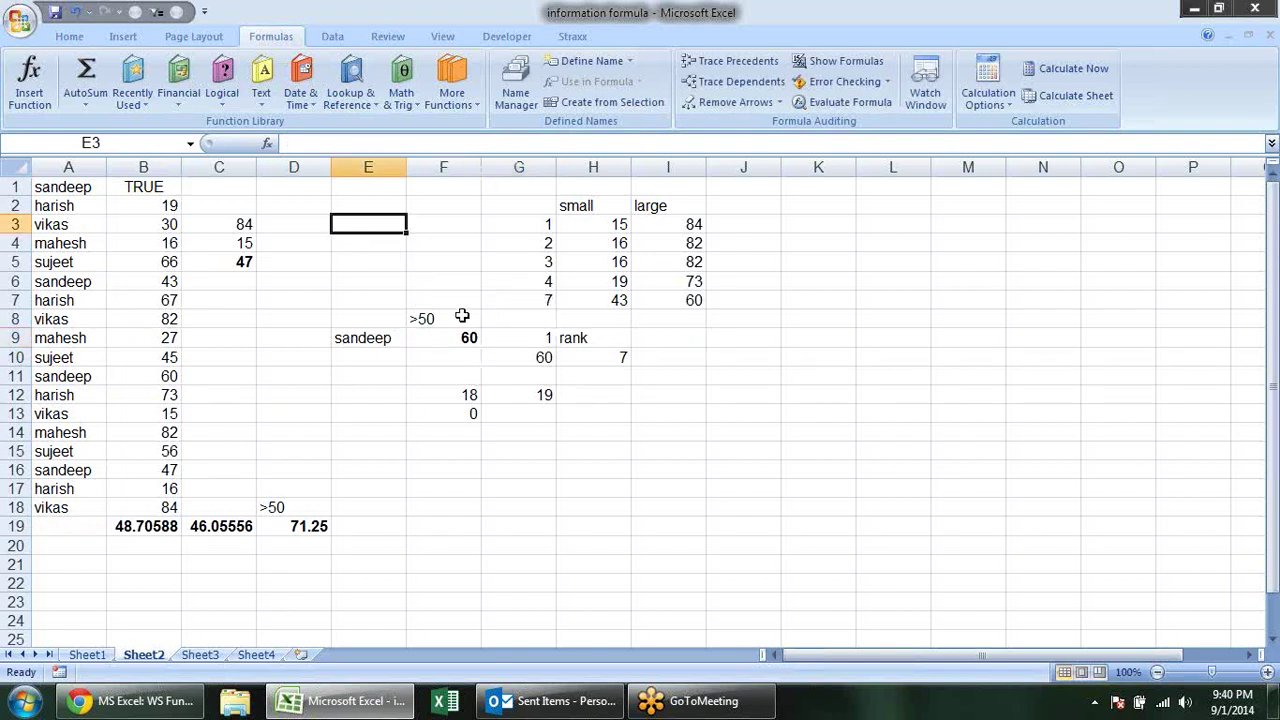
type("=coun")
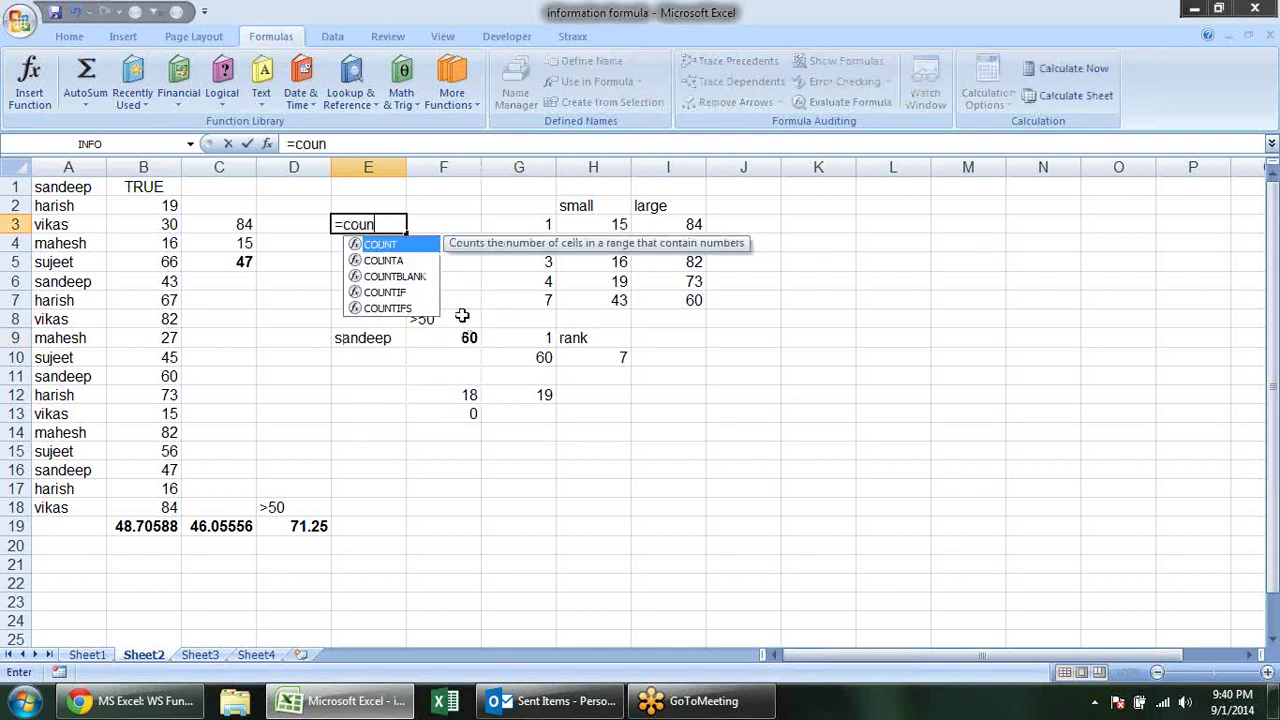
type("if")
key("BackSpace")
key("BackSpace")
type("t")
type("if")
key("Tab")
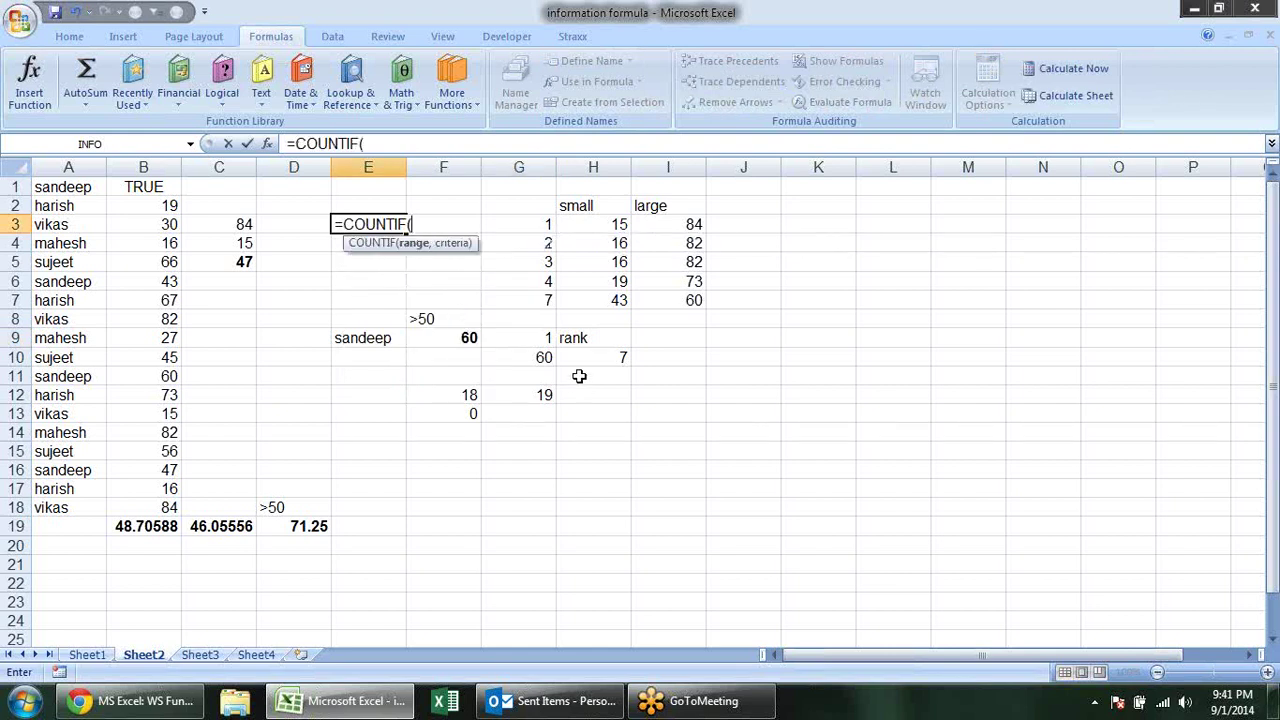
left_click_drag(80, 190, 45, 488)
type(",\"")
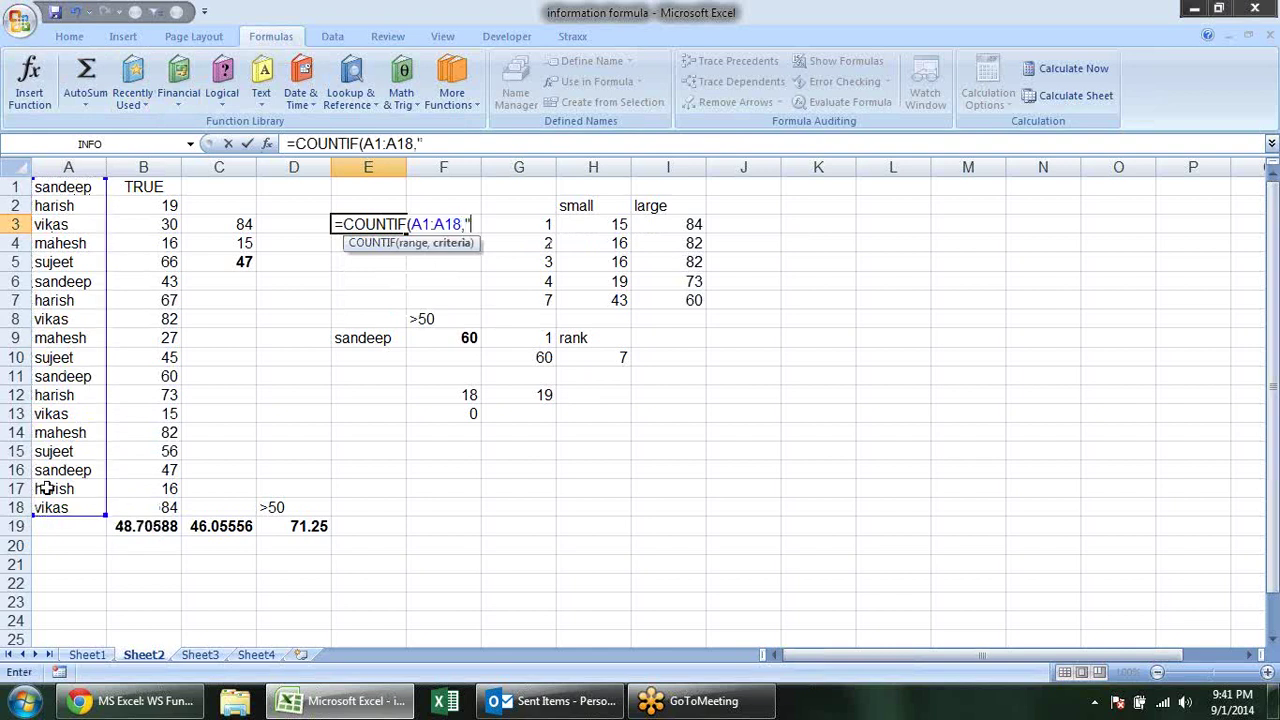
type("sandeep")
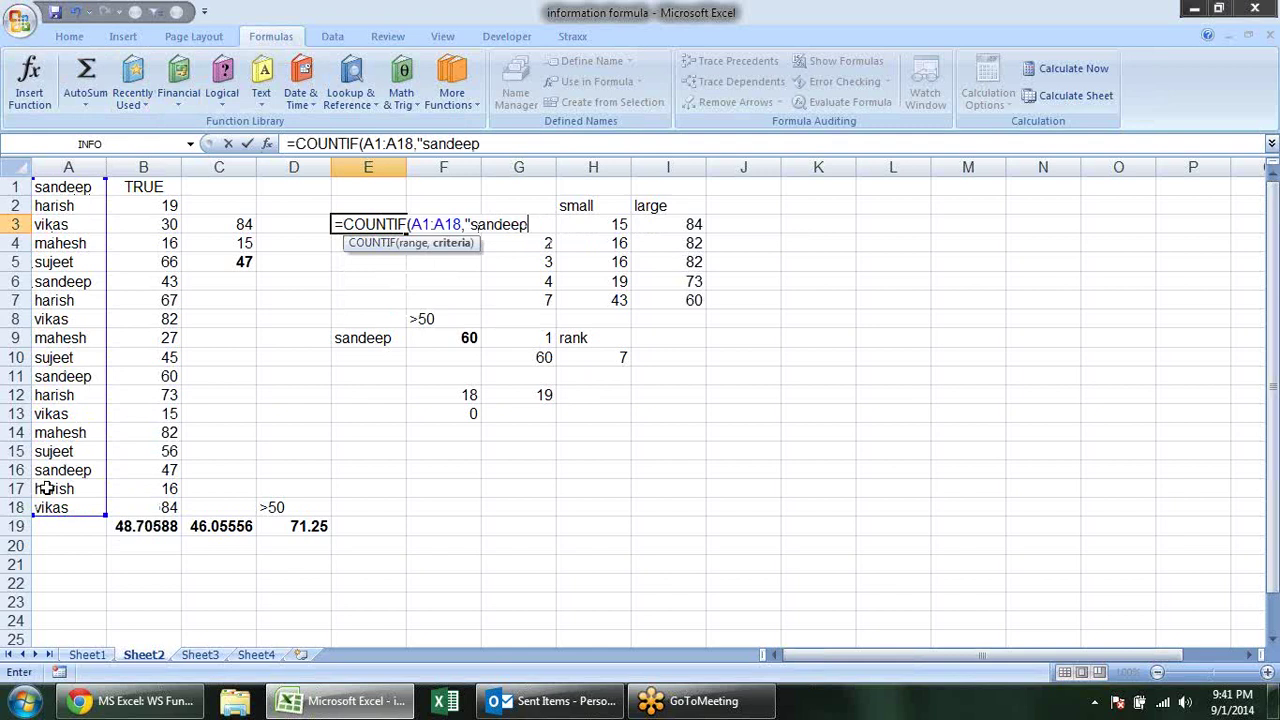
type("\")")
key("Return")
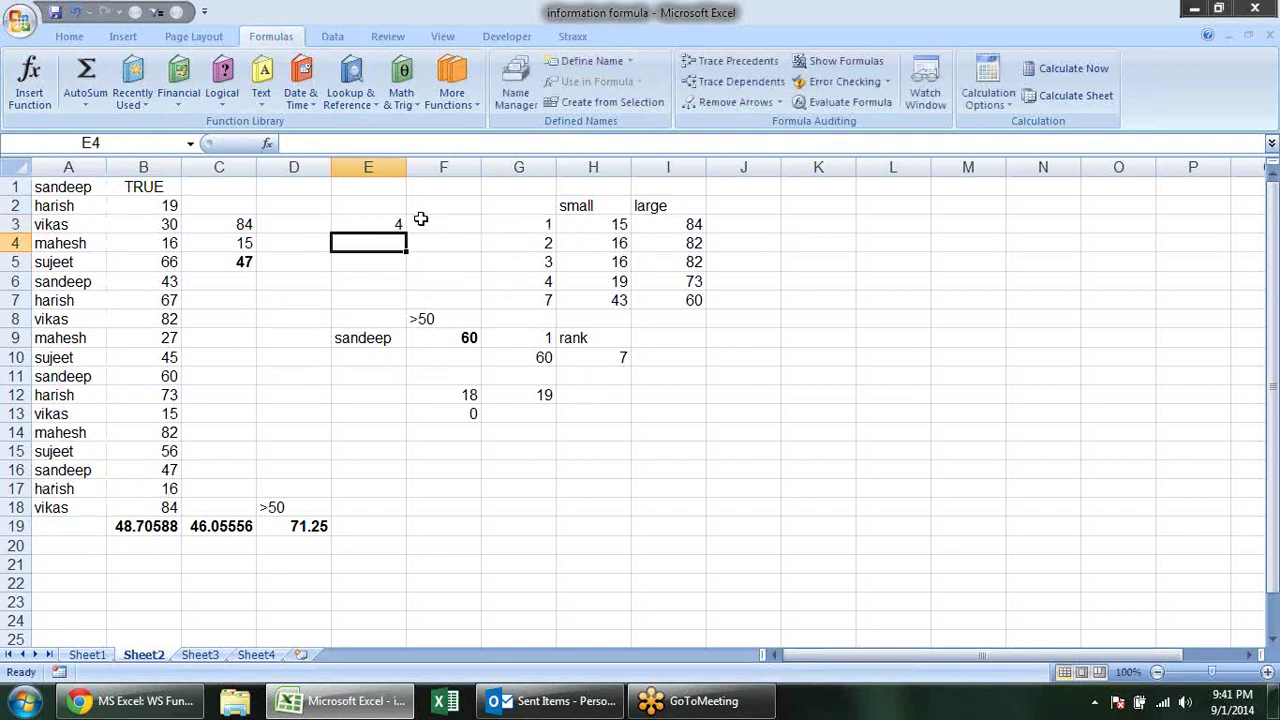
Change E3's COUNTIF criterion from "sandeep" to "s*" to count names starting with s.
left_click(391, 222)
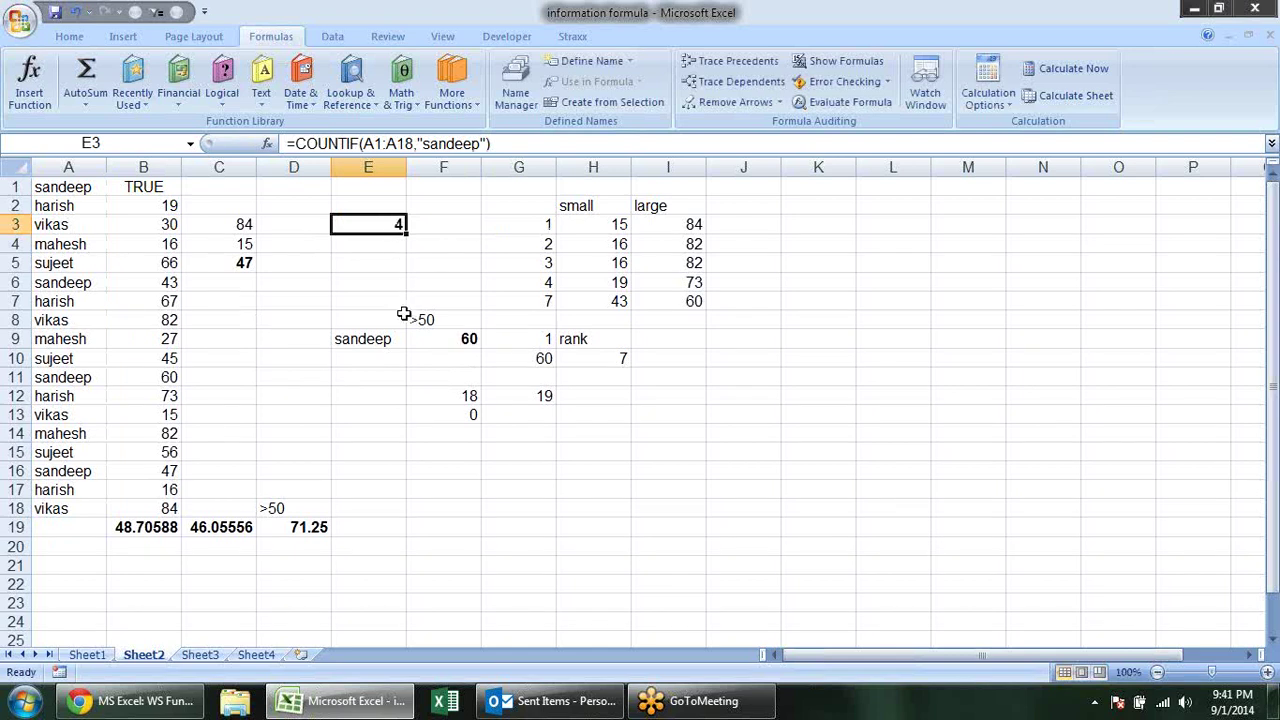
double_click(373, 229)
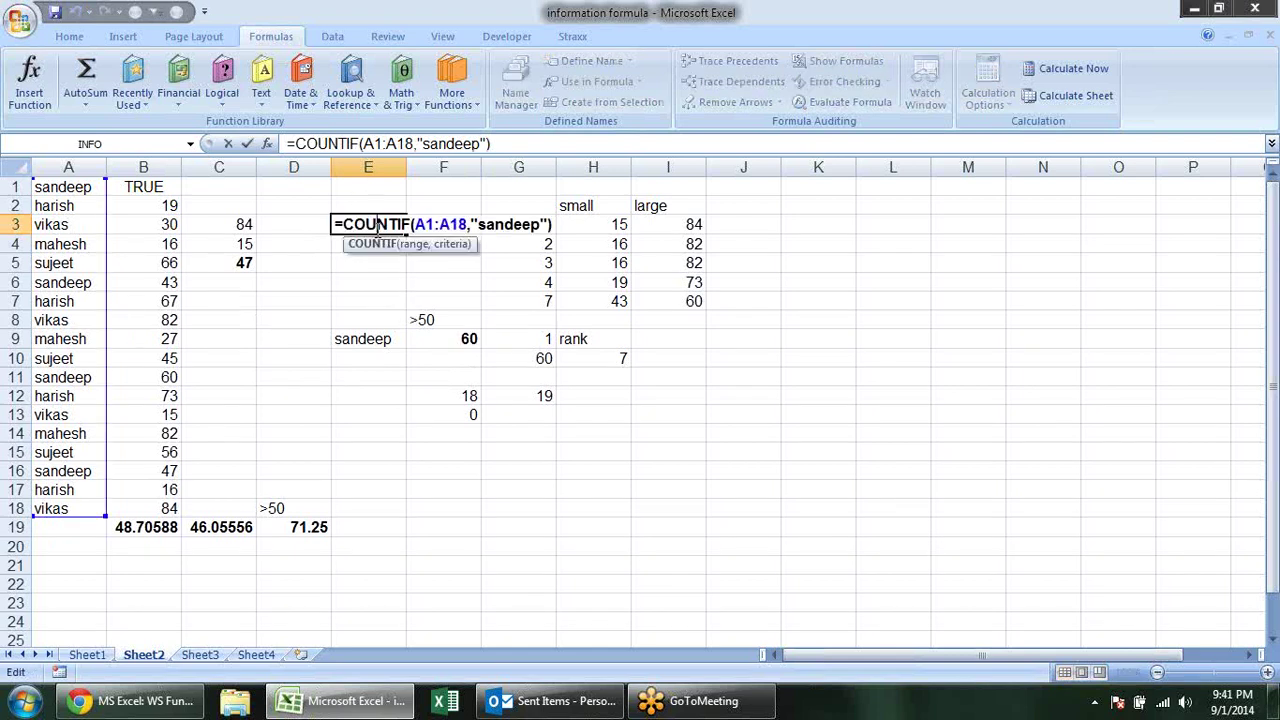
left_click_drag(540, 224, 489, 228)
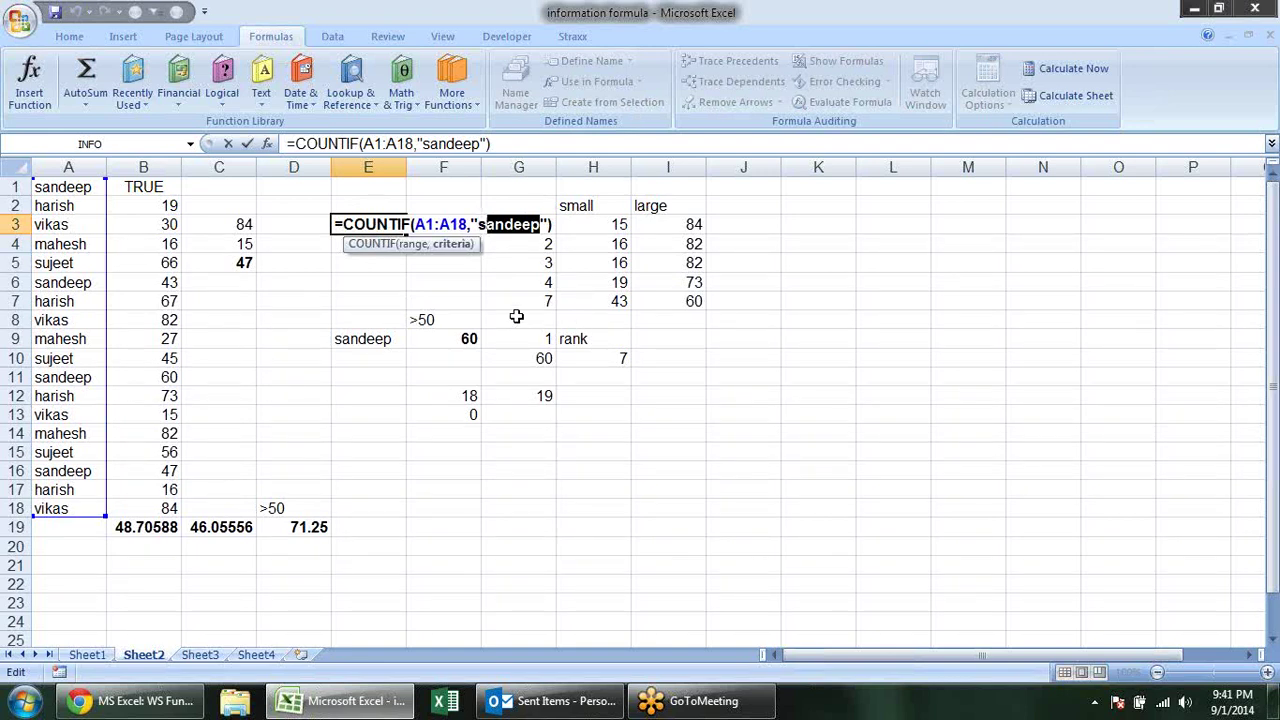
type("*")
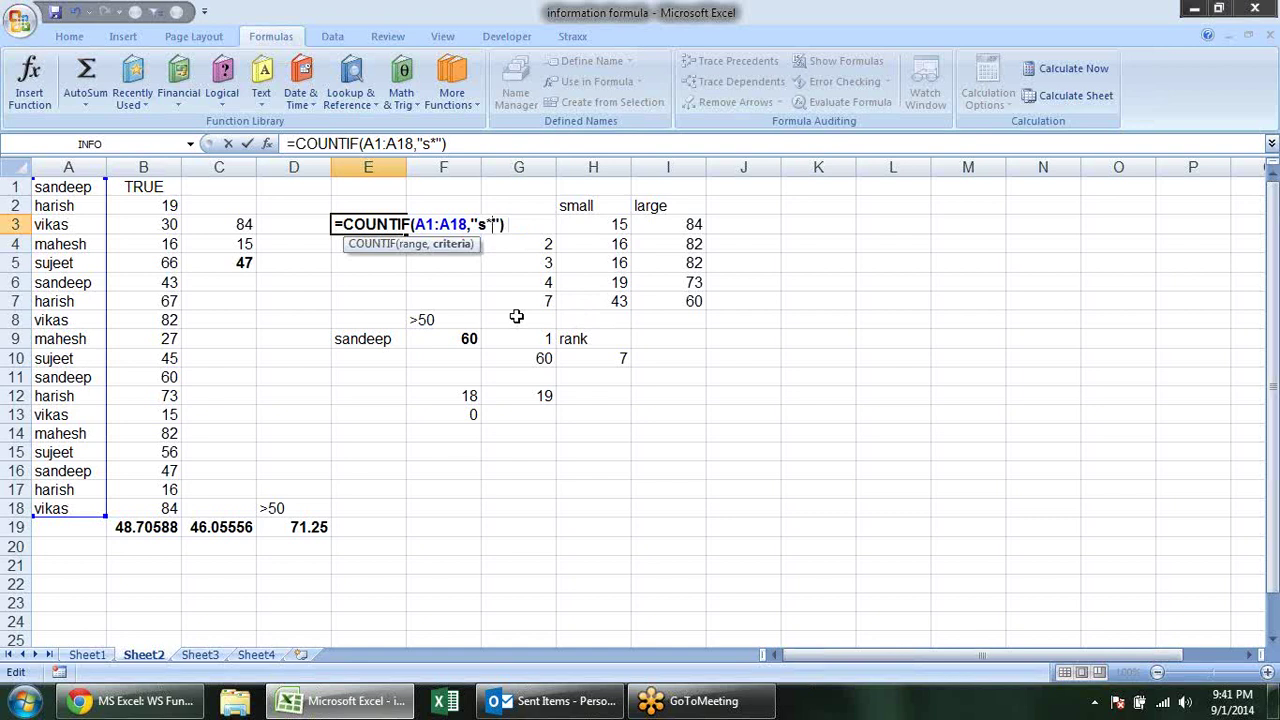
key("Return")
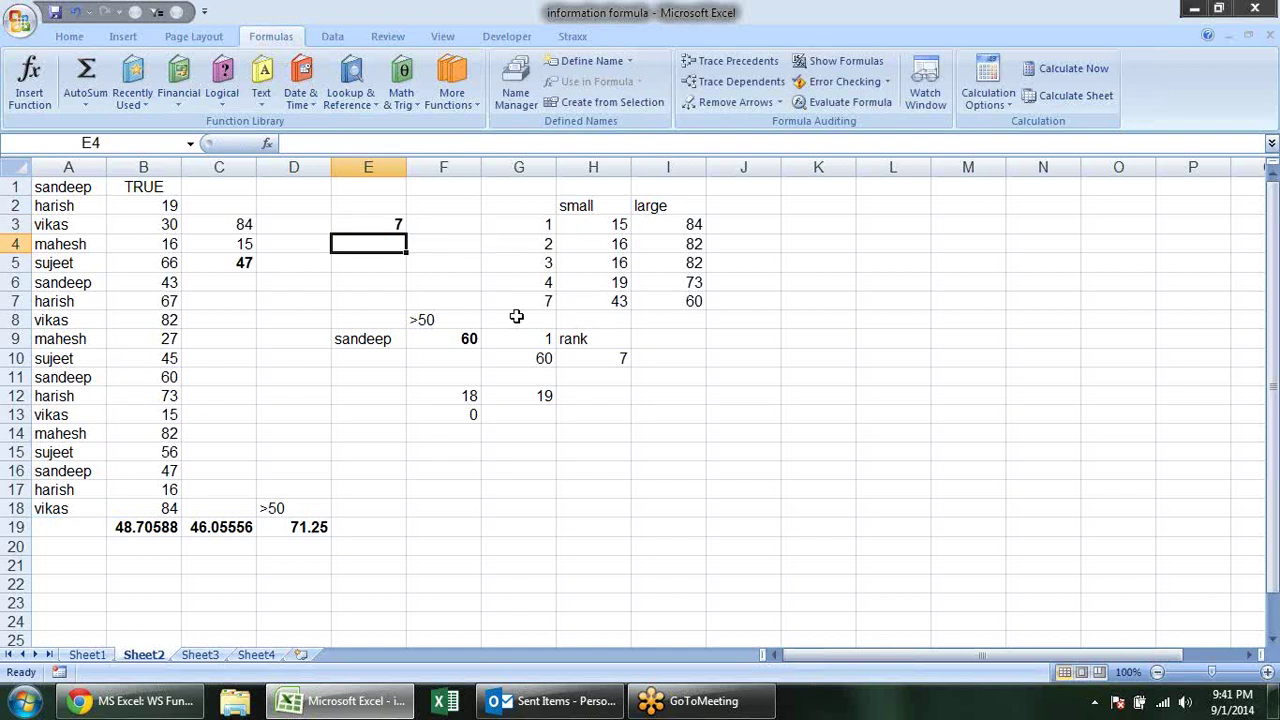
Change the criterion to "*h" so E3 counts names ending in h, returning 7.
key("Up")
key("F2")
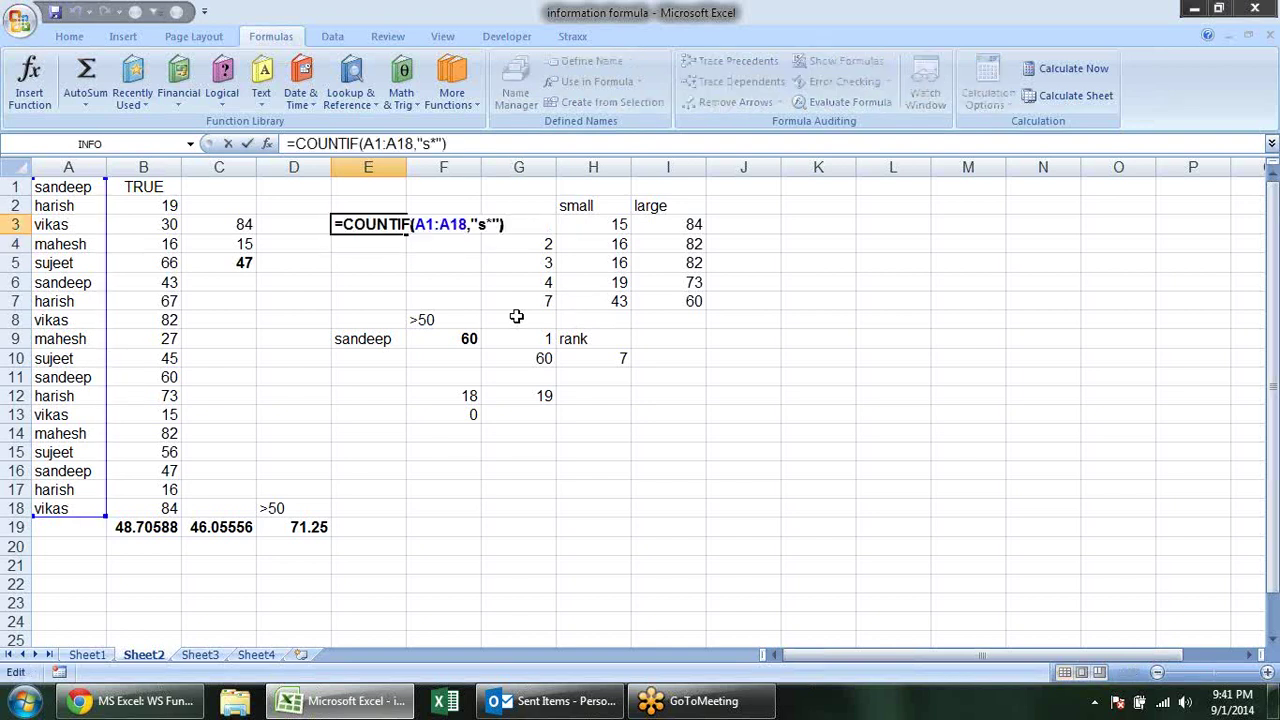
key("Left")
key("Left")
key("Left")
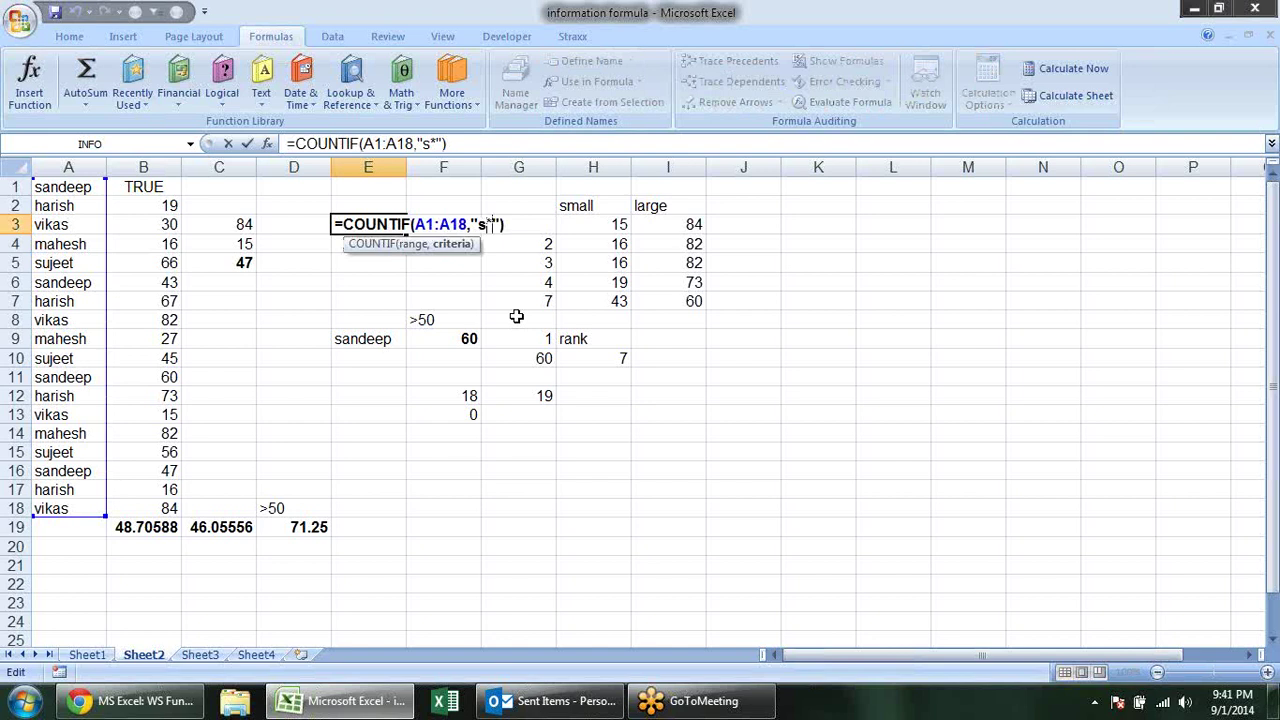
key("Delete")
key("Left")
type("*")
key("Delete")
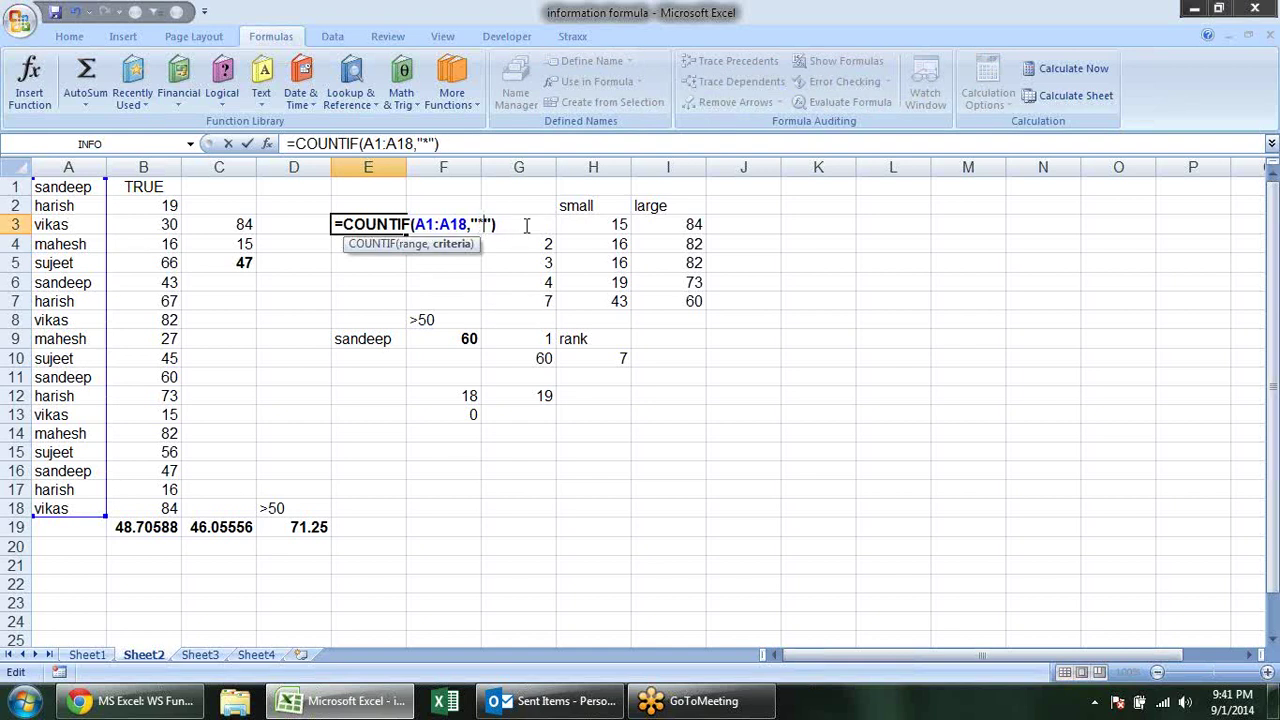
type("h")
key("Return")
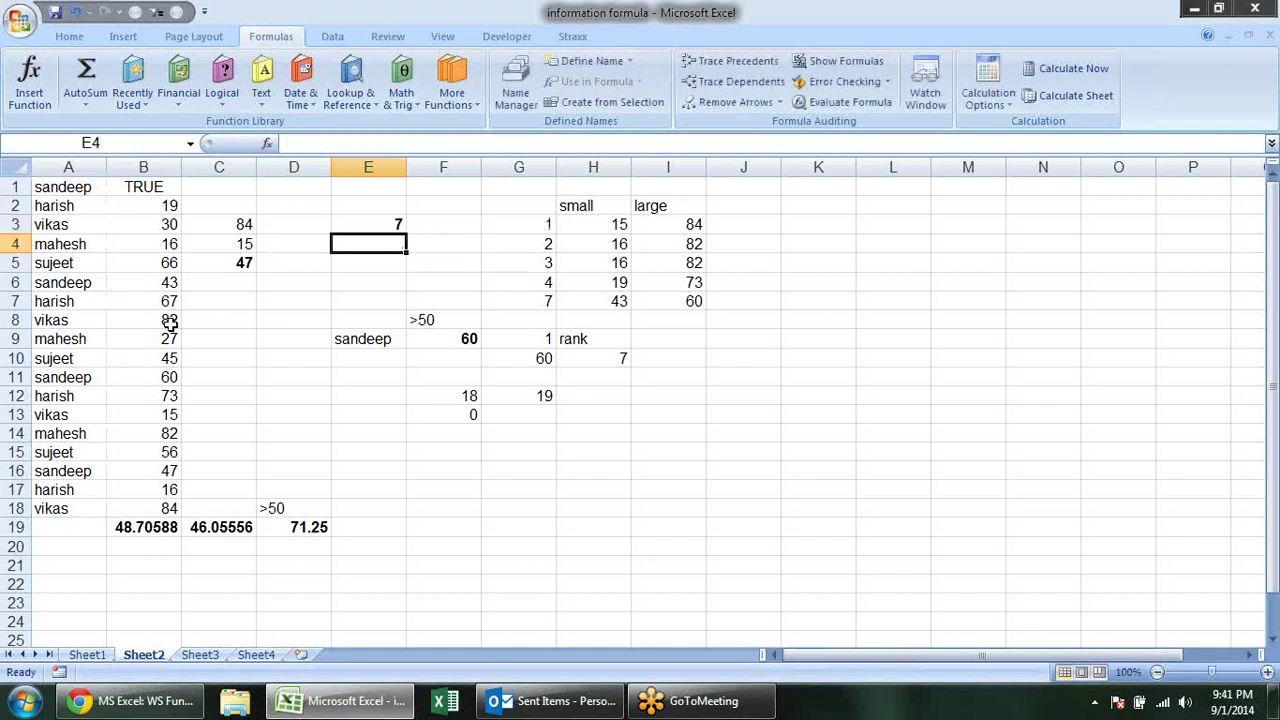
left_click(103, 342)
left_click(90, 242)
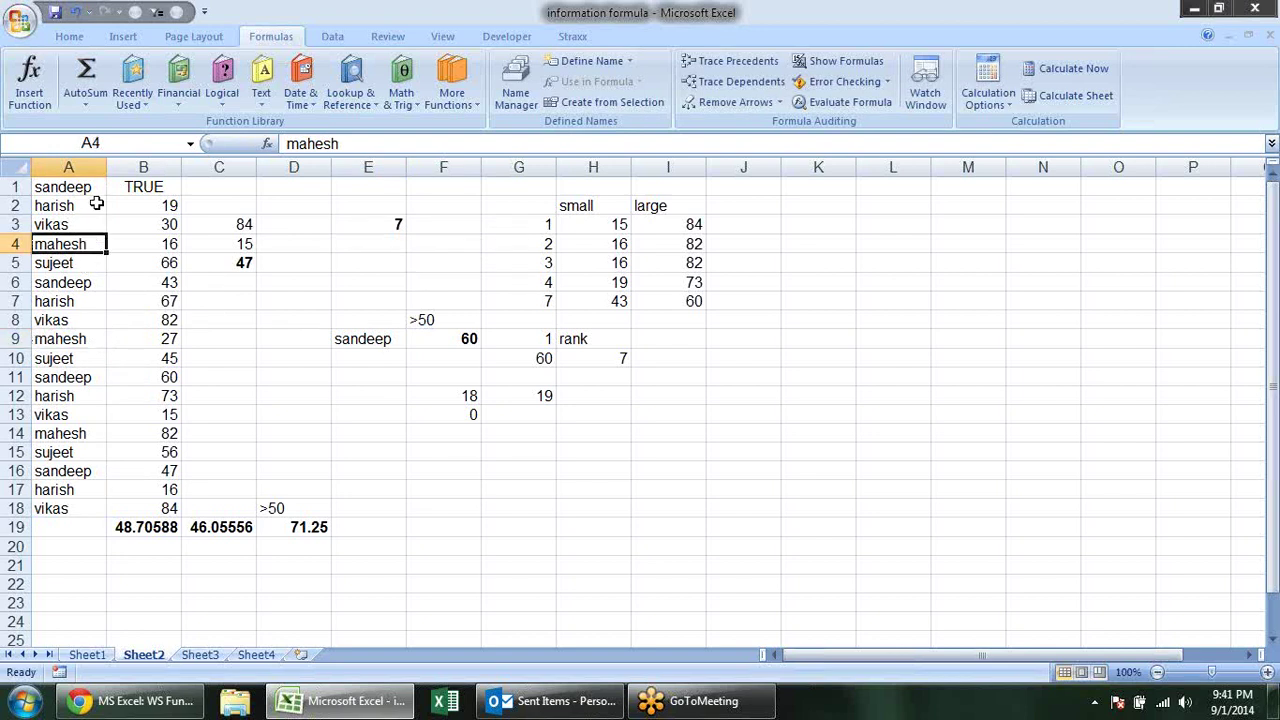
Change E3's criterion to "*h*" to count names containing h.
left_click(92, 202)
left_click(383, 218)
double_click(383, 218)
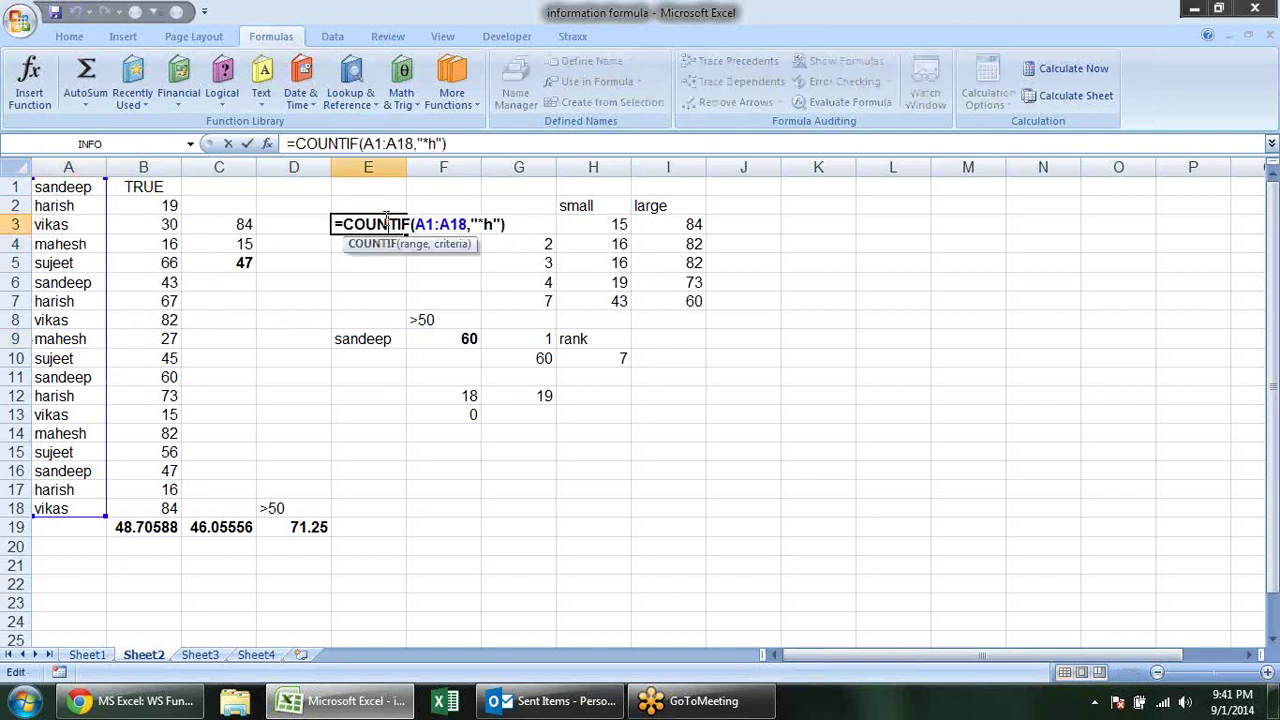
left_click(494, 224)
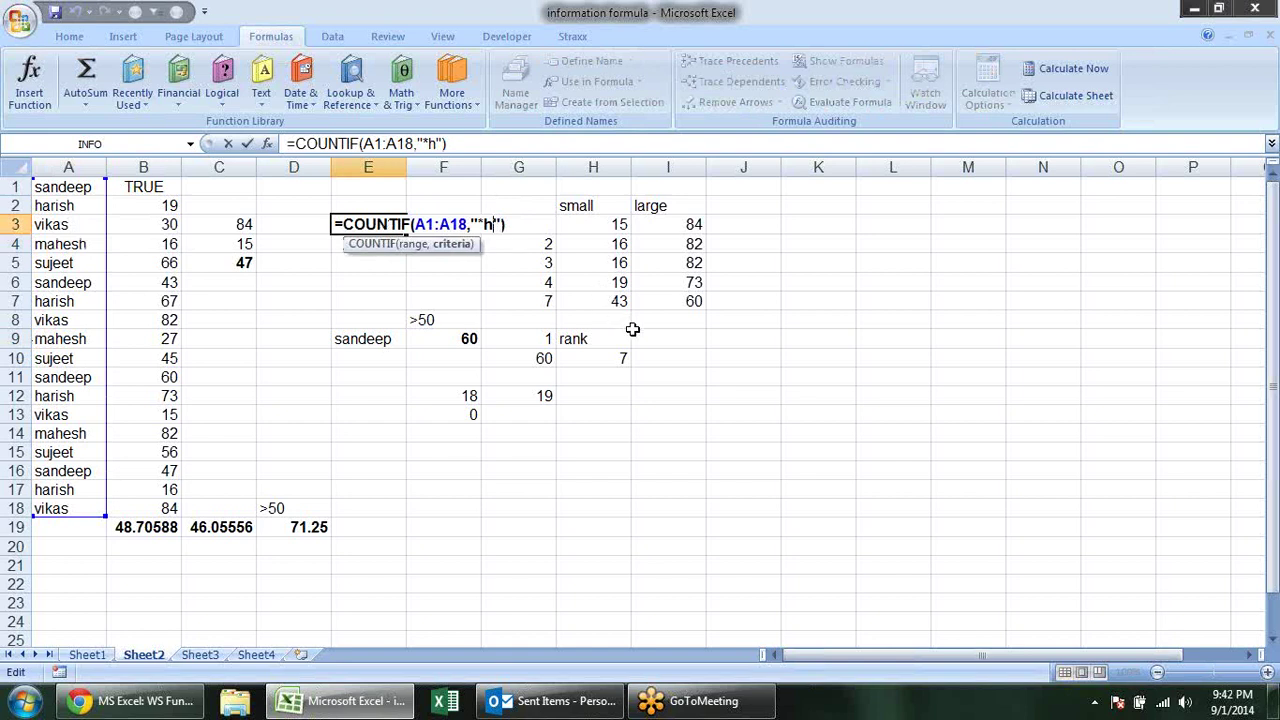
type("*")
key("Return")
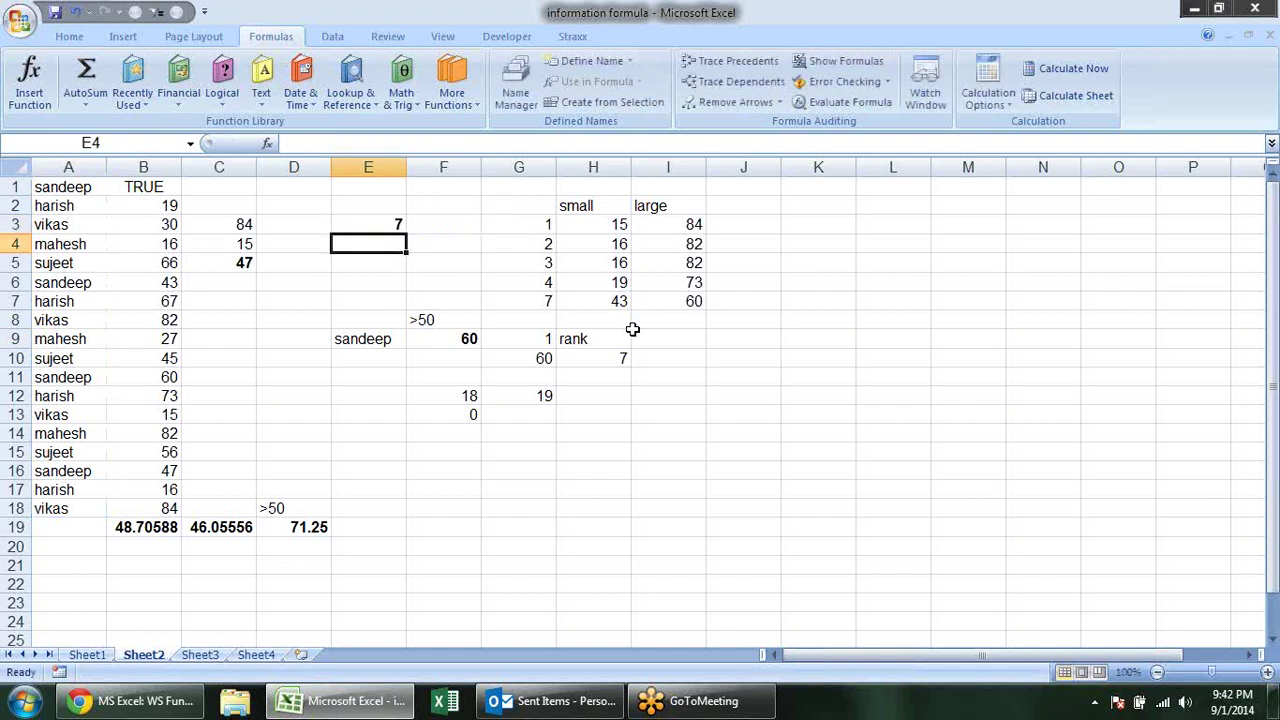
Change the criterion to "*ee*" to count names containing ee.
key("Up")
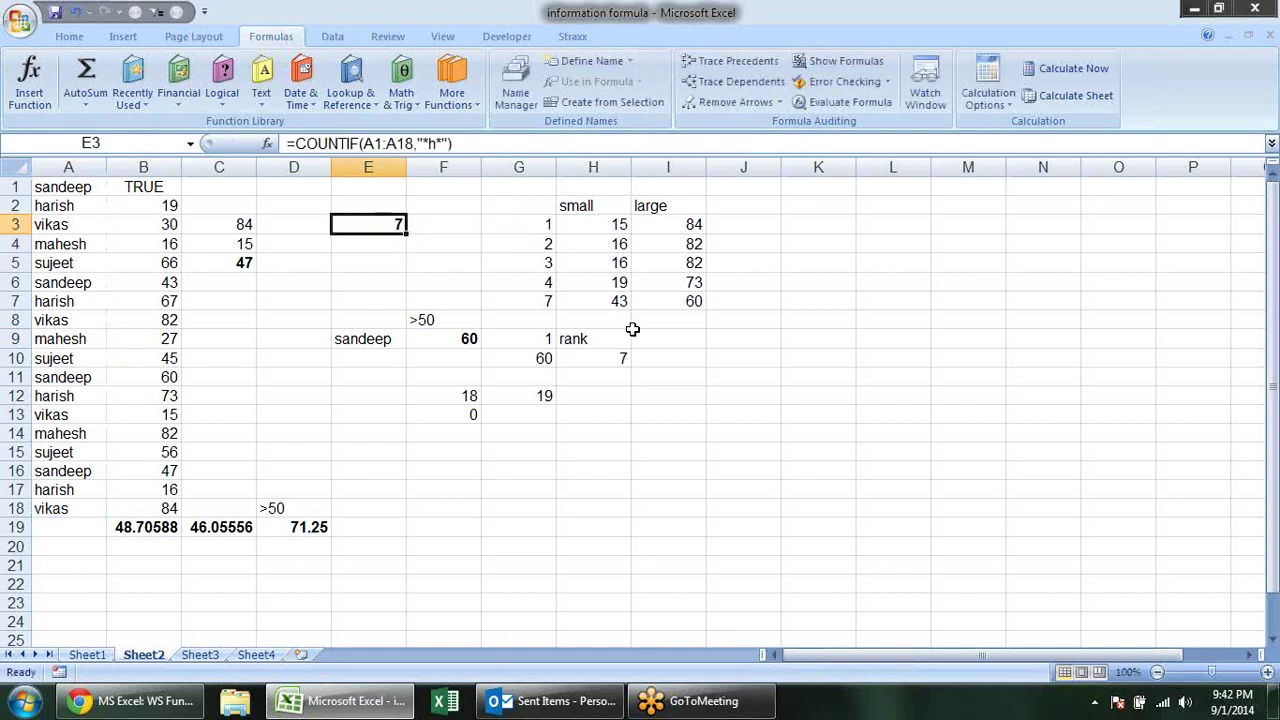
key("F2")
key("Left")
key("Left")
key("Left")
key("BackSpace")
type("ee")
key("Return")
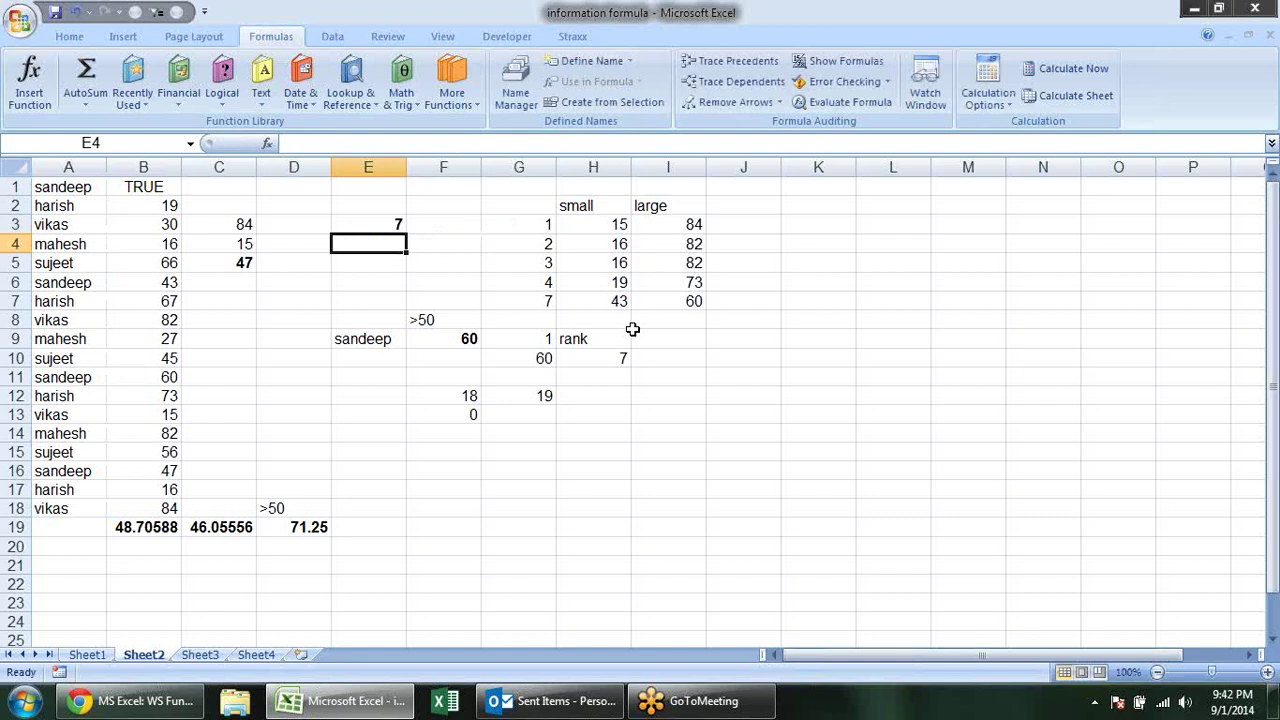
Change the criterion to "*a*" to count names containing a.
key("Up")
key("F2")
key("BackSpace")
key("BackSpace")
type("a")
key("Return")
Replace the wildcard criterion with the plain text "sandeep" in E3's formula.
key("Up")
key("F2")
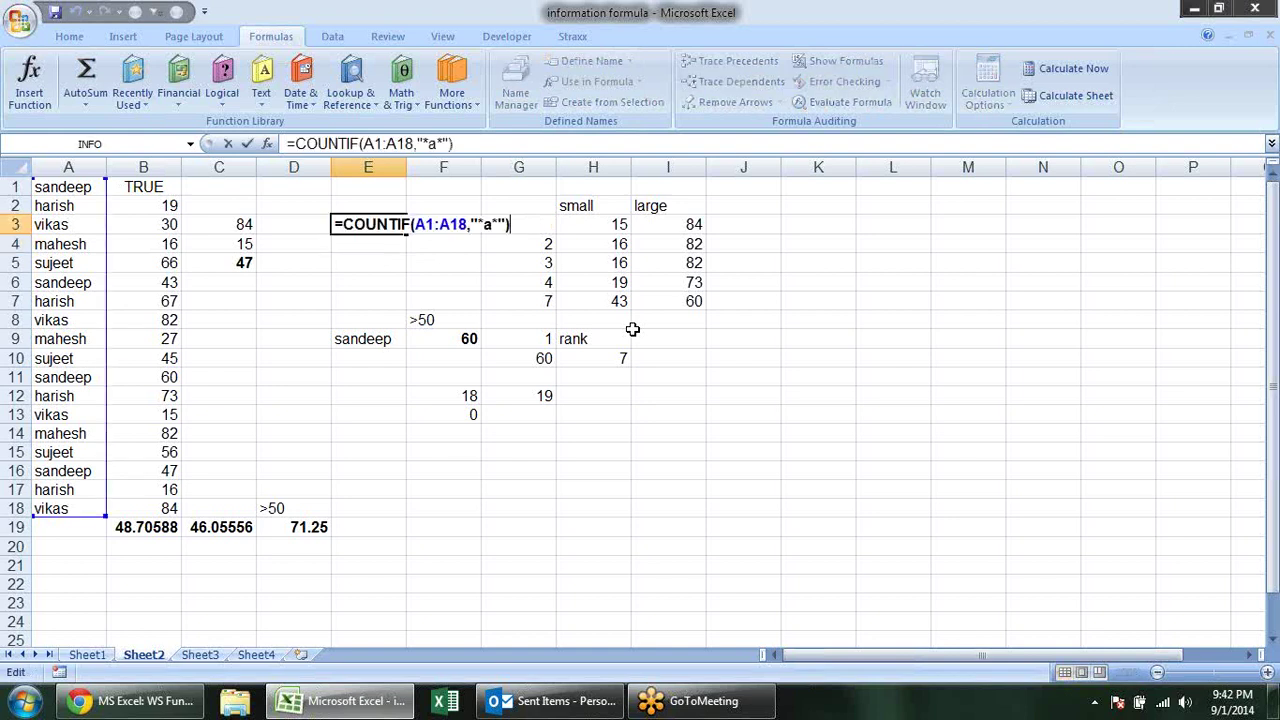
key("Left")
key("Left")
key("BackSpace")
key("BackSpace")
key("BackSpace")
type("sandeep")
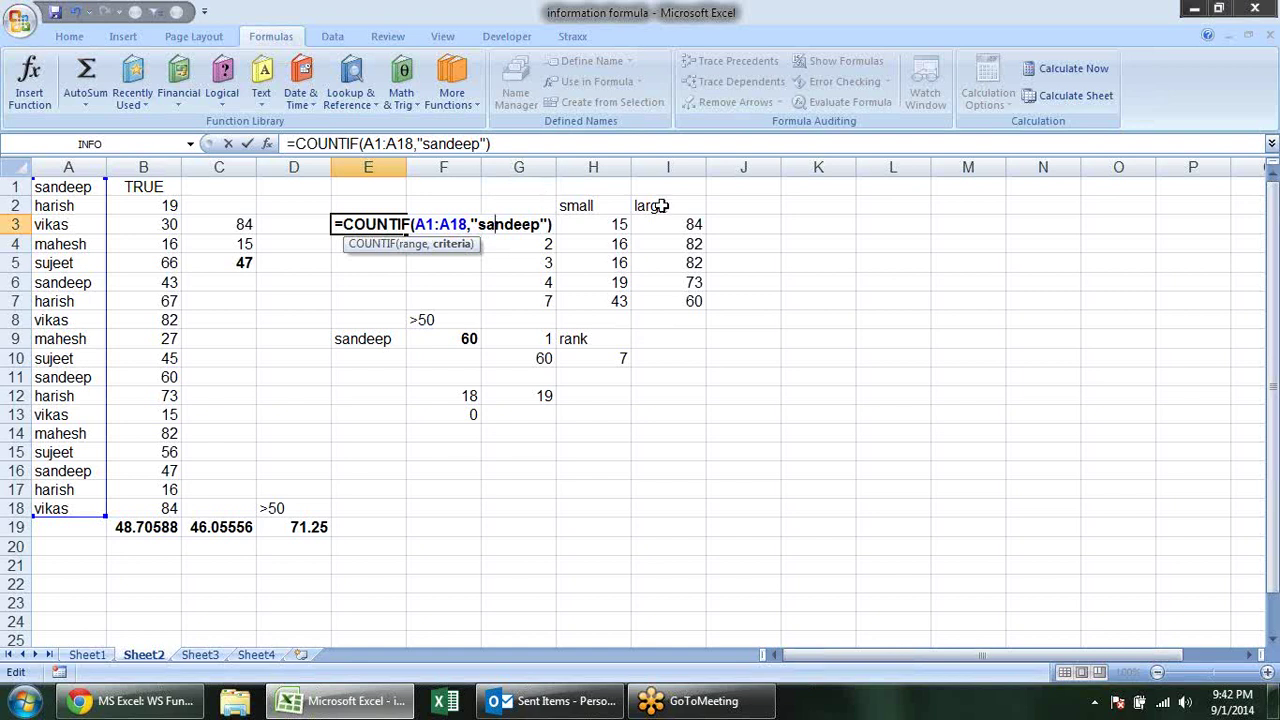
Make E3's criterion "s?ndeep", giving a count of 4.
key("BackSpace")
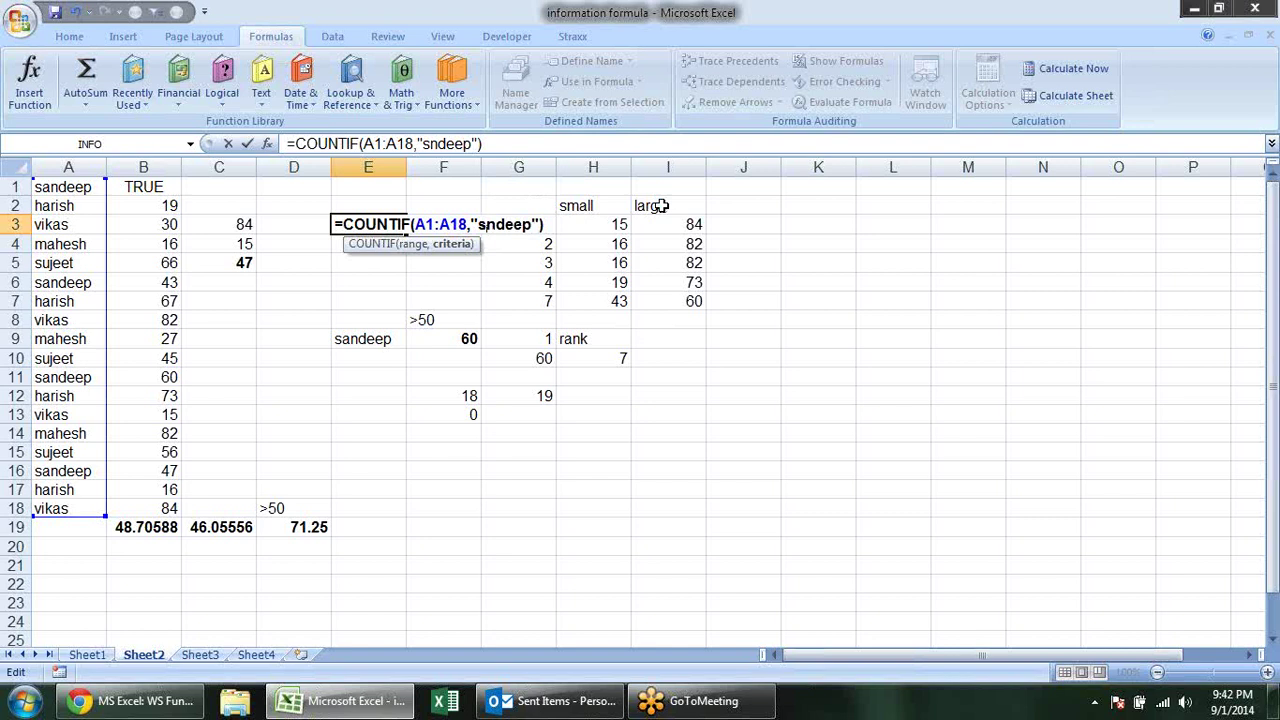
type("?")
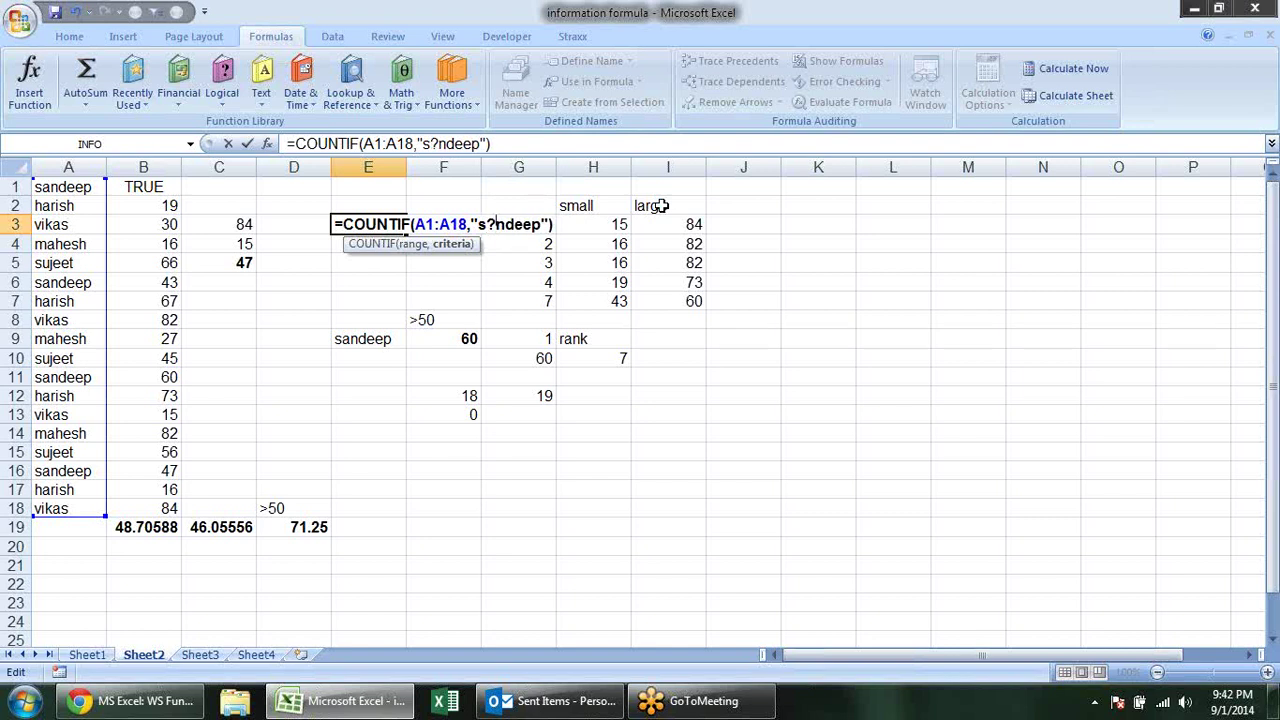
key("Return")
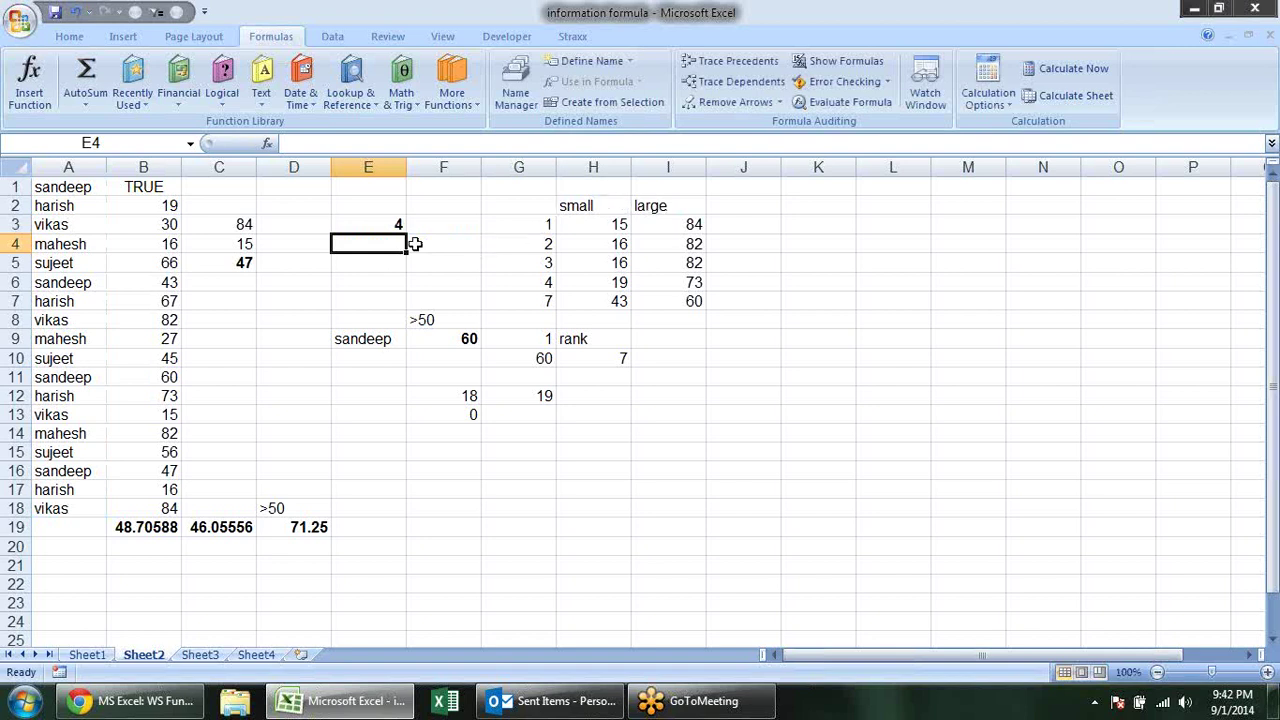
Rename the sandeep entry in A6 to sundeep.
double_click(80, 282)
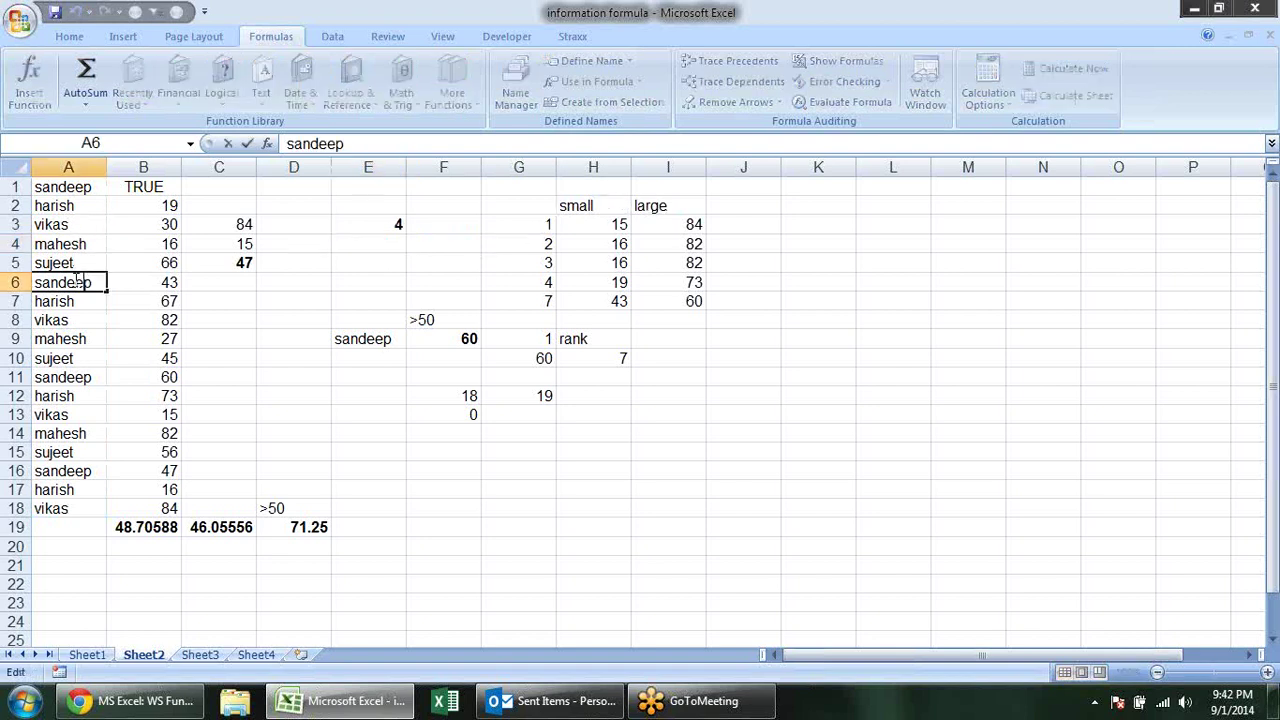
left_click(48, 282)
key("BackSpace")
type("u")
key("Return")
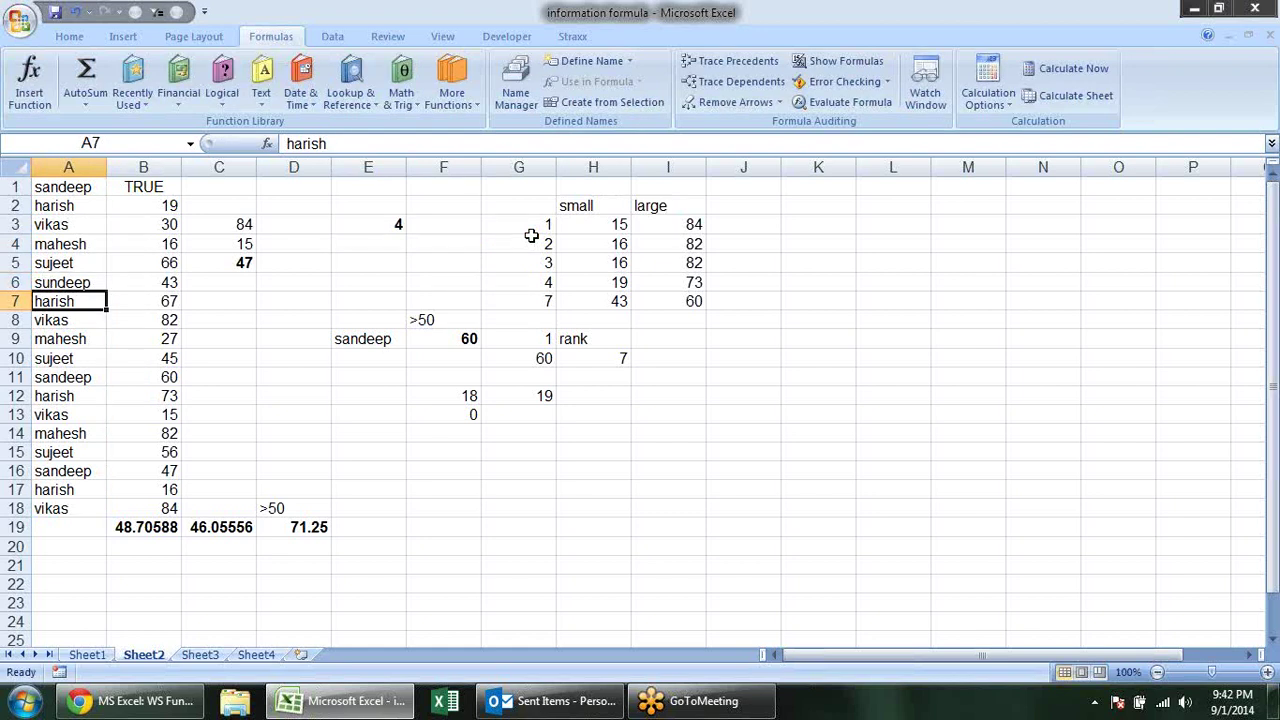
Recheck E3's =COUNTIF(A1:A18,"s?ndeep") formula, confirming it still returns 4.
double_click(390, 224)
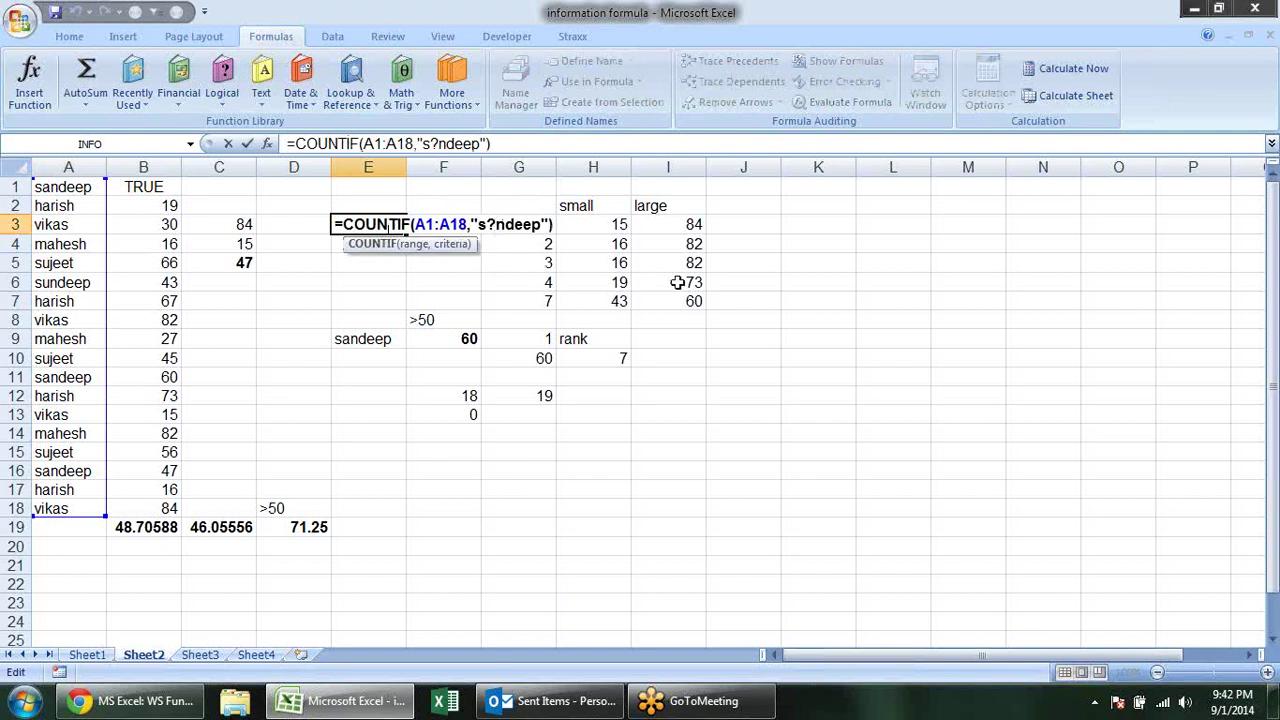
key("ctrl+Return")
left_click(772, 402)
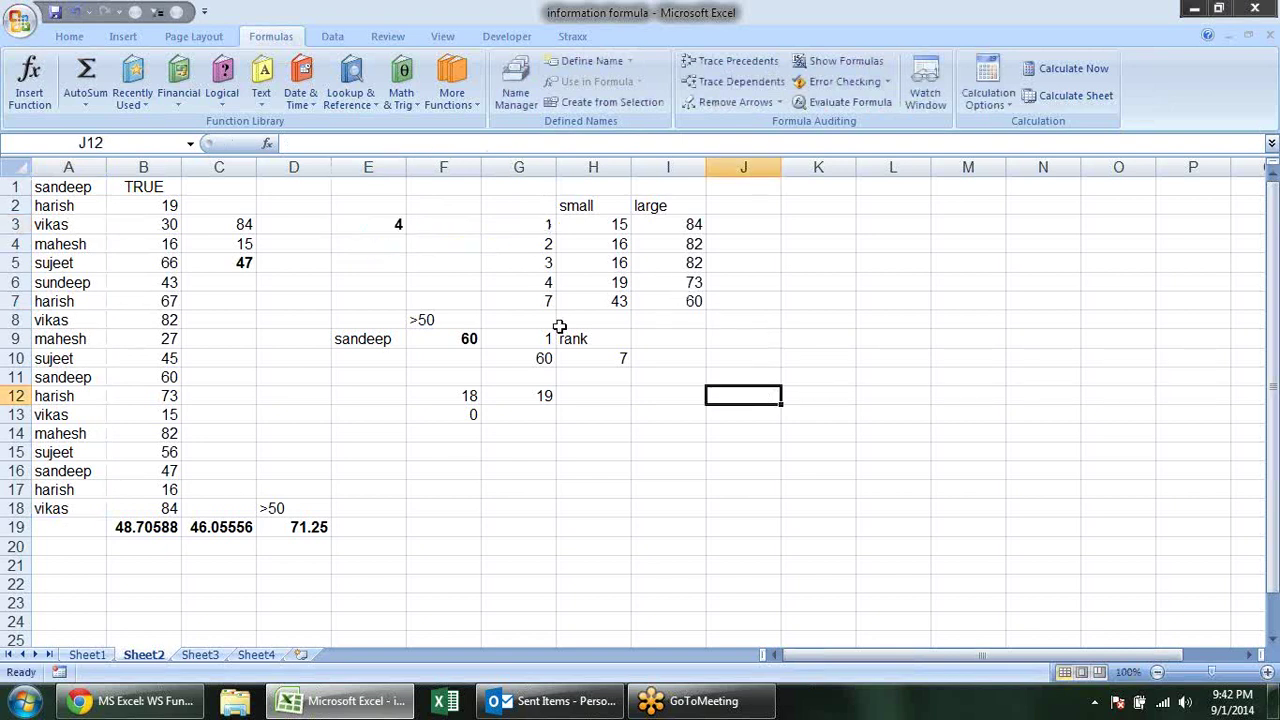
double_click(400, 226)
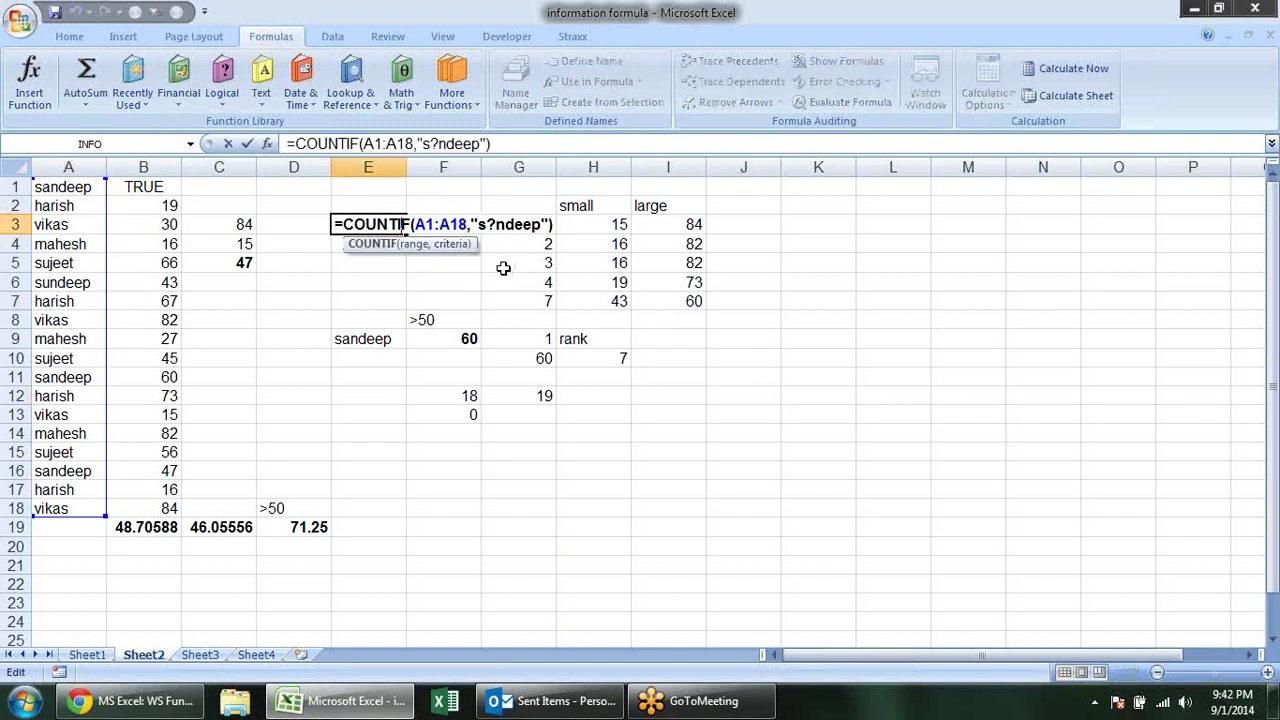
key("Return")
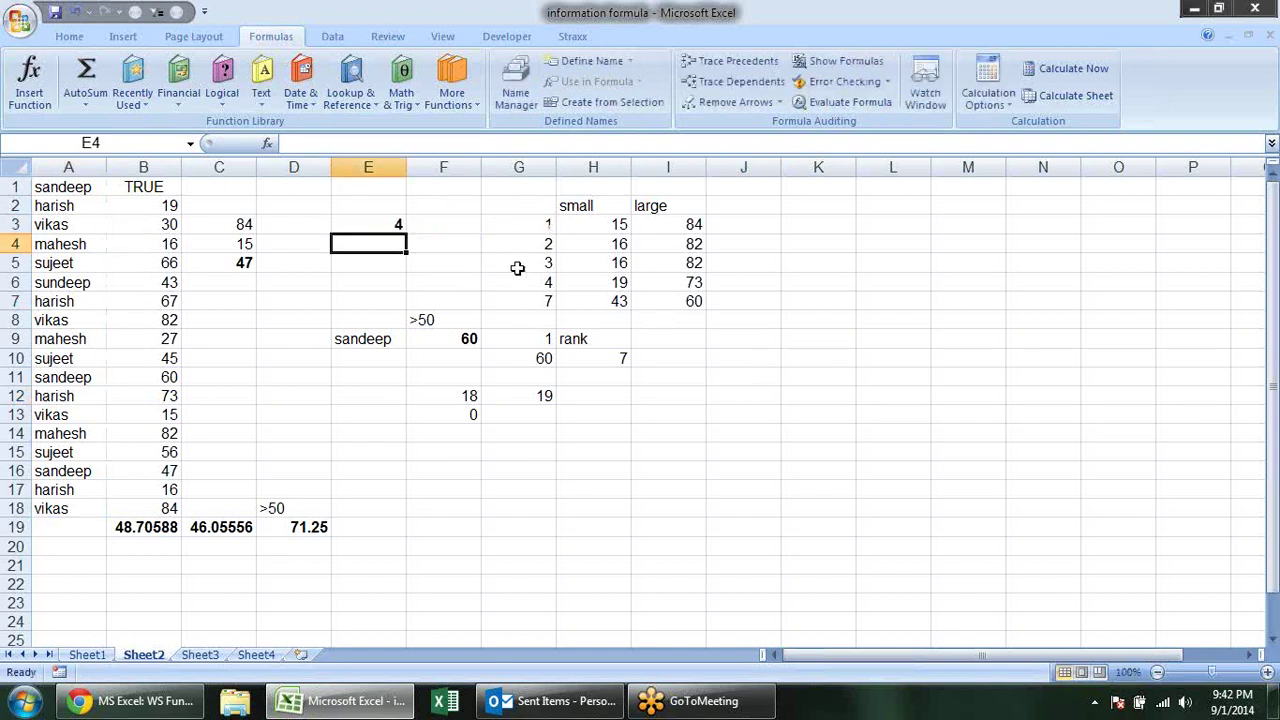
left_click(472, 106)
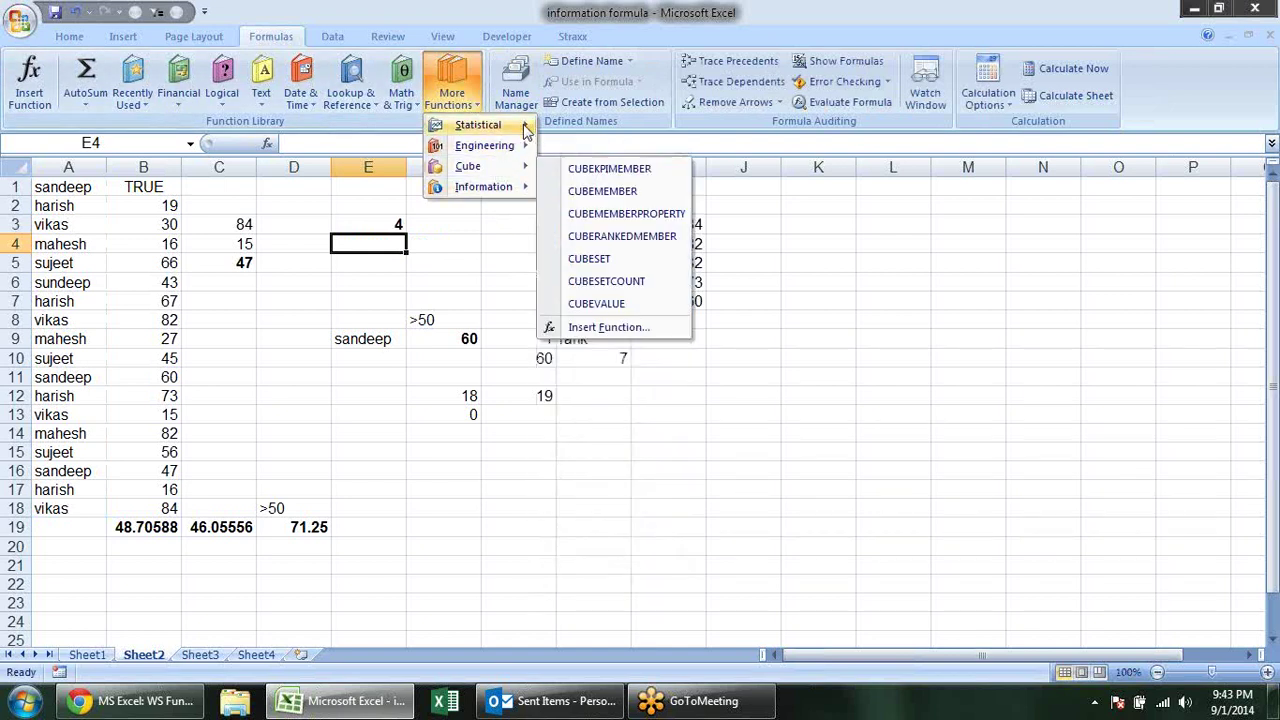
mouse_move(478, 125)
left_click_drag(676, 158, 695, 498)
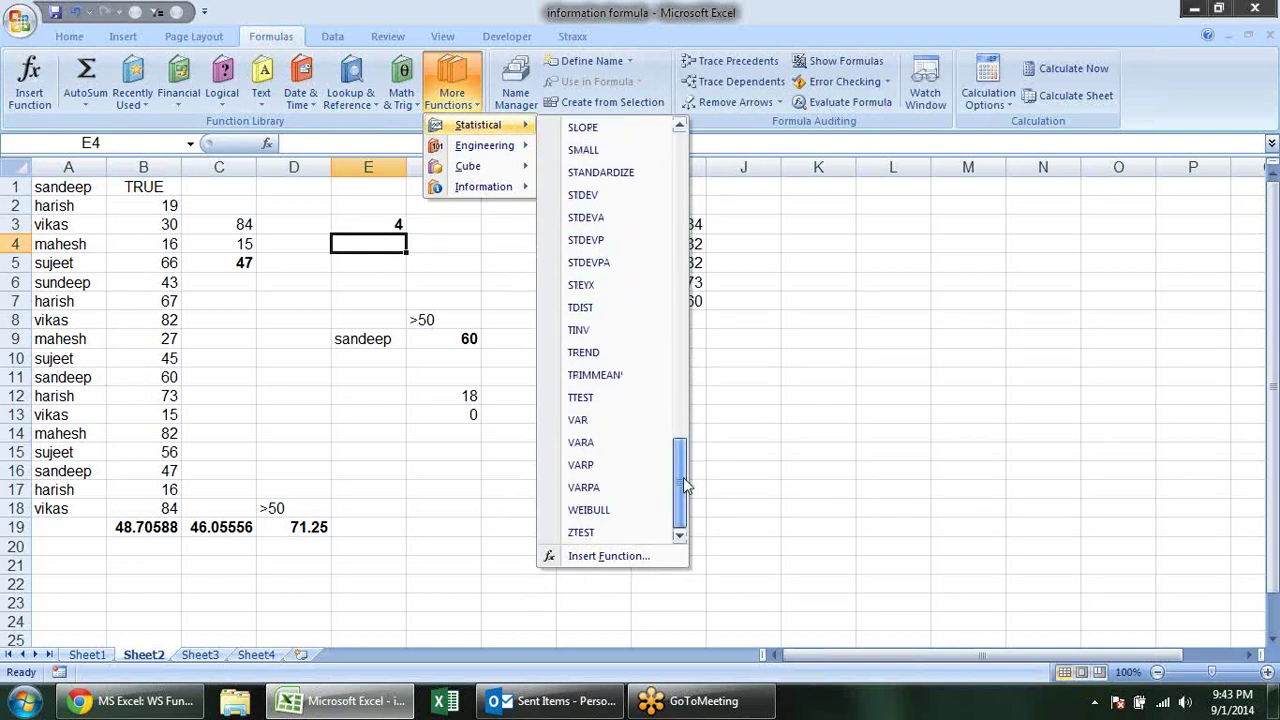
left_click_drag(695, 498, 695, 140)
left_click(868, 233)
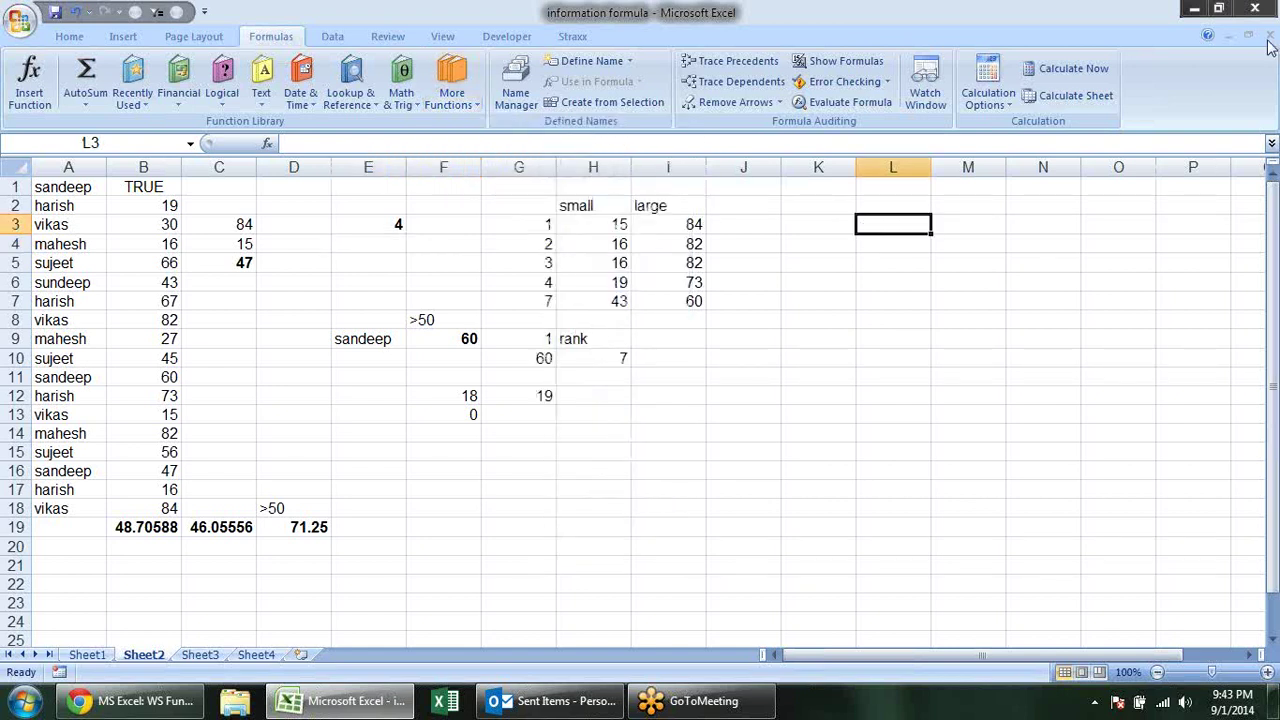